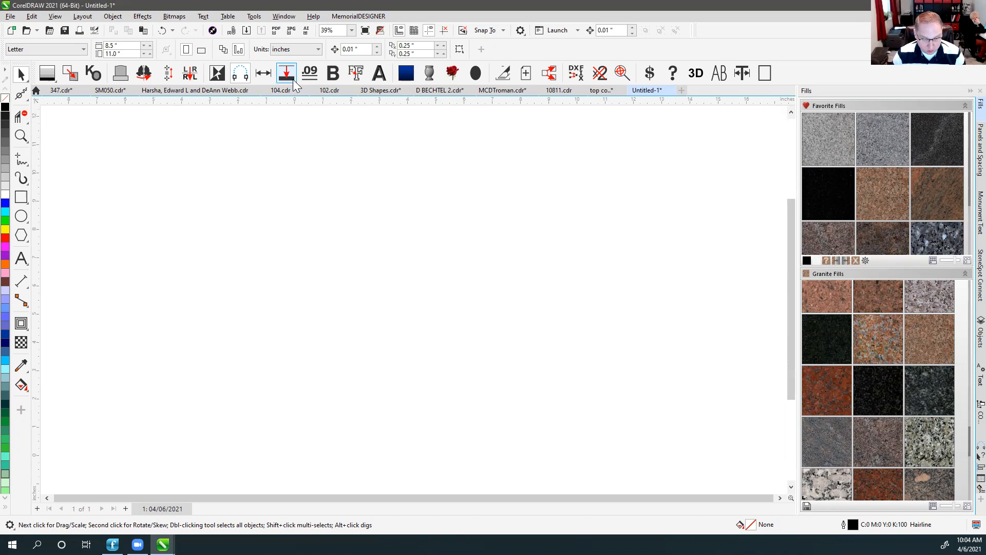
# Freehand an S-shaped swirl across the page and give it a 0.09-inch outline.
pyautogui.click(20, 163)
pyautogui.moveTo(170, 224); pyautogui.dragTo(599, 263)
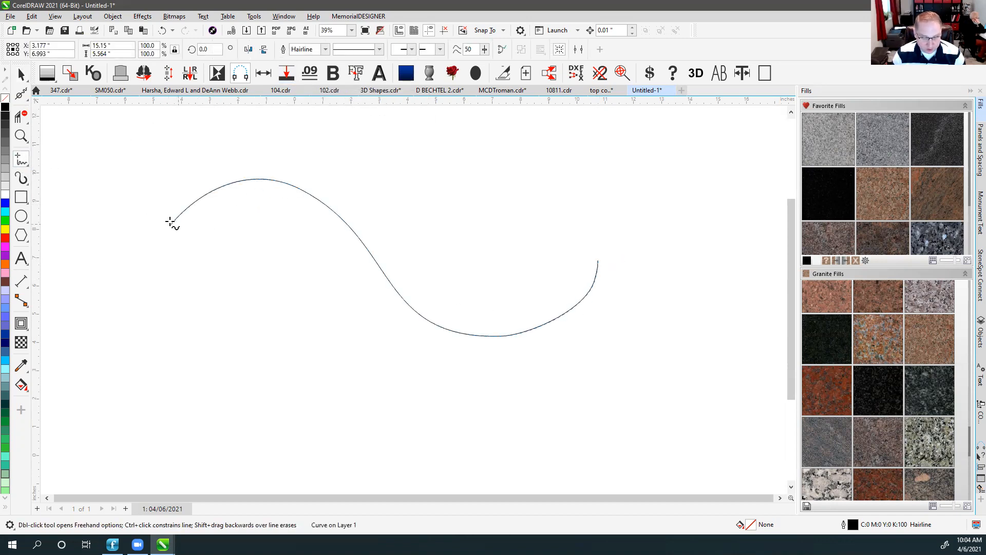
pyautogui.click(286, 75)
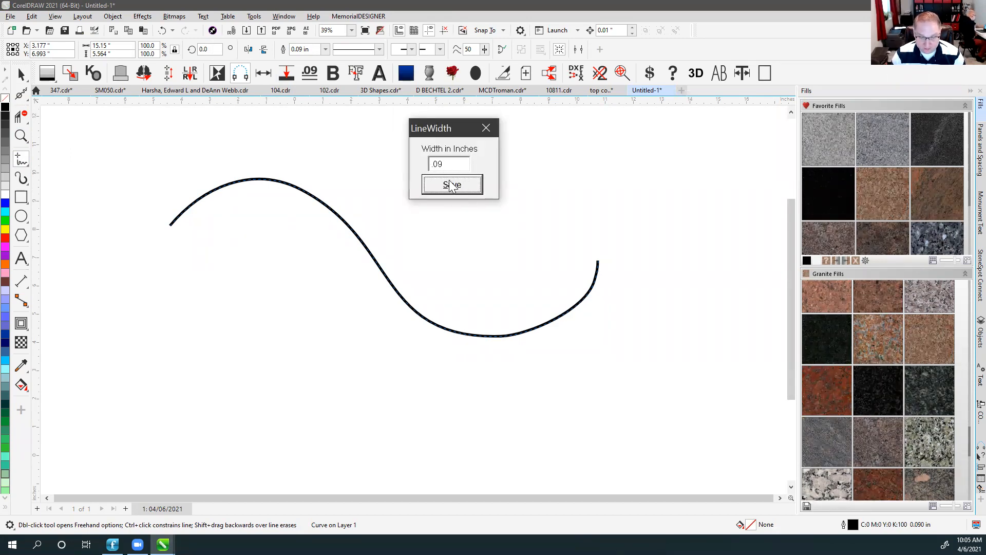
pyautogui.click(451, 185)
# Freehand the leaf's lower edge from the swirl's start and a thin vein inside it.
pyautogui.click(17, 74)
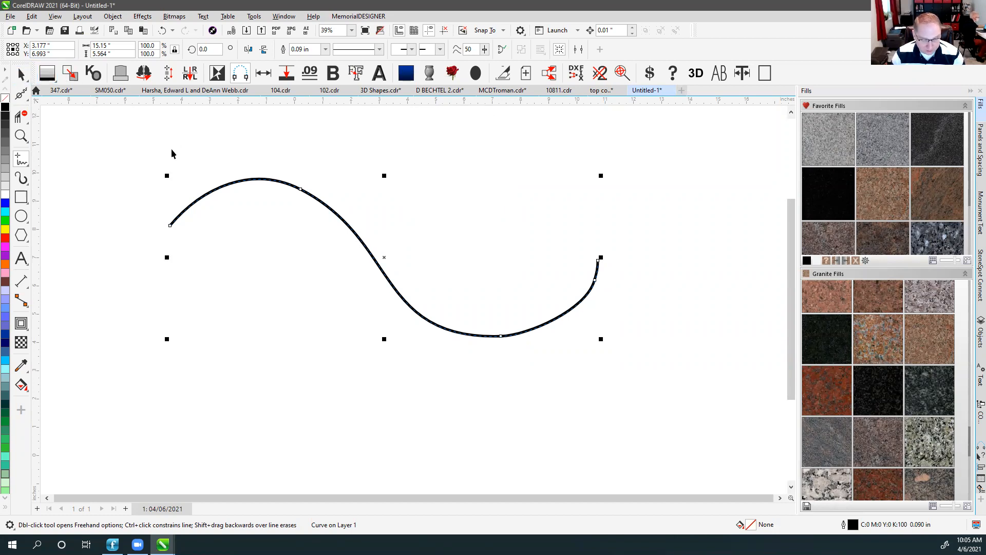
pyautogui.scroll(5, 411, 298)
pyautogui.scroll(3, 413, 299)
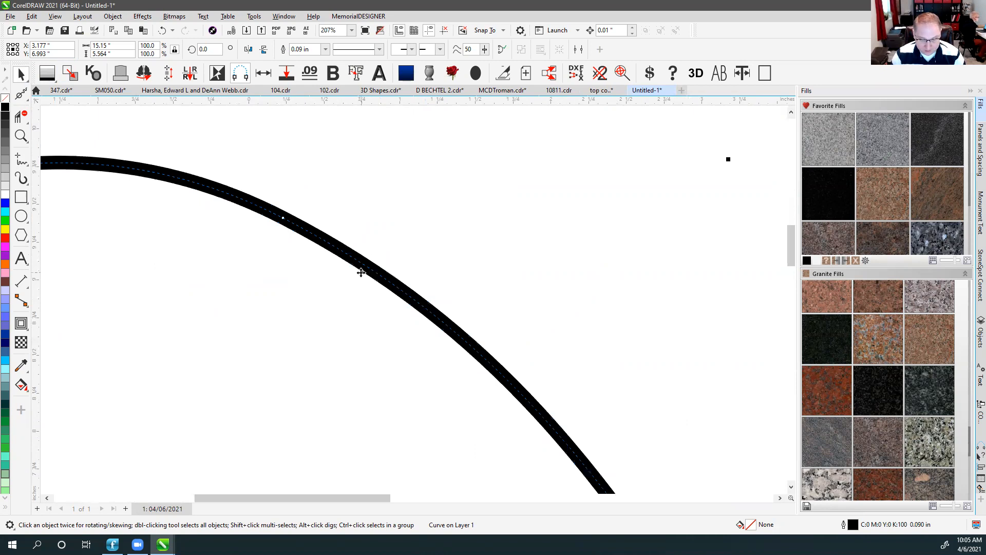
pyautogui.scroll(-8, 410, 275)
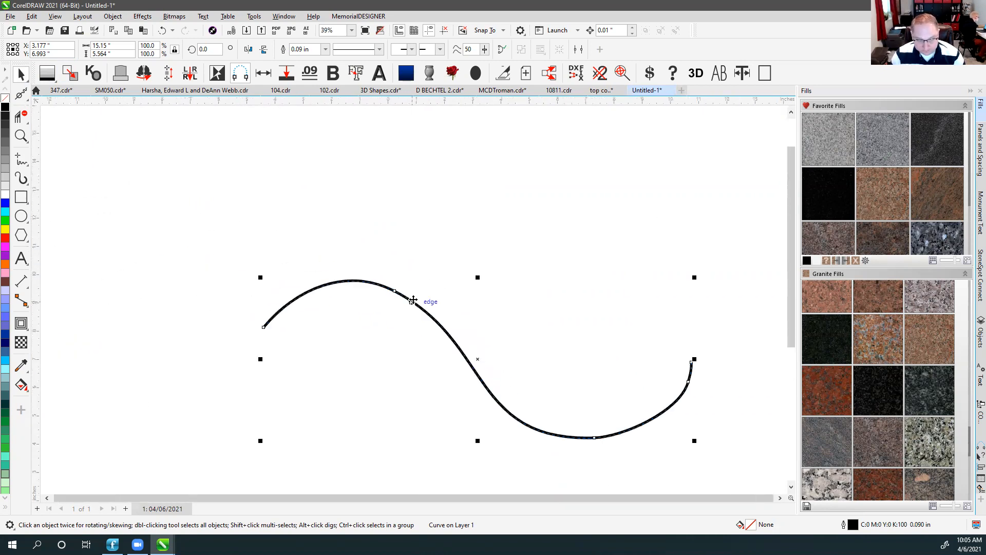
pyautogui.click(21, 159)
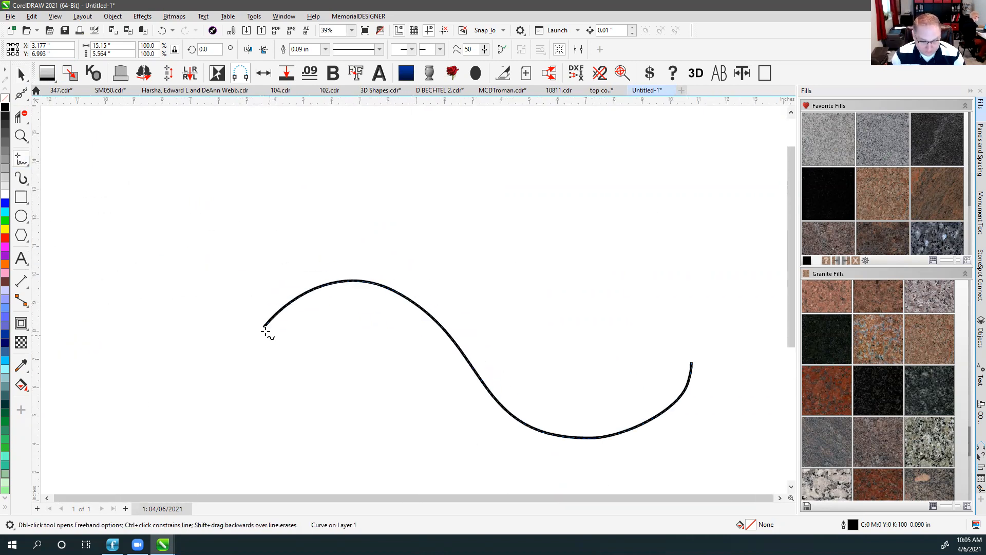
pyautogui.moveTo(264, 327)
pyautogui.mouseDown()
pyautogui.moveTo(362, 435)
pyautogui.moveTo(478, 407)
pyautogui.mouseUp()
pyautogui.moveTo(315, 324); pyautogui.dragTo(443, 402)
pyautogui.click(23, 77)
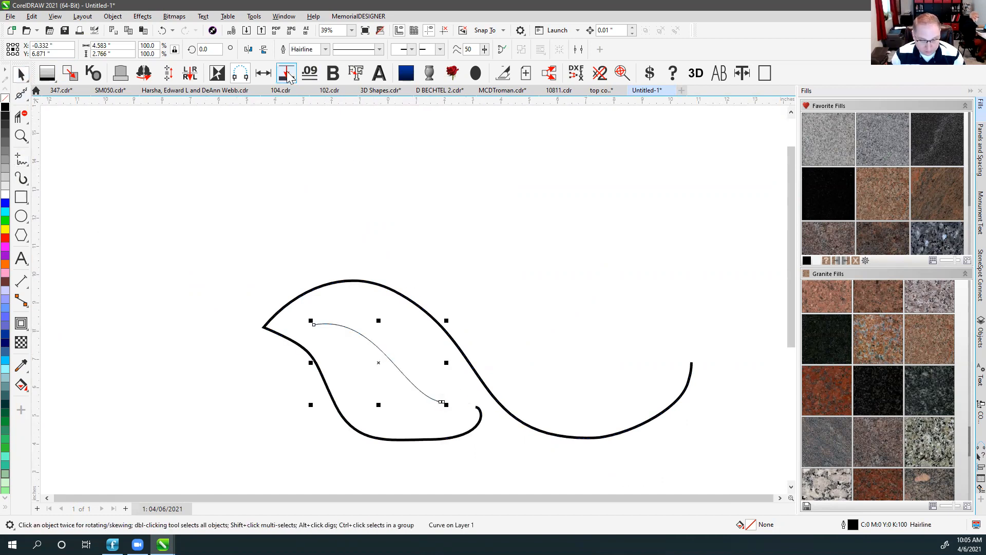
# Give the inner vein a 0.09-inch outline and scale both curves down together.
pyautogui.click(306, 75)
pyautogui.moveTo(157, 220); pyautogui.dragTo(711, 482)
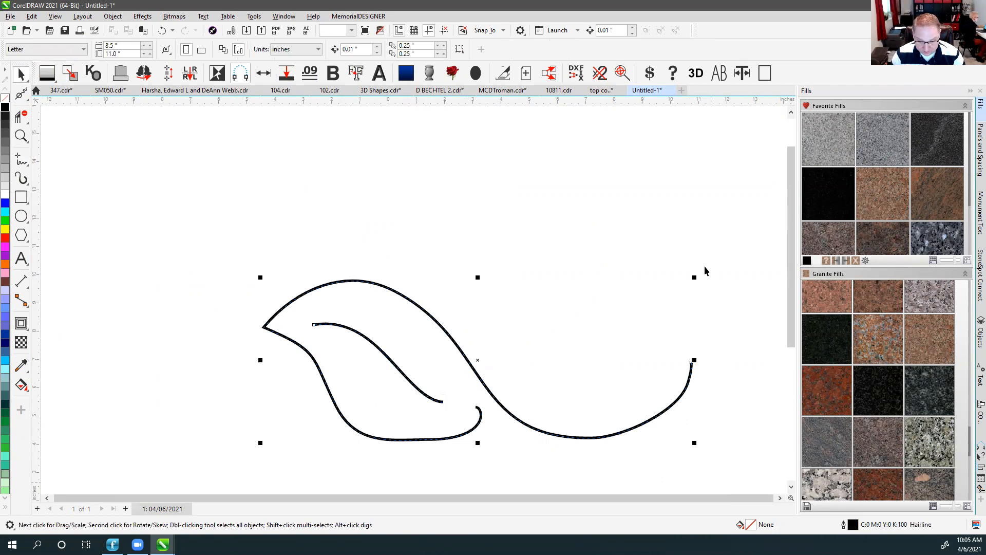
pyautogui.moveTo(697, 278); pyautogui.dragTo(745, 127)
# Resize the leaf-and-swirl drawing to about 2.9 by 1.1 inches.
pyautogui.hotkey('shift', 'F2')
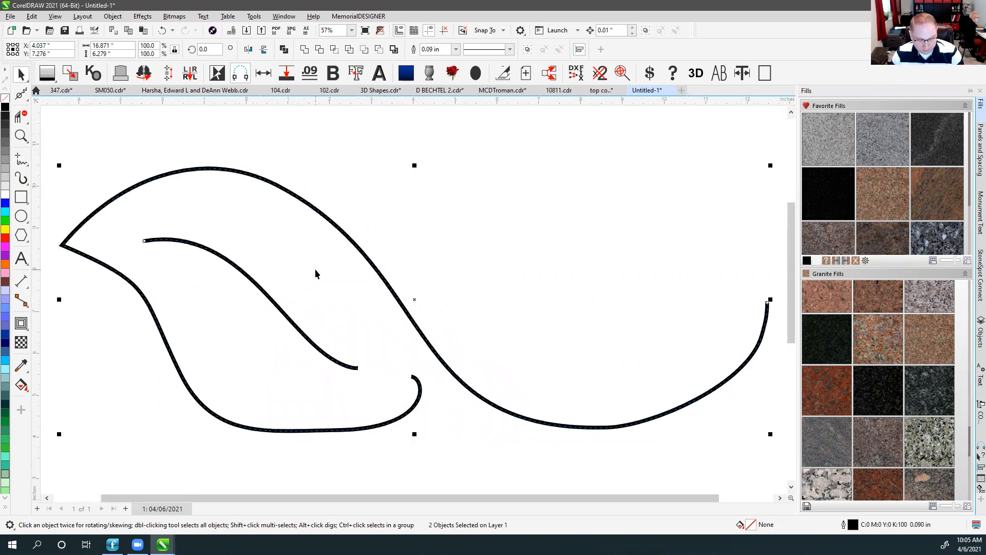
pyautogui.moveTo(61, 164); pyautogui.dragTo(307, 352)
pyautogui.scroll(-1, 257, 255)
pyautogui.moveTo(733, 459); pyautogui.dragTo(733, 459)
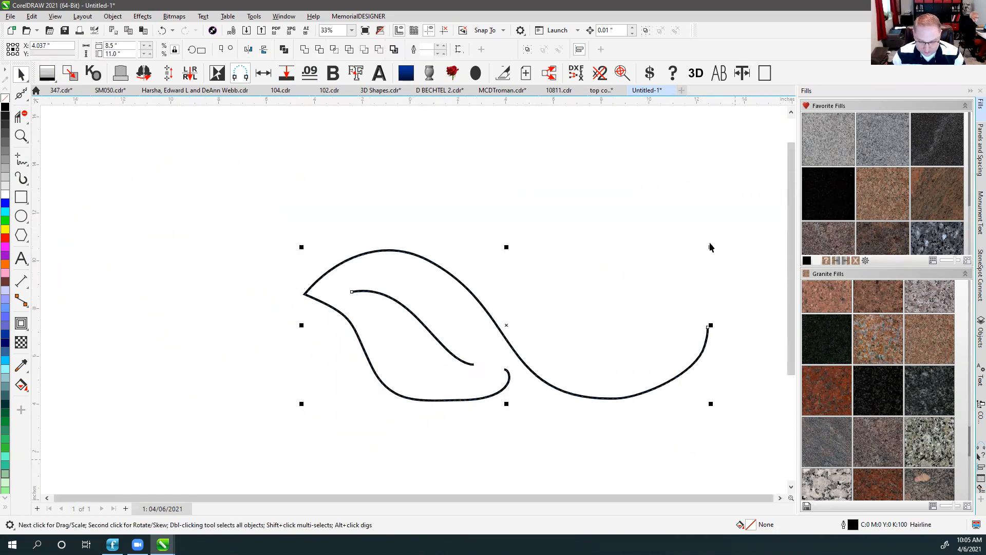
pyautogui.moveTo(710, 250); pyautogui.dragTo(381, 396)
pyautogui.scroll(4, 303, 393)
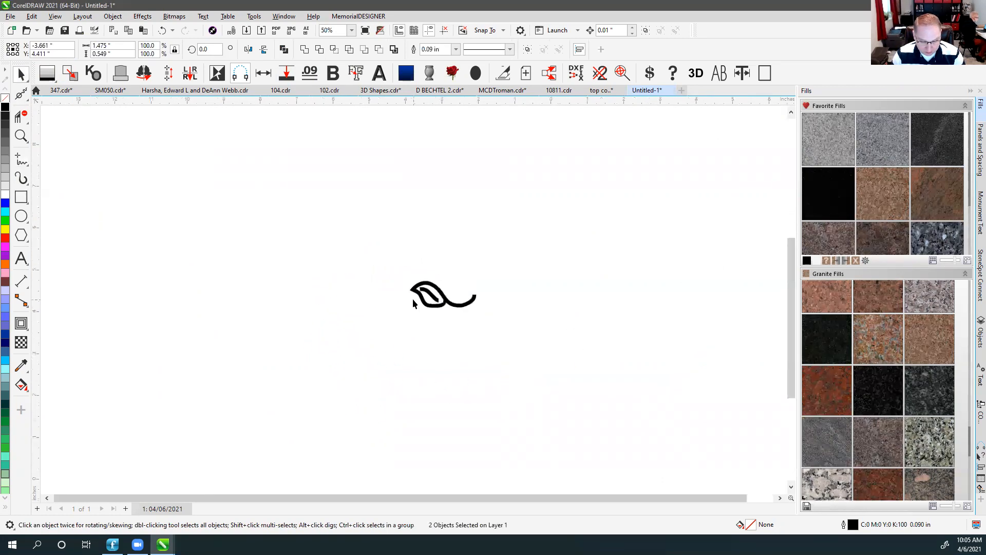
pyautogui.moveTo(408, 262); pyautogui.dragTo(264, 208)
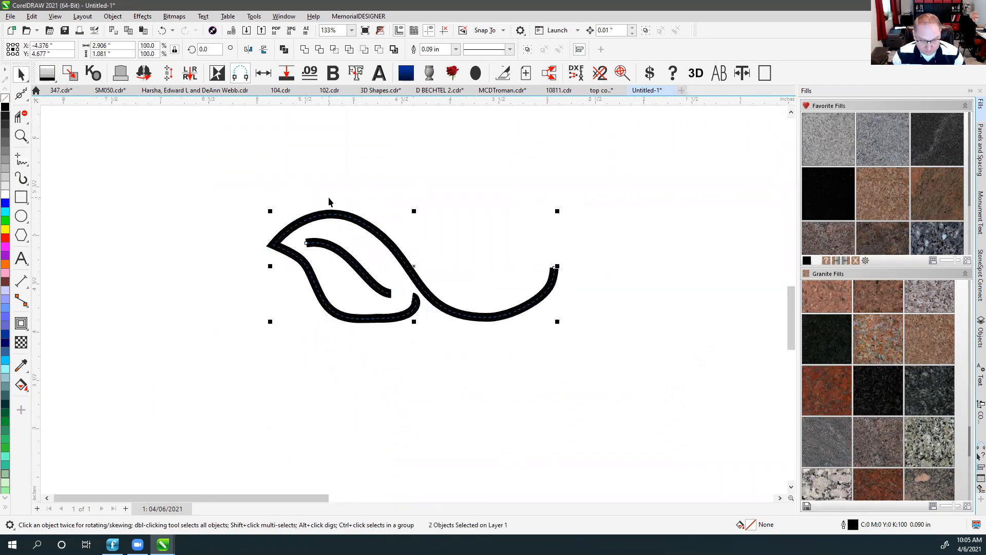
pyautogui.scroll(-3, 457, 345)
pyautogui.scroll(2, 414, 303)
pyautogui.scroll(3, 413, 303)
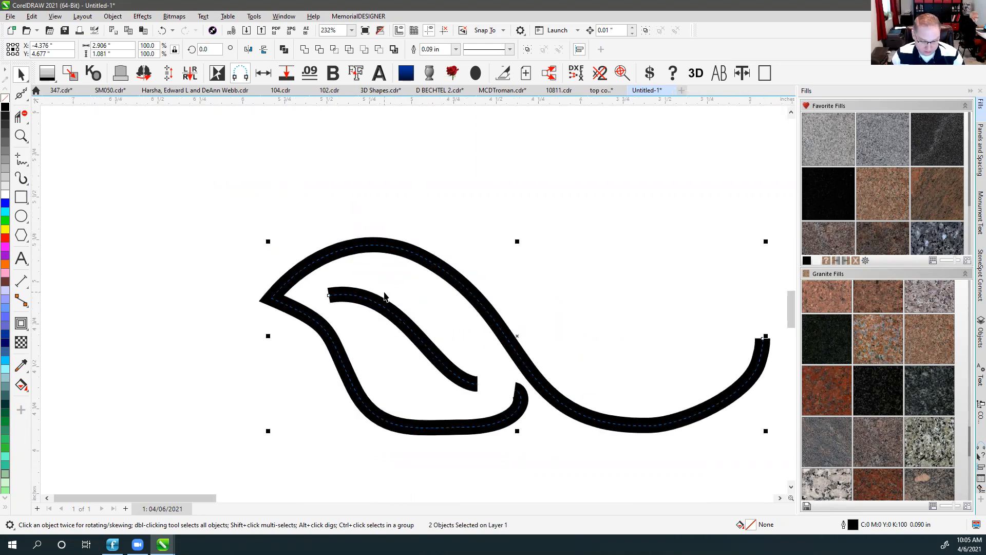
# Apply Object > Convert Outline to Object to both strokes, toggling undo/redo to compare the result.
pyautogui.click(113, 16)
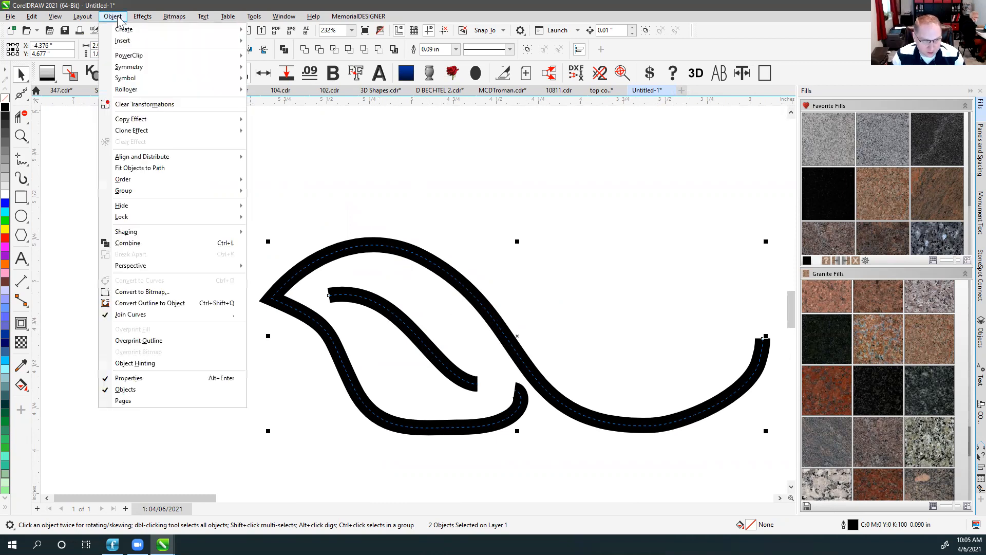
pyautogui.click(178, 307)
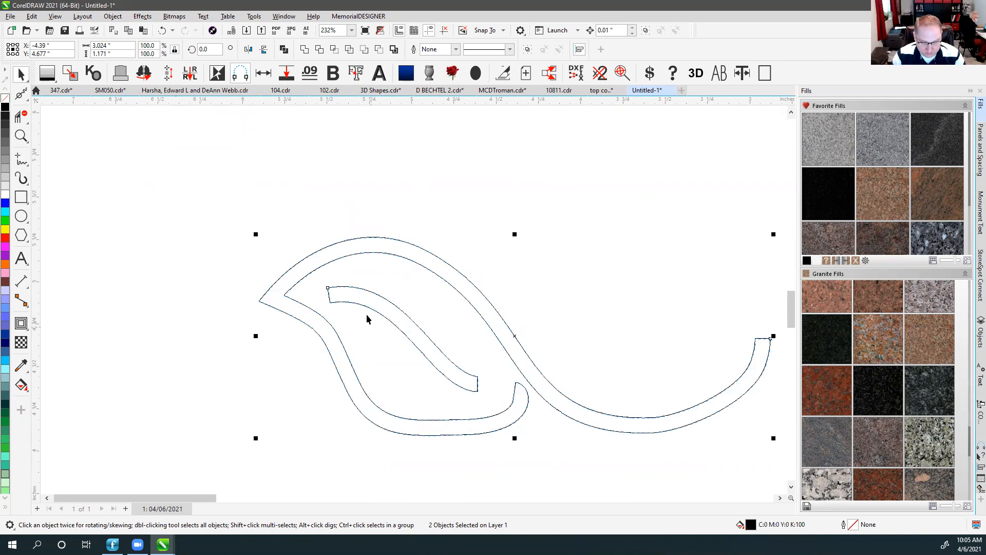
pyautogui.hotkey('ctrl', 'z')
pyautogui.hotkey('ctrl', 'shift', 'z')
pyautogui.hotkey('ctrl', 'z')
pyautogui.hotkey('ctrl', 'shift', 'z')
pyautogui.hotkey('ctrl', 'z')
pyautogui.hotkey('ctrl', 'shift', 'z')
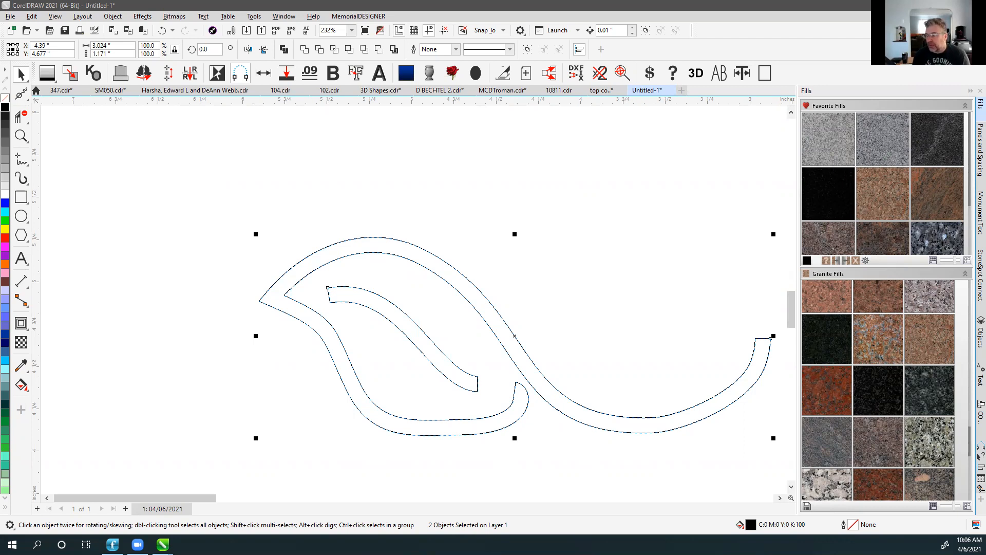
# Zoom to fit all objects and undo the conversion back to 0.09-inch strokes.
pyautogui.moveTo(919, 512)
pyautogui.mouseDown()
pyautogui.moveTo(898, 493)
pyautogui.moveTo(904, 502)
pyautogui.mouseUp()
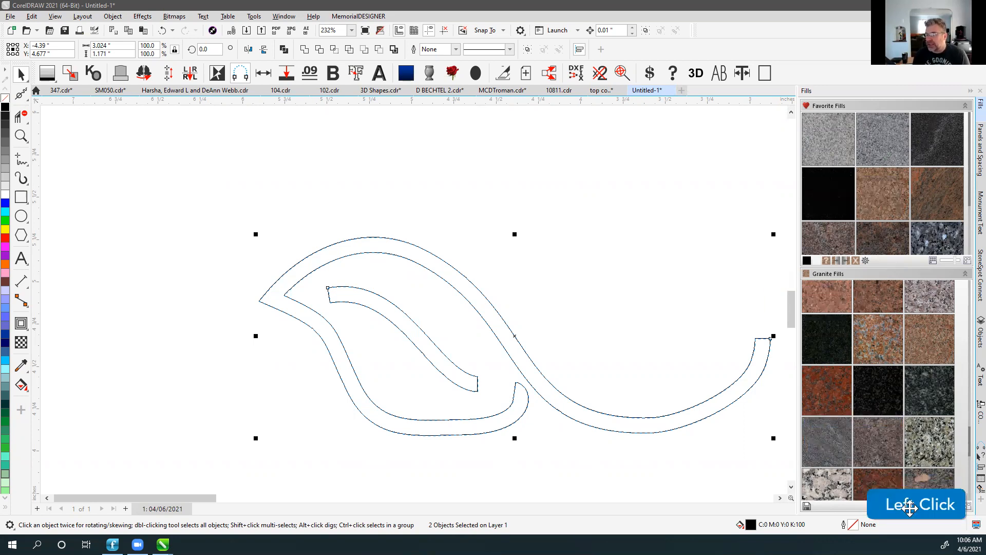
pyautogui.click(620, 256)
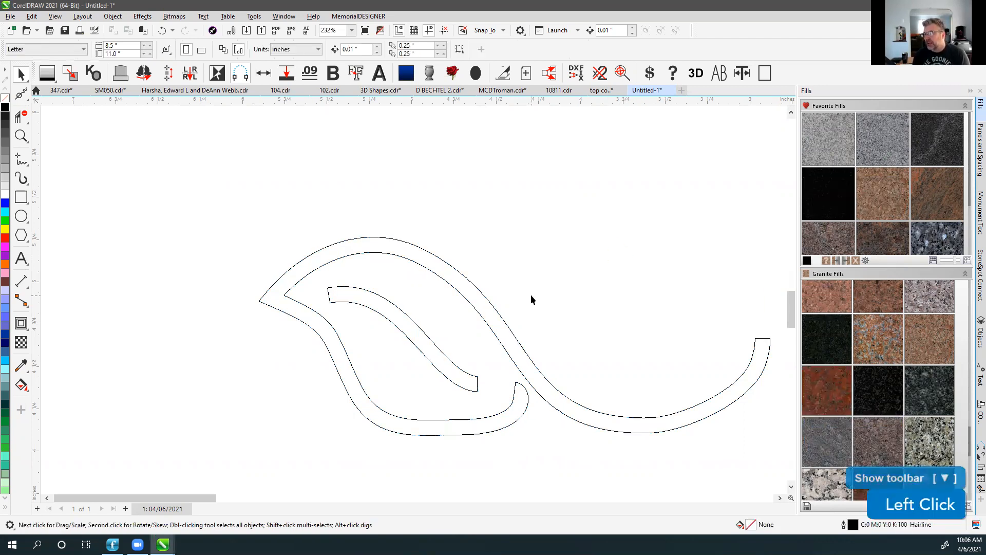
pyautogui.press('F4')
pyautogui.click(227, 147)
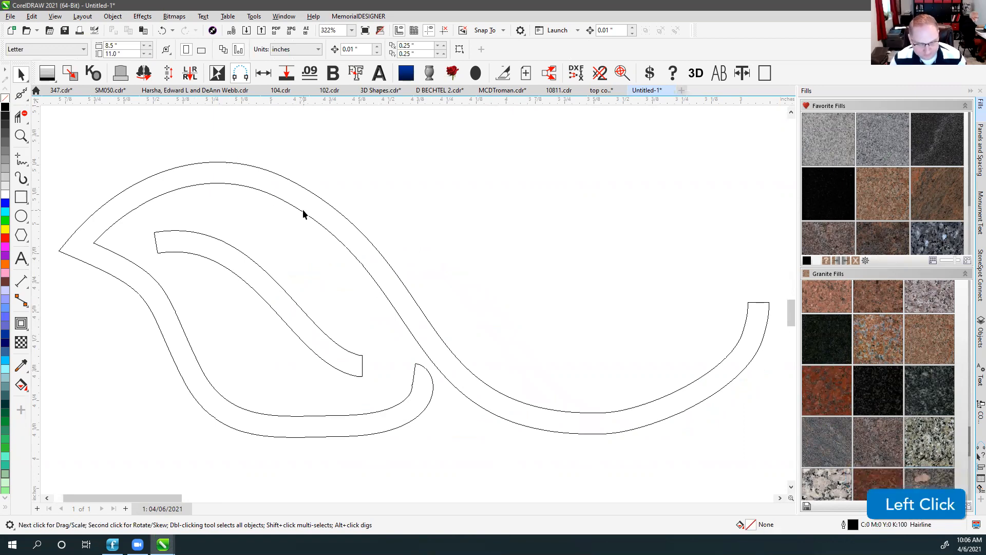
pyautogui.press('ctrl')
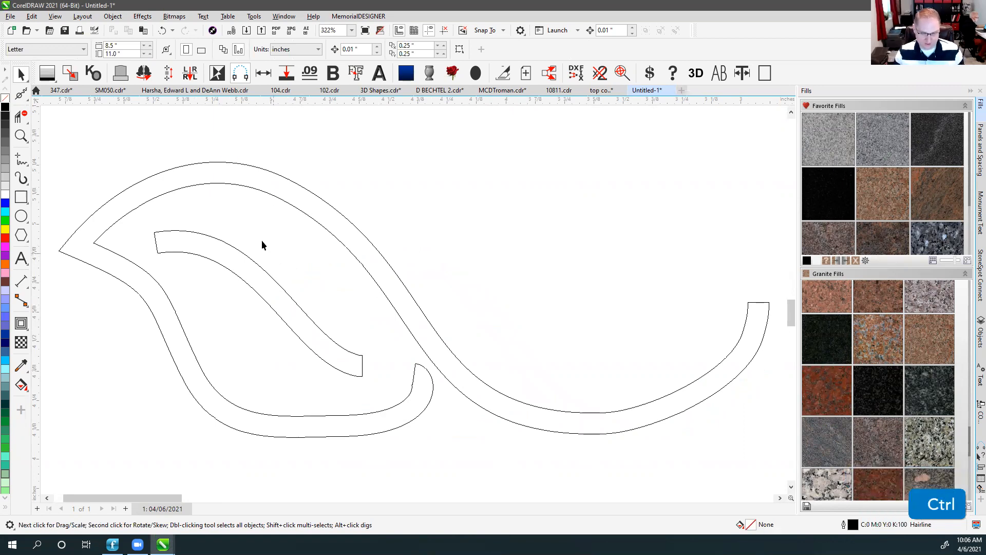
pyautogui.hotkey('ctrl', 'z')
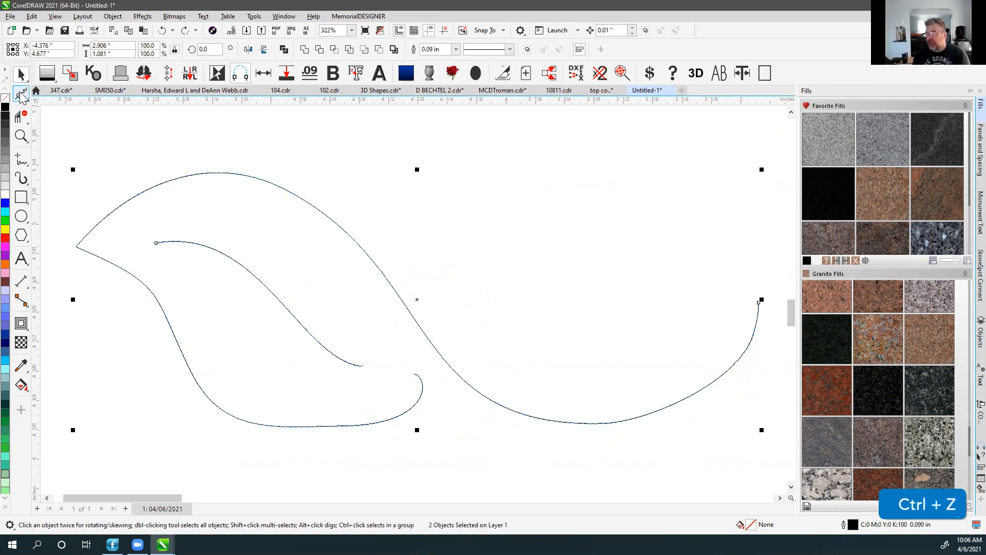
# Drag the leaf's bottom end node across the swirl and trim off the overhang.
pyautogui.click(21, 97)
pyautogui.click(38, 97)
pyautogui.moveTo(415, 375); pyautogui.dragTo(555, 333)
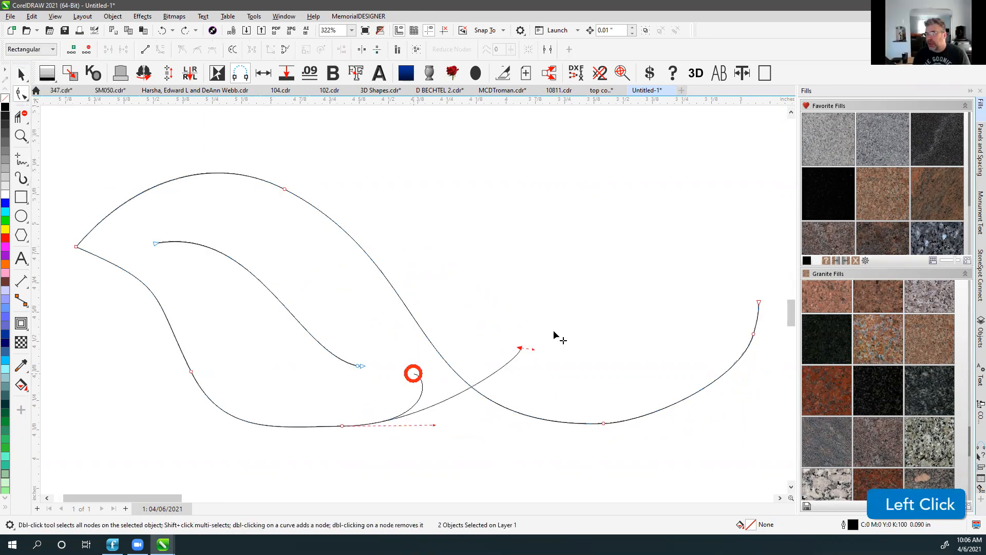
pyautogui.click(21, 116)
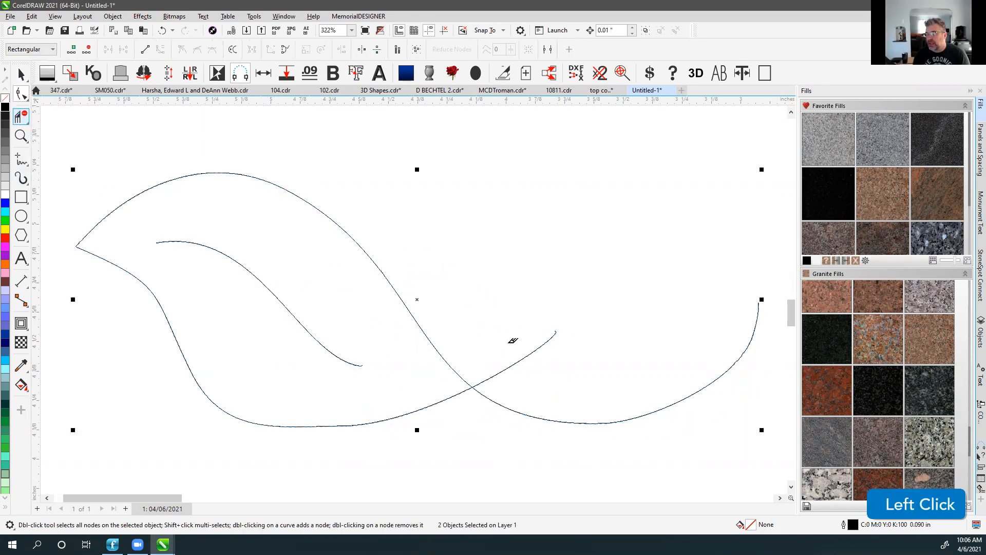
pyautogui.click(516, 329)
pyautogui.click(21, 75)
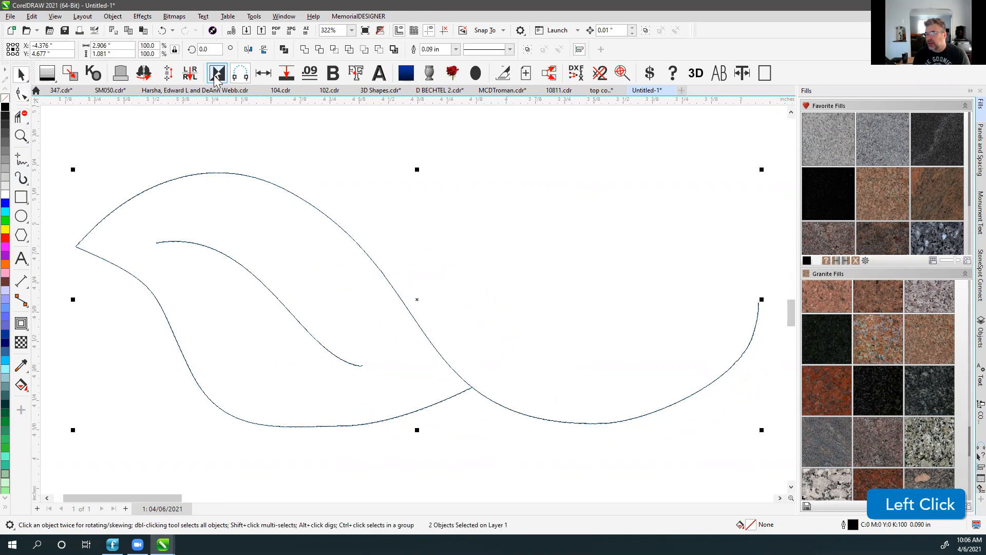
pyautogui.click(449, 285)
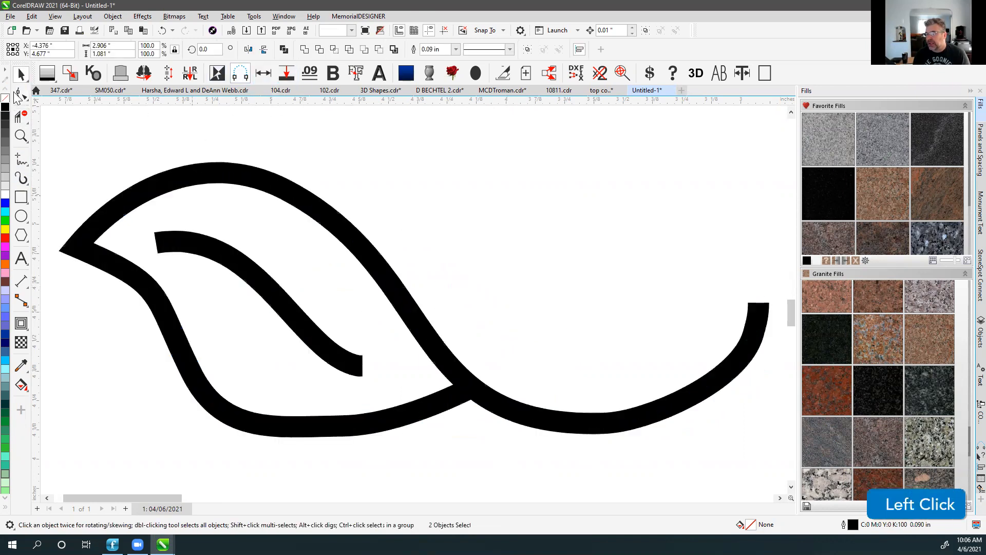
# Delete the vein's extra node and nudge its lower and upper ends to smooth the curve.
pyautogui.press('F10')
pyautogui.click(406, 427)
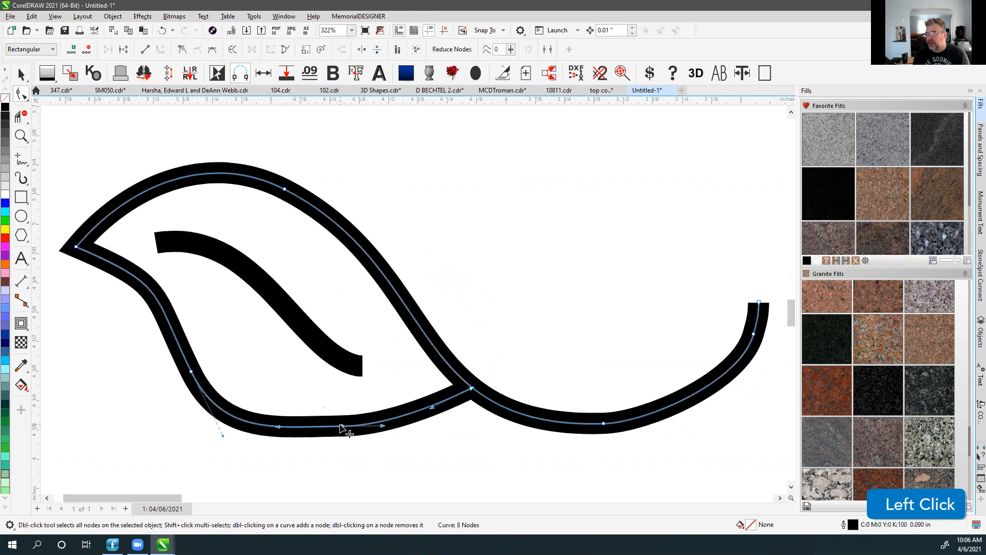
pyautogui.click(187, 246)
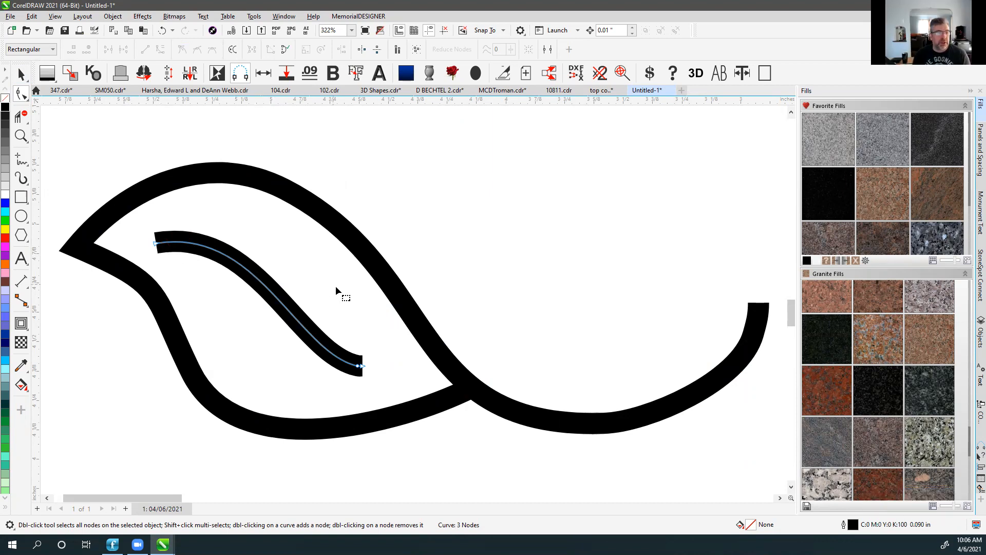
pyautogui.doubleClick(359, 365)
pyautogui.moveTo(363, 366); pyautogui.dragTo(375, 364)
pyautogui.moveTo(155, 243); pyautogui.dragTo(168, 237)
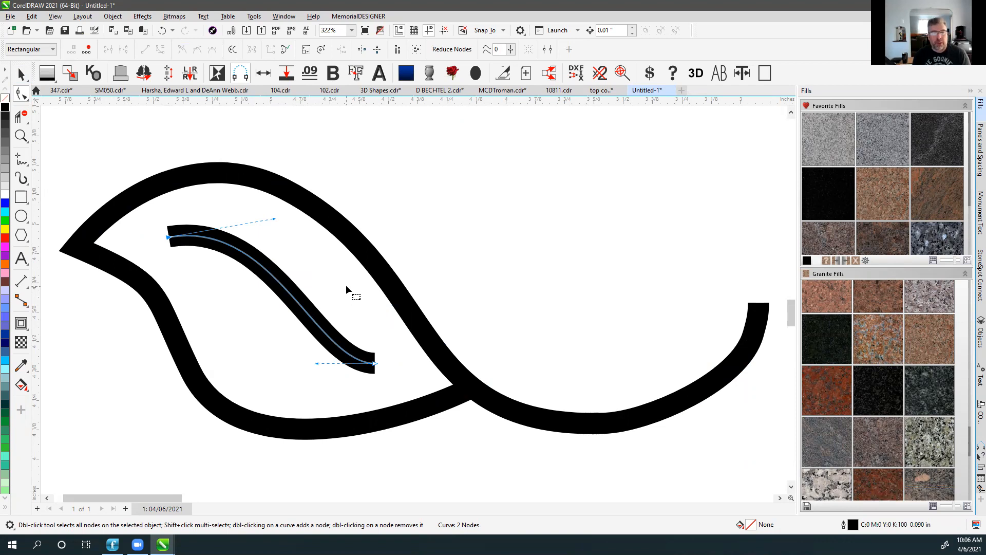
pyautogui.click(22, 74)
pyautogui.scroll(-4, 412, 298)
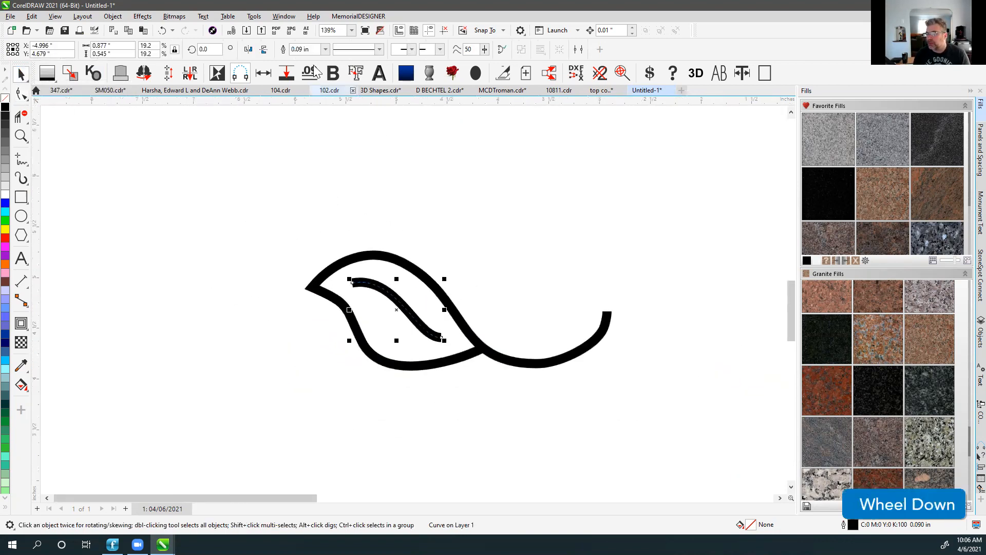
# Set both leaf curves to a black hairline, then thicken them to a heavy black outline.
pyautogui.moveTo(256, 216); pyautogui.dragTo(685, 474)
pyautogui.rightClick(5, 98)
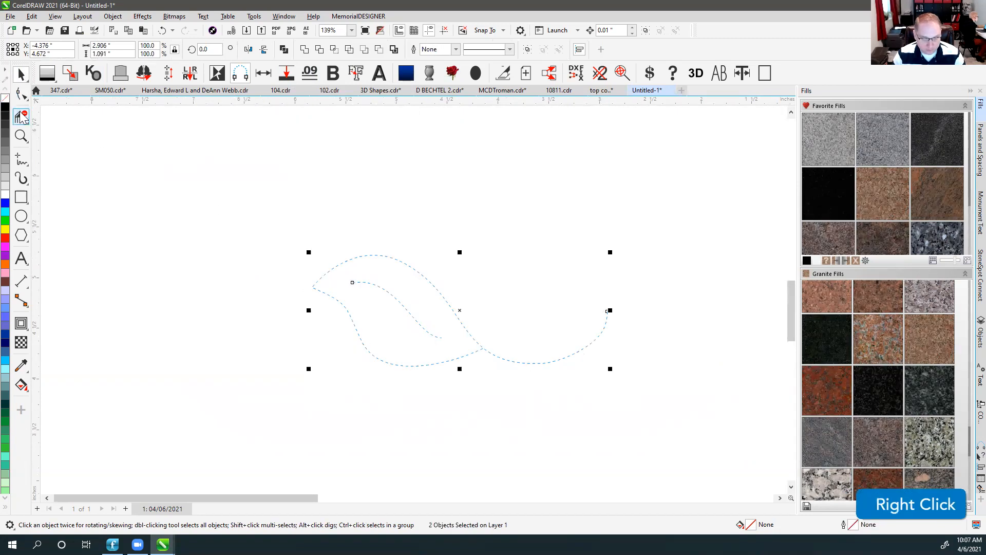
pyautogui.rightClick(4, 106)
pyautogui.click(267, 221)
pyautogui.moveTo(232, 214); pyautogui.dragTo(705, 461)
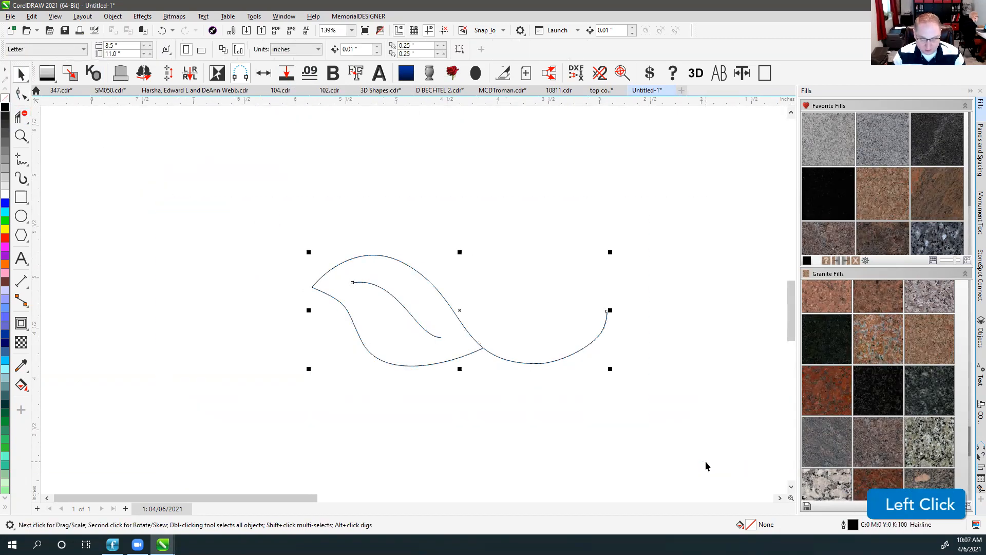
pyautogui.click(288, 76)
pyautogui.click(439, 193)
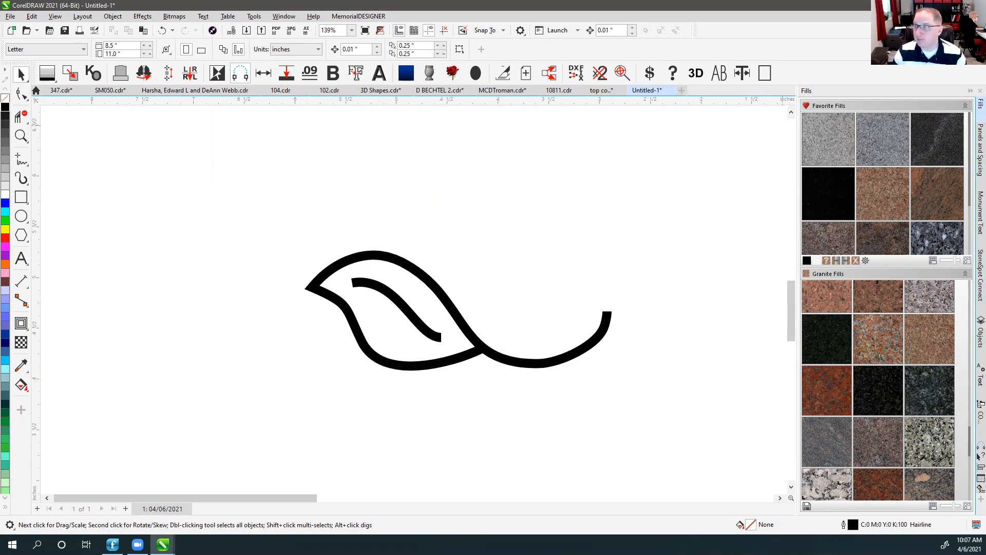
pyautogui.scroll(-2, 418, 301)
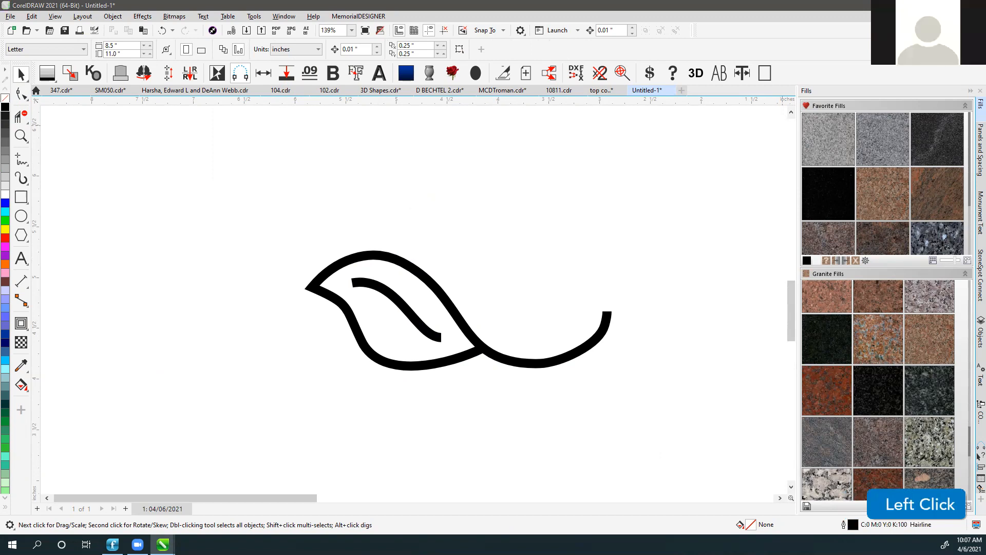
pyautogui.click(301, 187)
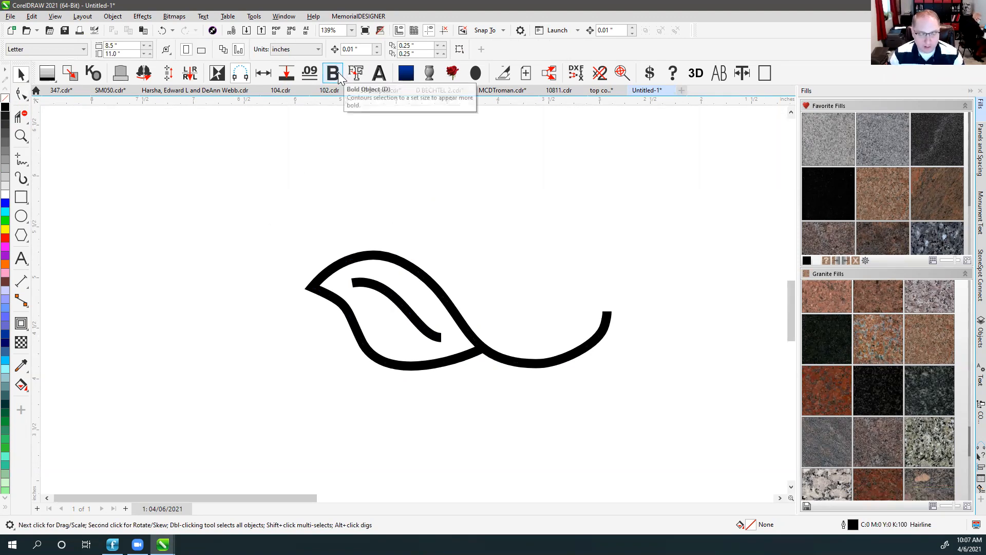
# Scale both leaf curves together to 3.144 by 1.181 inches.
pyautogui.click(344, 199)
pyautogui.press('F4')
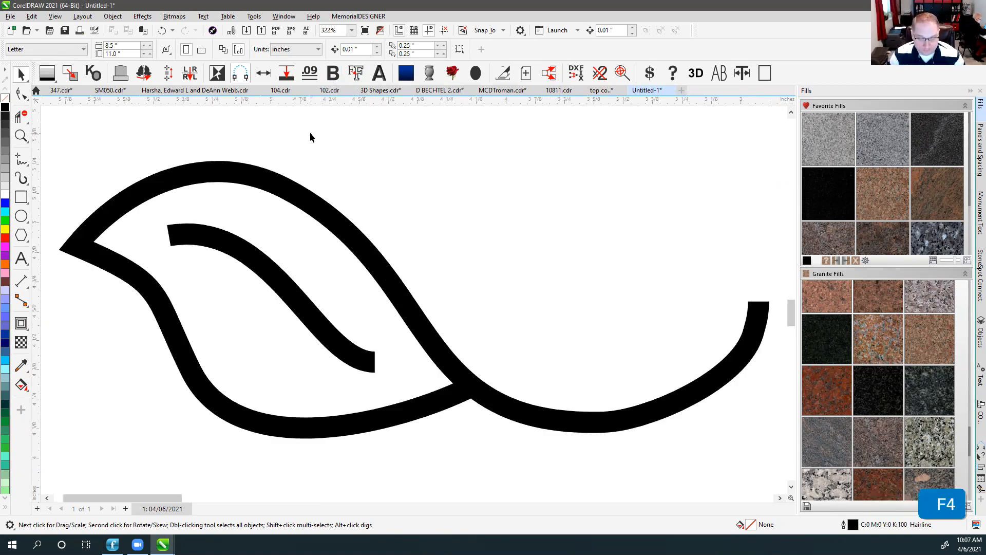
pyautogui.click(327, 207)
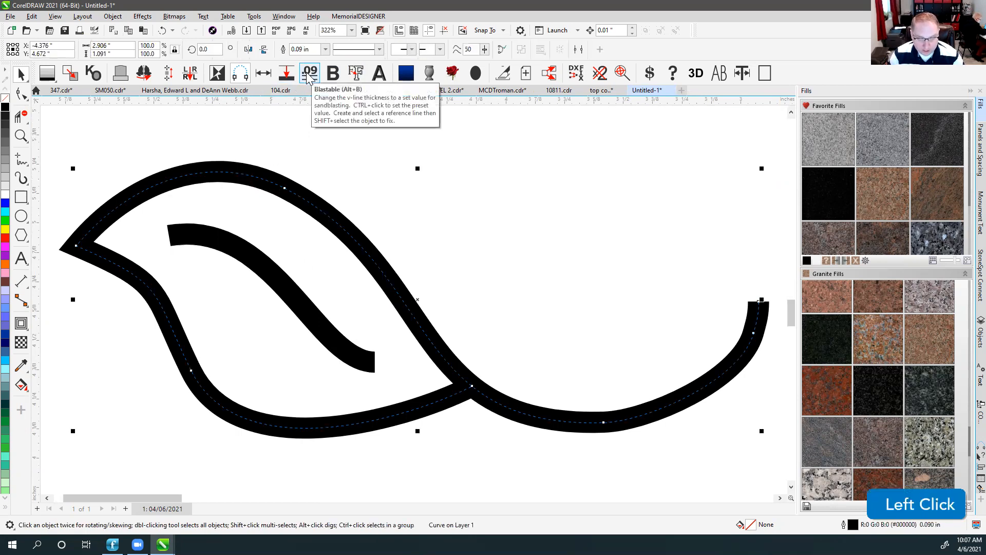
pyautogui.scroll(-4, 414, 303)
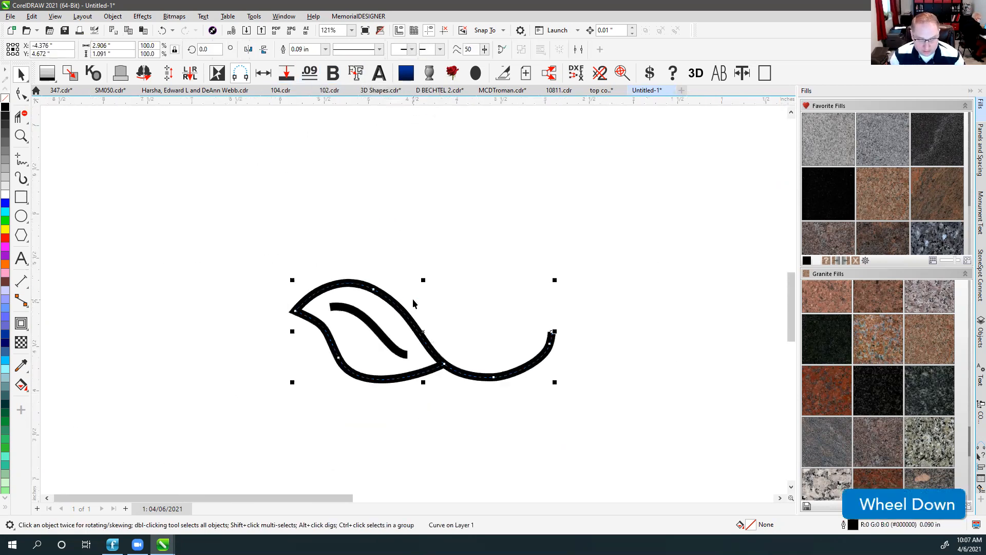
pyautogui.scroll(-2, 412, 303)
pyautogui.scroll(4, 412, 303)
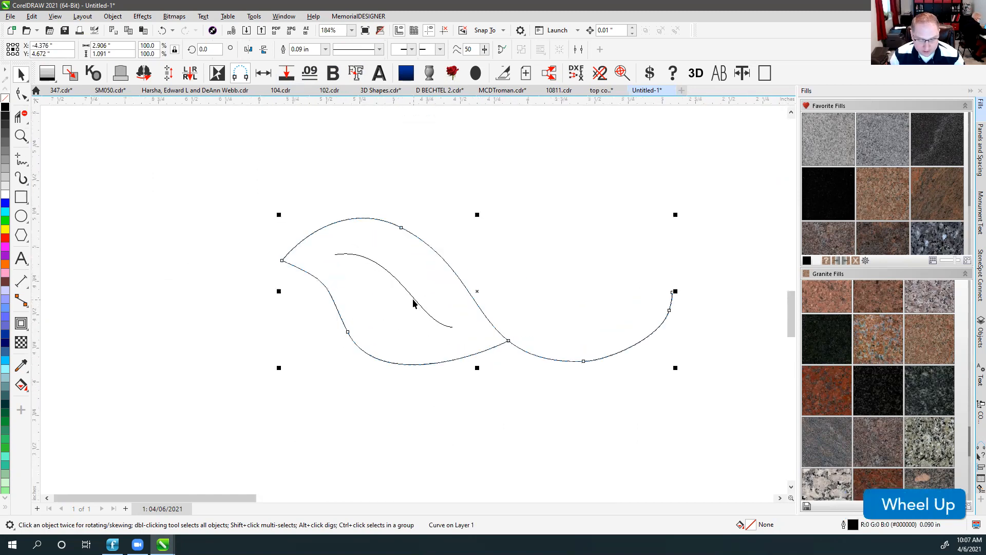
pyautogui.press('v')
pyautogui.press('v')
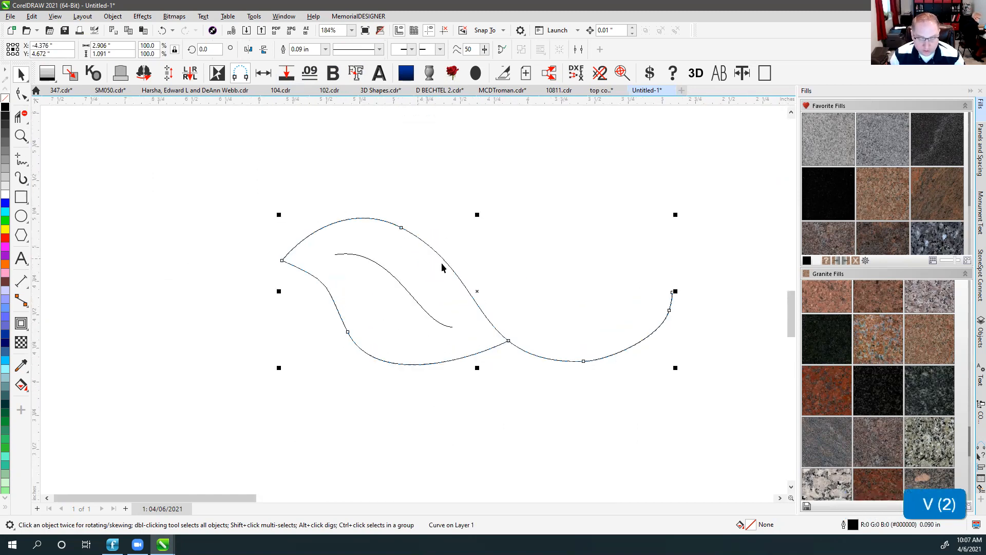
pyautogui.press('v')
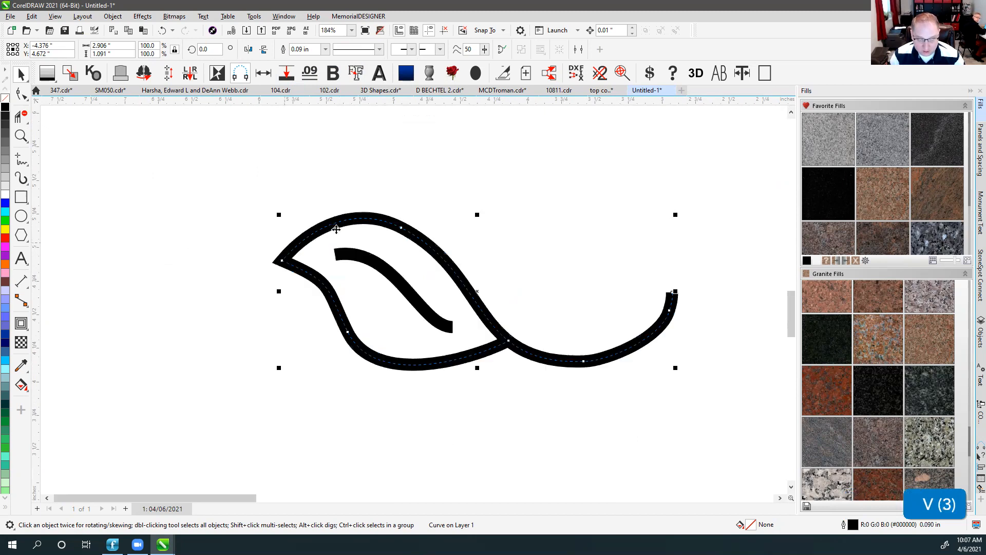
pyautogui.moveTo(221, 156); pyautogui.dragTo(732, 474)
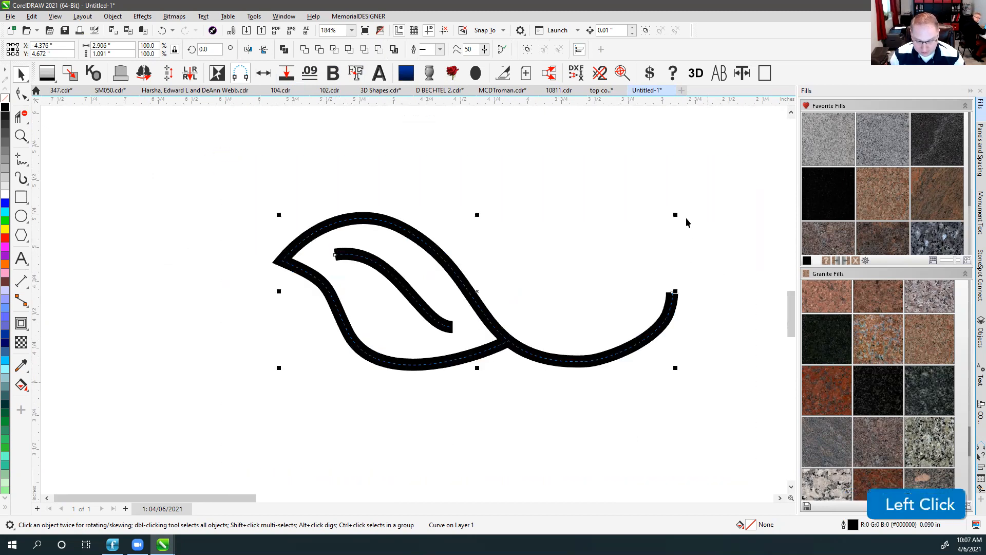
pyautogui.moveTo(675, 212); pyautogui.dragTo(581, 311)
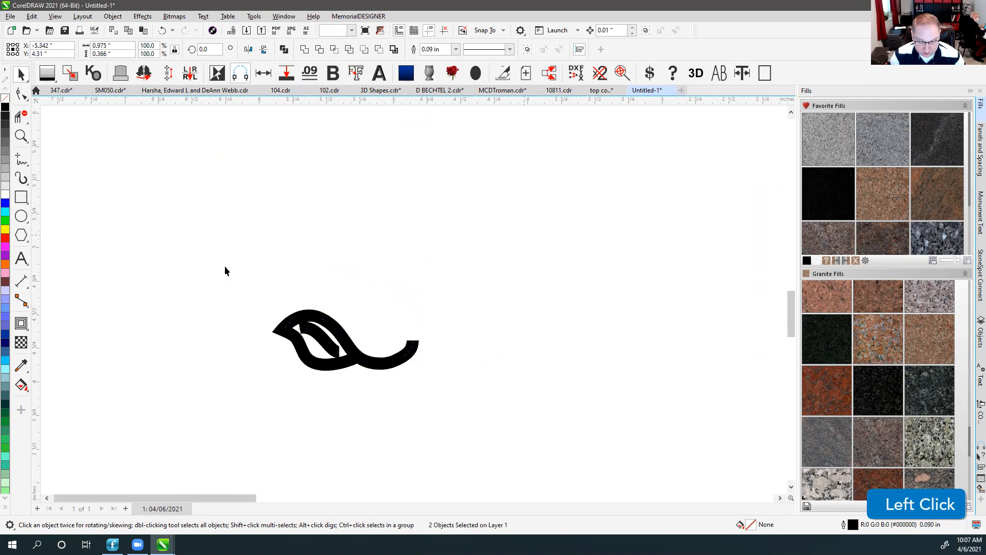
pyautogui.moveTo(418, 313); pyautogui.dragTo(719, 192)
# Drop a duplicate of the leaf directly below the original.
pyautogui.scroll(-2, 412, 298)
pyautogui.scroll(-2, 407, 301)
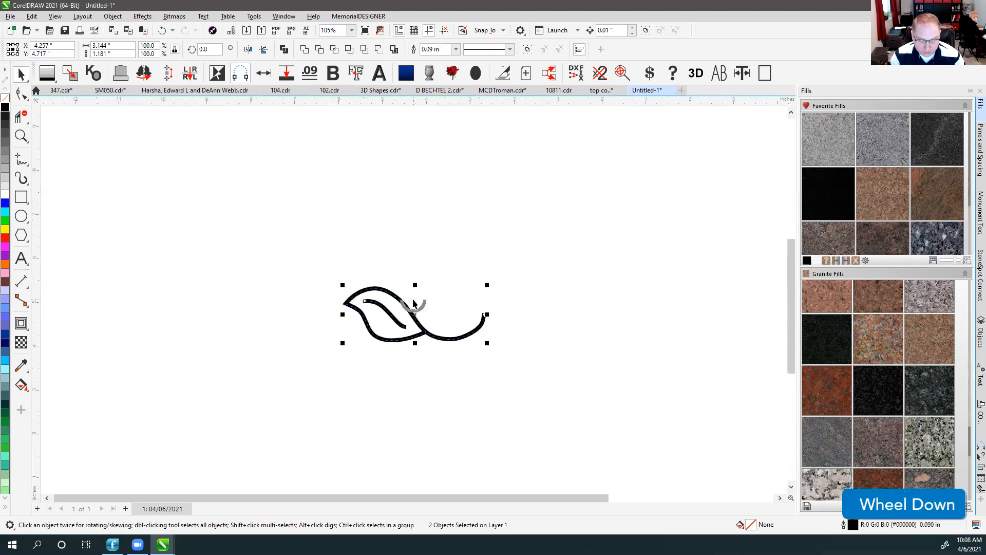
pyautogui.moveTo(399, 298); pyautogui.dragTo(396, 374)
# Convert the lower copy's strokes to outline shapes and shrink it to about 1.165 by 0.454 inches.
pyautogui.hotkey('ctrl', 'q')
pyautogui.click(442, 393)
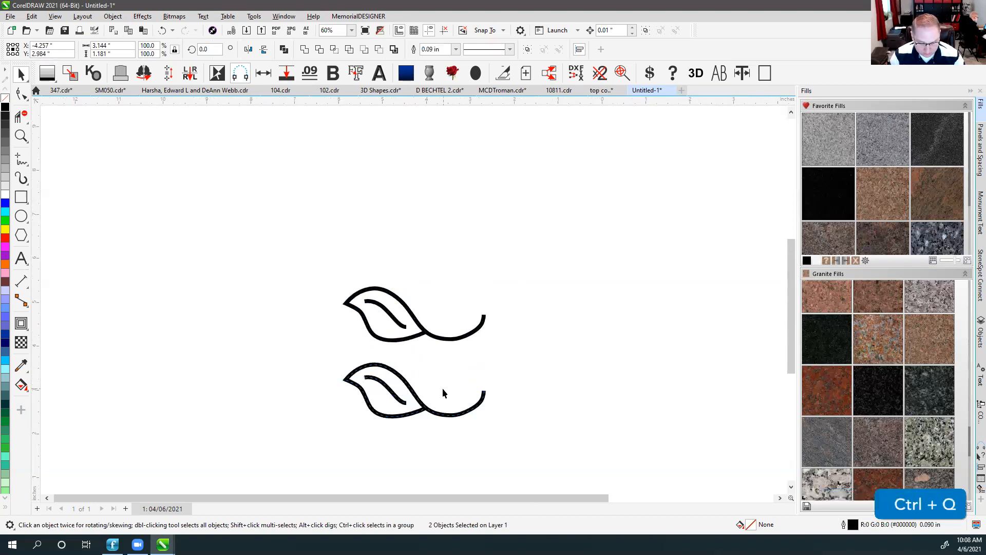
pyautogui.scroll(1, 377, 386)
pyautogui.moveTo(370, 286); pyautogui.dragTo(601, 408)
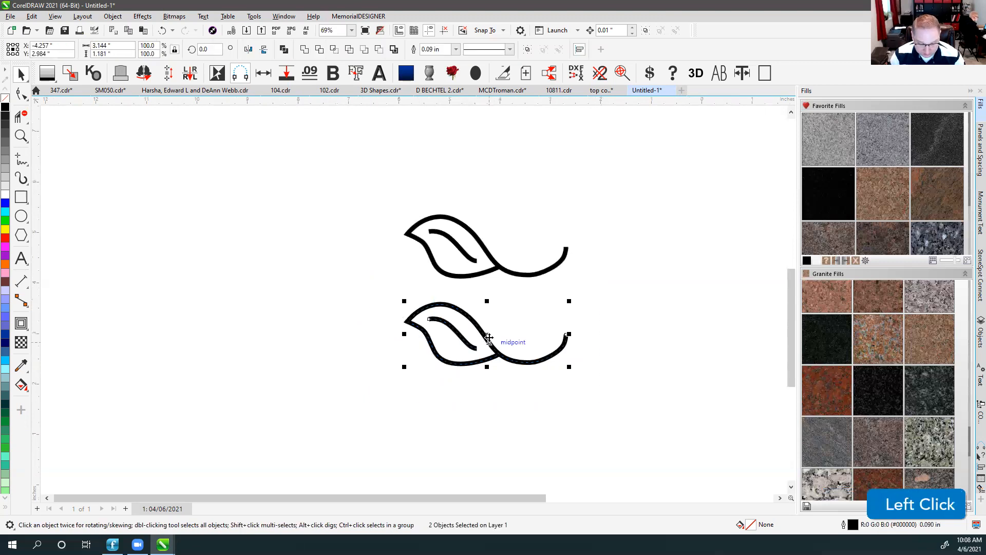
pyautogui.scroll(2, 530, 365)
pyautogui.press('v')
pyautogui.press('ctrl')
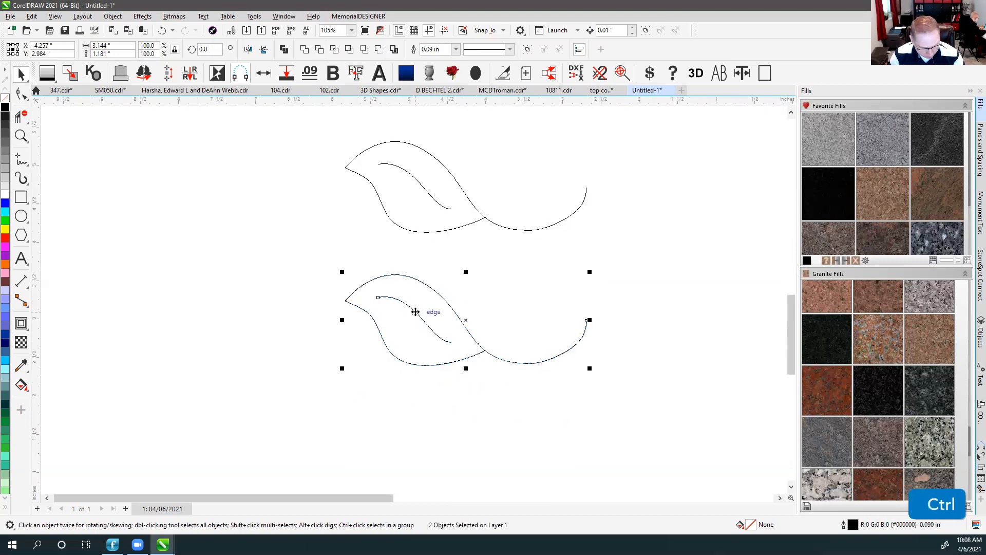
pyautogui.hotkey('ctrl', 'shift', 'q')
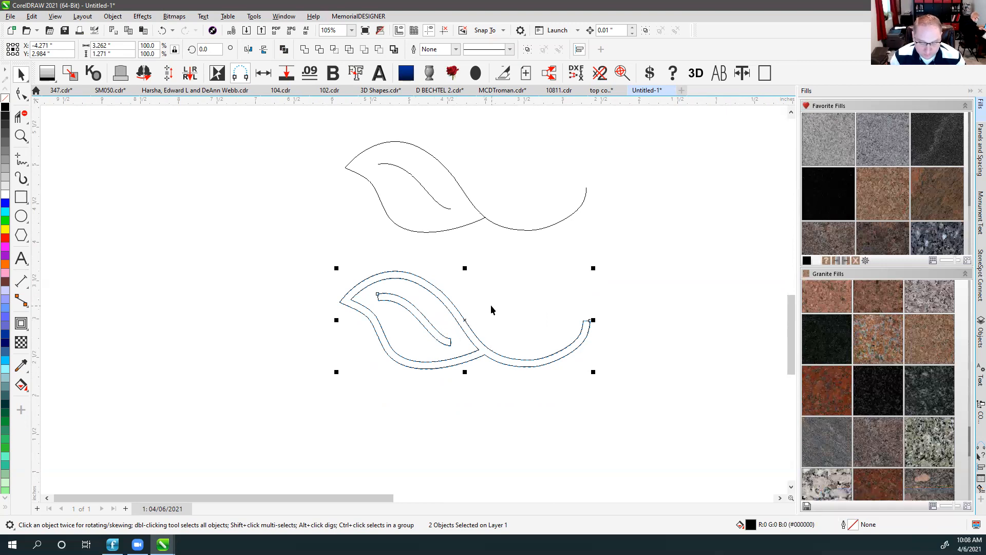
pyautogui.press('v')
pyautogui.moveTo(594, 267); pyautogui.dragTo(506, 334)
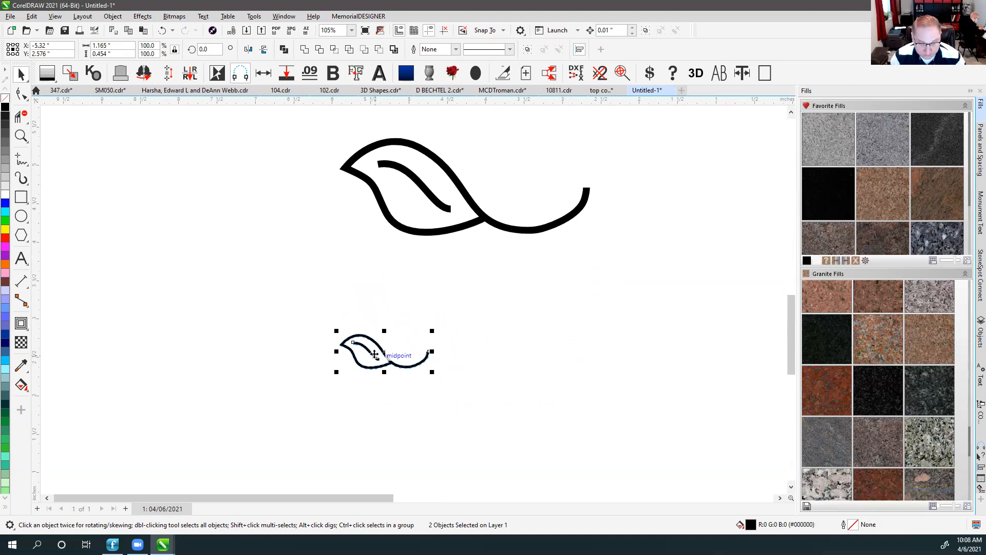
# Draw a short line on the small leaf's top edge, trial the outline conversion, then undo.
pyautogui.scroll(5, 375, 355)
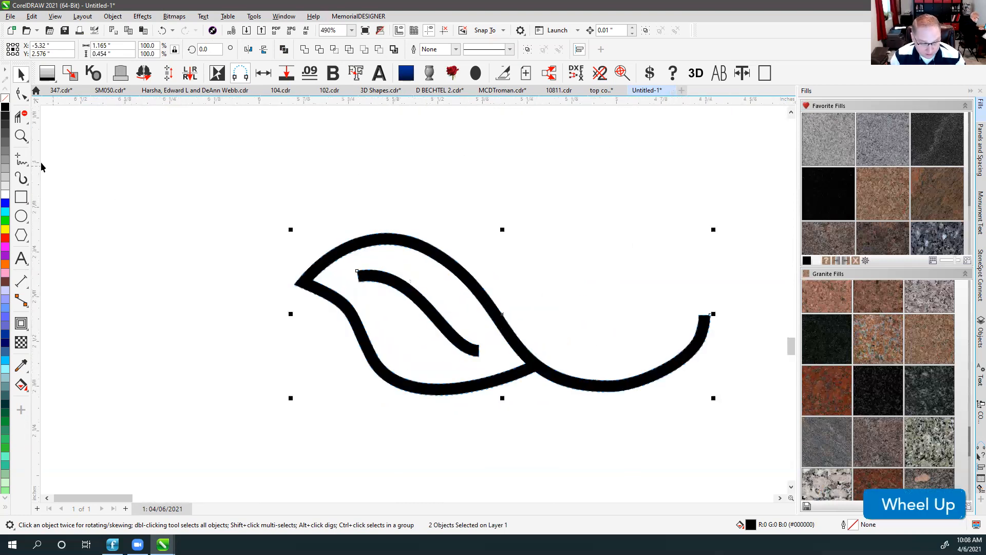
pyautogui.click(21, 160)
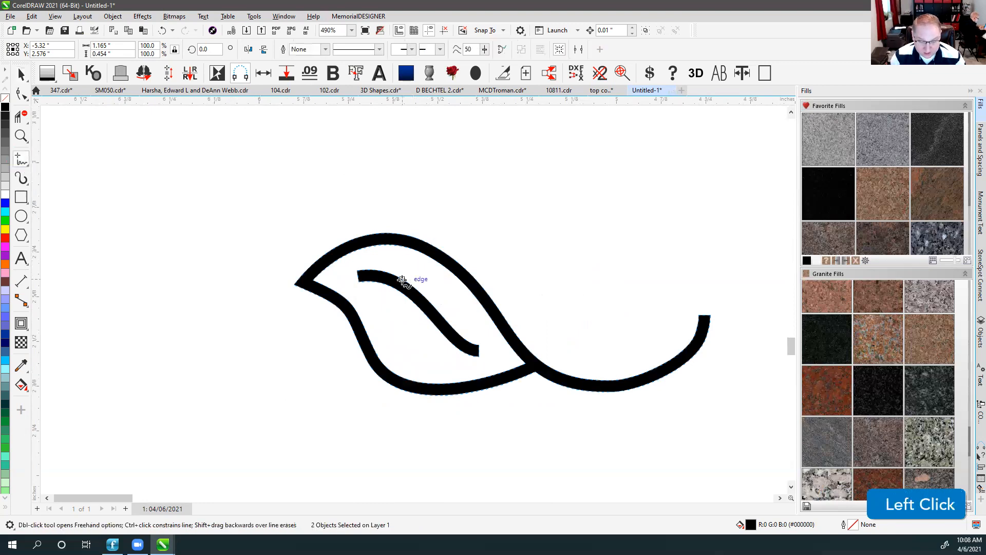
pyautogui.click(388, 234)
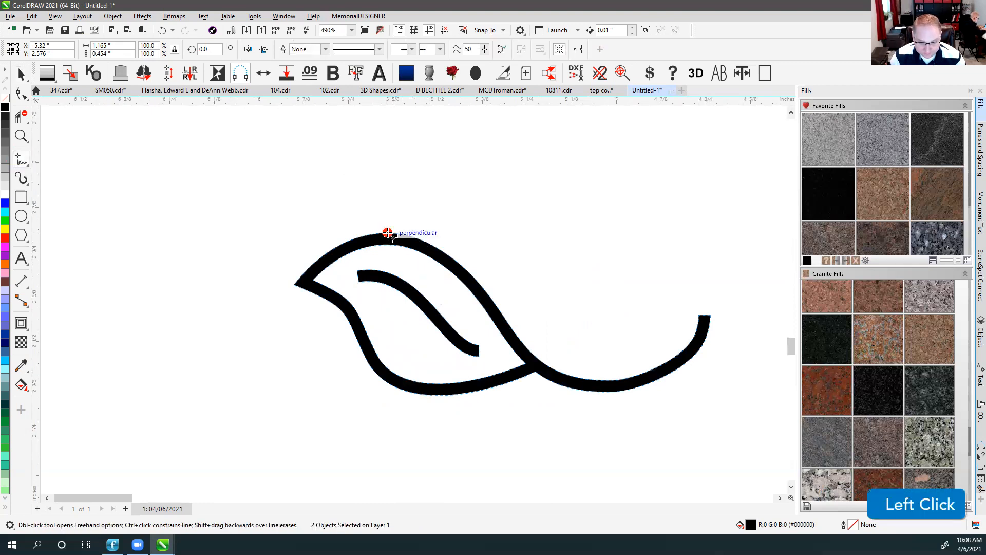
pyautogui.keyDown('ctrl'); pyautogui.click(389, 243); pyautogui.keyUp('ctrl')
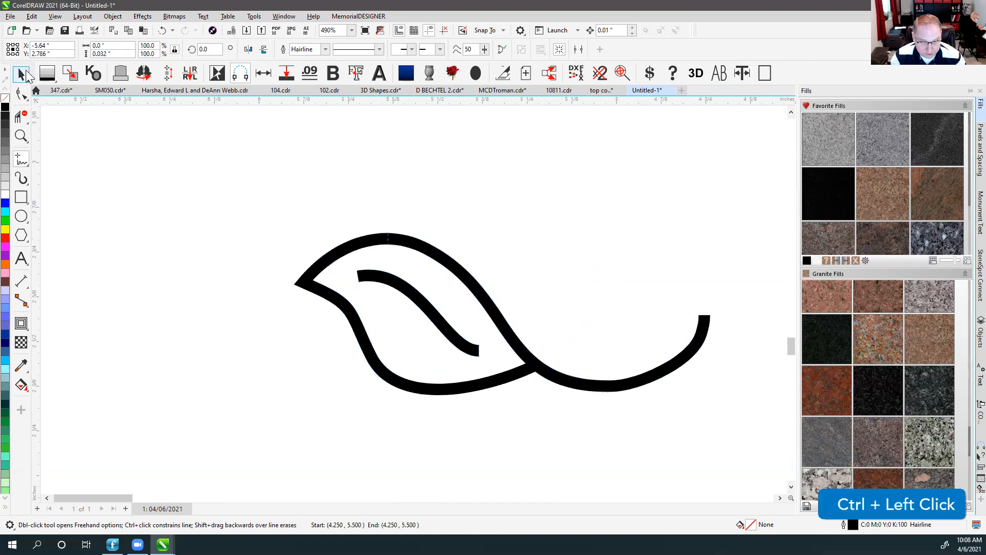
pyautogui.click(21, 75)
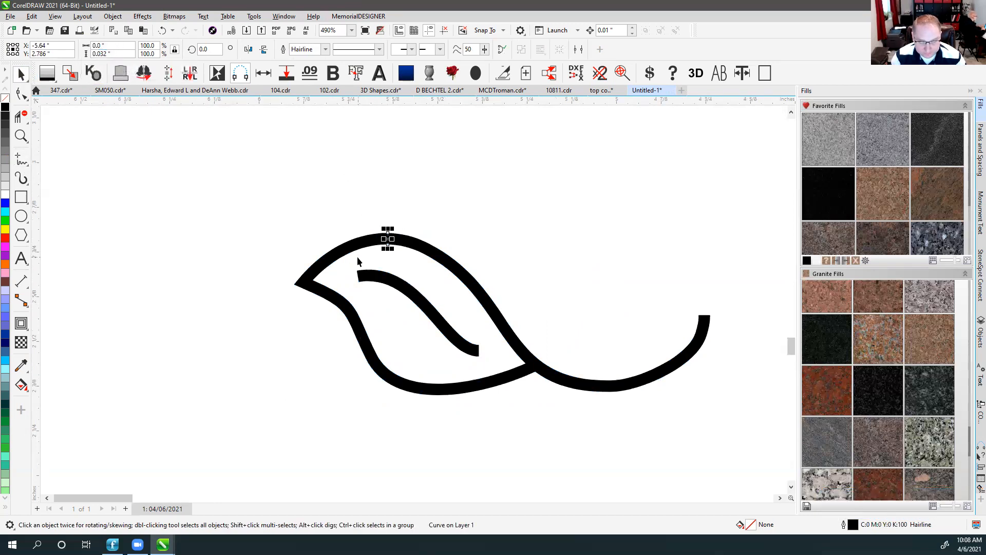
pyautogui.keyDown('shift'); pyautogui.click(358, 246); pyautogui.keyUp('shift')
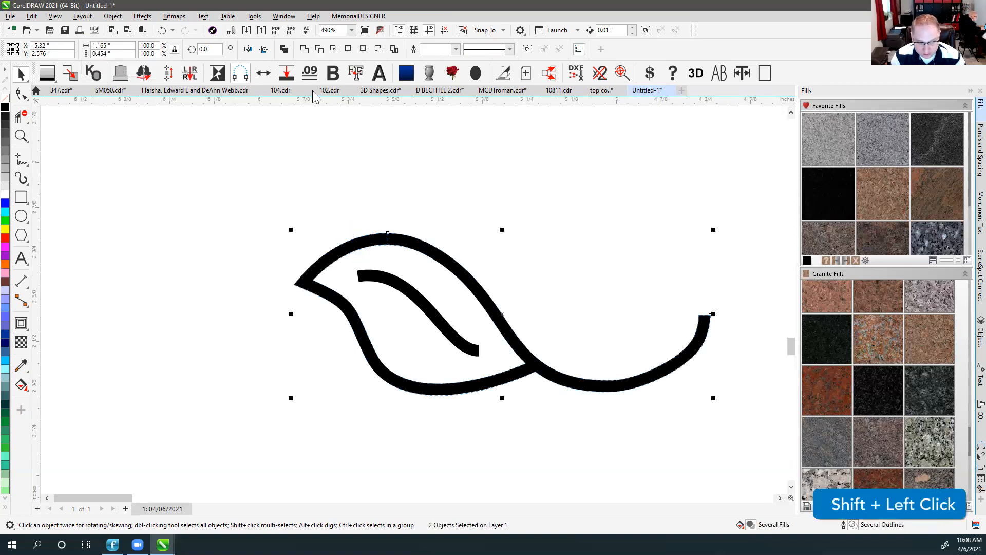
pyautogui.click(309, 74)
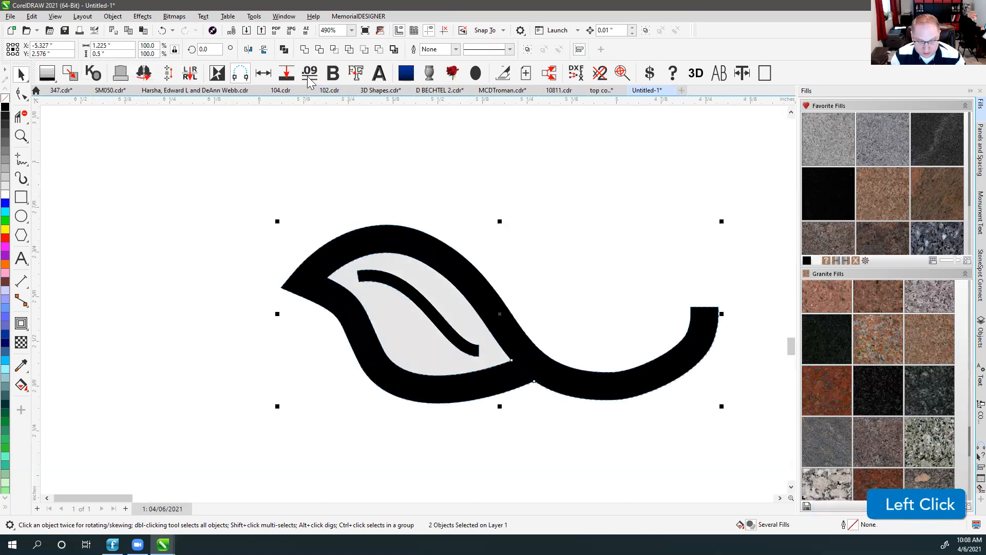
pyautogui.click(466, 195)
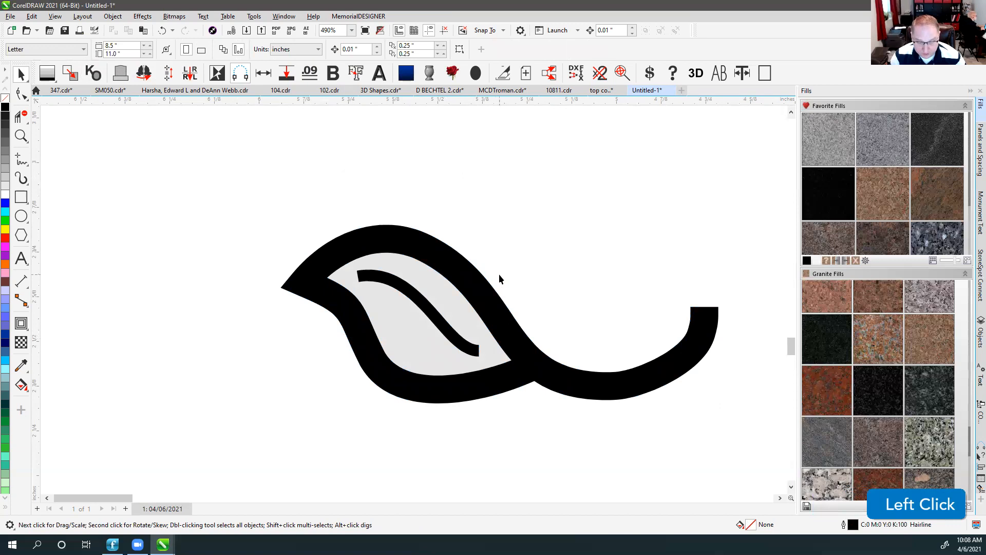
pyautogui.hotkey('ctrl', 'z')
pyautogui.click(461, 164)
# Combine the vein and leaf strokes, then convert them with the short line into thick filled shapes.
pyautogui.click(383, 279)
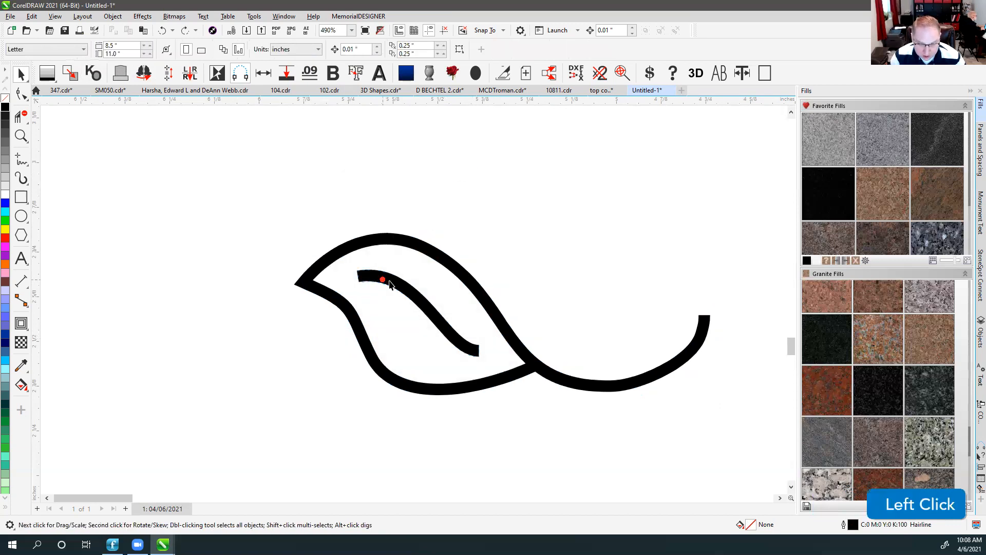
pyautogui.moveTo(390, 285); pyautogui.dragTo(526, 154)
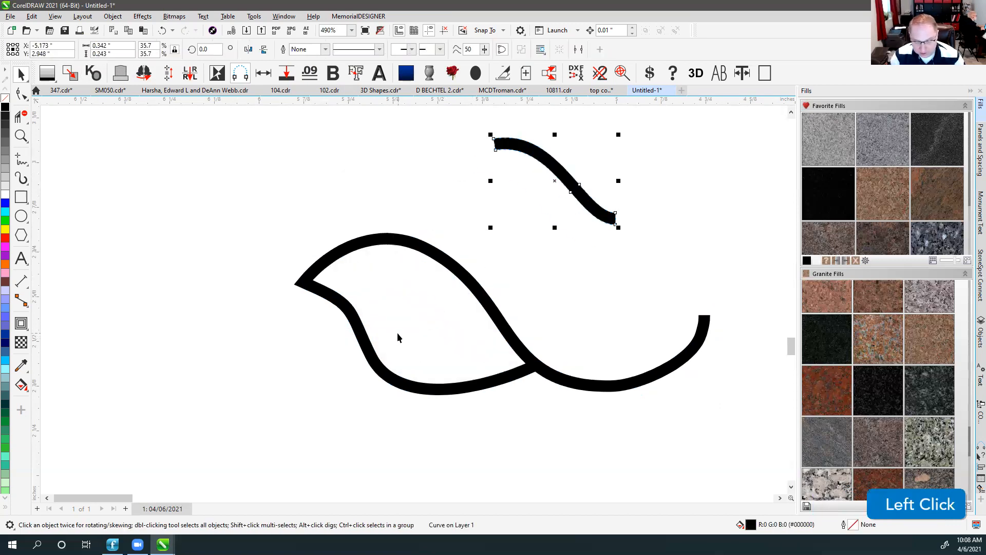
pyautogui.hotkey('ctrl', 'z')
pyautogui.keyDown('shift'); pyautogui.click(386, 245); pyautogui.keyUp('shift')
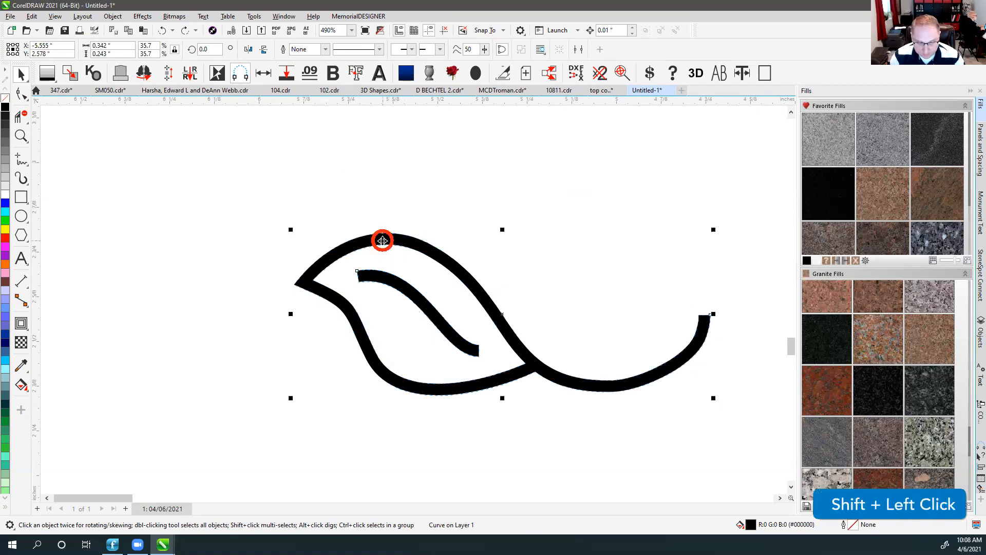
pyautogui.click(284, 50)
pyautogui.press('v')
pyautogui.press('v')
pyautogui.moveTo(369, 214); pyautogui.dragTo(427, 270)
pyautogui.keyDown('shift'); pyautogui.click(336, 254); pyautogui.keyUp('shift')
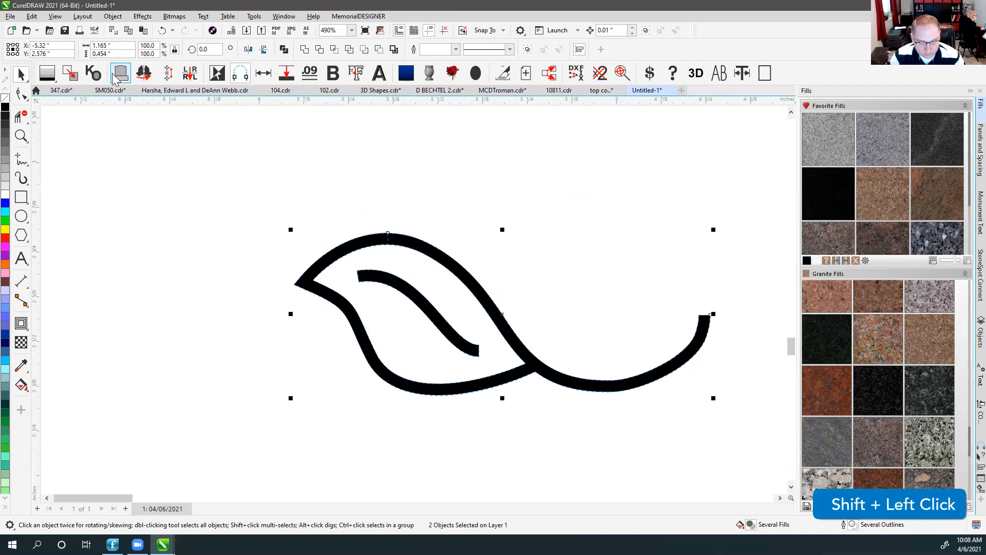
pyautogui.click(314, 75)
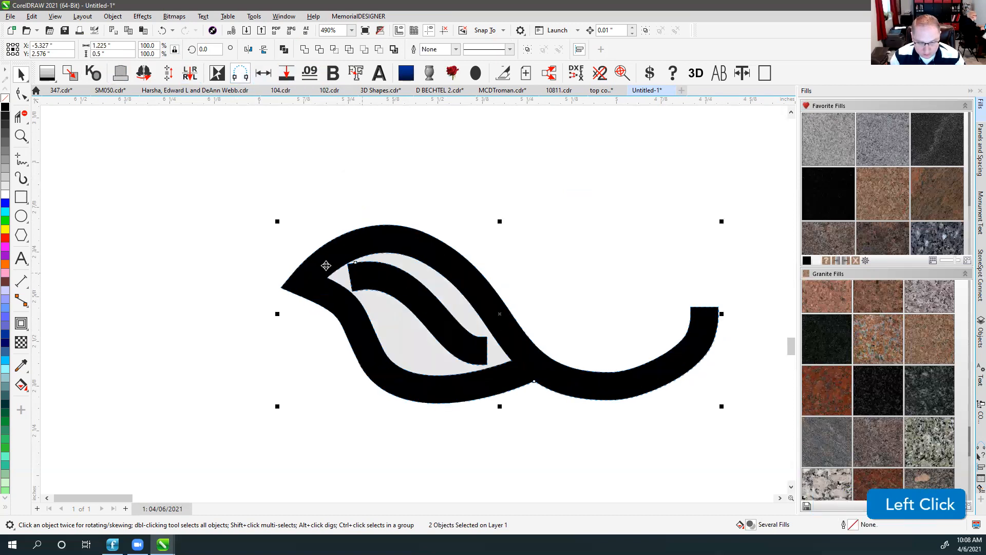
pyautogui.click(451, 173)
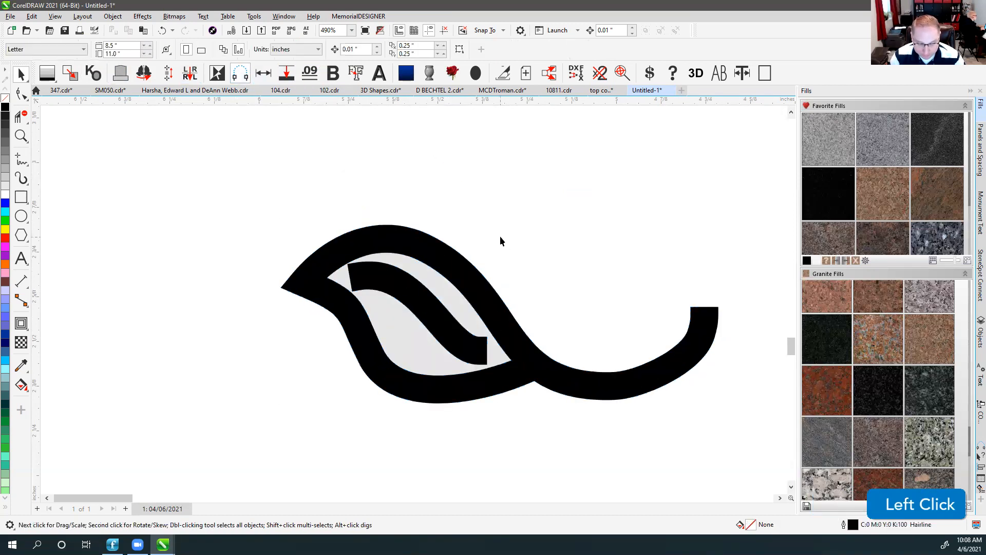
pyautogui.scroll(-5, 474, 277)
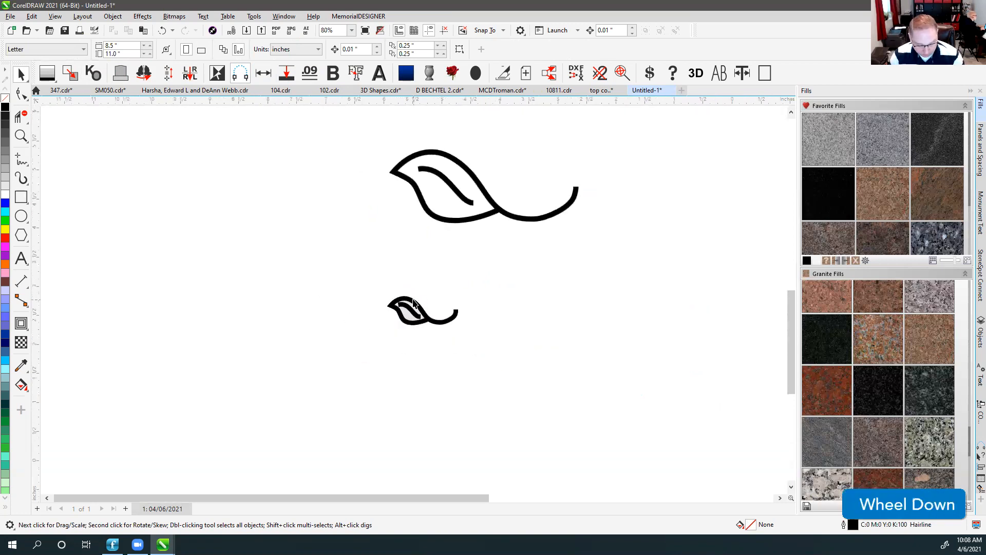
# Undo the small leaf's thickening and delete the stray short line at its top, keeping 1.165 × 0.454 in.
pyautogui.press('F4')
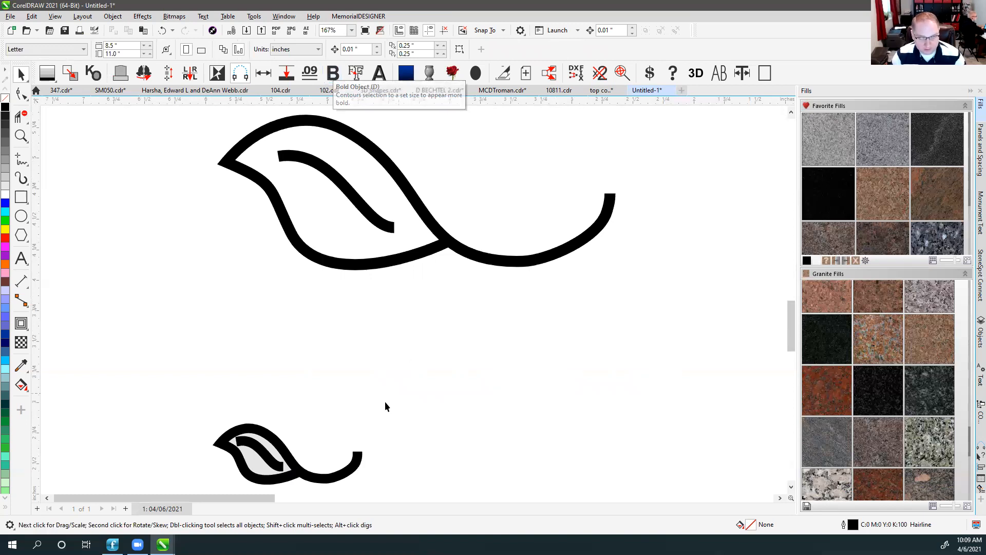
pyautogui.hotkey('ctrl', 'z')
pyautogui.click(281, 410)
pyautogui.click(245, 448)
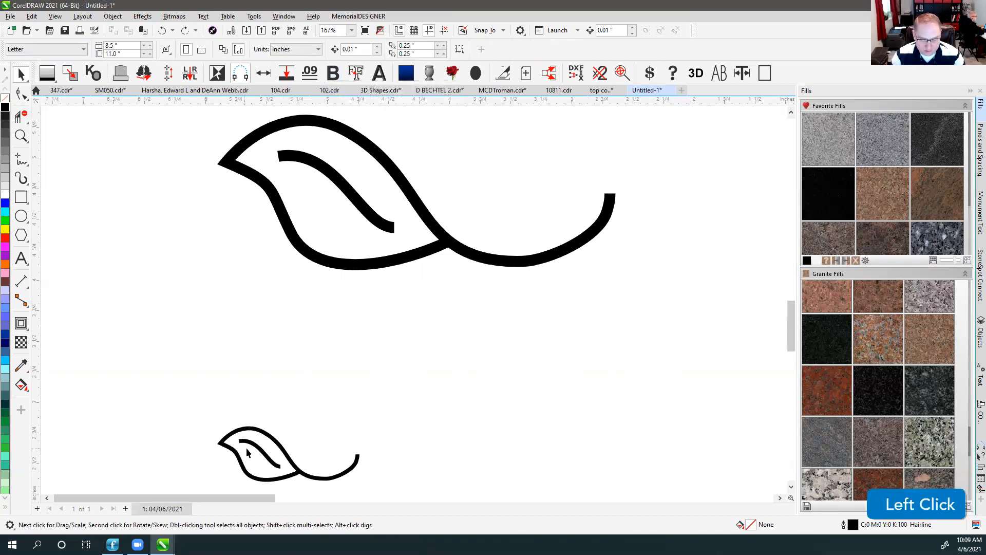
pyautogui.scroll(2, 245, 448)
pyautogui.click(396, 250)
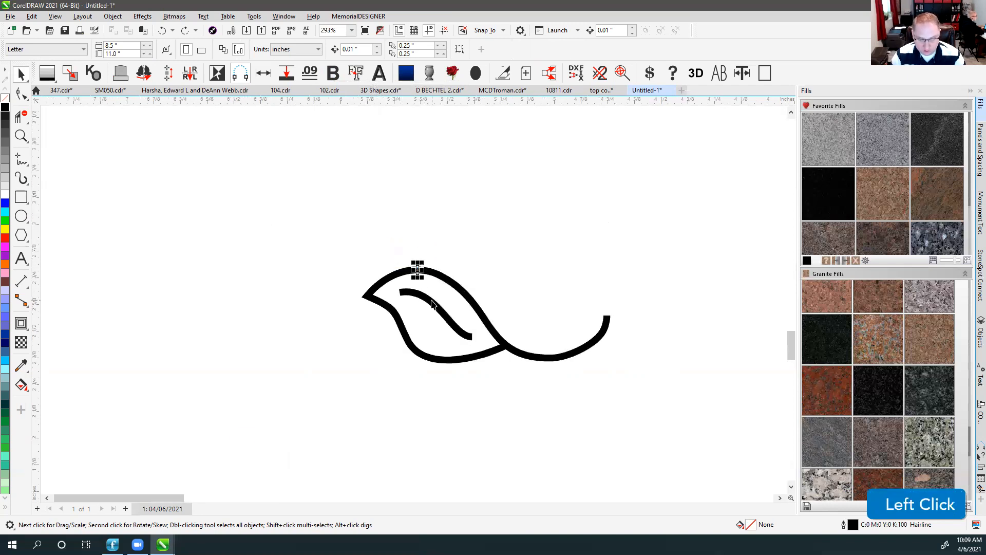
pyautogui.press('Delete')
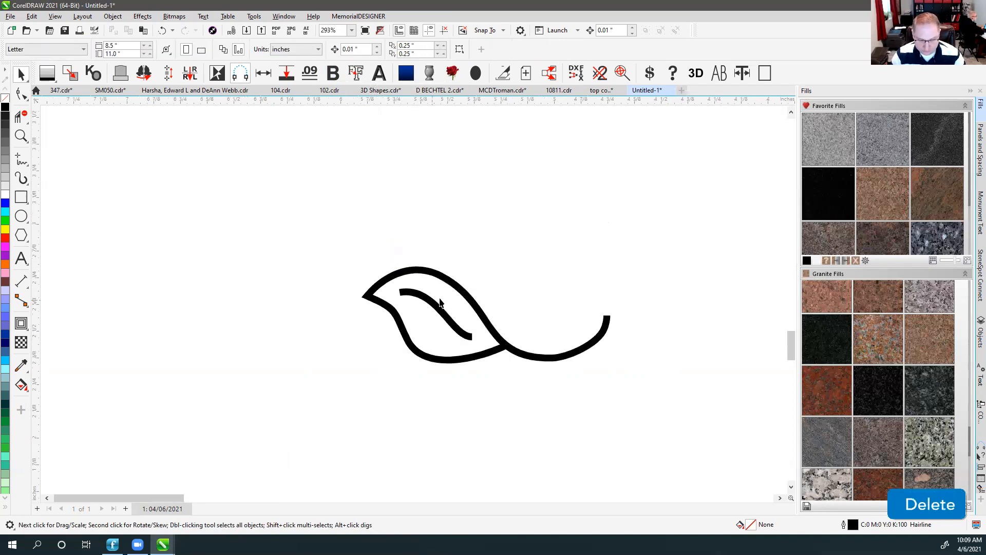
pyautogui.click(417, 274)
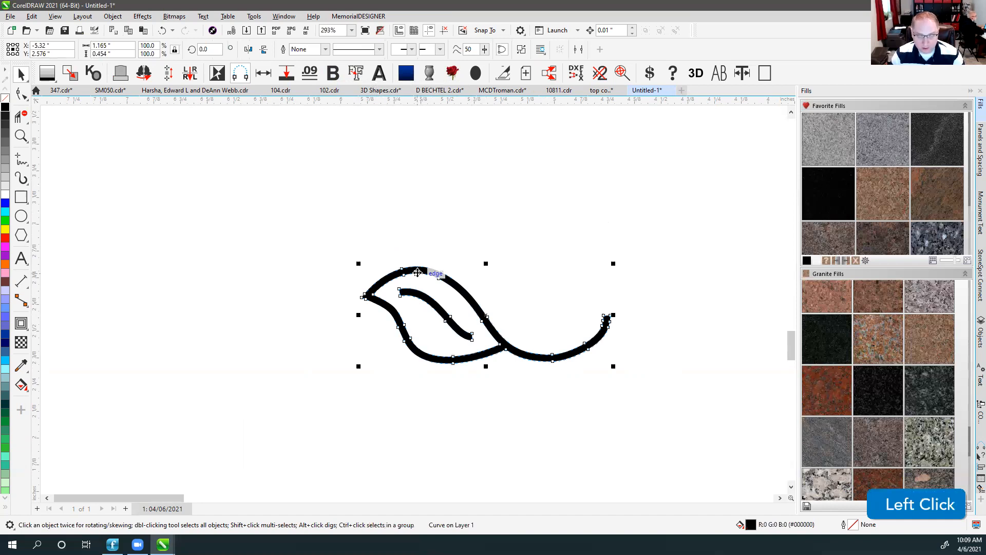
# Set the Bold Object contour distance to .005 inches and save it.
pyautogui.keyDown('ctrl'); pyautogui.click(335, 80); pyautogui.keyUp('ctrl')
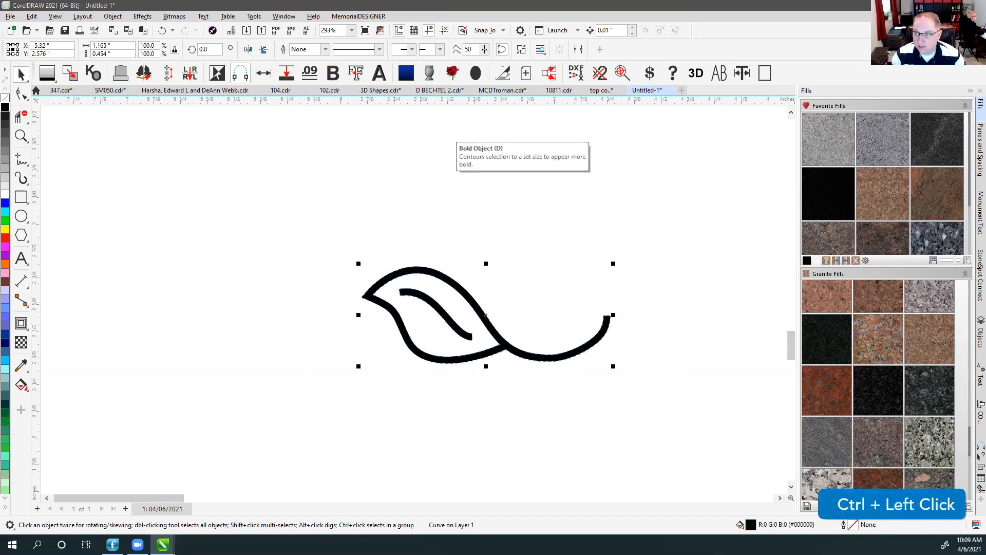
pyautogui.click(335, 76)
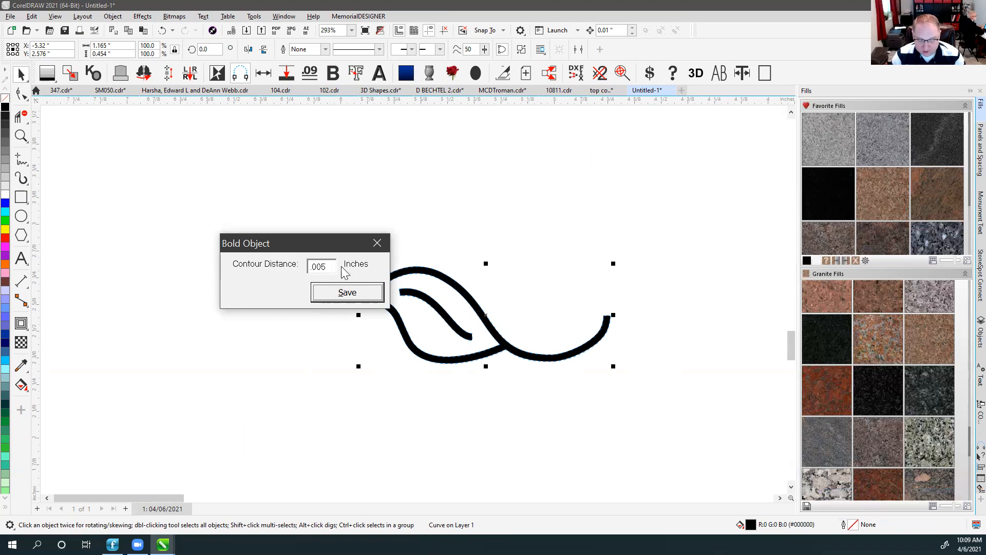
pyautogui.click(347, 295)
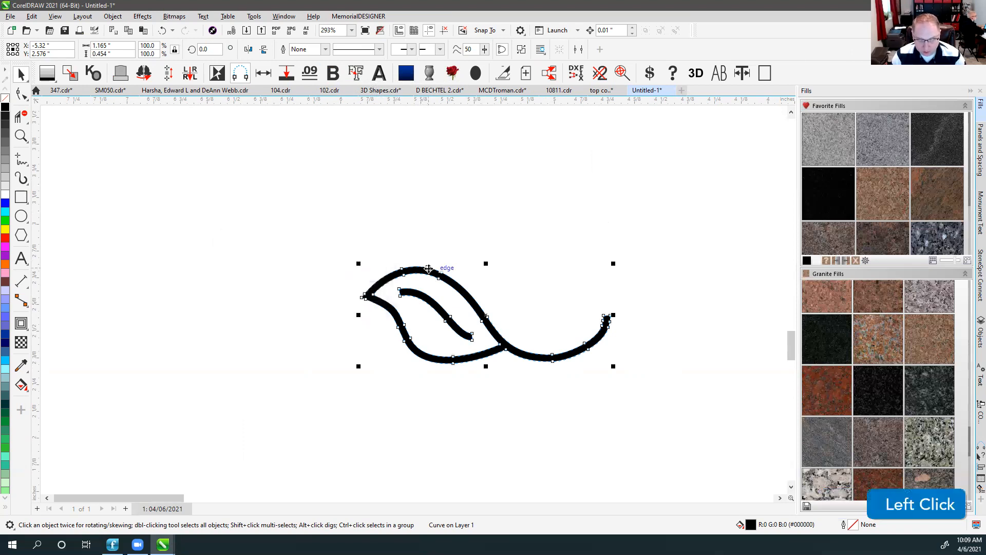
pyautogui.scroll(2, 527, 298)
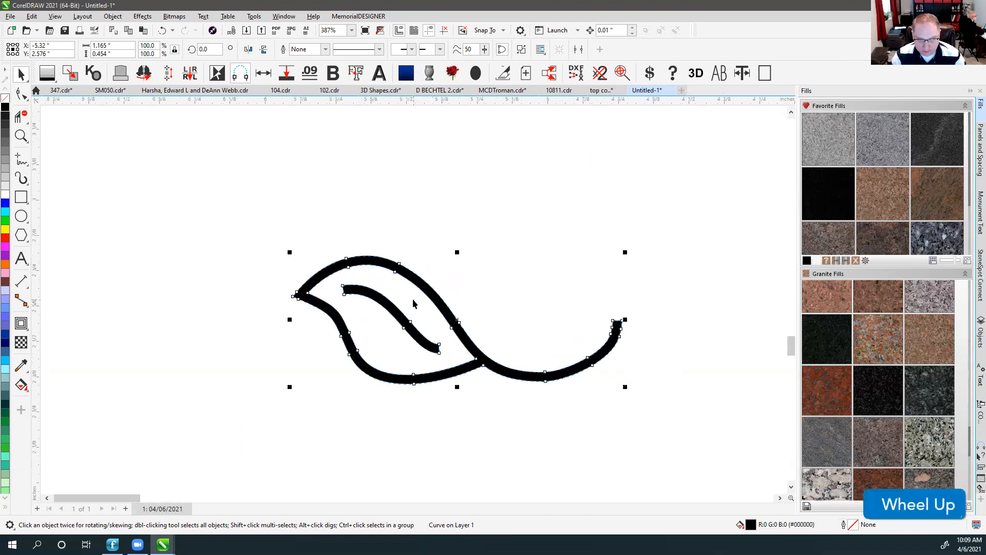
# Test thickening and thinning the small leaf outline, leaving it at its original thickness.
pyautogui.click(335, 76)
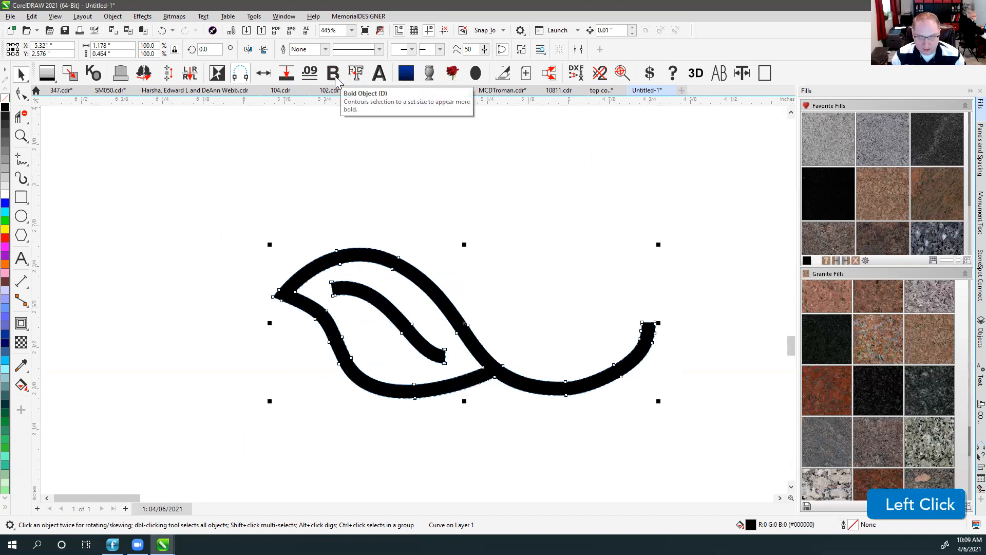
pyautogui.click(334, 74)
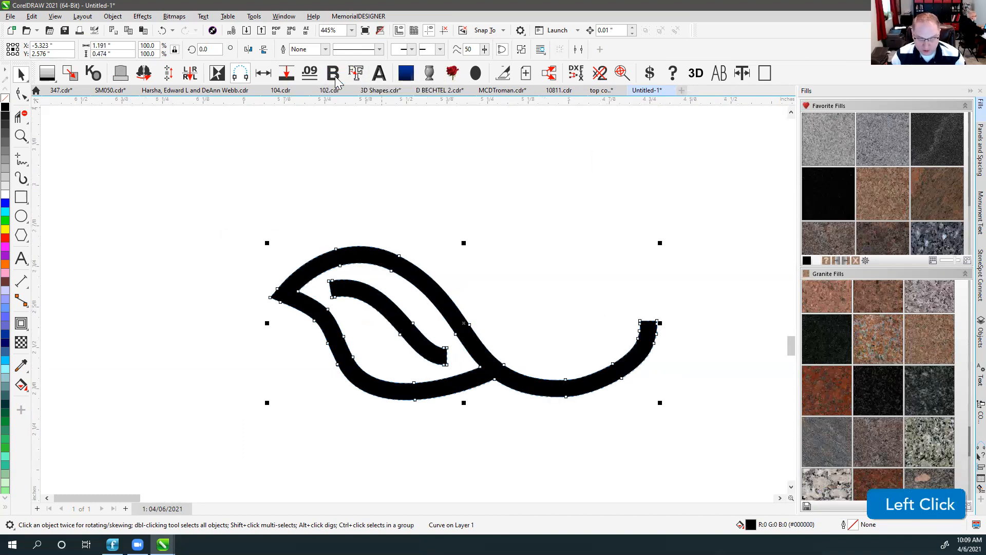
pyautogui.click(334, 75)
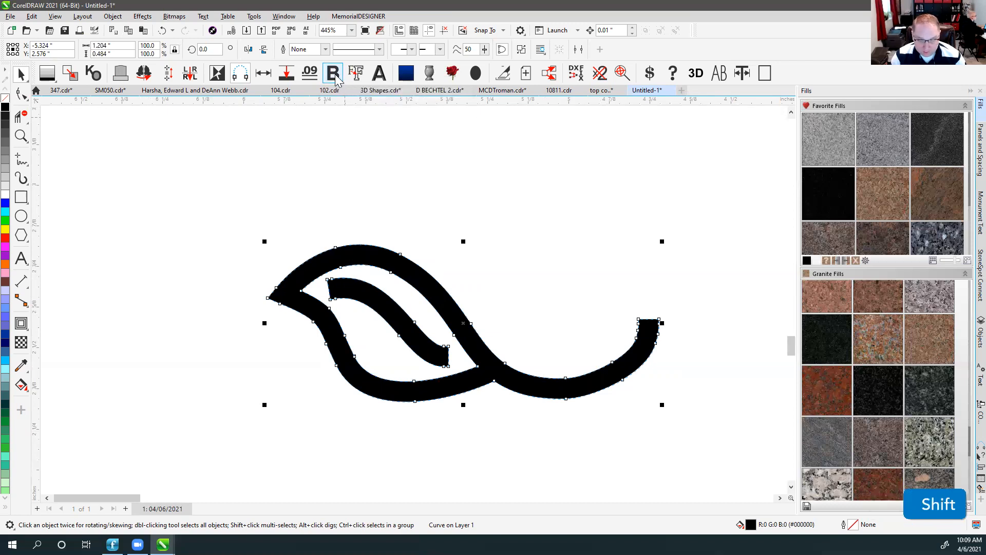
pyautogui.keyDown('shift'); pyautogui.click(335, 74); pyautogui.keyUp('shift')
pyautogui.keyDown('shift'); pyautogui.click(335, 74); pyautogui.keyUp('shift')
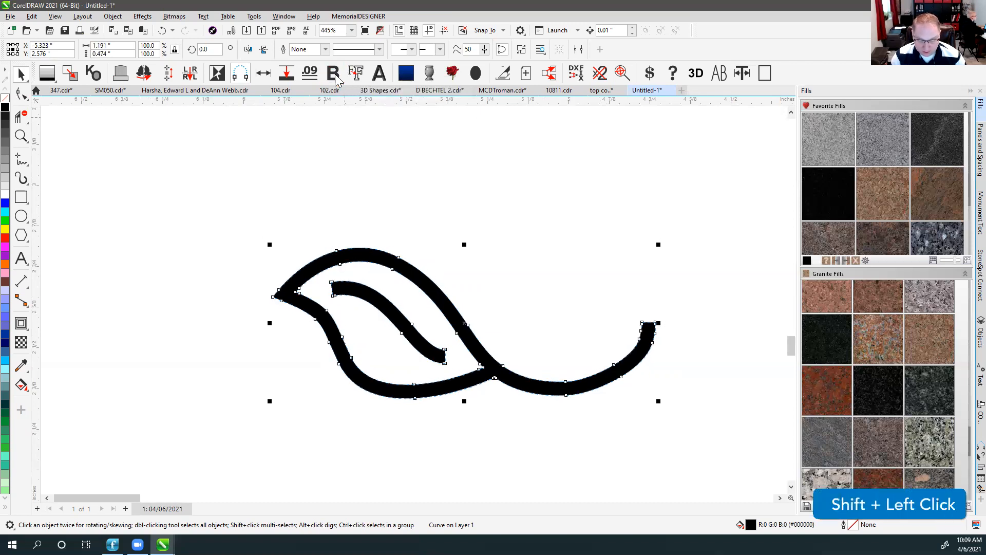
pyautogui.keyDown('shift'); pyautogui.click(335, 75); pyautogui.keyUp('shift')
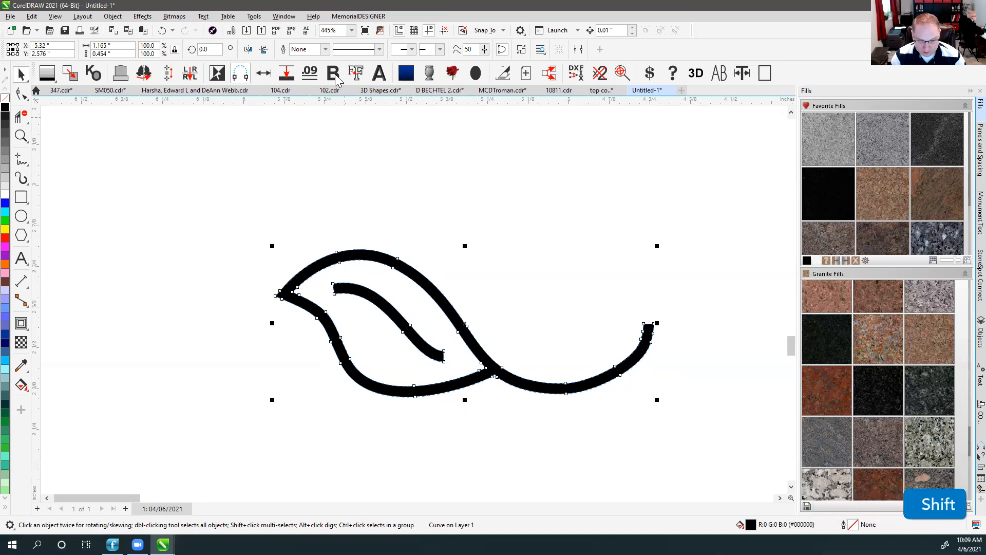
pyautogui.keyDown('shift'); pyautogui.click(335, 75); pyautogui.keyUp('shift')
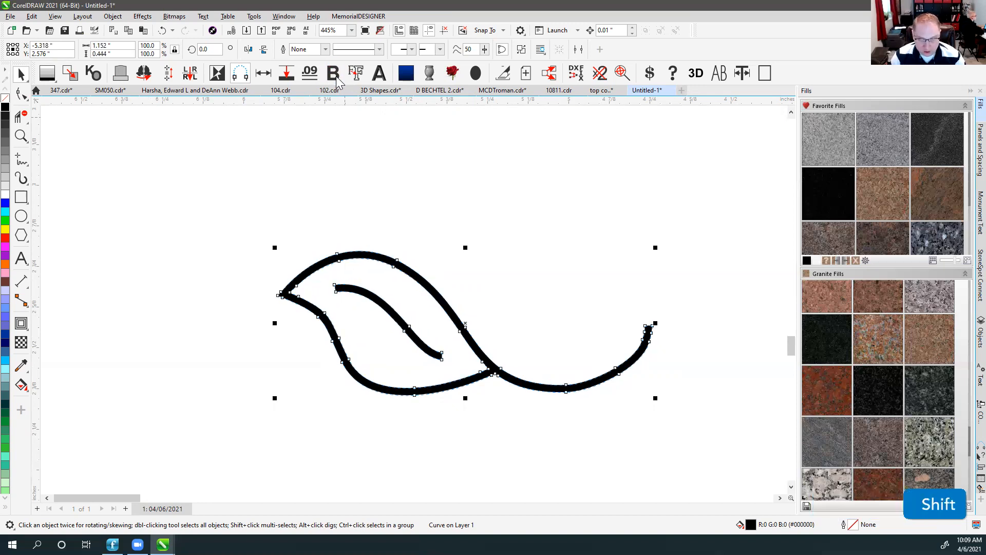
pyautogui.click(335, 75)
pyautogui.click(335, 75)
pyautogui.click(335, 75)
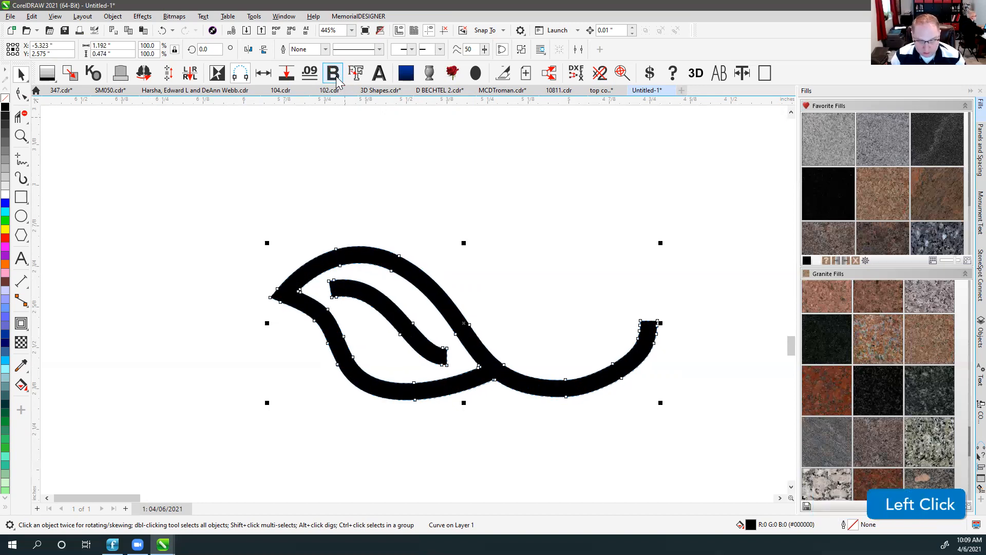
pyautogui.keyDown('shift'); pyautogui.click(335, 75); pyautogui.keyUp('shift')
pyautogui.keyDown('shift'); pyautogui.click(335, 75); pyautogui.keyUp('shift')
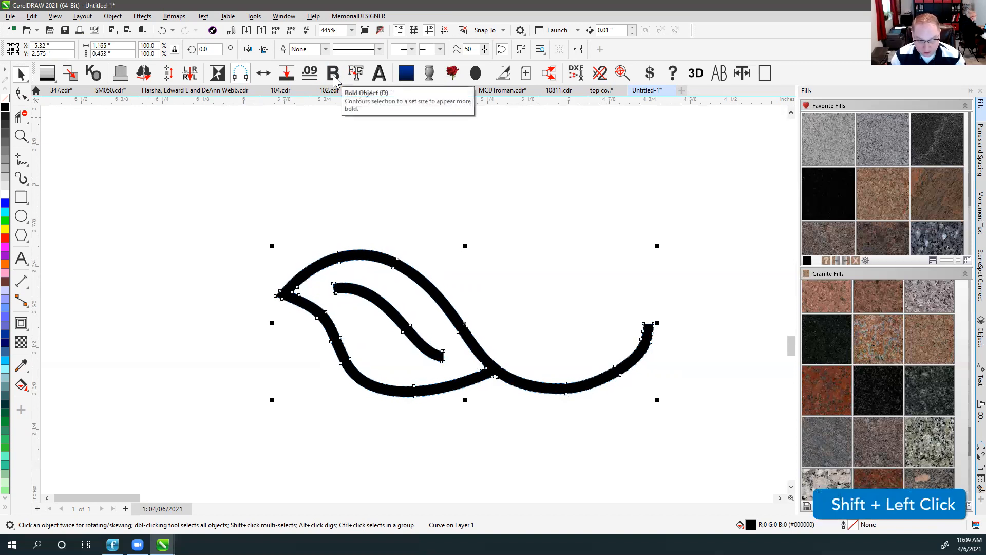
pyautogui.click(430, 197)
pyautogui.press('F4')
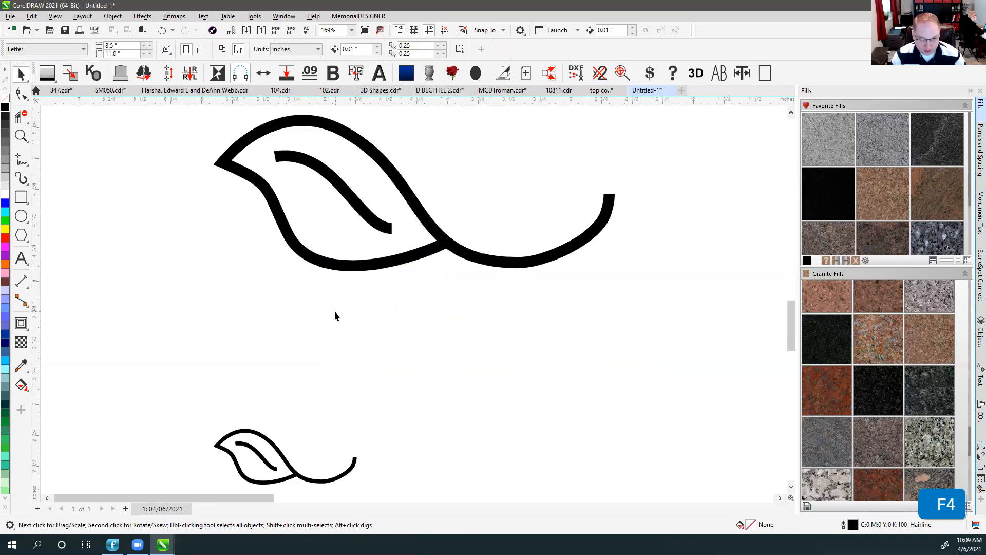
# Add the text 'BOLD MY TEXT' between the two leaves.
pyautogui.scroll(-2, 412, 300)
pyautogui.click(21, 259)
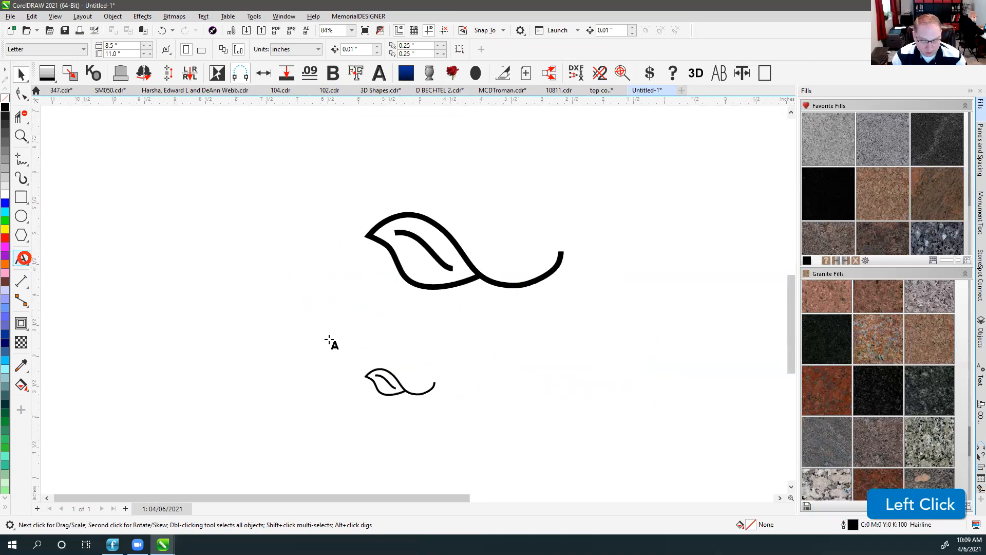
pyautogui.click(367, 353)
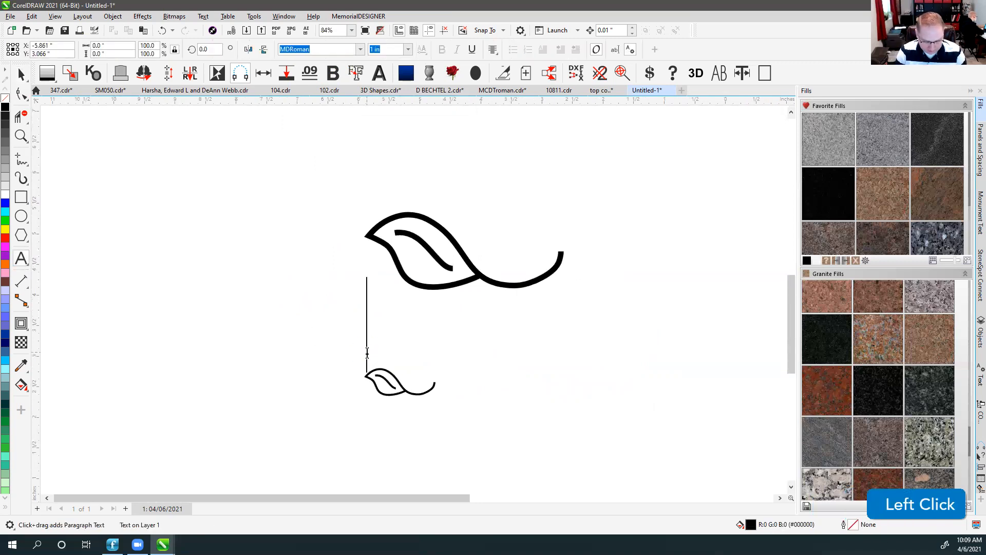
pyautogui.write('BOLD MY TE')
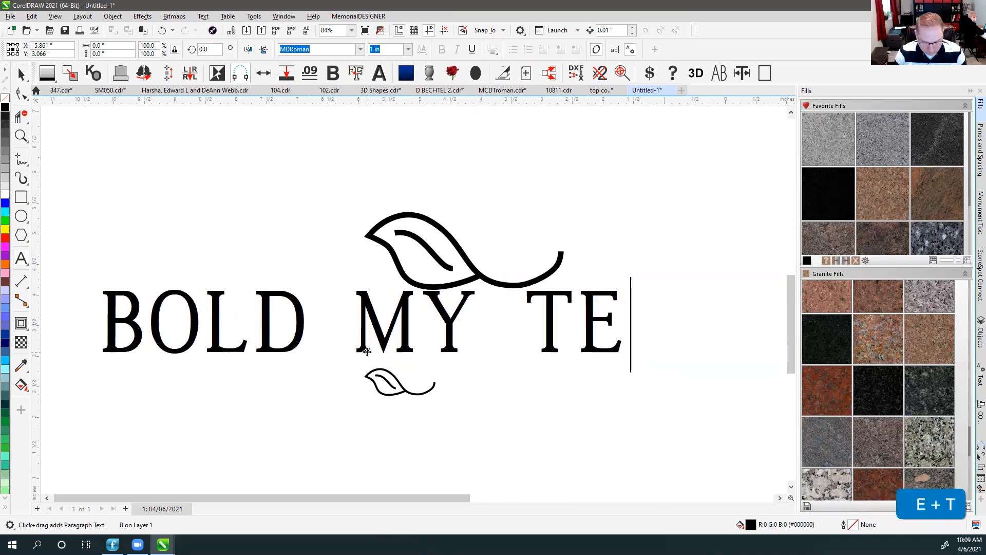
pyautogui.write('XT')
pyautogui.click(22, 75)
# Change the text's font to Monotype Corsiva.
pyautogui.click(322, 48)
pyautogui.moveTo(338, 50); pyautogui.dragTo(252, 57)
pyautogui.write('monot')
pyautogui.press('Return')
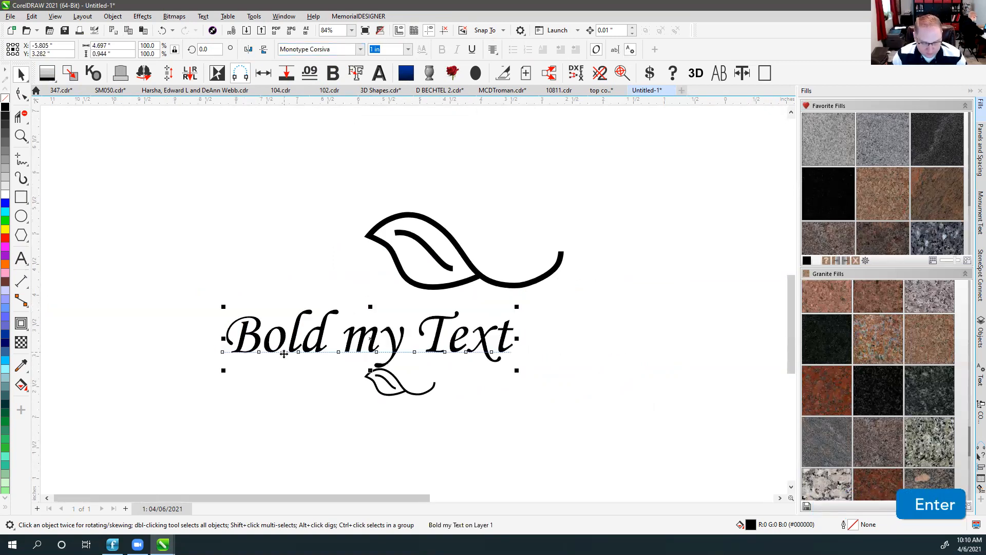
pyautogui.scroll(1, 414, 300)
pyautogui.scroll(3, 419, 298)
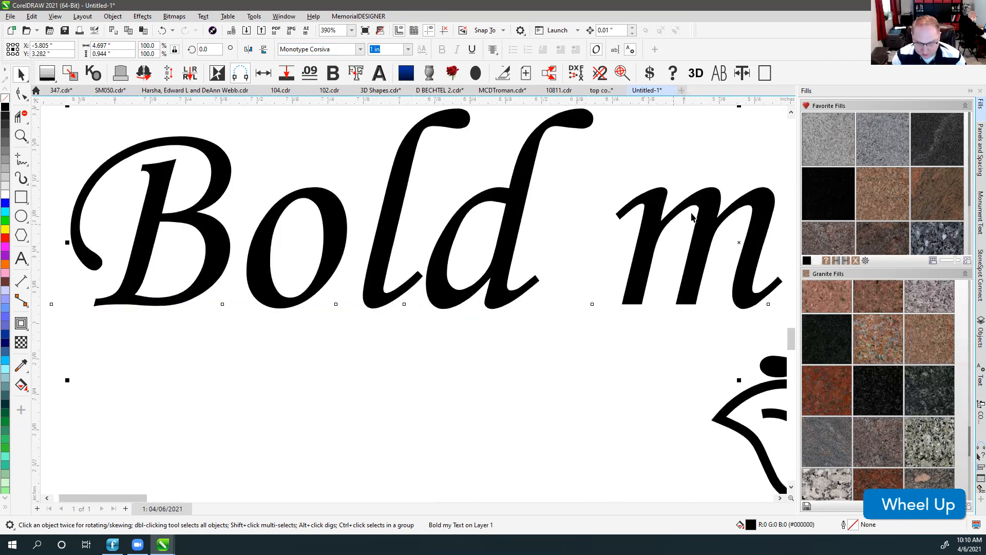
pyautogui.scroll(-1, 699, 282)
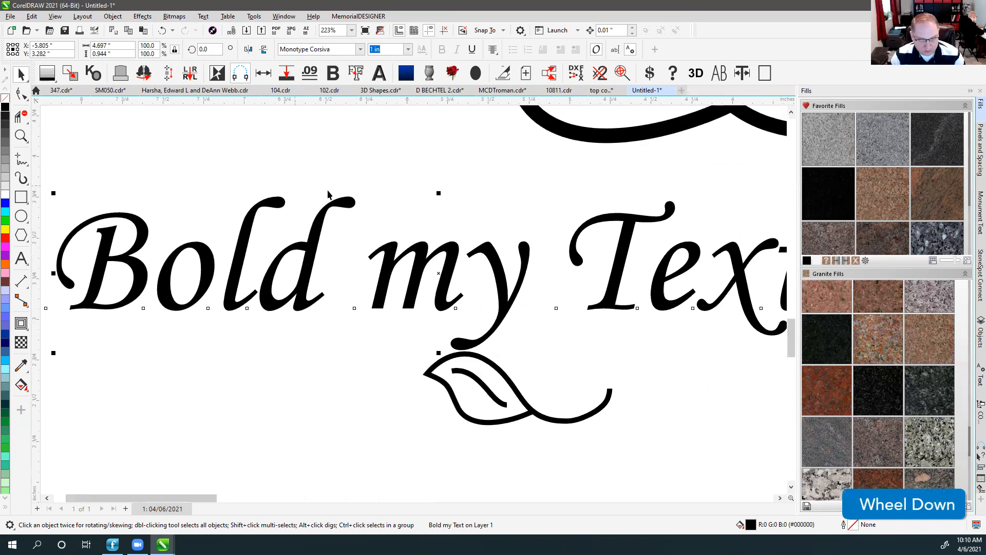
pyautogui.scroll(-1, 461, 190)
pyautogui.scroll(-1, 461, 190)
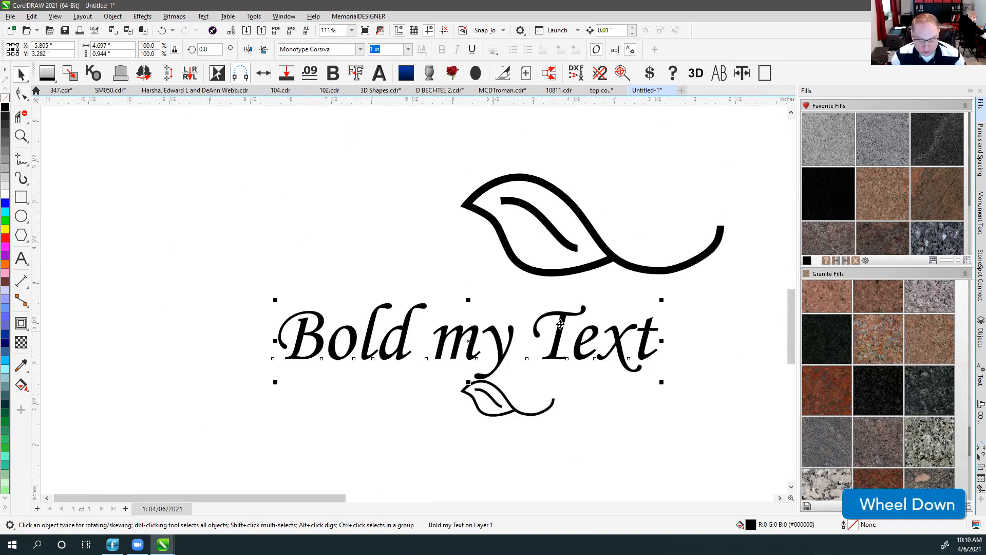
# Edit the word 'MY' so the line reads 'Bold My Text'.
pyautogui.click(21, 258)
pyautogui.moveTo(474, 336); pyautogui.dragTo(431, 343)
pyautogui.write('M')
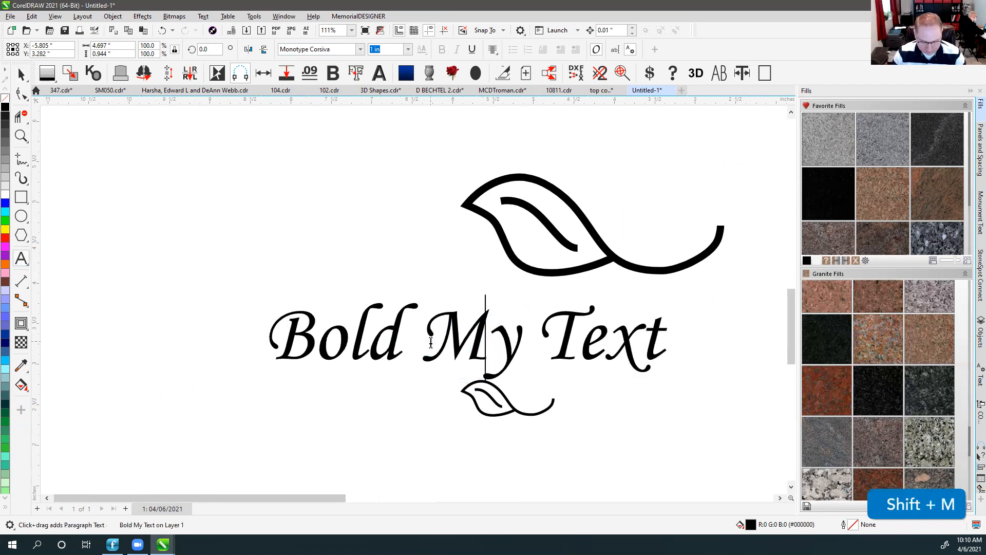
pyautogui.click(21, 75)
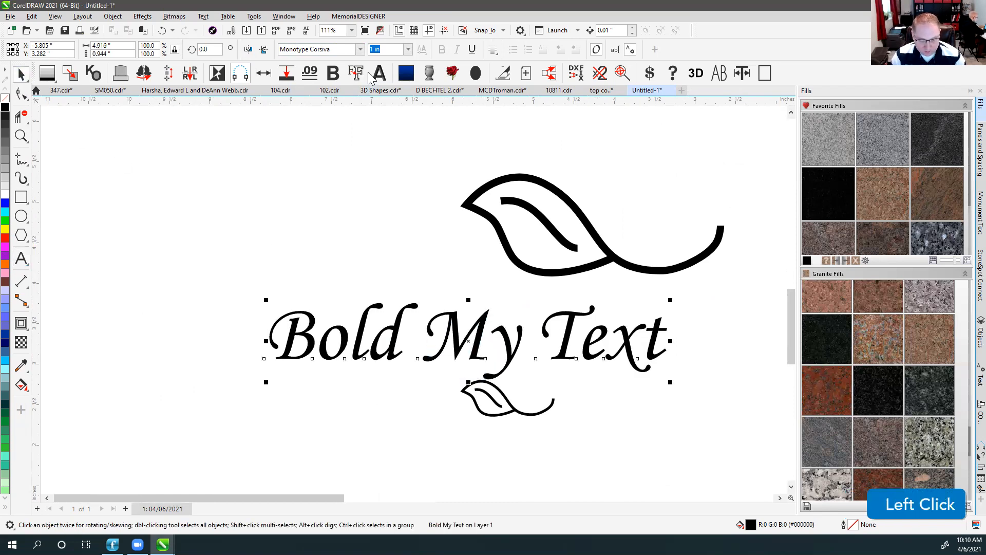
pyautogui.click(333, 75)
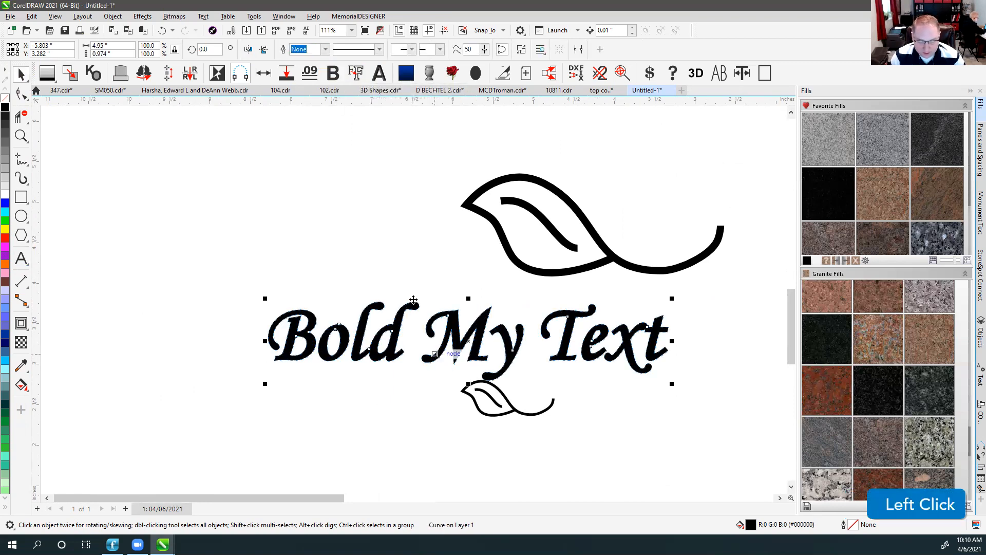
pyautogui.scroll(1, 452, 339)
pyautogui.hotkey('shift', 'F2')
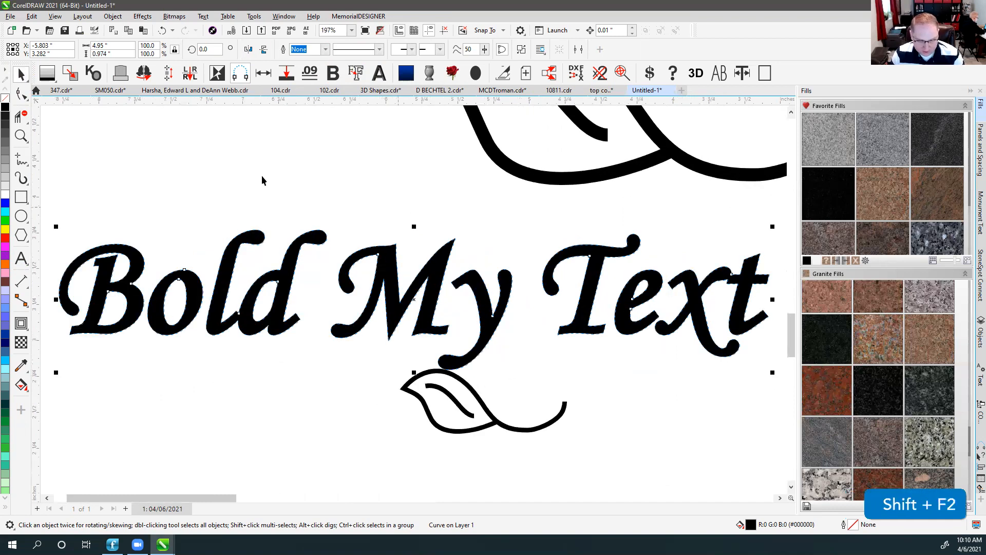
pyautogui.click(192, 169)
pyautogui.click(21, 259)
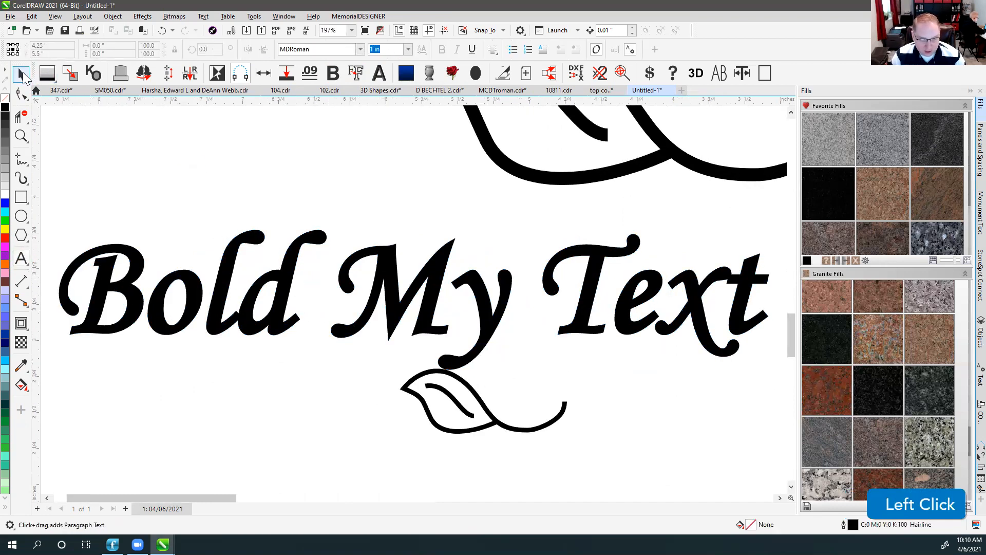
pyautogui.click(23, 76)
pyautogui.click(21, 94)
pyautogui.click(133, 283)
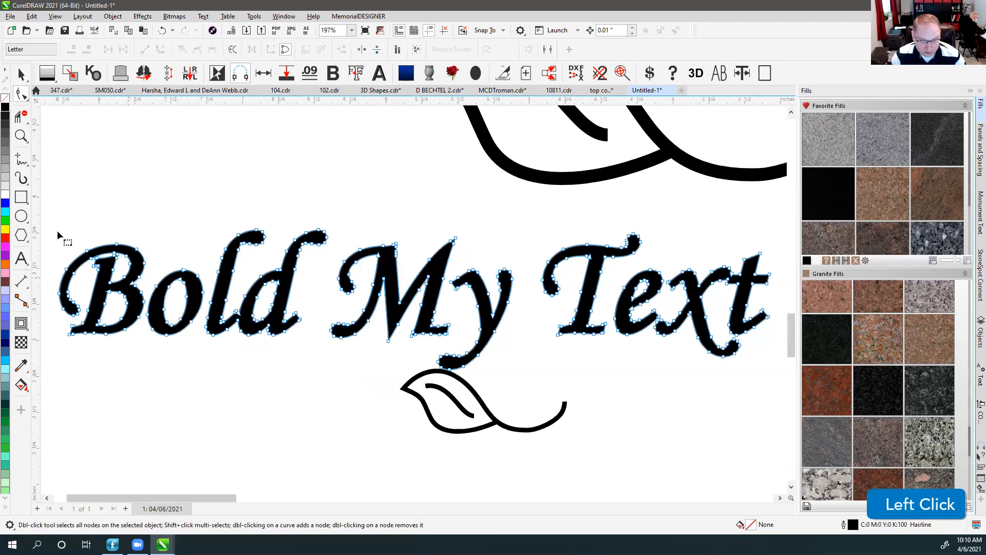
pyautogui.moveTo(57, 230); pyautogui.dragTo(145, 339)
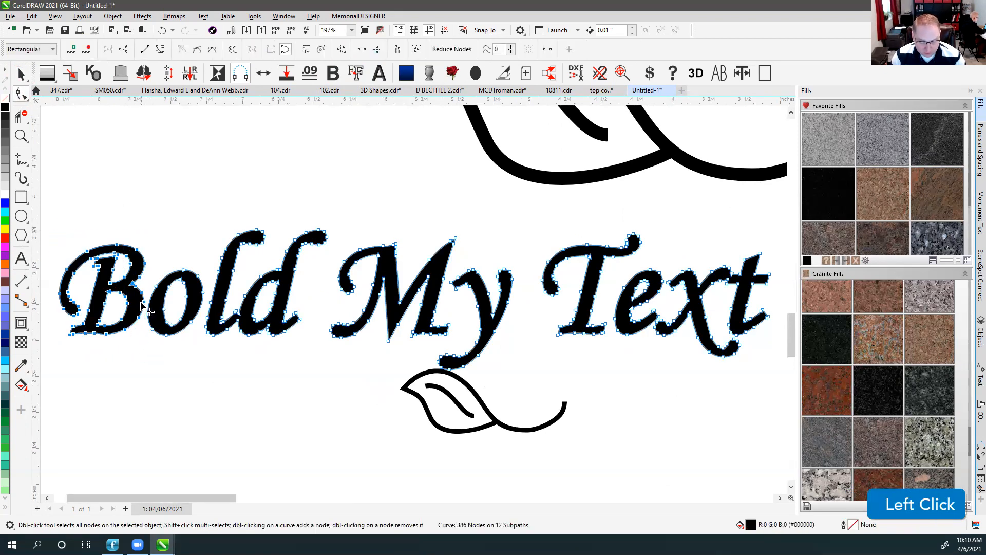
pyautogui.moveTo(143, 302); pyautogui.dragTo(132, 302)
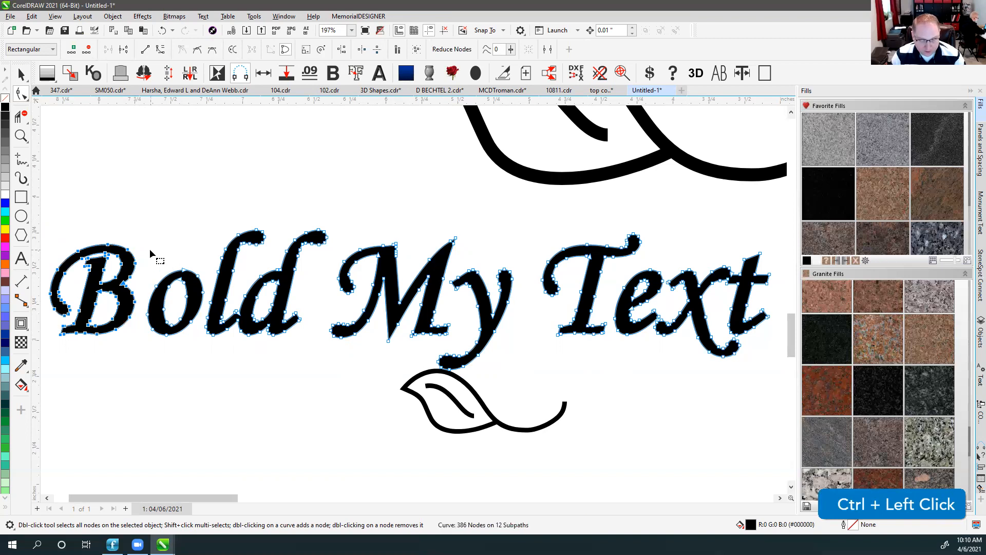
pyautogui.hotkey('ctrl', 'z')
pyautogui.click(21, 74)
pyautogui.click(326, 185)
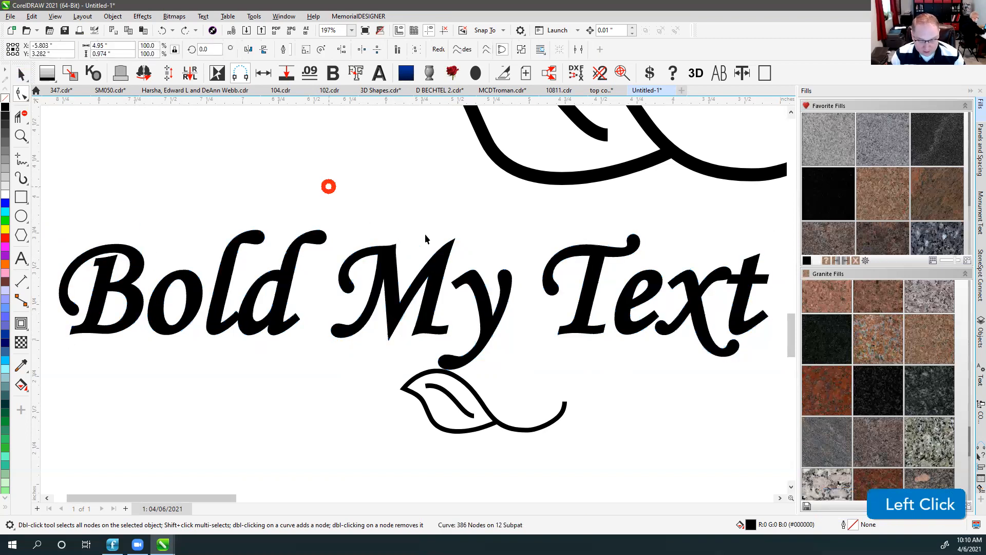
pyautogui.hotkey('ctrl', 'z')
pyautogui.hotkey('ctrl', 'z')
pyautogui.hotkey('ctrl', 'z')
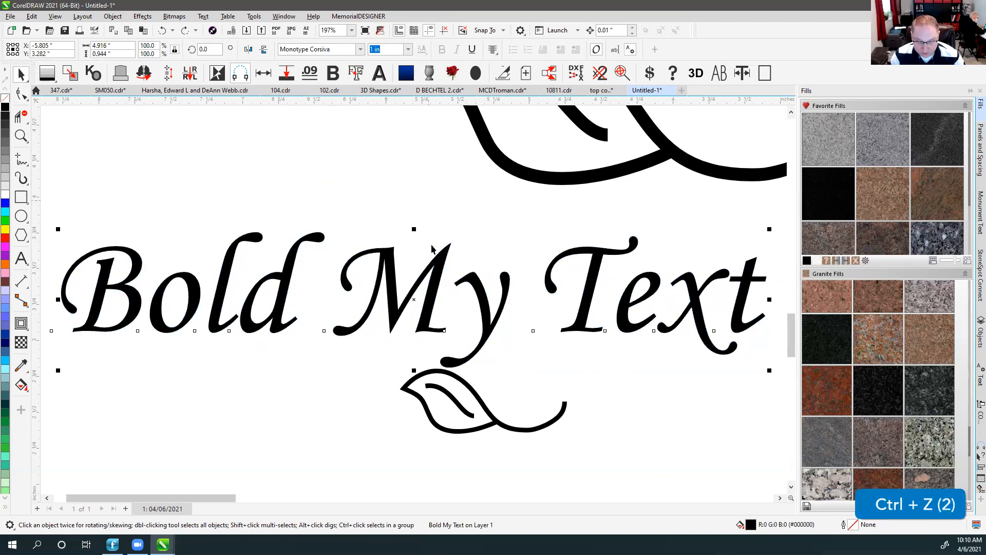
# Duplicate Bold My Text in place and thicken it with three Bold Object steps.
pyautogui.click(431, 204)
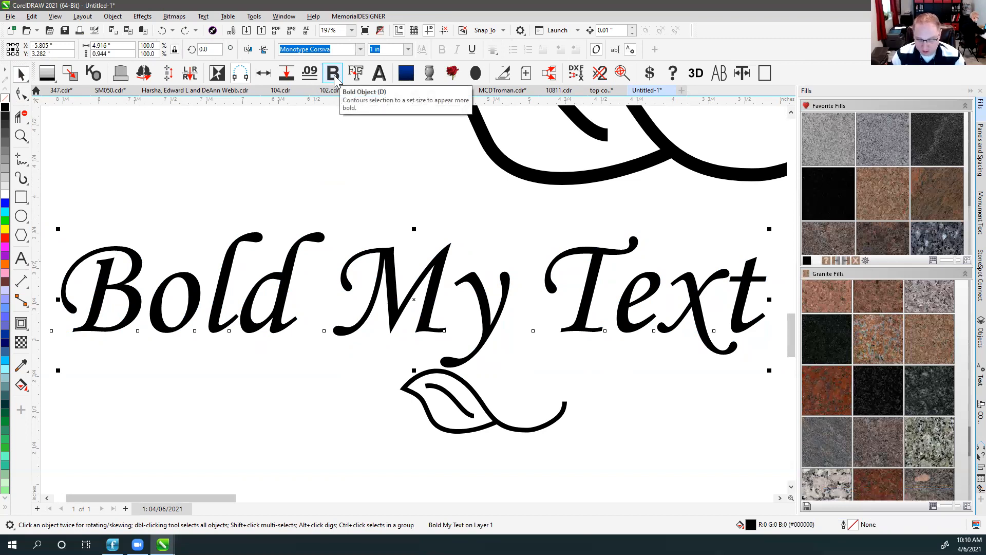
pyautogui.press('KP_Add')
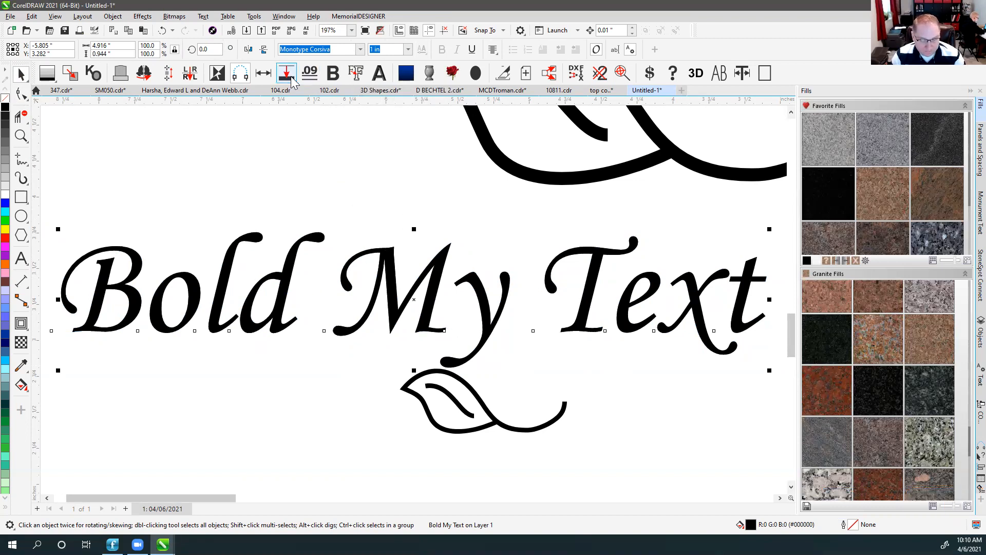
pyautogui.click(332, 73)
pyautogui.click(333, 72)
pyautogui.click(332, 73)
# In wireframe view, test-move the duplicate above the original, then undo the move.
pyautogui.click(371, 162)
pyautogui.press('v')
pyautogui.moveTo(380, 260); pyautogui.dragTo(381, 149)
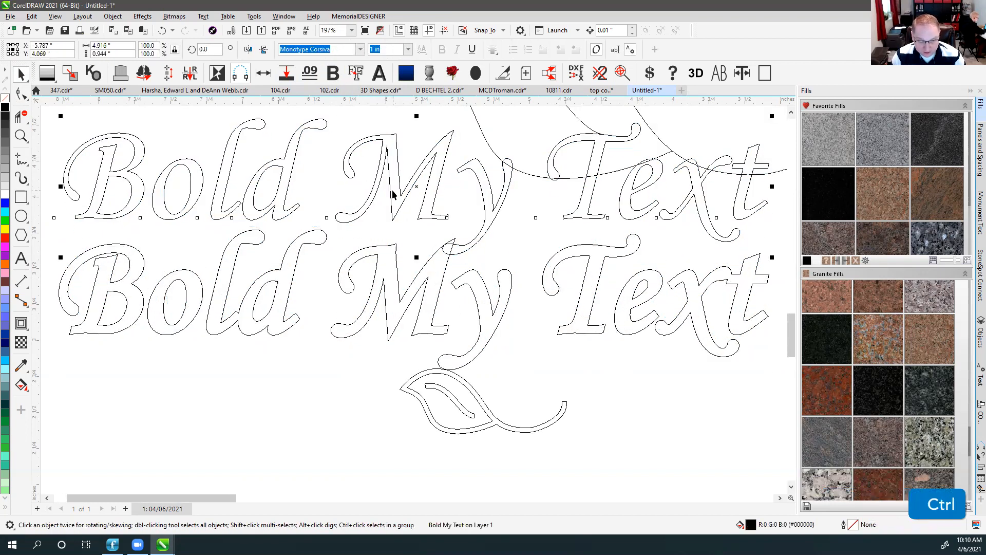
pyautogui.hotkey('ctrl', 'z')
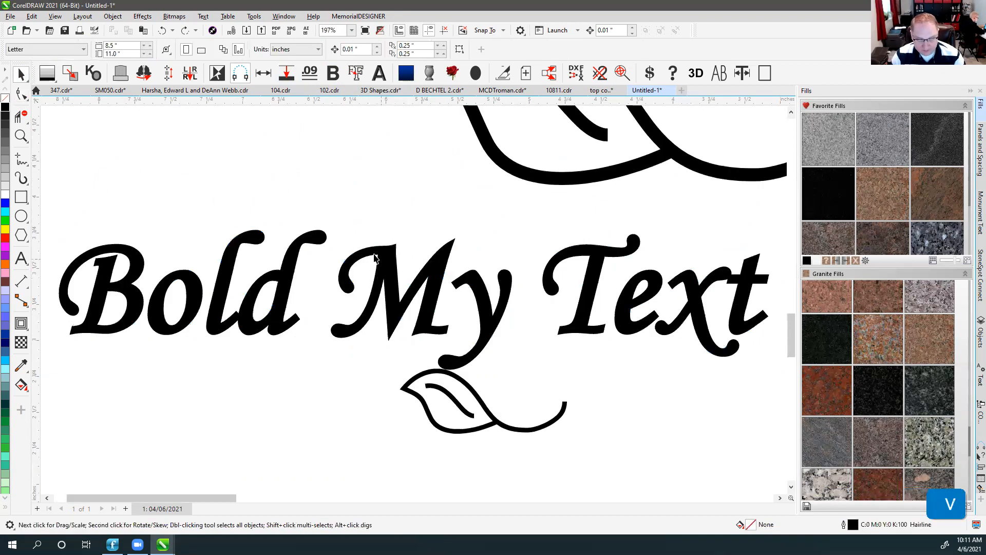
pyautogui.click(376, 258)
pyautogui.scroll(-1, 381, 276)
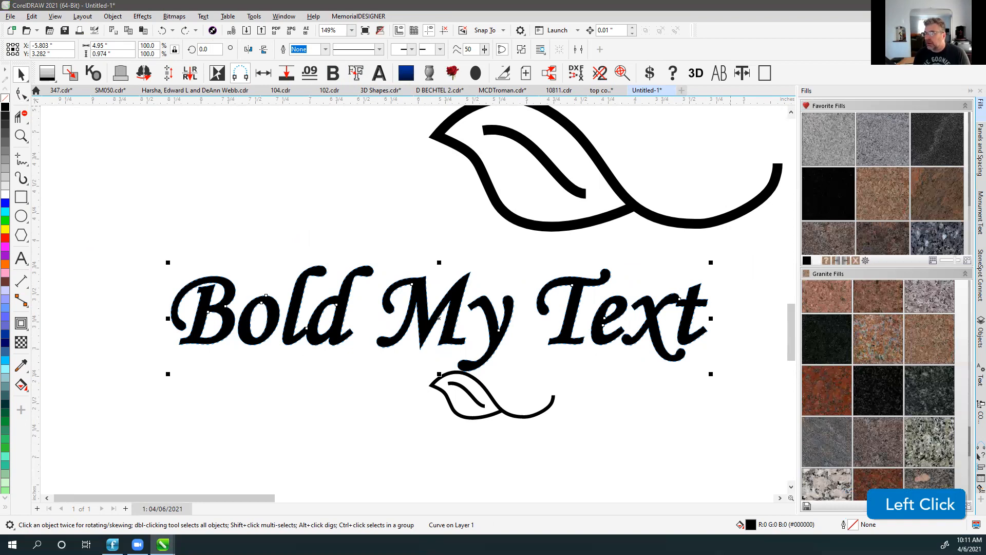
pyautogui.click(290, 202)
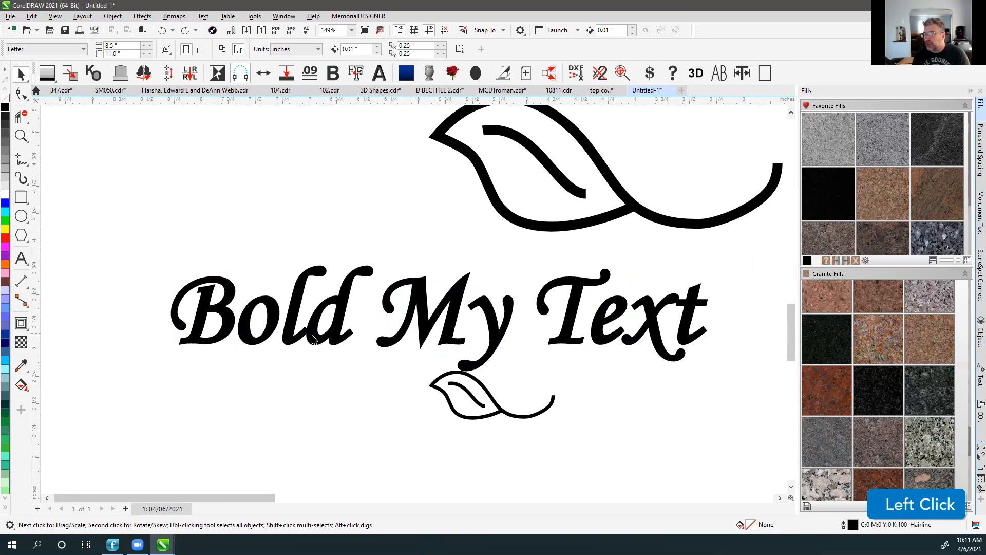
pyautogui.scroll(2, 408, 300)
pyautogui.scroll(2, 410, 301)
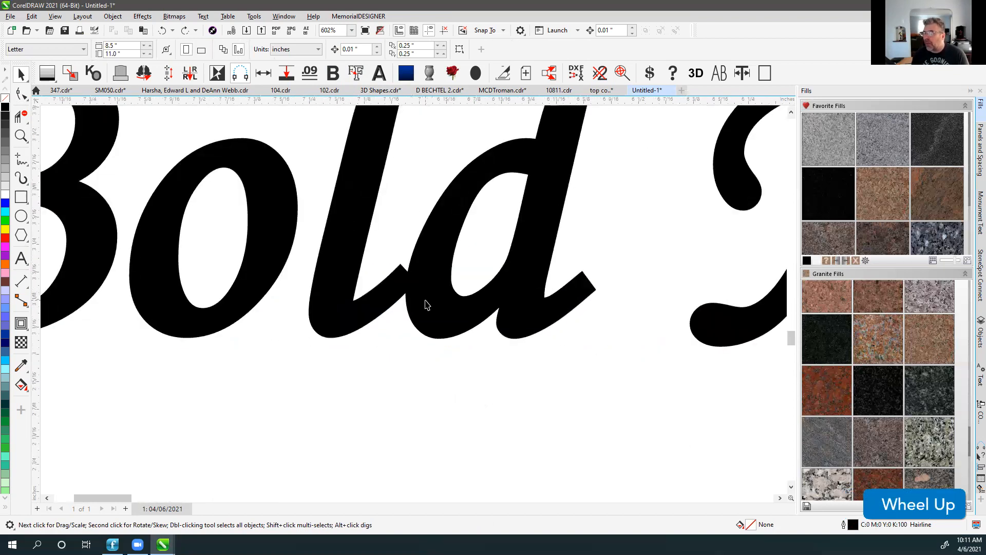
pyautogui.scroll(-5, 425, 305)
# Revert to thin text, widen its letter spacing, and delete the stray wide-spaced copy.
pyautogui.hotkey('ctrl', 'z')
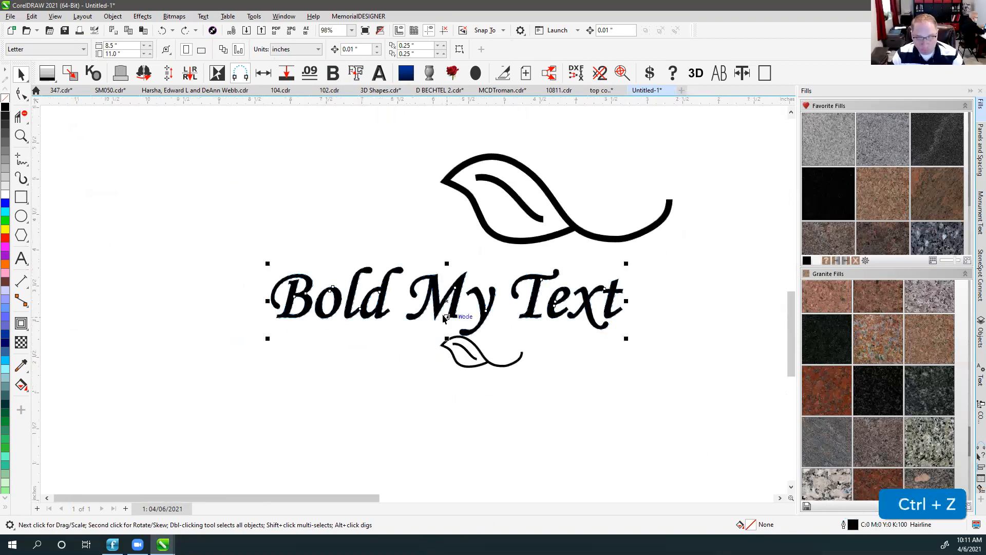
pyautogui.hotkey('ctrl', 'z')
pyautogui.hotkey('ctrl', 'z')
pyautogui.click(21, 94)
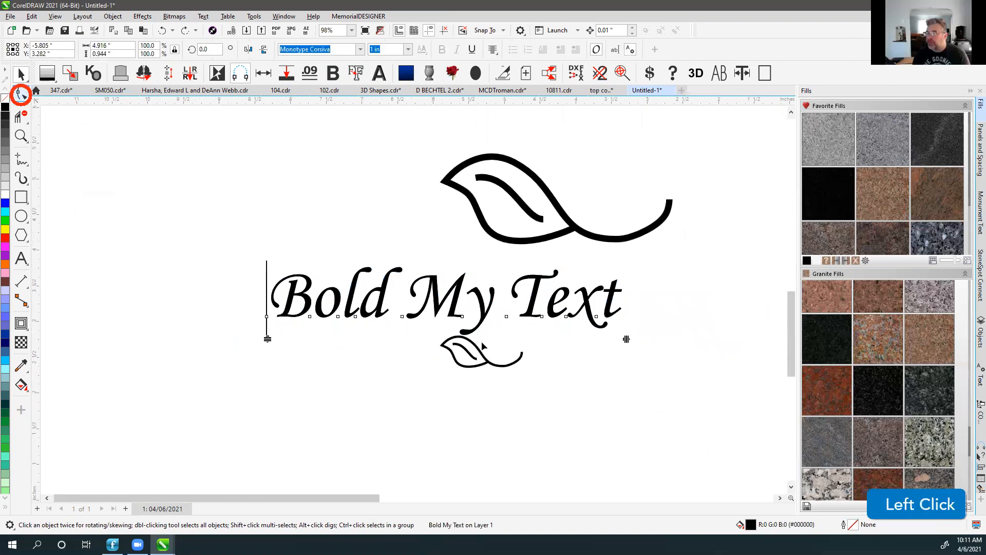
pyautogui.moveTo(627, 338); pyautogui.dragTo(711, 340)
pyautogui.click(329, 202)
pyautogui.click(354, 276)
pyautogui.press('Delete')
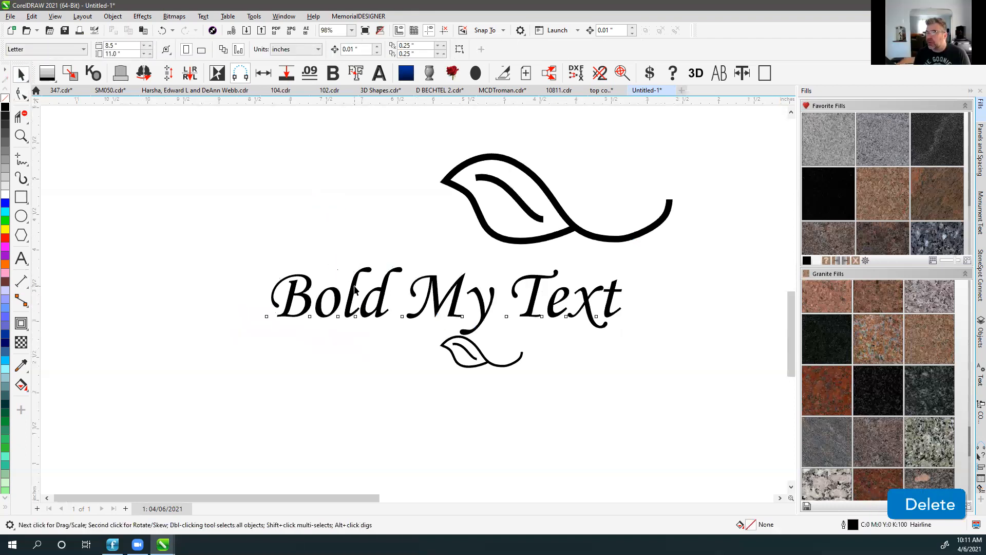
# Spread the letters of Bold My Text apart and bold it with two Bold Object steps.
pyautogui.click(354, 290)
pyautogui.click(21, 93)
pyautogui.moveTo(628, 339); pyautogui.dragTo(687, 339)
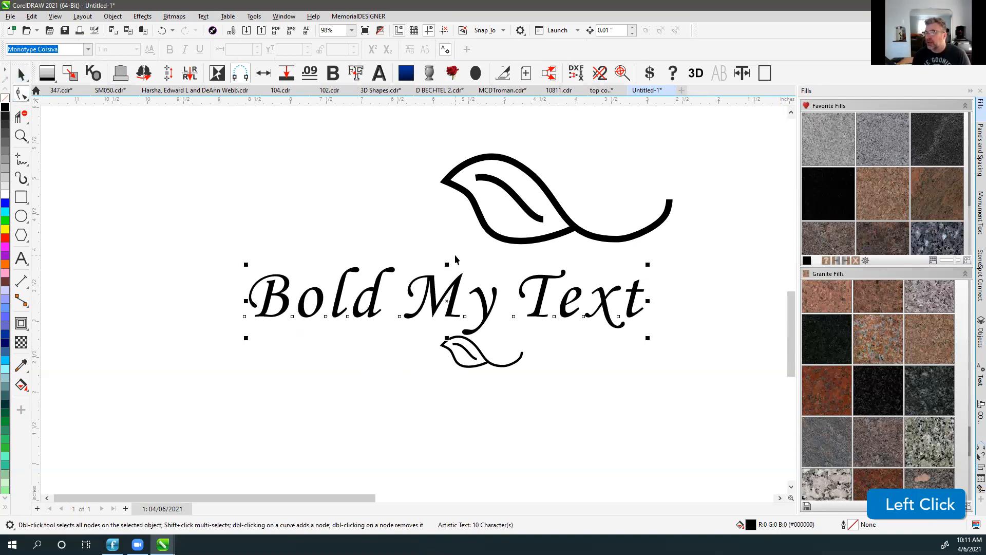
pyautogui.press('space')
pyautogui.hotkey('shift', 'F2')
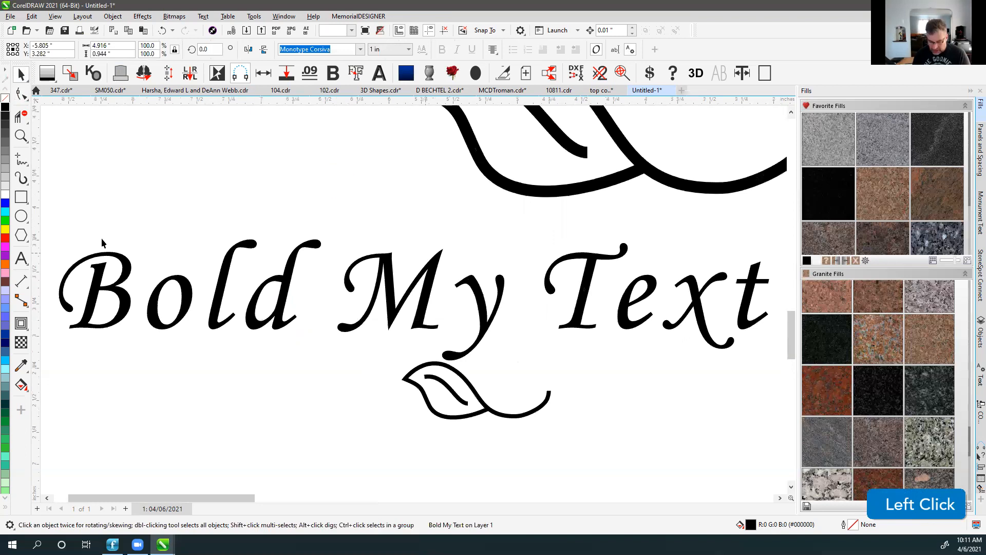
pyautogui.click(101, 238)
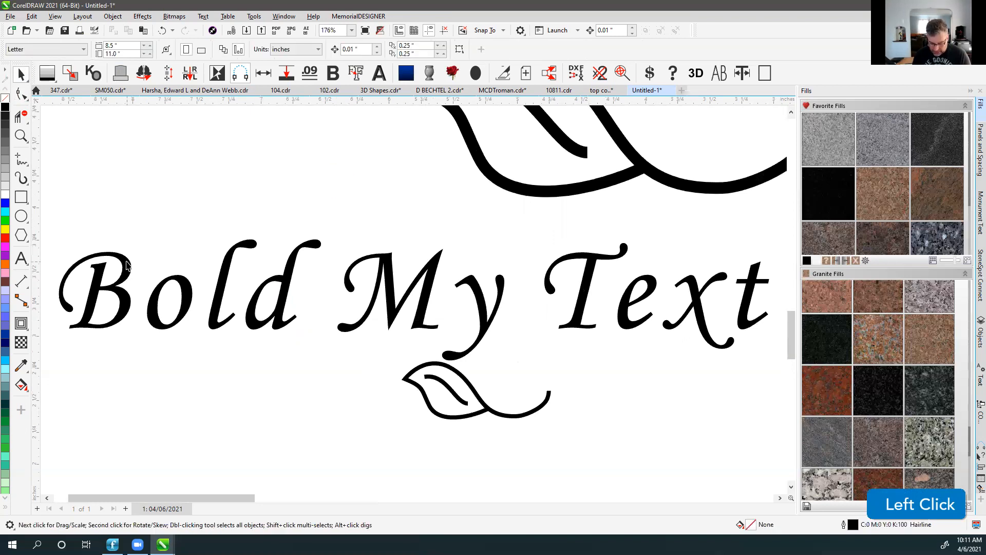
pyautogui.click(333, 73)
pyautogui.click(333, 73)
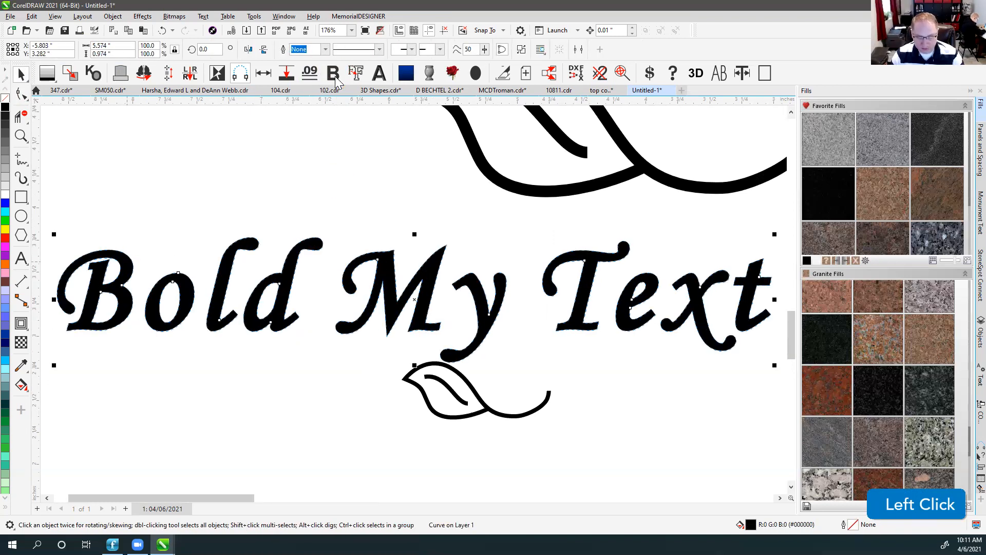
pyautogui.click(310, 211)
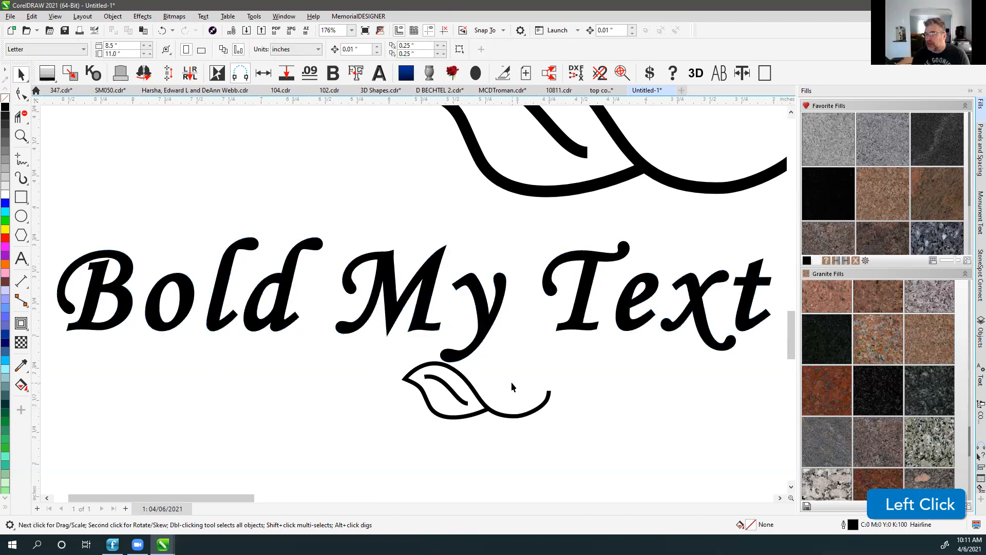
pyautogui.press('F4')
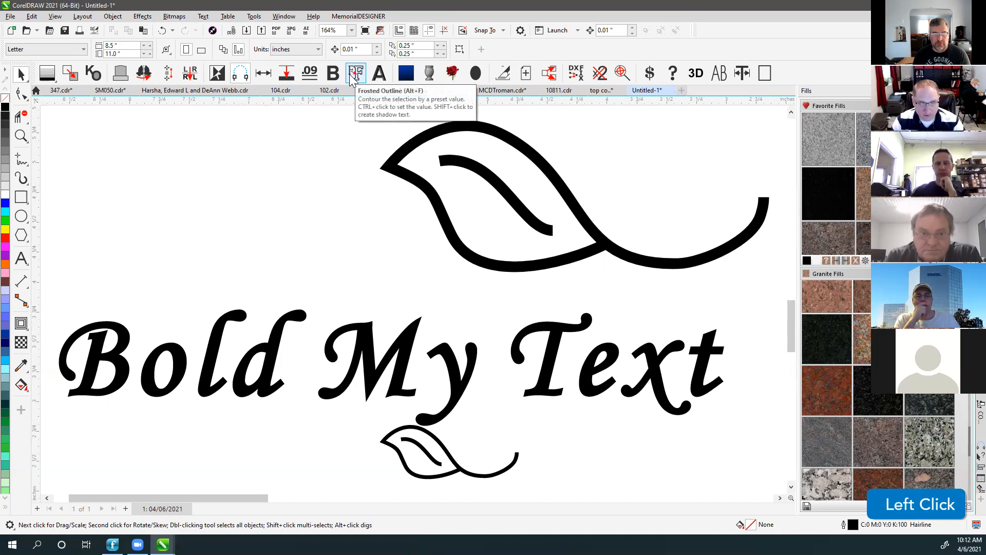
pyautogui.click(317, 279)
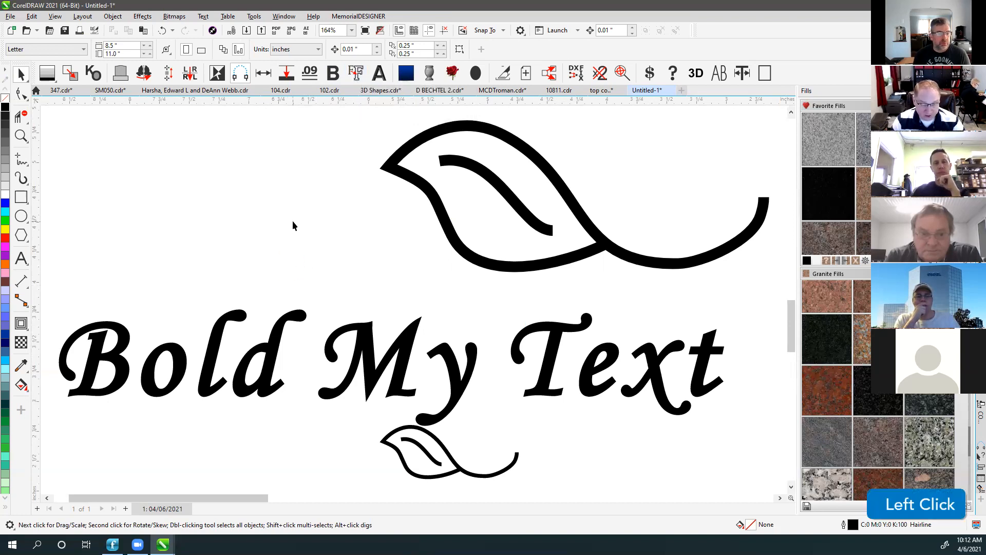
pyautogui.click(280, 321)
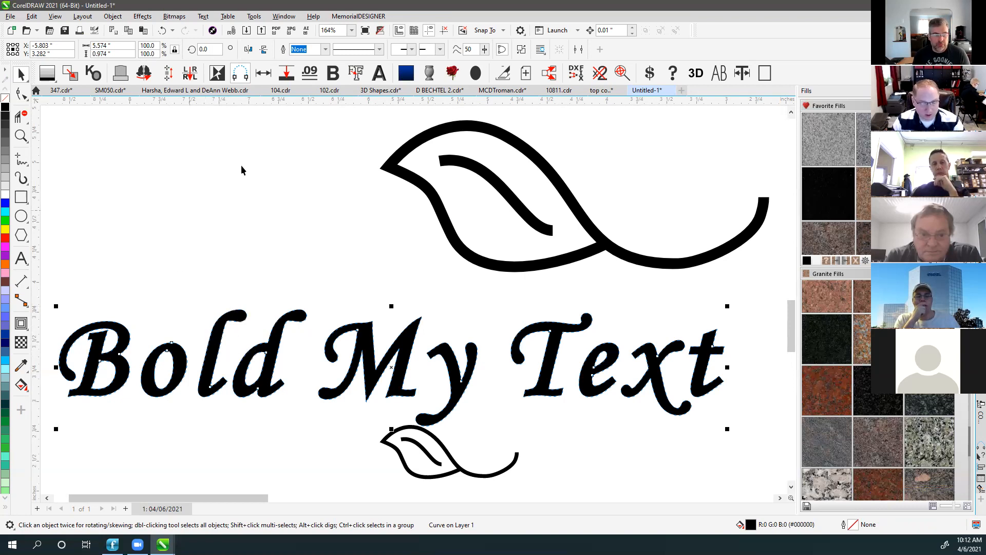
# Apply Frosted Outline so the light Bold My Text letters get a thick black contour.
pyautogui.click(356, 72)
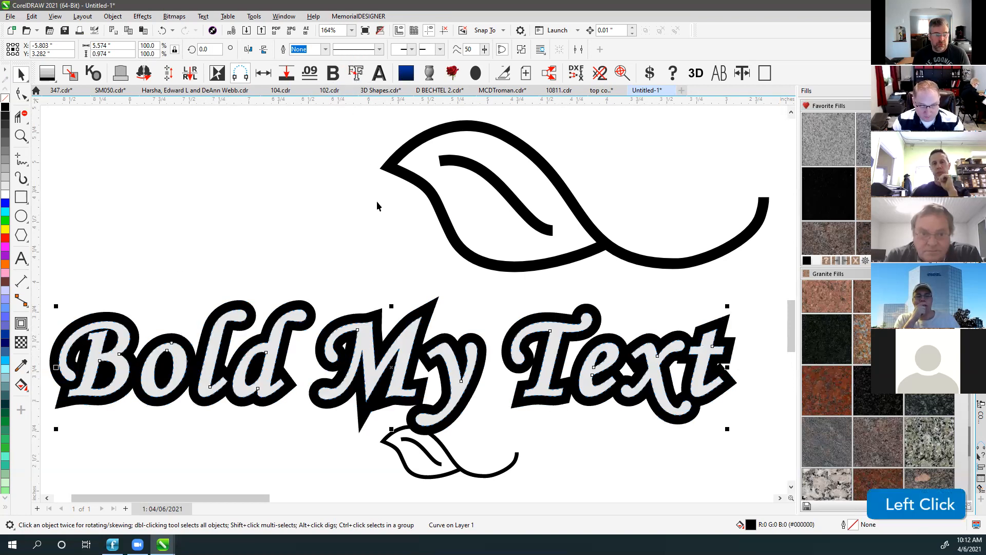
pyautogui.click(220, 334)
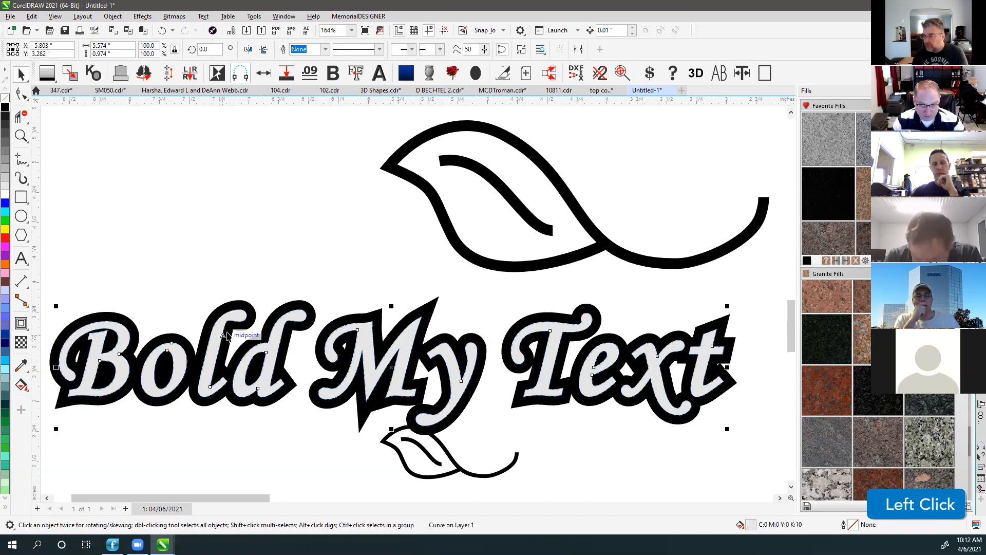
pyautogui.click(279, 248)
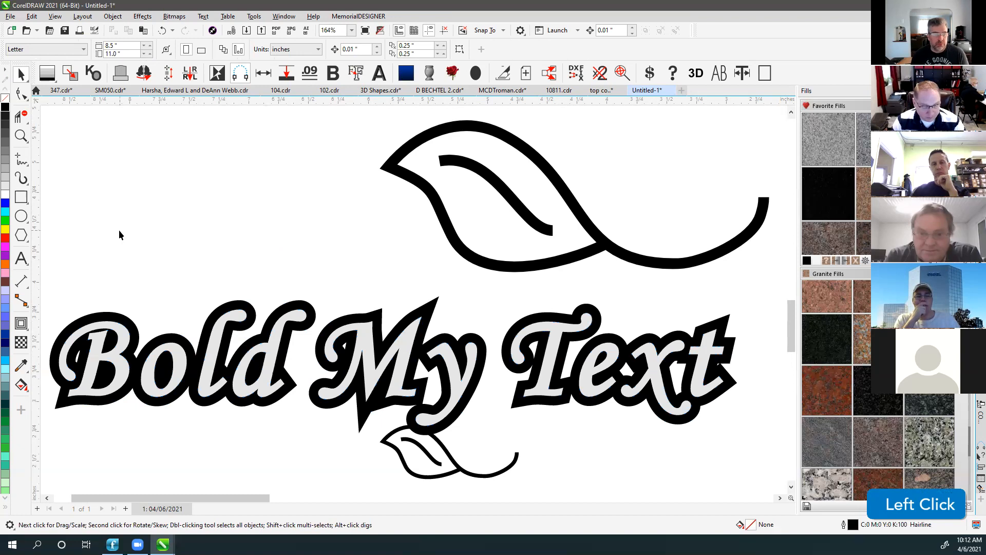
pyautogui.scroll(-3, 308, 267)
# Undo the last three changes to the Bold My Text lettering.
pyautogui.hotkey('ctrl', 'z')
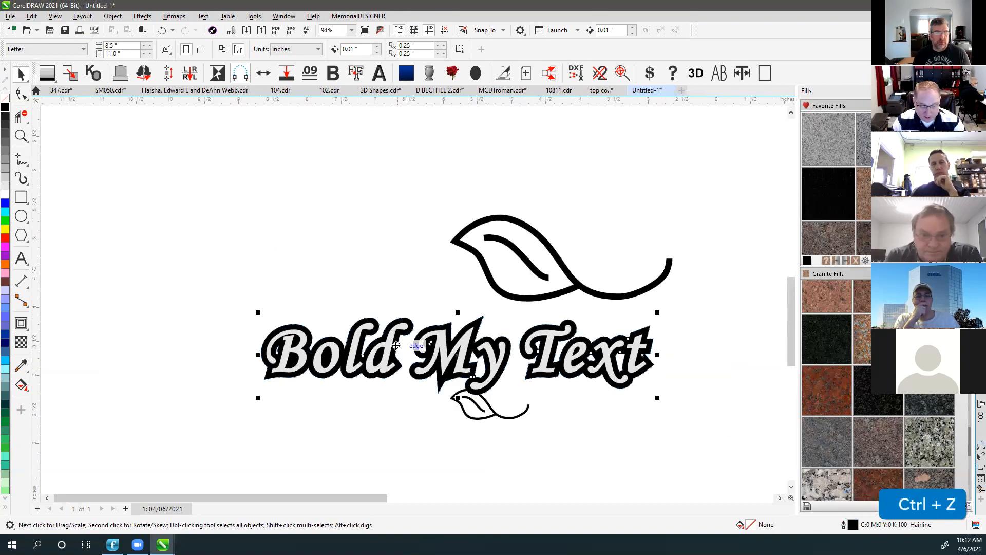
pyautogui.hotkey('ctrl', 'z')
pyautogui.hotkey('ctrl', 'z')
pyautogui.scroll(3, 396, 342)
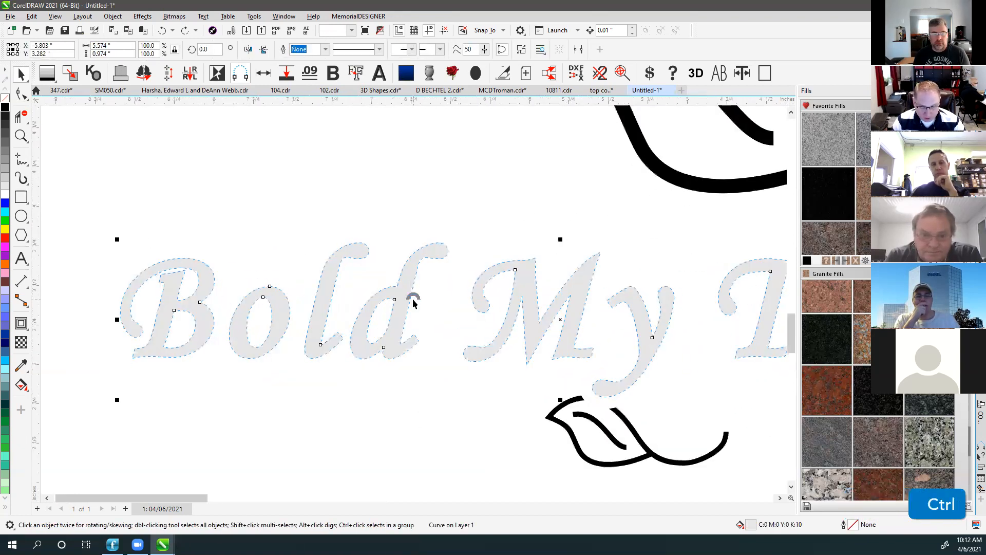
pyautogui.hotkey('ctrl', 'z')
# Apply a 0.08-inch contour around the Bold My Text lettering.
pyautogui.click(414, 277)
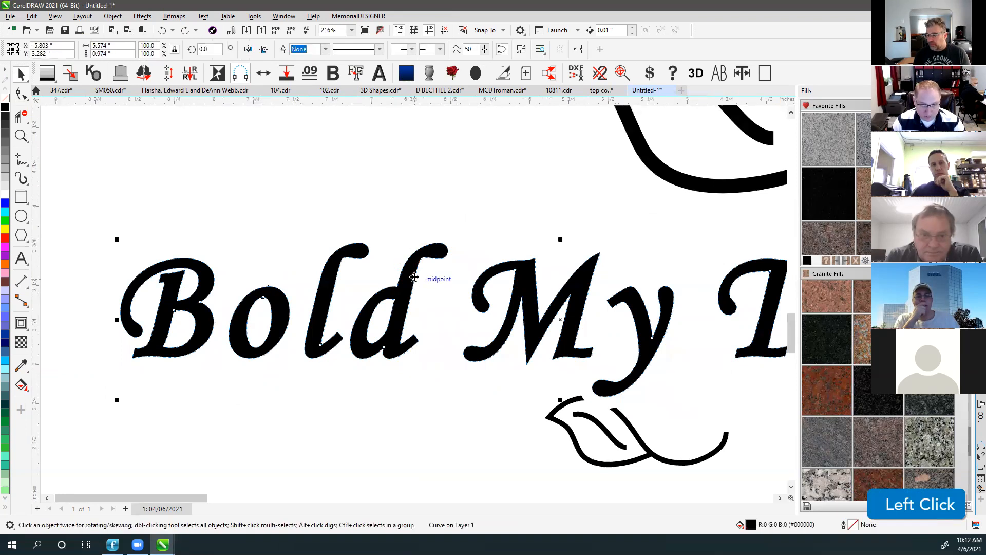
pyautogui.click(23, 324)
pyautogui.click(353, 49)
pyautogui.write('.0')
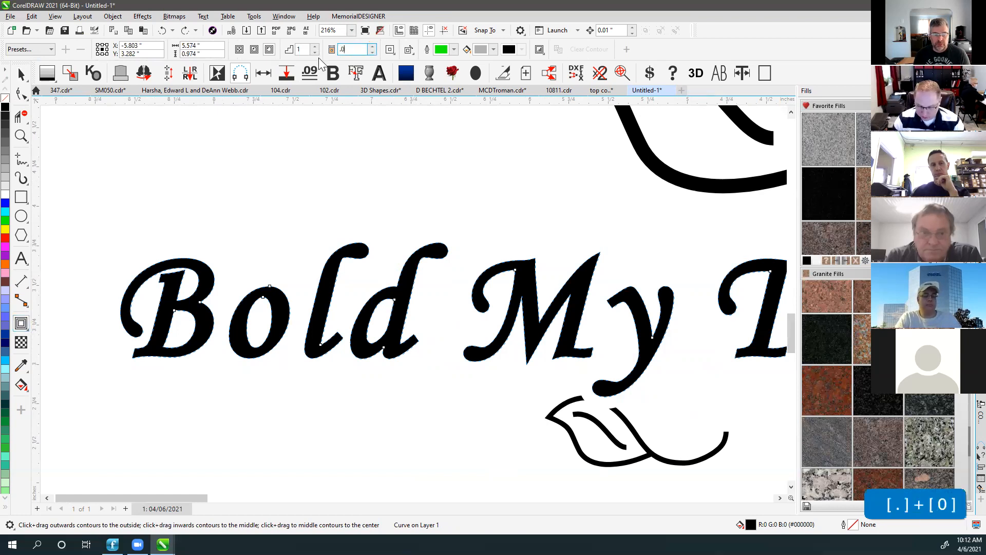
pyautogui.write('8')
pyautogui.press('Return')
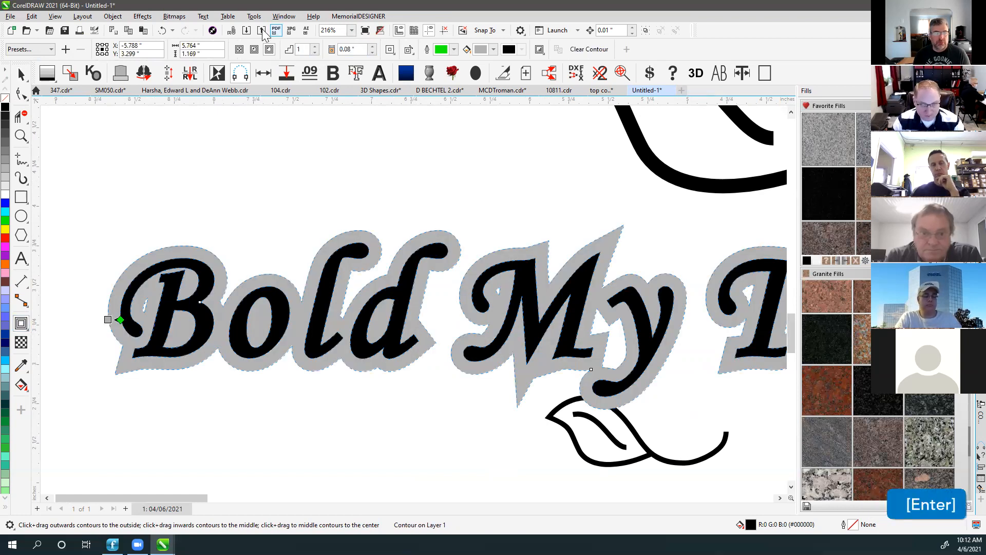
# Break the contour apart, fill the letters light grey and the contour black.
pyautogui.click(171, 16)
pyautogui.moveTo(113, 16)
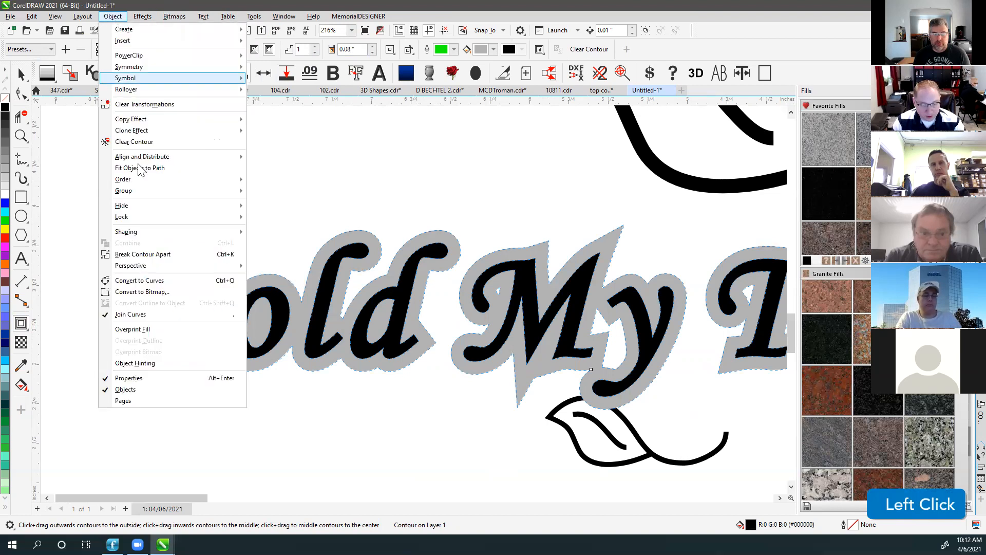
pyautogui.click(160, 253)
pyautogui.click(22, 76)
pyautogui.click(202, 264)
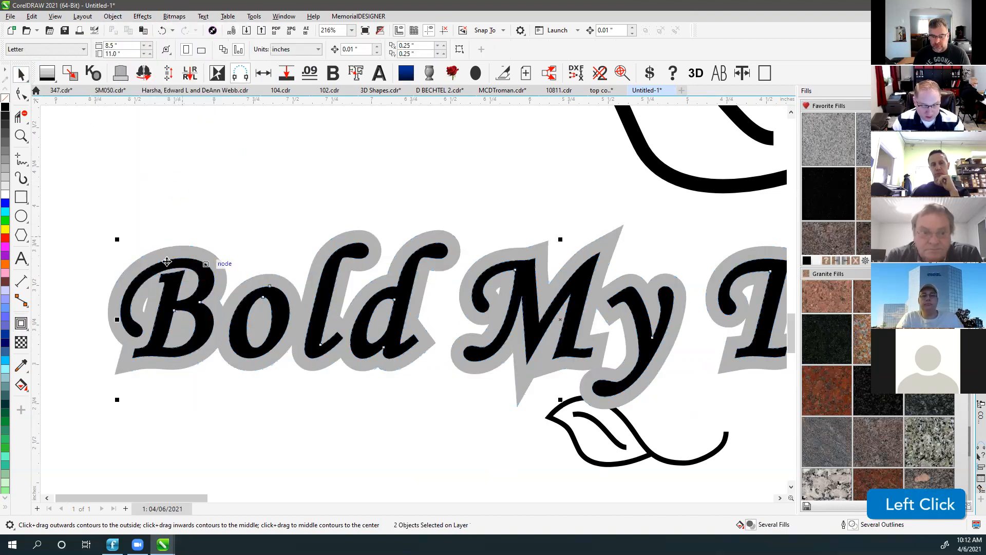
pyautogui.click(5, 176)
pyautogui.click(4, 186)
pyautogui.click(163, 231)
pyautogui.click(177, 249)
pyautogui.click(5, 107)
pyautogui.click(281, 193)
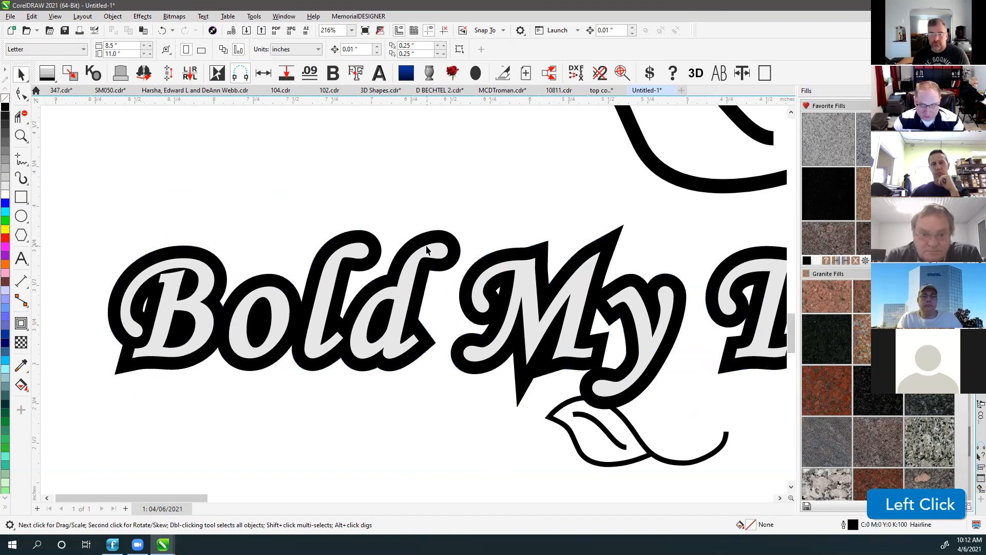
pyautogui.click(504, 230)
# Add a Frosted Outline to Bold My Text, then delete the resulting black outline.
pyautogui.press('F4')
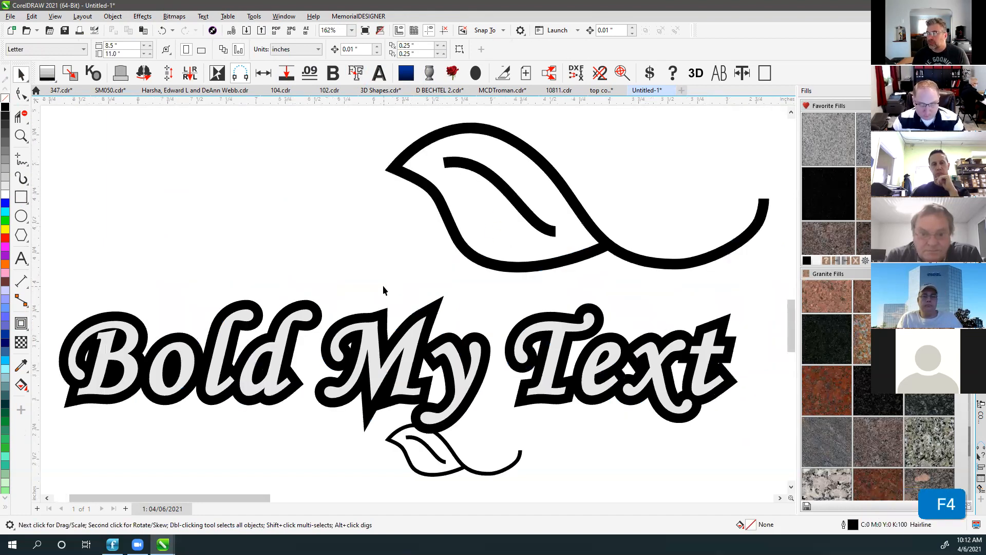
pyautogui.click(306, 308)
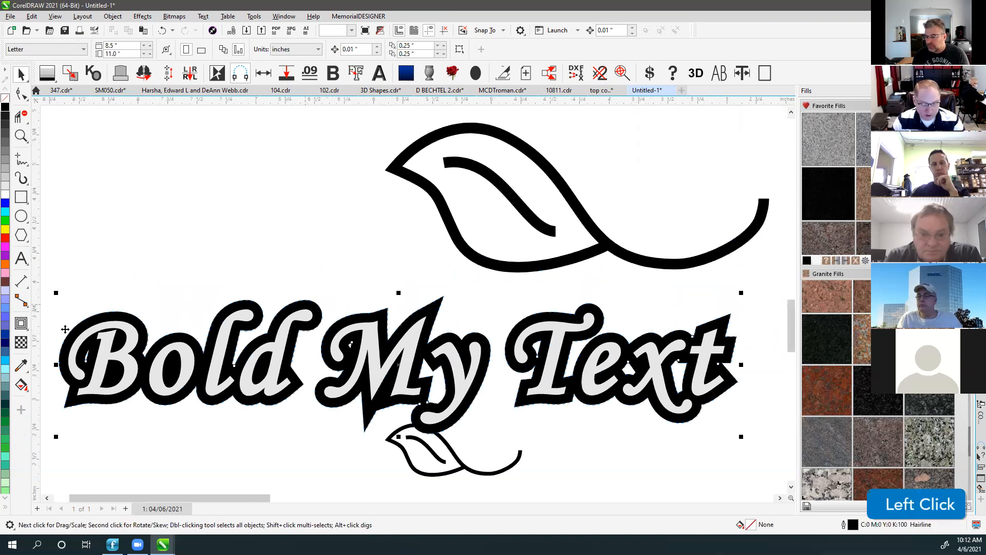
pyautogui.click(279, 292)
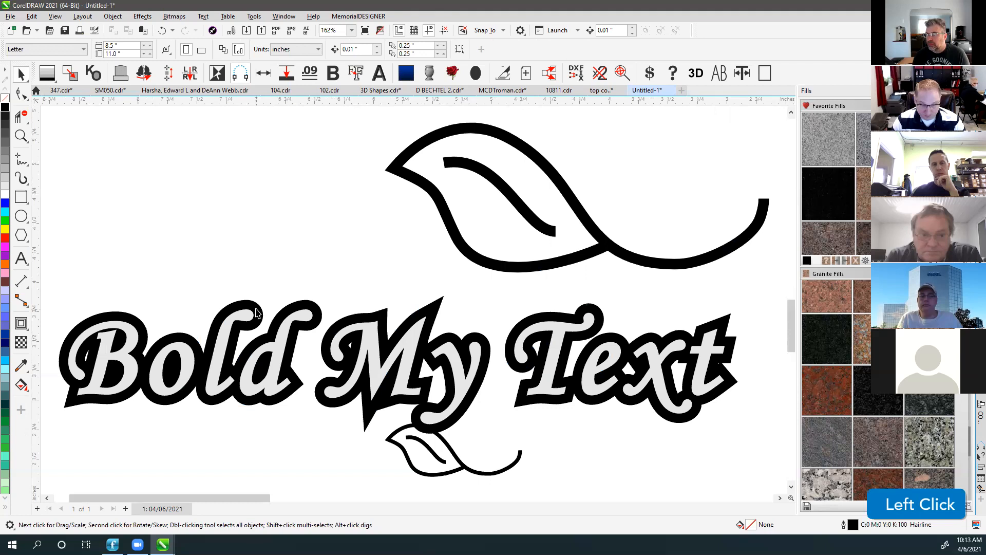
pyautogui.click(256, 311)
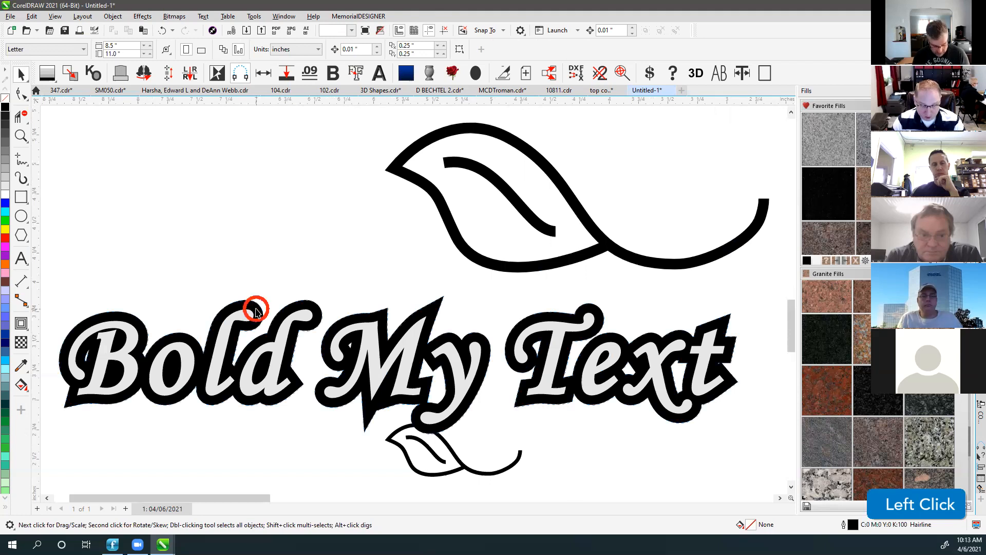
pyautogui.click(358, 75)
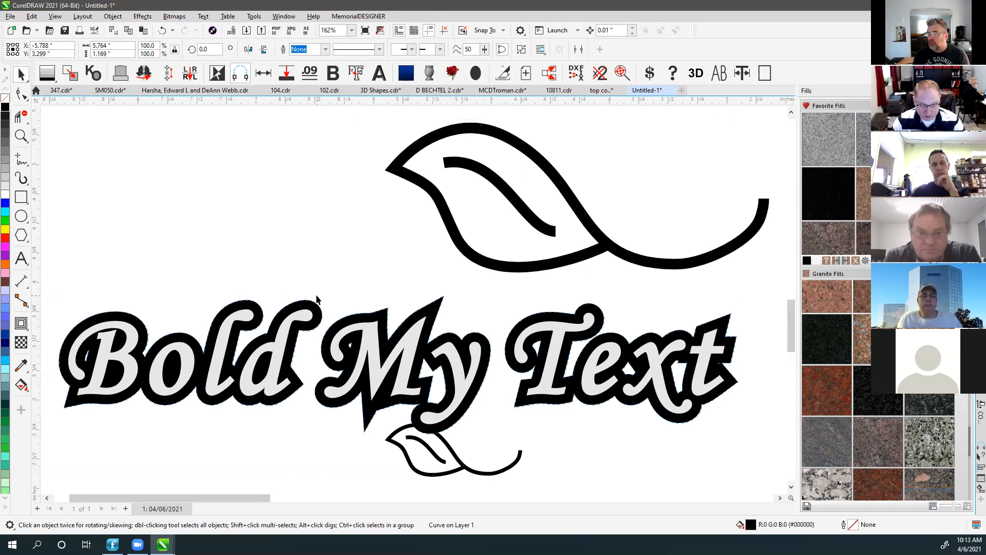
pyautogui.click(307, 307)
pyautogui.press('Delete')
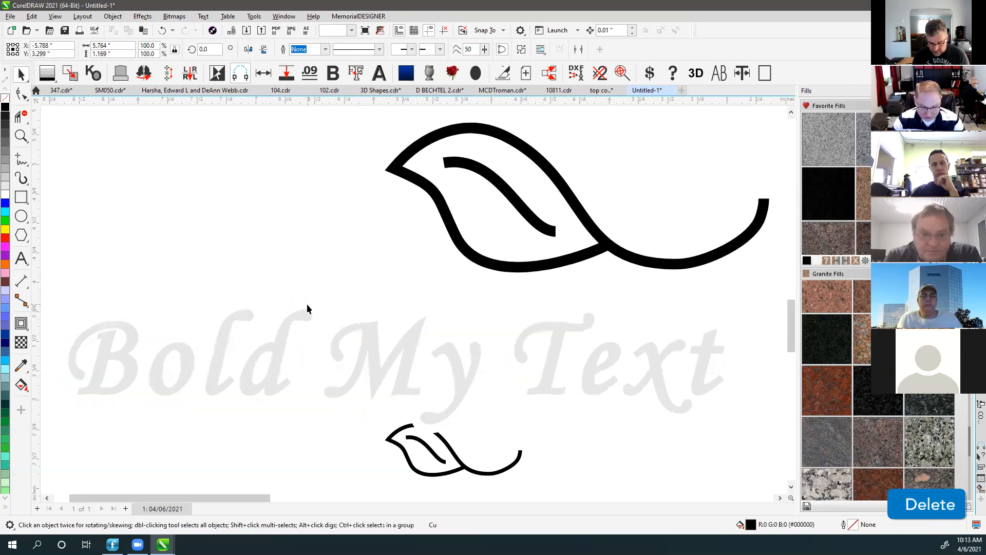
# Create a black shadow outline behind the lettering and inspect it in wireframe view.
pyautogui.click(297, 320)
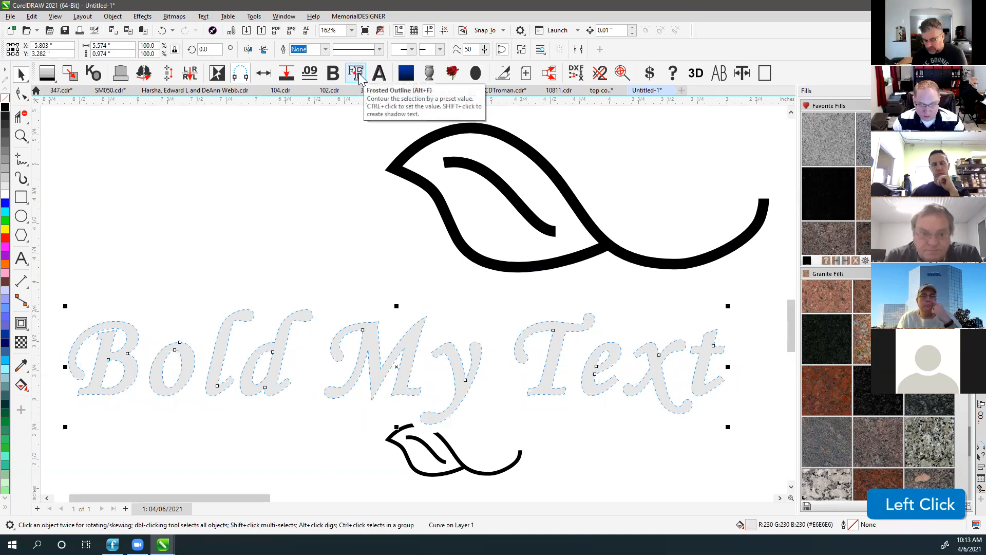
pyautogui.press('shift')
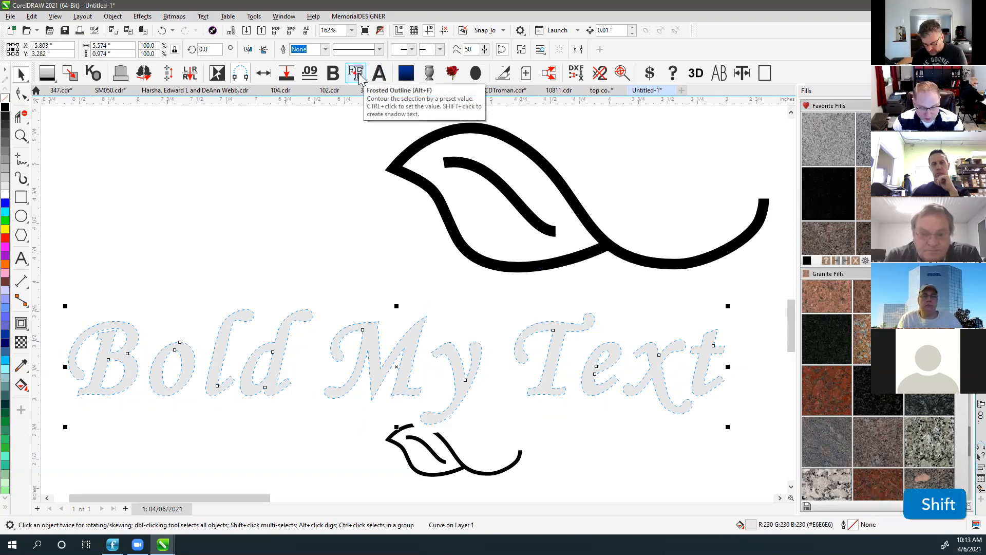
pyautogui.keyDown('shift'); pyautogui.click(356, 75); pyautogui.keyUp('shift')
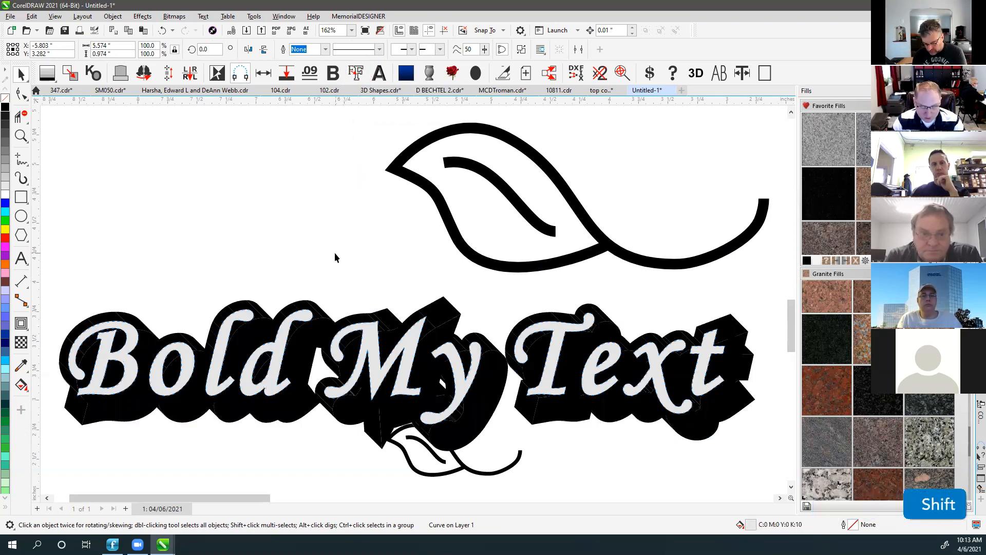
pyautogui.click(332, 260)
pyautogui.click(282, 374)
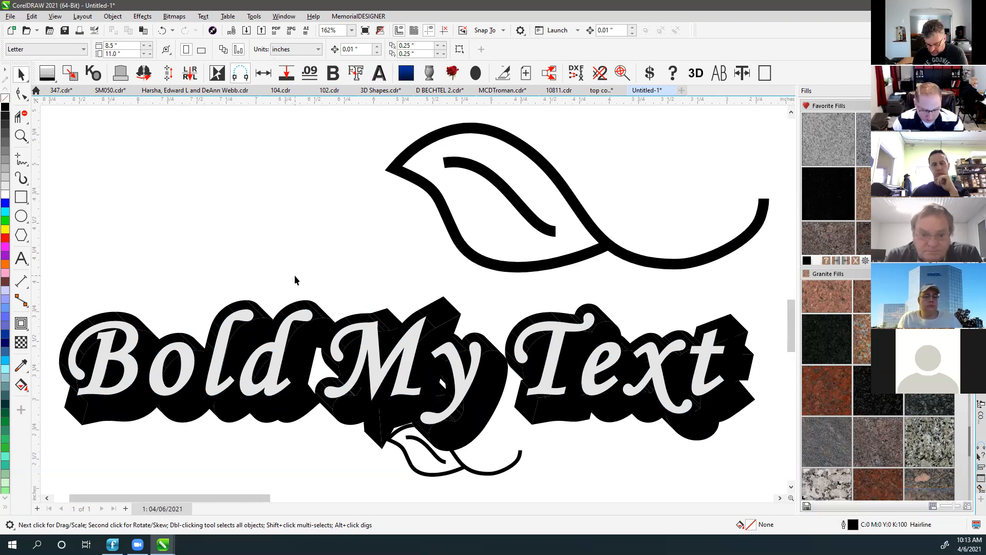
pyautogui.press('v')
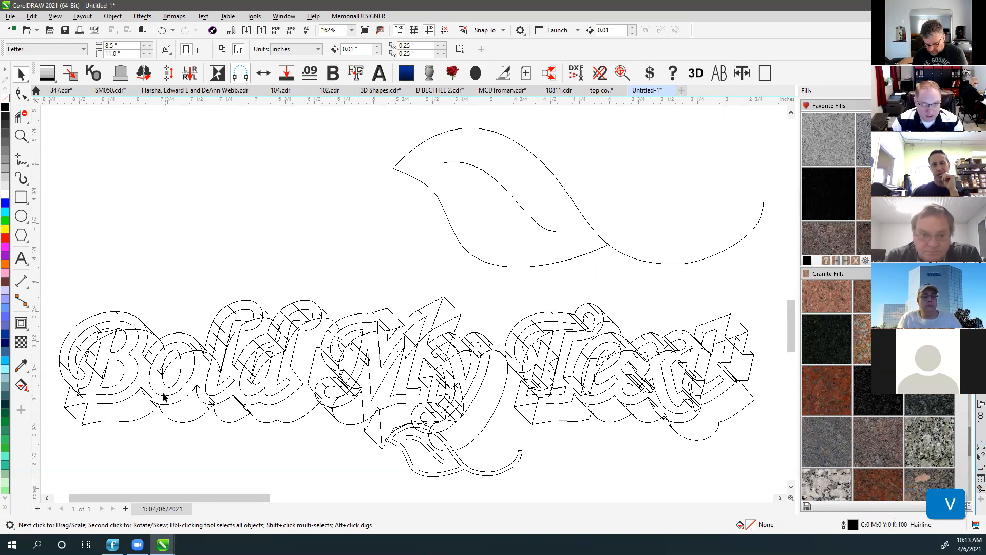
# Return to the Pick tool and the normal filled display.
pyautogui.click(21, 324)
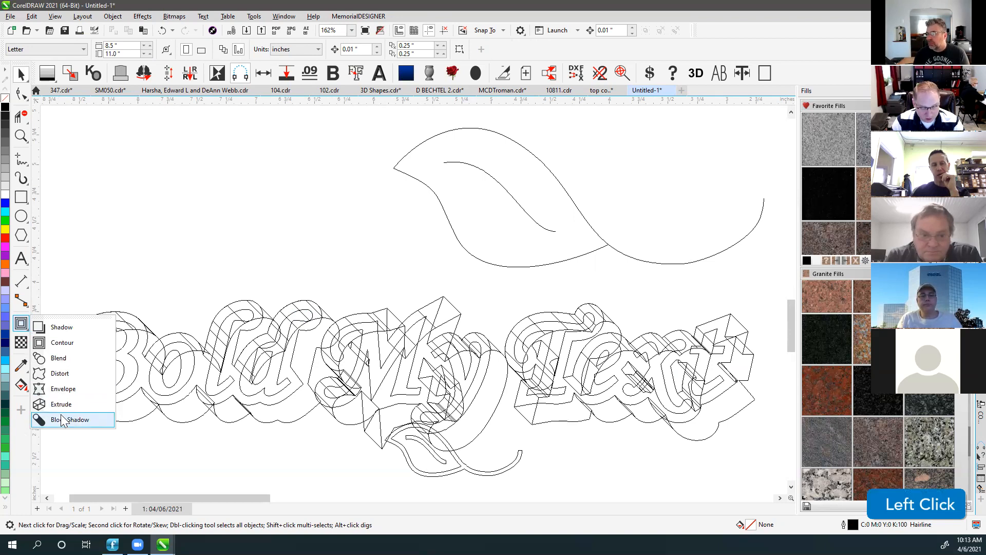
pyautogui.click(25, 79)
pyautogui.click(49, 77)
pyautogui.press('v')
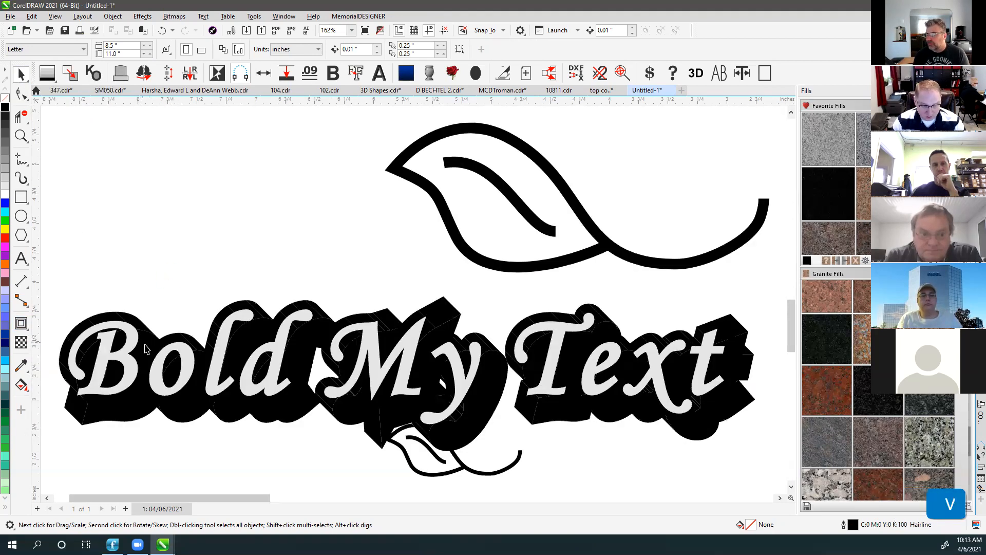
# Test-move the lettering off its shadow, undo, then drag the black shadow group upward.
pyautogui.click(146, 338)
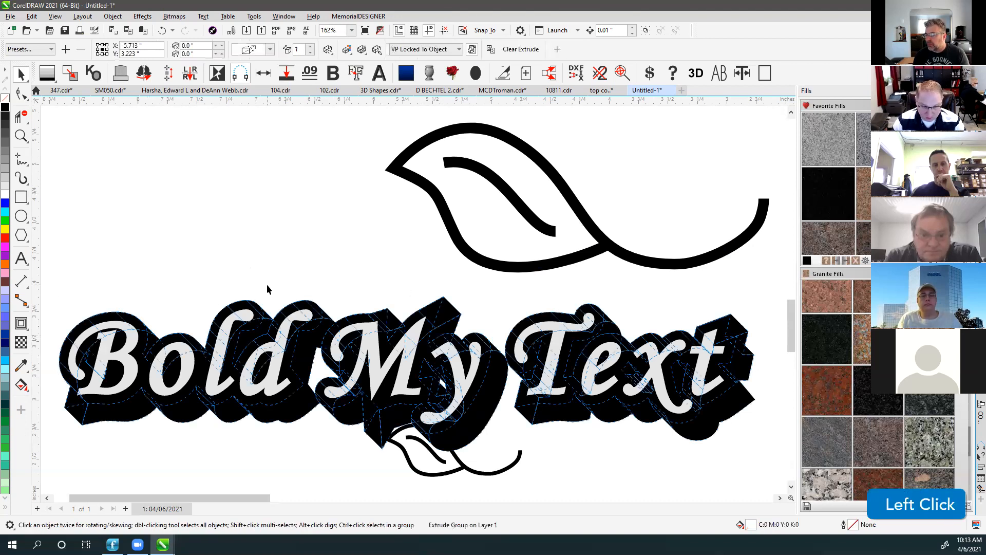
pyautogui.moveTo(298, 317); pyautogui.dragTo(301, 358)
pyautogui.hotkey('ctrl', 'z')
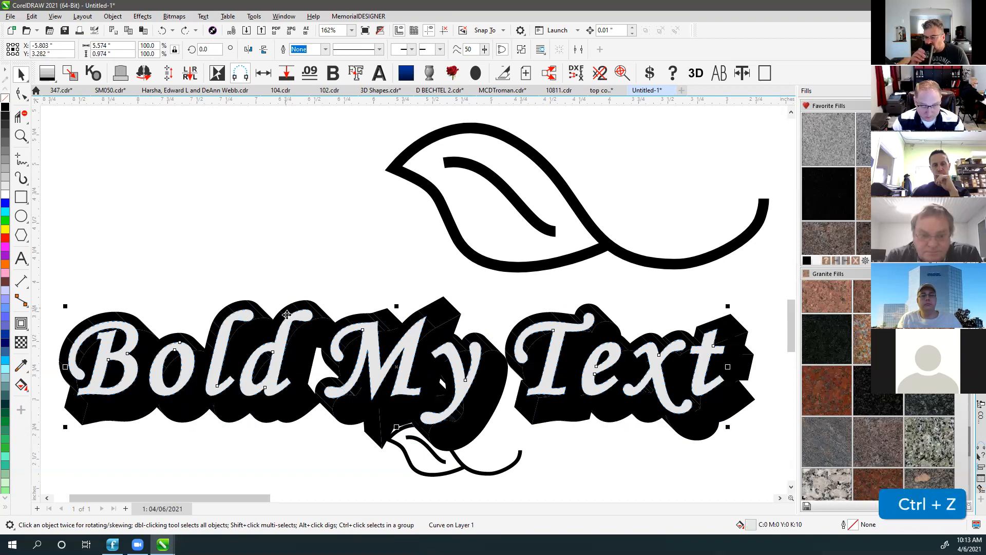
pyautogui.click(285, 313)
pyautogui.click(262, 274)
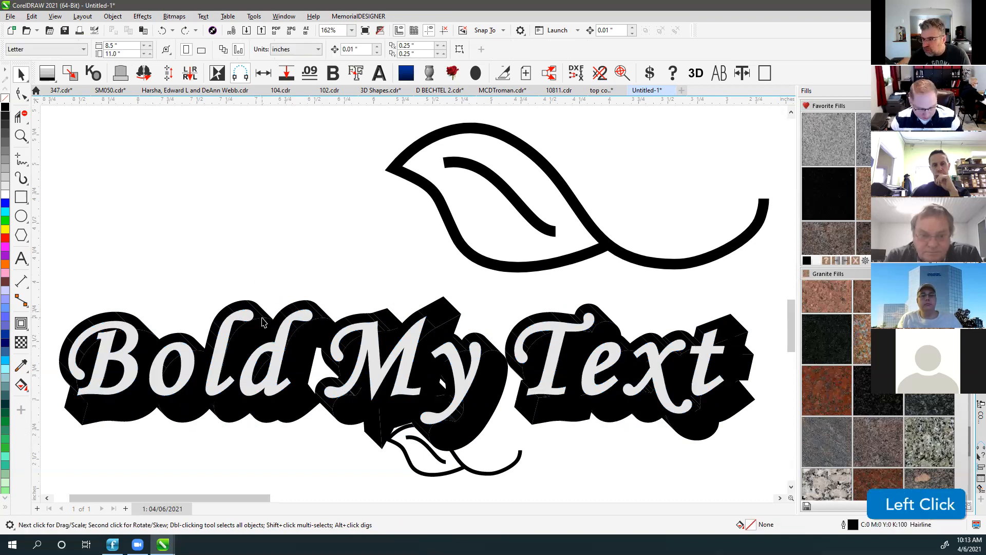
pyautogui.click(262, 322)
pyautogui.moveTo(286, 318); pyautogui.dragTo(299, 182)
# Delete the old shadow and give Bold My Text a 0.18-inch block shadow, adjusting its direction.
pyautogui.press('Delete')
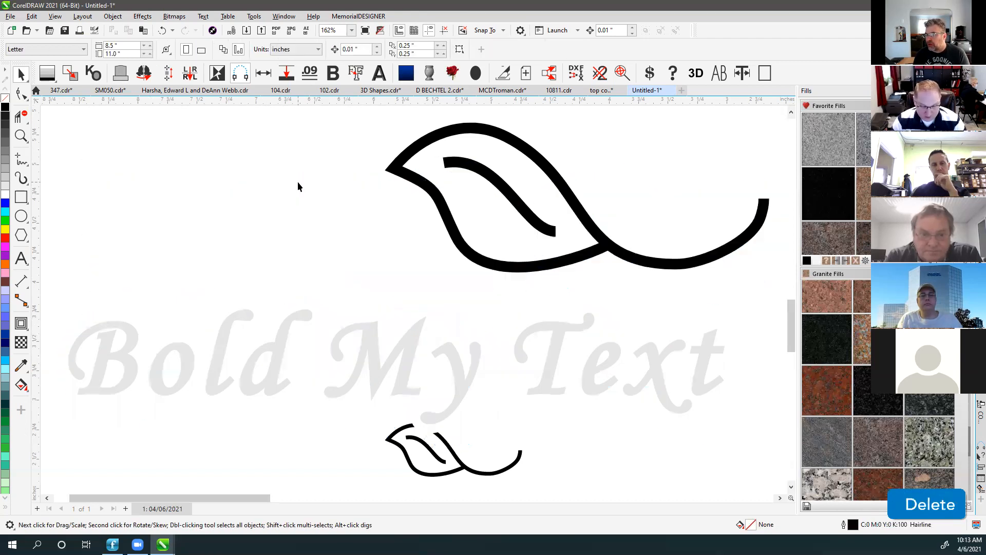
pyautogui.click(245, 313)
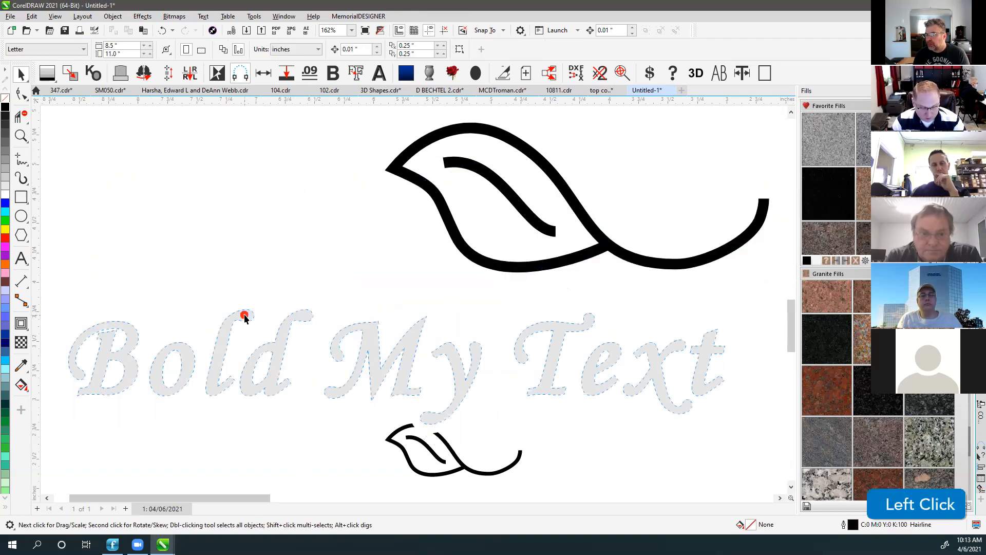
pyautogui.click(21, 325)
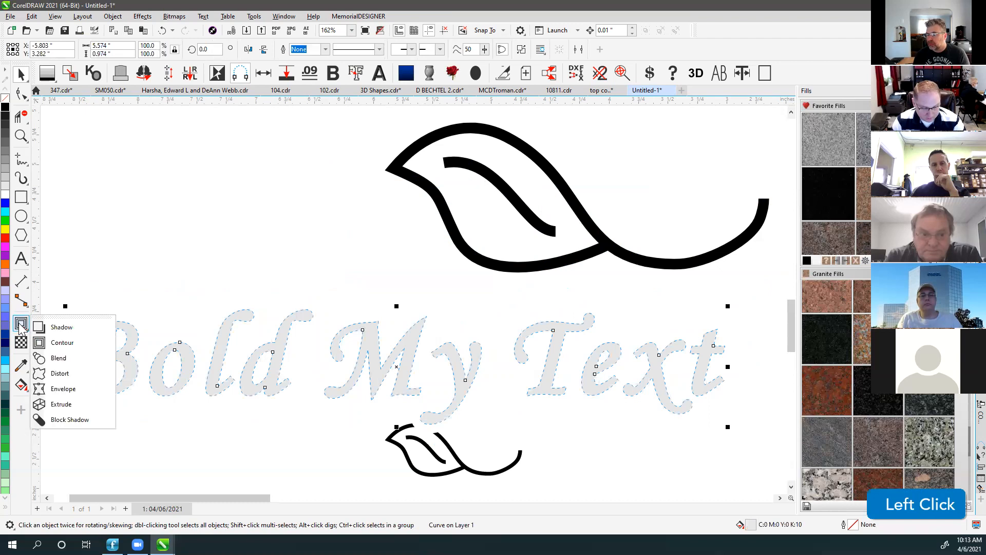
pyautogui.click(70, 420)
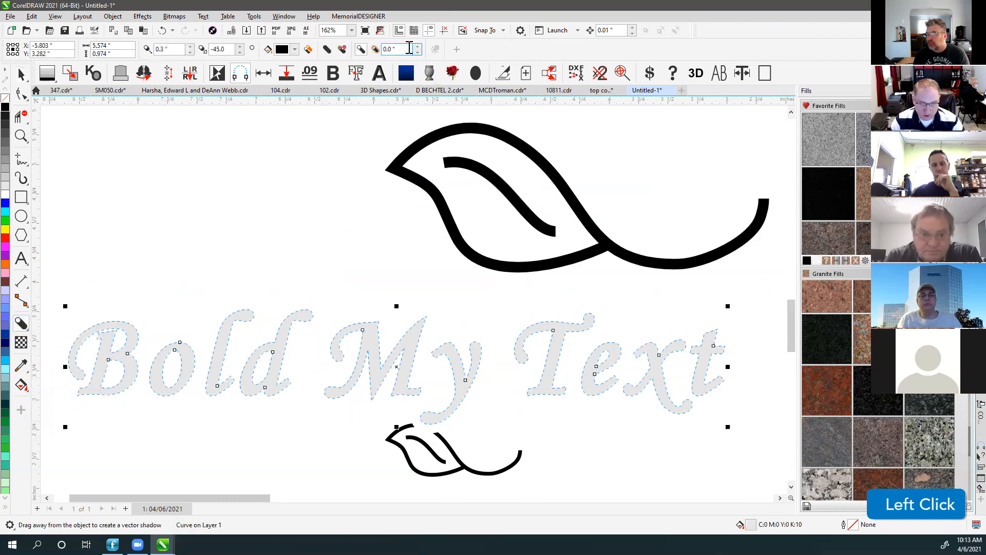
pyautogui.write('.18')
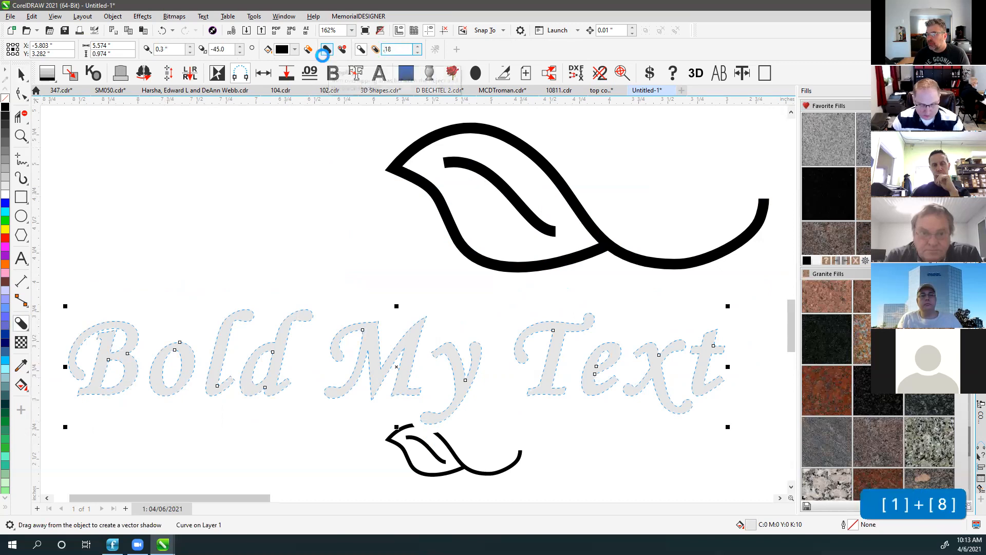
pyautogui.press('Return')
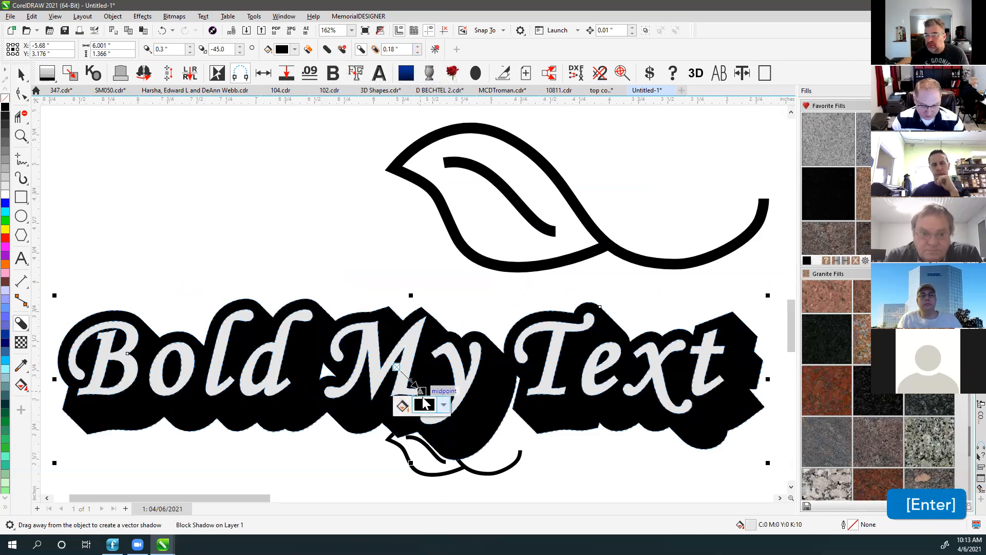
pyautogui.moveTo(420, 392); pyautogui.dragTo(408, 383)
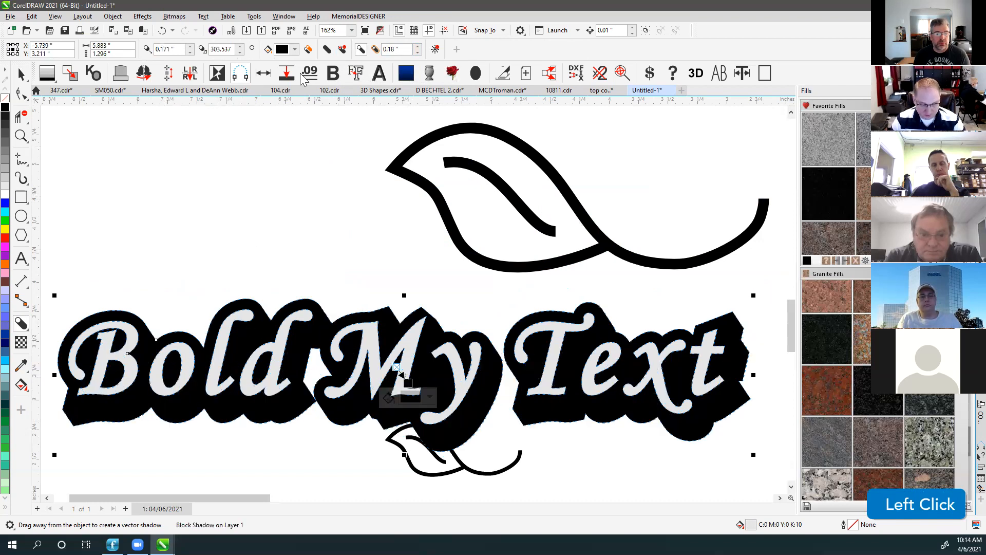
# Leave the block shadow tool, deselect everything, and fit all artwork in view.
pyautogui.click(22, 75)
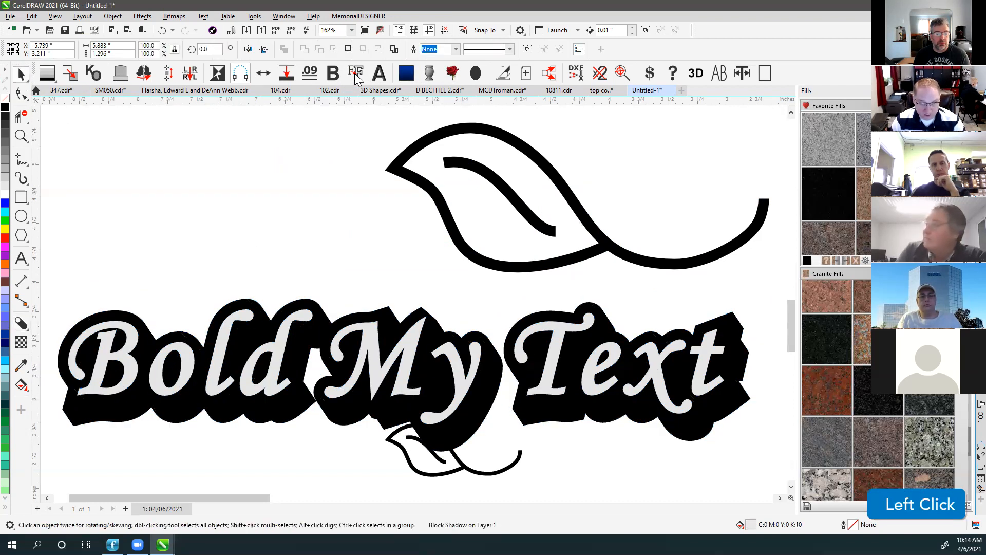
pyautogui.press('Escape')
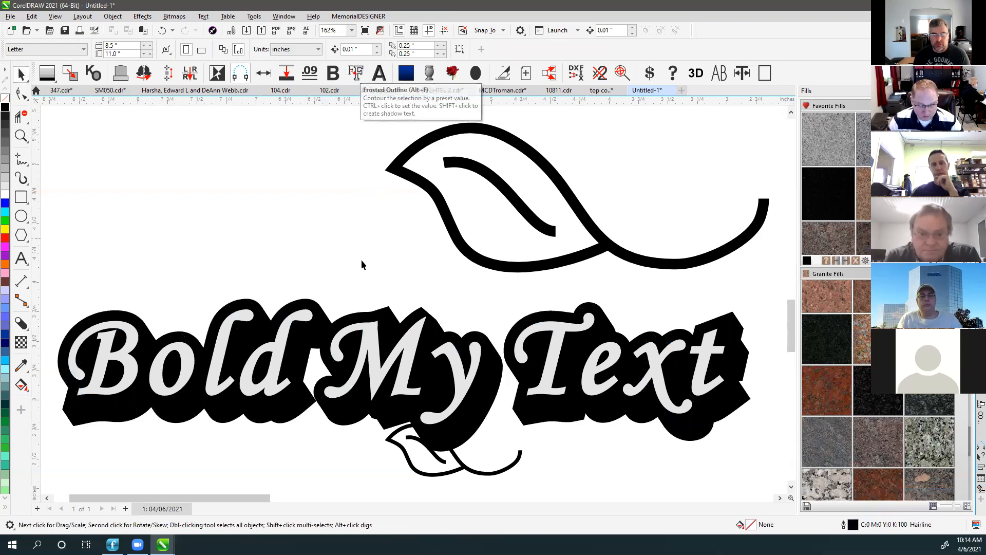
pyautogui.click(315, 307)
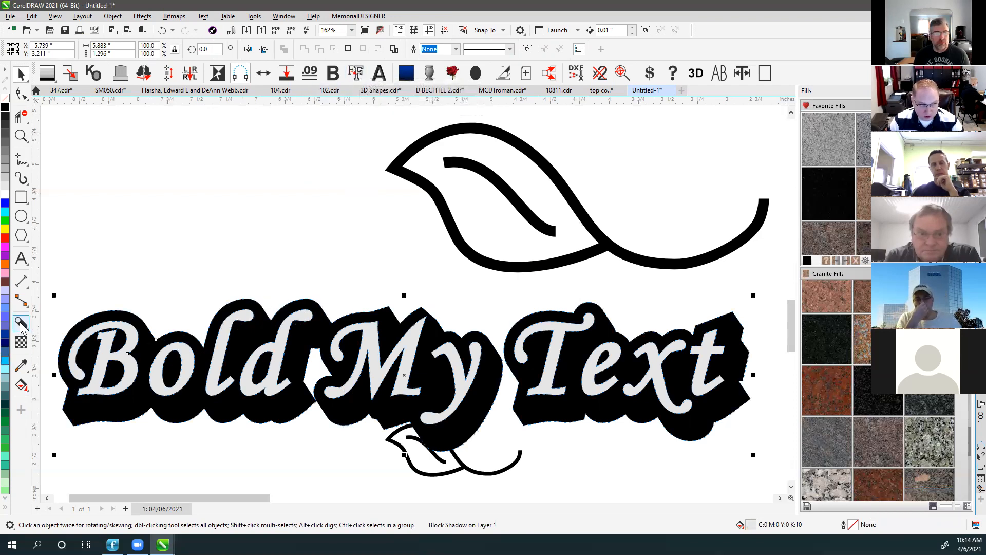
pyautogui.click(251, 278)
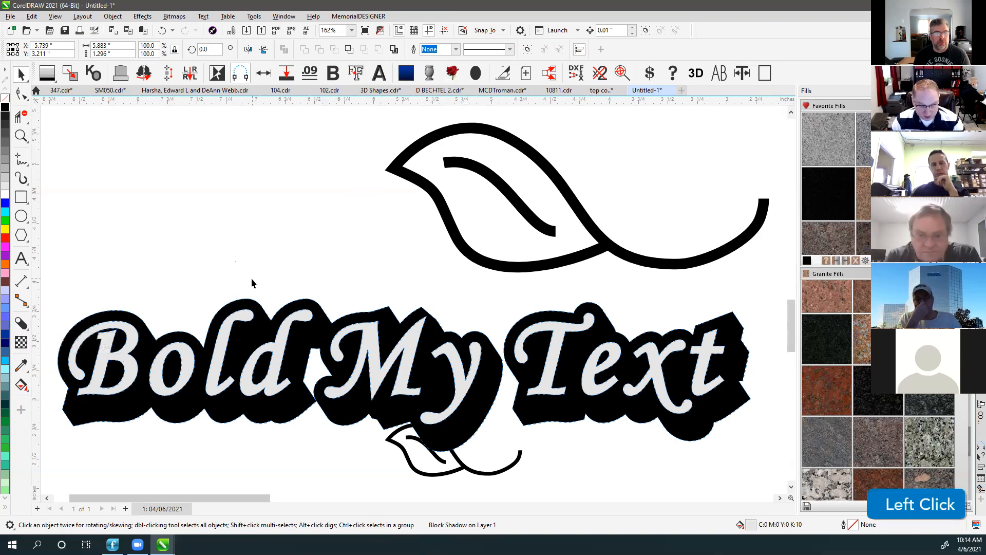
pyautogui.press('F4')
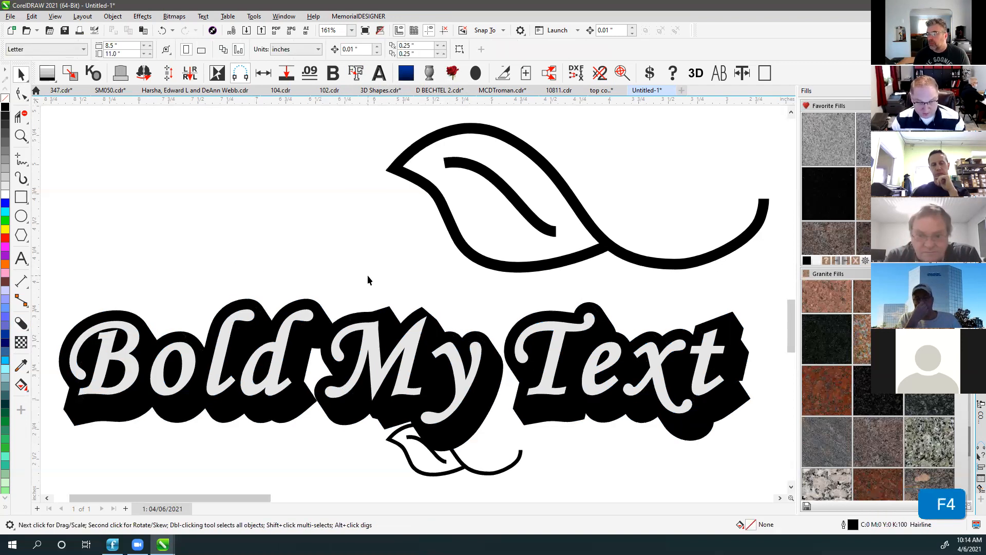
pyautogui.scroll(-2, 414, 303)
pyautogui.scroll(-2, 414, 303)
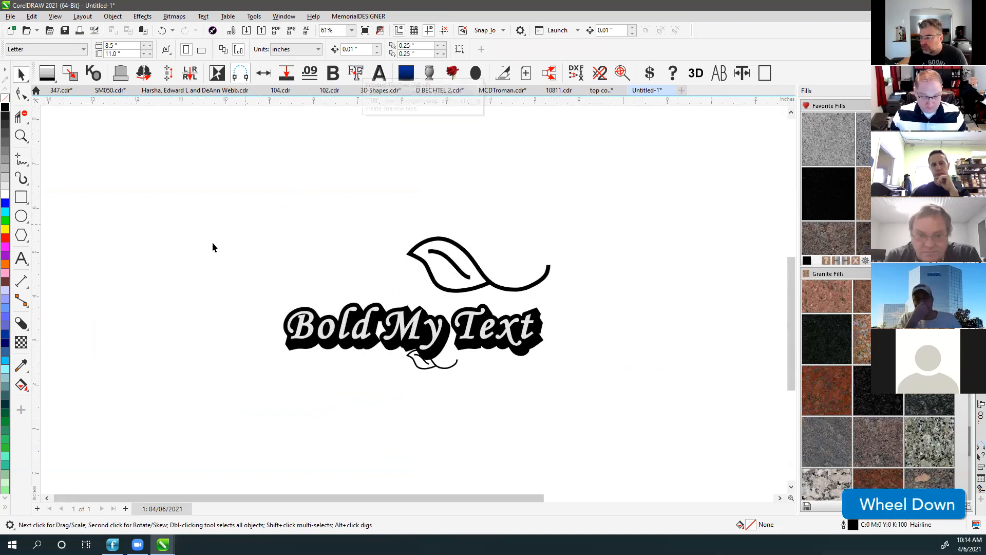
# Type the line 'THIS IS TEXT' above the leaf artwork.
pyautogui.click(20, 260)
pyautogui.click(200, 191)
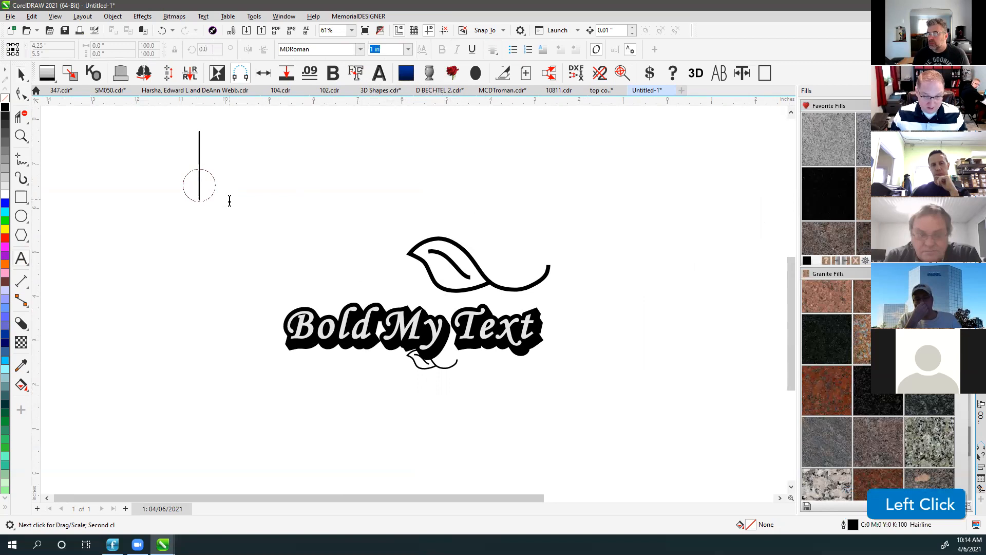
pyautogui.write('THIS IS TEXT')
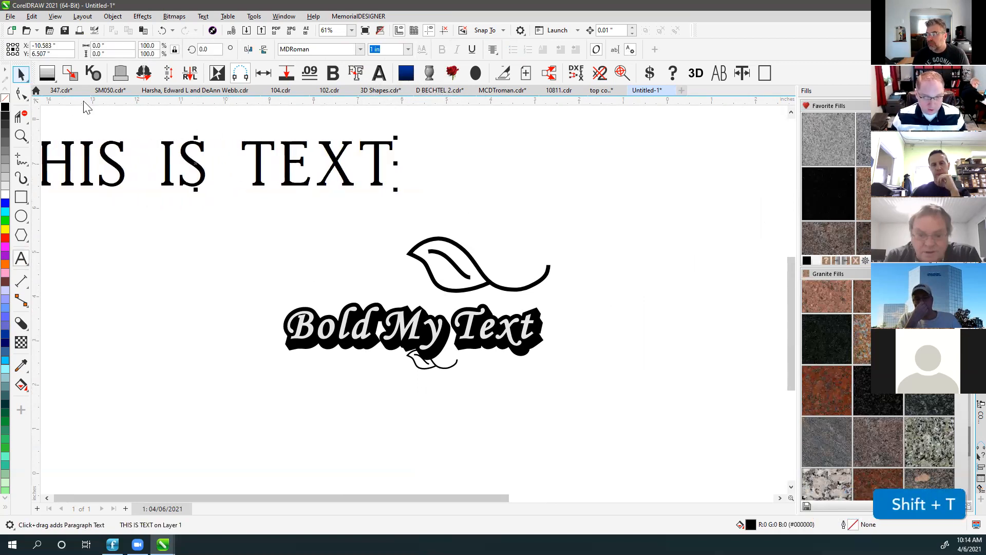
pyautogui.click(21, 74)
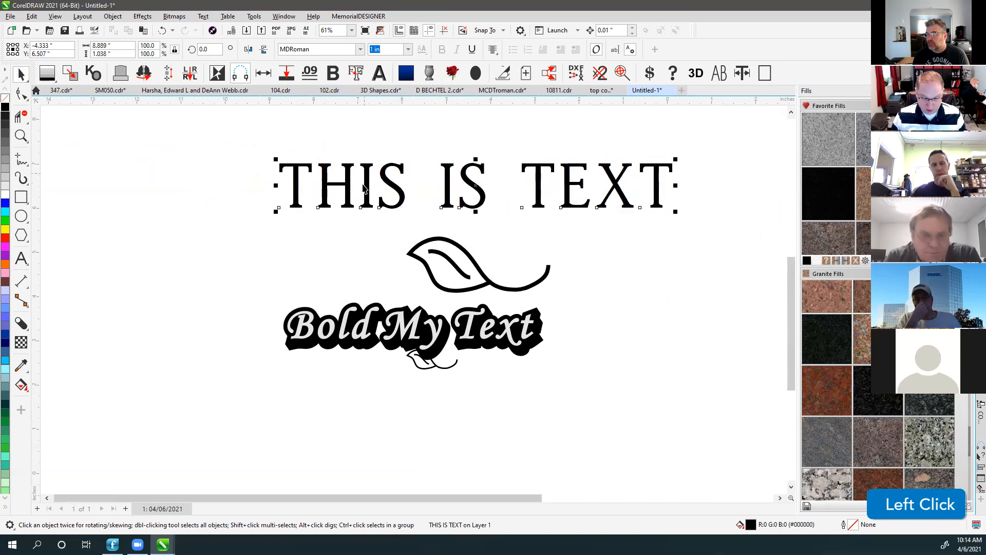
# Apply an outline effect to THIS IS TEXT and inspect the resulting black outline curves.
pyautogui.click(355, 73)
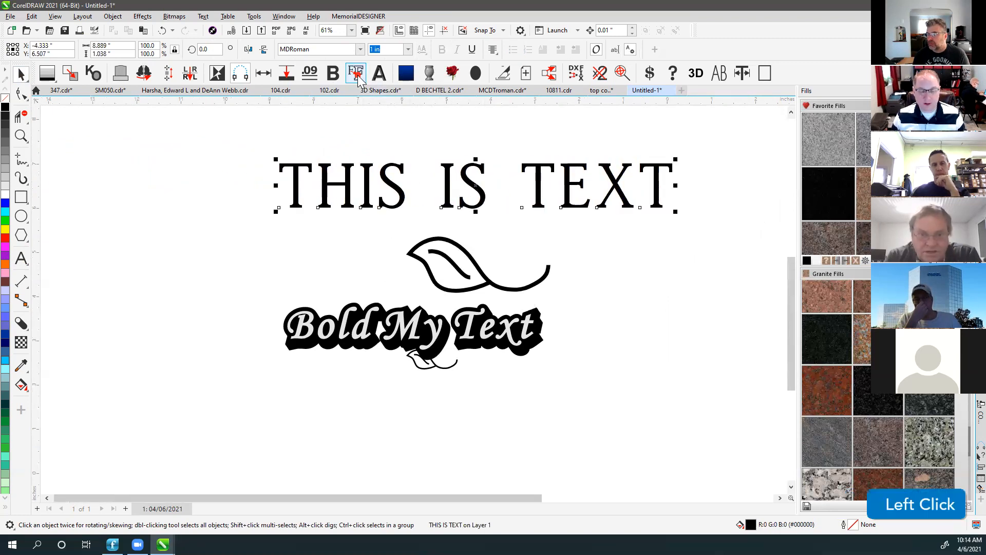
pyautogui.click(433, 138)
pyautogui.click(385, 246)
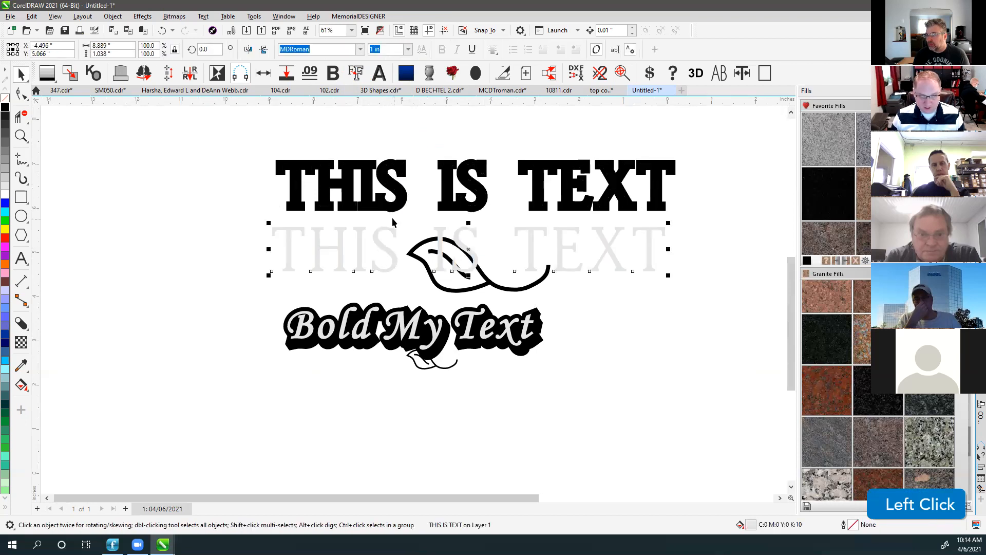
pyautogui.click(388, 178)
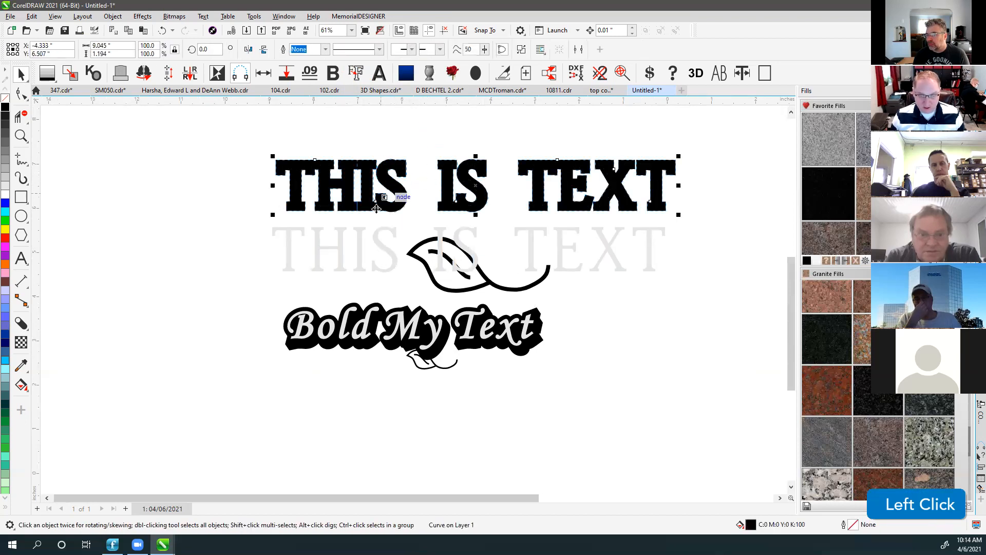
pyautogui.scroll(2, 406, 211)
pyautogui.scroll(2, 414, 301)
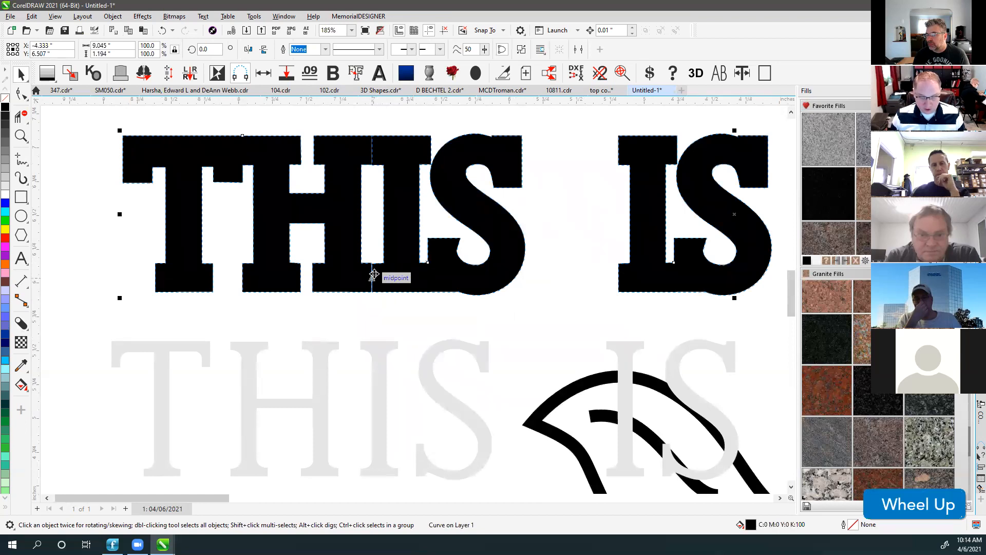
# Undo the outline conversion, test moving the curve, and fit all artwork in view.
pyautogui.hotkey('ctrl', 'z')
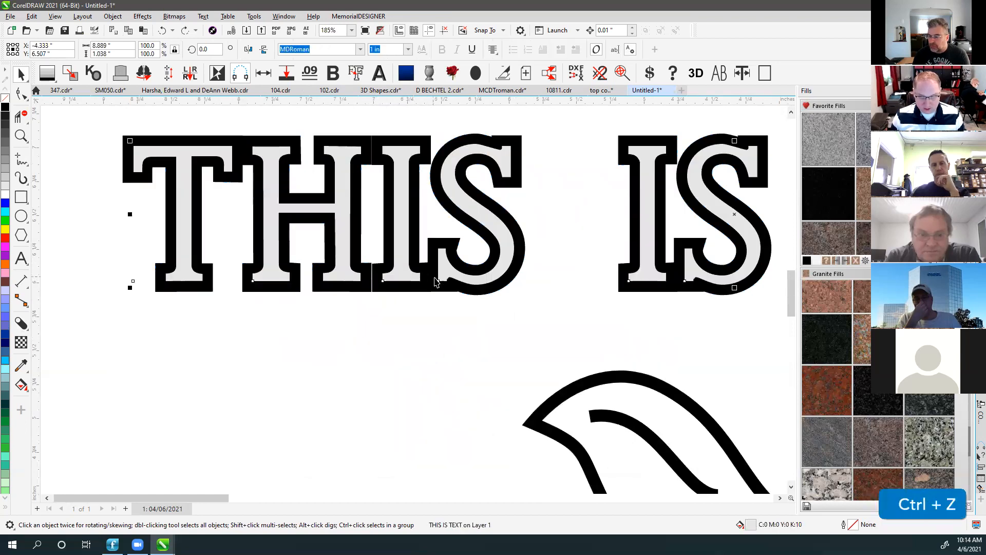
pyautogui.scroll(-2, 442, 257)
pyautogui.hotkey('ctrl', 'z')
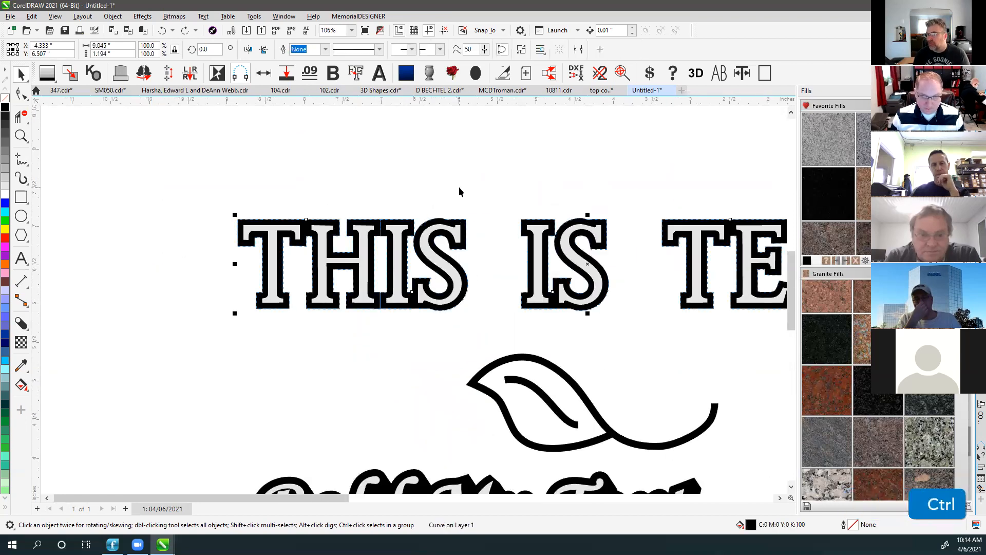
pyautogui.click(459, 188)
pyautogui.moveTo(383, 226); pyautogui.dragTo(379, 170)
pyautogui.hotkey('ctrl', 'z')
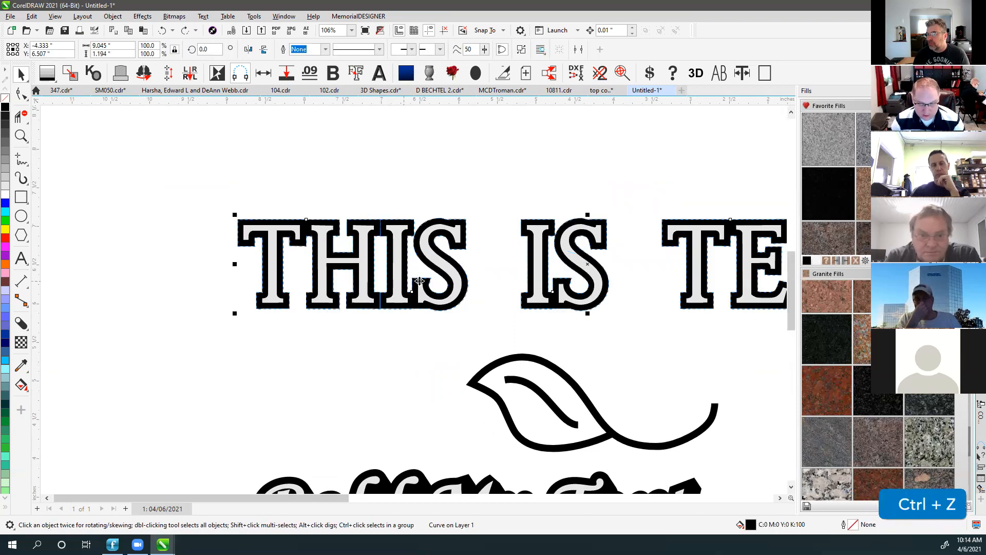
pyautogui.press('F4')
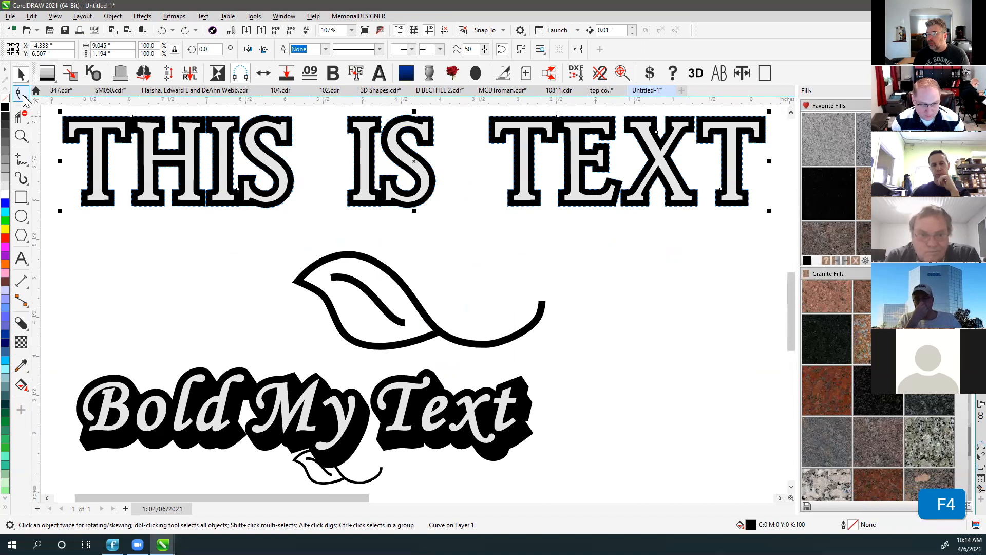
# Tighten the letter spacing of the grey THIS IS TEXT with the Shape tool.
pyautogui.click(22, 94)
pyautogui.click(106, 133)
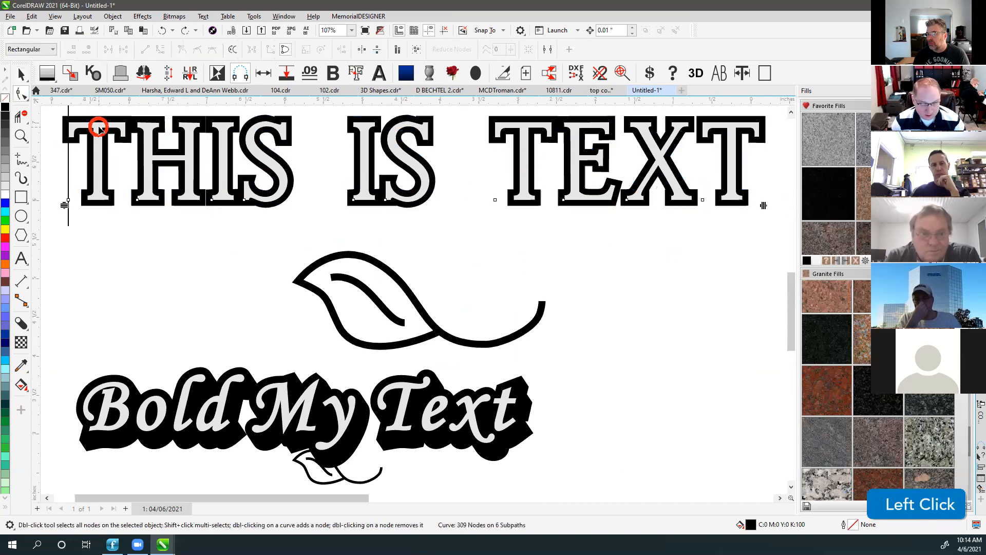
pyautogui.moveTo(763, 205); pyautogui.dragTo(658, 205)
pyautogui.scroll(-3, 411, 306)
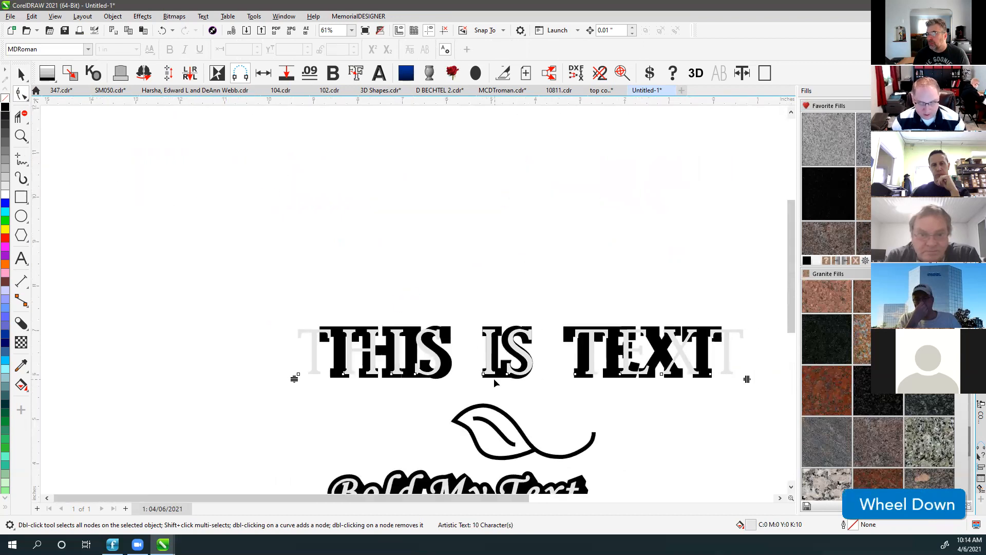
pyautogui.scroll(2, 377, 294)
# Delete the black outline curve and the black-outlined copy, keeping only the grey text.
pyautogui.click(21, 75)
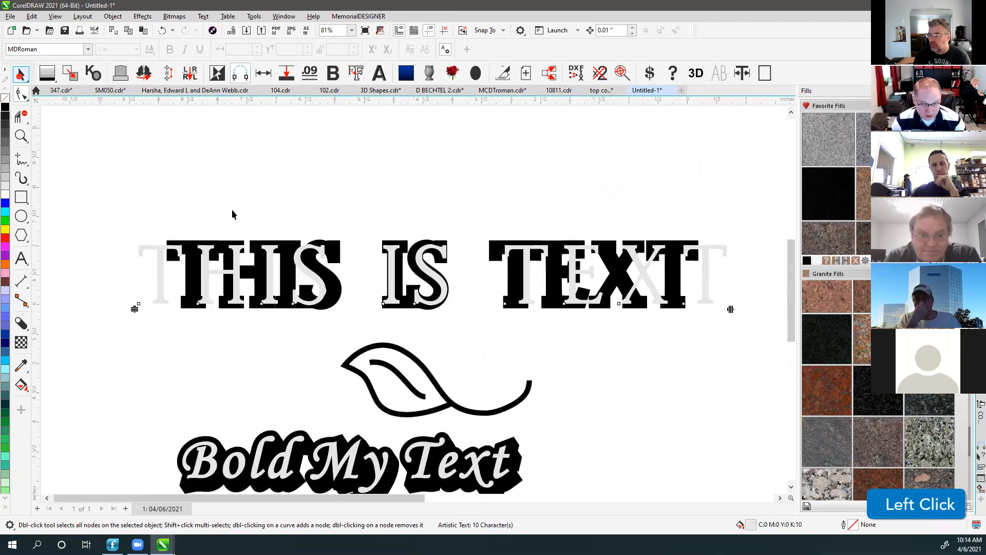
pyautogui.click(194, 244)
pyautogui.press('Delete')
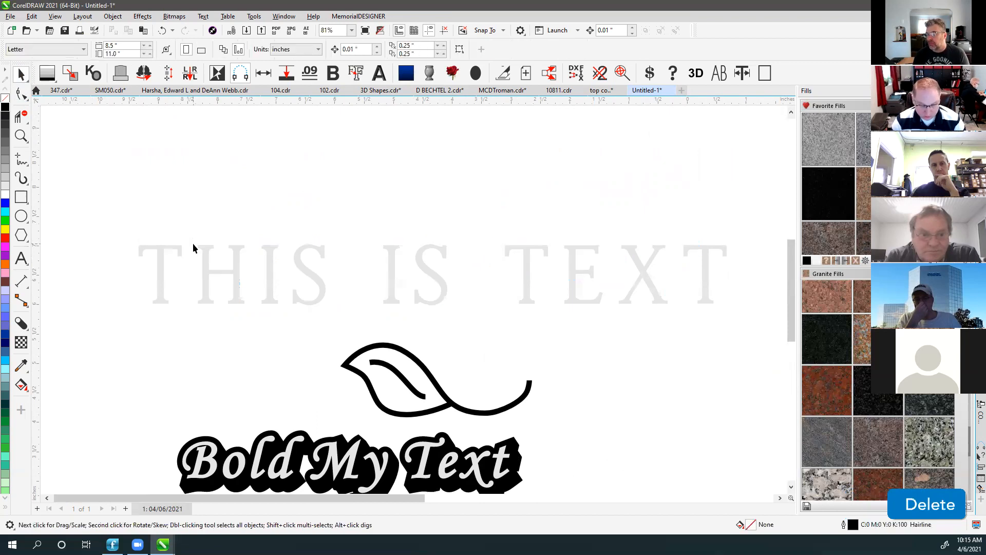
pyautogui.click(203, 254)
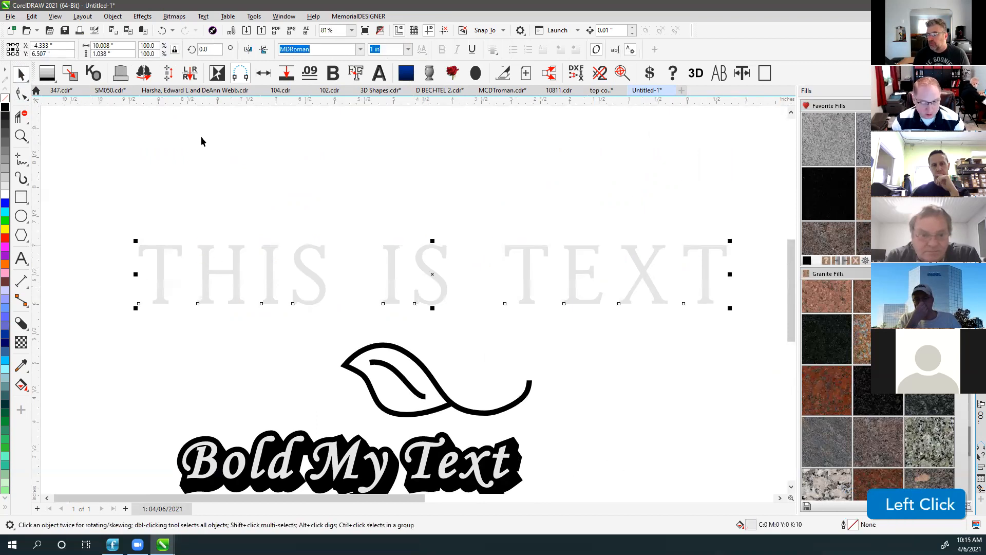
pyautogui.click(360, 74)
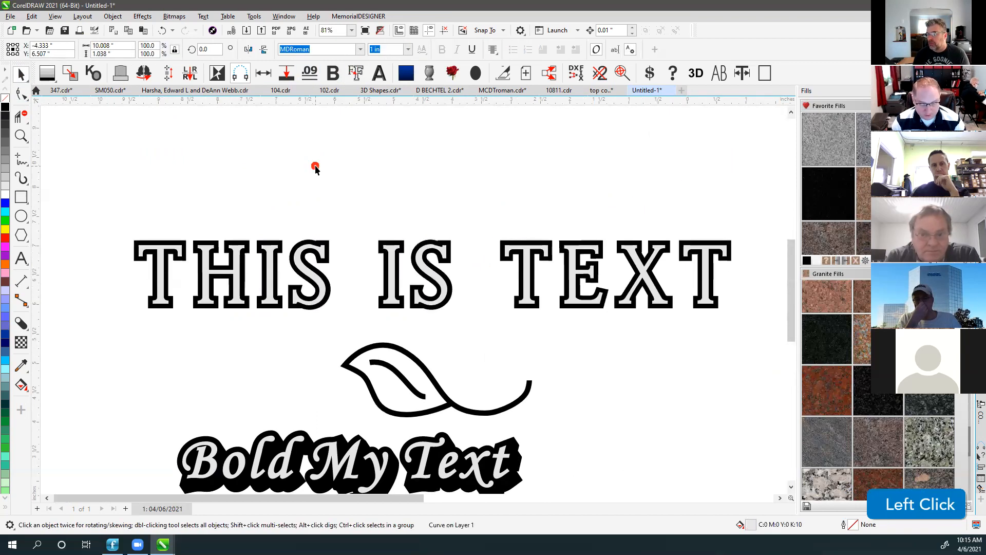
pyautogui.click(315, 170)
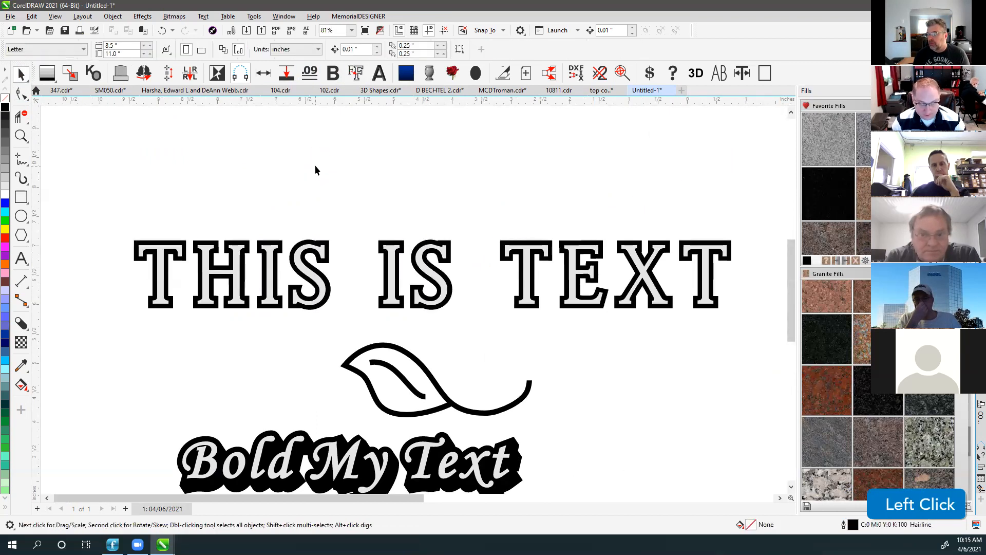
pyautogui.click(306, 245)
pyautogui.press('Delete')
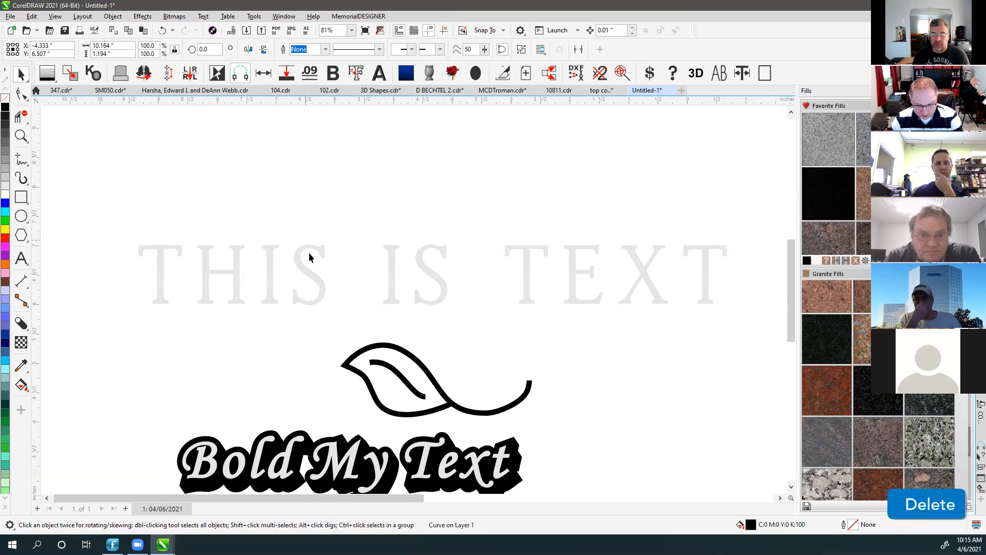
# Add an outside contour around the grey THIS IS TEXT.
pyautogui.click(301, 250)
pyautogui.click(22, 323)
pyautogui.click(59, 342)
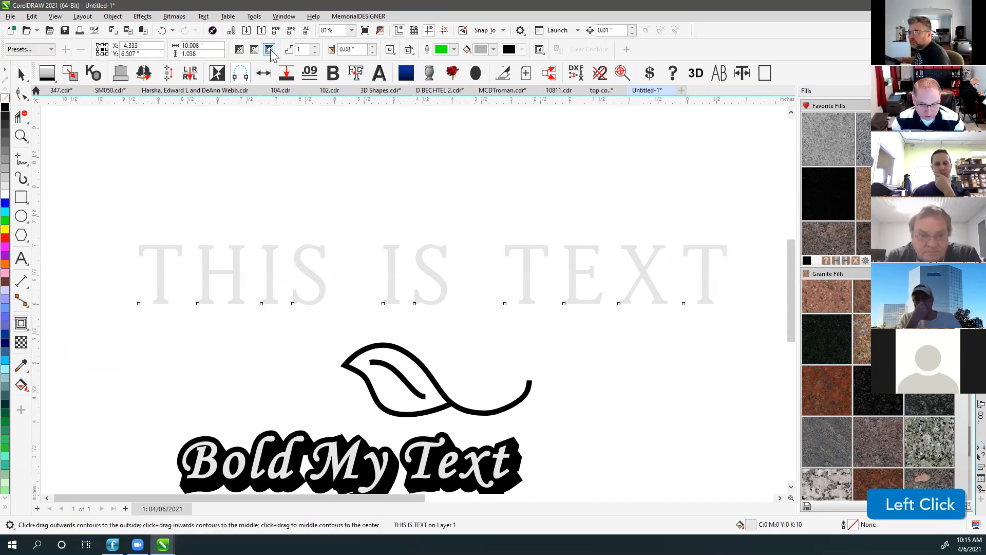
pyautogui.click(269, 50)
pyautogui.click(23, 74)
# Widen the letter spacing of THIS IS TEXT with the Shape tool handle.
pyautogui.click(21, 93)
pyautogui.moveTo(731, 309); pyautogui.dragTo(598, 310)
pyautogui.moveTo(687, 310); pyautogui.dragTo(801, 311)
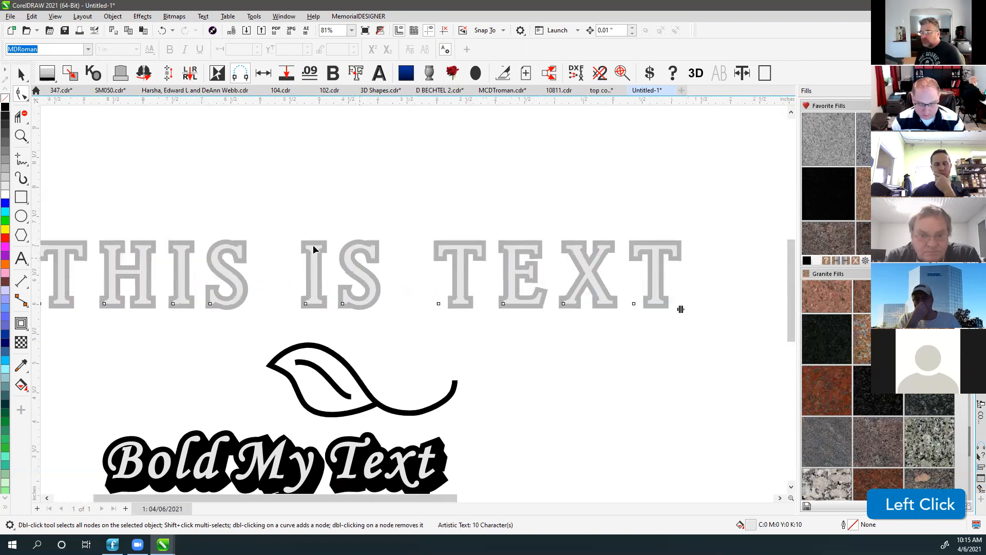
# Clear the contour from THIS IS TEXT after briefly trying the Frosted Outline contour.
pyautogui.click(208, 140)
pyautogui.press('F4')
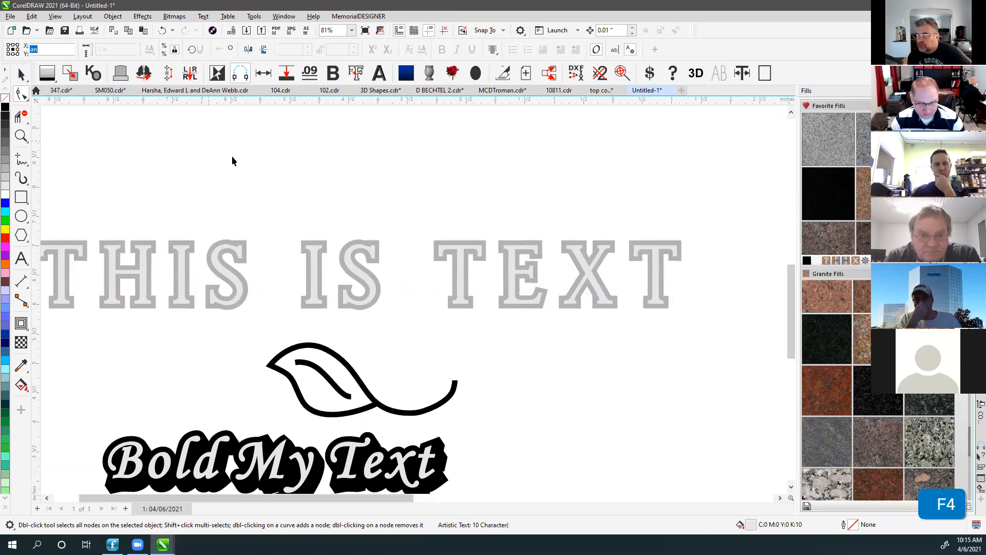
pyautogui.click(267, 156)
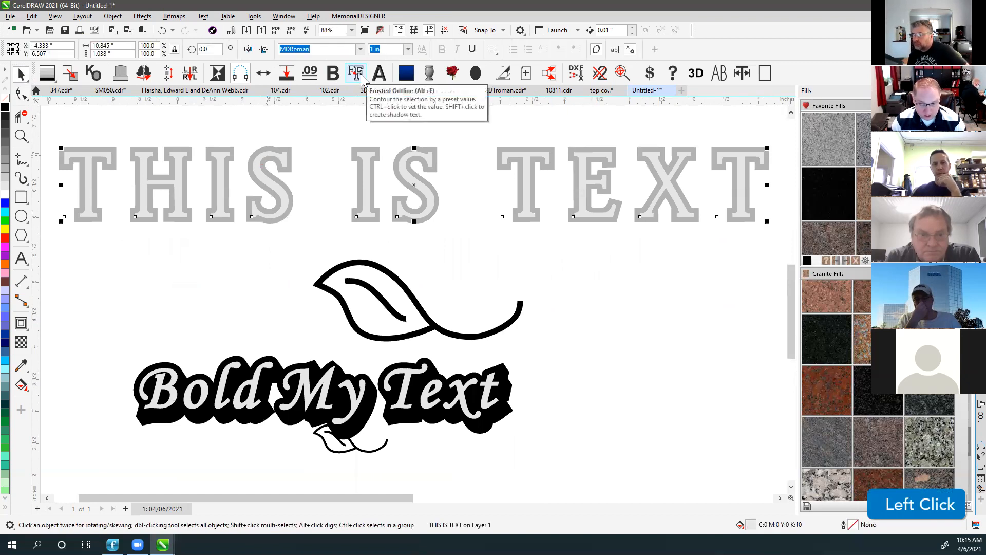
pyautogui.click(360, 75)
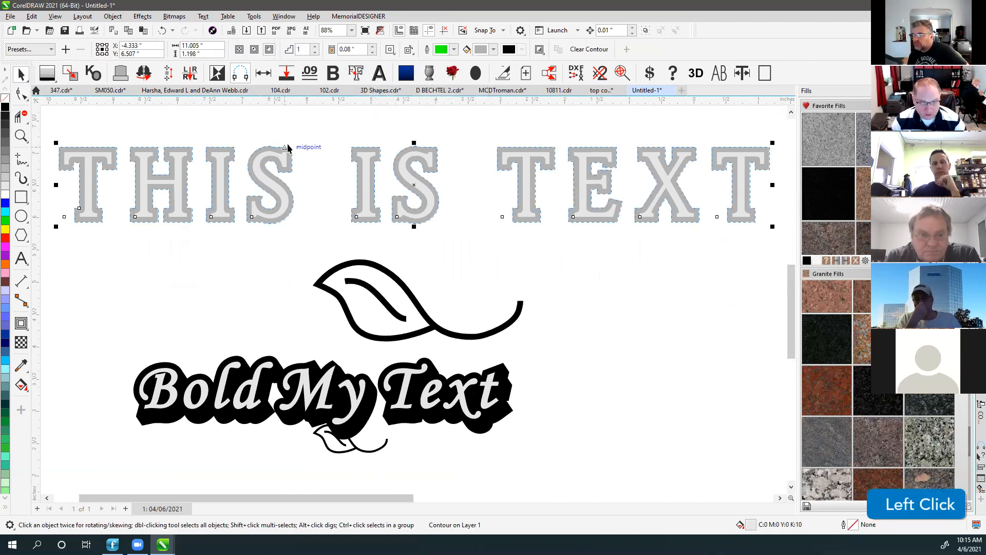
pyautogui.click(596, 49)
# Fill THIS IS TEXT with solid black from the palette.
pyautogui.click(334, 128)
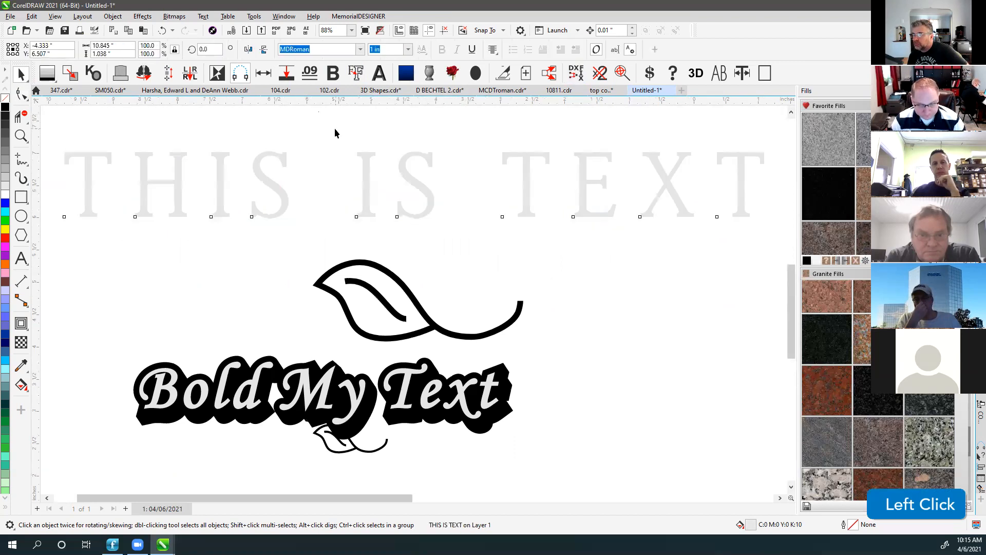
pyautogui.press('F4')
pyautogui.click(367, 154)
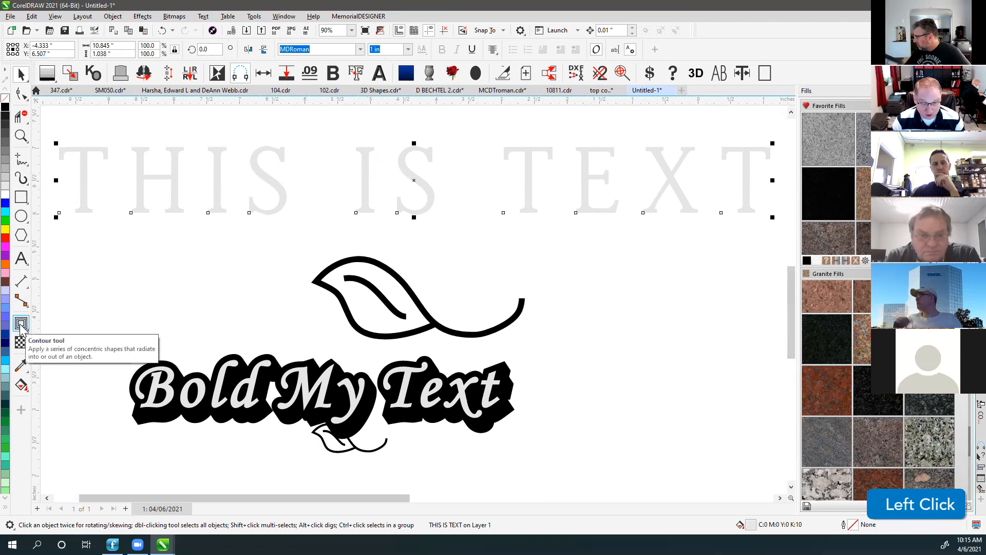
pyautogui.click(5, 106)
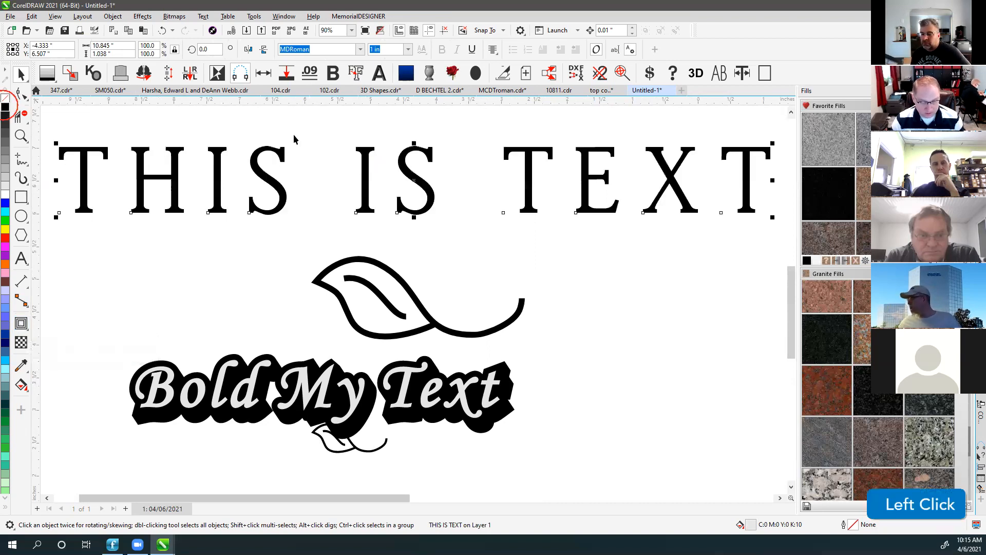
pyautogui.click(296, 135)
pyautogui.scroll(-2, 413, 303)
pyautogui.scroll(-2, 413, 303)
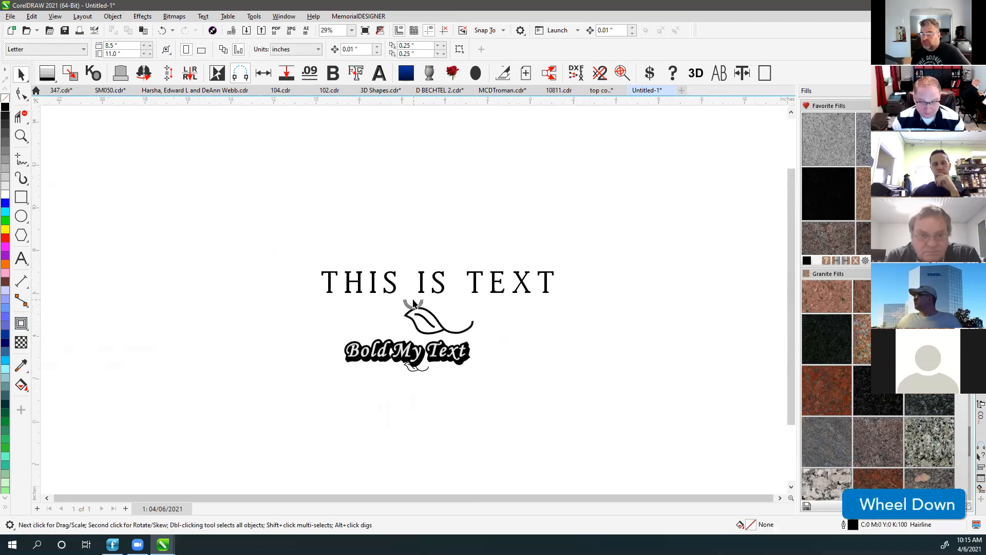
pyautogui.click(21, 197)
pyautogui.moveTo(222, 321); pyautogui.dragTo(134, 169)
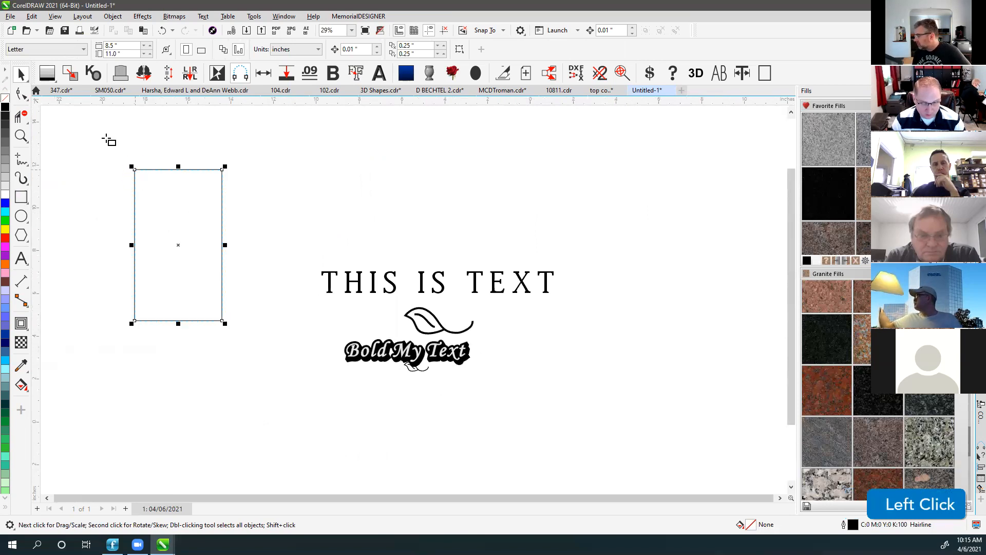
pyautogui.click(377, 75)
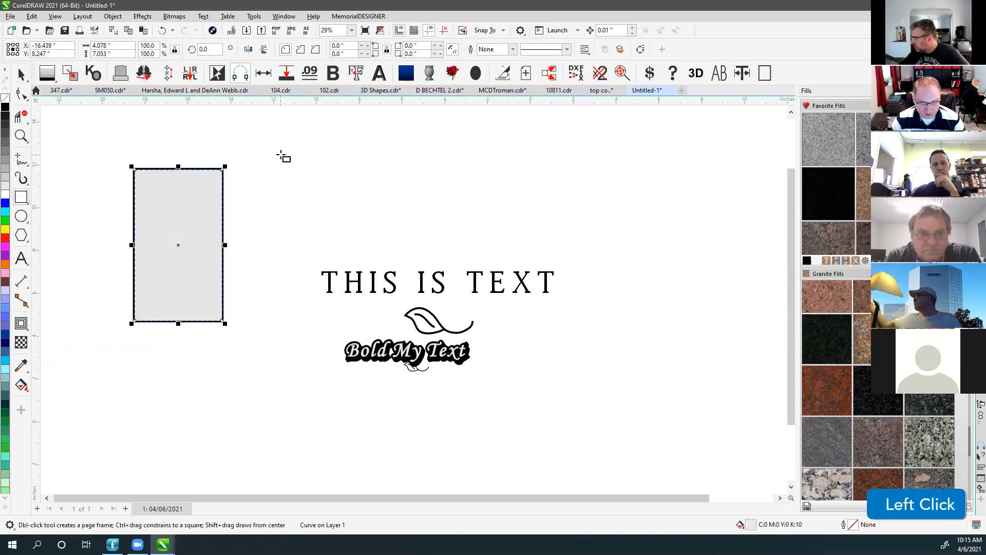
pyautogui.click(24, 74)
pyautogui.click(218, 144)
pyautogui.moveTo(223, 342); pyautogui.dragTo(258, 370)
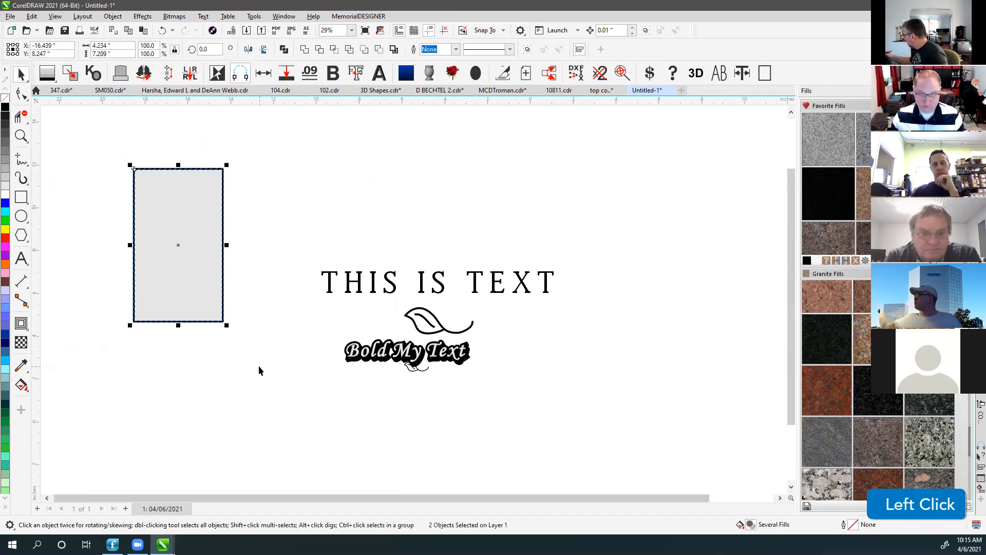
pyautogui.press('Delete')
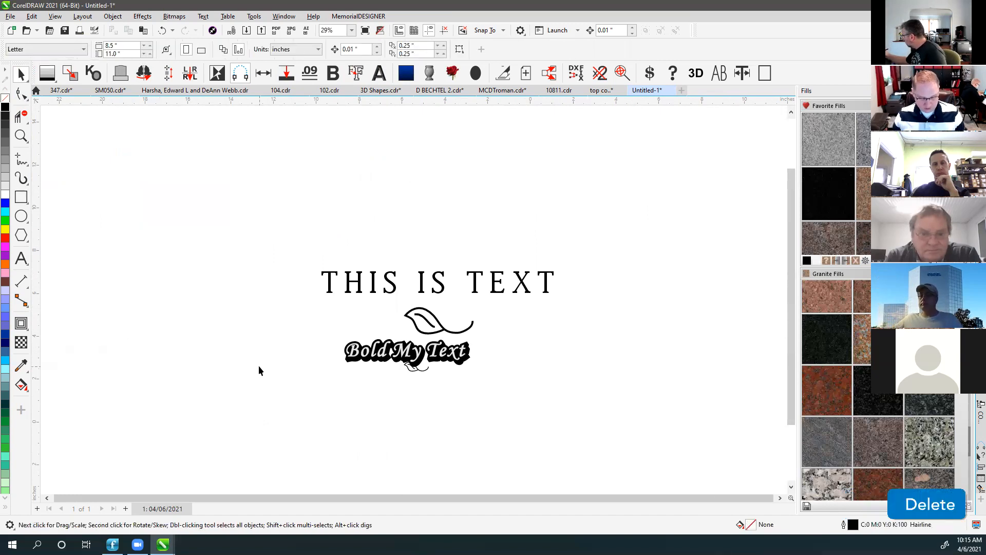
pyautogui.press('F4')
pyautogui.click(351, 130)
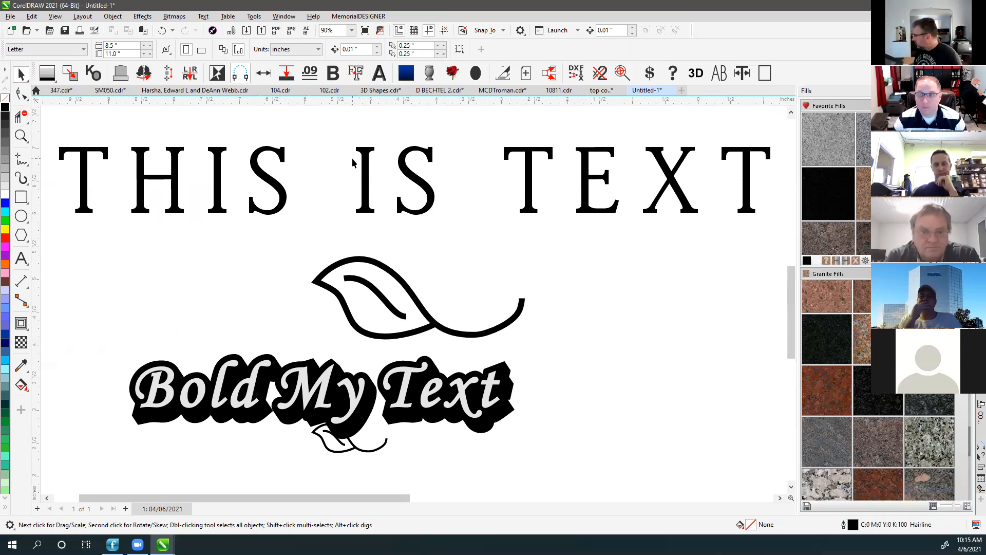
pyautogui.click(342, 136)
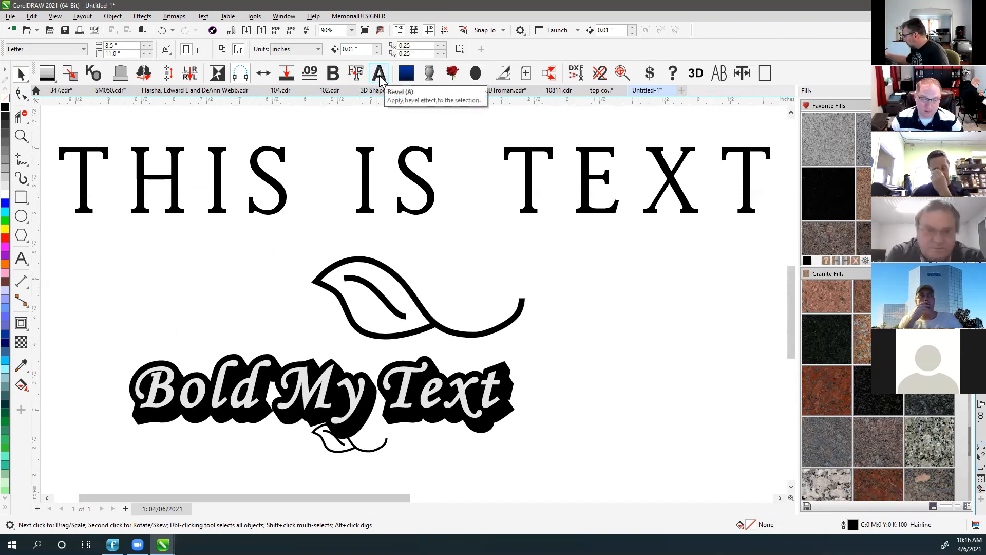
pyautogui.click(382, 131)
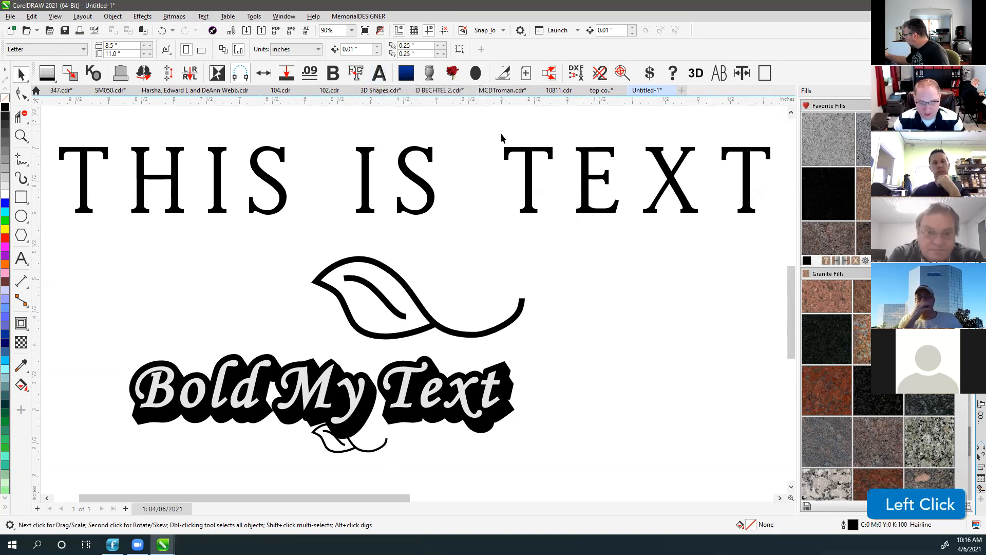
pyautogui.scroll(-5, 379, 203)
pyautogui.moveTo(284, 255); pyautogui.dragTo(636, 448)
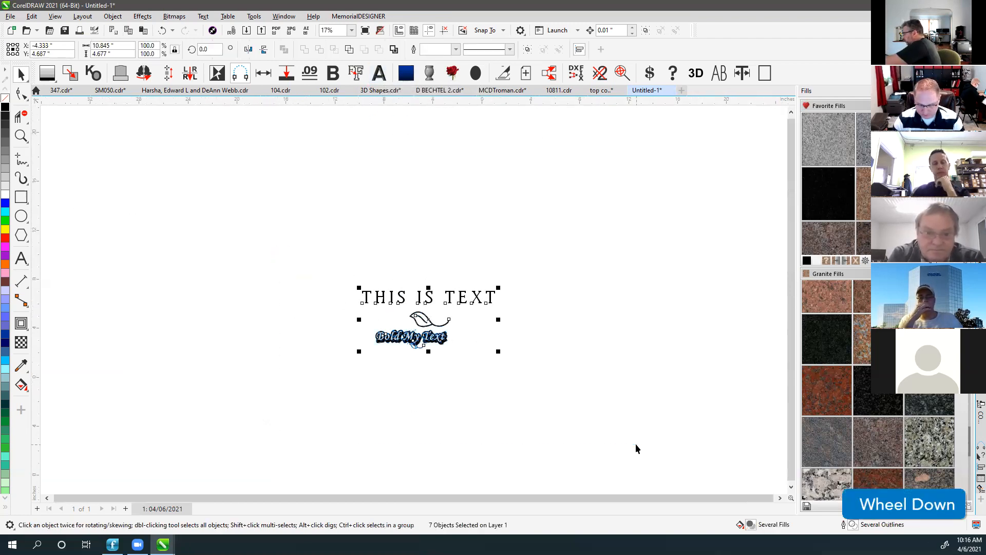
# Delete the sample objects and draw a rectangle sized 24 by 12 inches.
pyautogui.press('Delete')
pyautogui.moveTo(233, 218); pyautogui.dragTo(632, 431)
pyautogui.moveTo(126, 44); pyautogui.dragTo(49, 51)
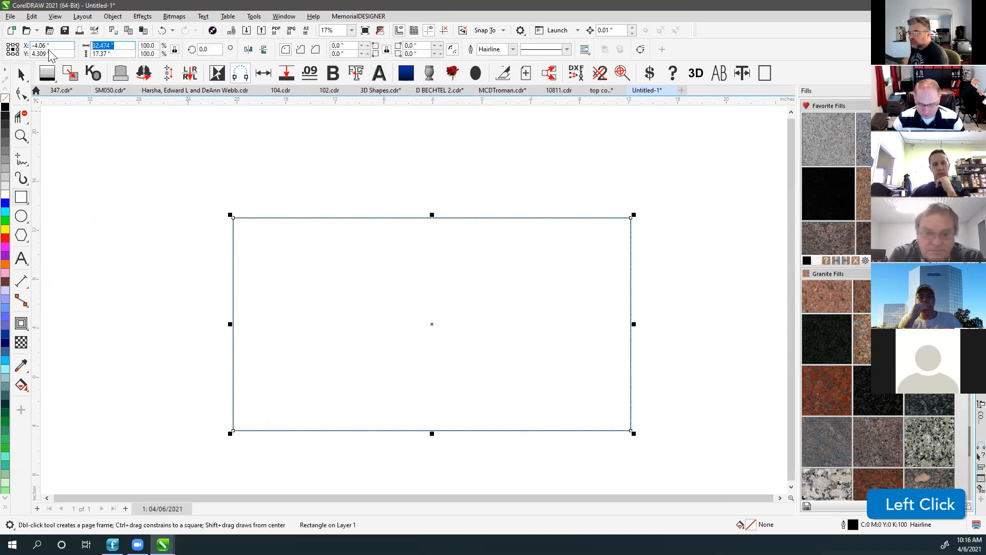
pyautogui.write('24')
pyautogui.press('Tab')
pyautogui.write('12')
pyautogui.press('Return')
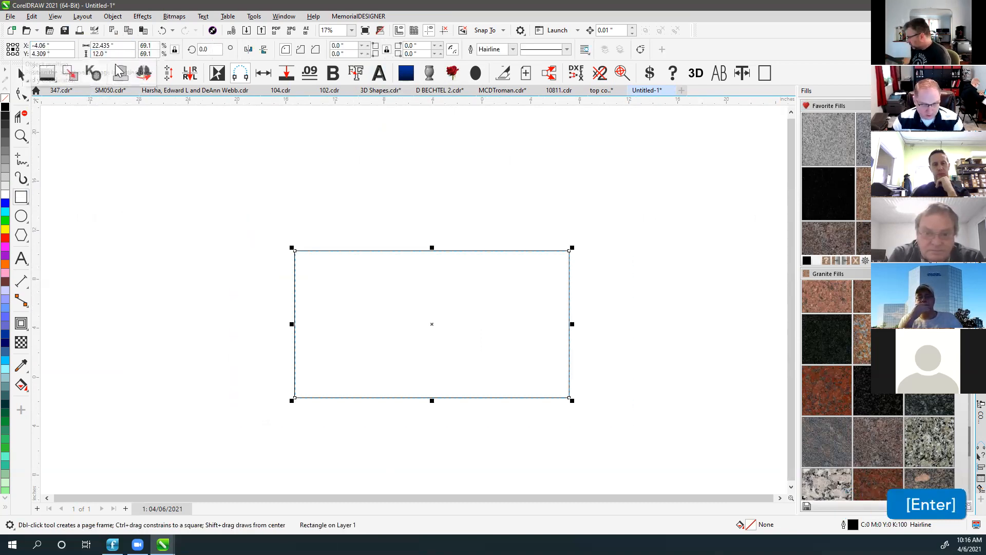
pyautogui.click(120, 48)
pyautogui.moveTo(120, 48); pyautogui.dragTo(38, 54)
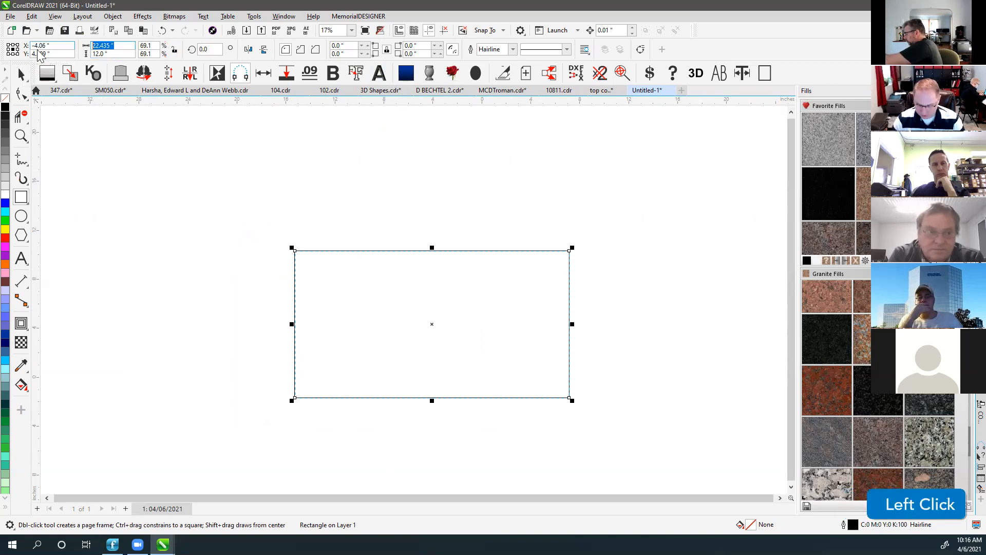
pyautogui.write('24')
pyautogui.press('Return')
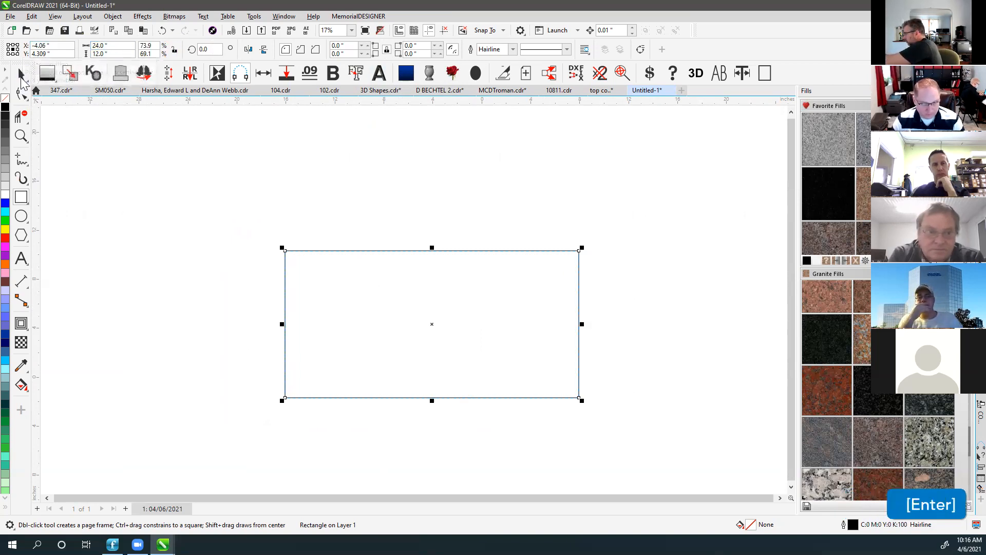
# Fill the rectangle light gray with no outline and zoom to it.
pyautogui.click(21, 74)
pyautogui.click(5, 189)
pyautogui.rightClick(5, 98)
pyautogui.hotkey('shift', 'F2')
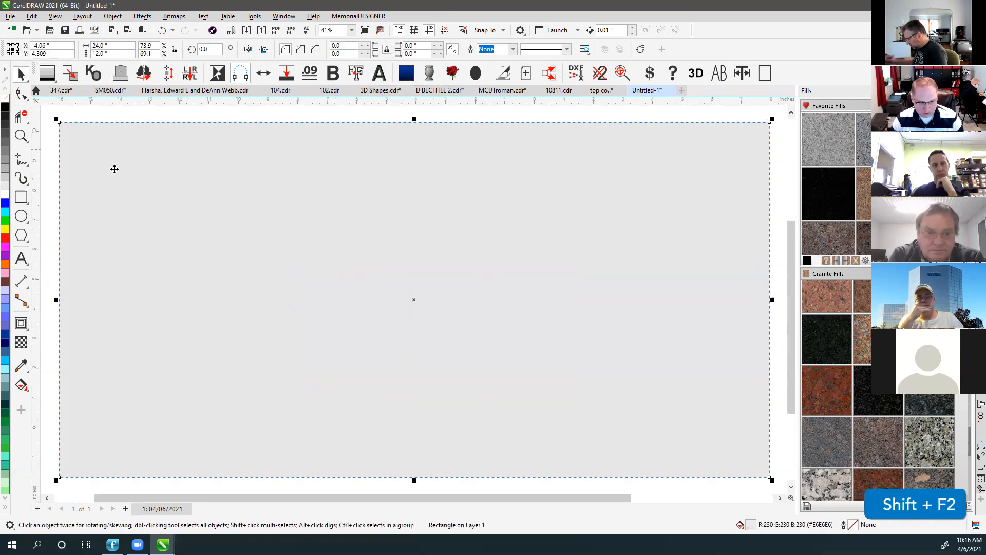
pyautogui.click(21, 259)
pyautogui.click(281, 242)
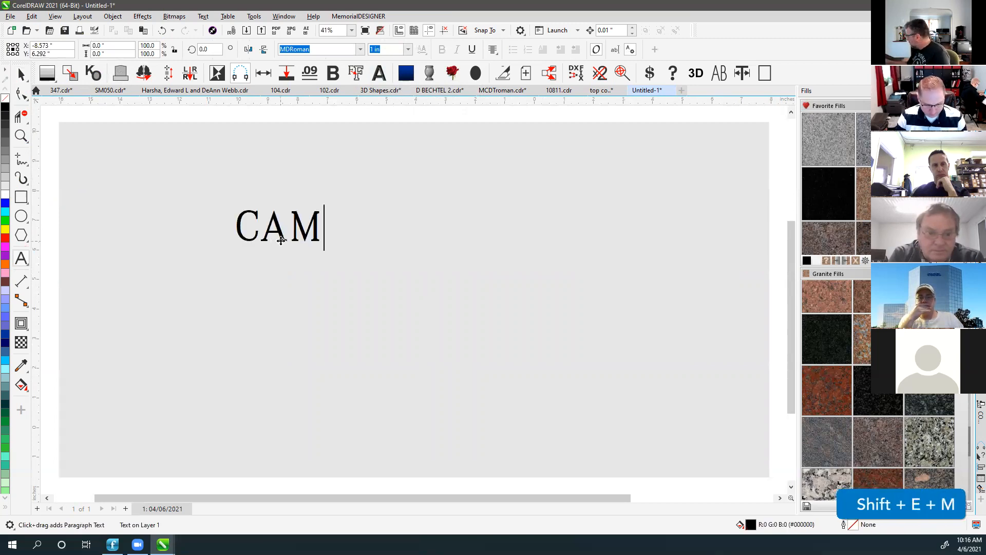
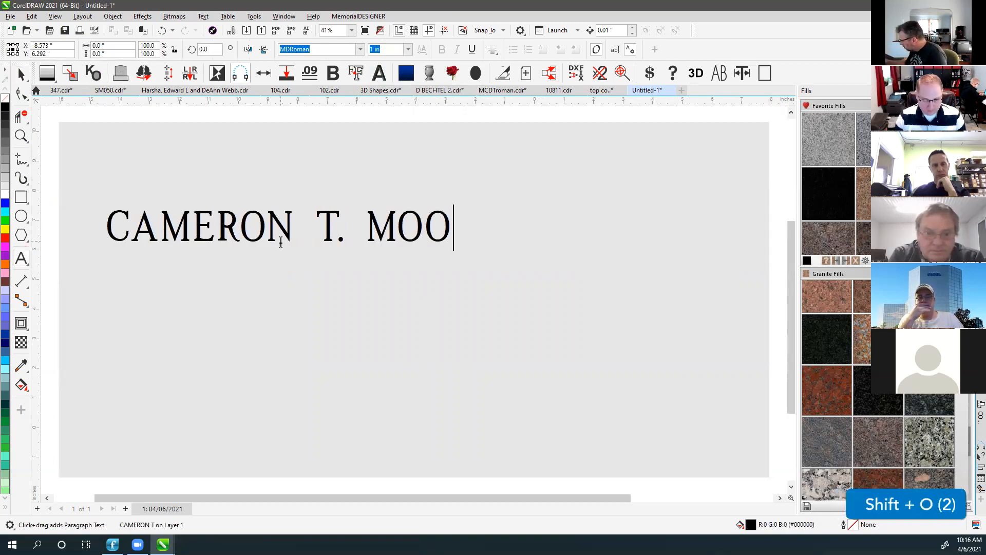
pyautogui.click(21, 77)
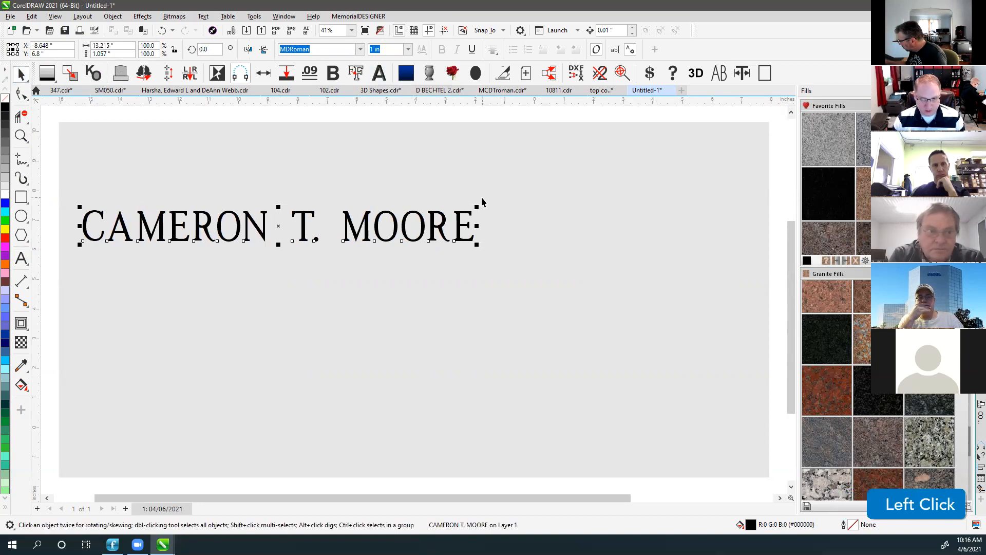
pyautogui.moveTo(478, 205); pyautogui.dragTo(694, 178)
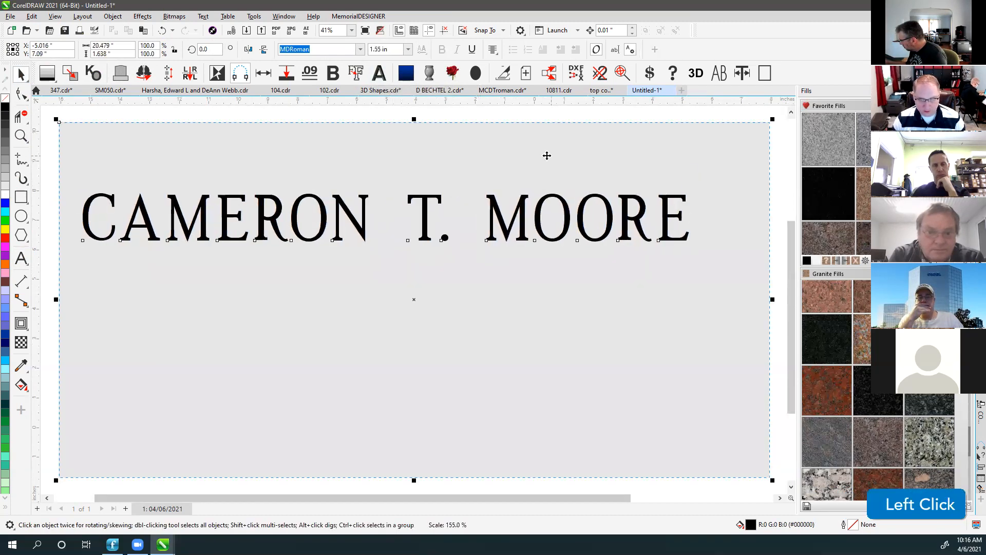
pyautogui.press('c')
pyautogui.click(323, 117)
pyautogui.click(308, 198)
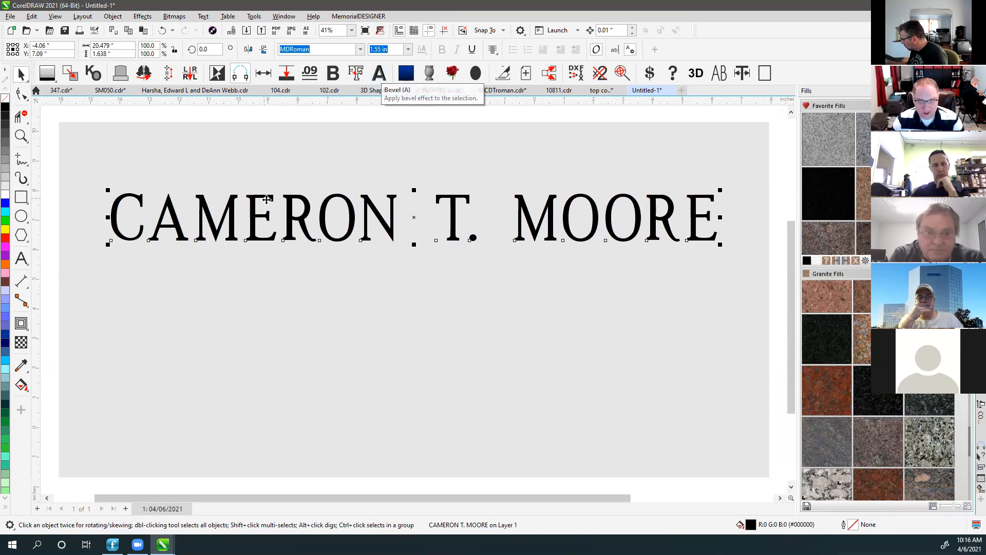
# Apply the MemorialDESIGNER Bevel (A) to the name and zoom in on the letters to inspect it.
pyautogui.click(379, 75)
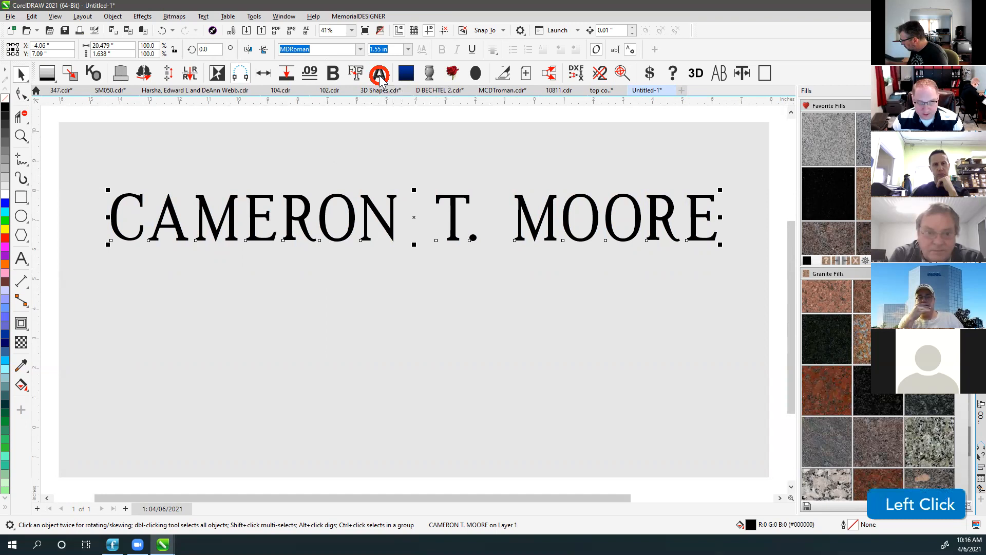
pyautogui.click(21, 136)
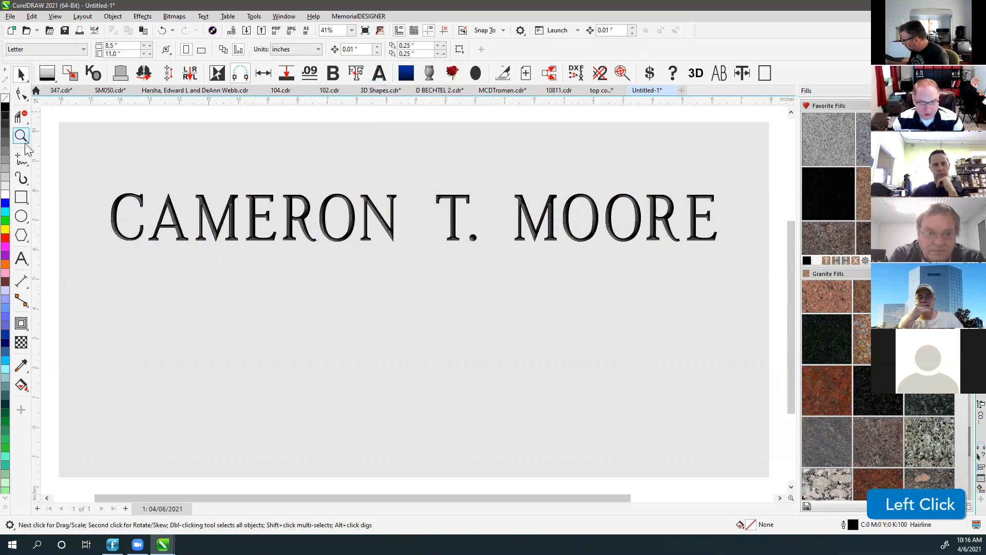
pyautogui.moveTo(177, 182); pyautogui.dragTo(267, 246)
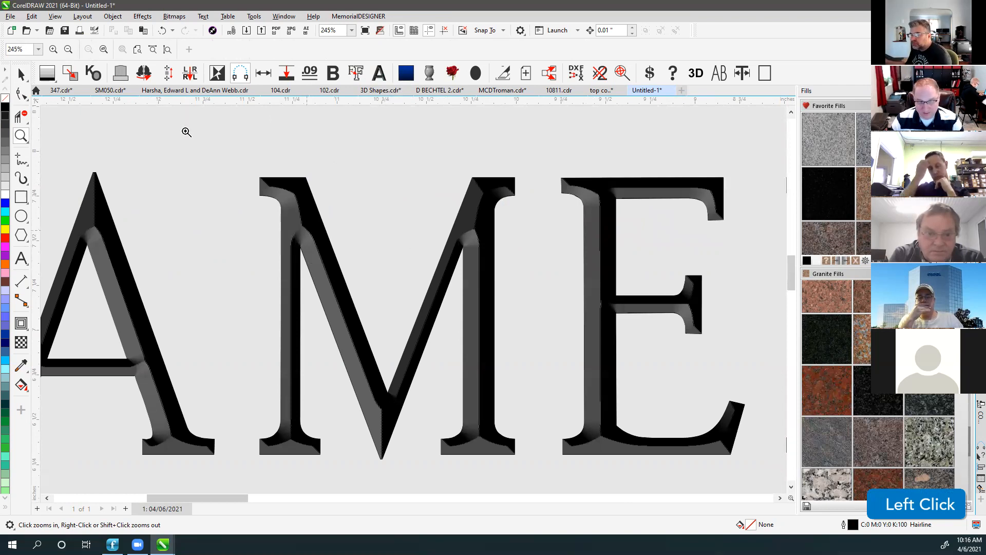
pyautogui.click(21, 75)
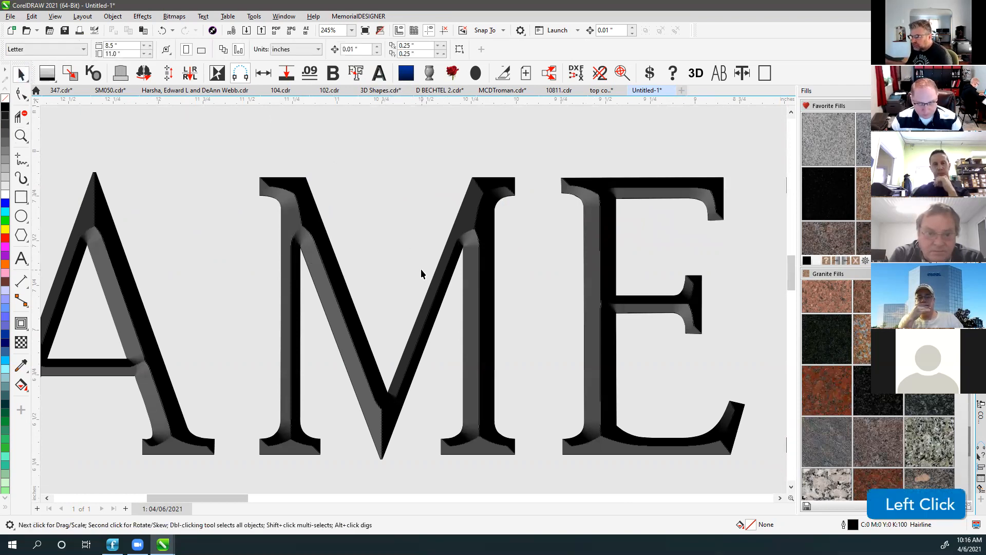
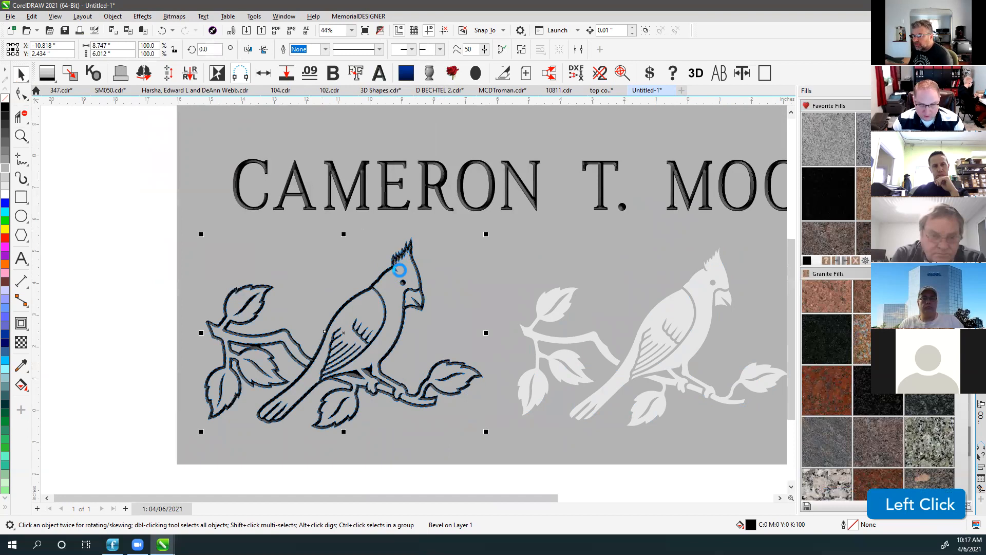
# Duplicate the beveled cardinal above the name, then delete the copy.
pyautogui.click(401, 261)
pyautogui.moveTo(405, 255); pyautogui.dragTo(291, 172)
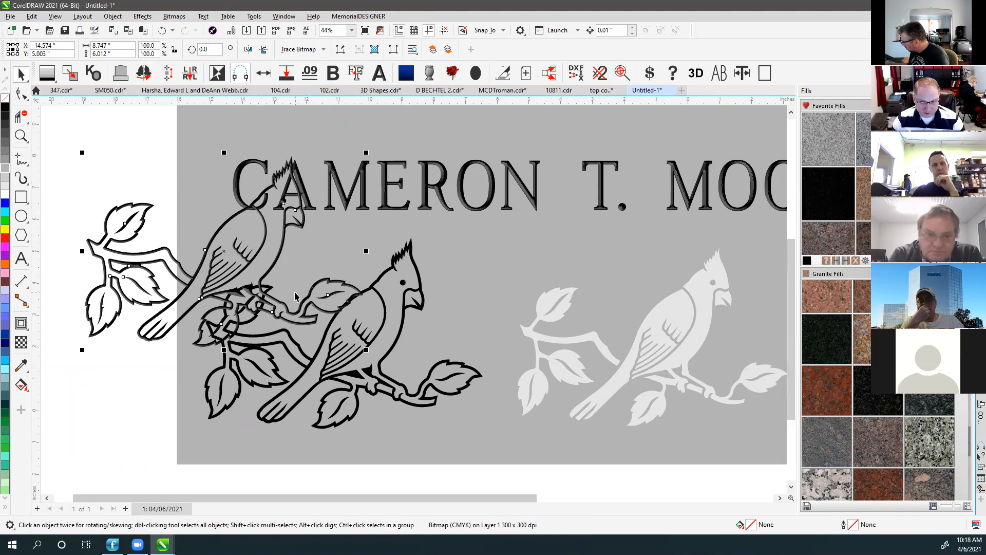
pyautogui.press('Delete')
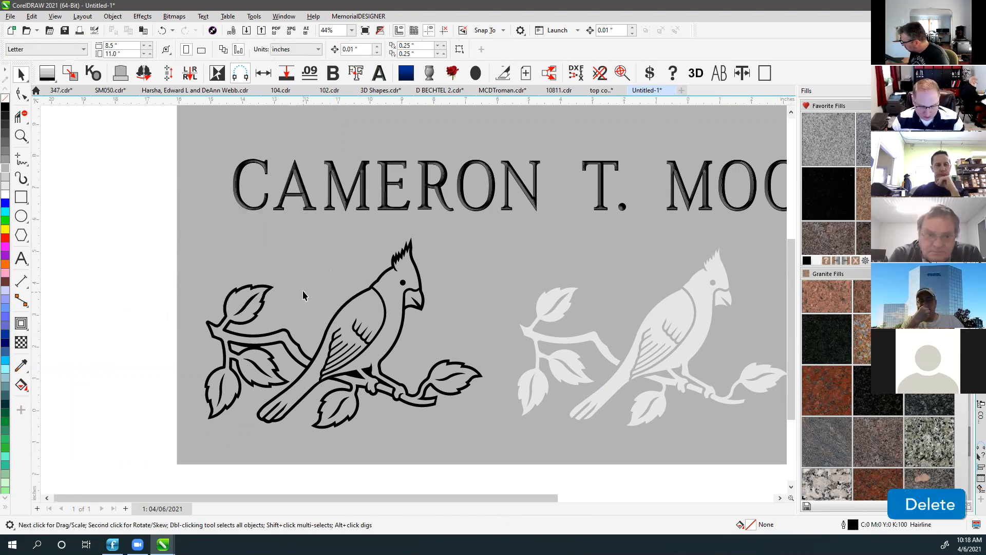
# Break the cardinal apart, combine its inner pieces, fill them light grey and bring them to front.
pyautogui.click(269, 289)
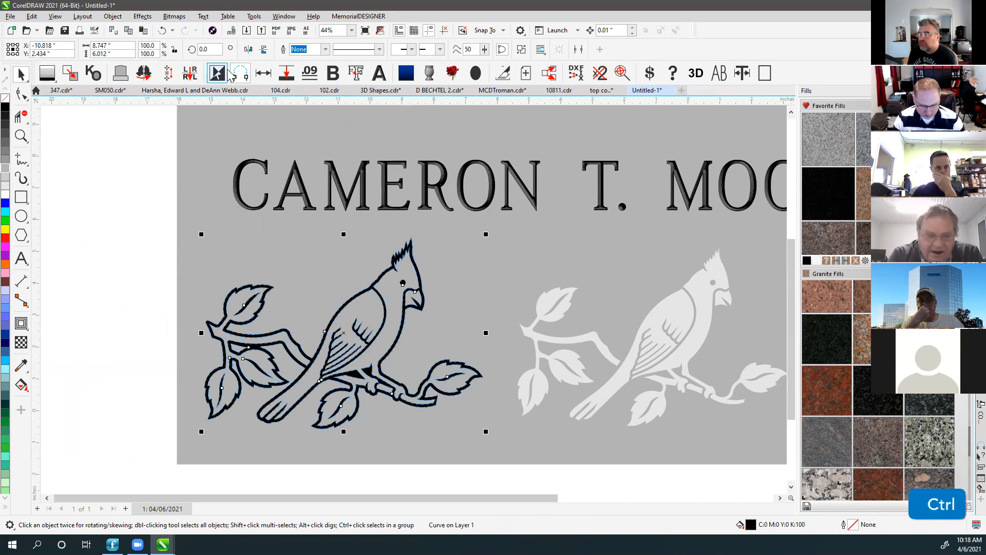
pyautogui.hotkey('ctrl', 'k')
pyautogui.scroll(2, 282, 286)
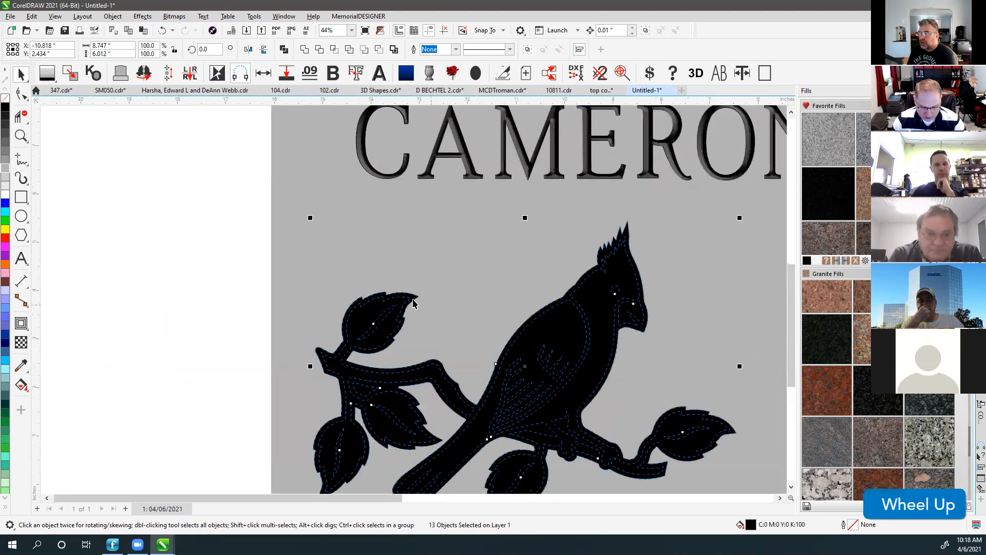
pyautogui.keyDown('shift'); pyautogui.click(391, 287); pyautogui.keyUp('shift')
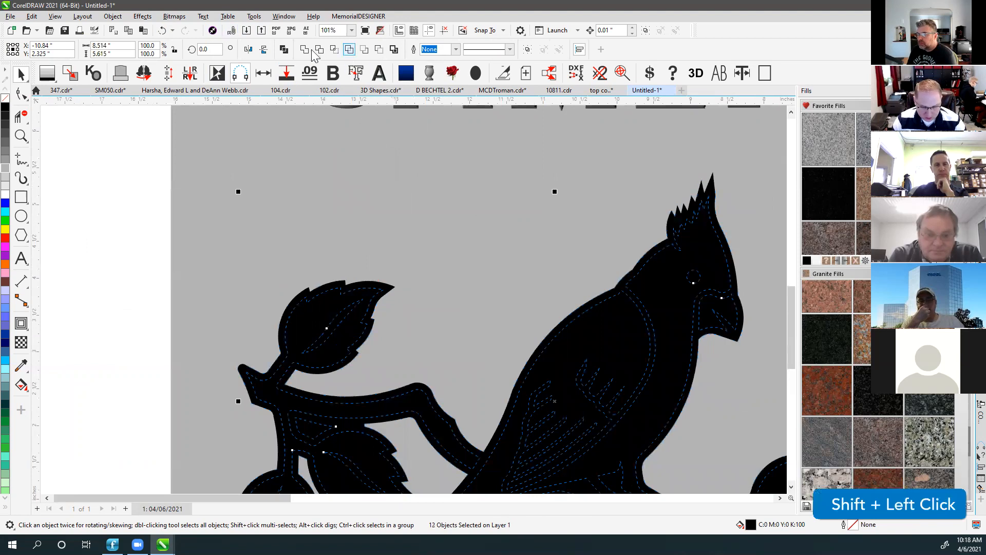
pyautogui.click(287, 52)
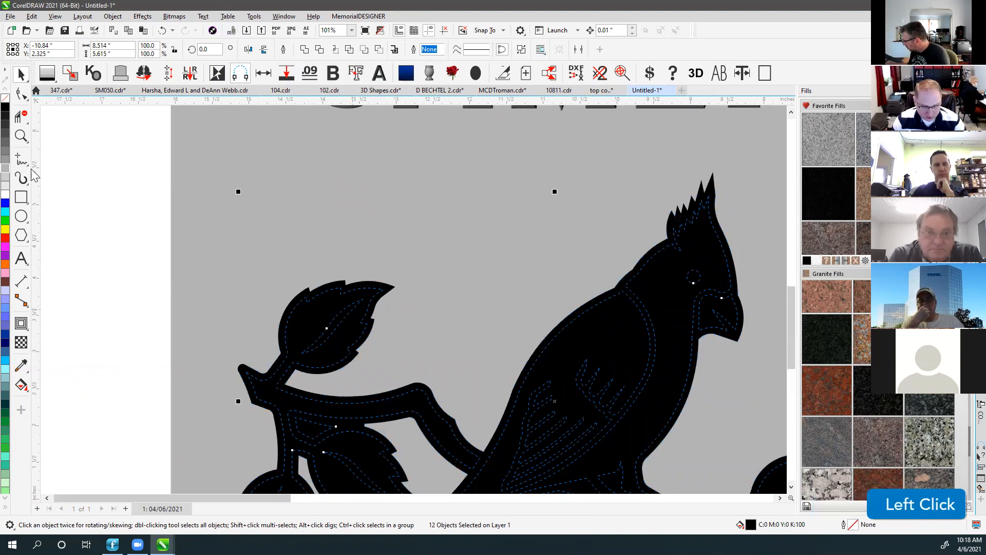
pyautogui.click(5, 187)
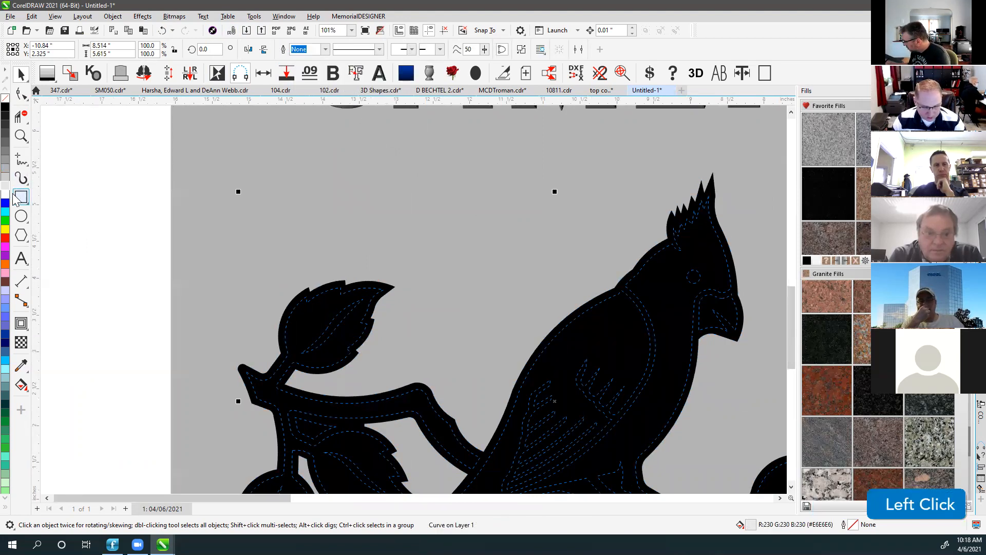
pyautogui.hotkey('shift', 'pageup')
# Inspect the light grey curve by shifting it up, then undo the move.
pyautogui.click(133, 278)
pyautogui.click(379, 287)
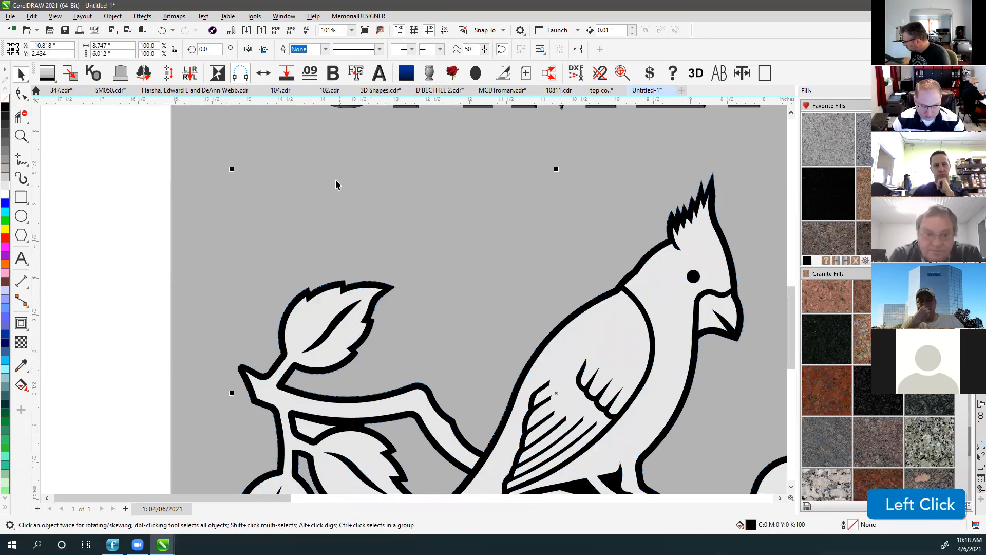
pyautogui.moveTo(362, 282); pyautogui.dragTo(346, 222)
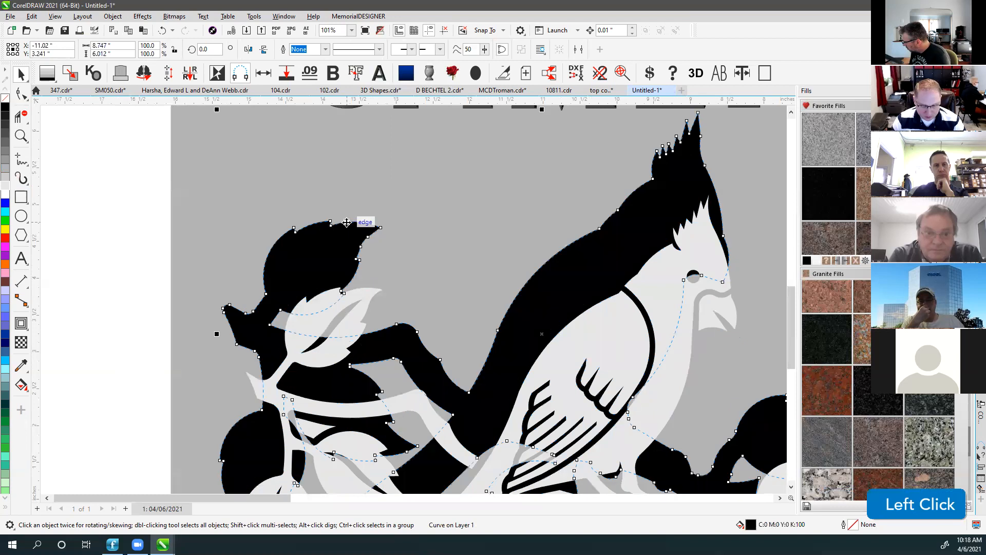
pyautogui.hotkey('ctrl', 'z')
pyautogui.click(380, 75)
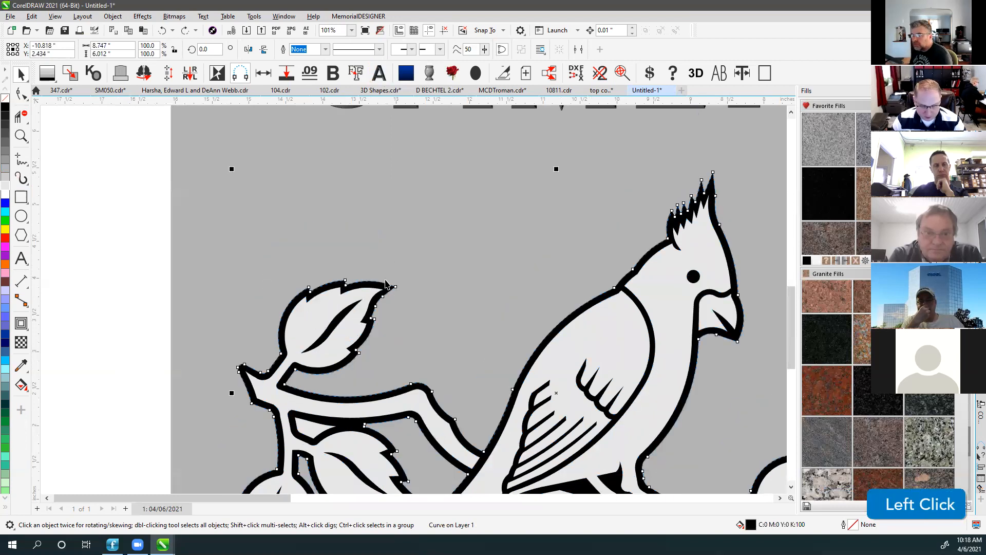
pyautogui.click(164, 310)
pyautogui.scroll(1, 402, 418)
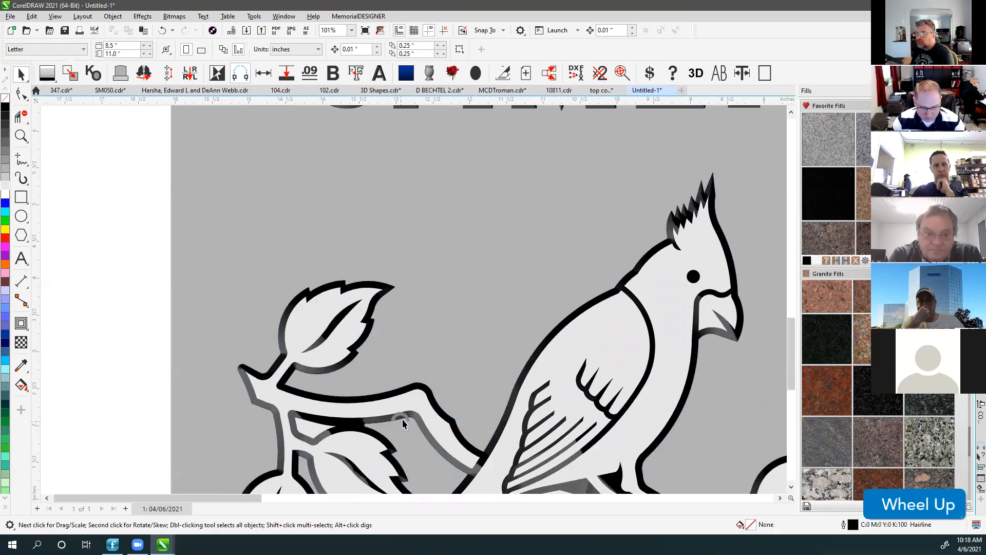
pyautogui.scroll(1, 422, 311)
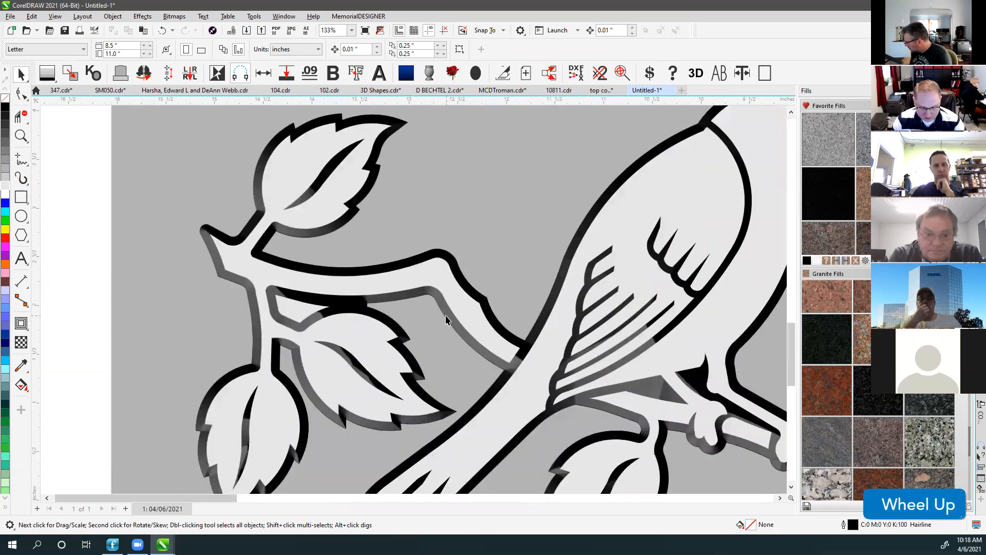
pyautogui.scroll(-1, 559, 316)
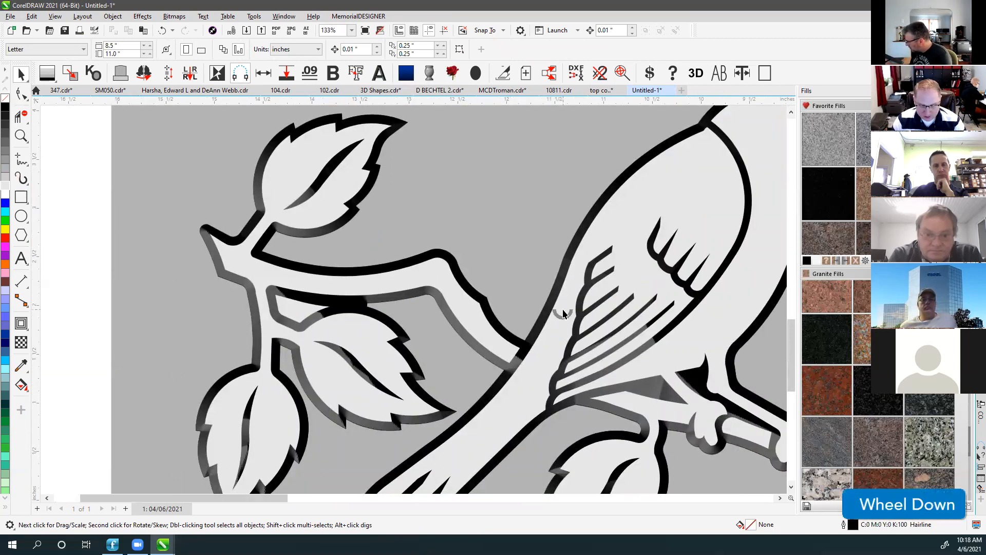
pyautogui.scroll(-1, 426, 227)
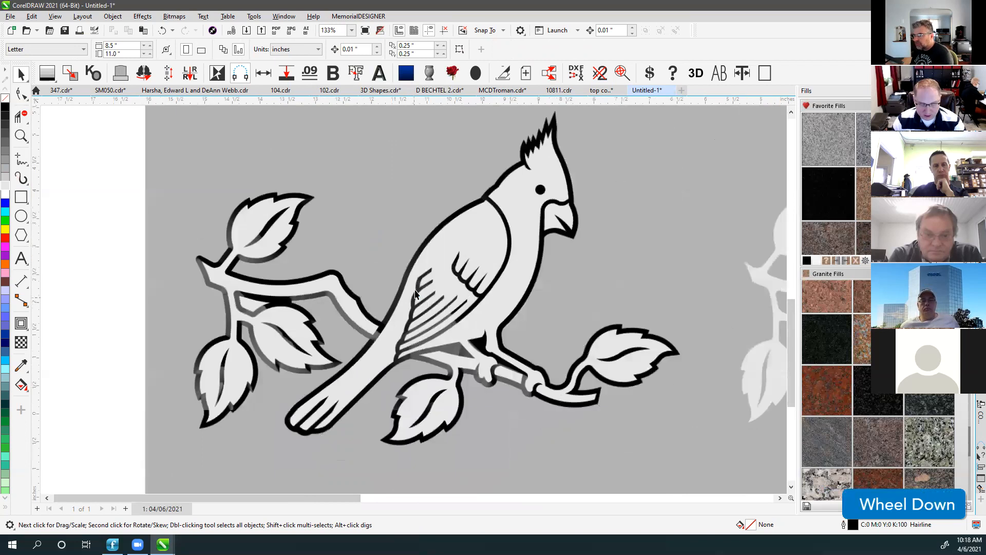
# Pull the light grey curve off the dark shape, undo, and select all cardinal pieces.
pyautogui.click(437, 258)
pyautogui.moveTo(447, 248); pyautogui.dragTo(699, 447)
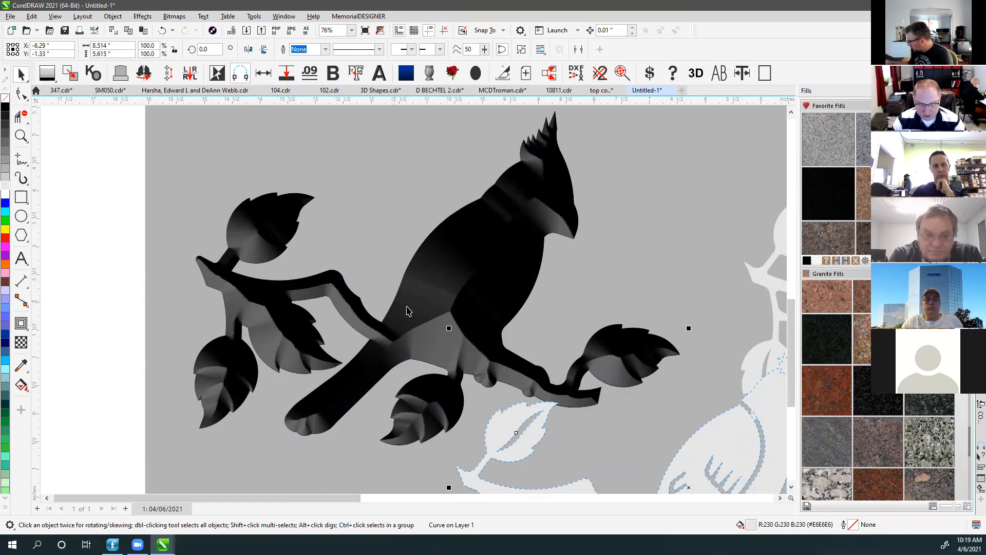
pyautogui.hotkey('ctrl', 'z')
pyautogui.click(473, 176)
pyautogui.click(482, 220)
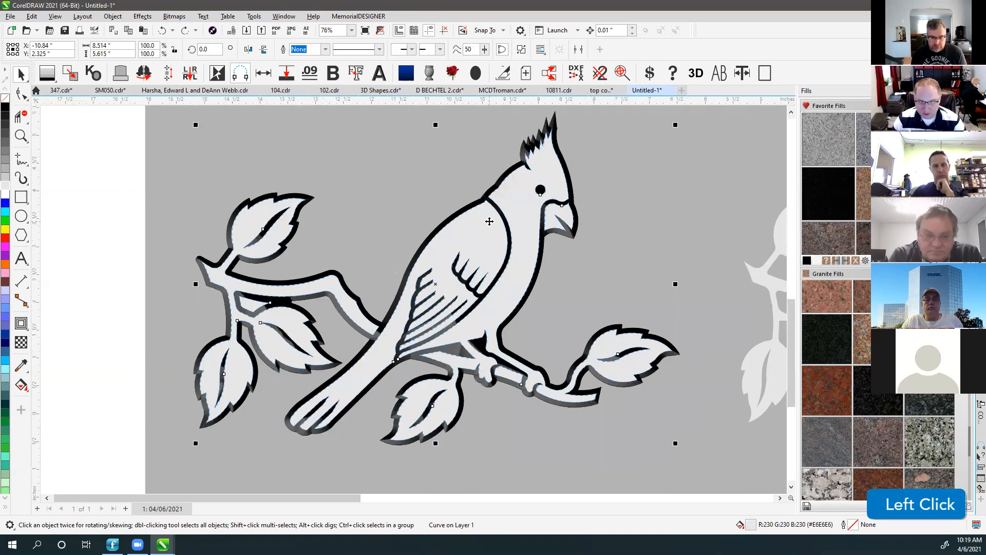
pyautogui.keyDown('shift'); pyautogui.click(502, 174); pyautogui.keyUp('shift')
pyautogui.click(472, 160)
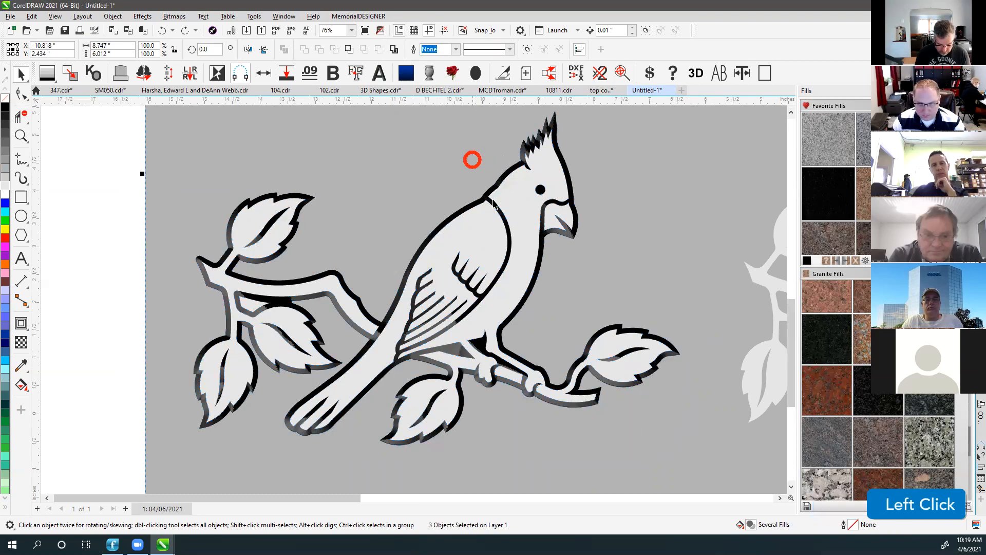
pyautogui.click(493, 203)
# Zoom out to the whole stone and check the faded right-hand cardinal copy.
pyautogui.press('F4')
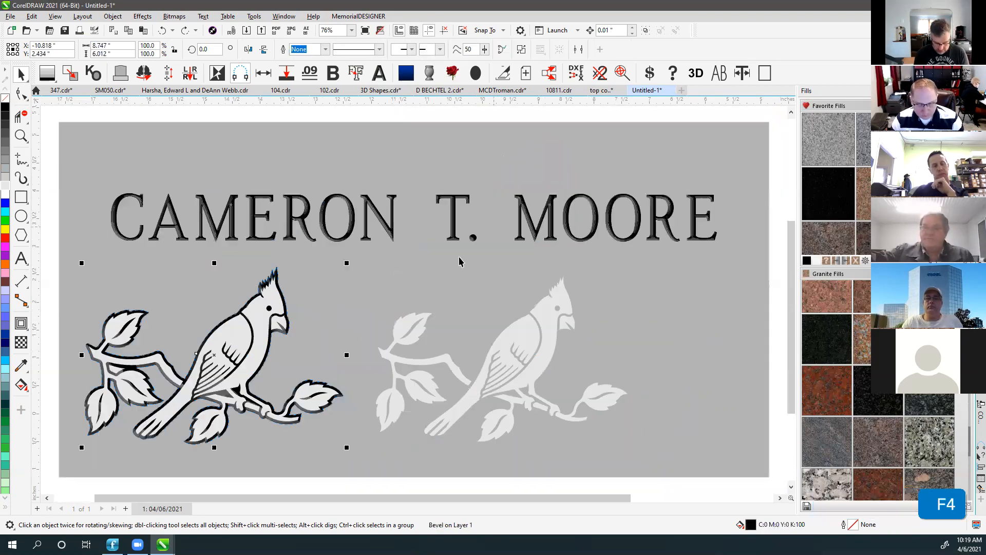
pyautogui.click(335, 114)
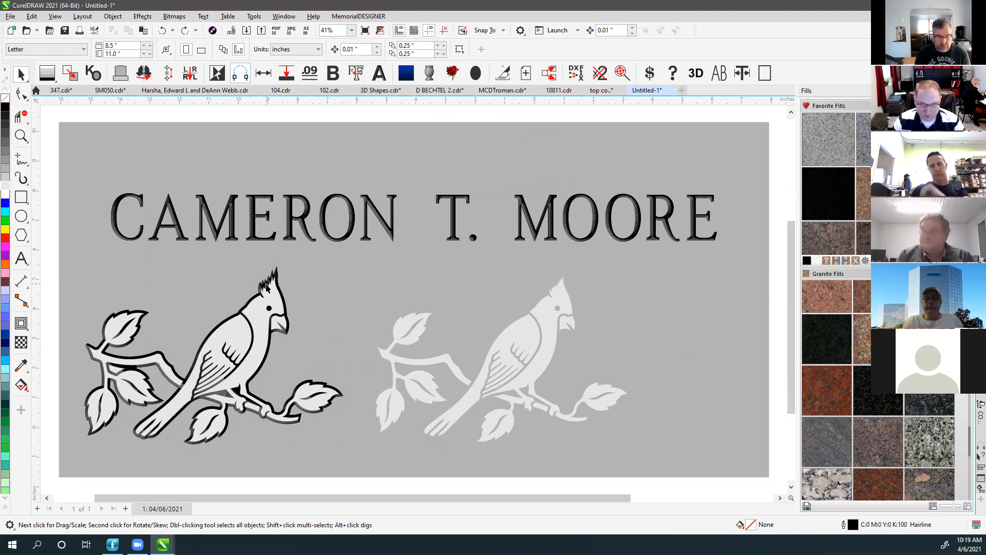
pyautogui.click(404, 323)
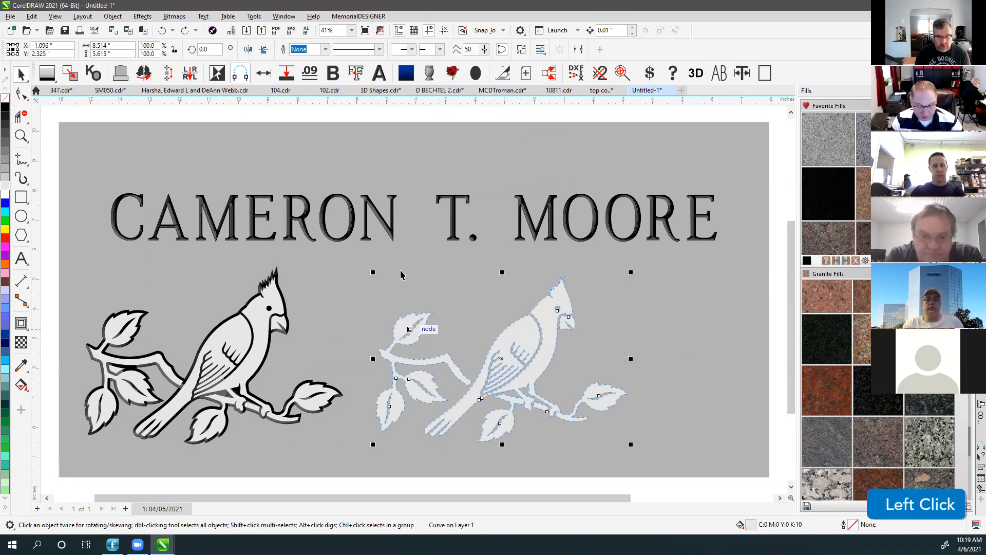
pyautogui.click(246, 119)
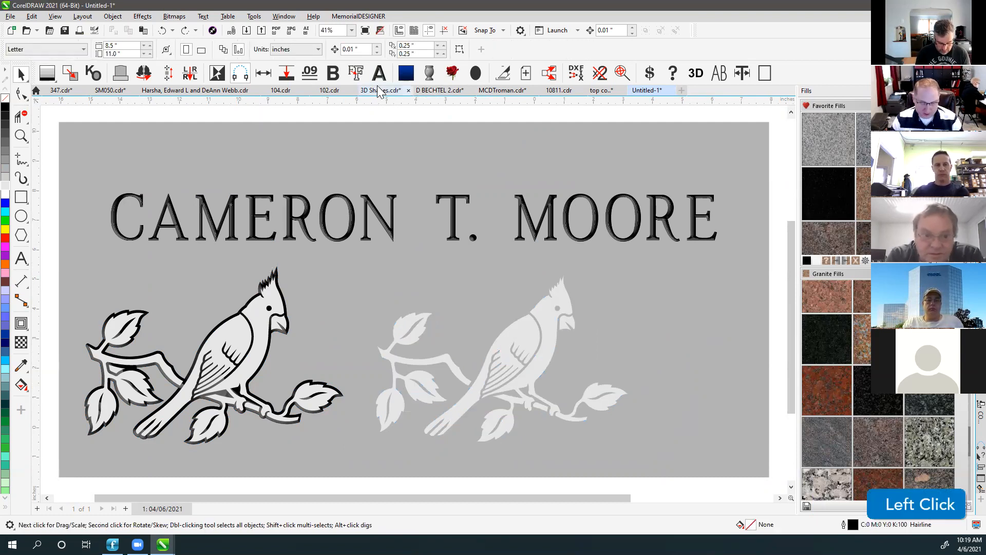
pyautogui.click(366, 118)
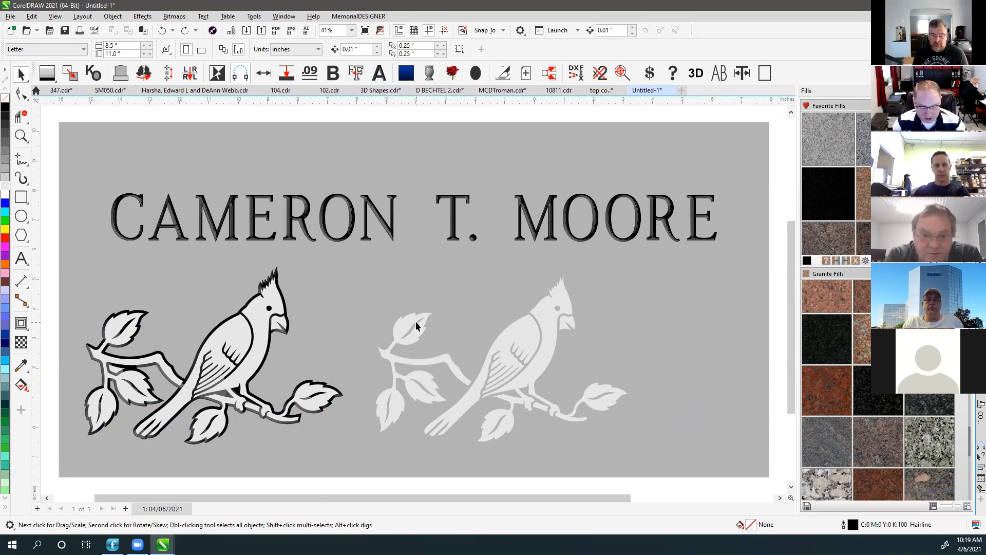
# Undo the fill changes and delete the white-filled cardinal overlay.
pyautogui.hotkey('ctrl', 'z')
pyautogui.hotkey('ctrl', 'z')
pyautogui.hotkey('ctrl', 'z')
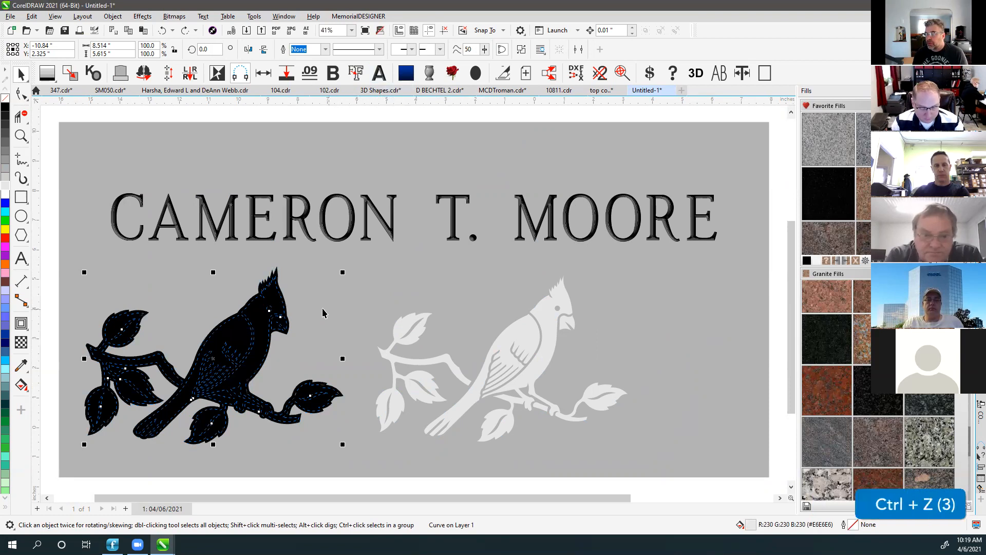
pyautogui.hotkey('ctrl', 'z')
pyautogui.hotkey('ctrl', 'z')
pyautogui.hotkey('ctrl', 'z')
pyautogui.hotkey('ctrl', 'z')
pyautogui.hotkey('ctrl', 'z')
pyautogui.hotkey('ctrl', 'z')
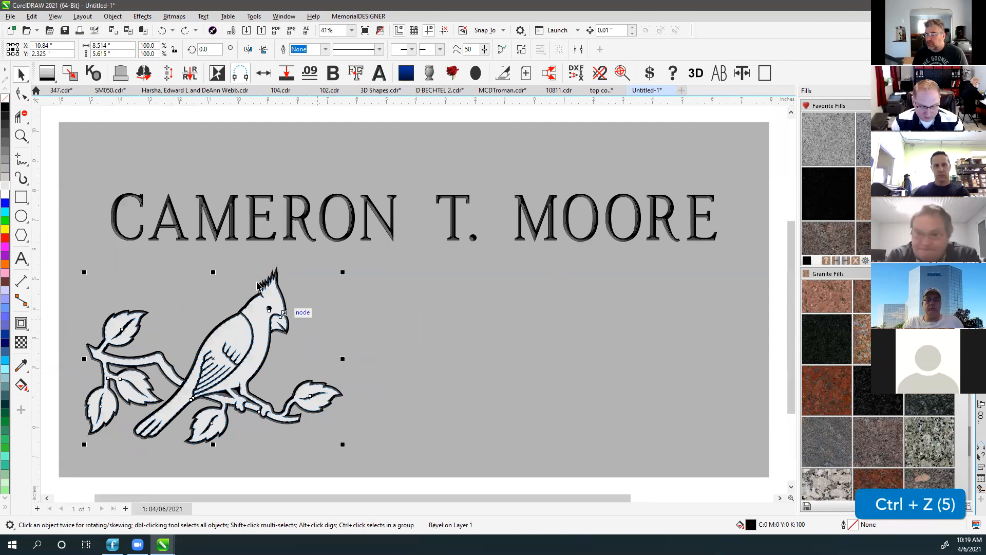
pyautogui.click(149, 161)
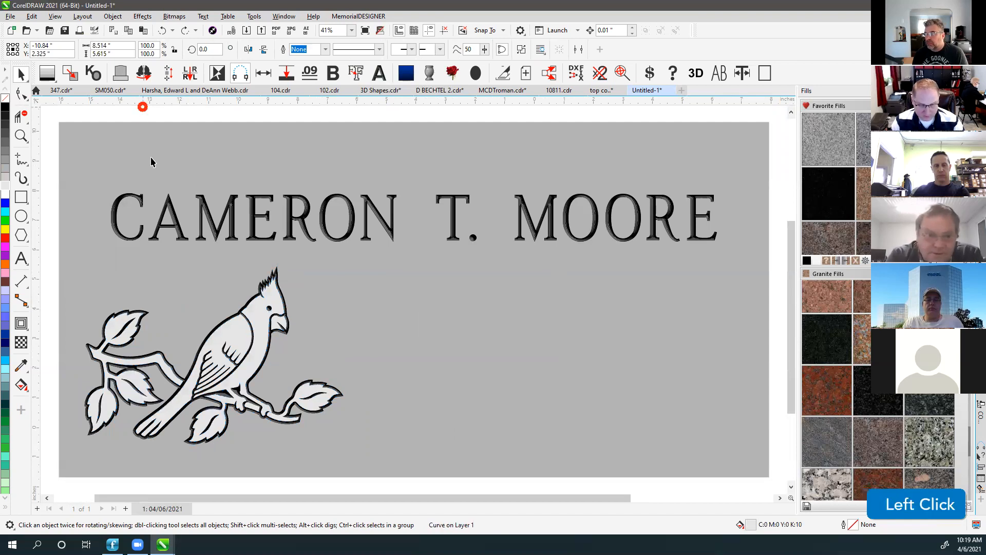
pyautogui.click(260, 320)
pyautogui.press('Delete')
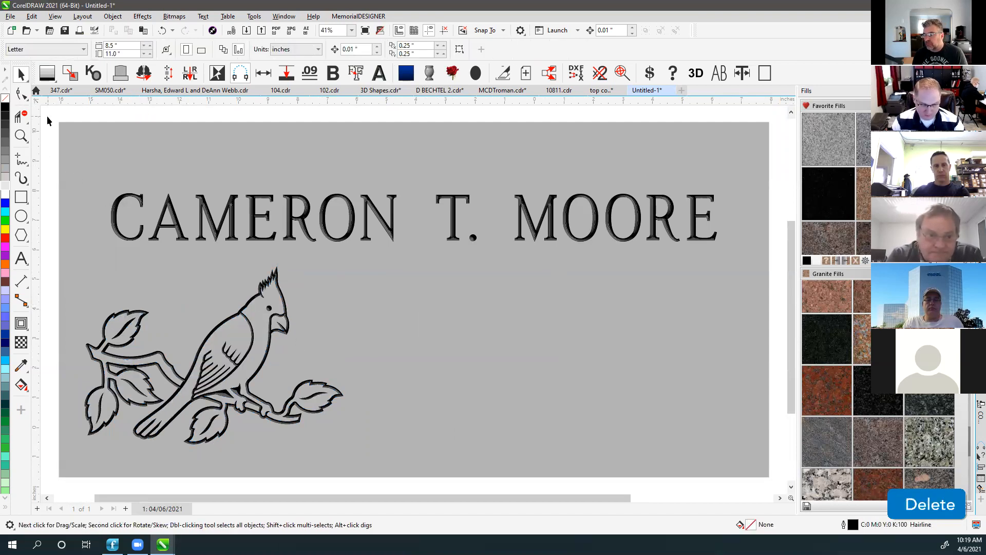
# Turn the whole design into an outline Plot page, then return to page 1 fitted in view.
pyautogui.moveTo(47, 119); pyautogui.dragTo(770, 471)
pyautogui.click(502, 74)
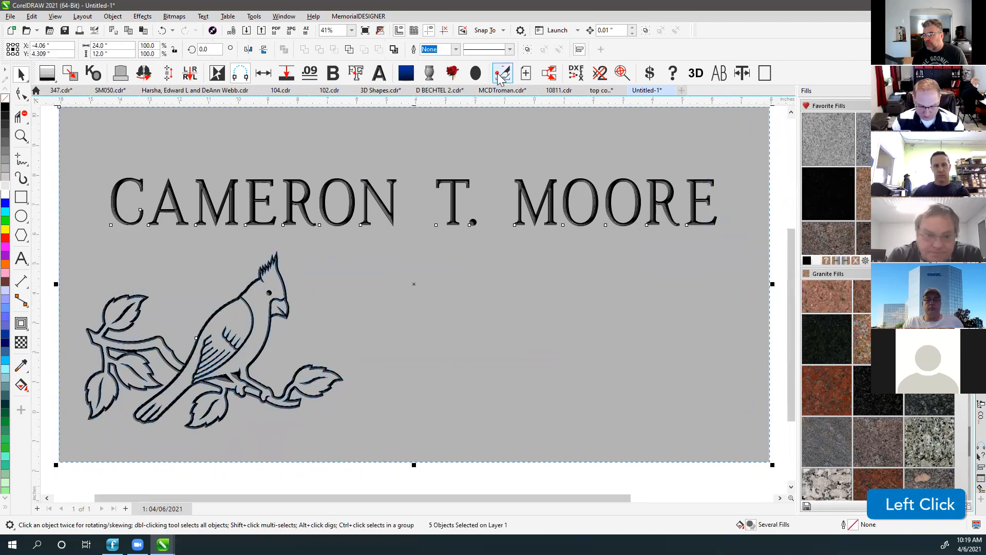
pyautogui.moveTo(261, 290); pyautogui.dragTo(364, 200)
pyautogui.hotkey('ctrl', 'z')
pyautogui.click(247, 117)
pyautogui.click(161, 510)
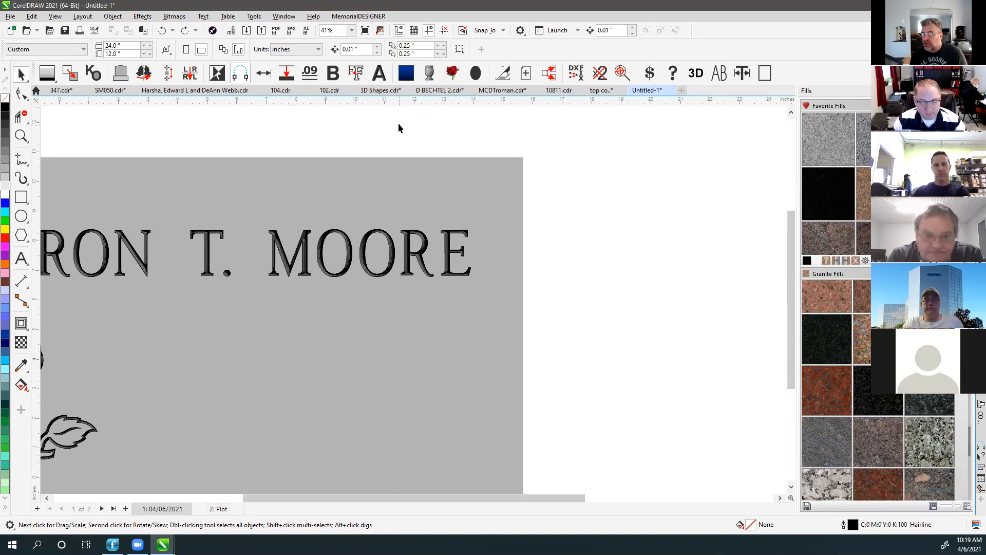
pyautogui.click(333, 141)
pyautogui.press('F4')
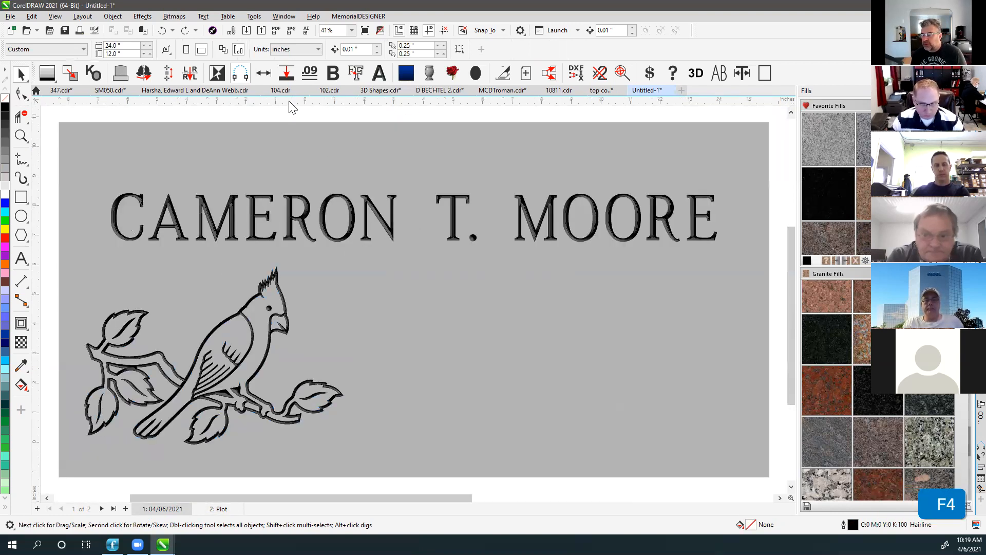
pyautogui.click(195, 120)
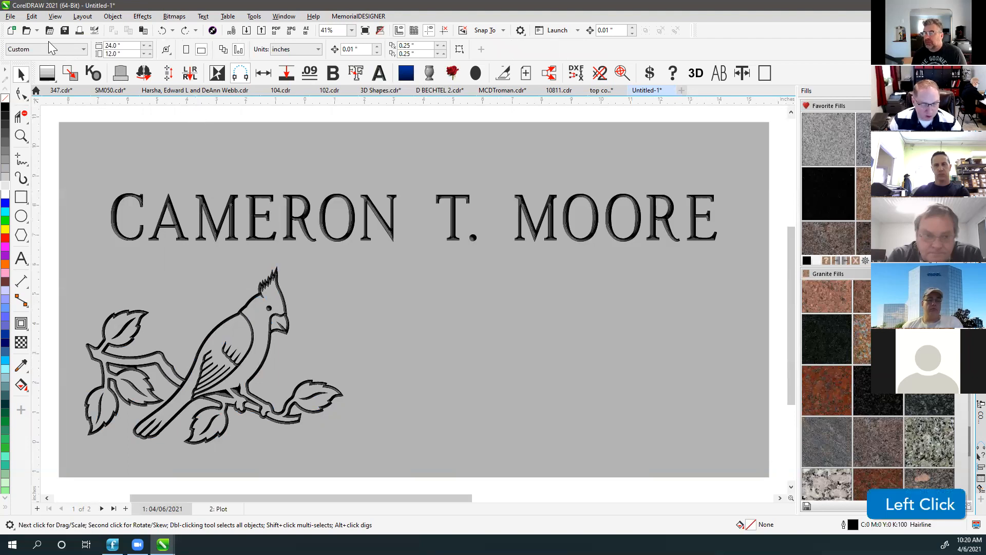
# Save the drawing to the Desktop as 'File Size Test.cdr'.
pyautogui.click(10, 15)
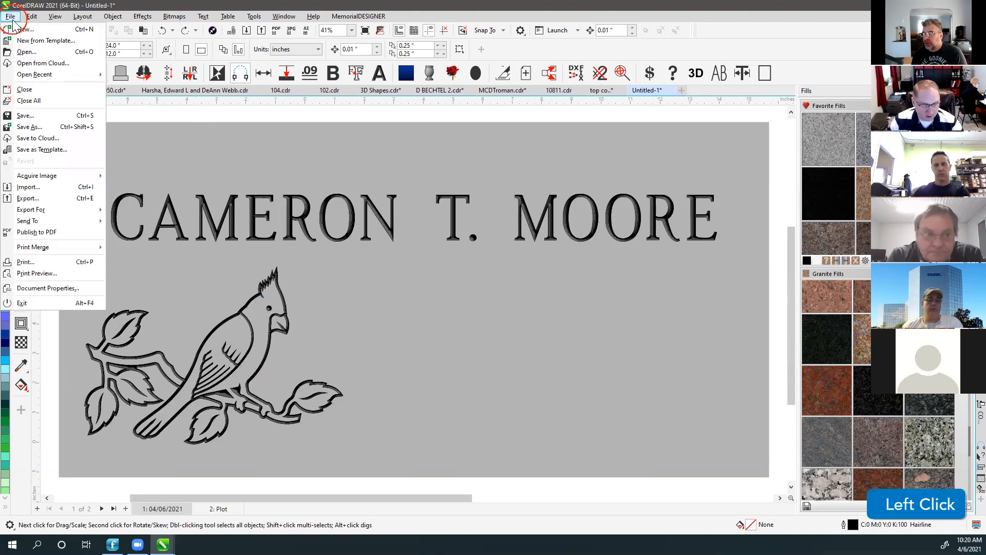
pyautogui.click(49, 125)
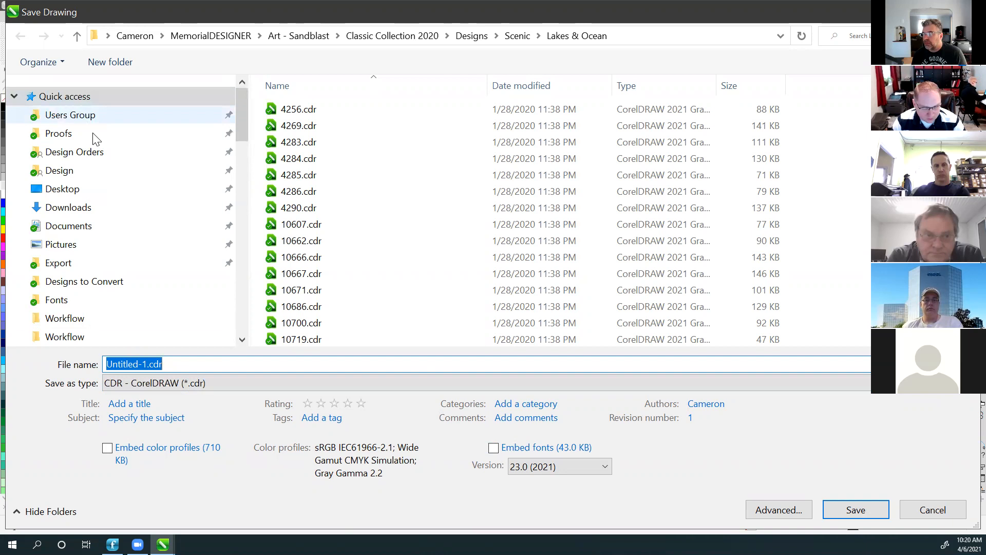
pyautogui.click(77, 193)
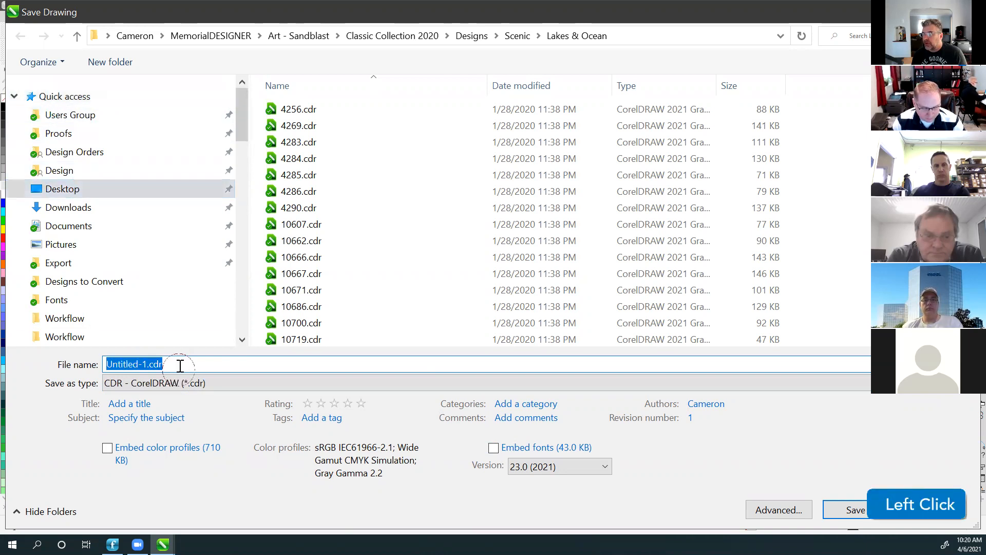
pyautogui.write('File')
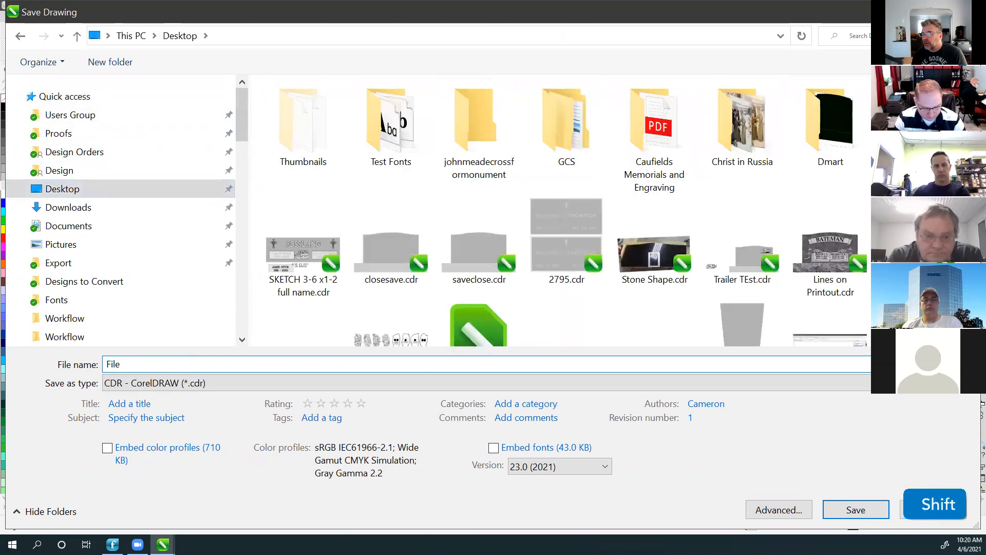
pyautogui.write(' Size Test')
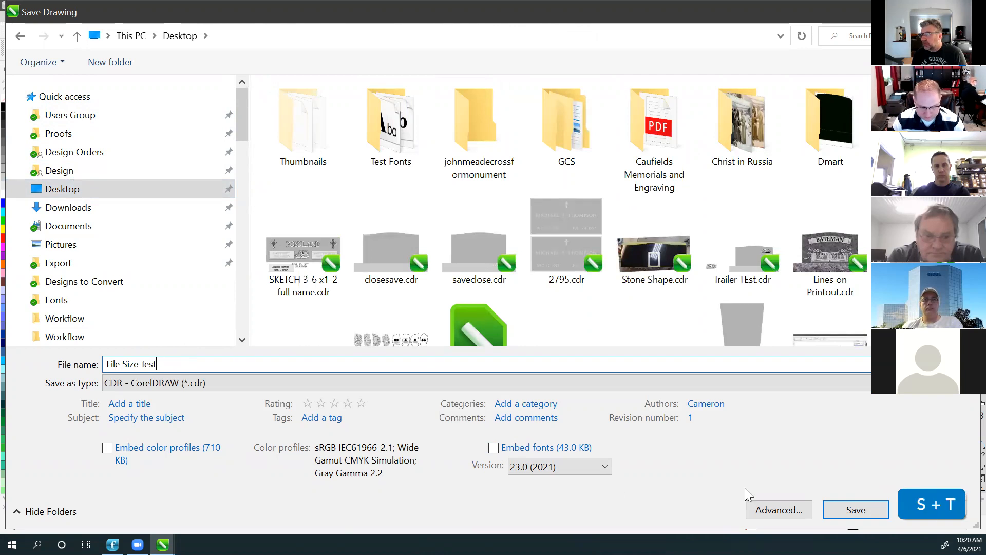
pyautogui.click(856, 511)
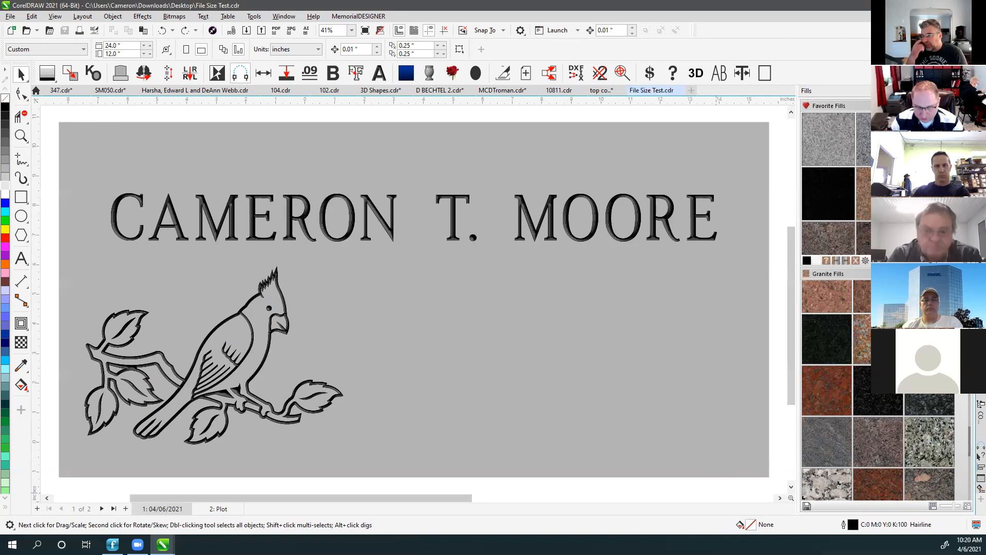
# Close File Size Test.cdr, then browse to it on the Desktop and cancel opening.
pyautogui.click(681, 91)
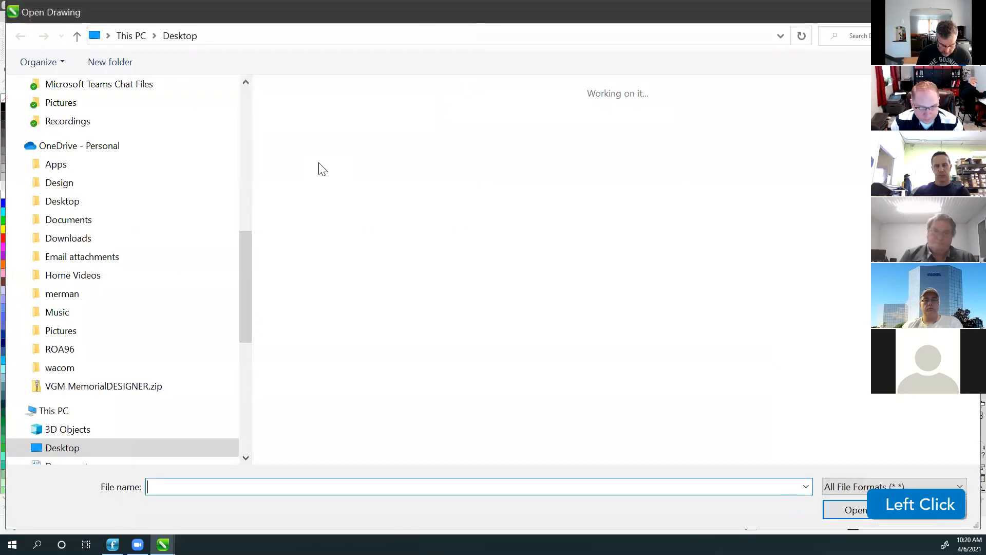
pyautogui.moveTo(243, 245); pyautogui.dragTo(242, 61)
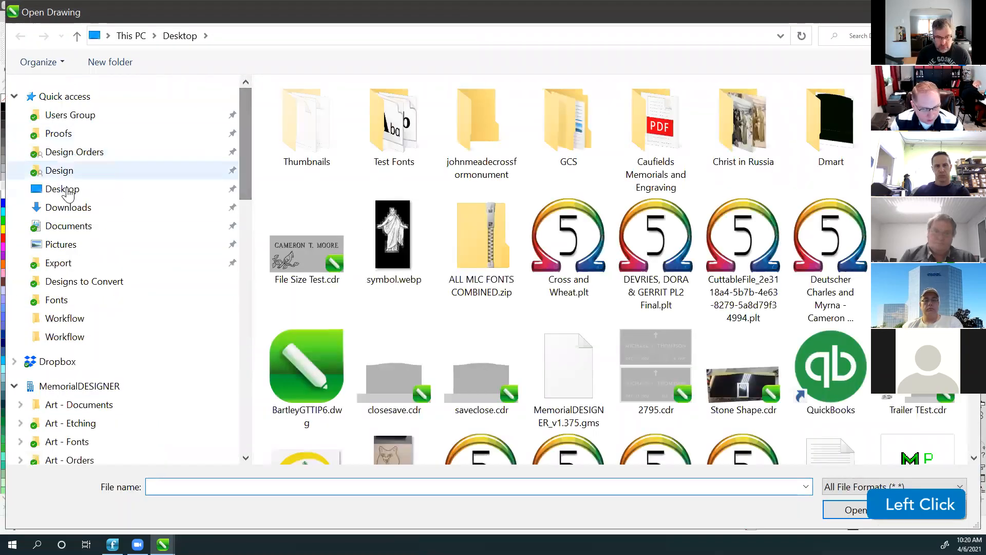
pyautogui.click(60, 189)
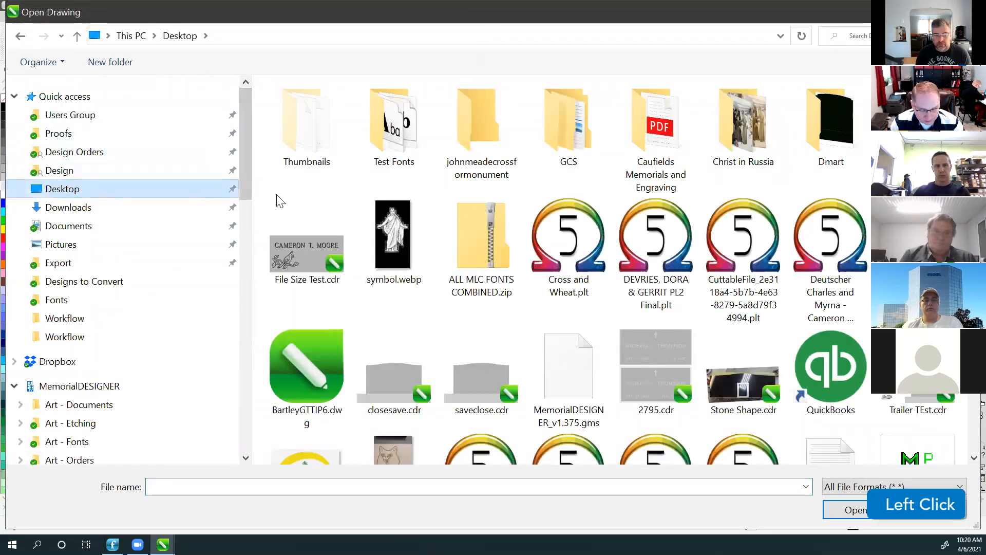
pyautogui.click(304, 253)
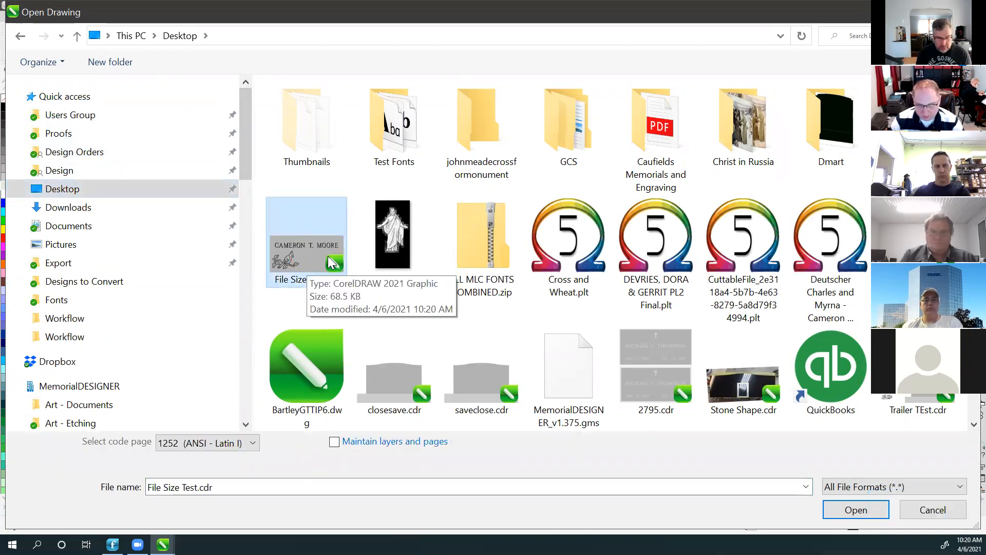
pyautogui.click(953, 515)
# Reopen File Size Test.cdr from the recent-drawings list and select the beveled cardinal.
pyautogui.click(372, 181)
pyautogui.press('F4')
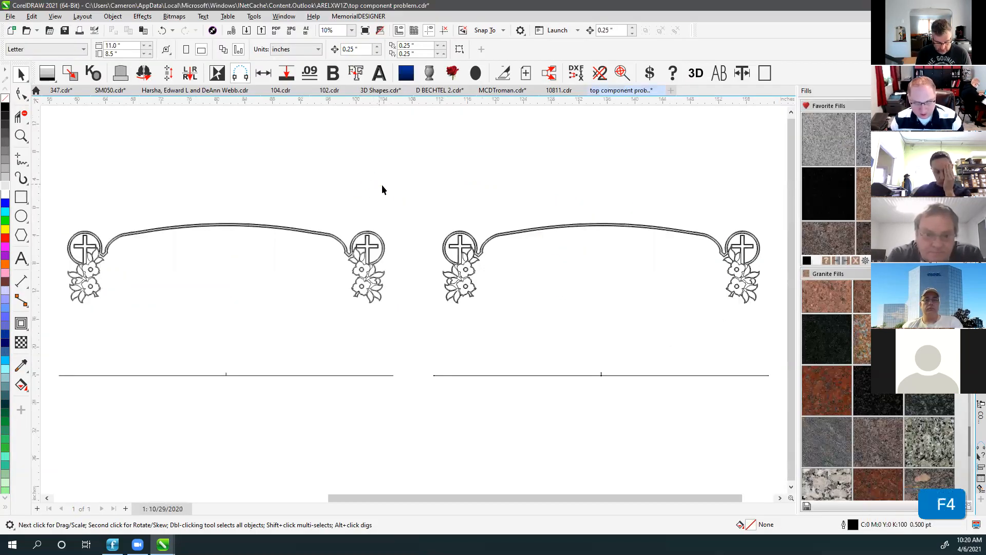
pyautogui.click(37, 30)
pyautogui.click(37, 31)
pyautogui.click(37, 30)
pyautogui.click(45, 40)
pyautogui.click(37, 30)
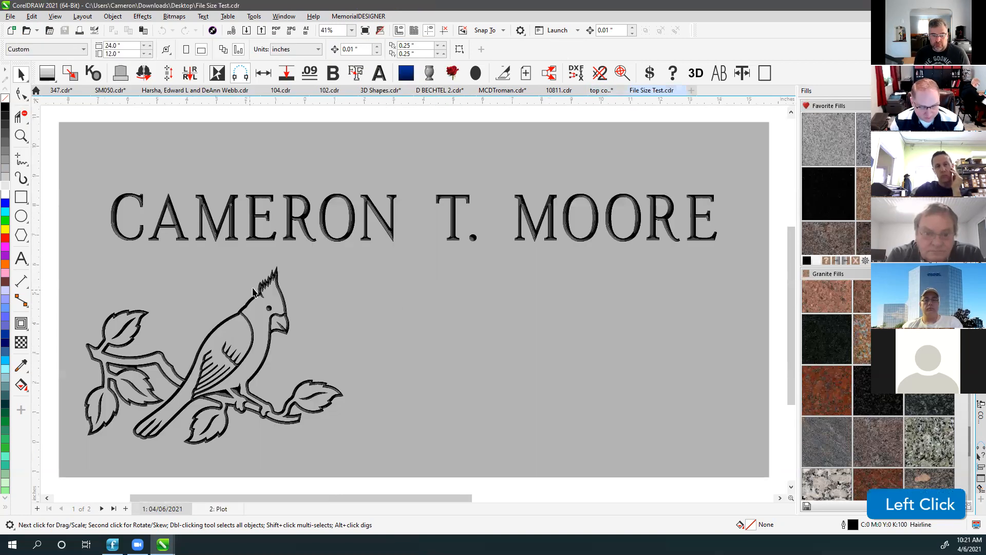
pyautogui.click(262, 292)
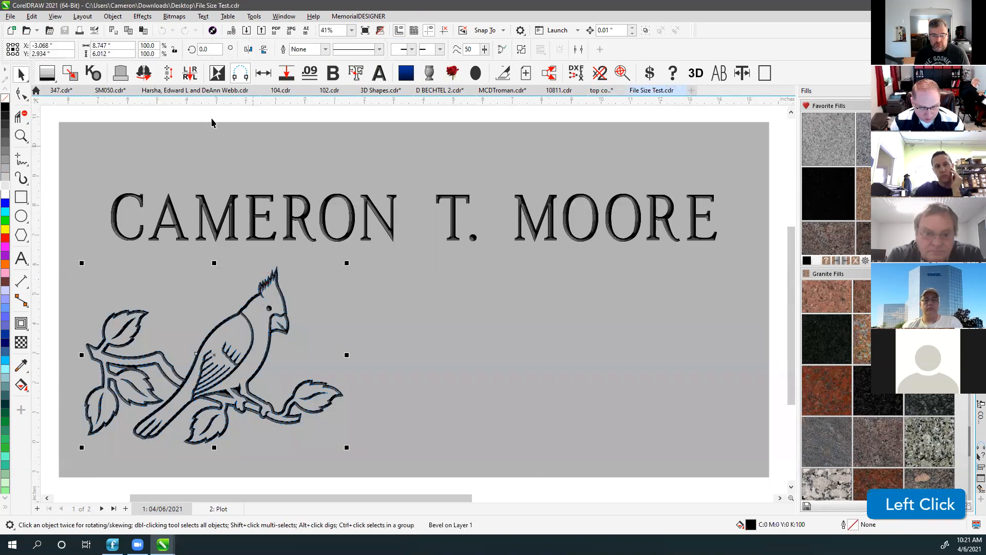
# Break the bevels apart on the cardinal and the name text, checking the bitmap beneath.
pyautogui.click(113, 17)
pyautogui.click(144, 254)
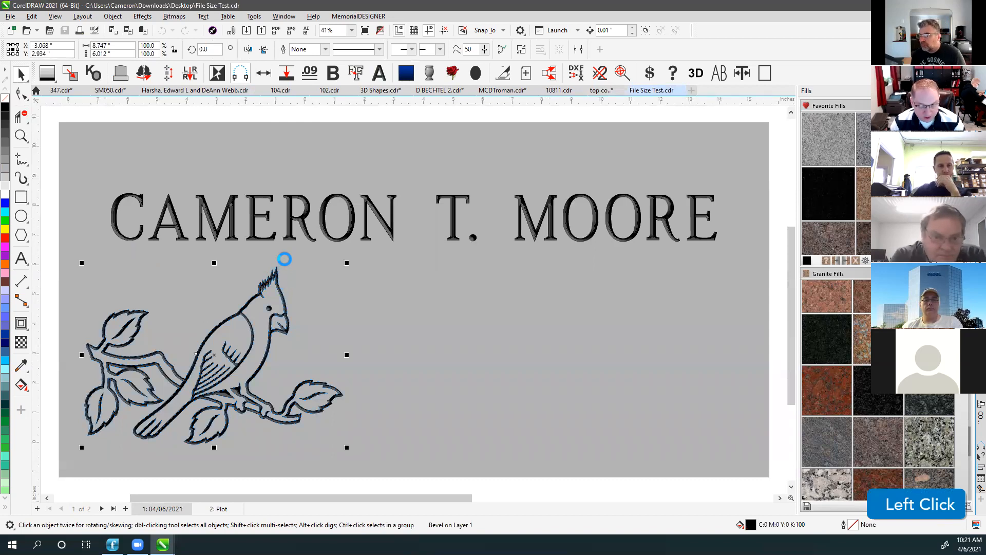
pyautogui.click(290, 226)
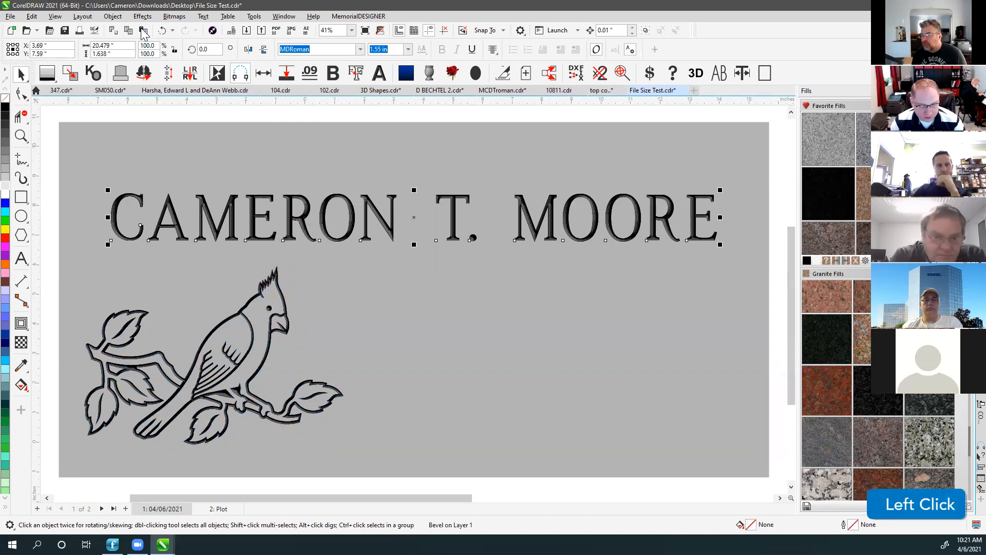
pyautogui.click(113, 16)
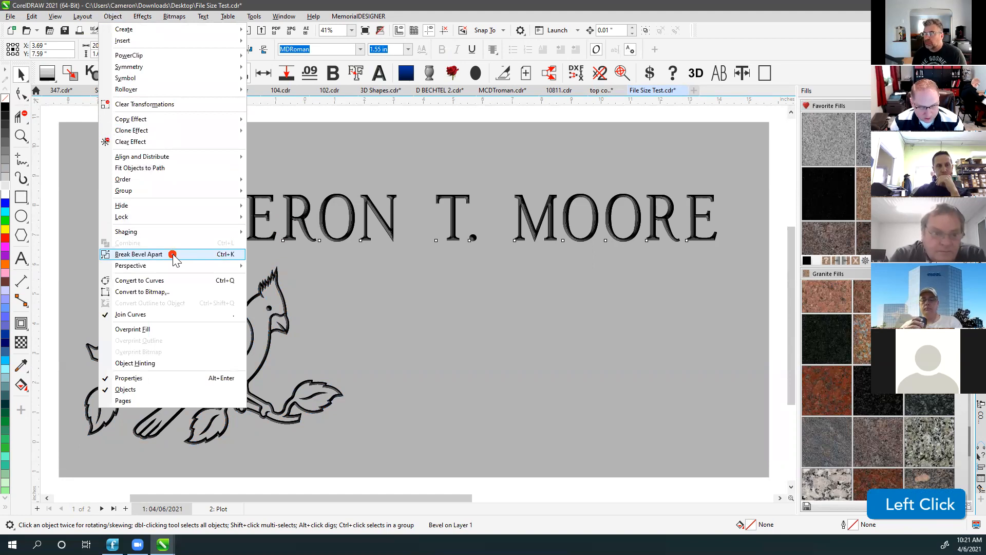
pyautogui.click(173, 255)
pyautogui.click(270, 280)
pyautogui.moveTo(271, 280); pyautogui.dragTo(427, 300)
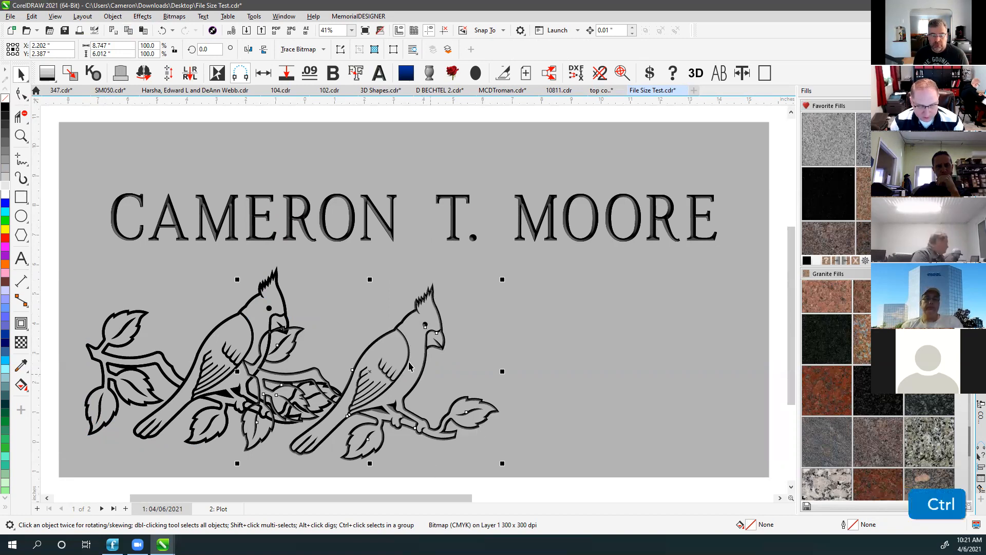
pyautogui.hotkey('ctrl', 'z')
pyautogui.click(10, 18)
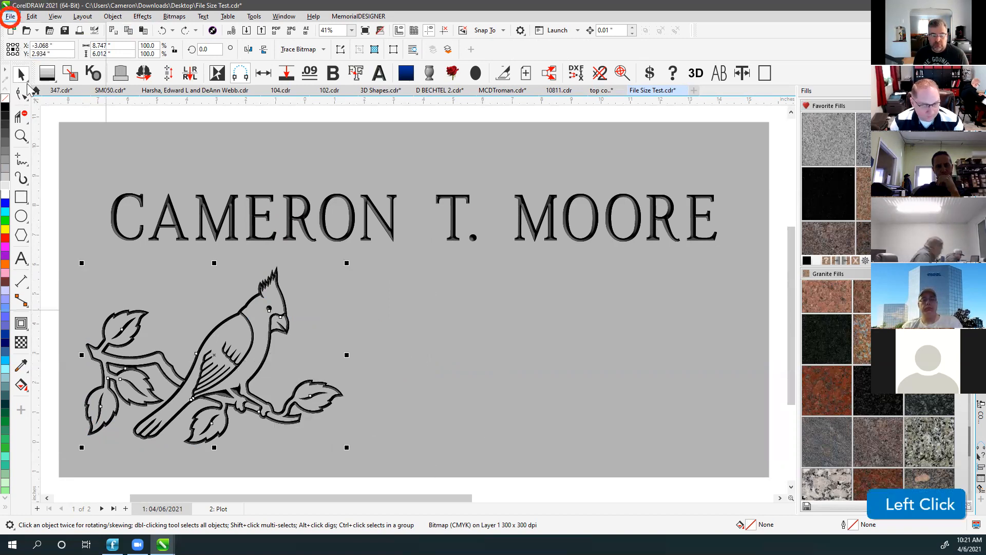
# Save a copy as 'File Size Test converted to bitmap.cdr' on the Desktop.
pyautogui.click(35, 126)
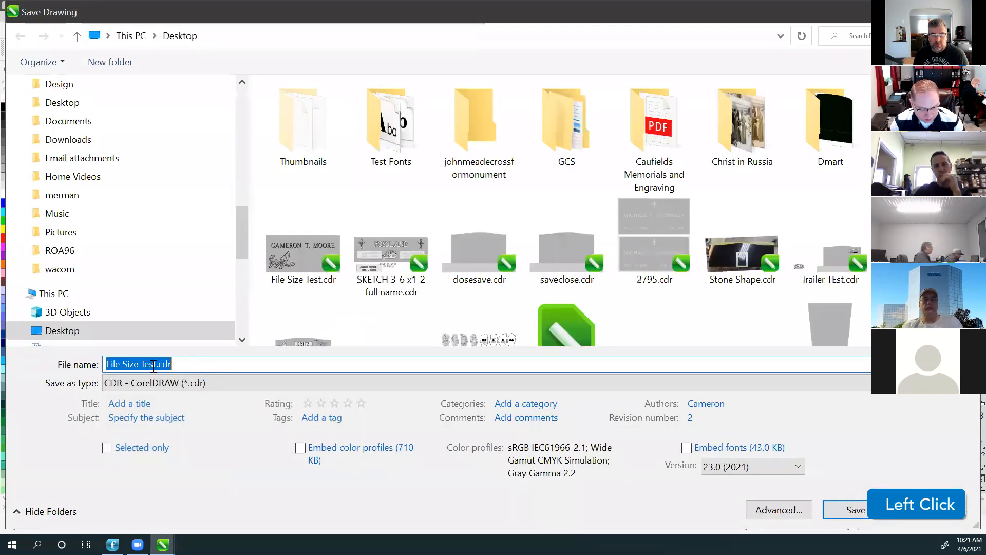
pyautogui.click(156, 365)
pyautogui.write('bn')
pyautogui.press('BackSpace')
pyautogui.press('BackSpace')
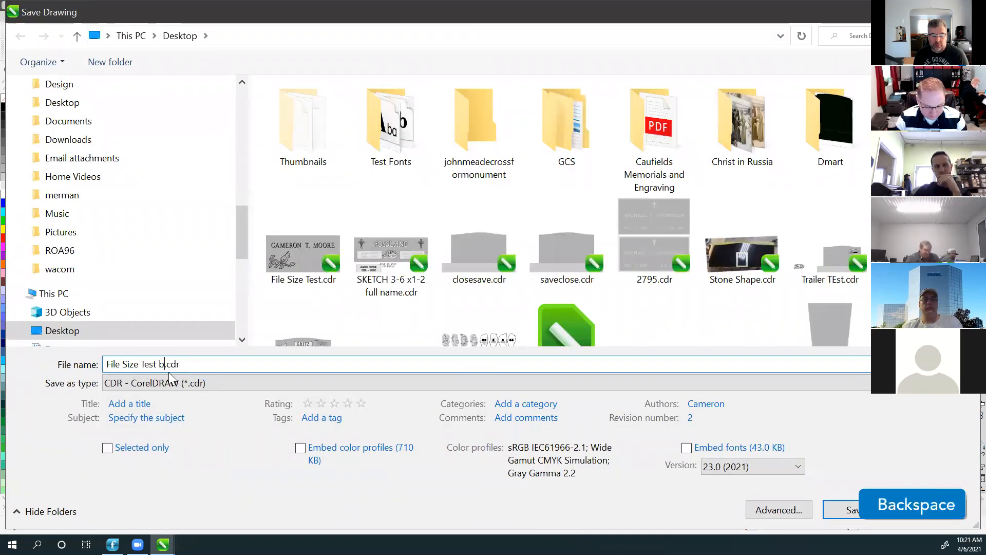
pyautogui.write('converte')
pyautogui.write('d to bitmap')
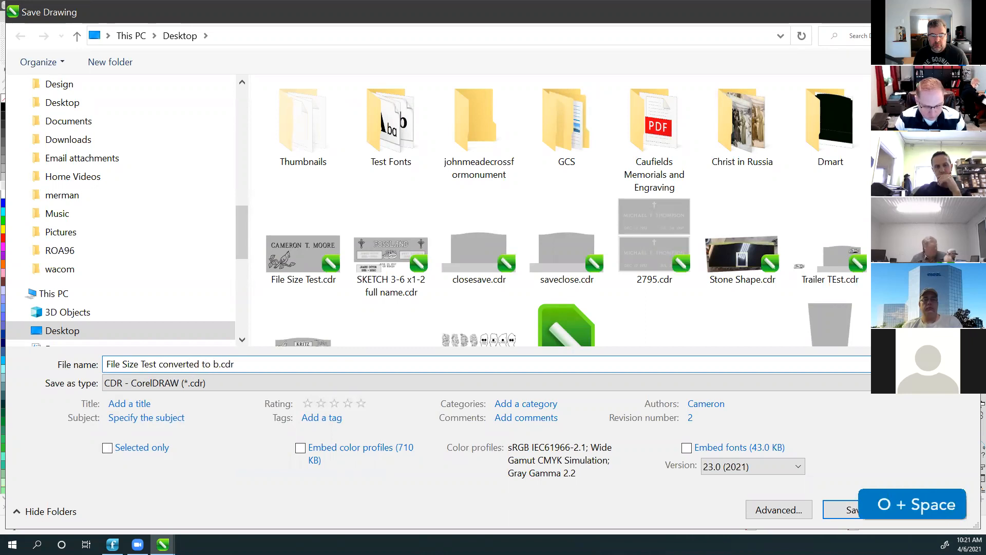
pyautogui.click(829, 512)
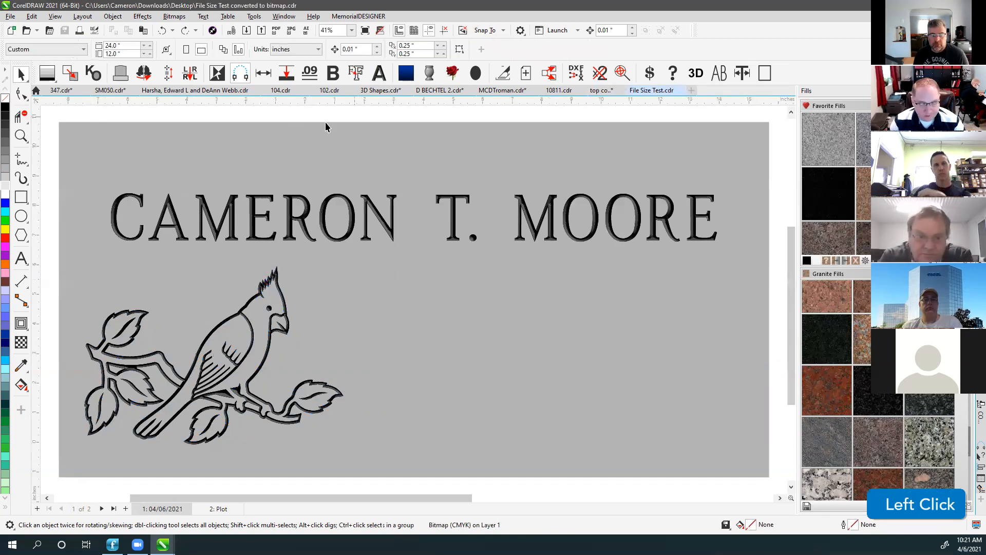
# Open File Size Test converted to bitmap.cdr from the Desktop.
pyautogui.click(24, 30)
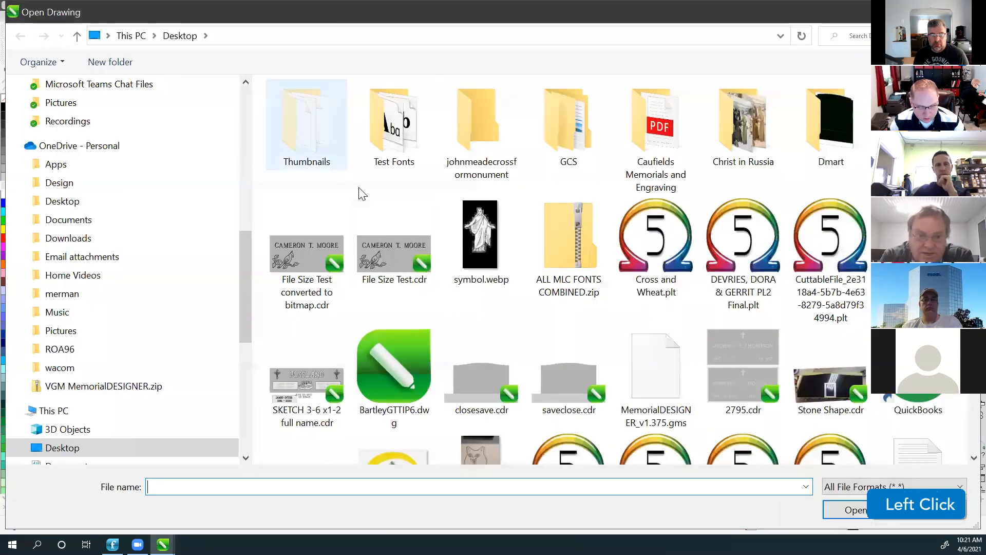
pyautogui.click(308, 252)
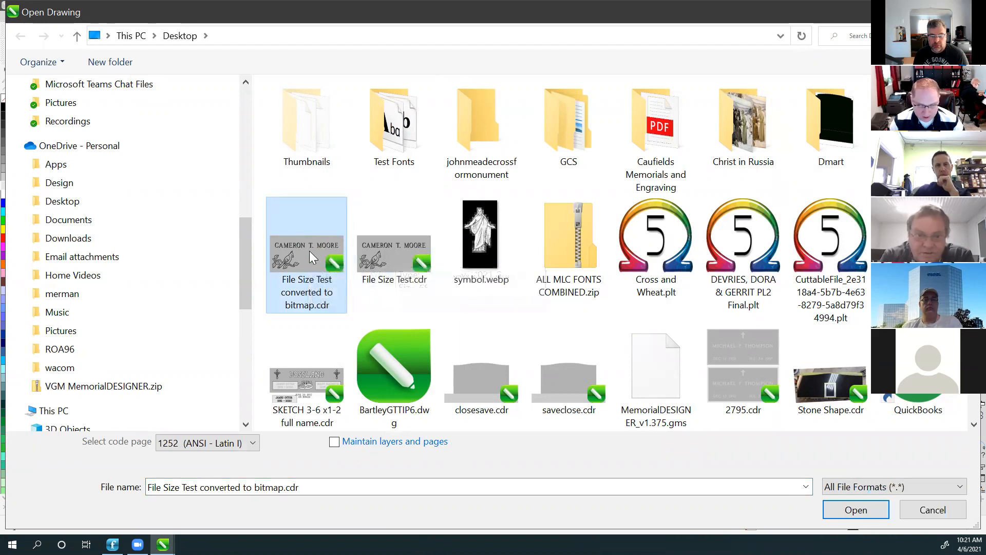
pyautogui.click(926, 513)
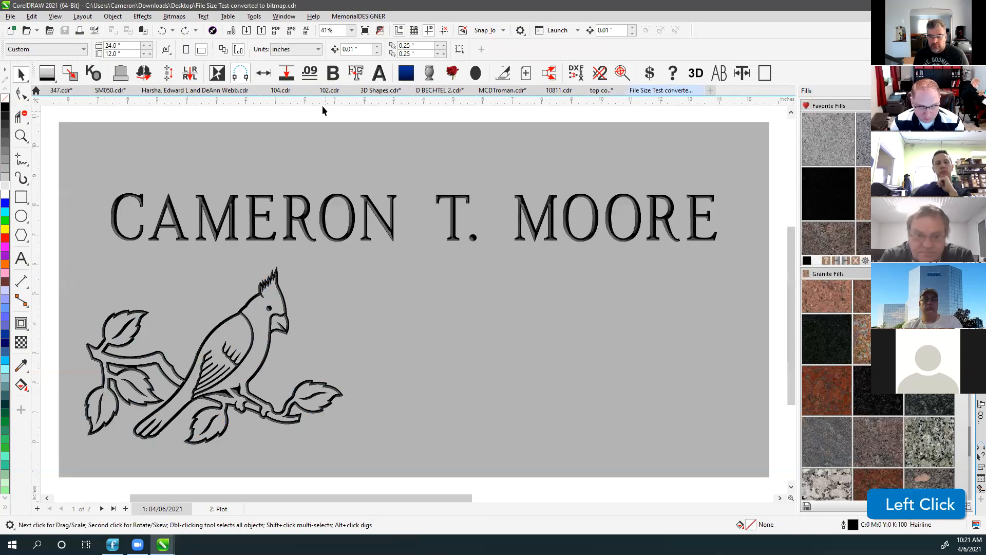
pyautogui.press('F4')
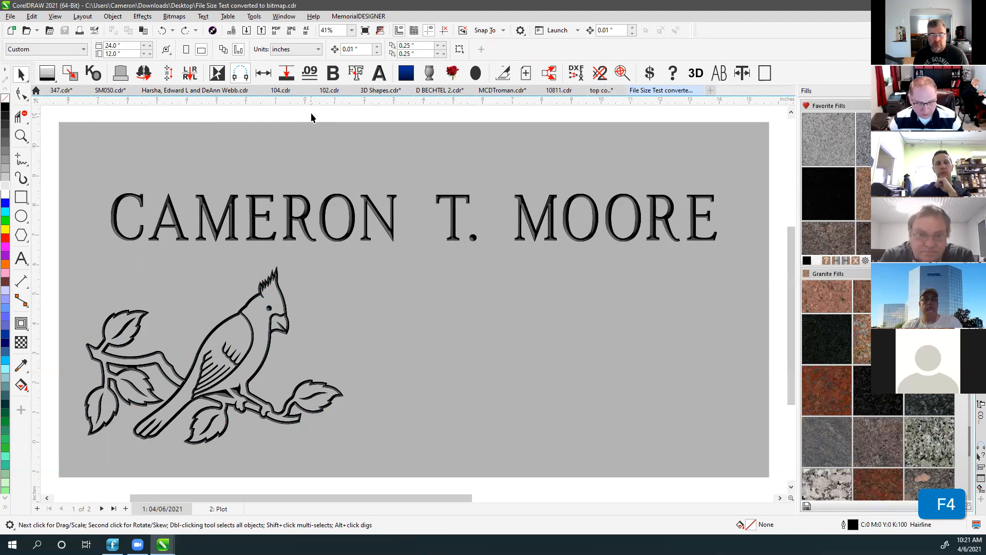
pyautogui.click(289, 202)
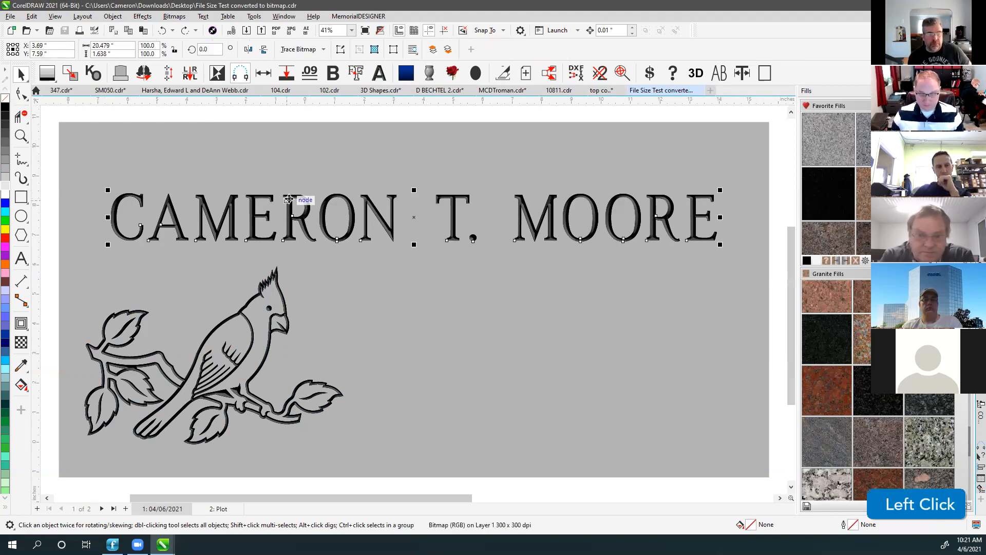
pyautogui.click(289, 117)
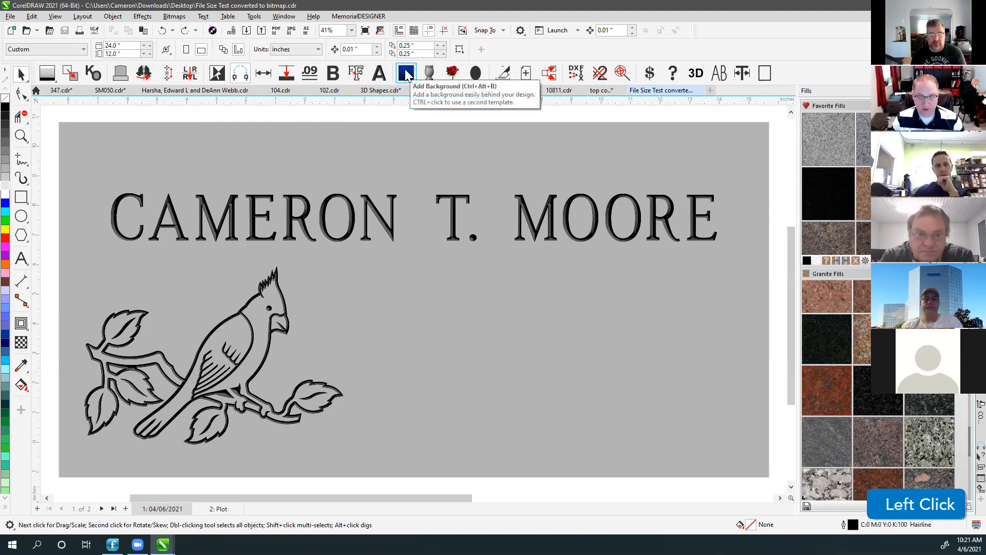
pyautogui.click(424, 238)
pyautogui.scroll(-2, 414, 303)
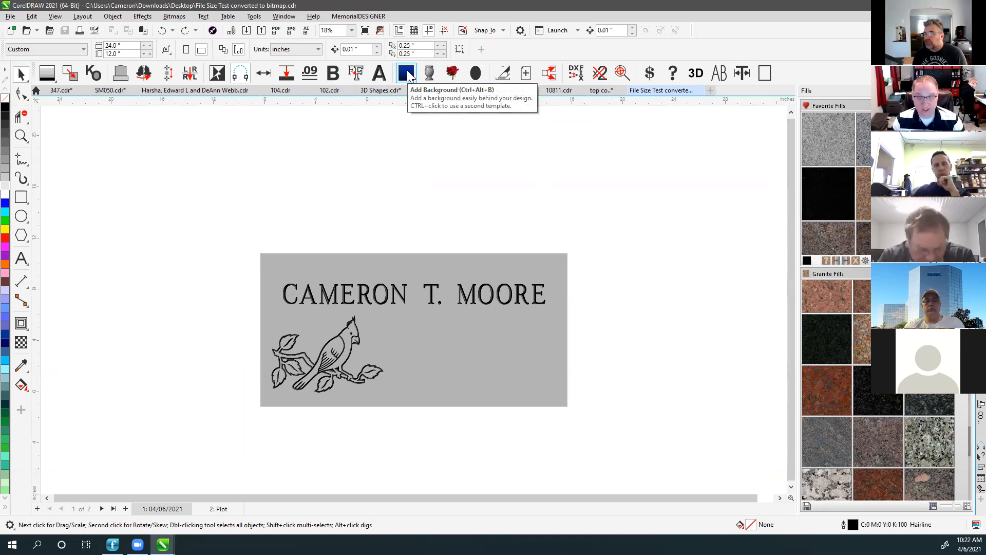
# Place the design in the MemorialDESIGNER front-side proof template with order details and signature lines.
pyautogui.click(408, 75)
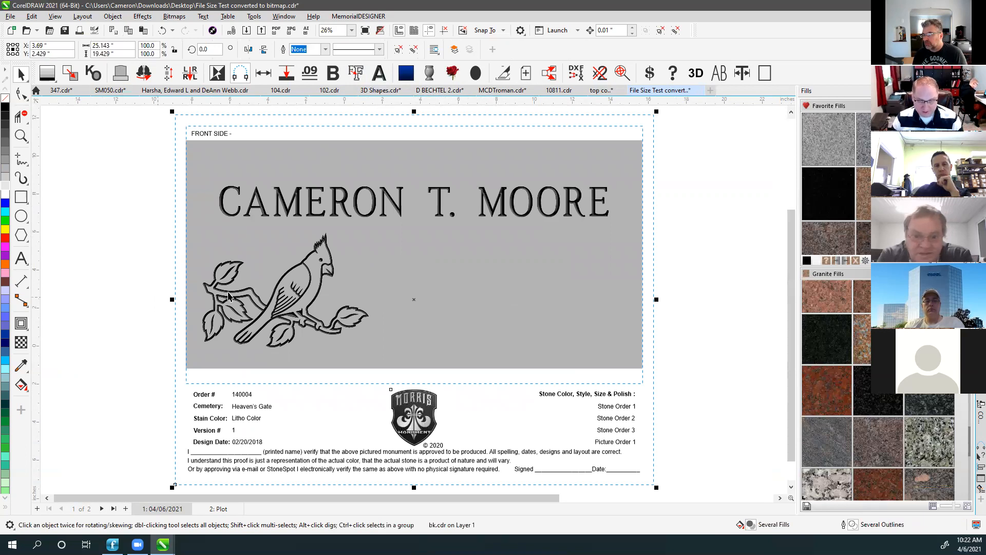
pyautogui.click(661, 122)
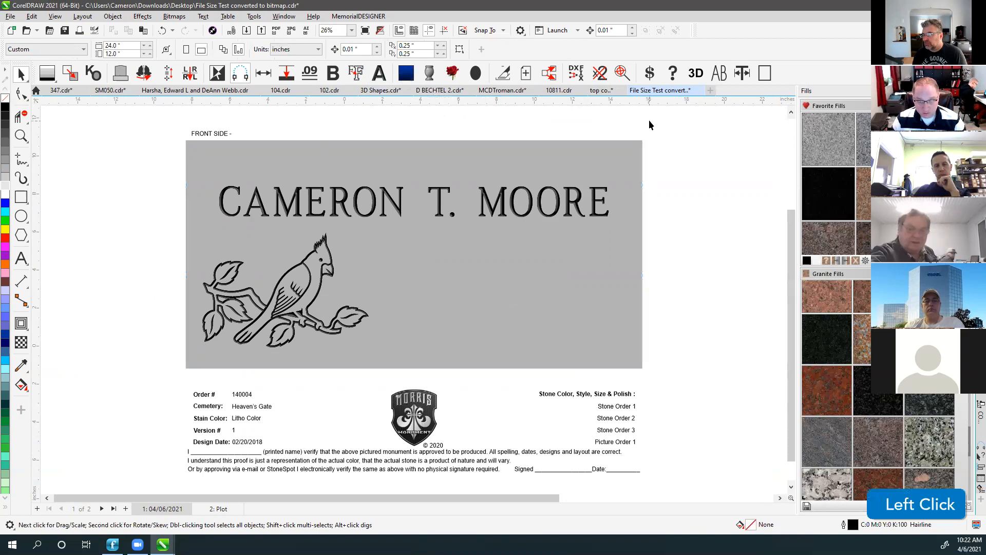
pyautogui.click(406, 76)
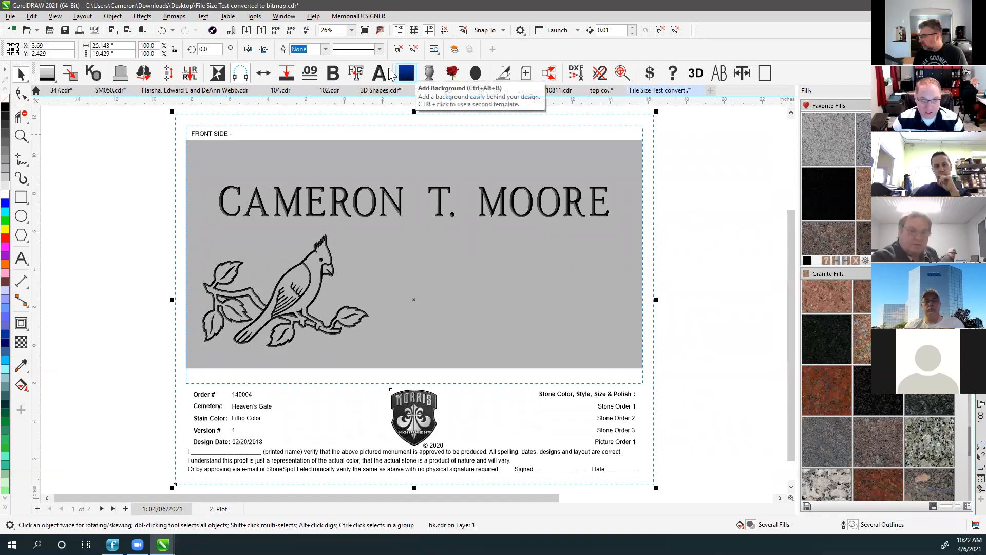
pyautogui.click(24, 30)
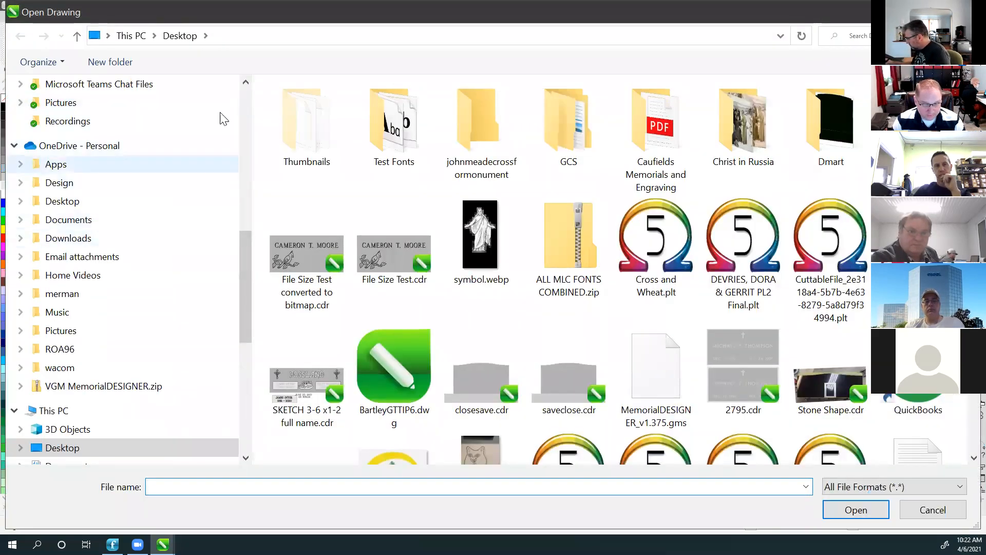
# Open bk.cdr from OneDrive Documents > MemorialDESIGNER > Import.
pyautogui.click(81, 222)
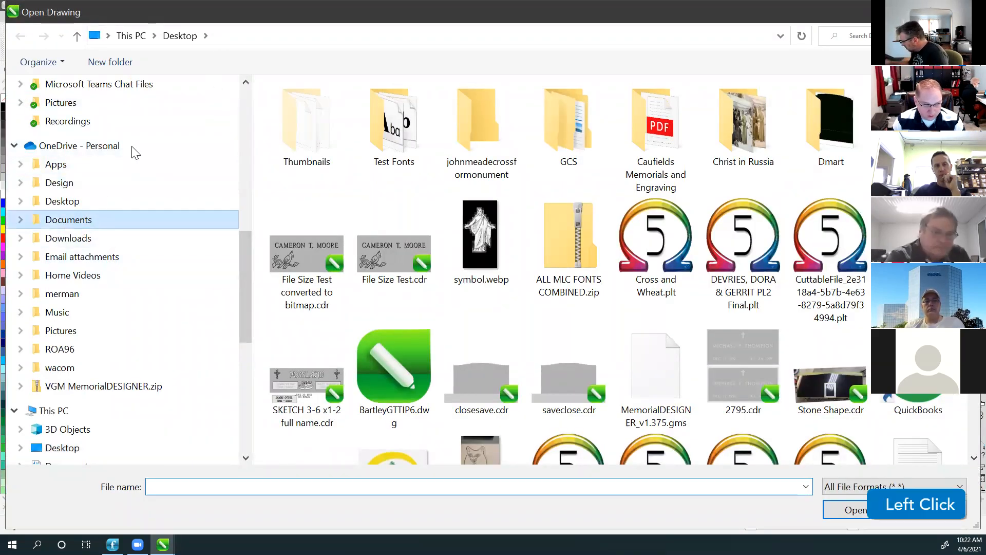
pyautogui.scroll(4, 134, 152)
pyautogui.click(59, 260)
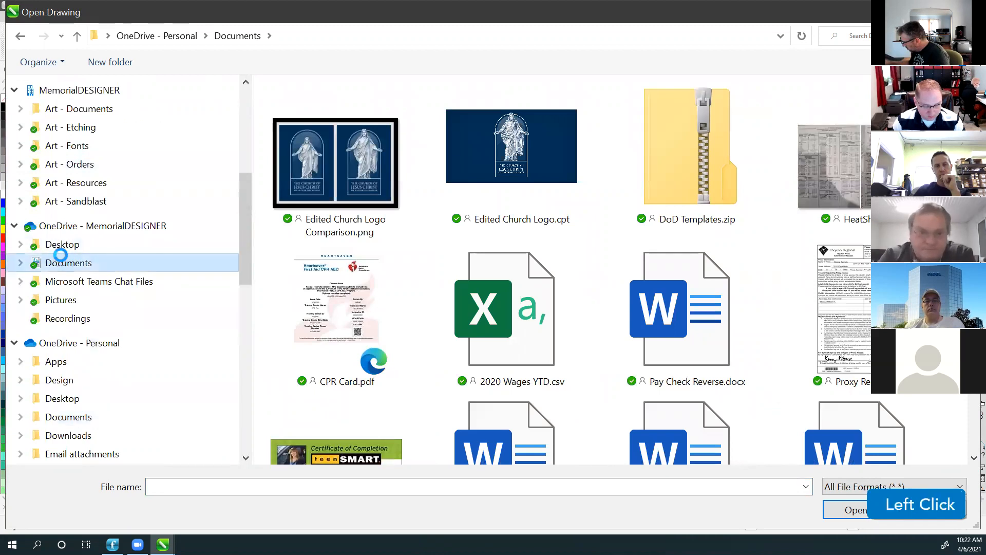
pyautogui.click(21, 263)
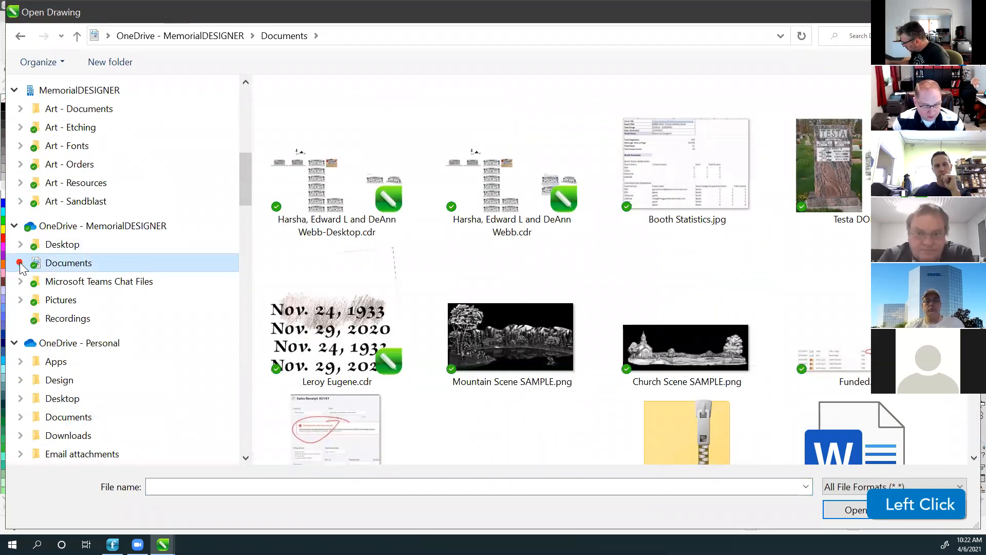
pyautogui.scroll(-7, 64, 324)
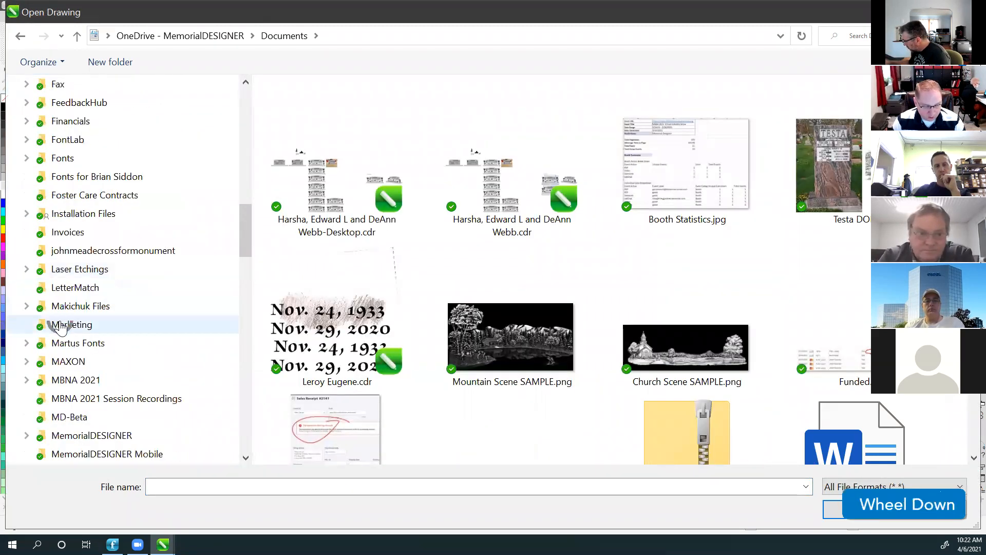
pyautogui.scroll(-2, 60, 327)
pyautogui.click(27, 341)
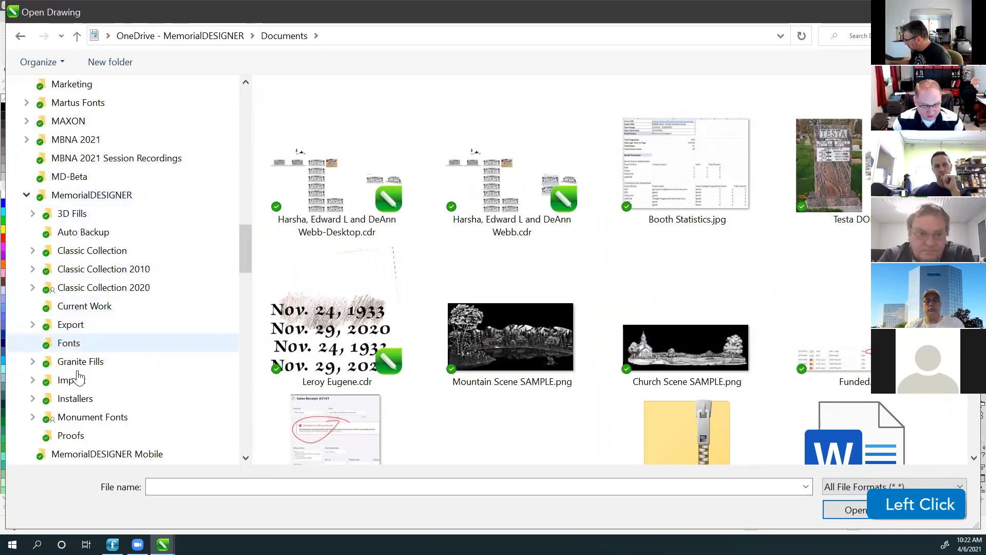
pyautogui.click(77, 380)
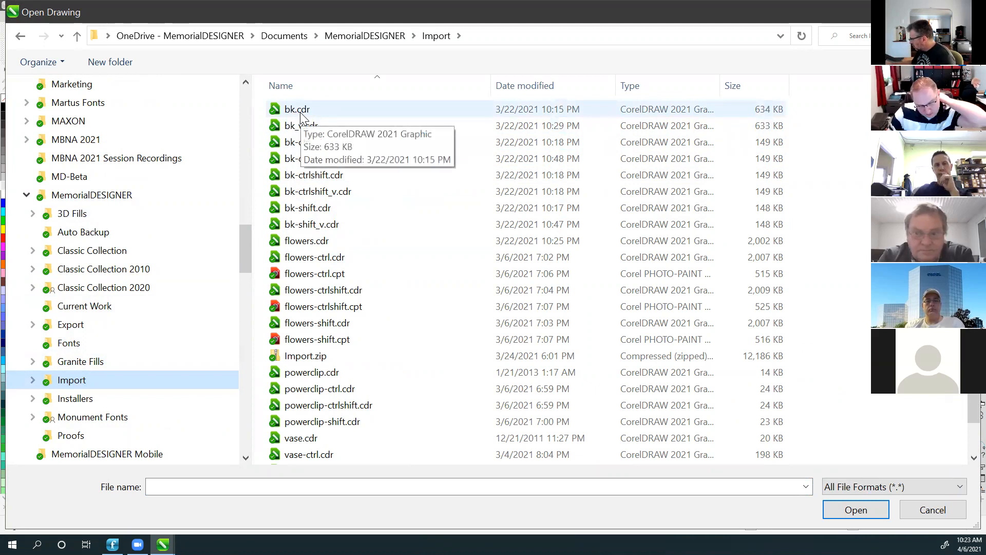
pyautogui.click(300, 109)
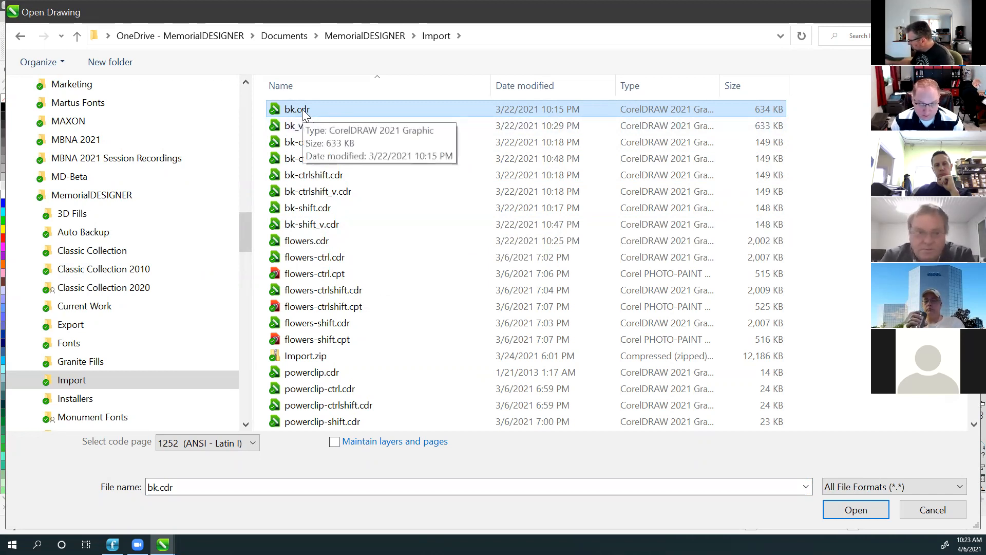
pyautogui.click(923, 511)
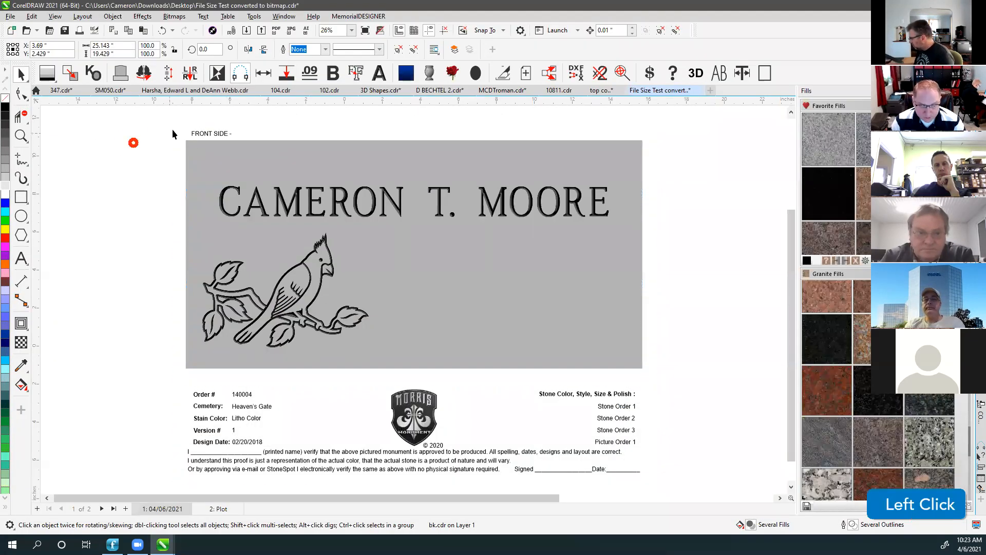
# Delete the order details block, zoom to fit, and re-add the proof background.
pyautogui.press('Delete')
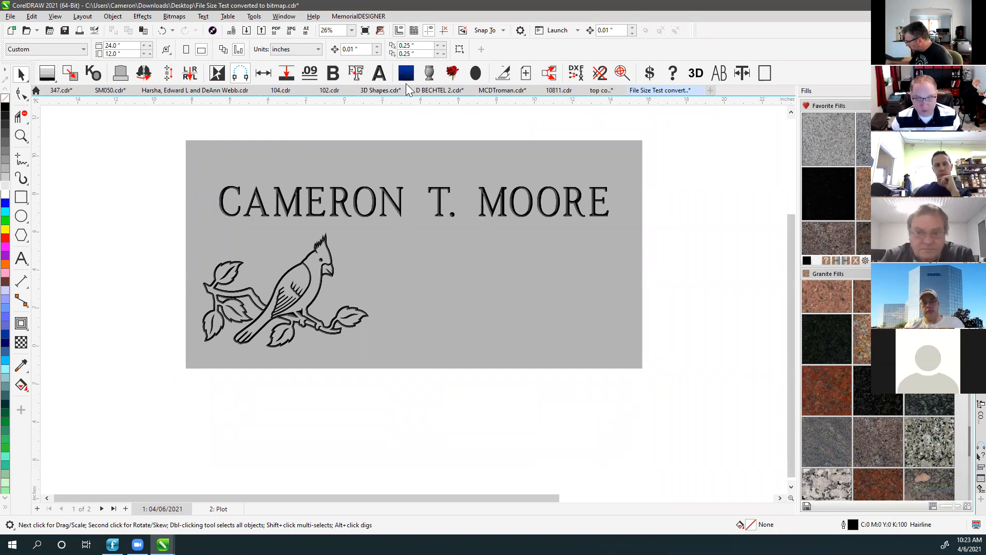
pyautogui.press('F4')
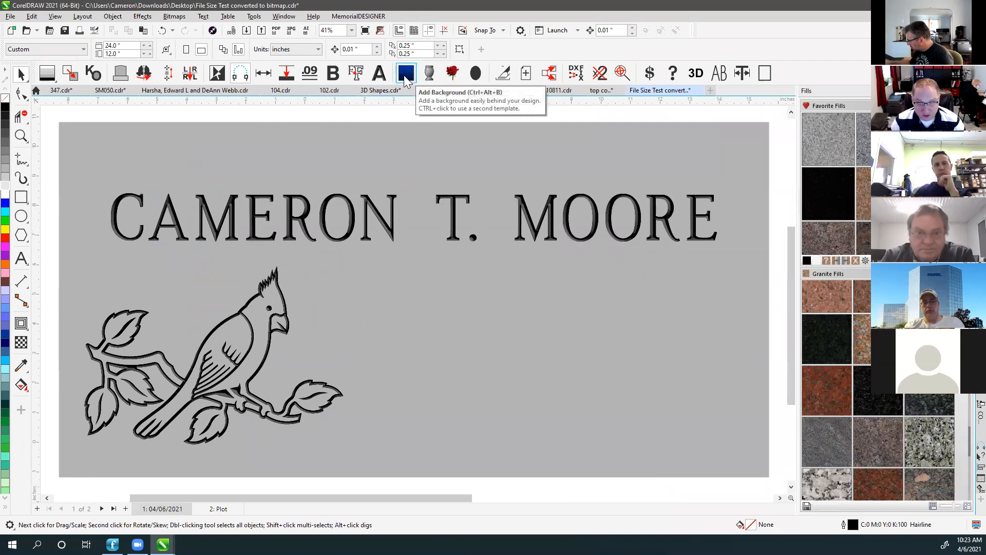
pyautogui.scroll(-2, 413, 303)
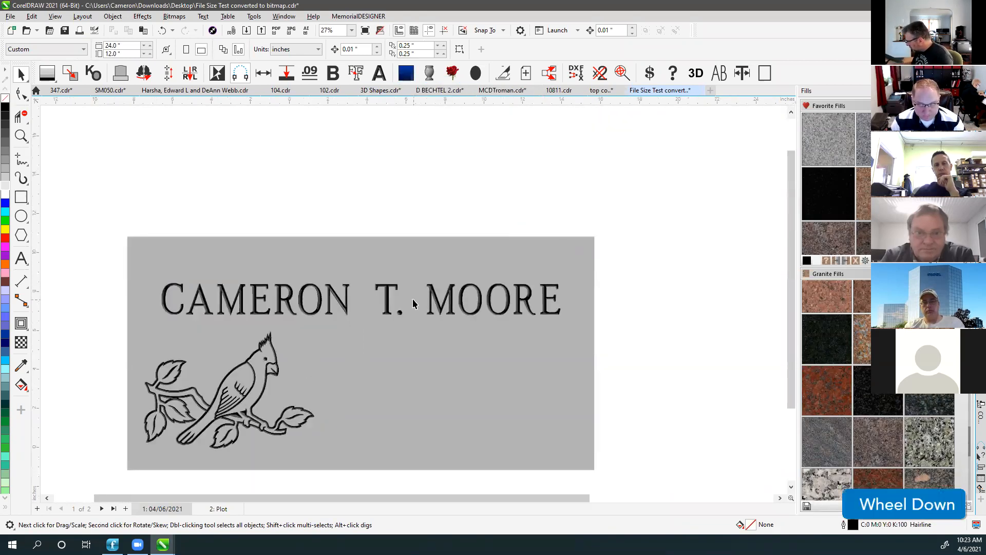
pyautogui.click(420, 200)
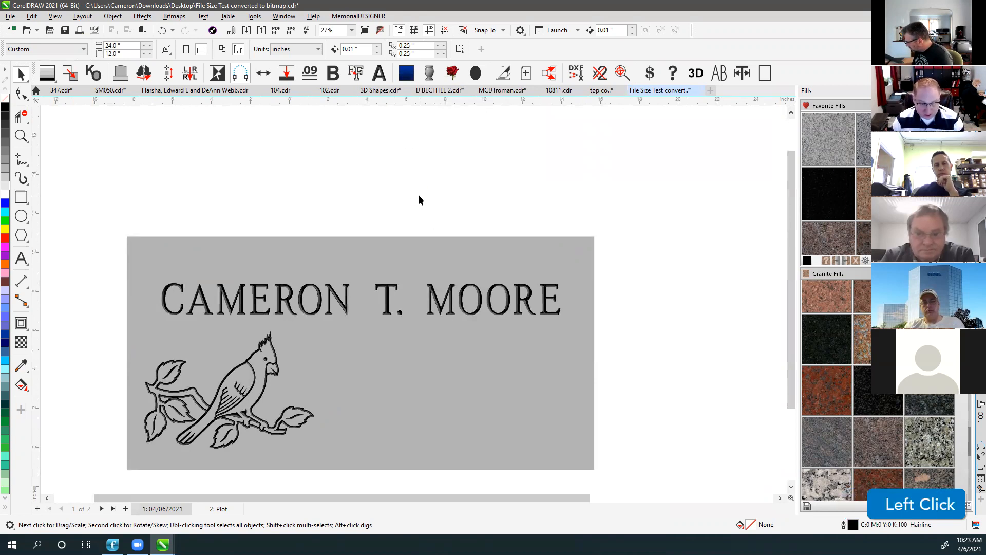
pyautogui.click(407, 75)
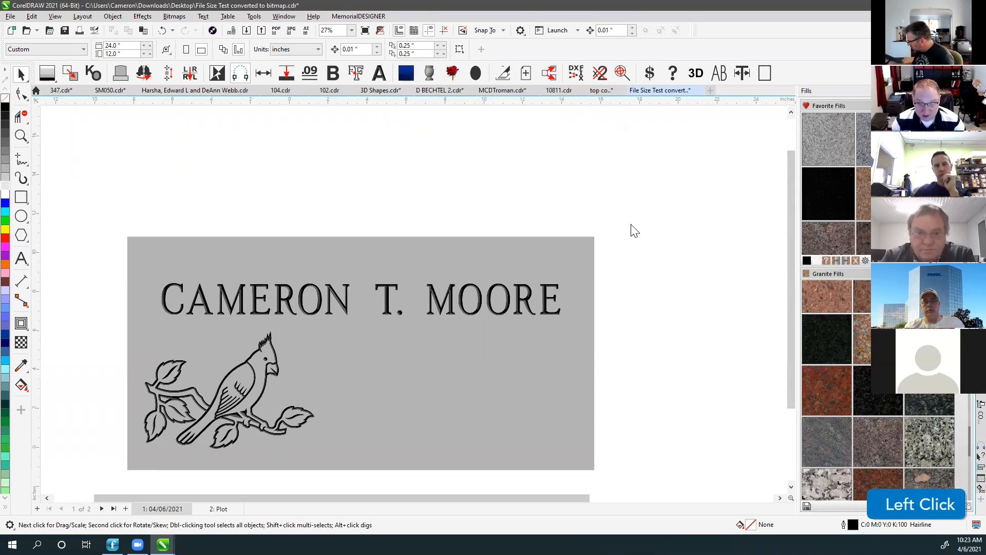
# Switch the proof design to shaded view and generate a serp-top monument with Shape Builder.
pyautogui.scroll(-3, 412, 298)
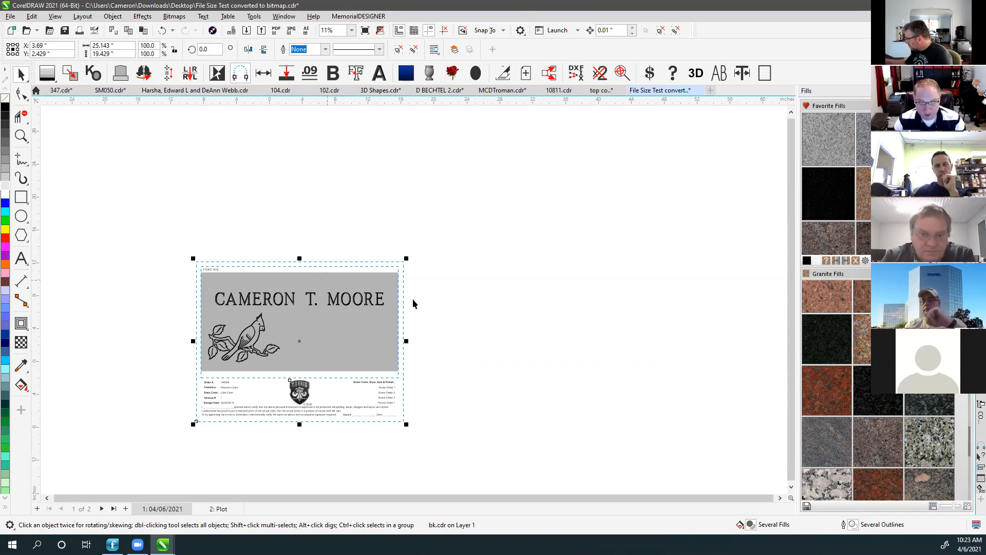
pyautogui.scroll(1, 413, 303)
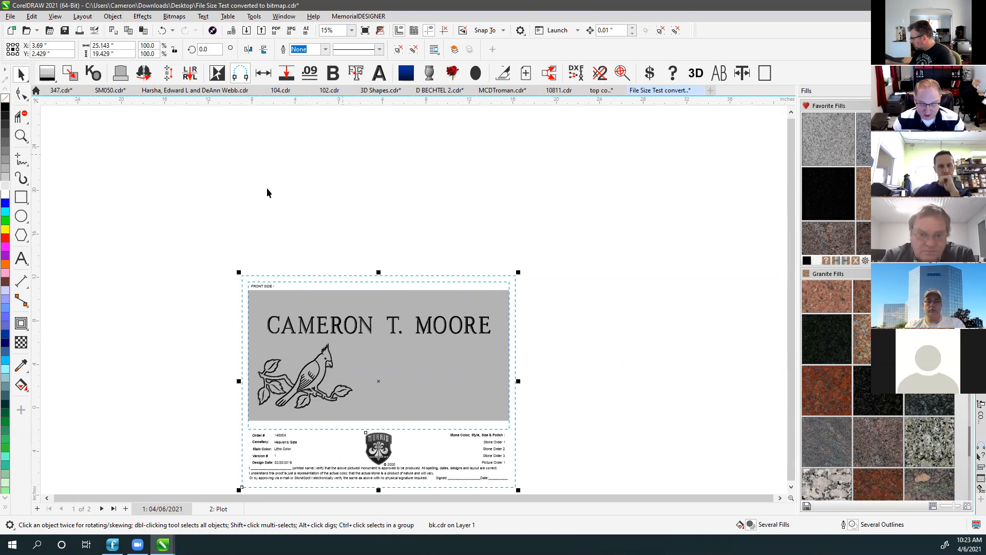
pyautogui.click(303, 253)
pyautogui.click(269, 289)
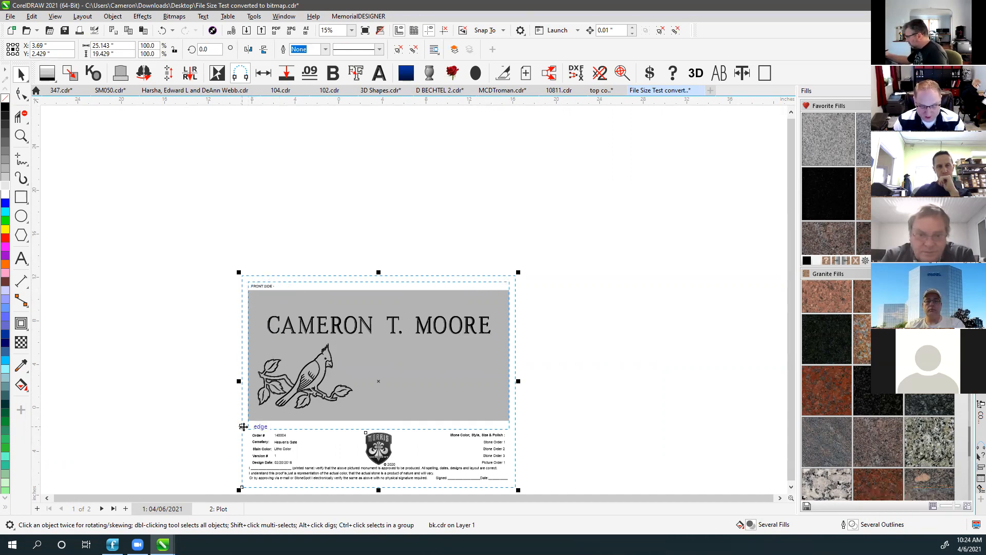
pyautogui.scroll(3, 371, 147)
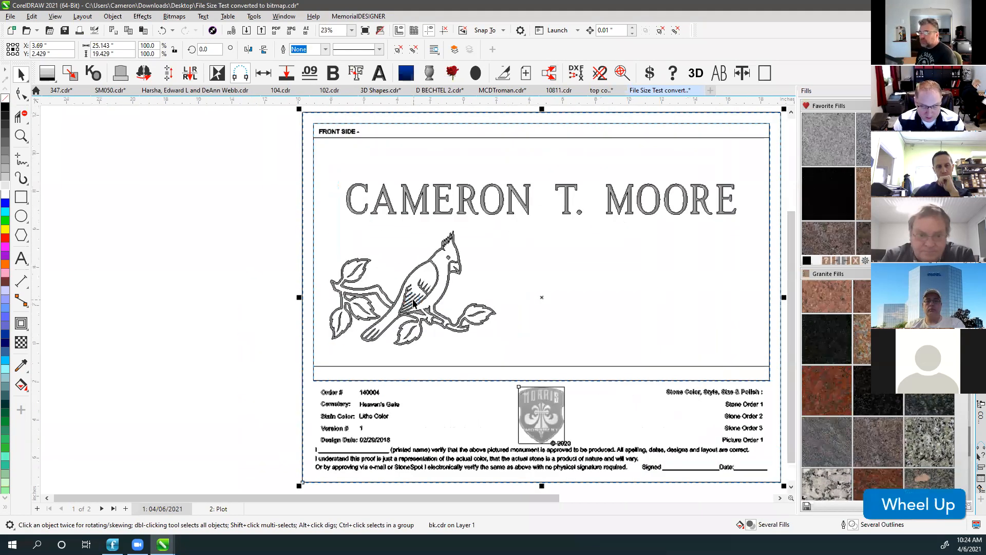
pyautogui.scroll(-3, 411, 293)
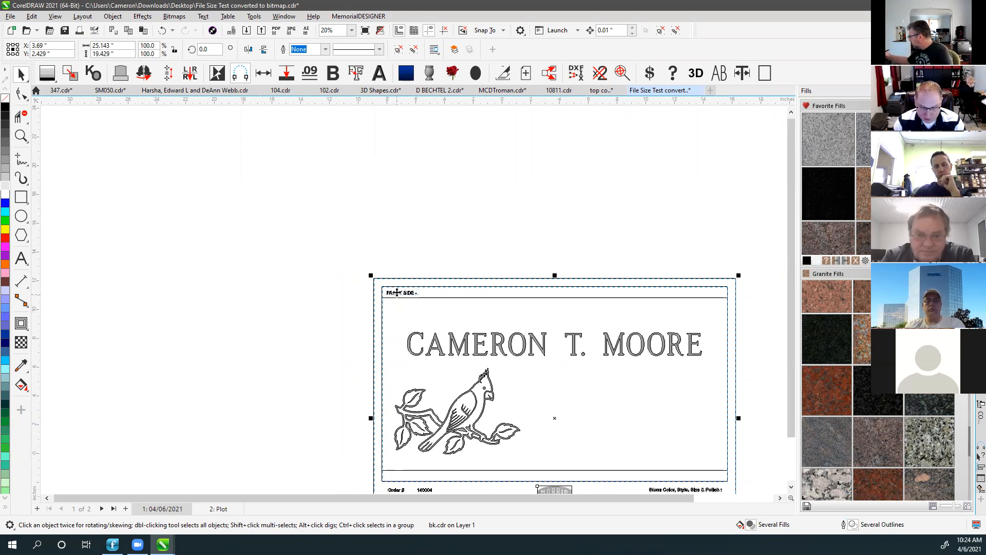
pyautogui.press('v')
pyautogui.click(449, 285)
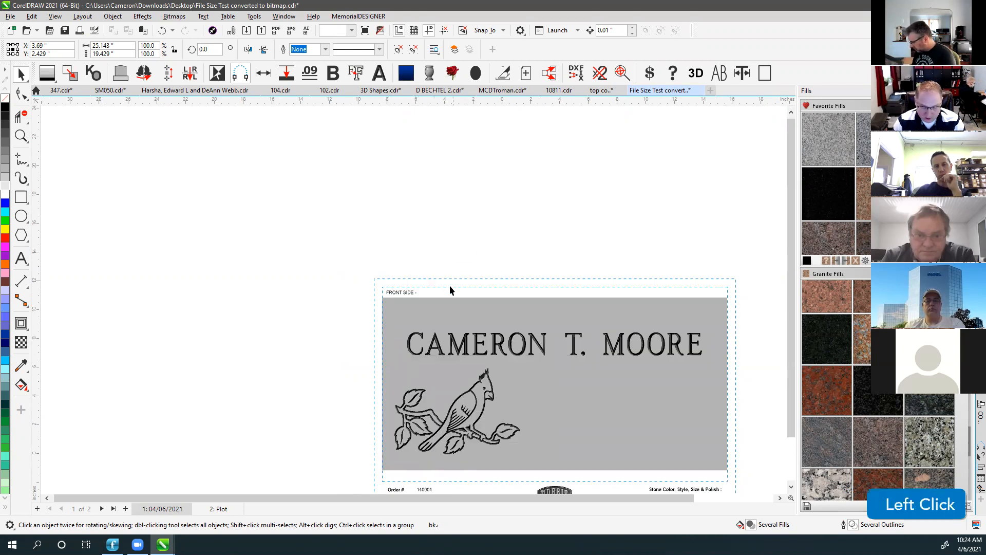
pyautogui.scroll(-1, 411, 306)
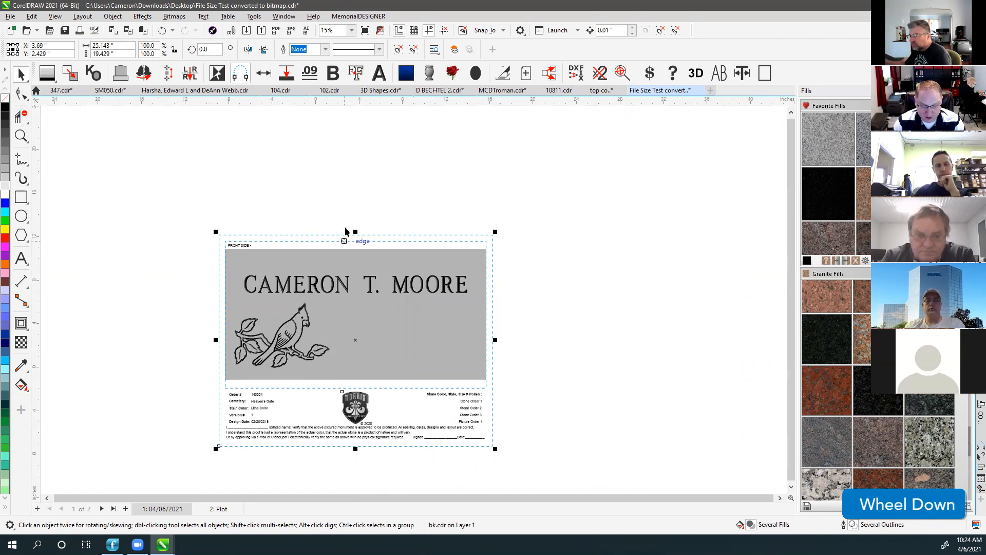
pyautogui.click(144, 166)
pyautogui.click(120, 73)
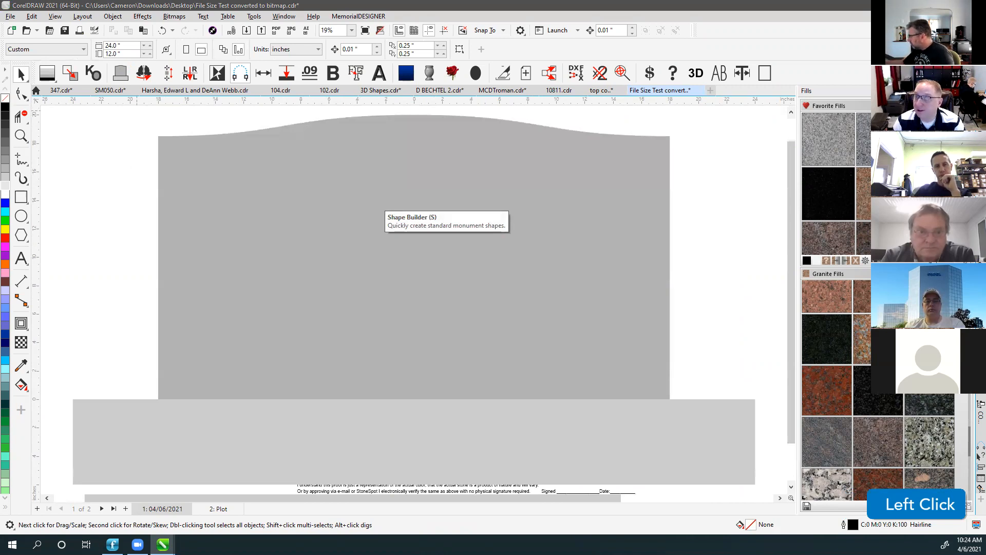
# Set the headstone to 24 length, 36 height, and a 36-inch base.
pyautogui.click(262, 174)
pyautogui.write('36')
pyautogui.press('Tab')
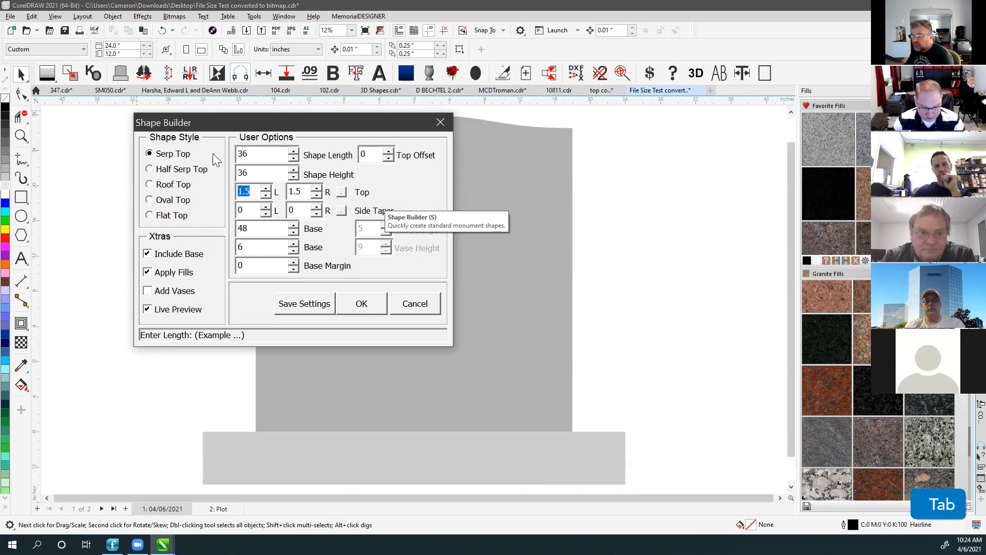
pyautogui.click(248, 154)
pyautogui.write('24')
pyautogui.press('Tab')
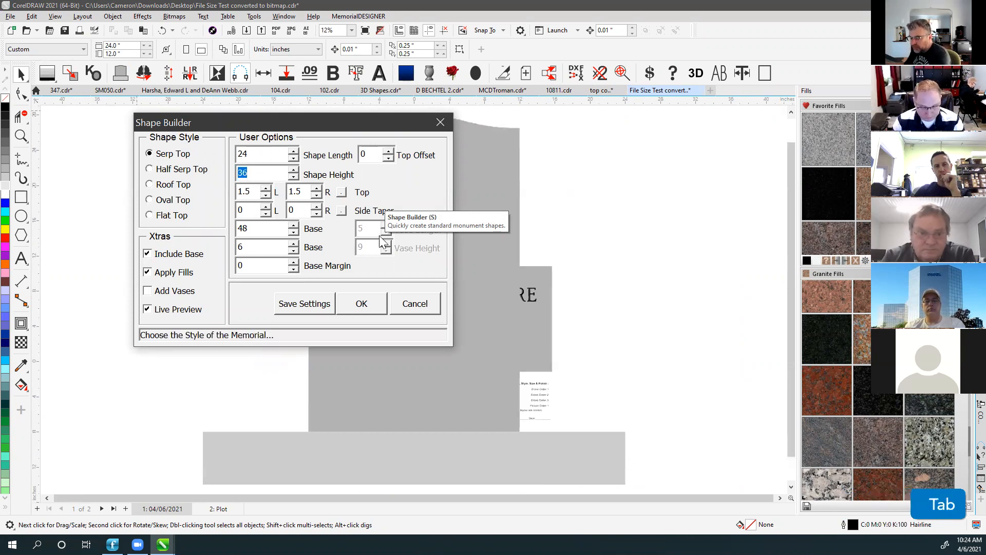
pyautogui.click(254, 228)
pyautogui.write('36')
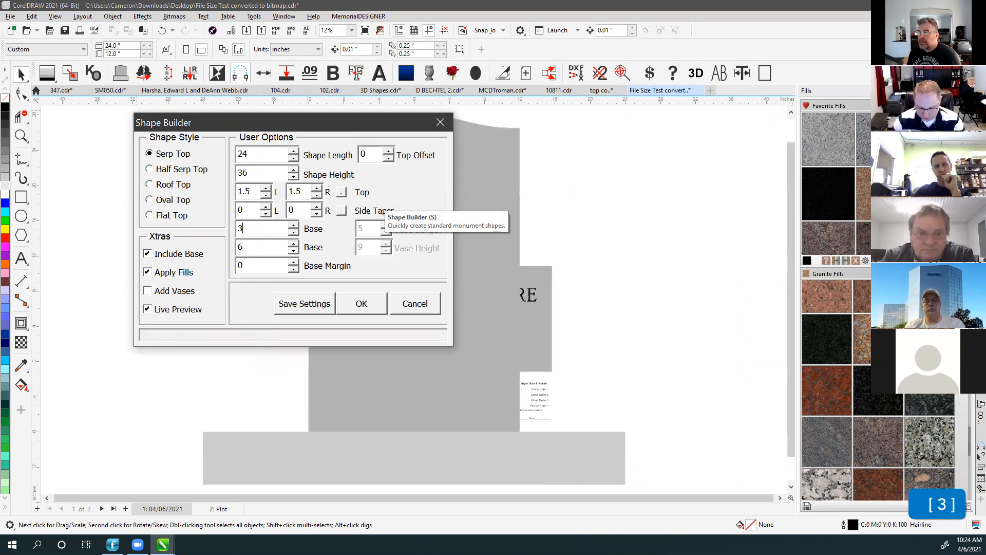
pyautogui.press('Tab')
pyautogui.scroll(-3, 519, 225)
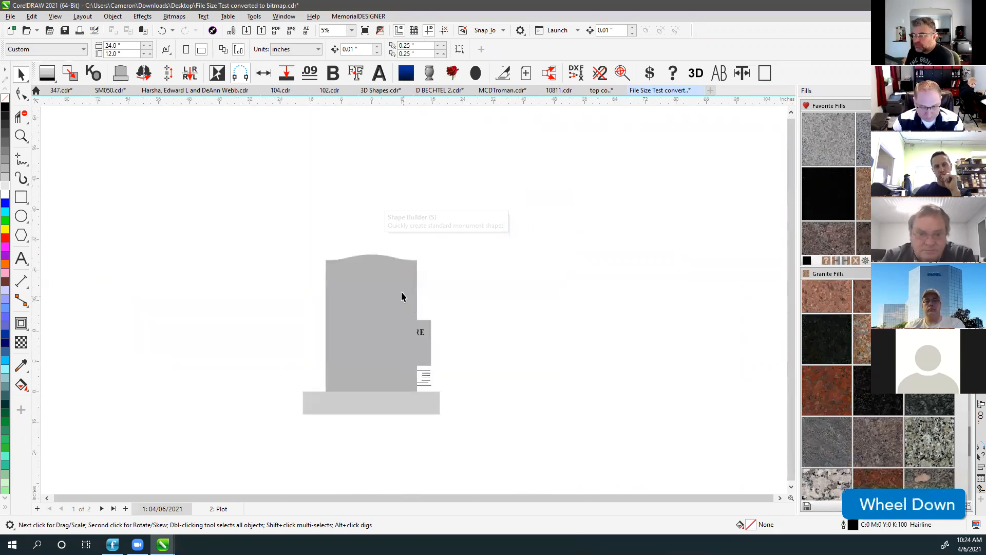
# Move the headstone and base together to the right of the name plate.
pyautogui.click(386, 323)
pyautogui.keyDown('shift'); pyautogui.click(368, 401); pyautogui.keyUp('shift')
pyautogui.moveTo(361, 316); pyautogui.dragTo(565, 323)
# Wrap the headstone and base in the FRONT SIDE proof background layout.
pyautogui.click(565, 319)
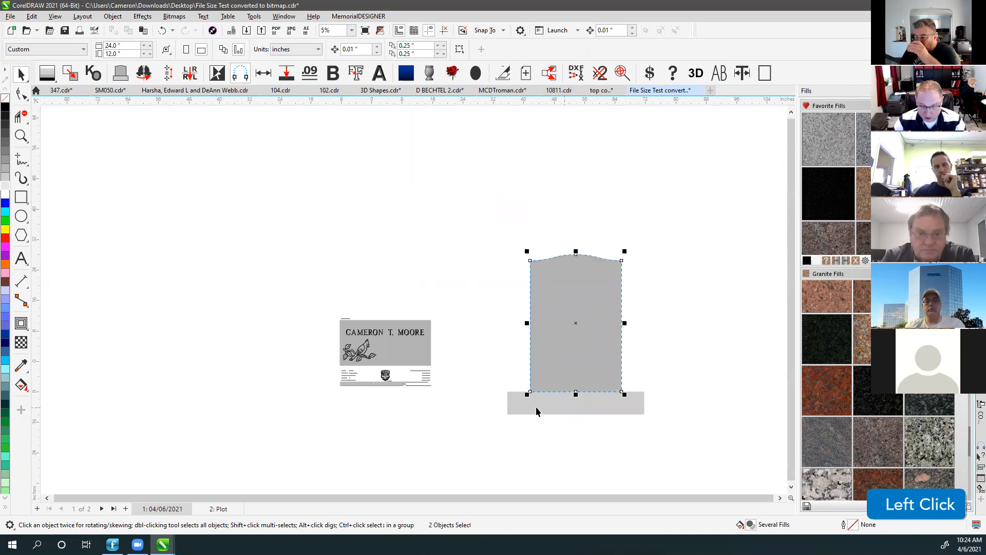
pyautogui.keyDown('shift'); pyautogui.click(535, 406); pyautogui.keyUp('shift')
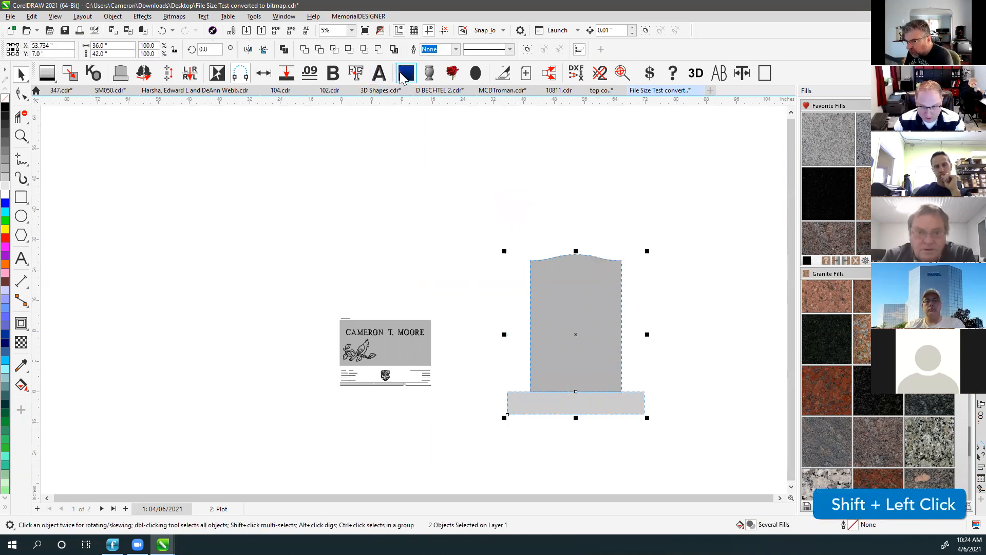
pyautogui.click(556, 274)
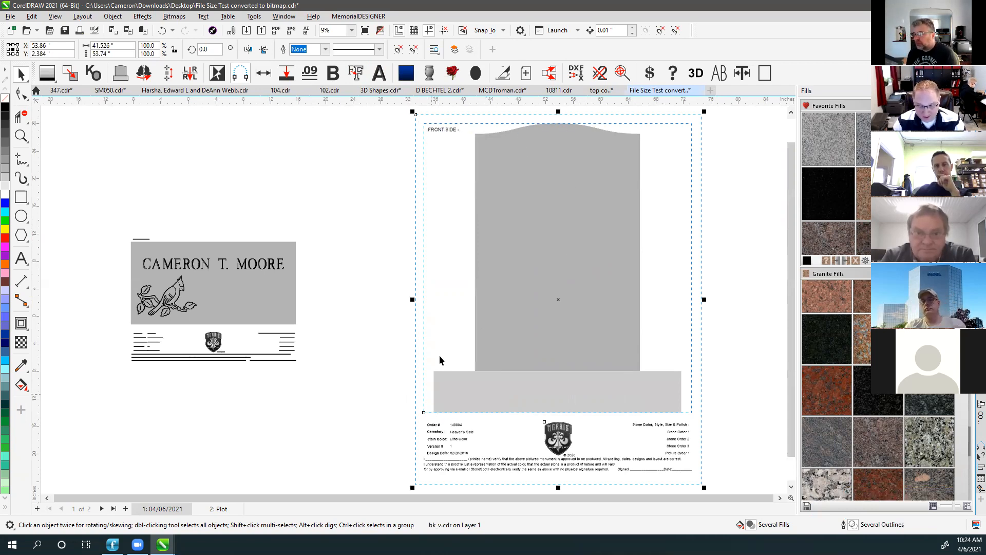
pyautogui.click(388, 236)
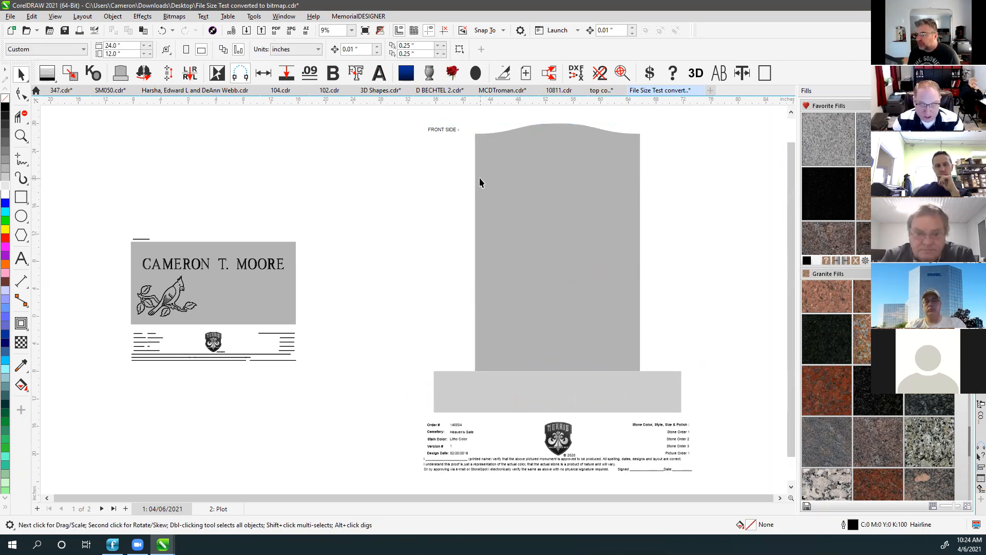
pyautogui.click(435, 129)
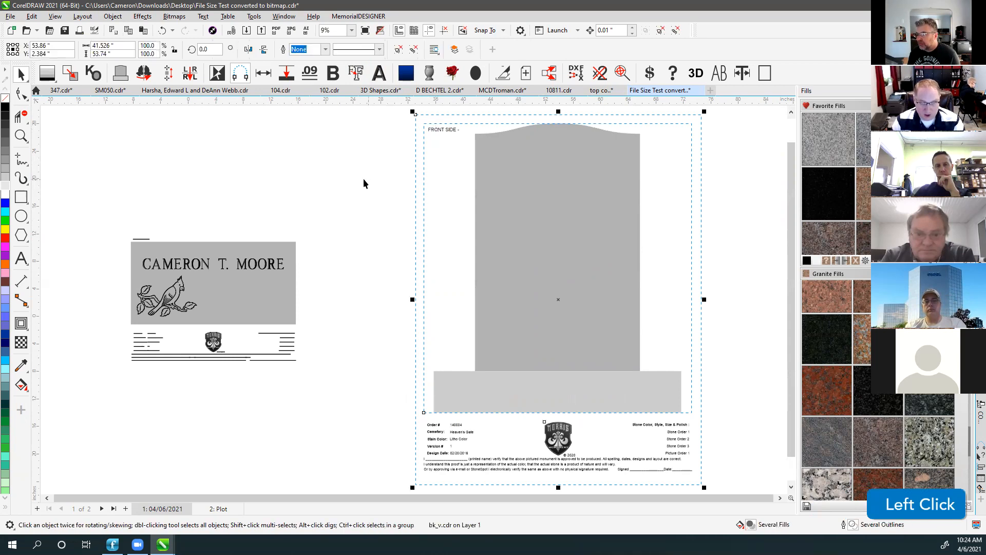
# In Open Drawing, browse to Documents and select the MemorialDESIGNER folder.
pyautogui.click(28, 33)
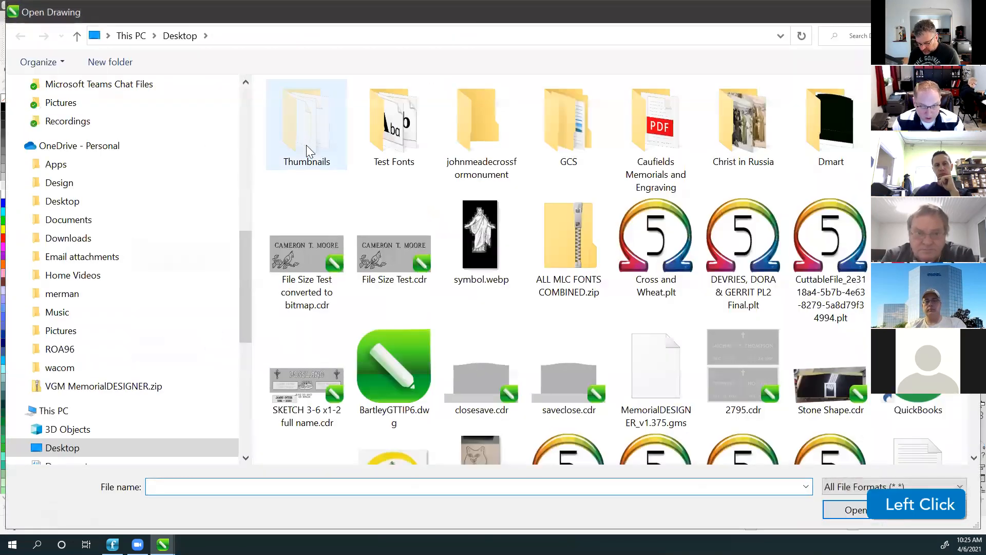
pyautogui.moveTo(245, 260); pyautogui.dragTo(250, 106)
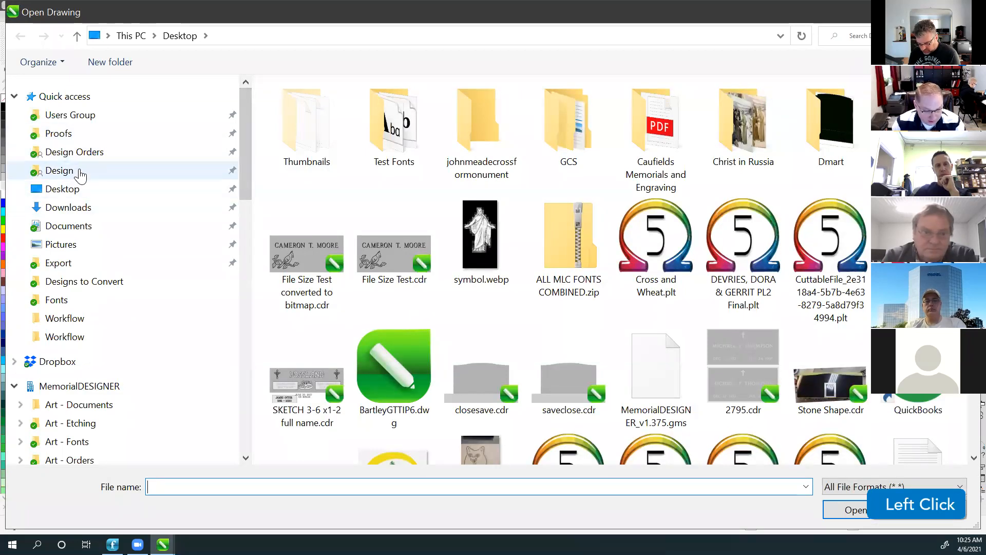
pyautogui.click(83, 230)
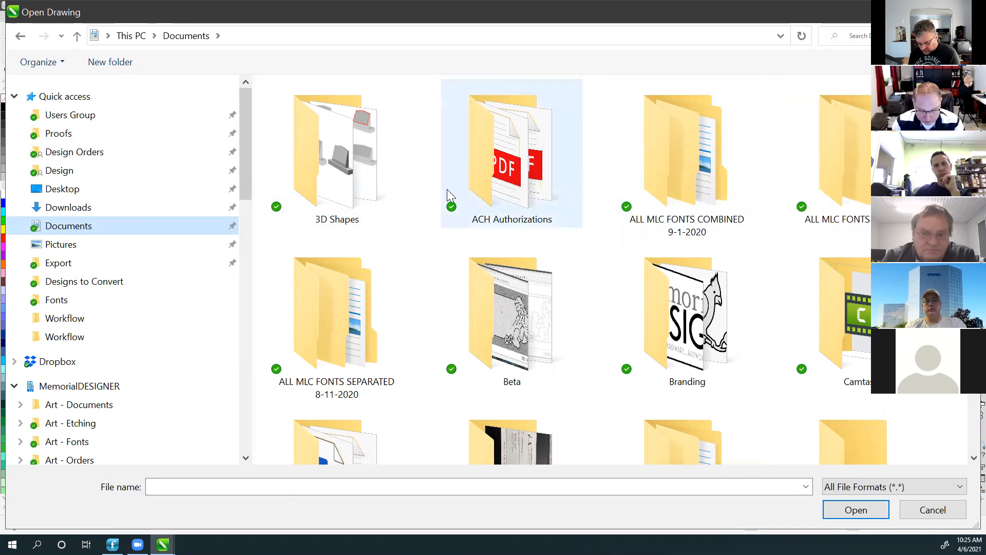
pyautogui.scroll(-3, 446, 252)
pyautogui.click(509, 267)
pyautogui.press('d')
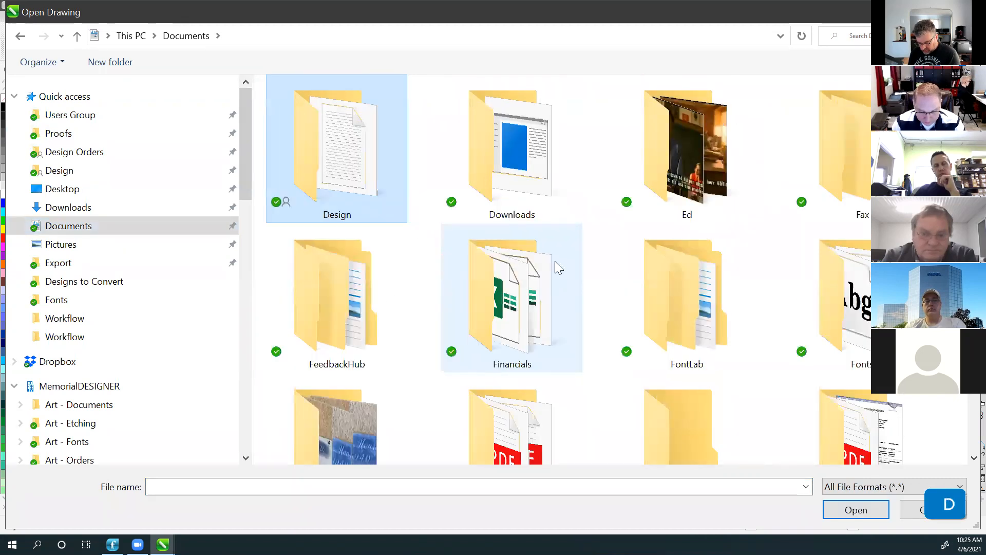
pyautogui.scroll(1, 699, 207)
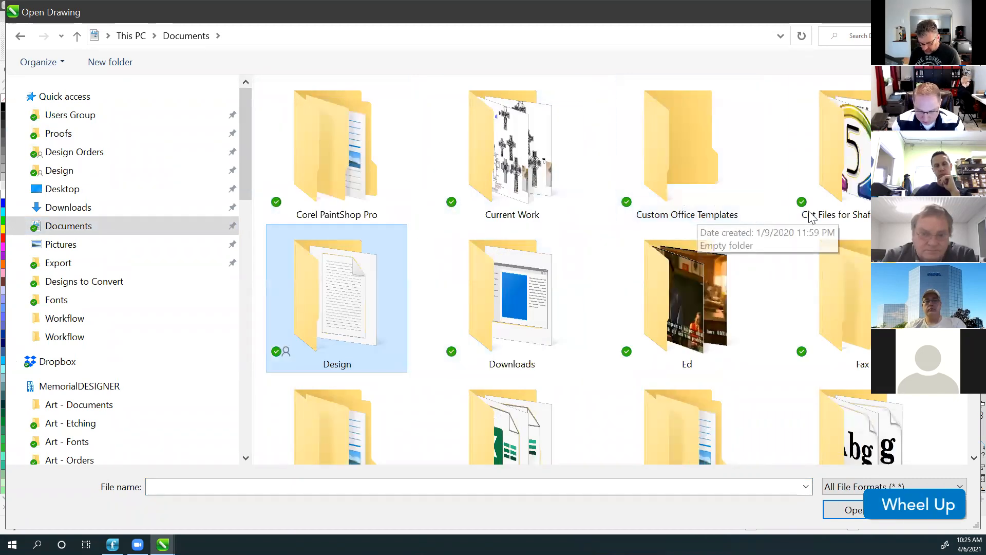
pyautogui.press('m')
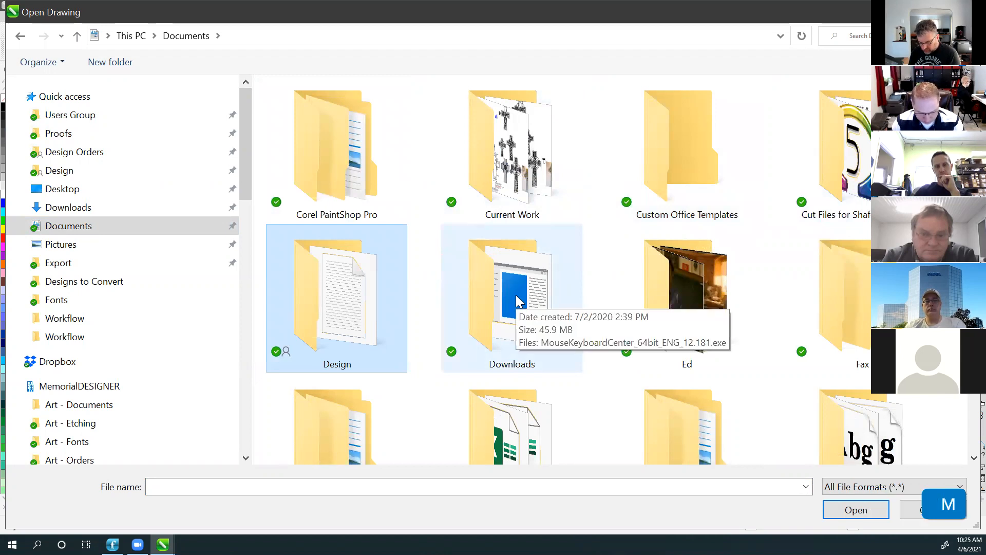
pyautogui.scroll(-1, 720, 298)
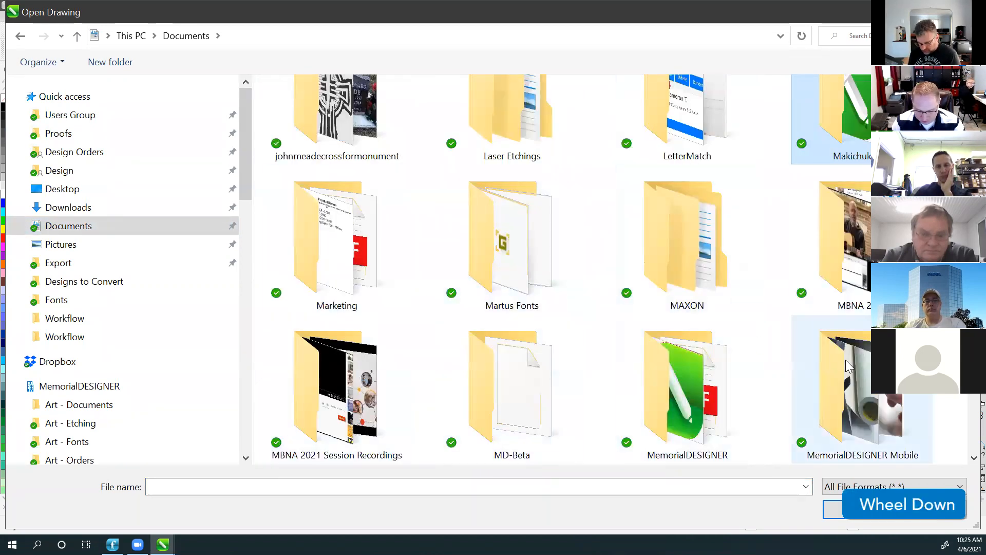
pyautogui.click(688, 388)
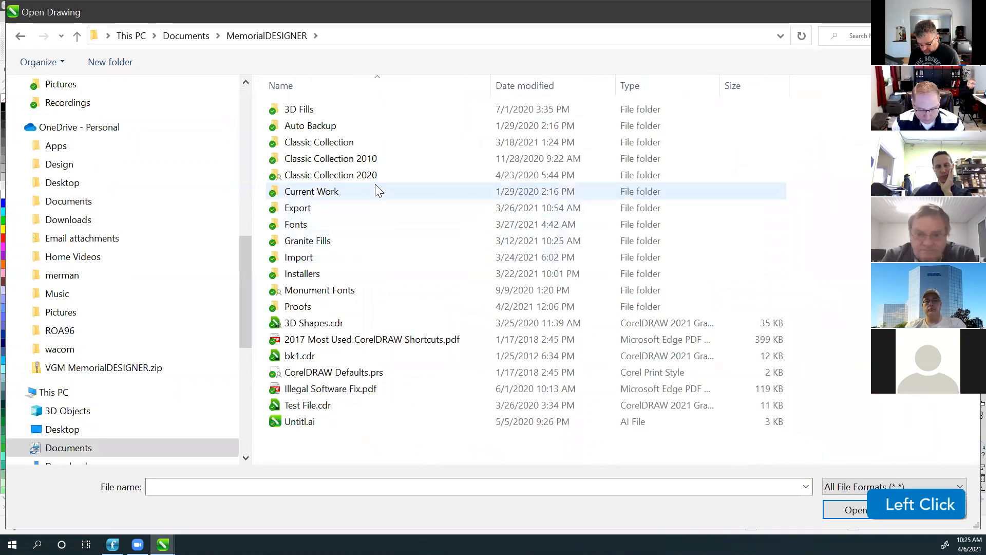
# Open the eight bk files from the Import folder, then select the name plate.
pyautogui.click(298, 256)
pyautogui.doubleClick(298, 257)
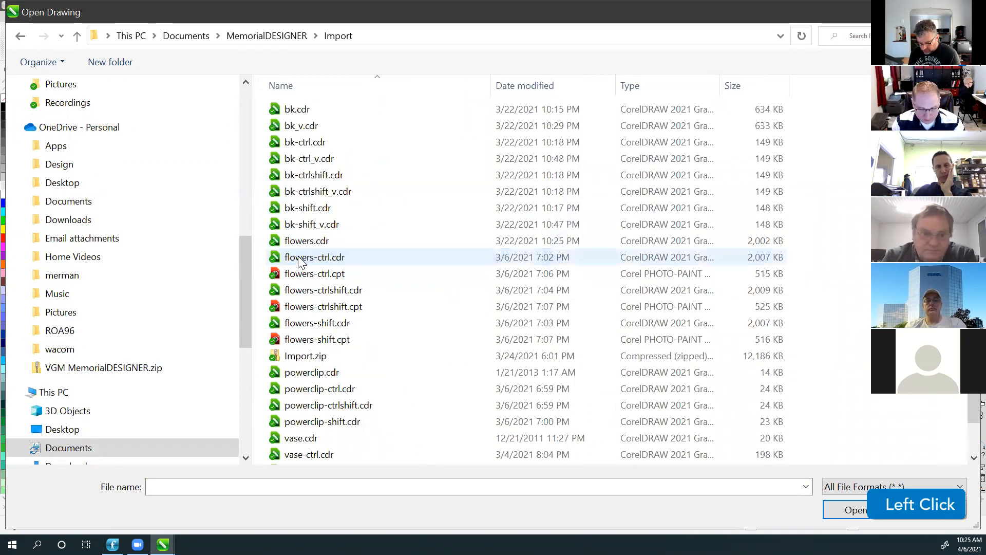
pyautogui.click(290, 109)
pyautogui.keyDown('shift'); pyautogui.click(293, 225); pyautogui.keyUp('shift')
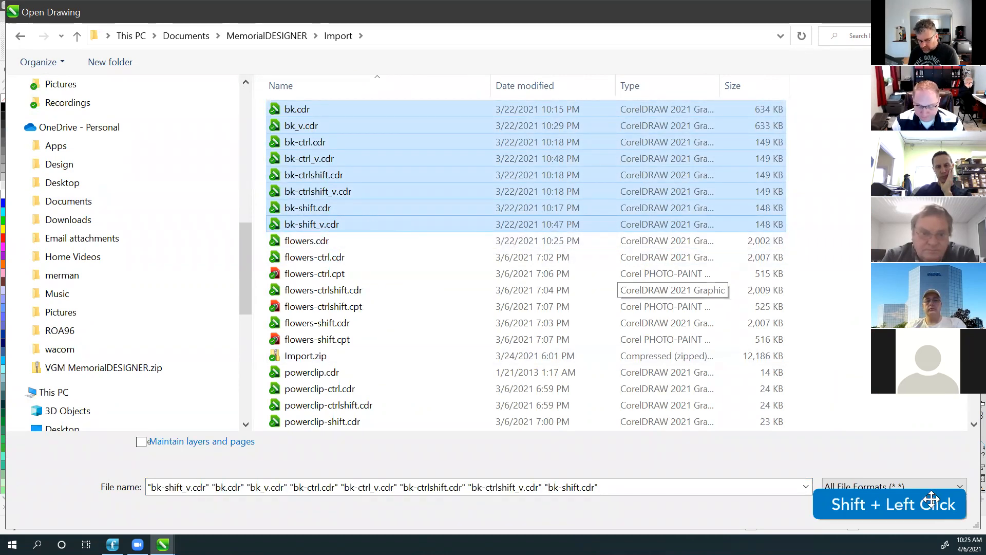
pyautogui.click(874, 510)
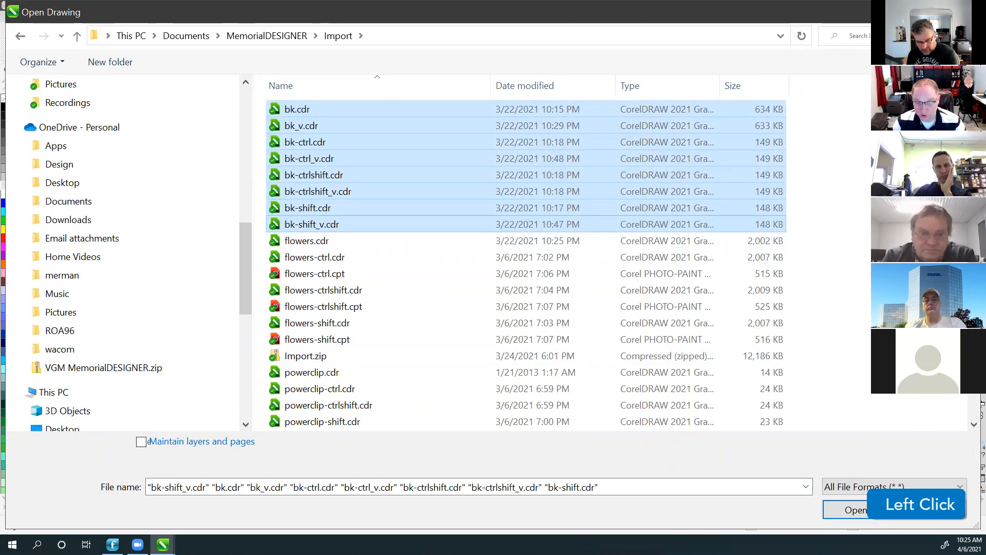
pyautogui.click(246, 302)
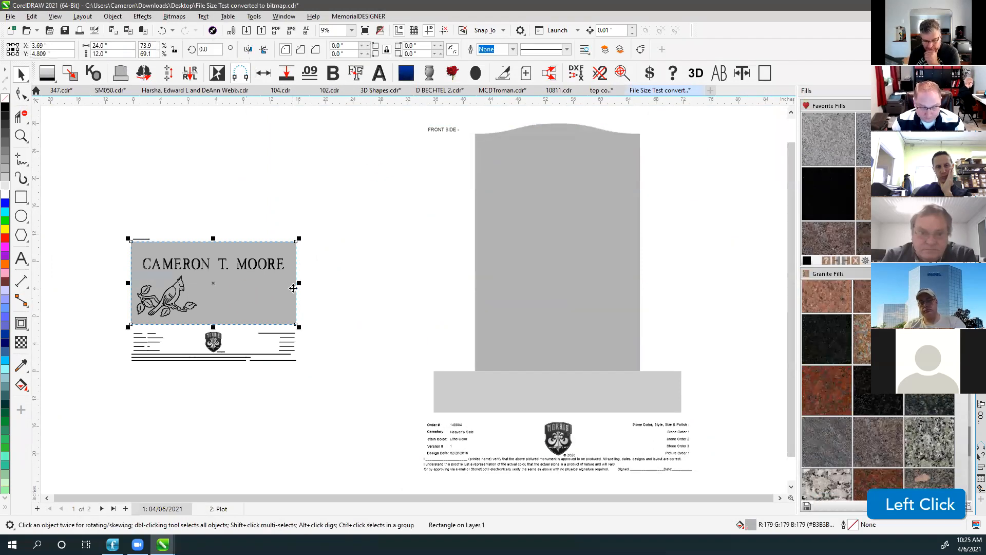
# Delete the text-and-emblem panel below the name plate.
pyautogui.scroll(-1, 368, 348)
pyautogui.click(367, 348)
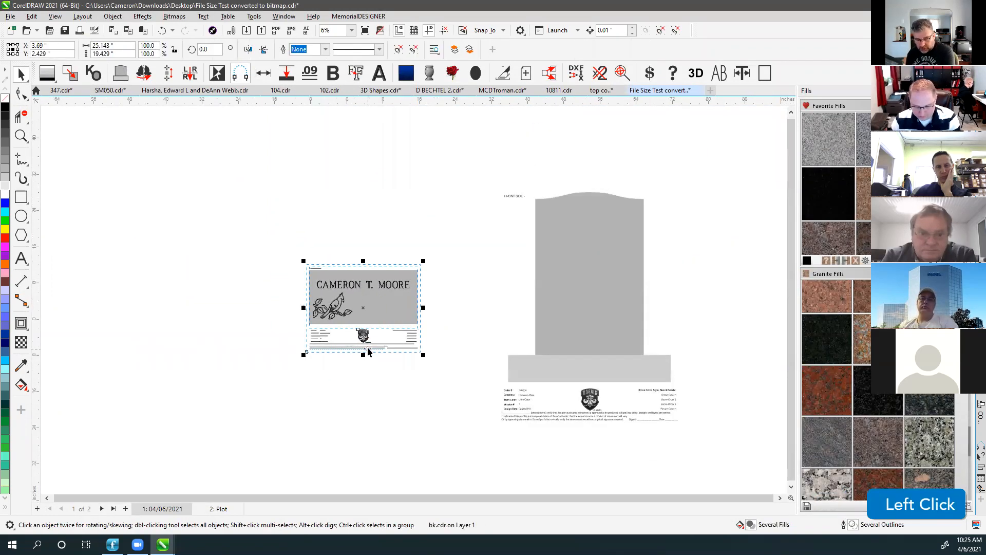
pyautogui.press('Delete')
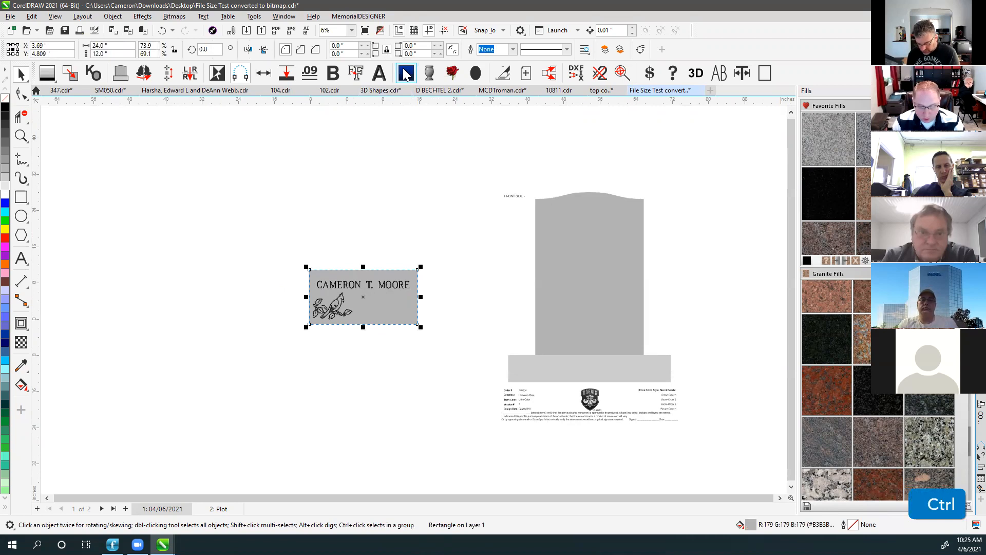
# Add the alternate background, delete the blue DISCLAIMER background, and fit all objects in view.
pyautogui.keyDown('ctrl'); pyautogui.click(406, 74); pyautogui.keyUp('ctrl')
pyautogui.press('ctrl')
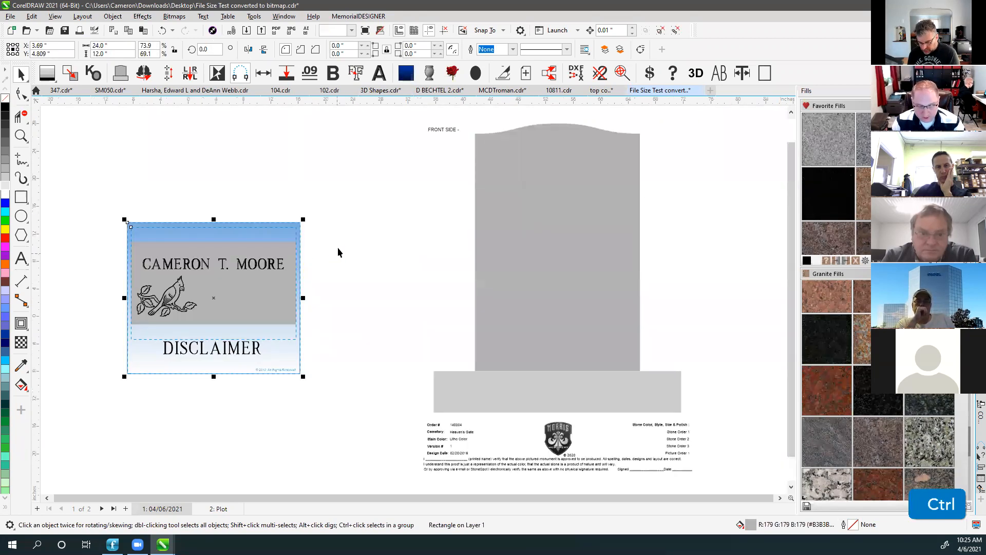
pyautogui.click(337, 248)
pyautogui.click(253, 236)
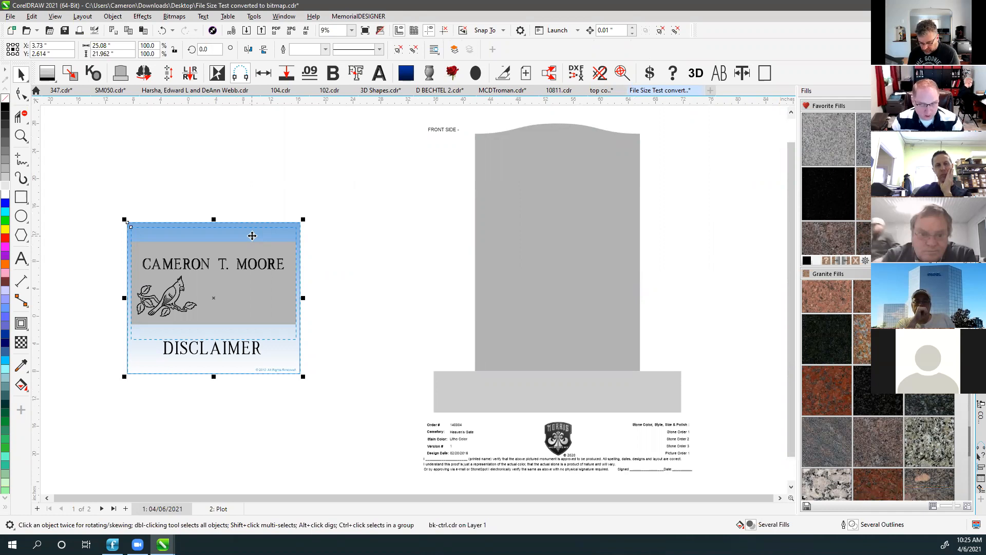
pyautogui.press('Delete')
pyautogui.click(252, 238)
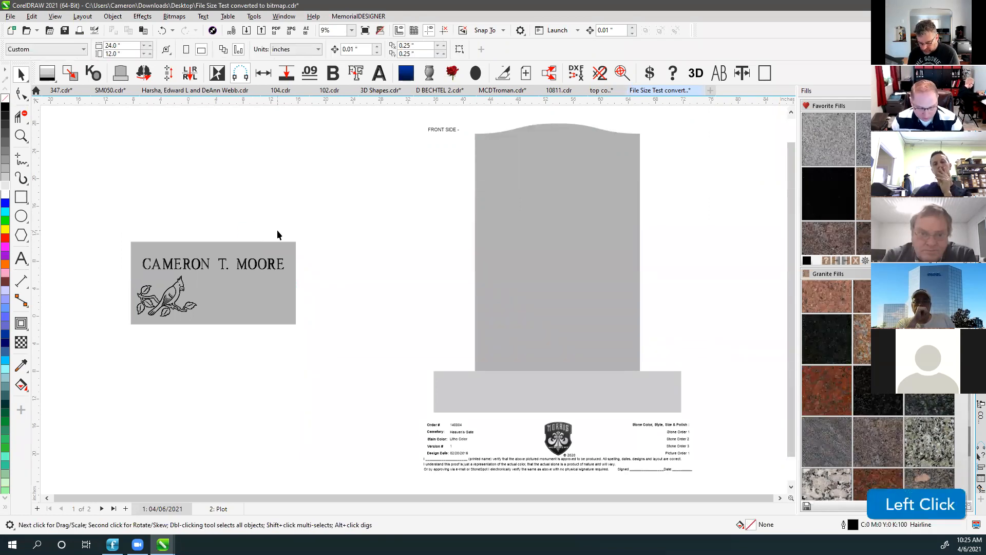
pyautogui.press('F4')
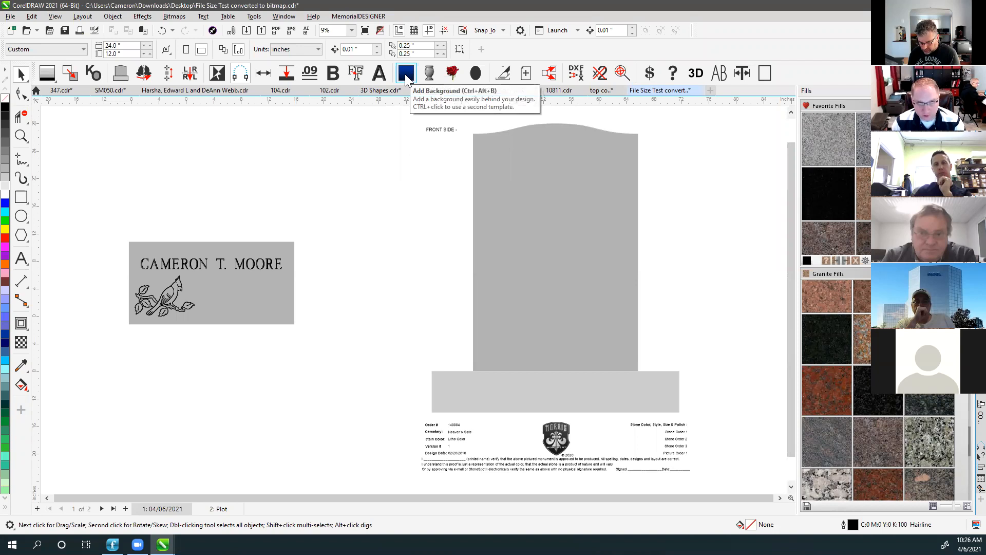
pyautogui.click(365, 224)
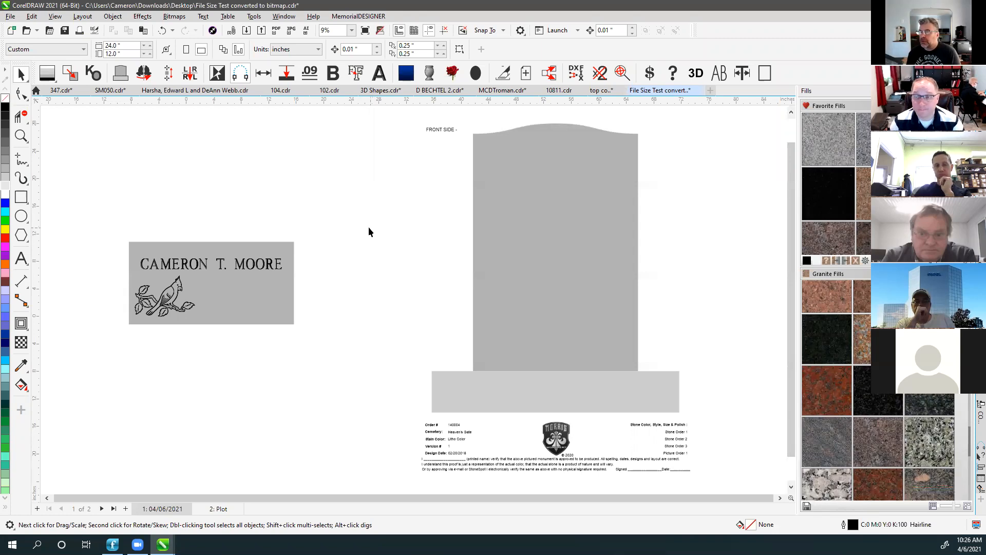
pyautogui.click(301, 194)
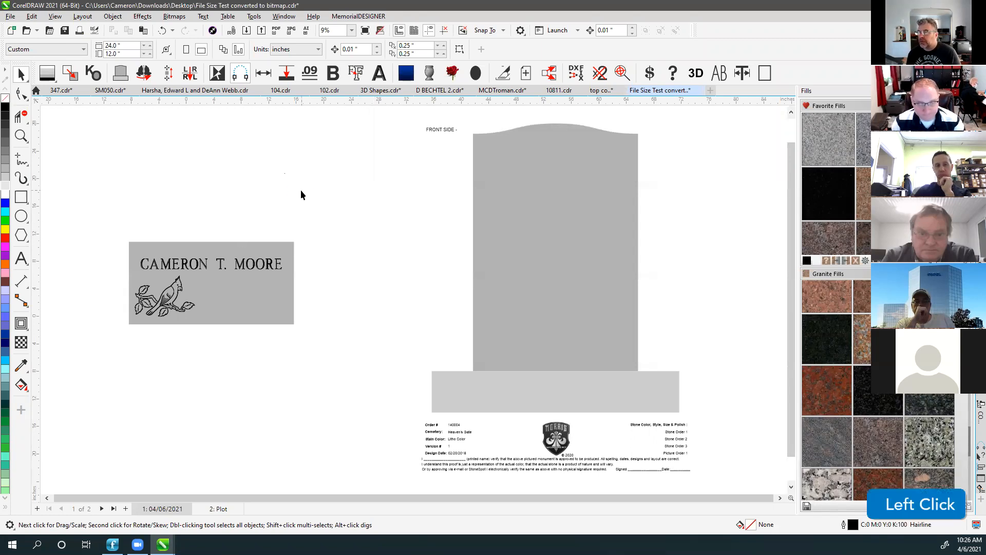
pyautogui.click(431, 73)
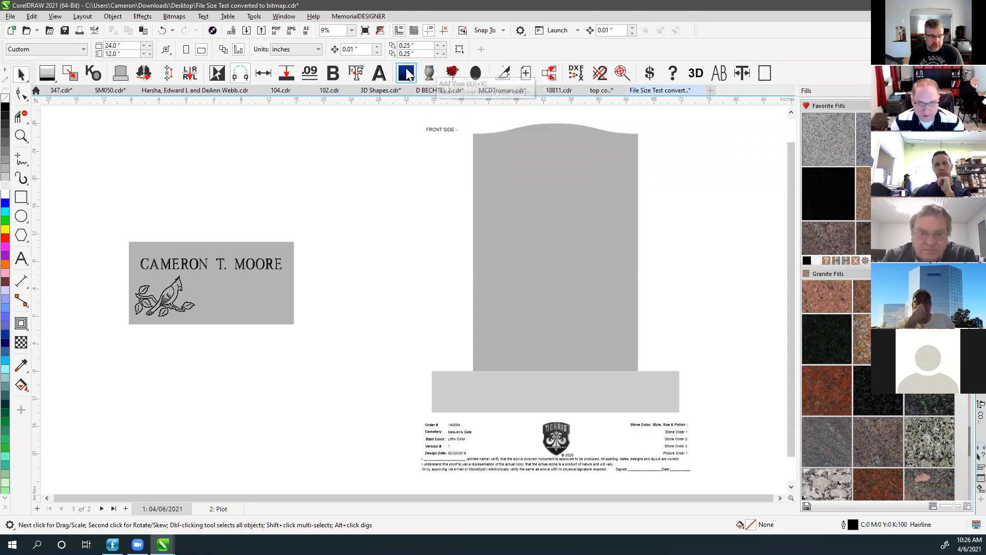
pyautogui.click(431, 75)
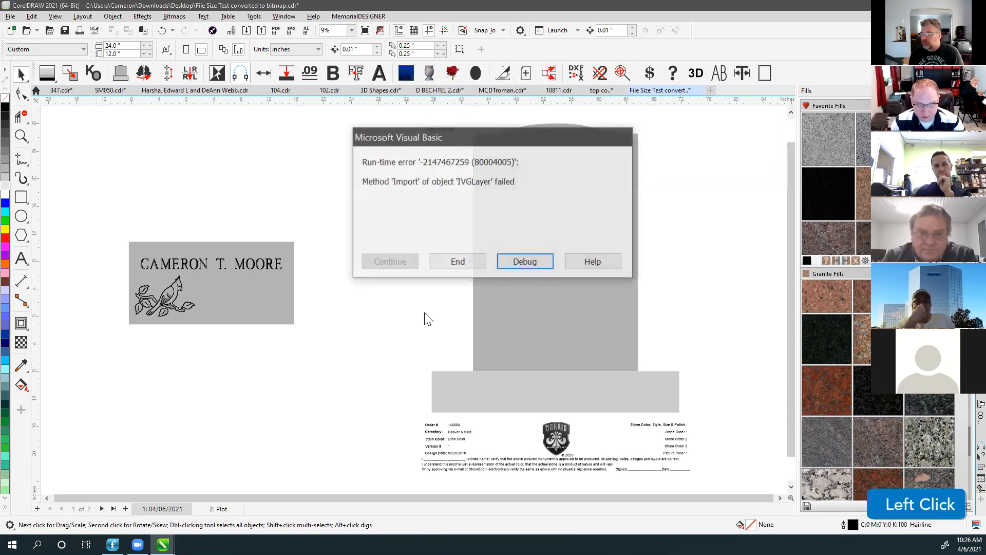
pyautogui.click(519, 262)
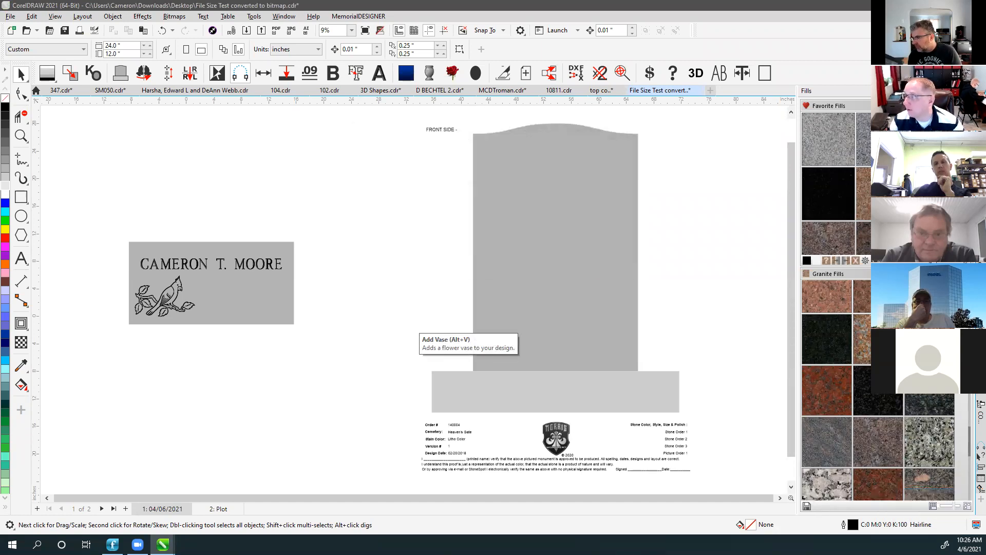
pyautogui.click(430, 74)
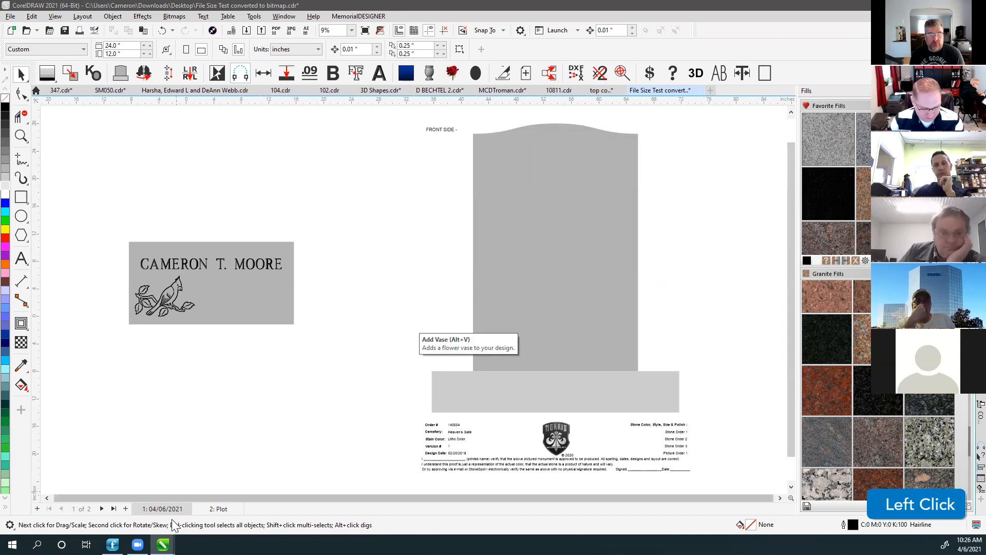
pyautogui.moveTo(163, 543)
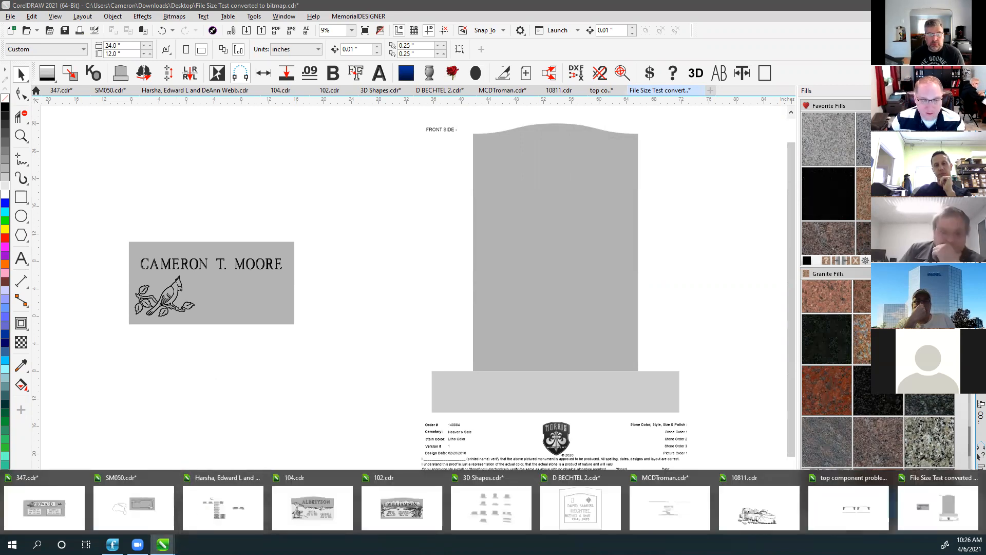
pyautogui.click(255, 206)
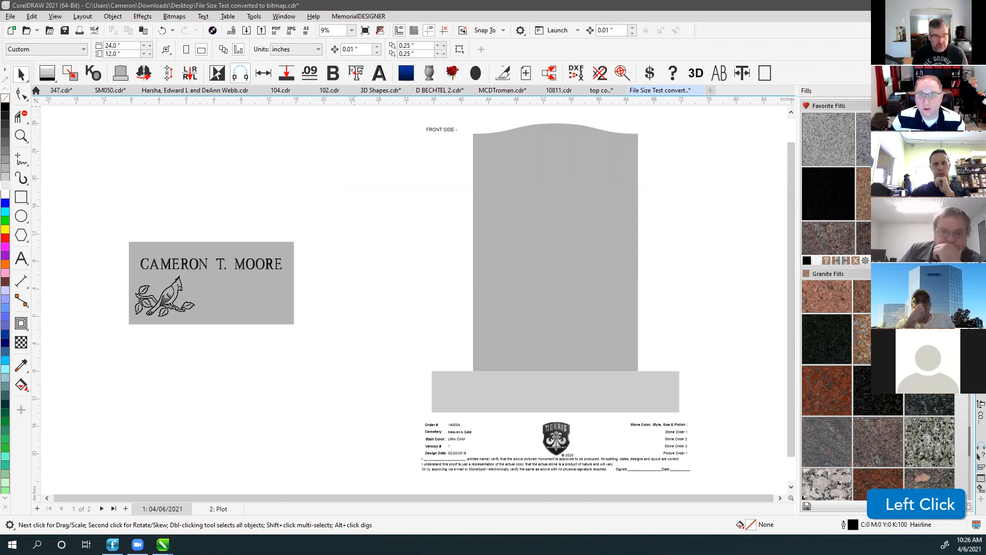
pyautogui.press('m')
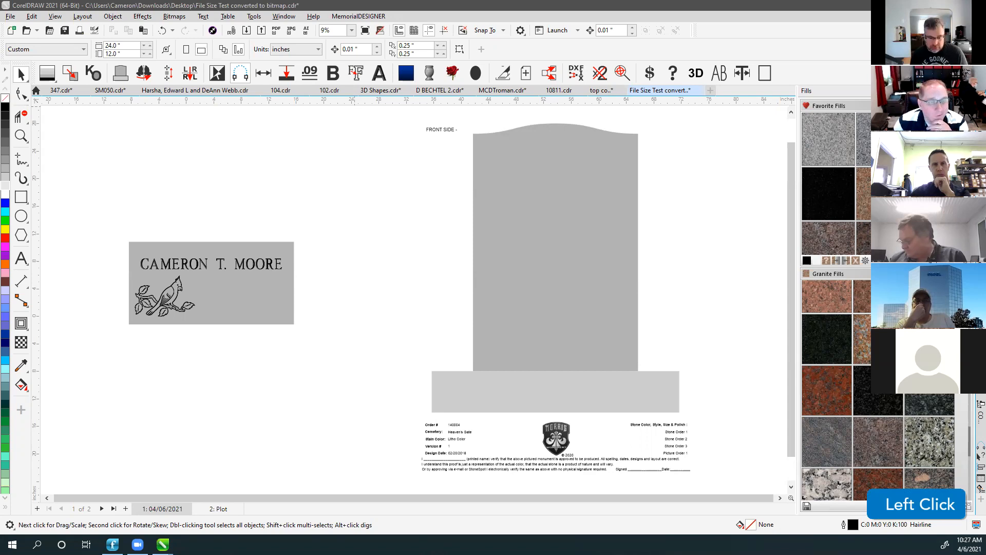
pyautogui.click(362, 144)
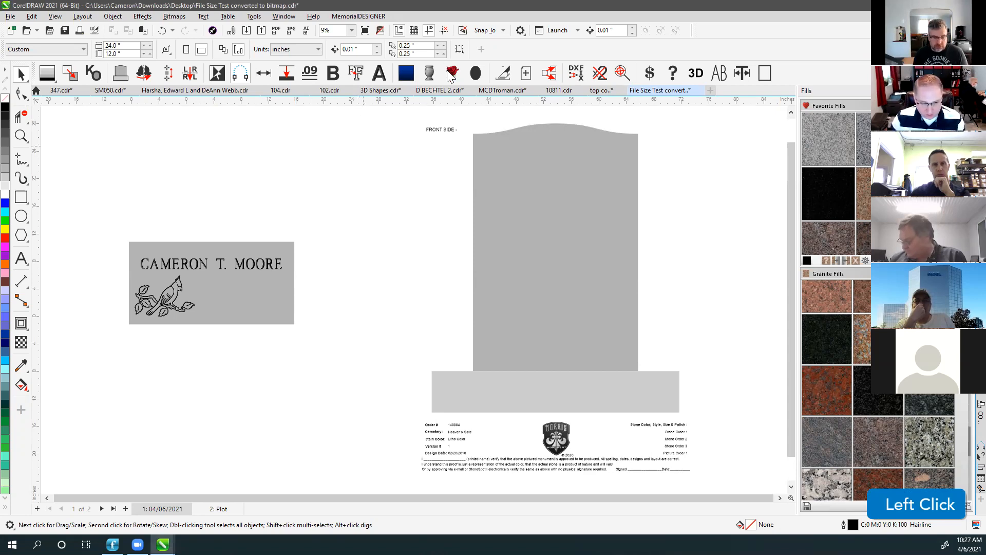
pyautogui.keyDown('ctrl'); pyautogui.click(431, 75); pyautogui.keyUp('ctrl')
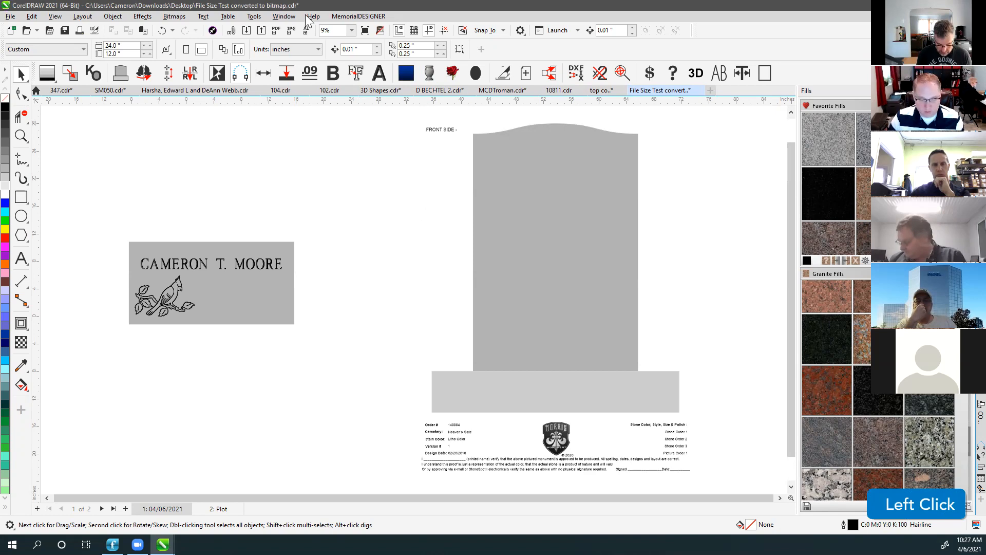
# Add a test vase, delete it from the name plate, and dismiss a macro error on retry.
pyautogui.keyDown('ctrl'); pyautogui.click(429, 73); pyautogui.keyUp('ctrl')
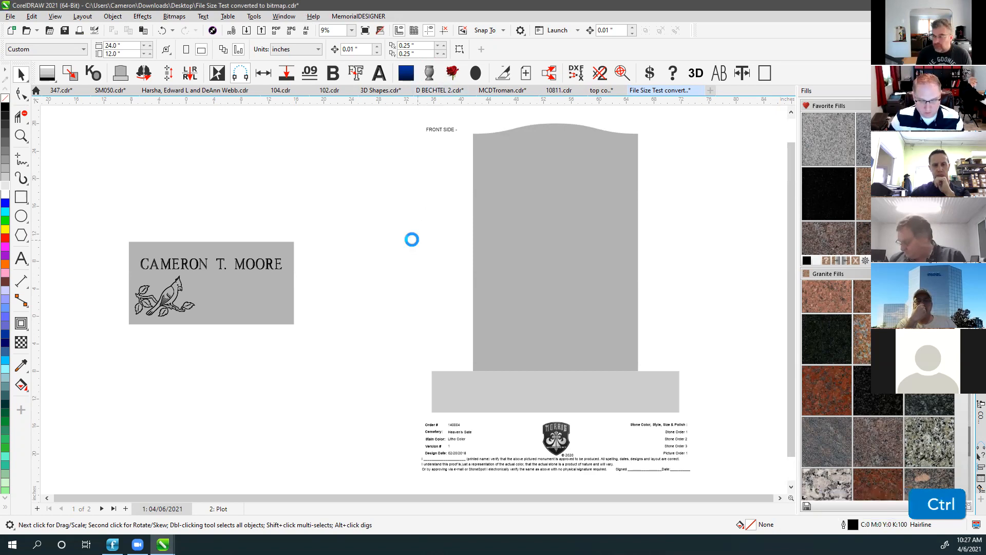
pyautogui.click(320, 252)
pyautogui.click(279, 274)
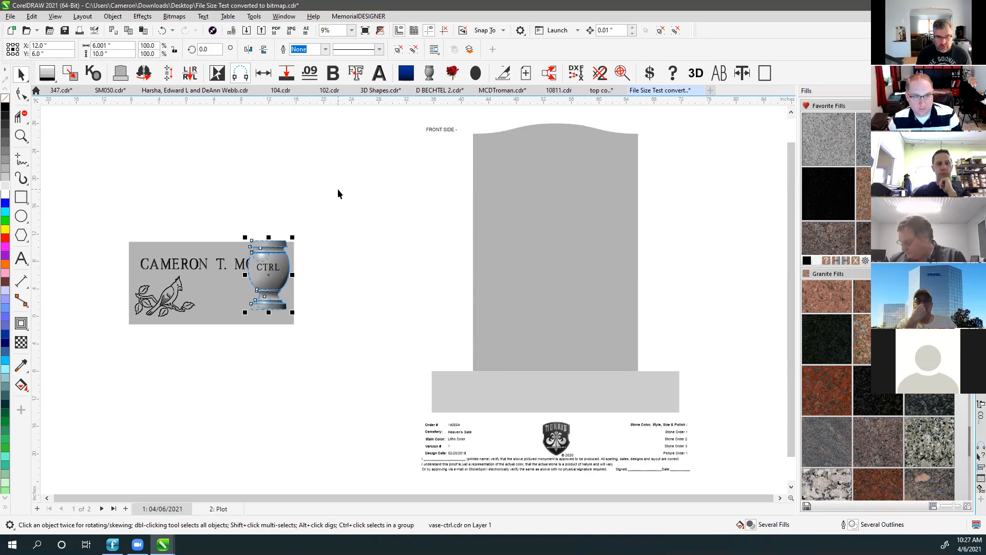
pyautogui.press('Delete')
pyautogui.click(429, 73)
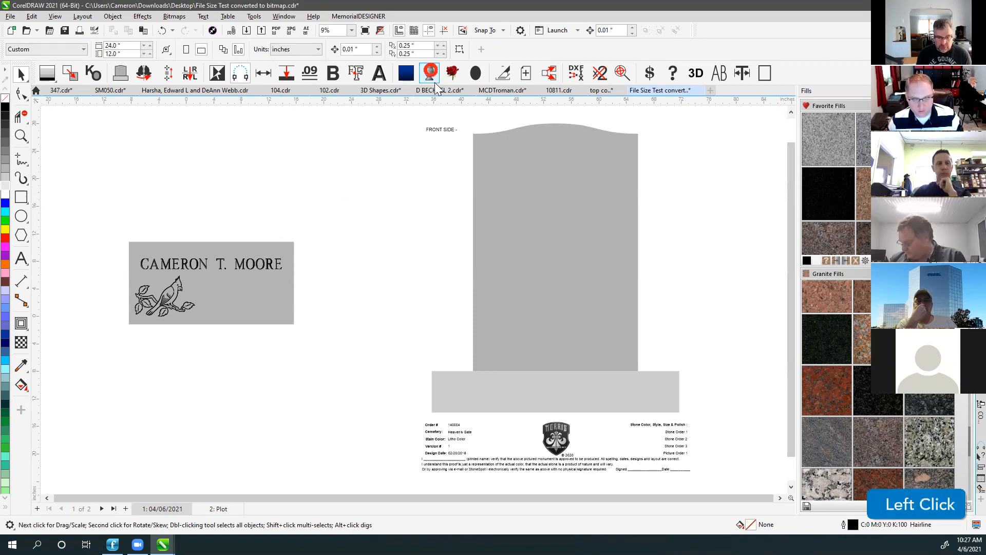
pyautogui.click(520, 263)
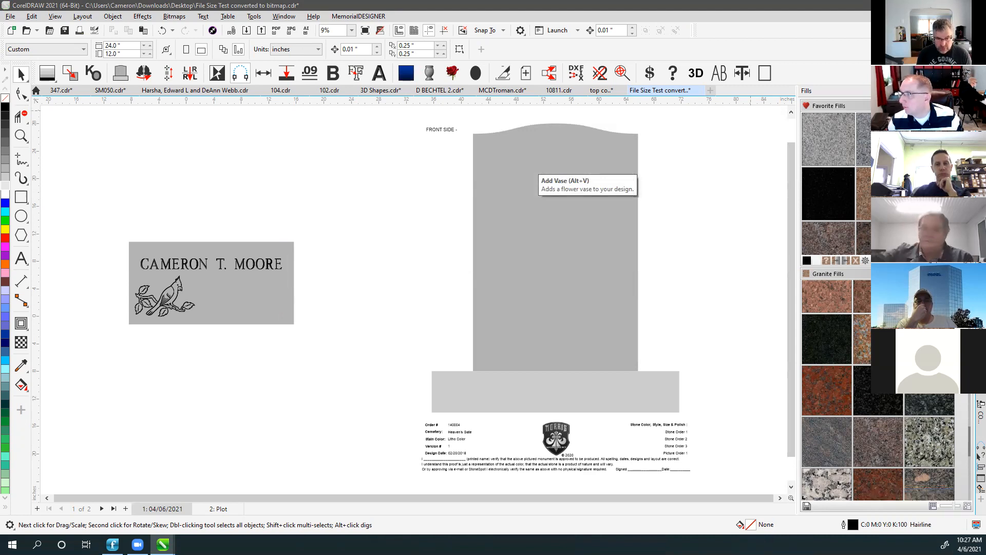
pyautogui.press('BackSpace')
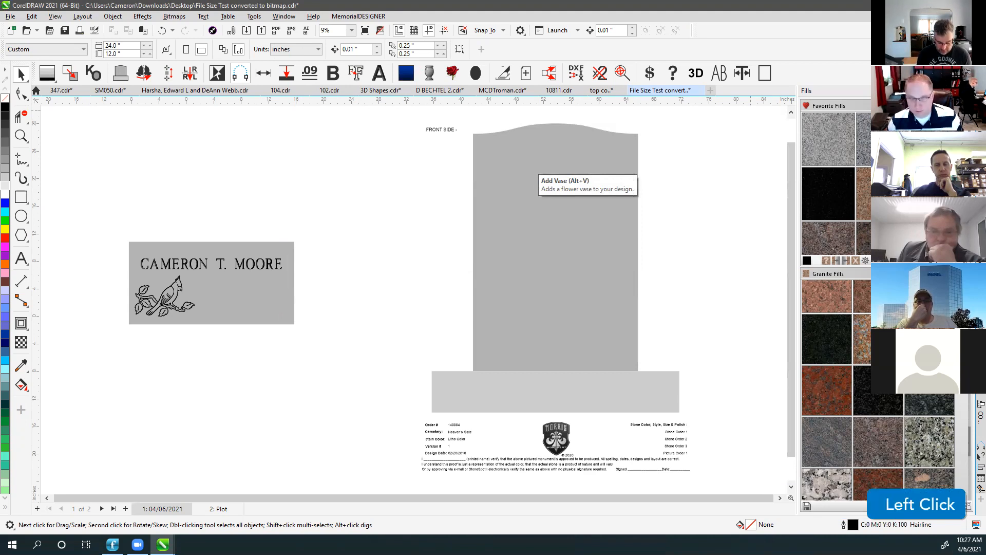
# Add another vase, slide it right beside the plate, then delete it.
pyautogui.click(428, 74)
pyautogui.moveTo(289, 276); pyautogui.dragTo(383, 276)
pyautogui.click(360, 214)
pyautogui.click(362, 261)
pyautogui.press('Delete')
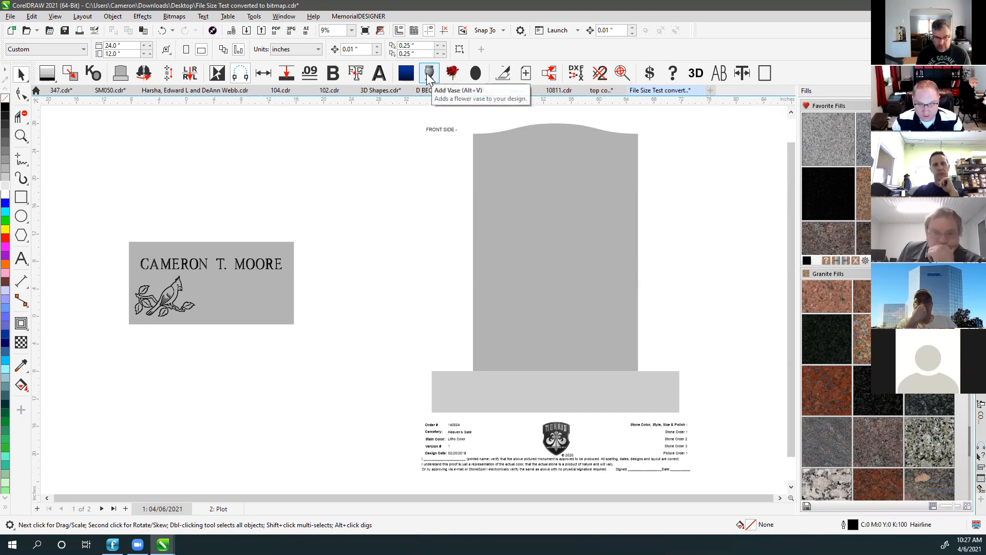
# Add a vase and set it on the base against the headstone's left side.
pyautogui.click(427, 74)
pyautogui.moveTo(273, 279); pyautogui.dragTo(443, 297)
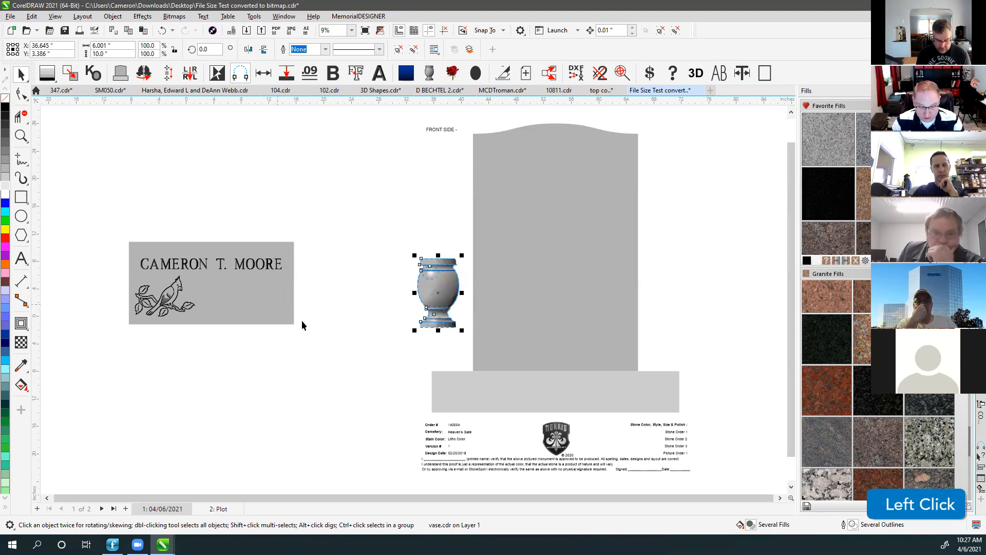
pyautogui.moveTo(441, 327); pyautogui.dragTo(447, 371)
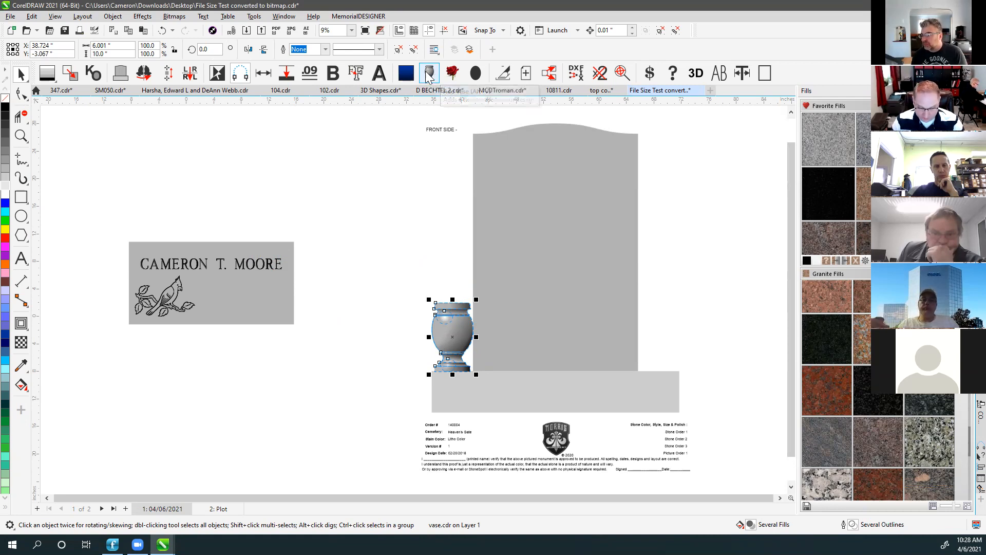
pyautogui.click(452, 329)
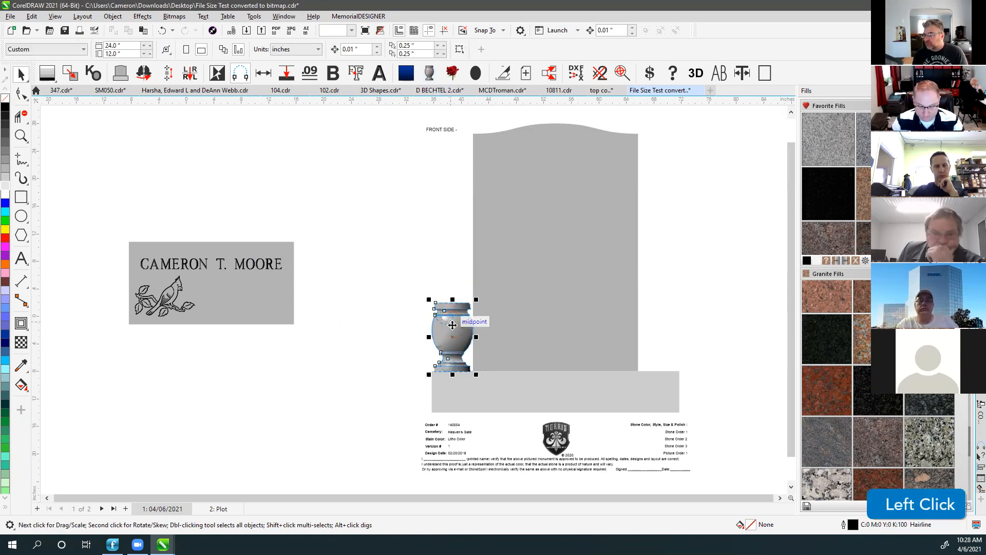
pyautogui.keyDown('ctrl'); pyautogui.click(430, 79); pyautogui.keyUp('ctrl')
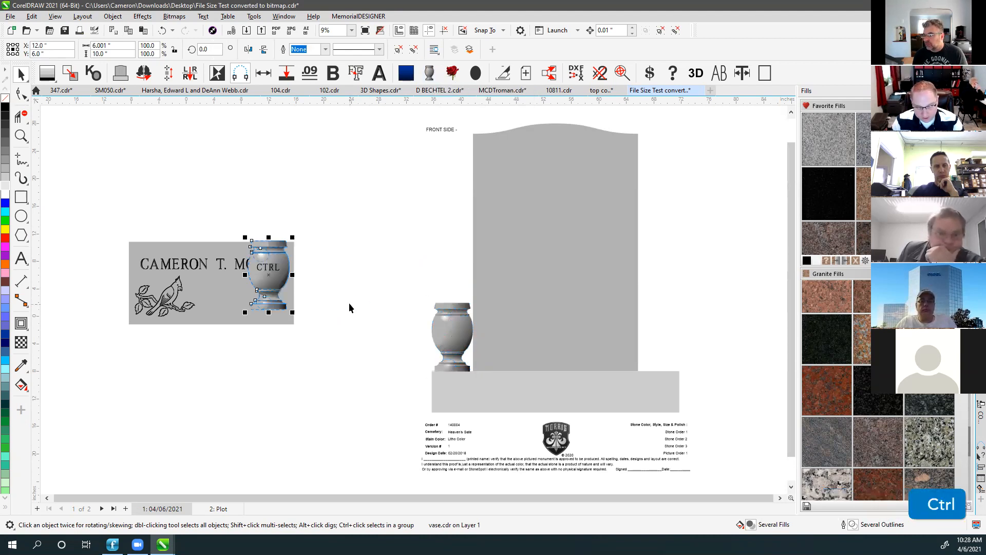
pyautogui.keyDown('shift'); pyautogui.click(430, 73); pyautogui.keyUp('shift')
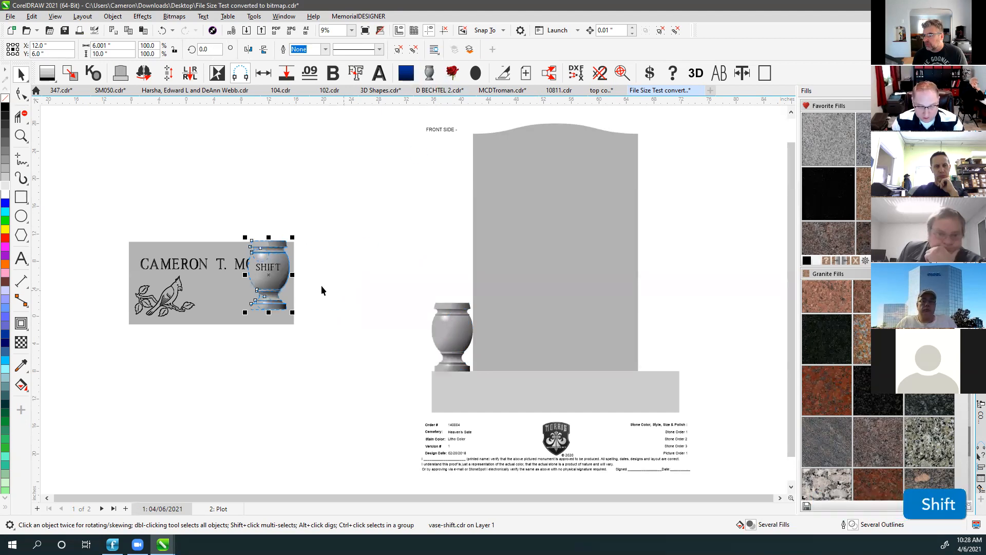
pyautogui.keyDown('ctrl'); pyautogui.keyDown('shift'); pyautogui.click(430, 73); pyautogui.keyUp('shift'); pyautogui.keyUp('ctrl')
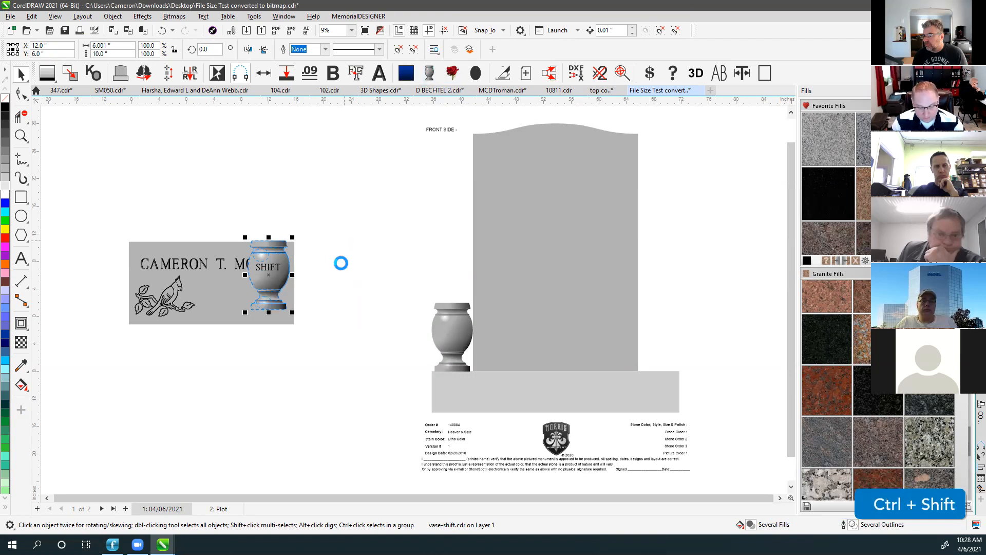
pyautogui.moveTo(269, 265); pyautogui.dragTo(333, 353)
pyautogui.click(268, 270)
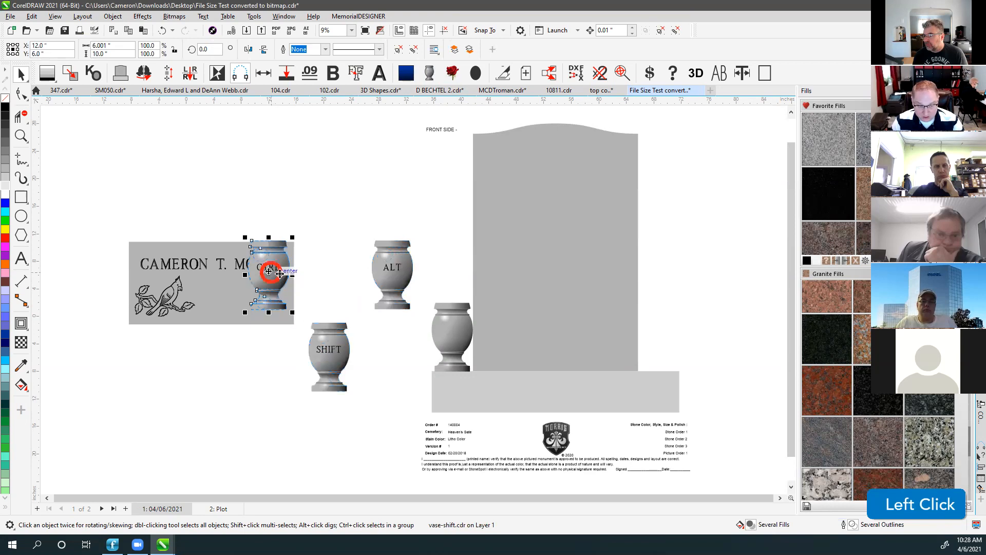
pyautogui.click(338, 352)
pyautogui.click(269, 270)
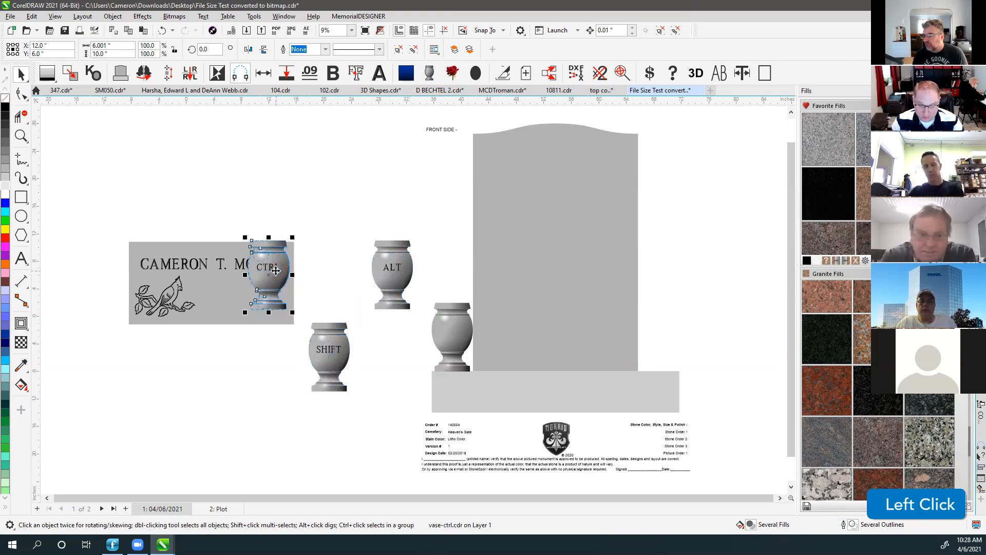
pyautogui.click(392, 276)
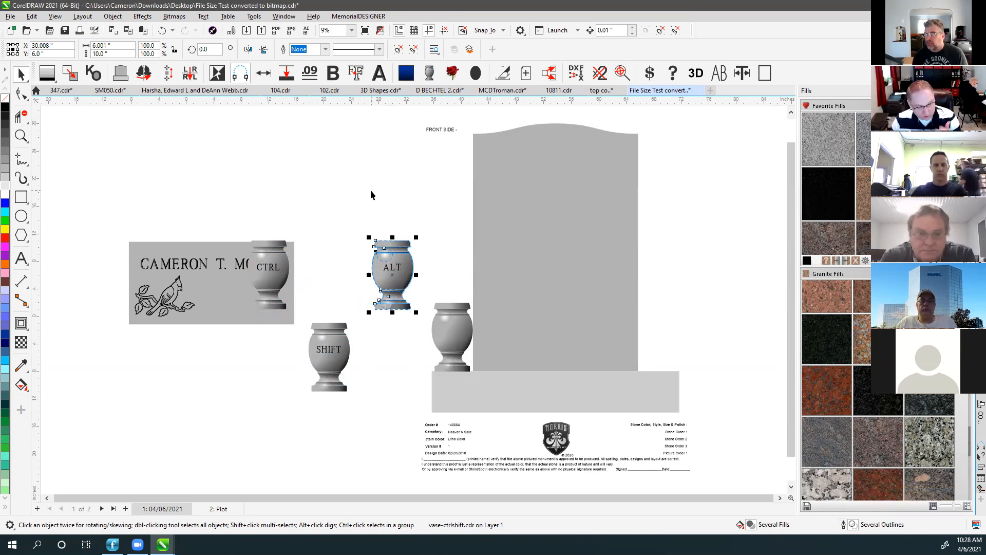
pyautogui.click(377, 216)
pyautogui.click(392, 288)
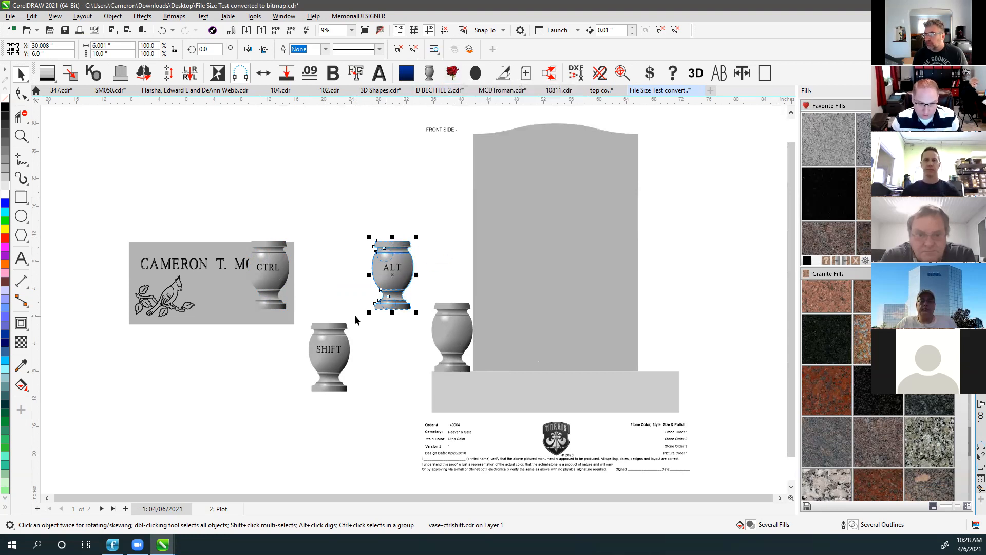
pyautogui.click(362, 214)
pyautogui.moveTo(276, 266); pyautogui.dragTo(359, 279)
pyautogui.press('Delete')
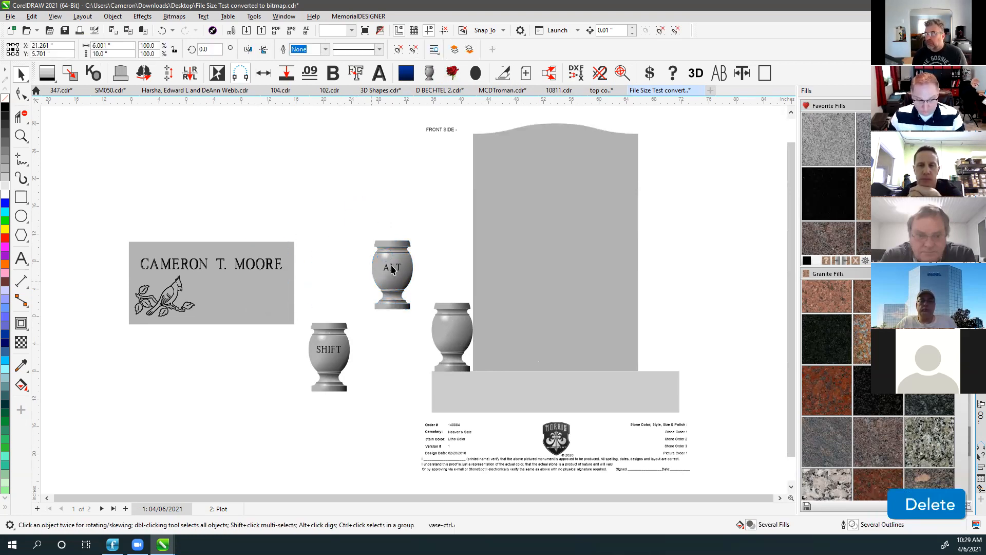
# Add a bunch of flowers and position it inside the vase.
pyautogui.click(393, 291)
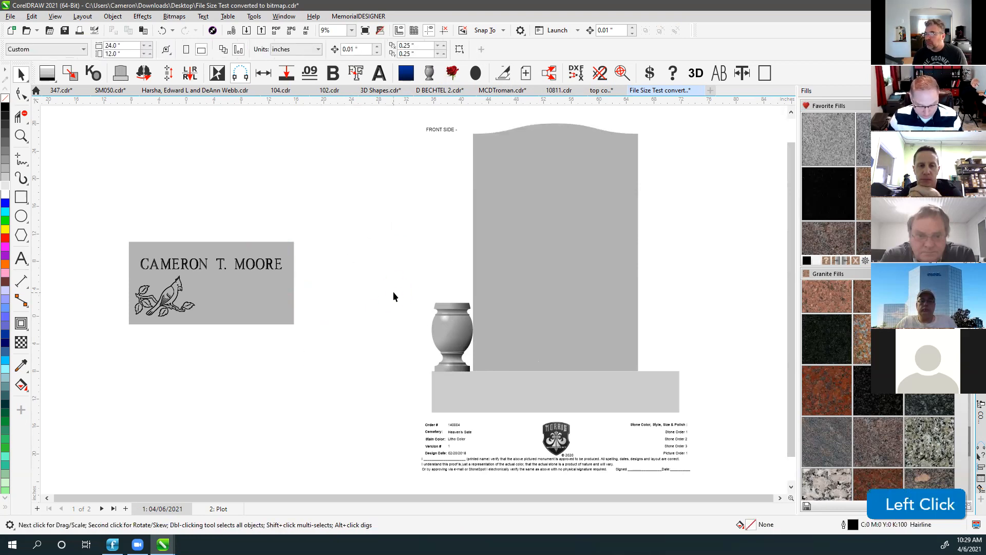
pyautogui.press('F4')
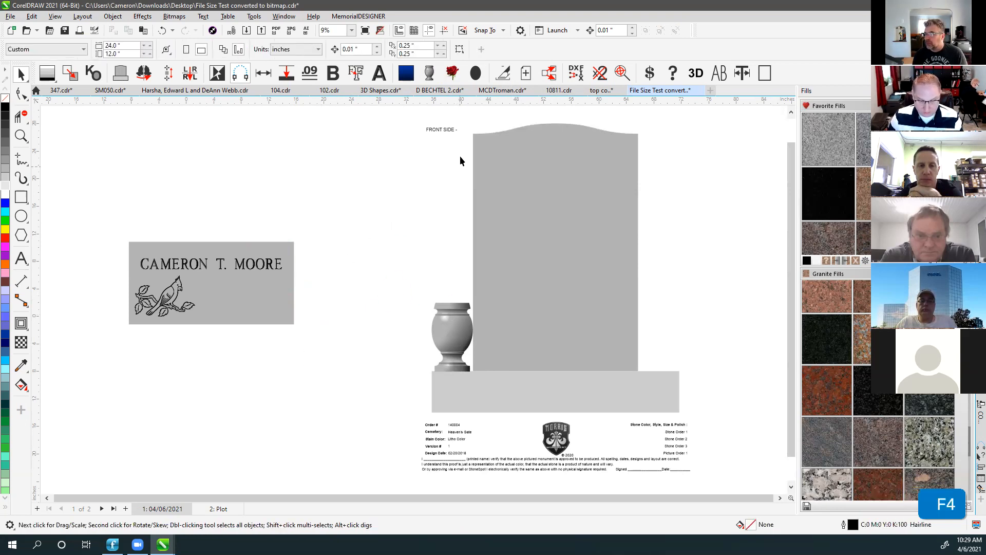
pyautogui.click(454, 75)
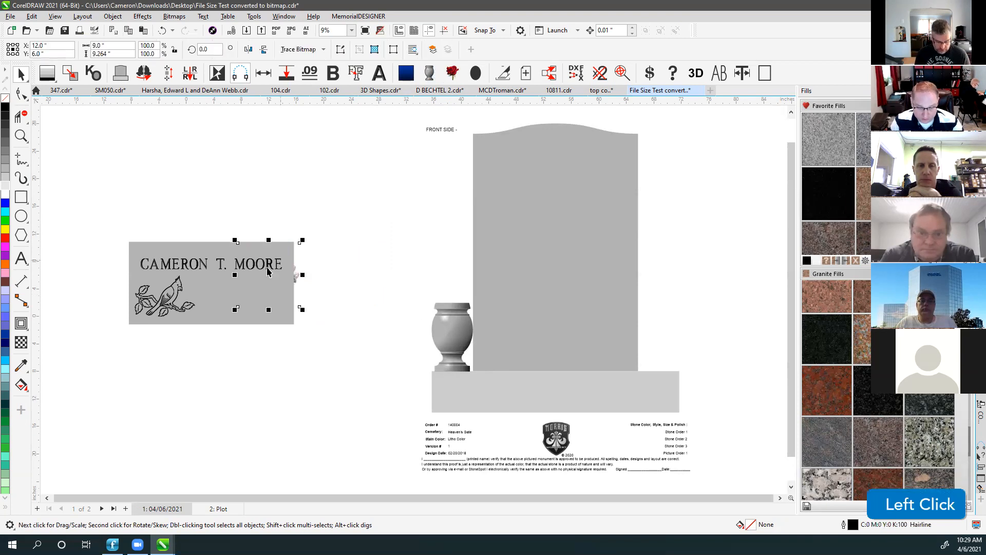
pyautogui.moveTo(256, 282); pyautogui.dragTo(448, 284)
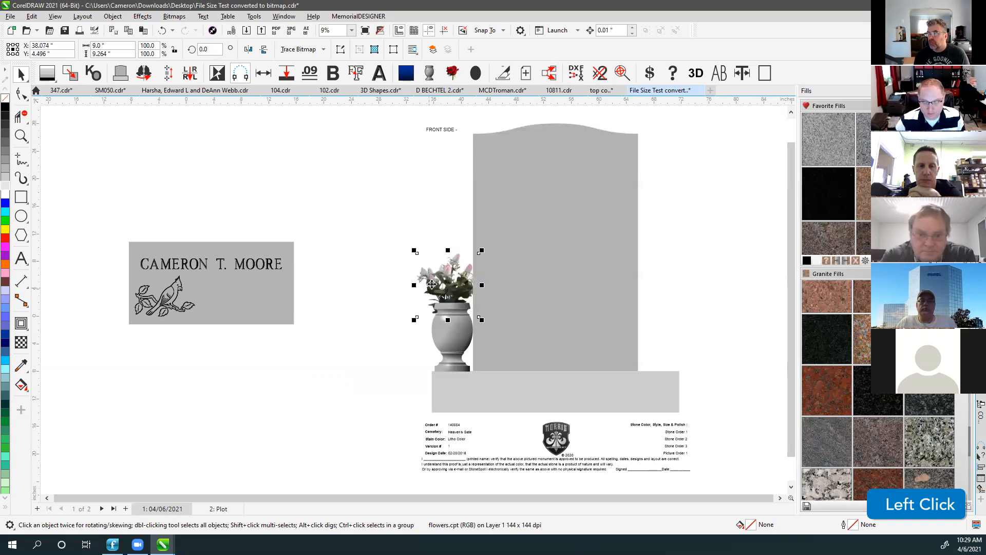
pyautogui.moveTo(451, 281); pyautogui.dragTo(455, 275)
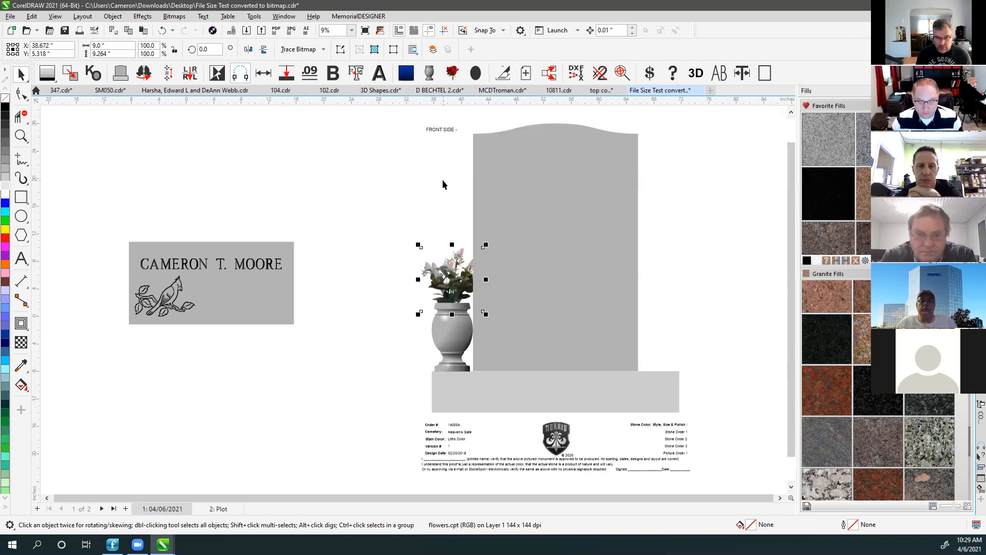
pyautogui.click(332, 254)
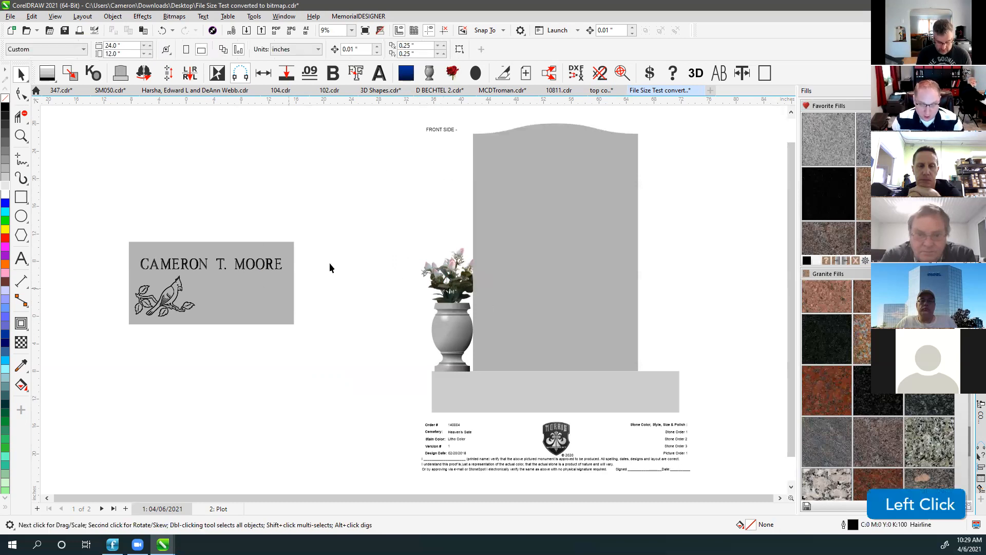
# Add and delete a second test bouquet, then bring the vase flowers in front of the headstone.
pyautogui.click(453, 76)
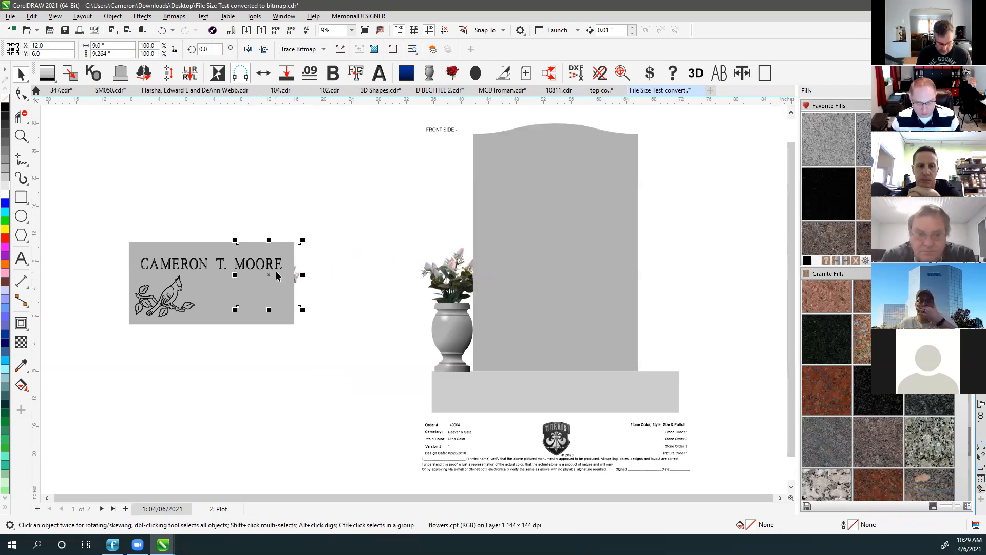
pyautogui.press('v')
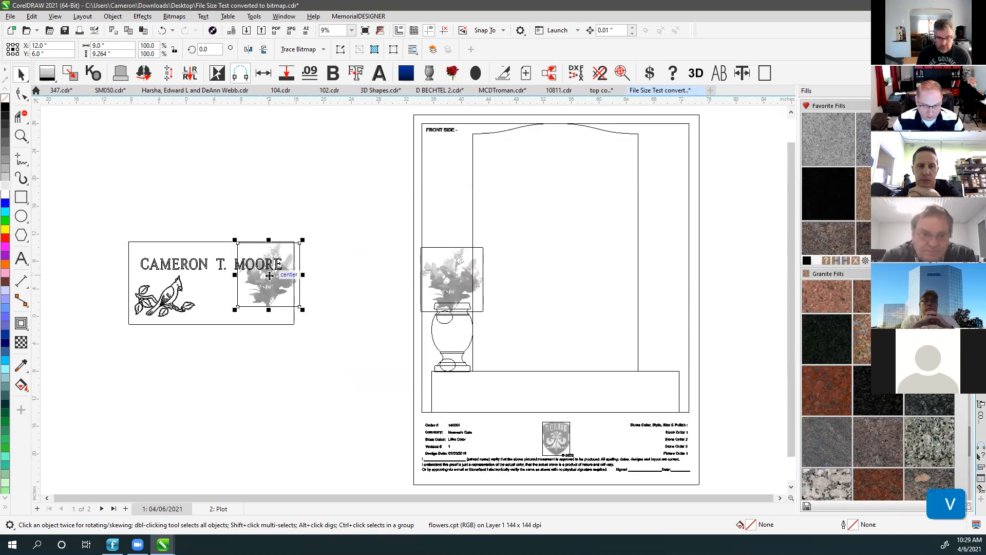
pyautogui.moveTo(270, 275); pyautogui.dragTo(431, 197)
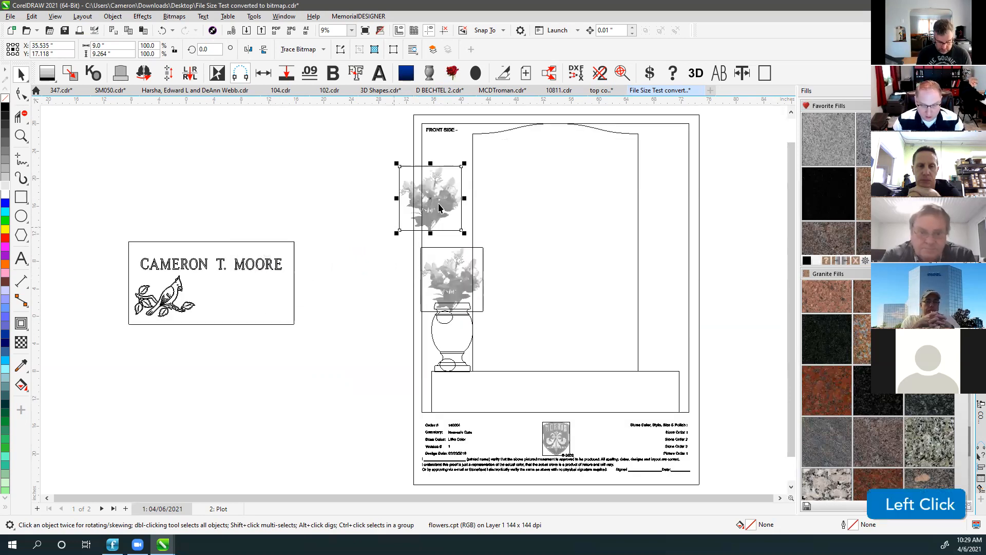
pyautogui.press('v')
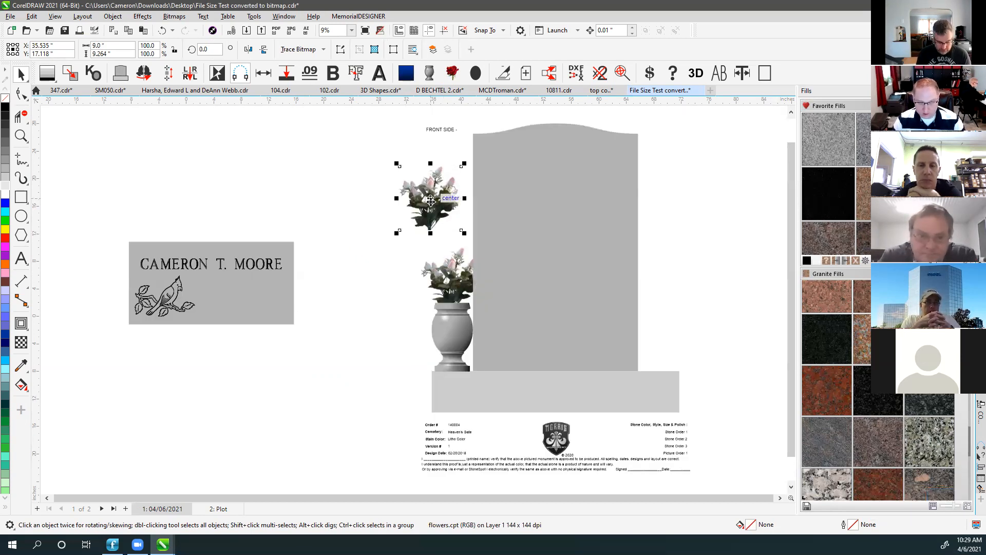
pyautogui.press('Delete')
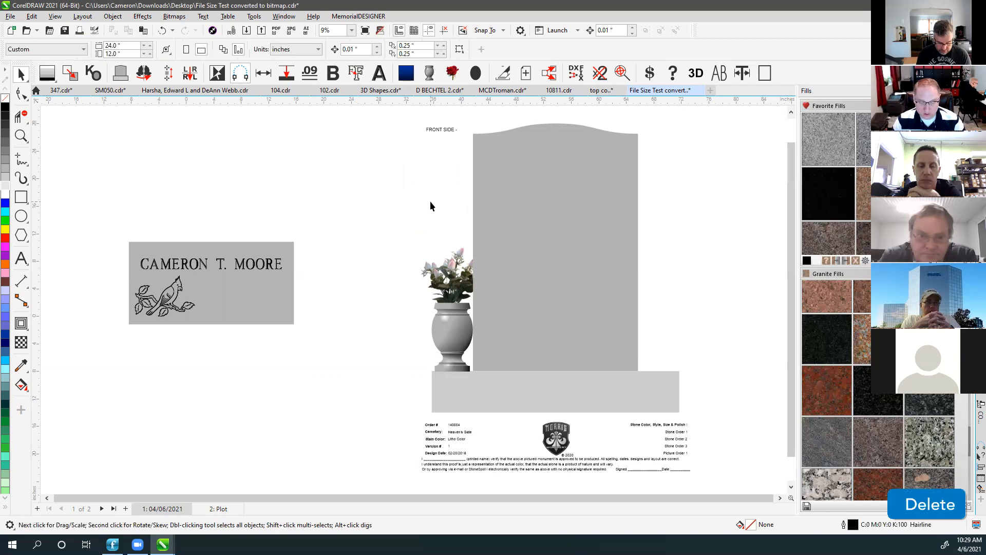
pyautogui.click(454, 295)
pyautogui.hotkey('shift', 'pageup')
# Node-edit the flowers' bottom edge, pulling new nodes up to the vase rim.
pyautogui.scroll(2, 485, 307)
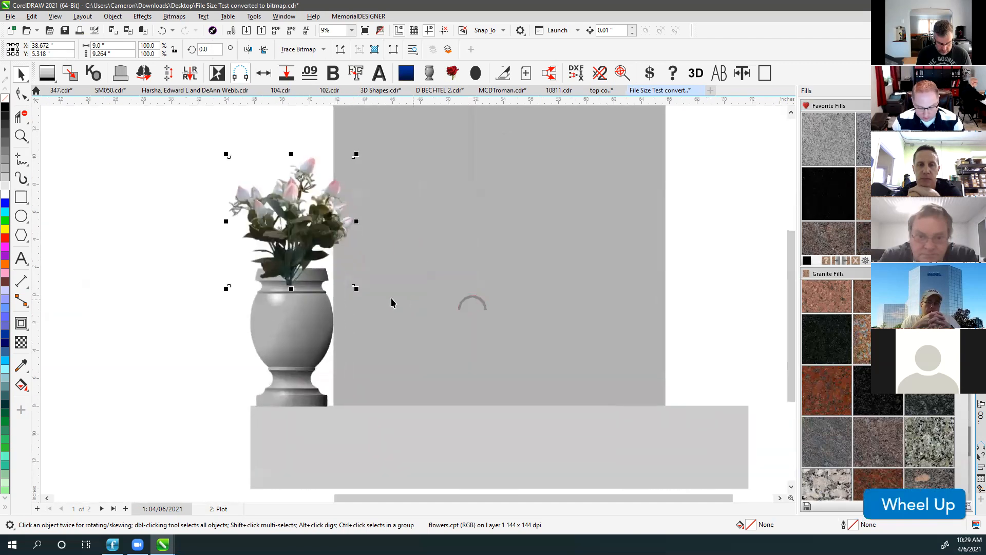
pyautogui.scroll(3, 392, 302)
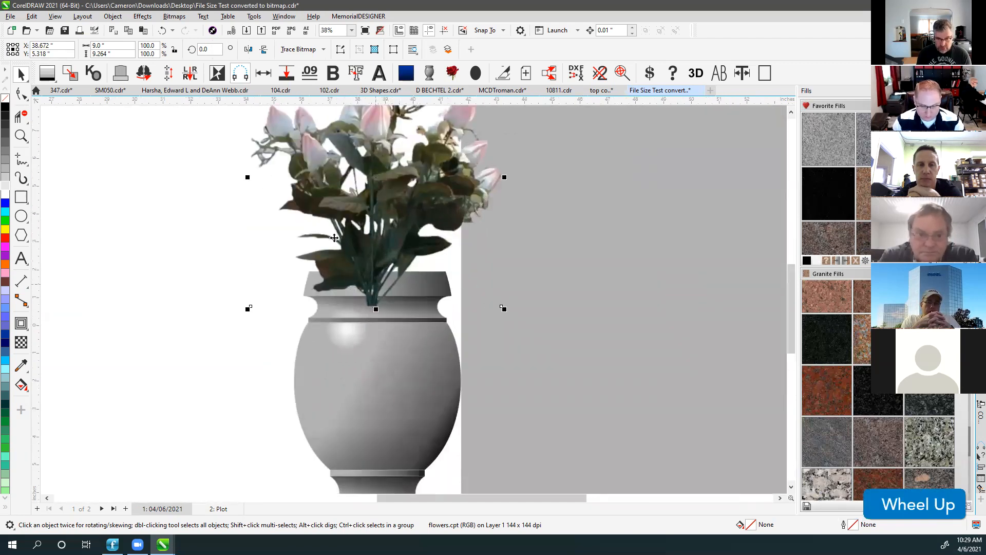
pyautogui.click(21, 93)
pyautogui.doubleClick(343, 305)
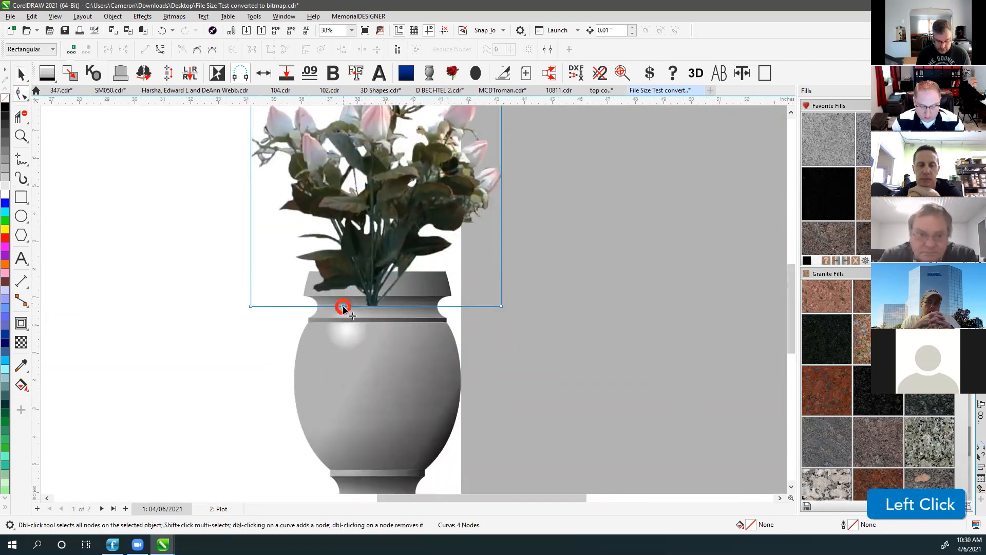
pyautogui.moveTo(343, 305); pyautogui.dragTo(356, 288)
pyautogui.doubleClick(339, 278)
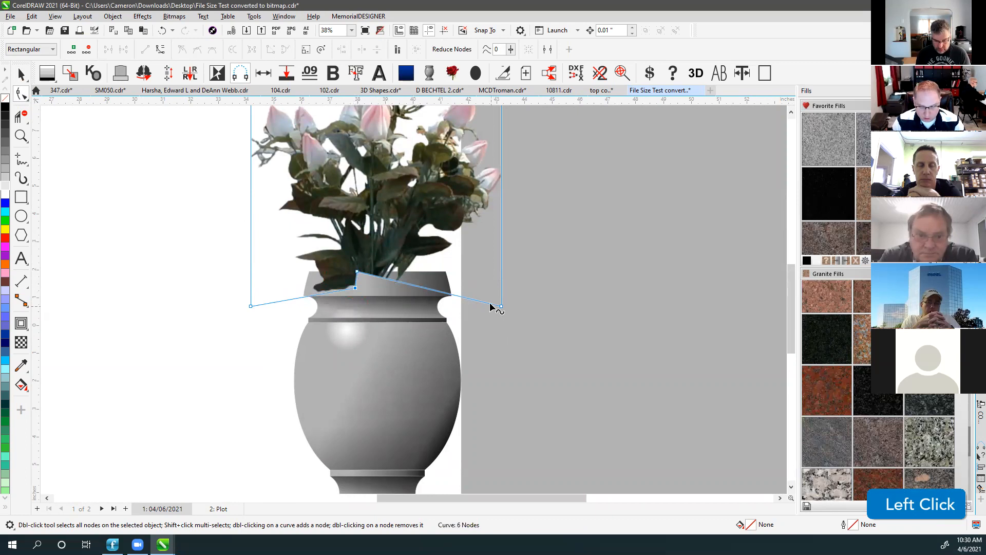
pyautogui.doubleClick(491, 305)
pyautogui.moveTo(491, 305); pyautogui.dragTo(416, 271)
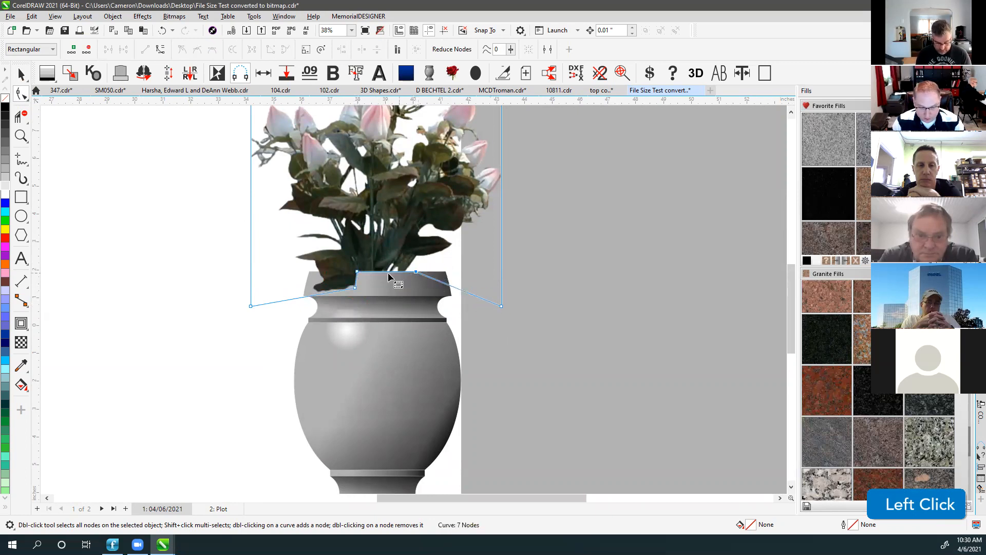
pyautogui.click(21, 76)
# Nudge the flowers over the vase, undo the edits, then delete the bouquet.
pyautogui.click(100, 222)
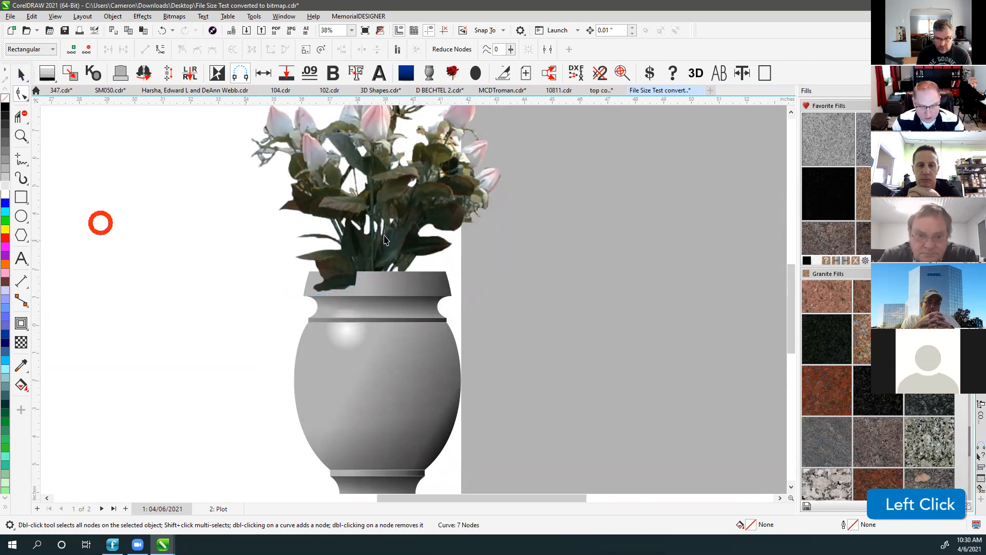
pyautogui.scroll(-2, 414, 303)
pyautogui.click(413, 303)
pyautogui.moveTo(398, 319); pyautogui.dragTo(420, 301)
pyautogui.click(263, 307)
pyautogui.click(266, 181)
pyautogui.press('F4')
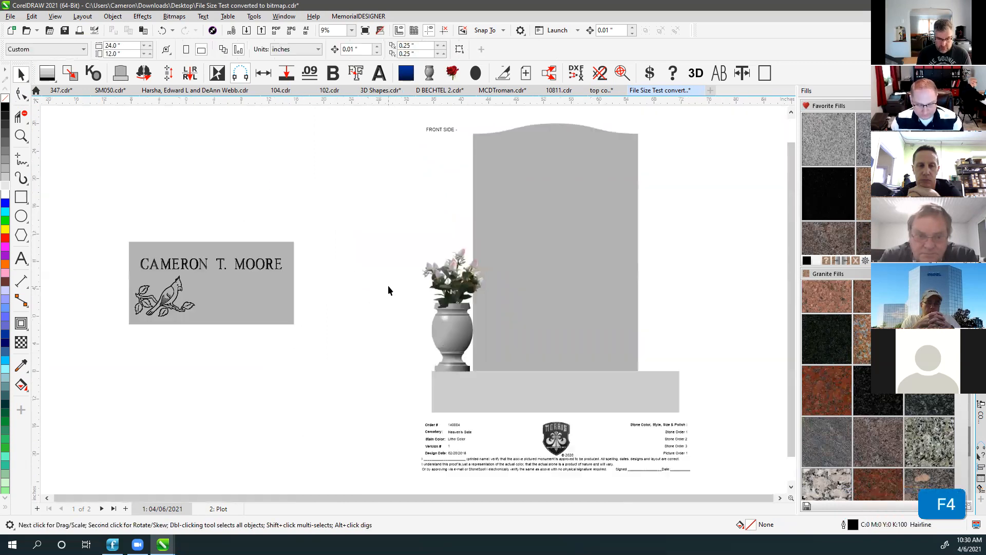
pyautogui.click(457, 289)
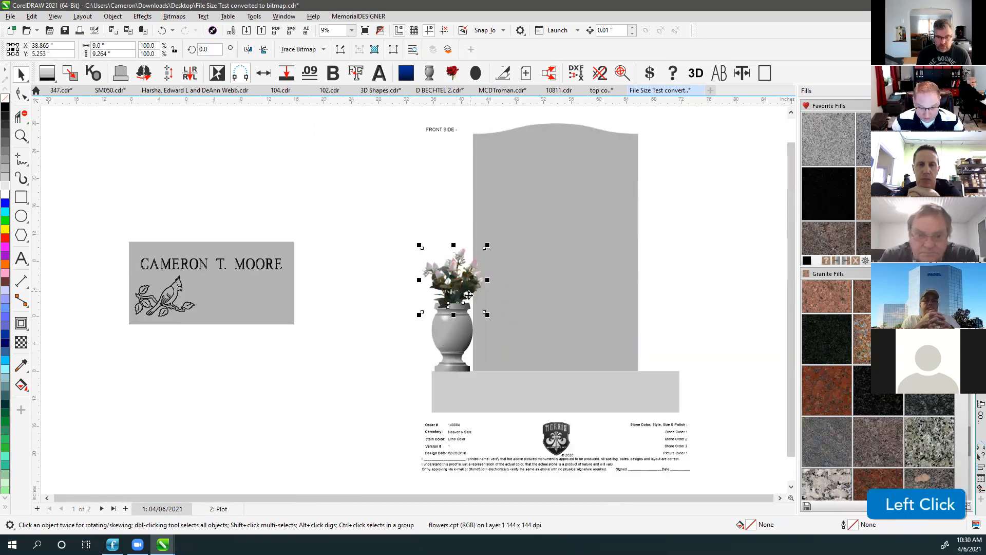
pyautogui.hotkey('ctrl', 'z')
pyautogui.hotkey('ctrl', 'z')
pyautogui.hotkey('ctrl', 'z')
pyautogui.hotkey('ctrl', 'z')
pyautogui.hotkey('ctrl', 'z')
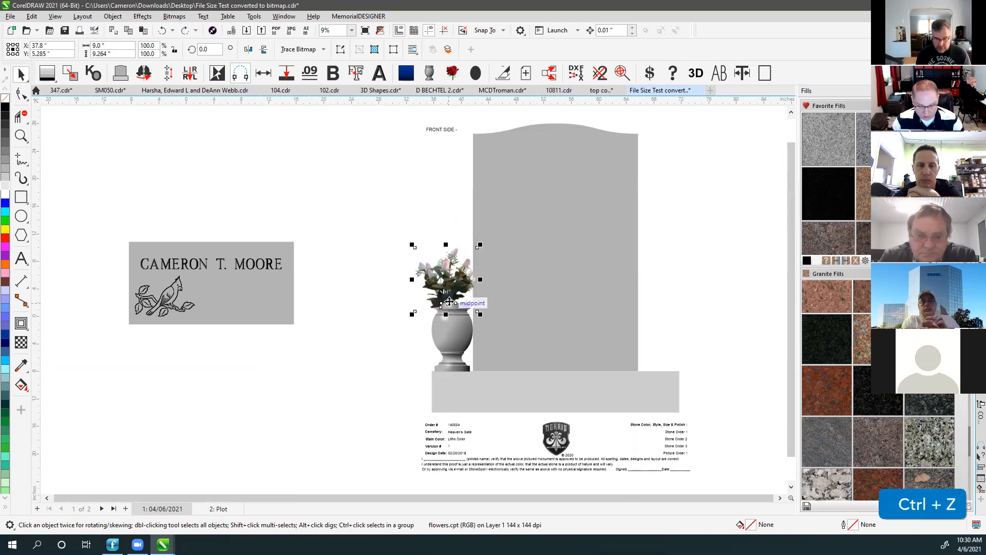
pyautogui.hotkey('ctrl', 'z')
pyautogui.hotkey('ctrl', 'z')
pyautogui.hotkey('ctrl', 'z')
pyautogui.hotkey('ctrl', 'z')
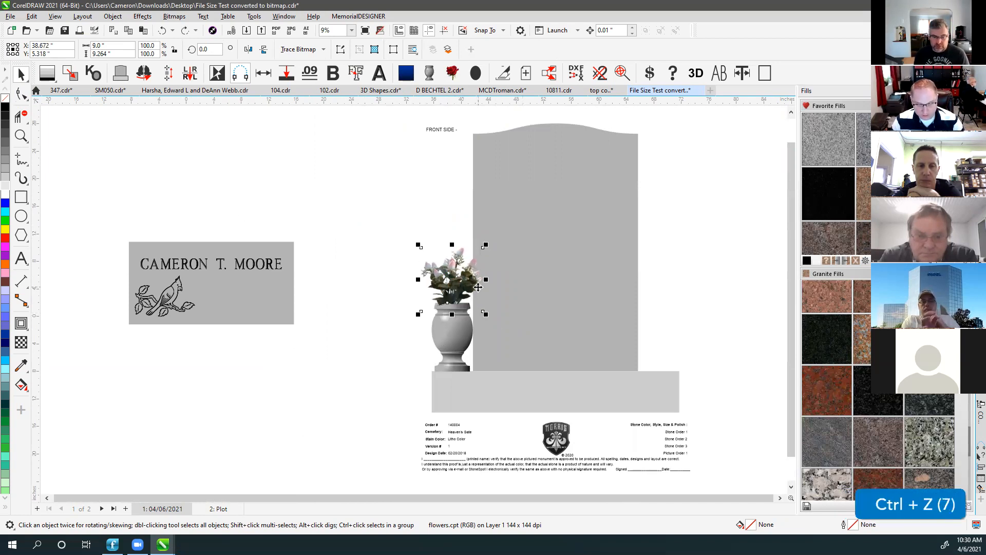
pyautogui.click(461, 292)
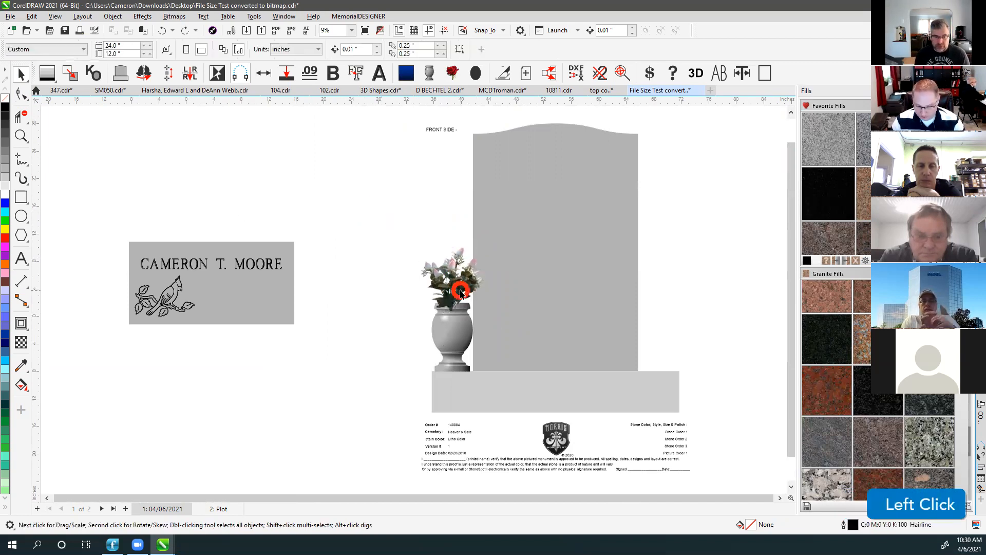
pyautogui.press('Delete')
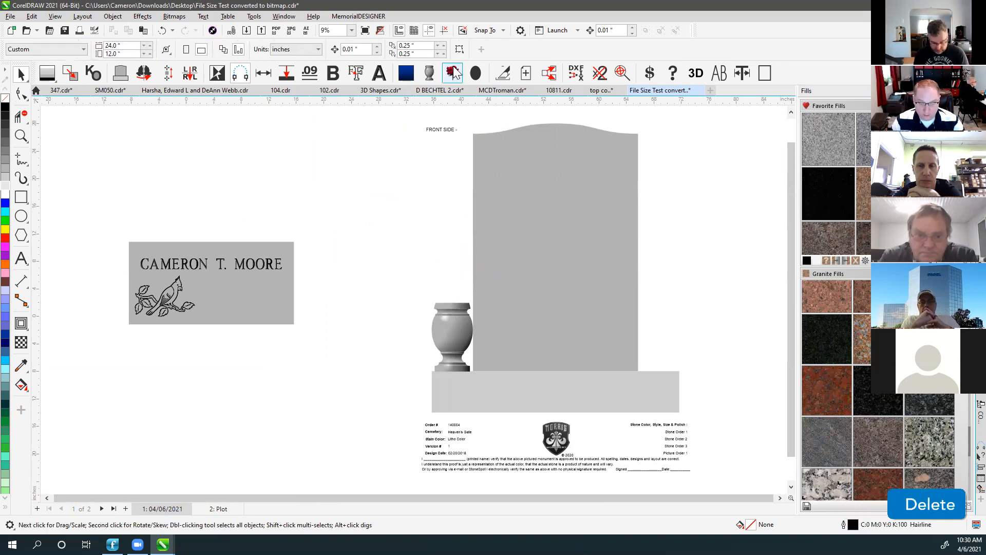
# Place the CTRL bouquet between nameplate and vase, and the SHIFT bouquet on the vase.
pyautogui.keyDown('ctrl'); pyautogui.click(452, 74); pyautogui.keyUp('ctrl')
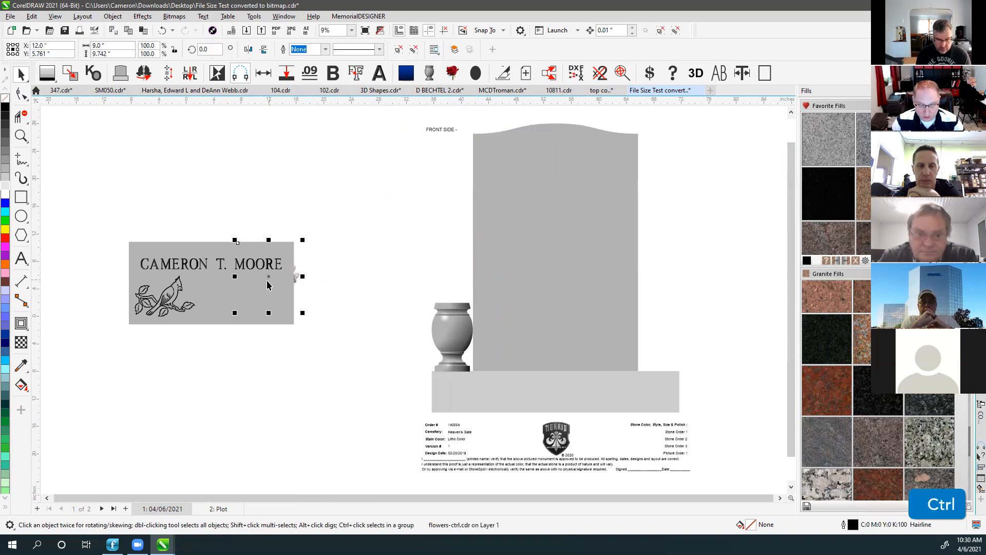
pyautogui.moveTo(269, 276); pyautogui.dragTo(382, 286)
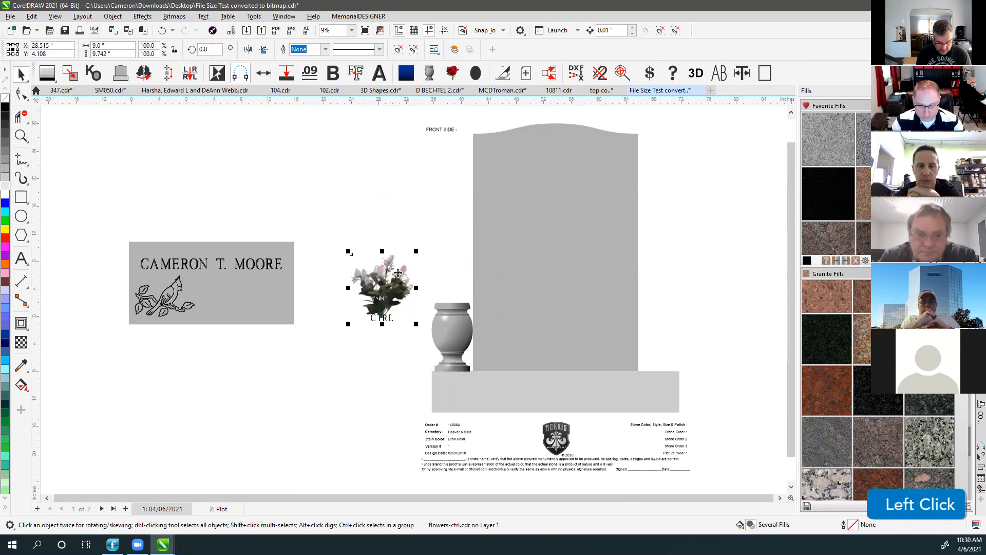
pyautogui.keyDown('shift'); pyautogui.click(452, 75); pyautogui.keyUp('shift')
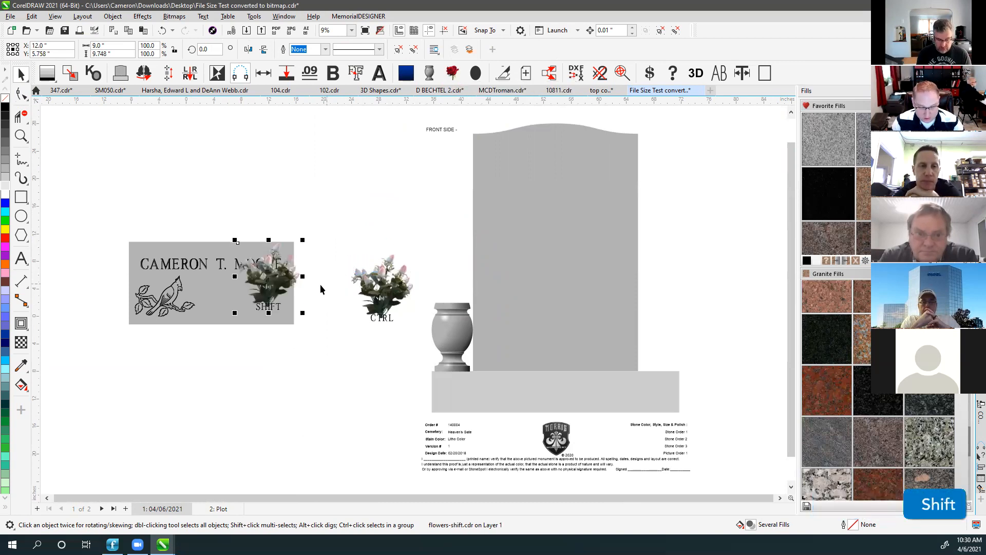
pyautogui.moveTo(270, 277); pyautogui.dragTo(450, 277)
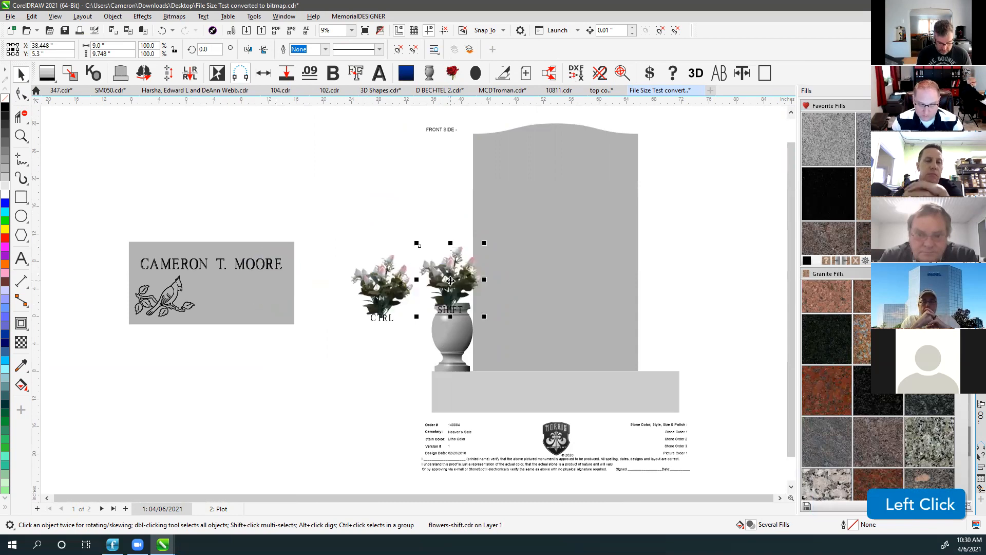
pyautogui.click(450, 280)
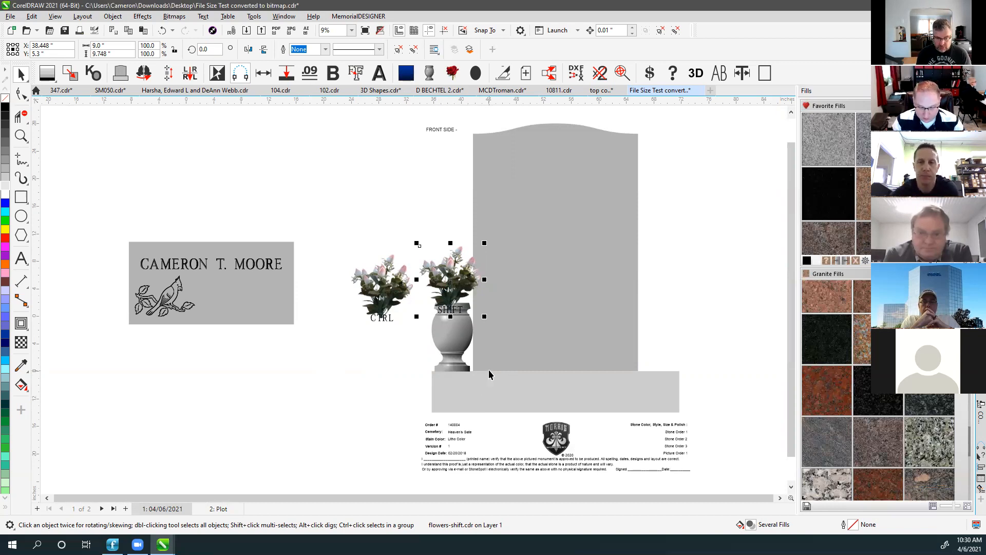
# Draw an oval on the monument base and fill it white.
pyautogui.click(21, 216)
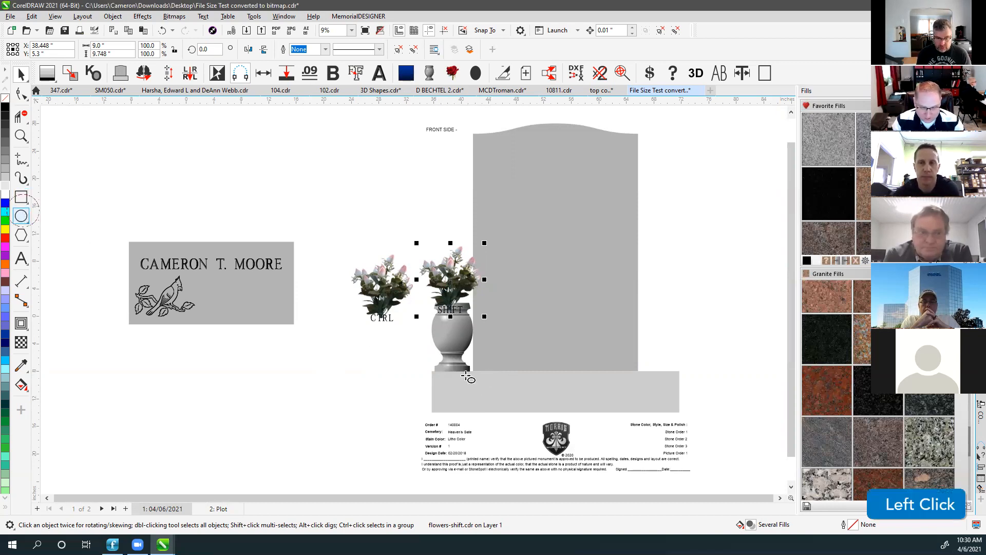
pyautogui.moveTo(451, 369); pyautogui.dragTo(524, 386)
pyautogui.click(21, 73)
pyautogui.click(5, 176)
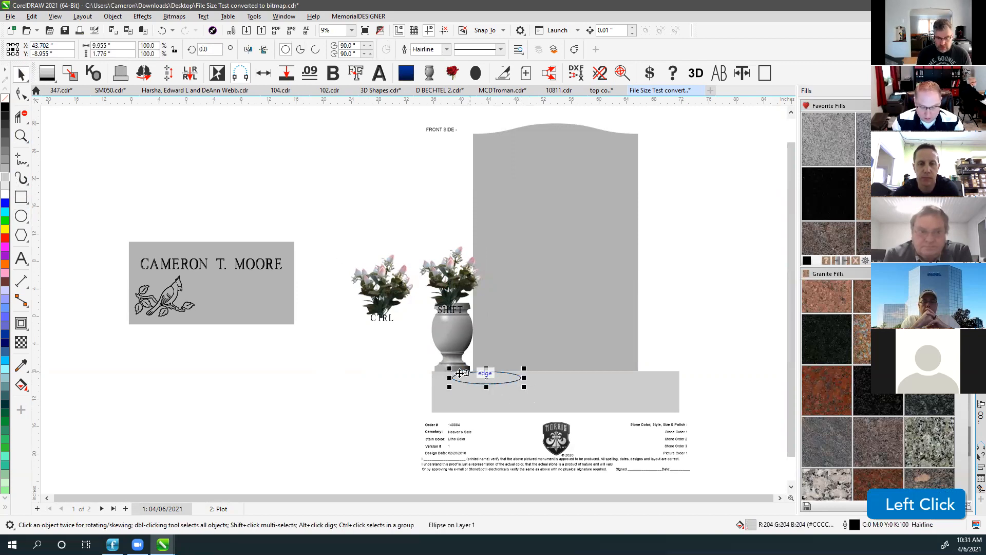
pyautogui.click(5, 190)
pyautogui.click(385, 214)
# Add the CTRLSHIFT bouquet variant and move it onto the monument base.
pyautogui.click(459, 289)
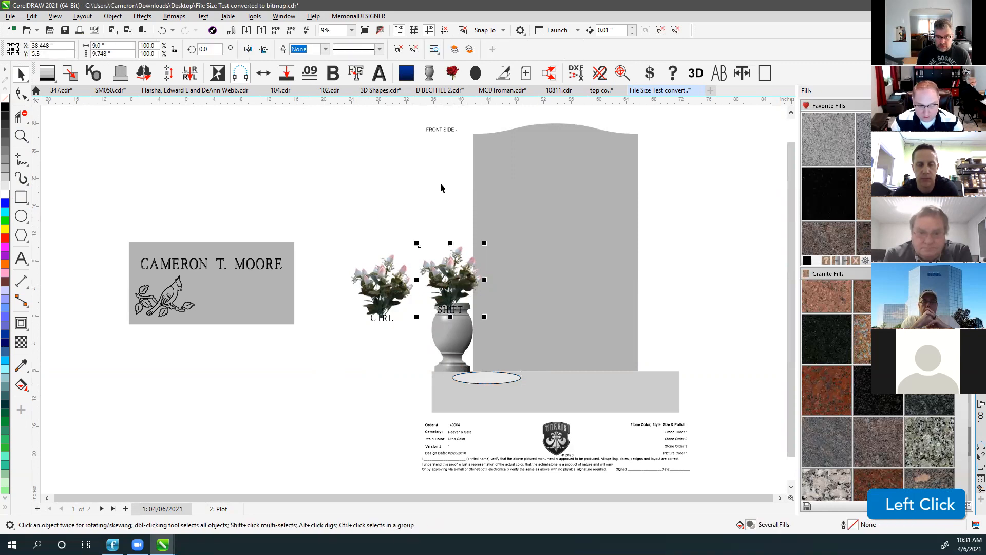
pyautogui.keyDown('ctrl'); pyautogui.keyDown('shift'); pyautogui.click(308, 269); pyautogui.keyUp('shift'); pyautogui.keyUp('ctrl')
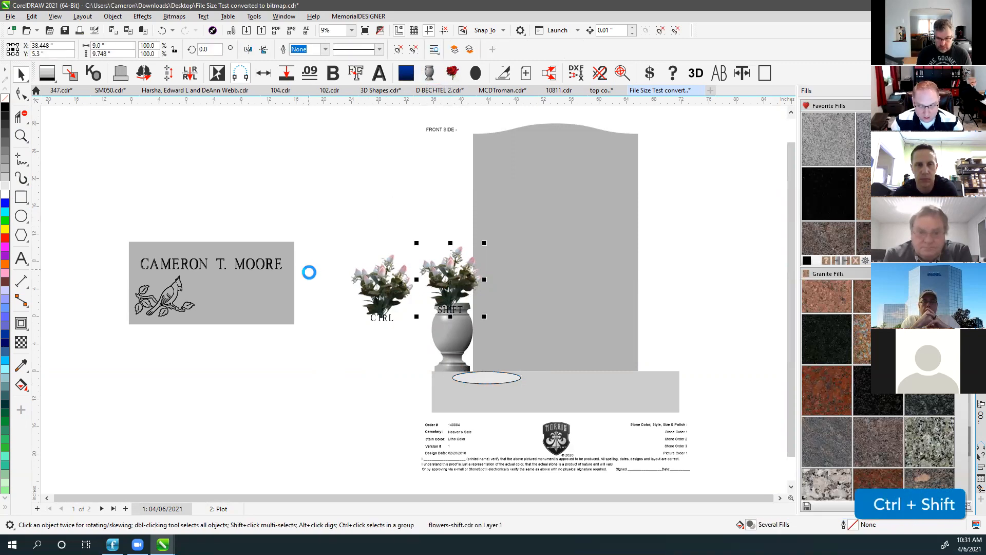
pyautogui.moveTo(275, 277); pyautogui.dragTo(614, 349)
# Delete the CTRLSHIFT, SHIFT and CTRL test bouquets and the base oval.
pyautogui.click(702, 267)
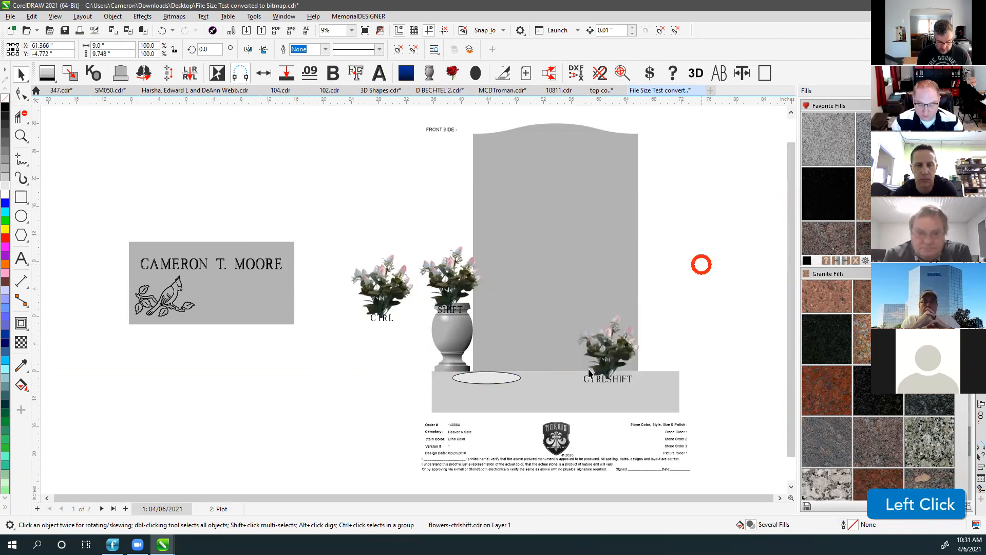
pyautogui.click(606, 354)
pyautogui.press('Delete')
pyautogui.click(453, 298)
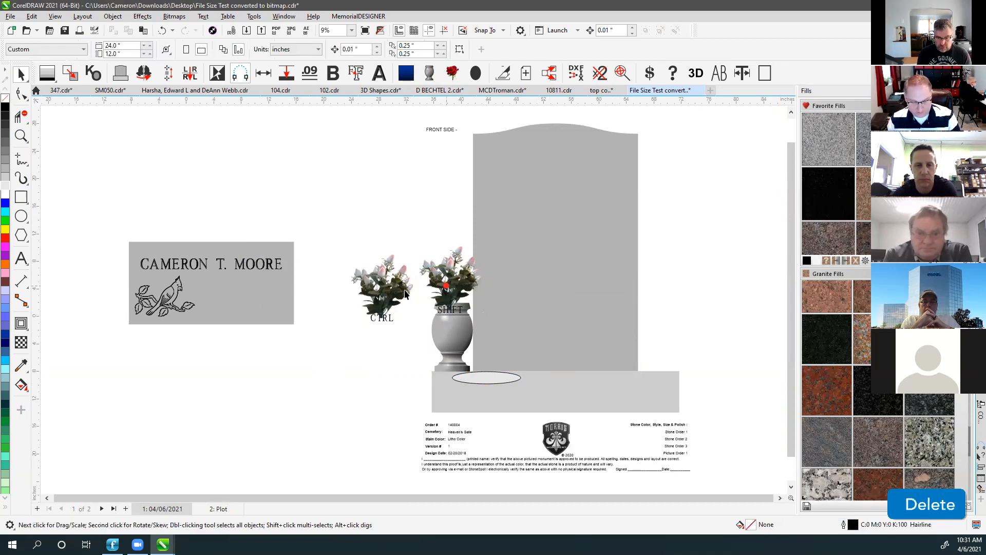
pyautogui.press('Delete')
pyautogui.click(380, 286)
pyautogui.press('Delete')
pyautogui.press('Delete')
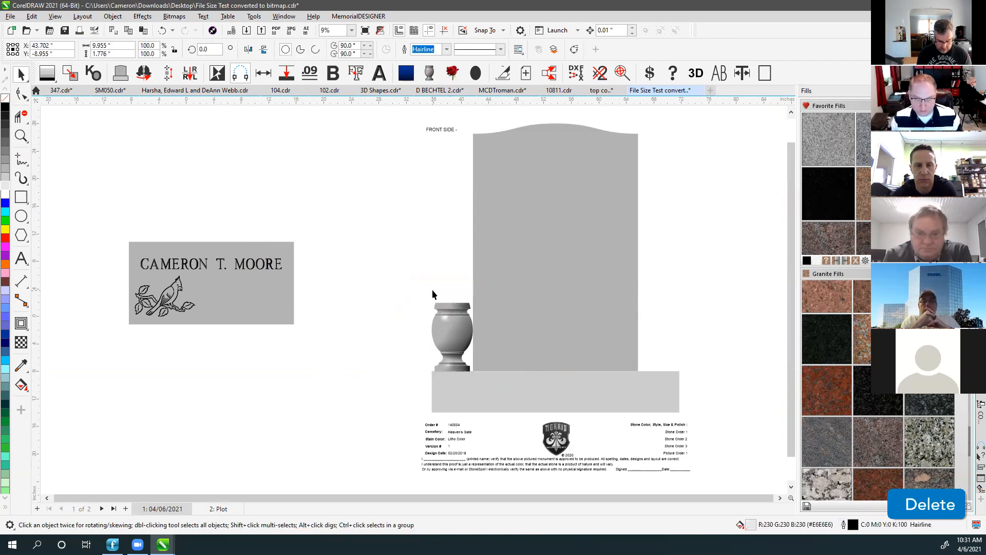
pyautogui.click(409, 237)
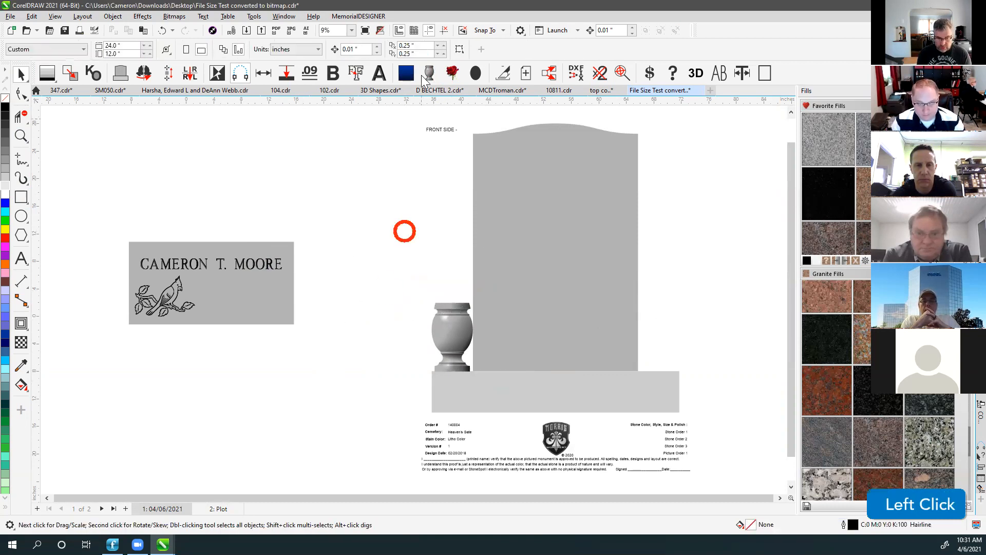
# Add a ceramic portrait black oval and move it onto the headstone top.
pyautogui.click(477, 74)
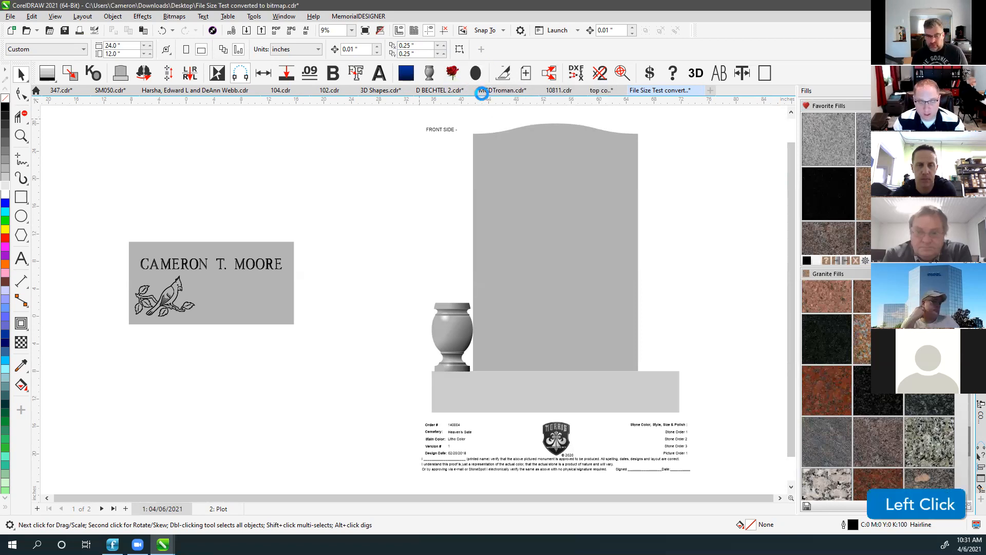
pyautogui.moveTo(269, 275); pyautogui.dragTo(557, 154)
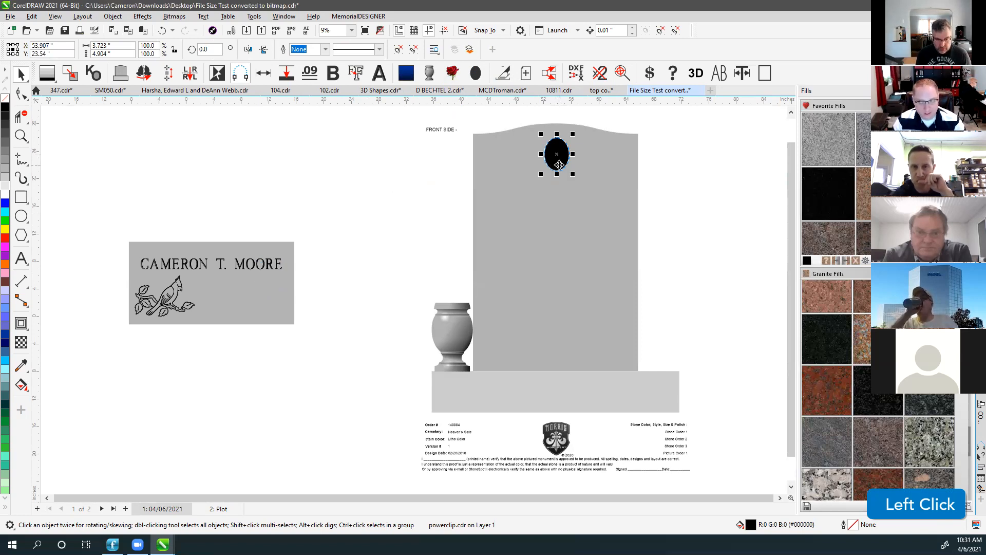
pyautogui.scroll(2, 426, 285)
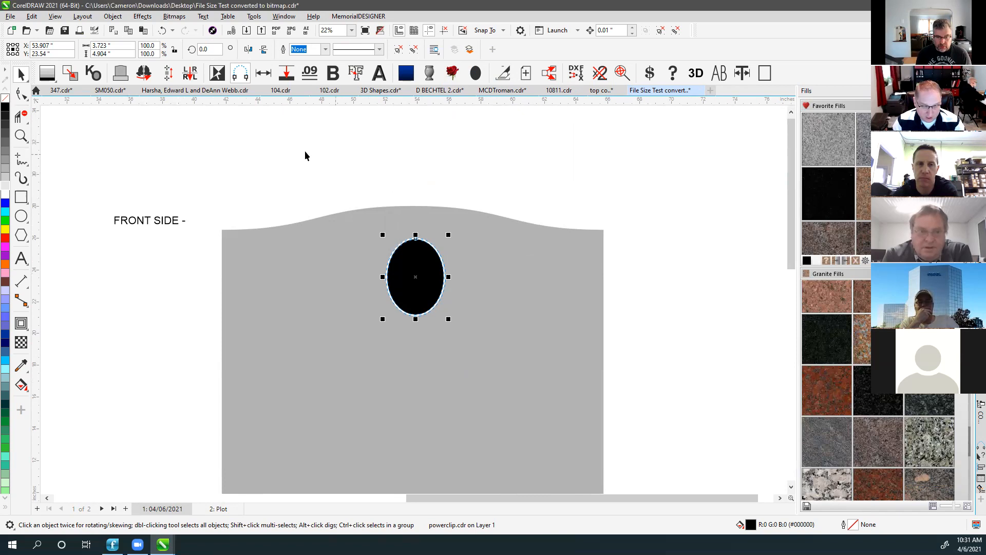
pyautogui.click(160, 149)
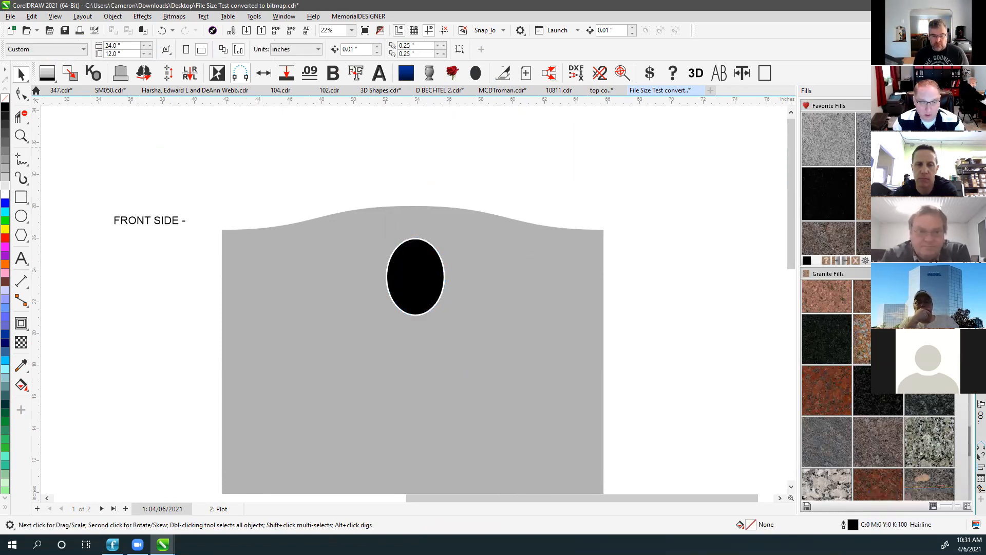
# Import 10001.cpt and PowerClip the elk image into the black oval.
pyautogui.click(181, 143)
pyautogui.click(246, 30)
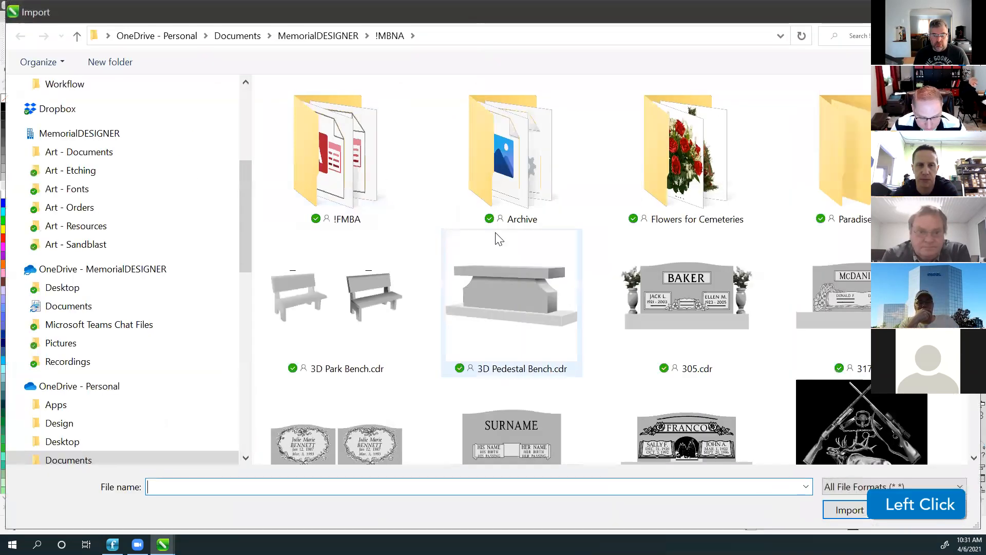
pyautogui.click(846, 366)
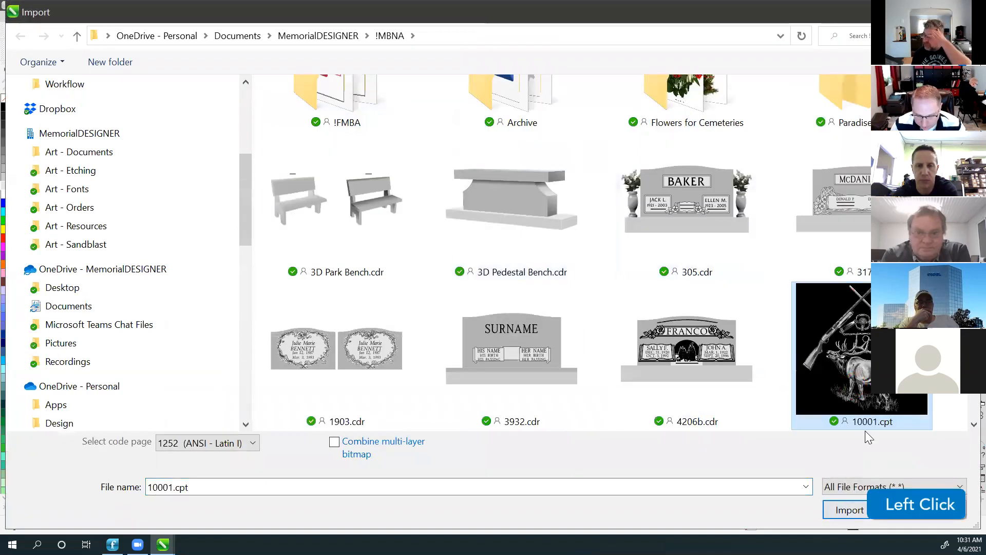
pyautogui.click(848, 509)
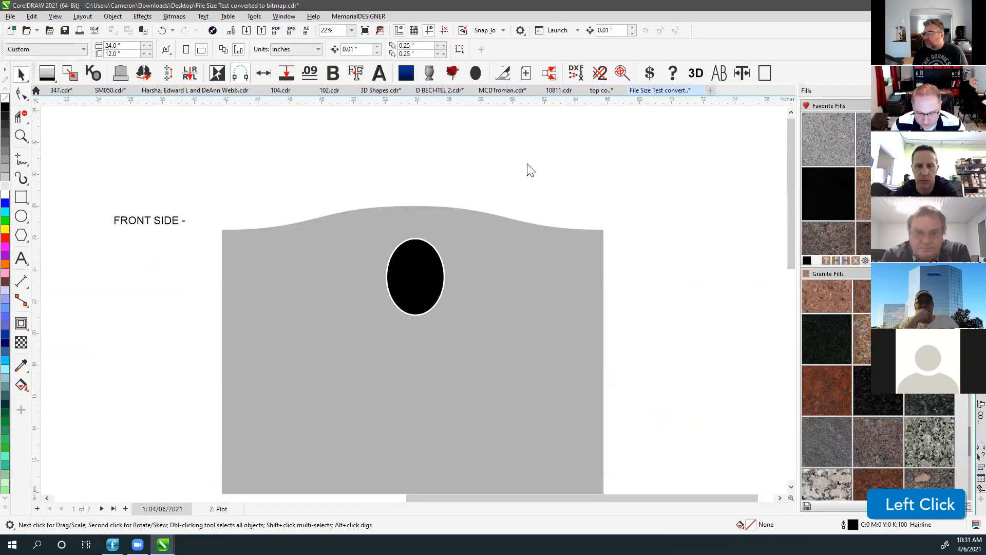
pyautogui.click(560, 142)
pyautogui.moveTo(663, 222); pyautogui.dragTo(423, 270)
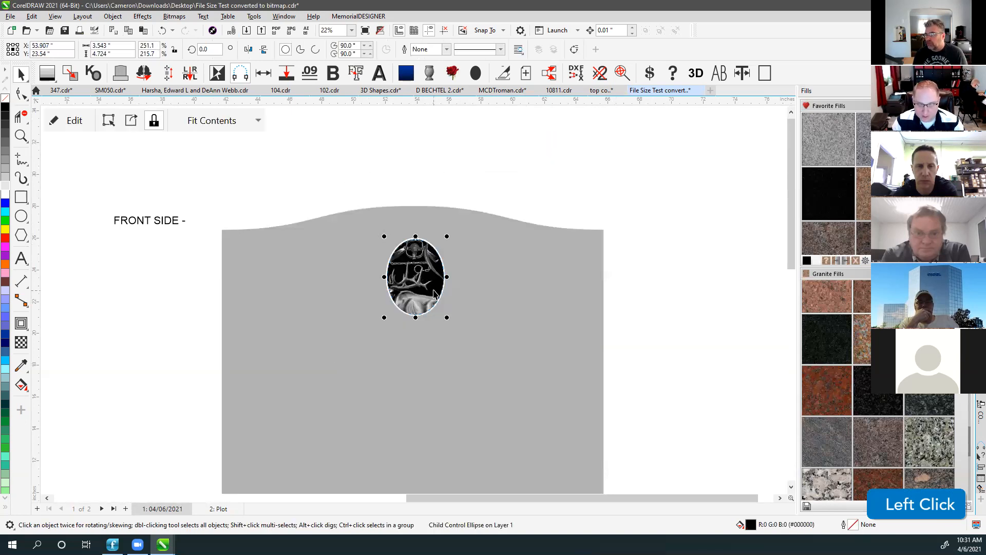
# Set the cameo's Fit Contents option to Fit Proportionally.
pyautogui.click(259, 124)
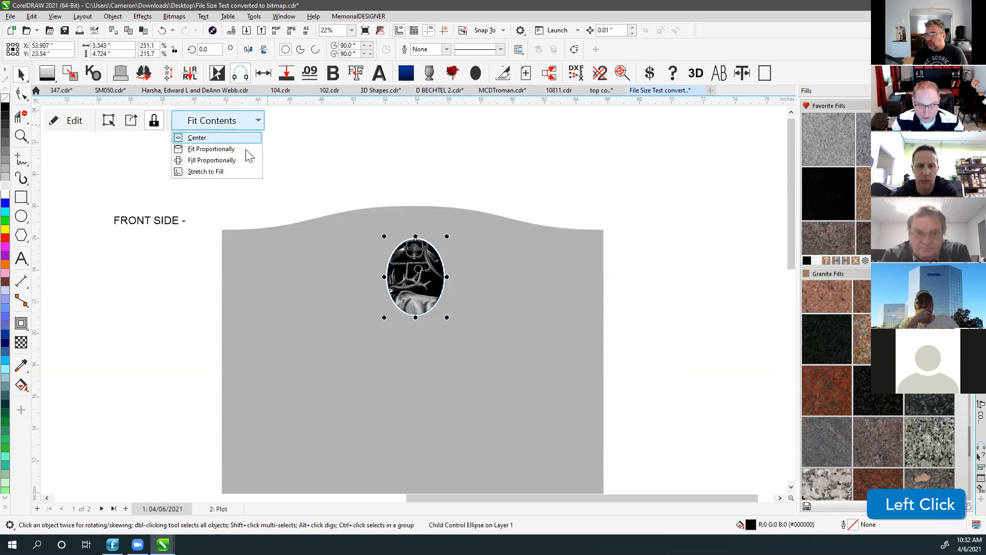
pyautogui.click(214, 160)
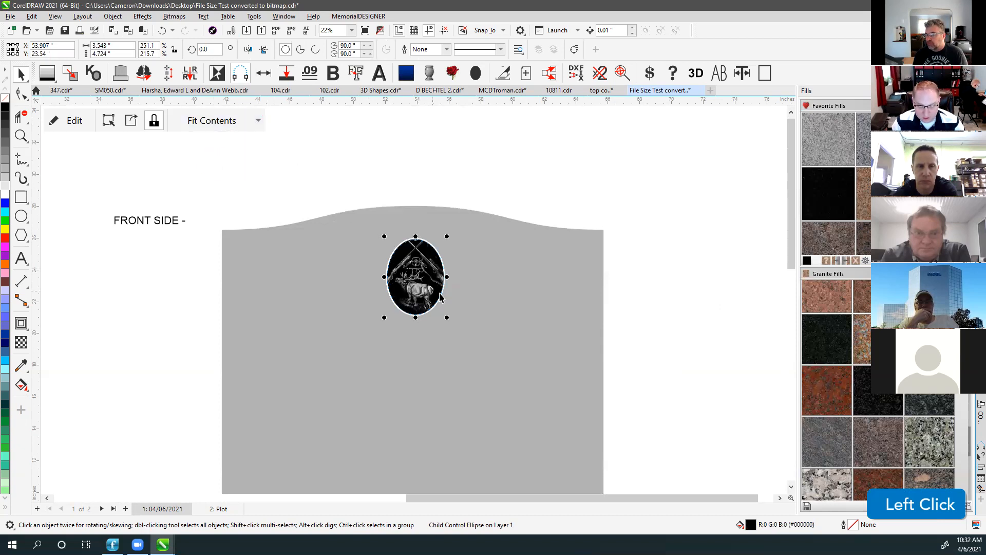
pyautogui.click(255, 125)
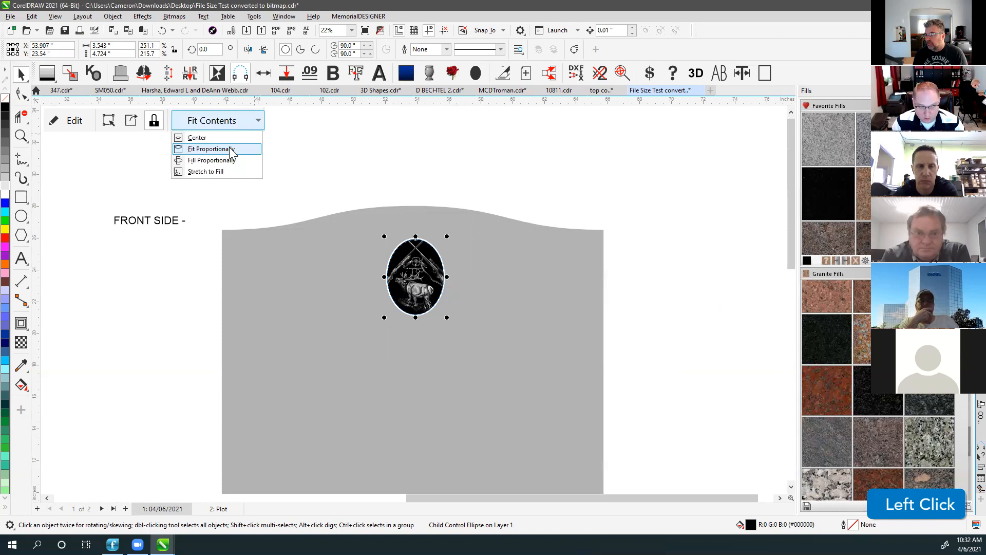
pyautogui.click(230, 151)
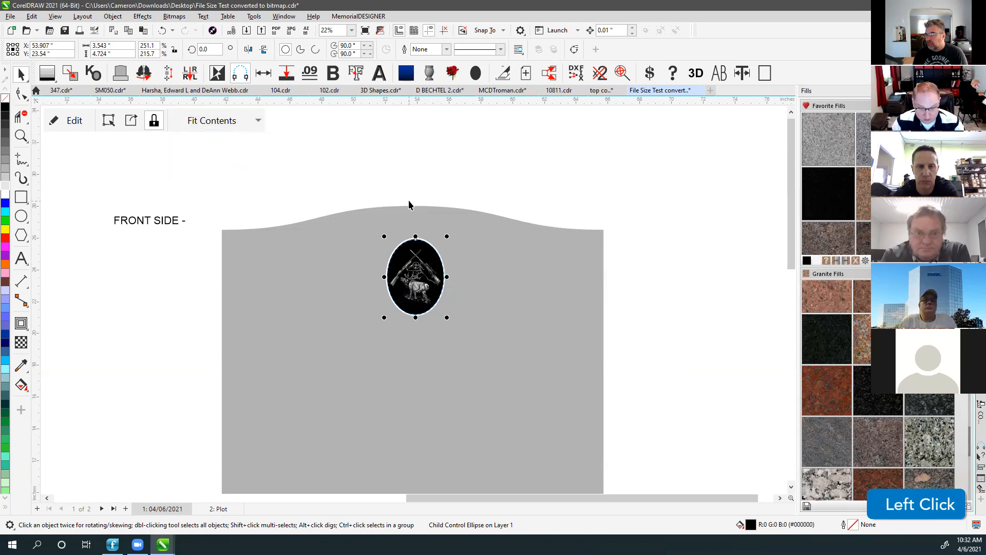
pyautogui.click(422, 169)
pyautogui.click(415, 270)
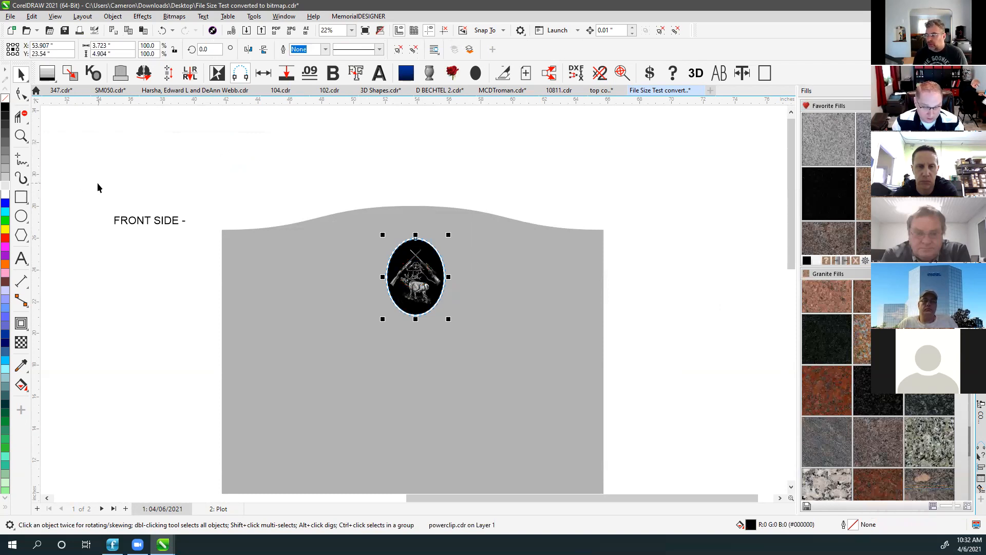
pyautogui.click(502, 164)
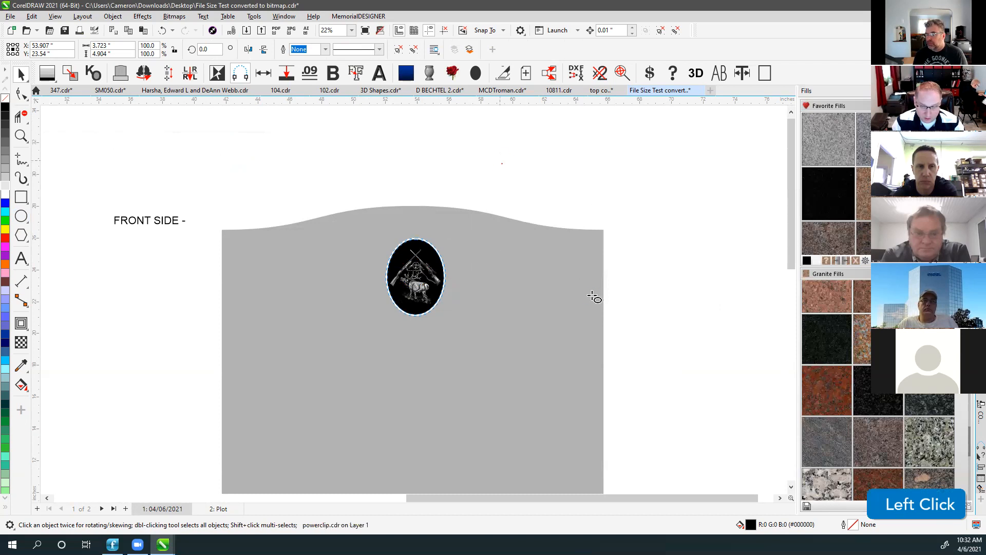
# Draw a second oval over the headstone's upper right, fill it black, and make it an empty PowerClip frame.
pyautogui.moveTo(595, 298); pyautogui.dragTo(596, 300)
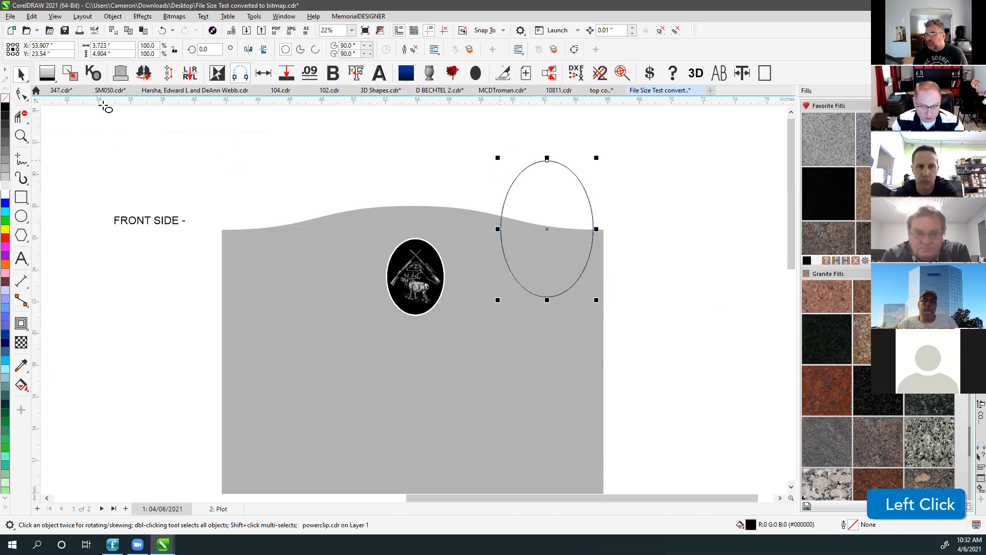
pyautogui.click(5, 107)
pyautogui.rightClick(531, 193)
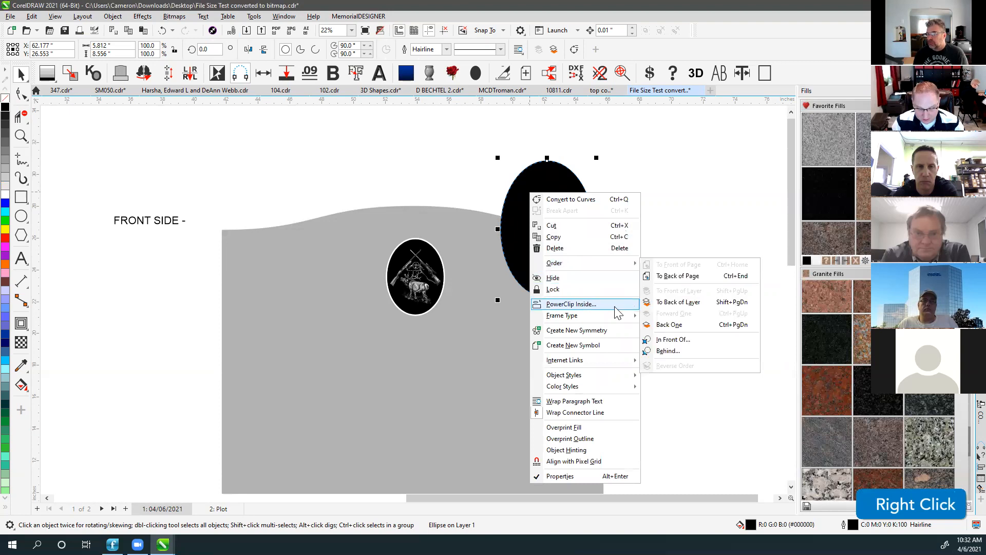
pyautogui.moveTo(608, 317)
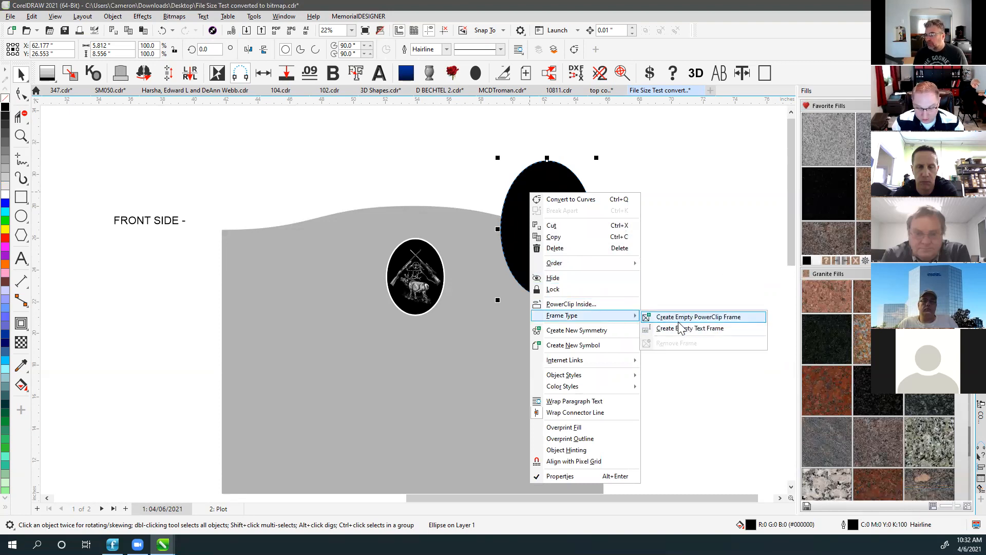
pyautogui.click(715, 317)
# Reselect the new empty PowerClip frame, then select the elk cameo ellipse.
pyautogui.click(637, 140)
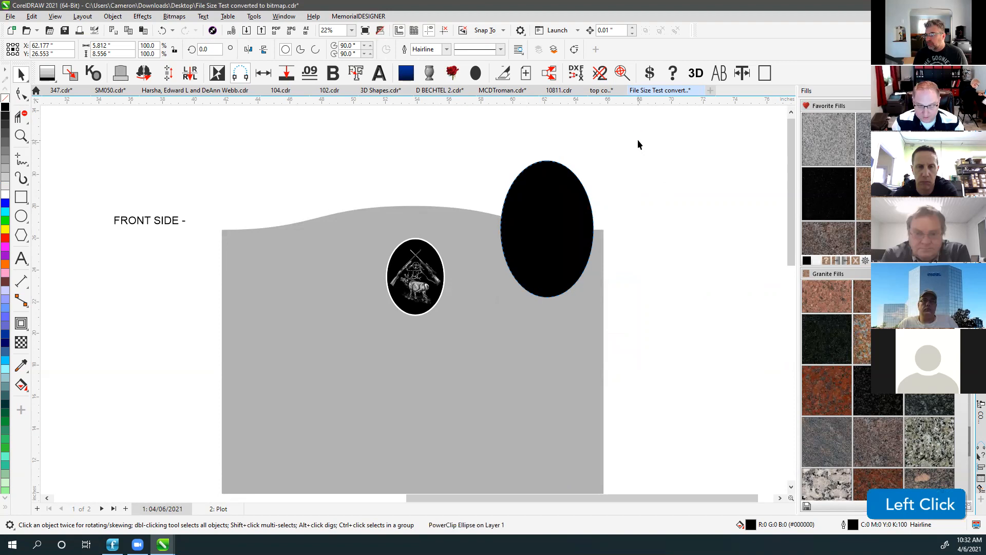
pyautogui.click(558, 232)
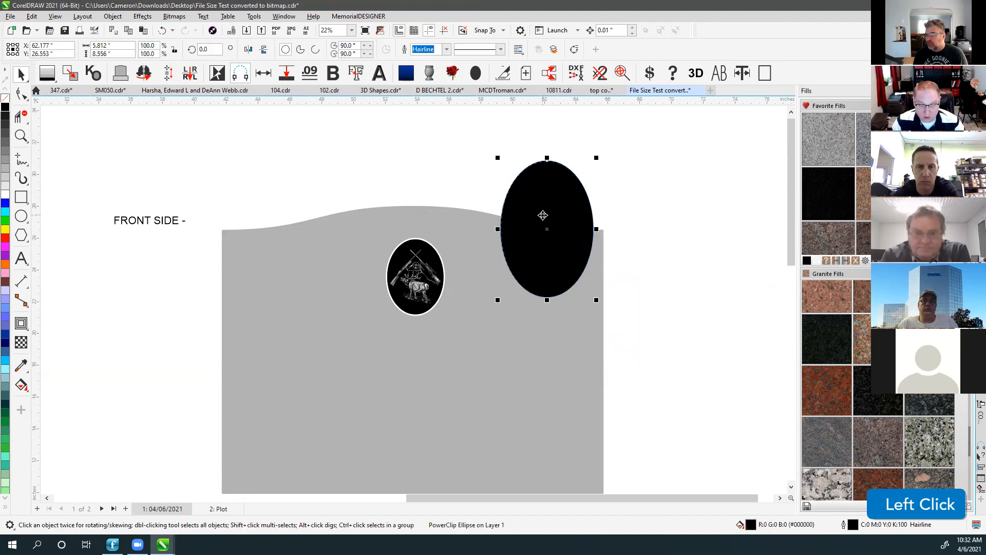
pyautogui.click(420, 275)
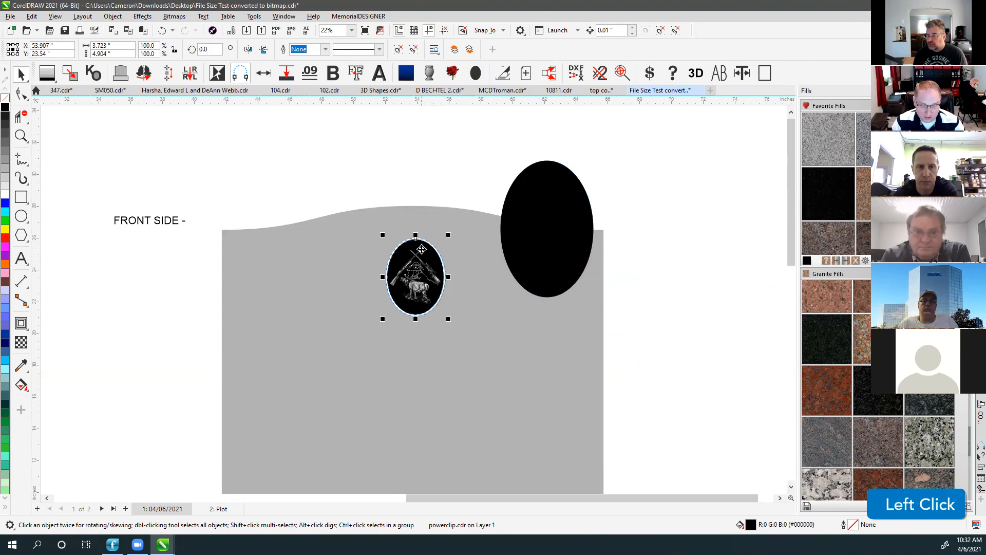
pyautogui.scroll(5, 414, 299)
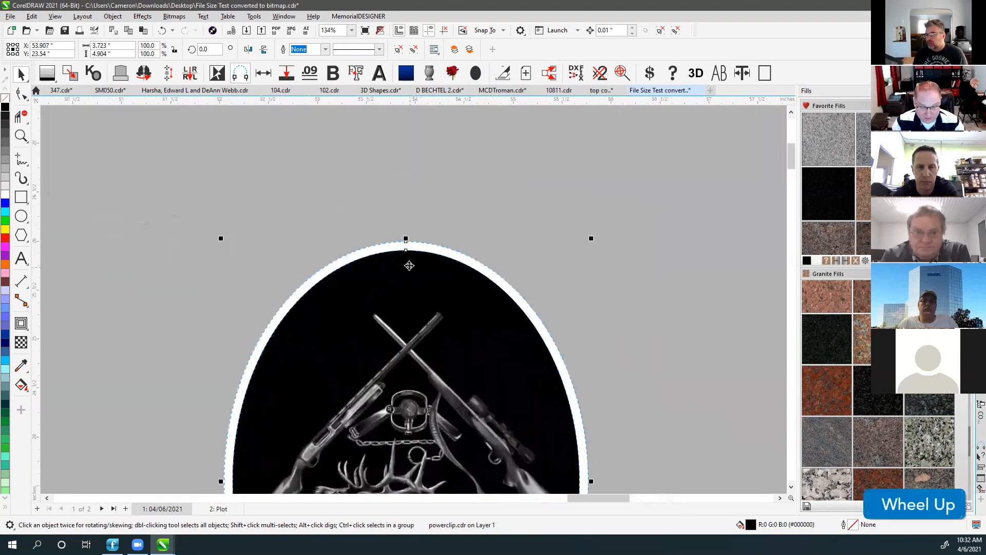
pyautogui.scroll(2, 410, 283)
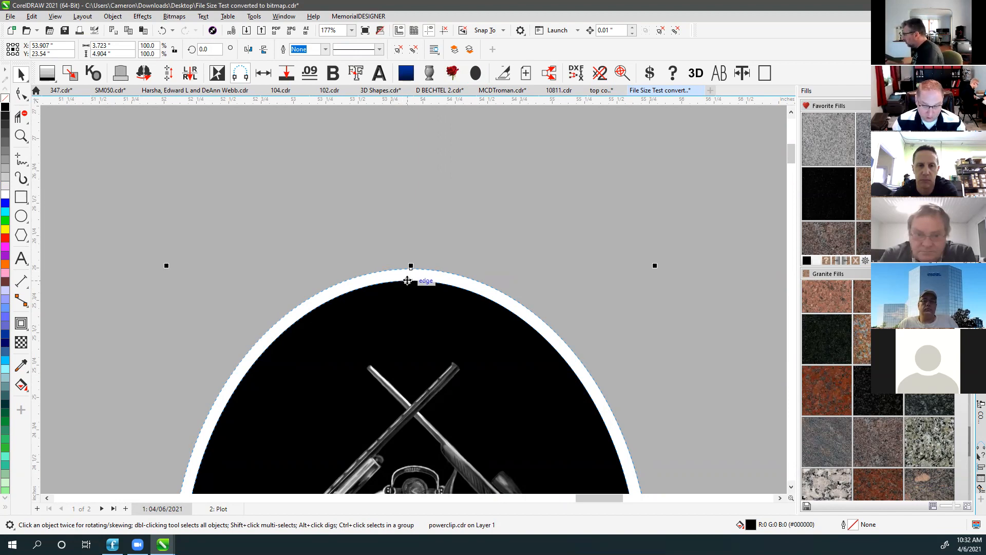
pyautogui.scroll(-2, 414, 299)
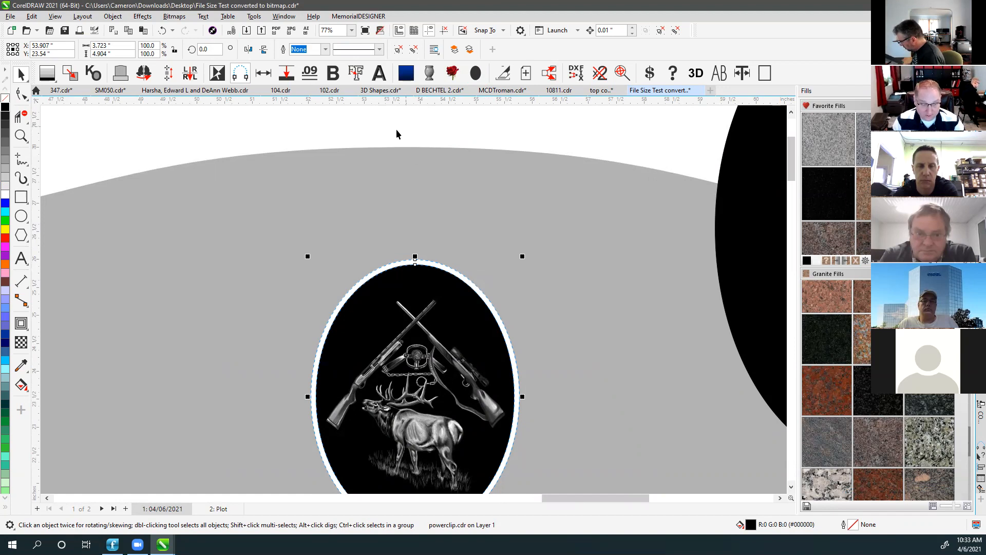
# In the Open dialog, browse to OneDrive Documents > MemorialDESIGNER > Import.
pyautogui.click(27, 32)
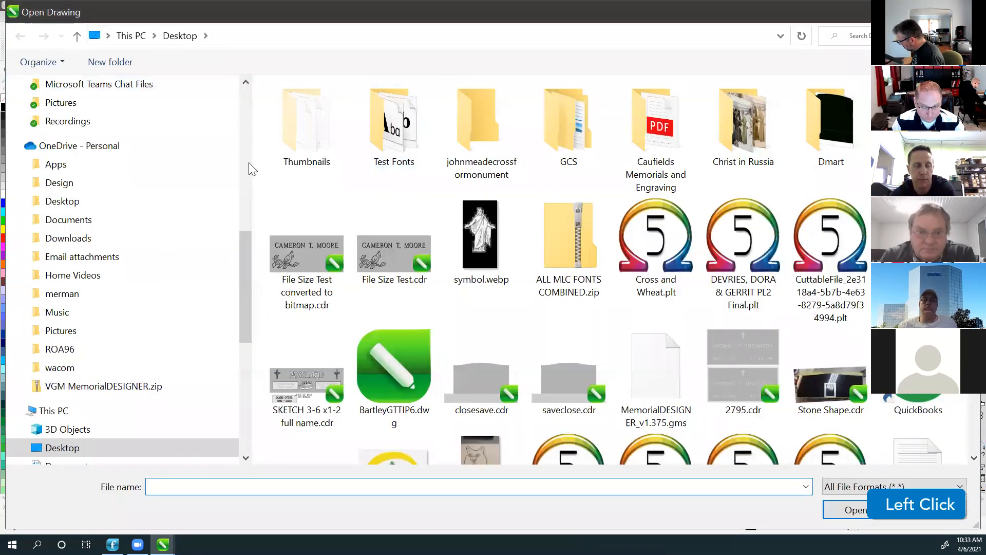
pyautogui.scroll(2, 60, 175)
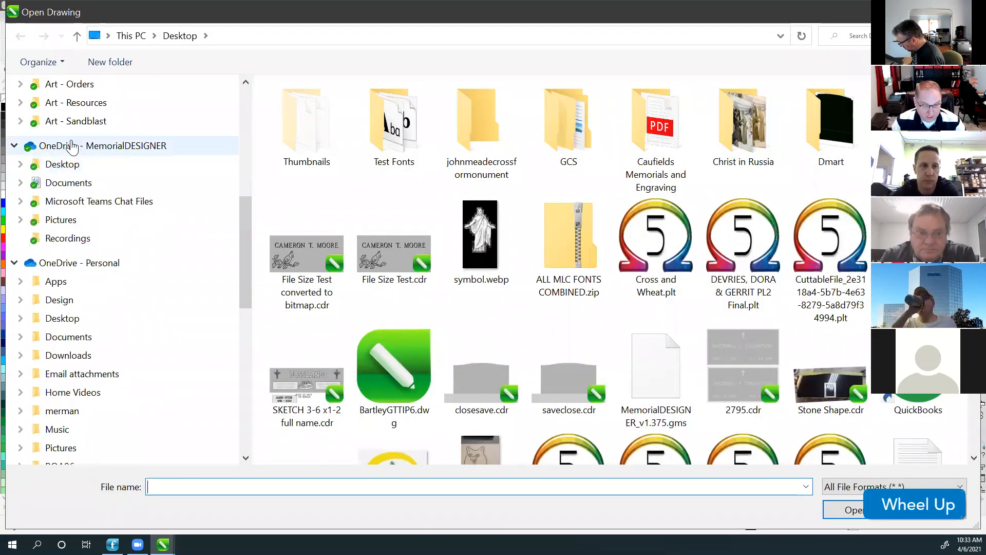
pyautogui.click(69, 181)
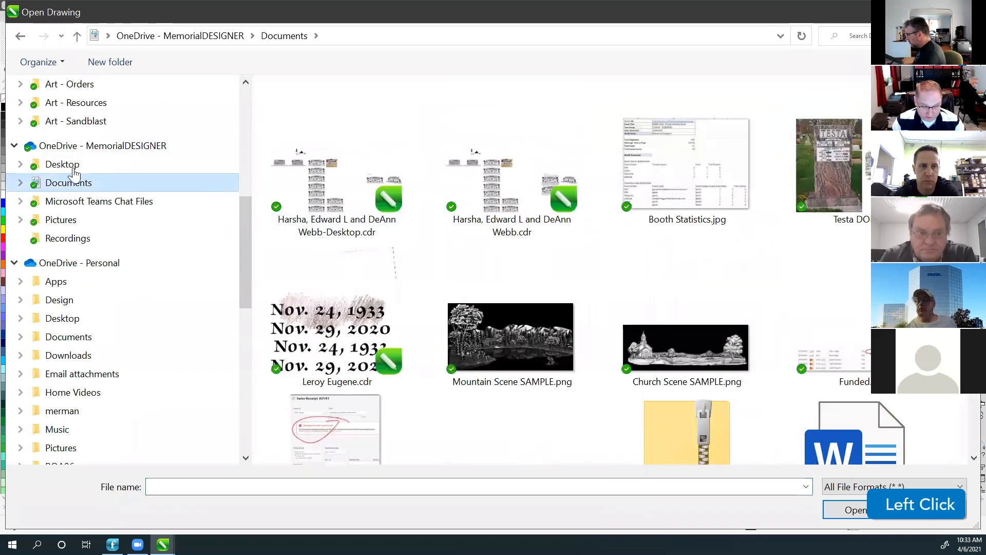
pyautogui.click(18, 183)
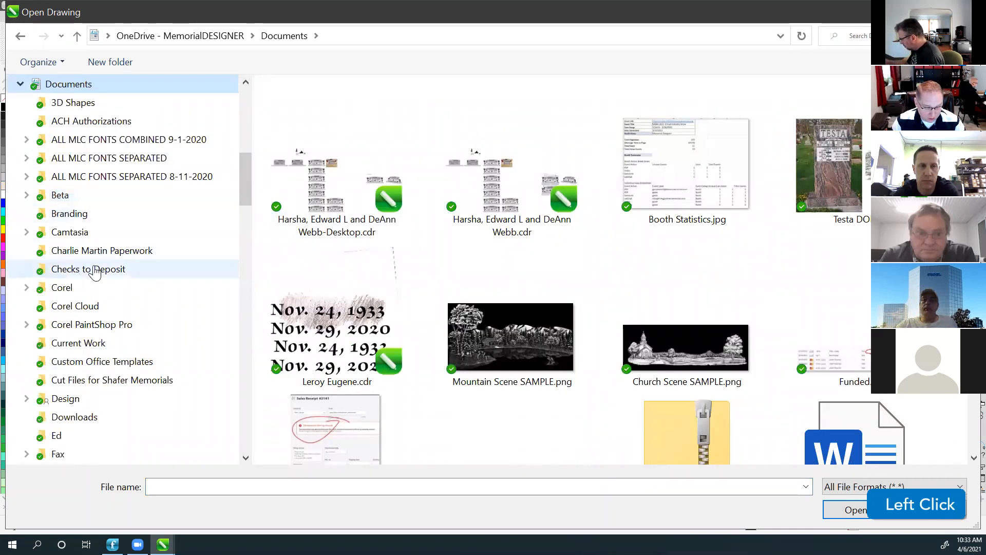
pyautogui.scroll(-6, 94, 268)
pyautogui.scroll(-2, 94, 269)
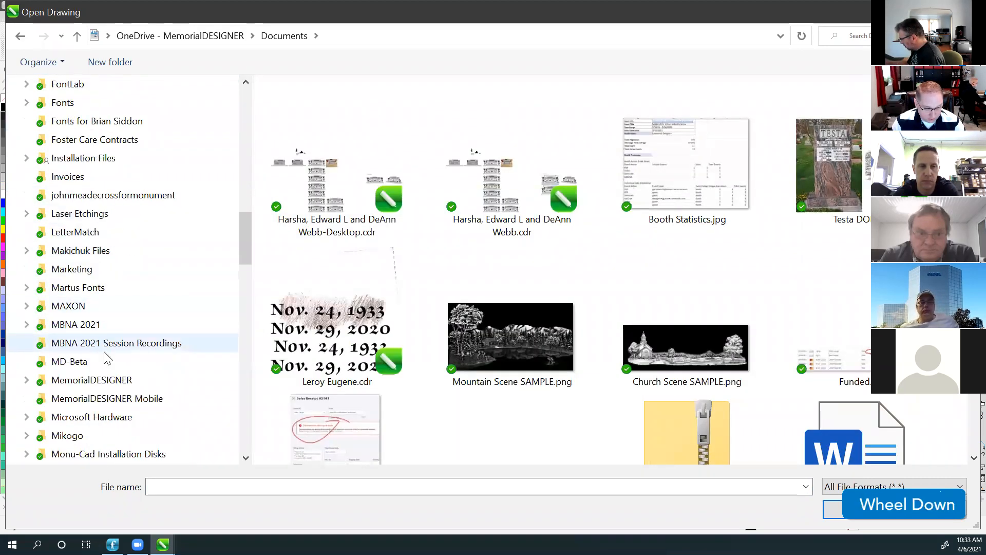
pyautogui.click(71, 380)
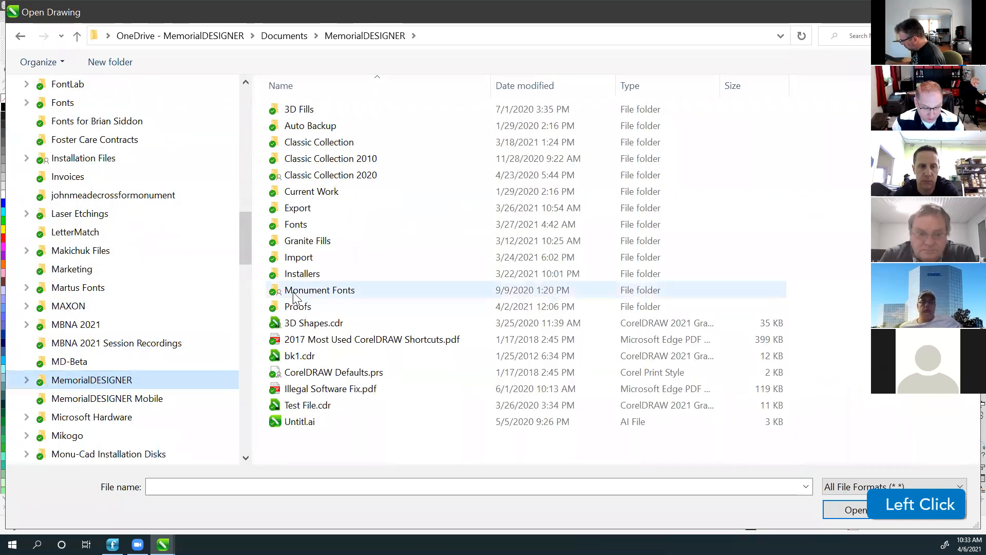
pyautogui.click(302, 274)
pyautogui.doubleClick(302, 274)
pyautogui.click(346, 36)
pyautogui.doubleClick(296, 257)
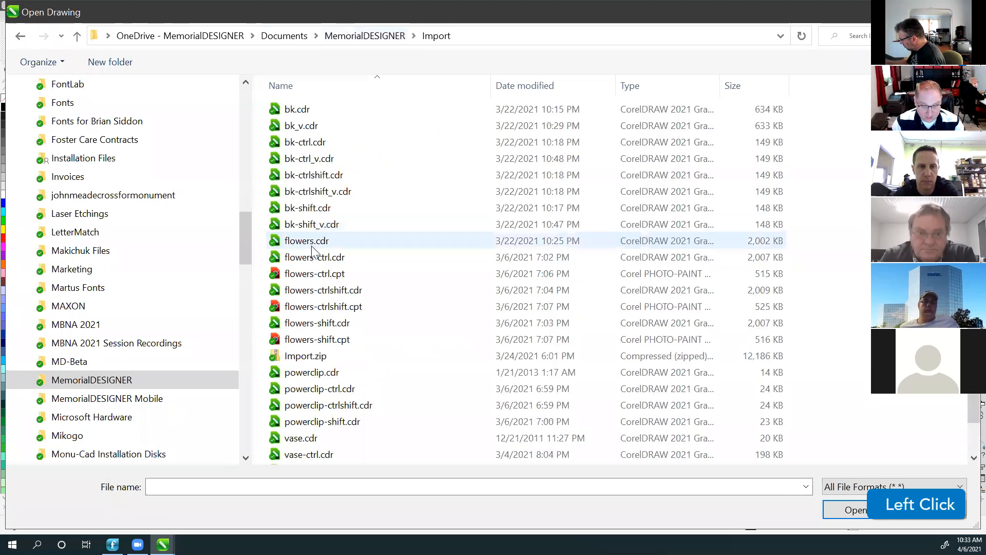
# Select powerclip.cdr and open it.
pyautogui.scroll(-1, 344, 278)
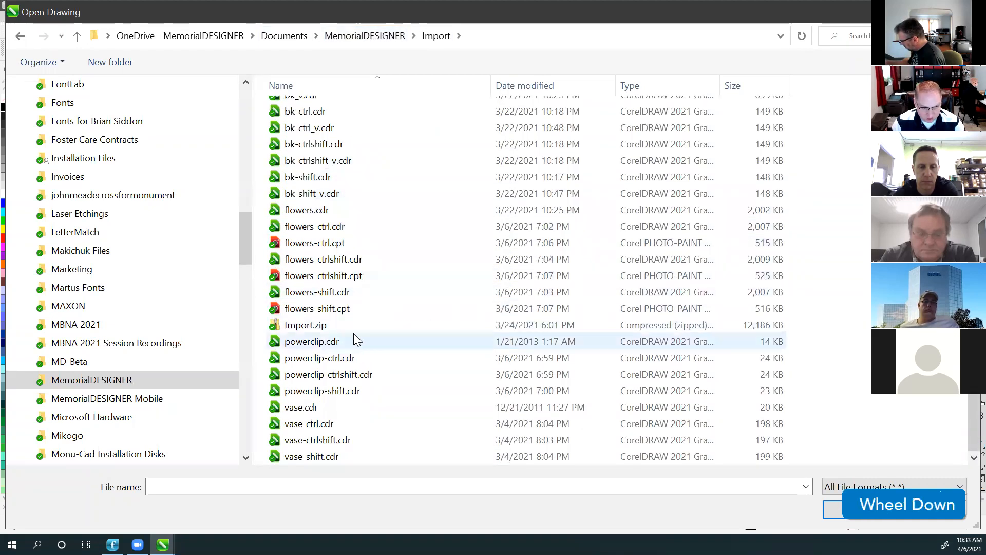
pyautogui.click(311, 342)
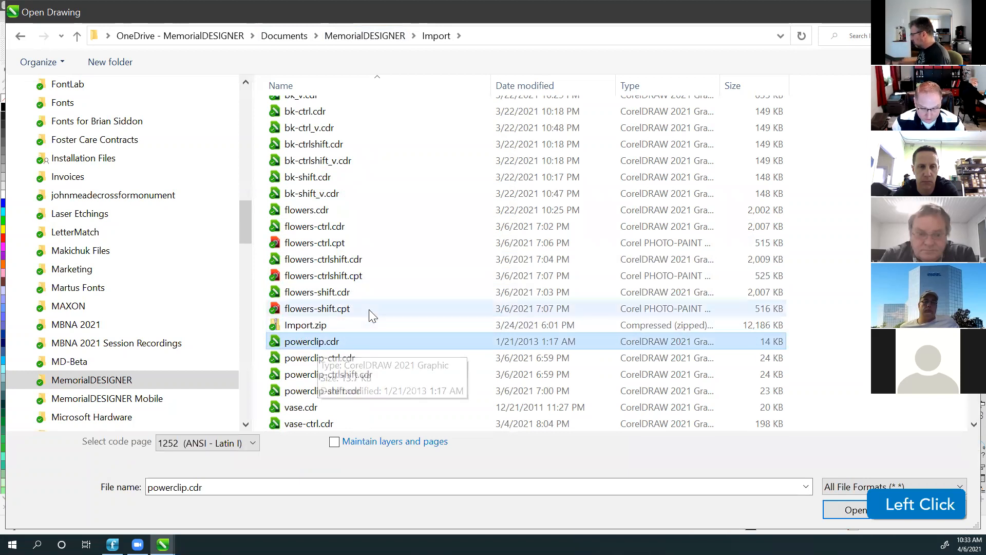
pyautogui.scroll(-1, 317, 343)
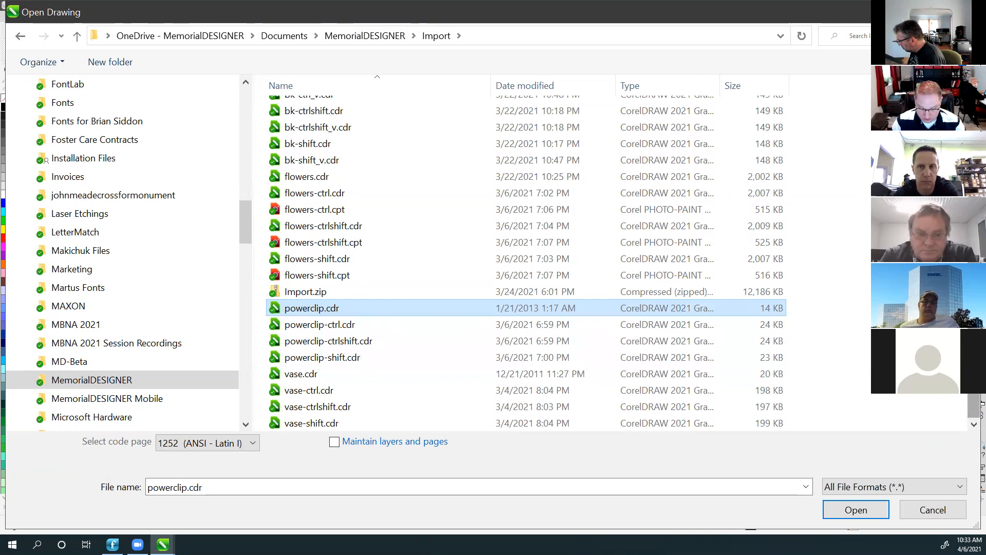
pyautogui.click(974, 382)
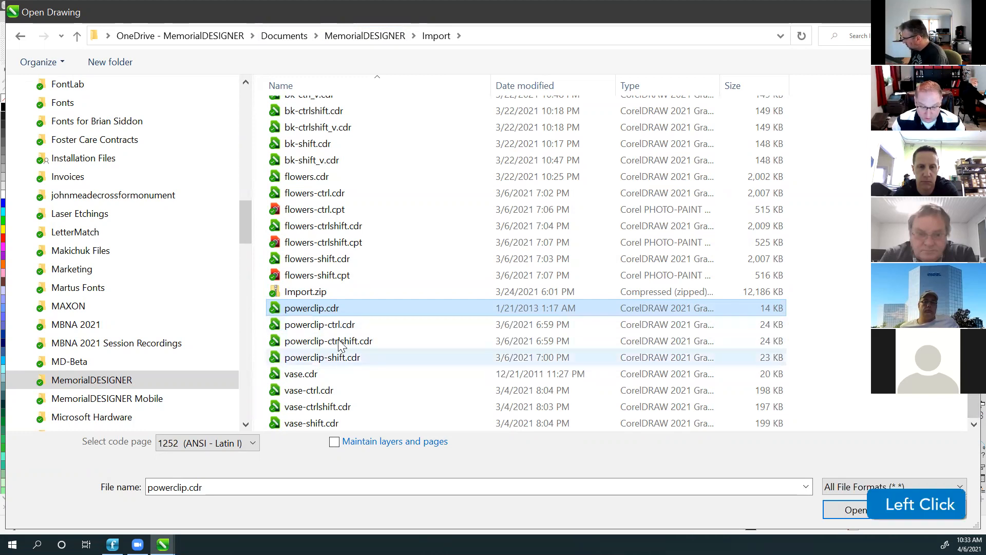
pyautogui.click(855, 510)
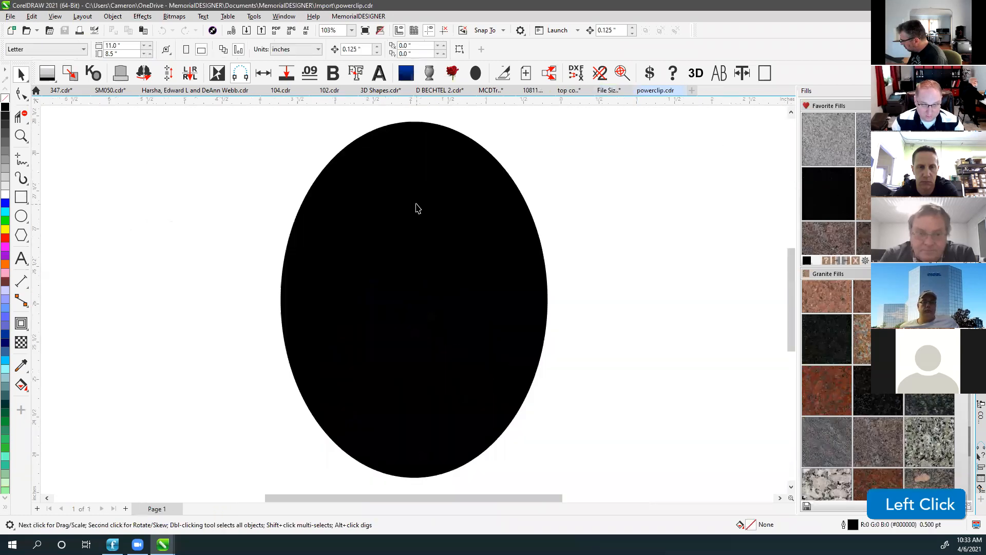
# Inspect the black ellipse's contour, removing it and then undoing the removal.
pyautogui.scroll(-2, 415, 304)
pyautogui.scroll(-1, 415, 304)
pyautogui.click(413, 301)
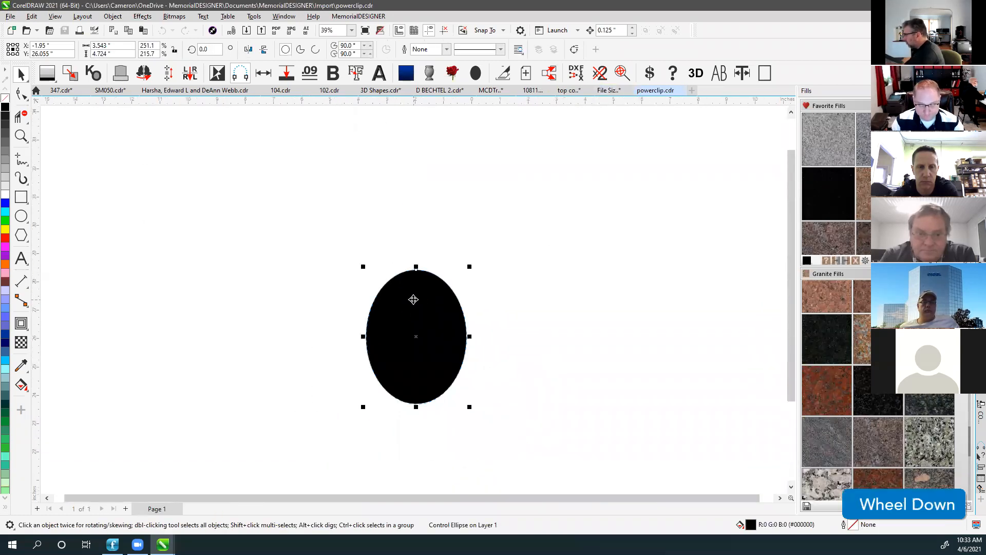
pyautogui.click(416, 229)
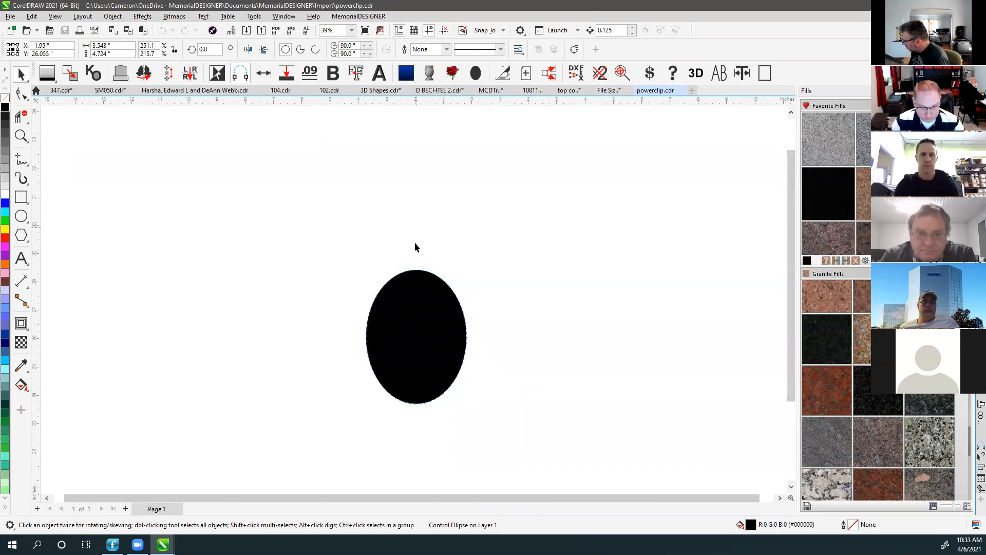
pyautogui.click(414, 271)
pyautogui.scroll(1, 414, 272)
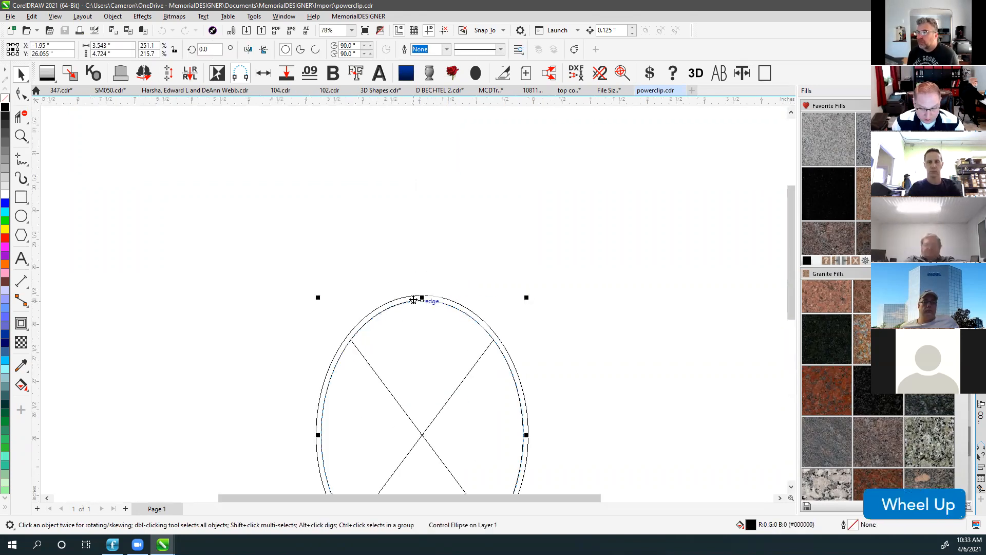
pyautogui.scroll(1, 413, 299)
pyautogui.click(418, 294)
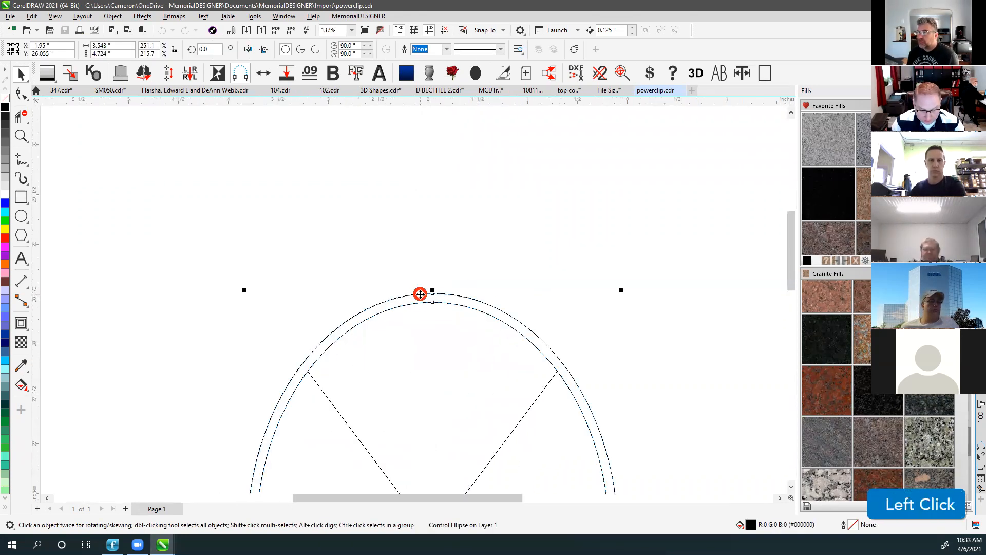
pyautogui.press('v')
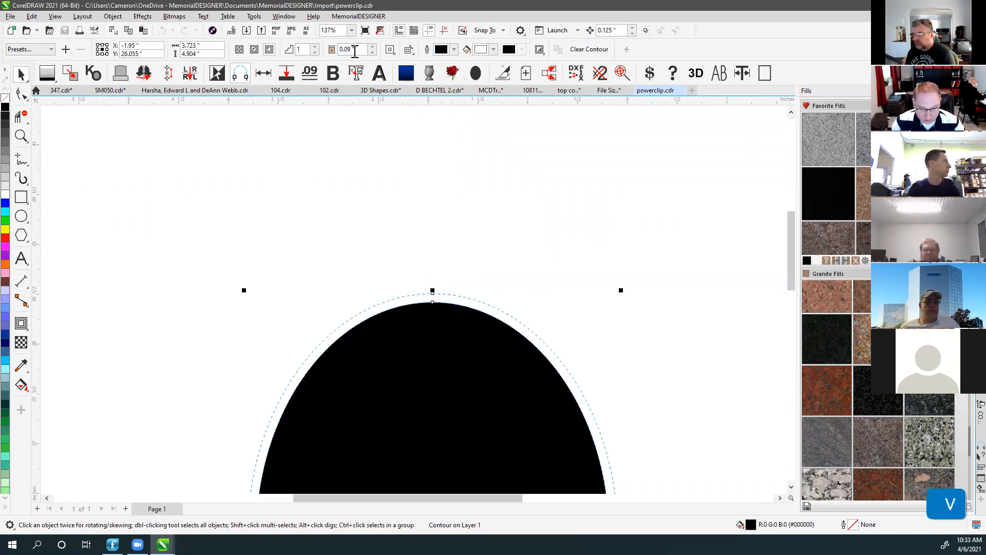
pyautogui.click(589, 49)
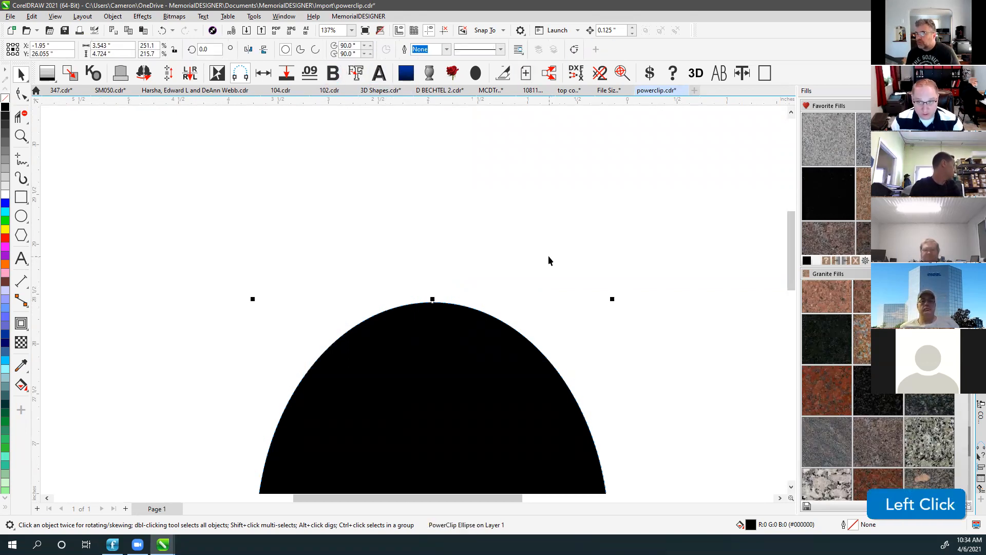
pyautogui.hotkey('ctrl', 'z')
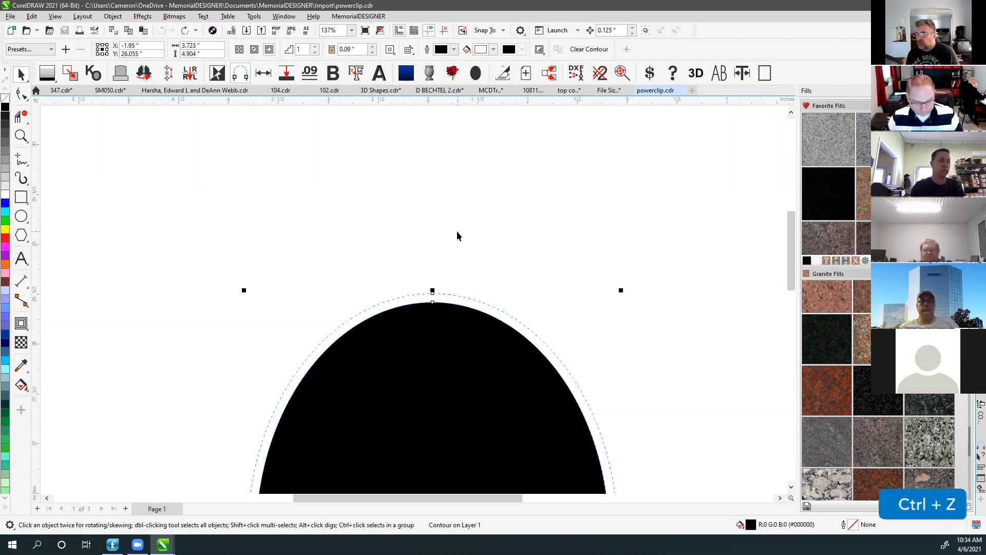
pyautogui.press('F4')
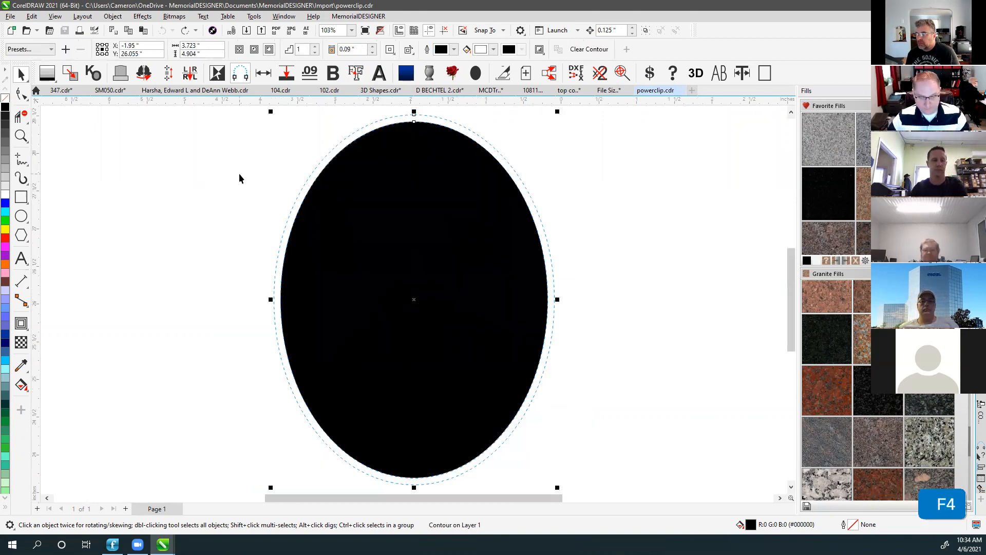
pyautogui.click(239, 174)
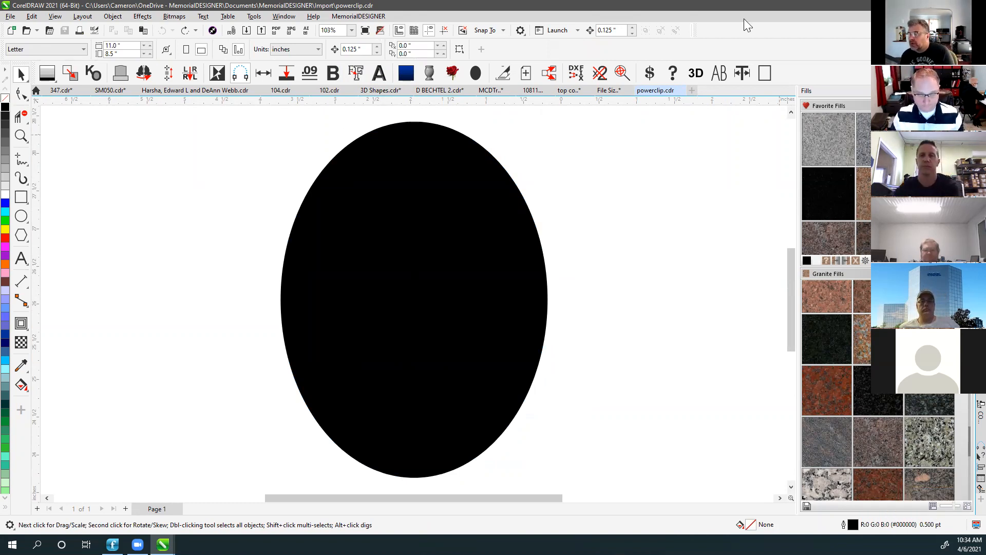
# Fit the ellipse to the window, then switch to the 'File Size Test converted to bitmap' drawing.
pyautogui.click(618, 217)
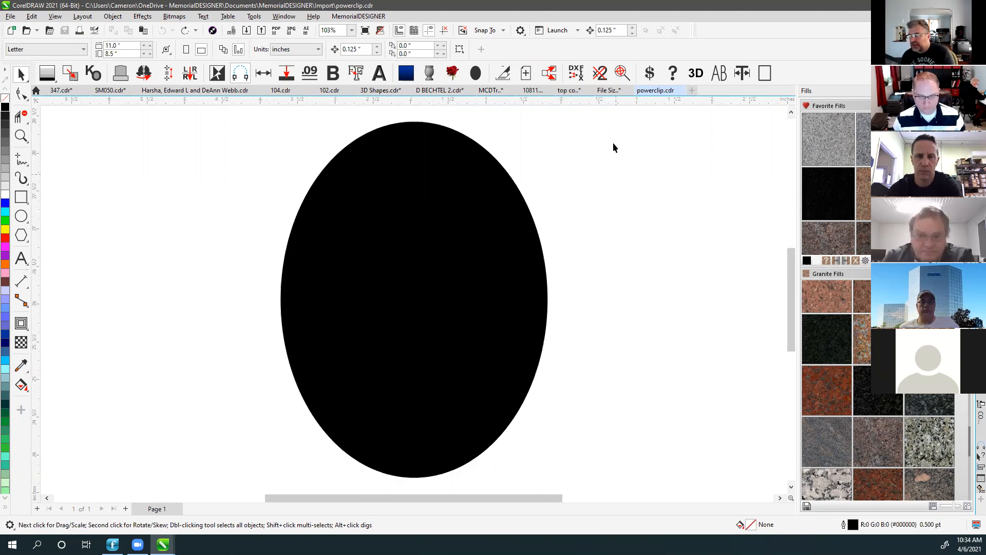
pyautogui.click(569, 192)
pyautogui.scroll(-3, 415, 304)
pyautogui.press('F4')
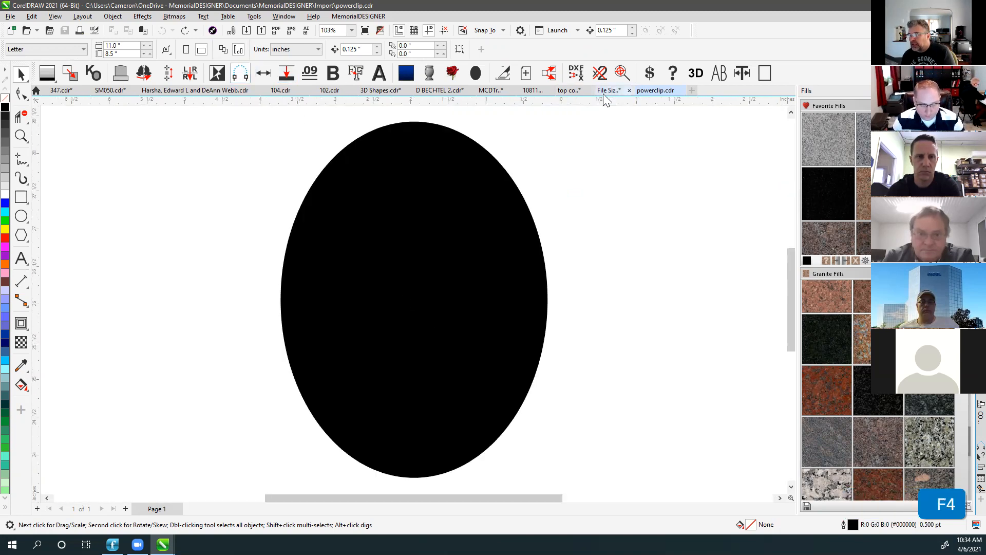
pyautogui.click(423, 242)
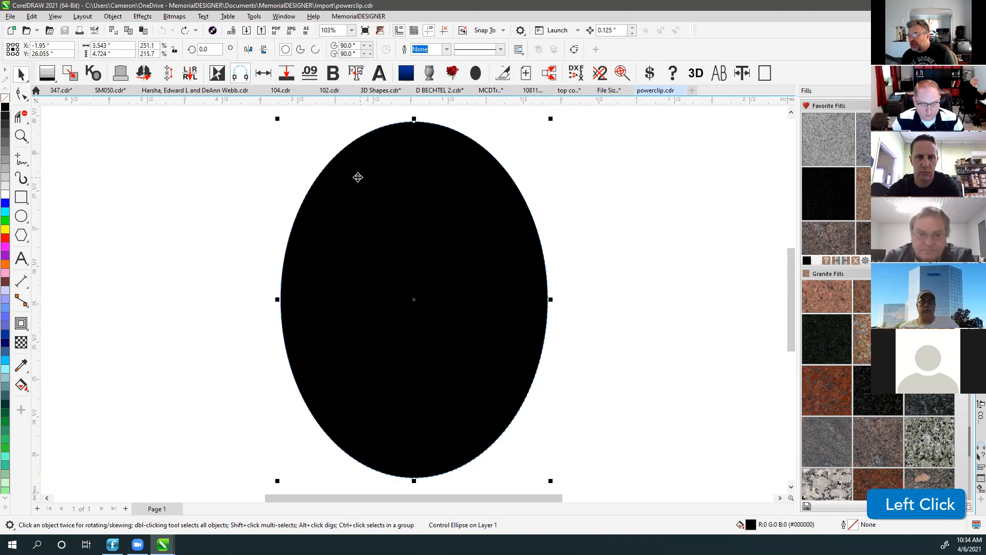
pyautogui.click(152, 263)
pyautogui.scroll(-3, 414, 304)
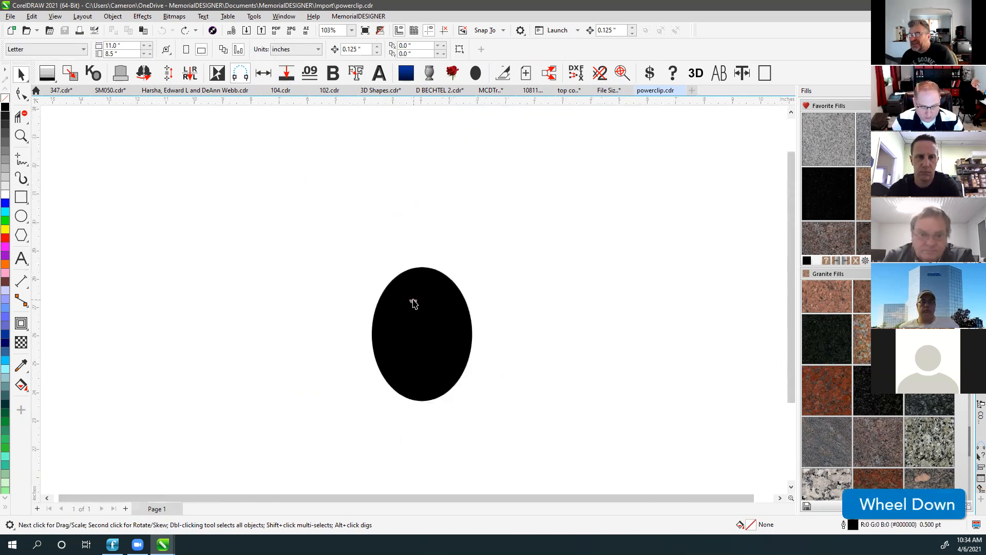
pyautogui.scroll(-1, 414, 303)
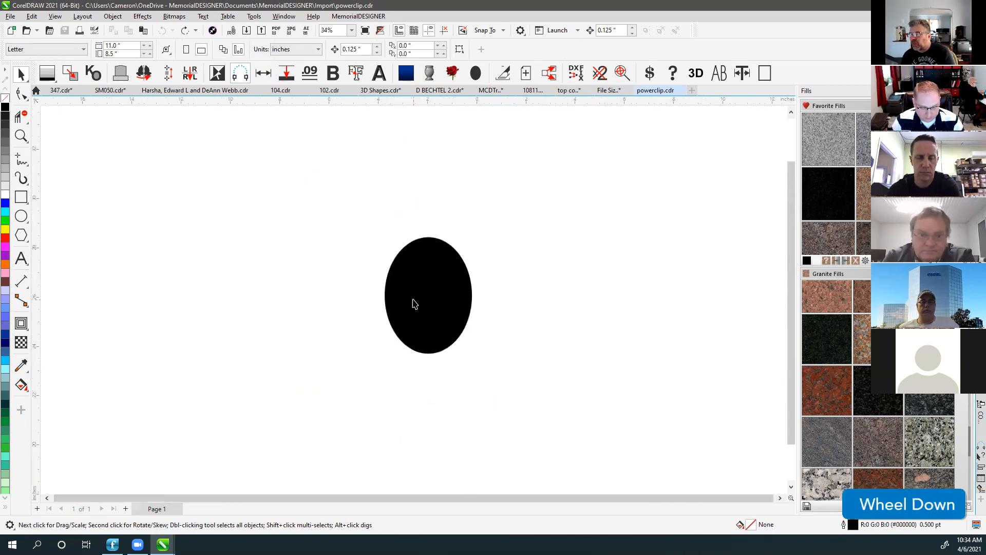
pyautogui.click(612, 91)
pyautogui.scroll(-2, 377, 307)
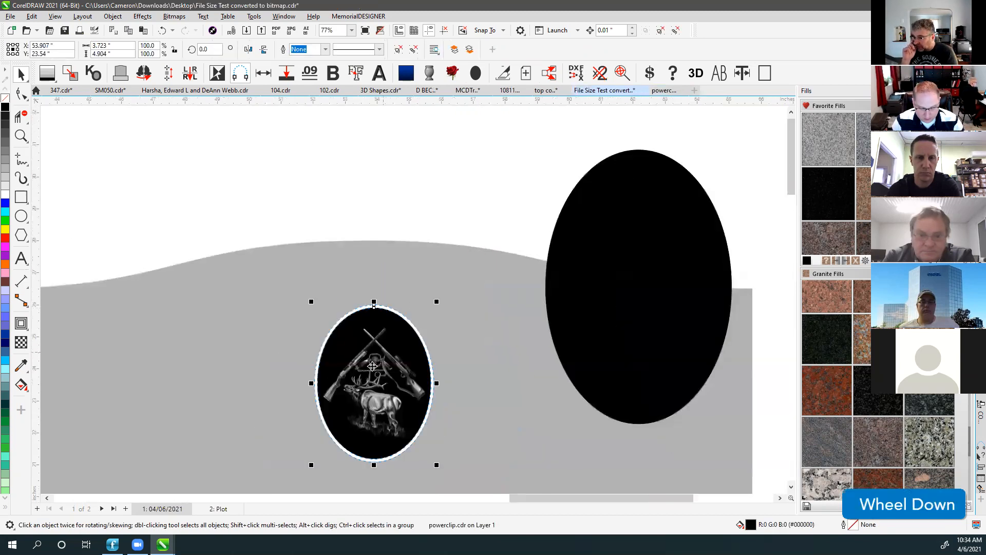
pyautogui.click(377, 307)
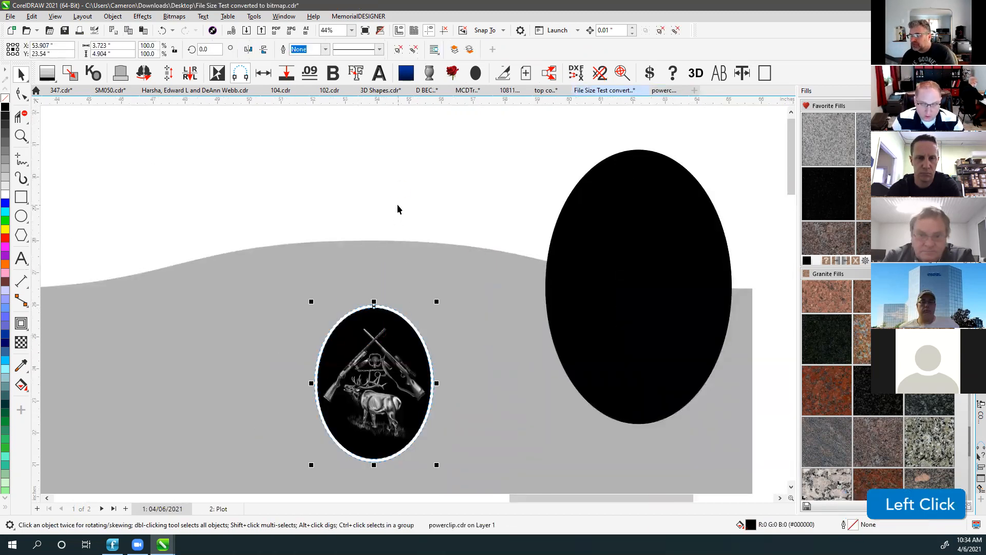
pyautogui.click(404, 179)
pyautogui.click(374, 373)
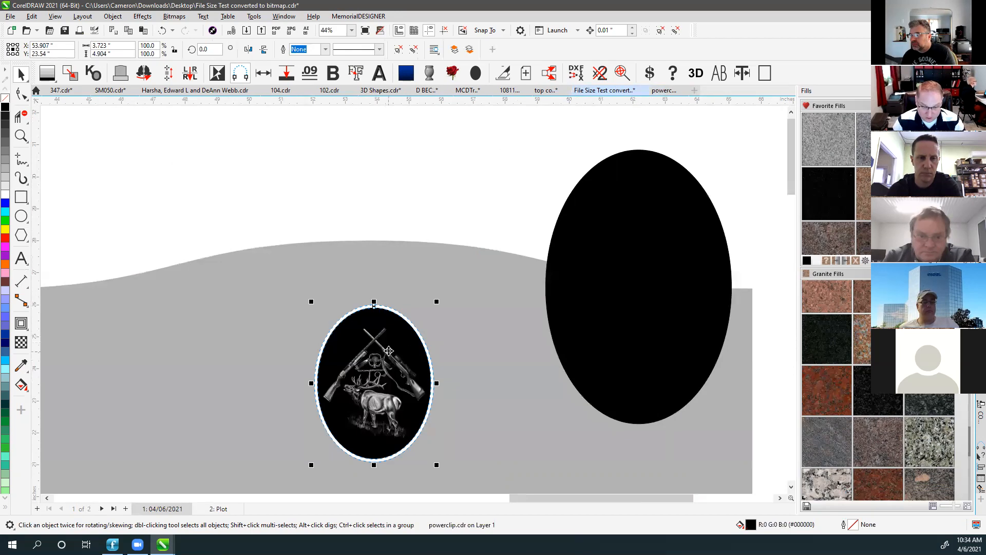
pyautogui.rightClick(58, 125)
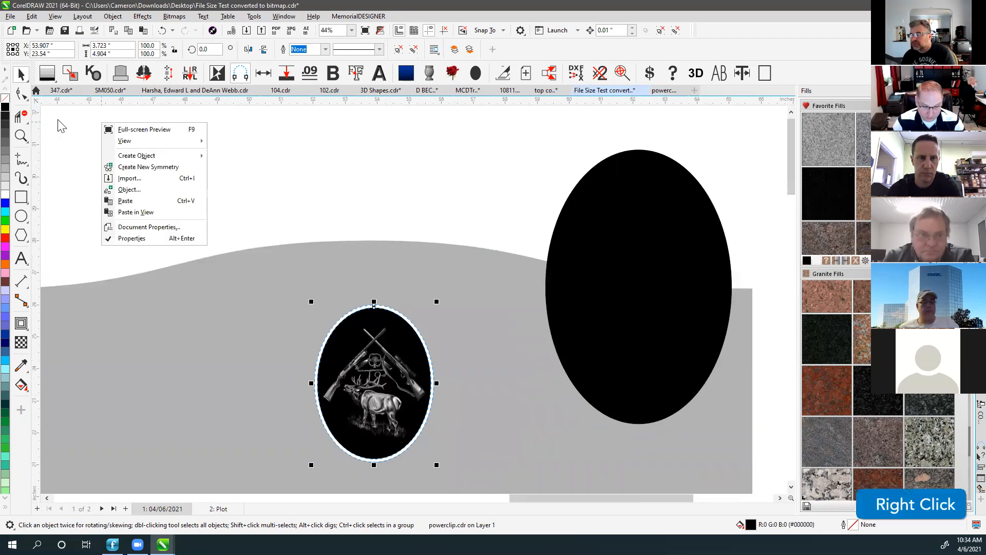
pyautogui.click(58, 117)
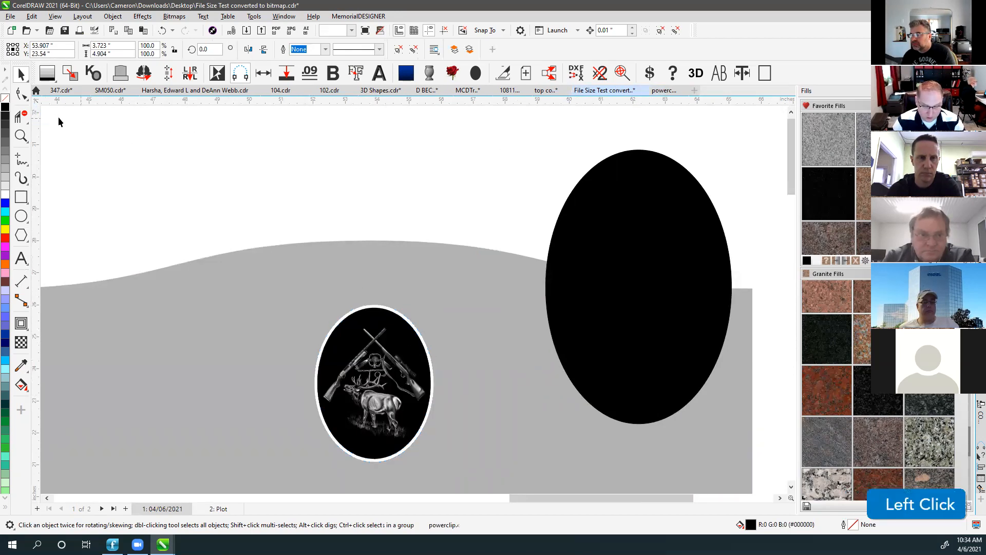
pyautogui.click(374, 341)
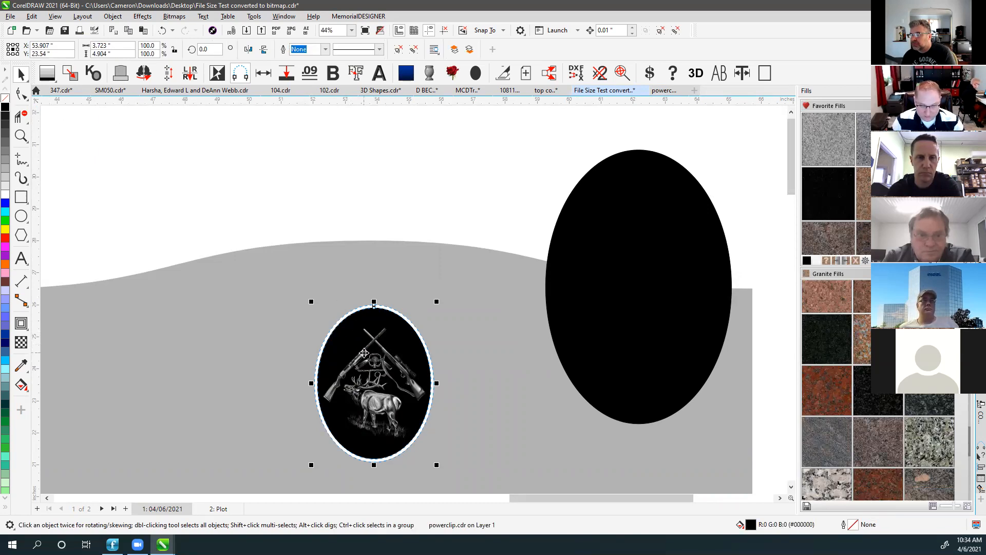
pyautogui.press('ctrl')
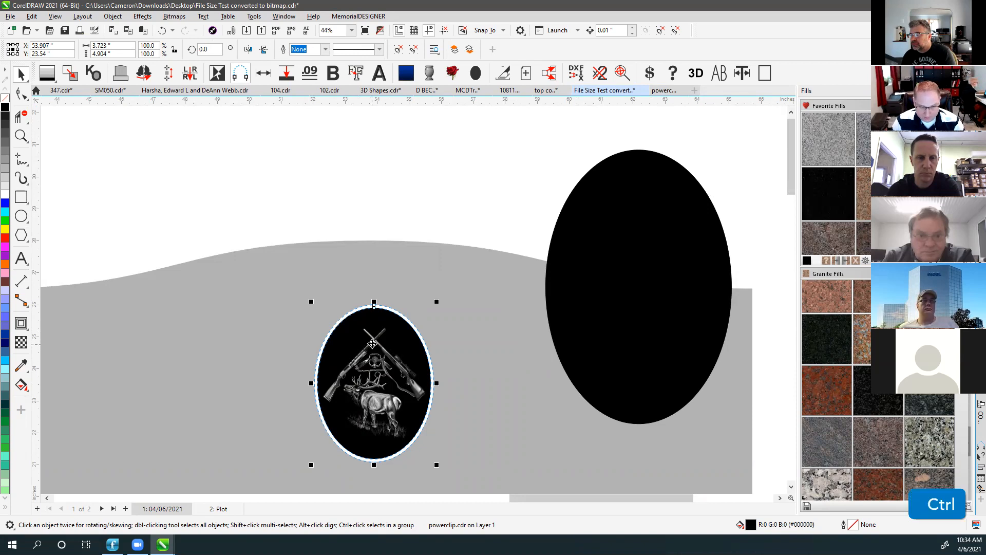
pyautogui.keyDown('ctrl'); pyautogui.click(373, 343); pyautogui.keyUp('ctrl')
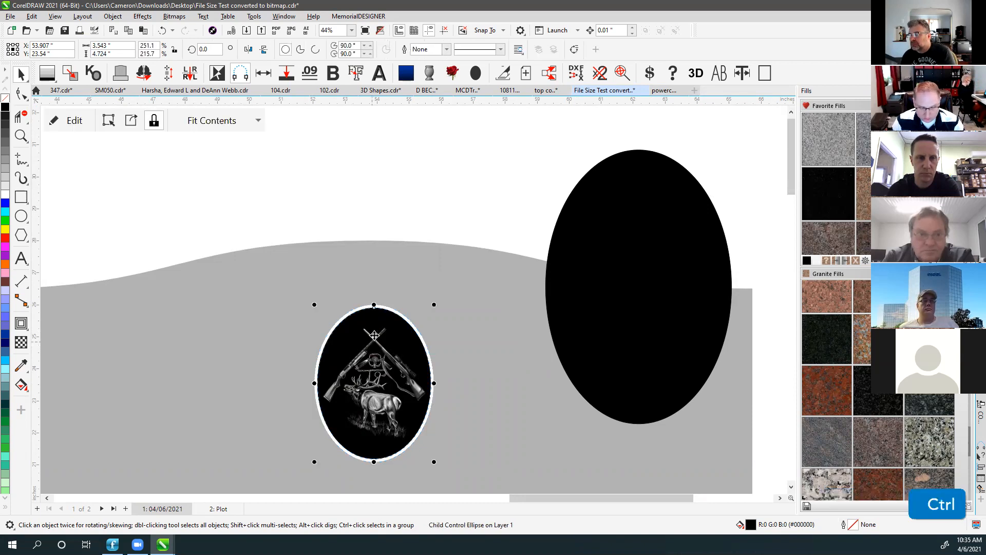
pyautogui.click(304, 190)
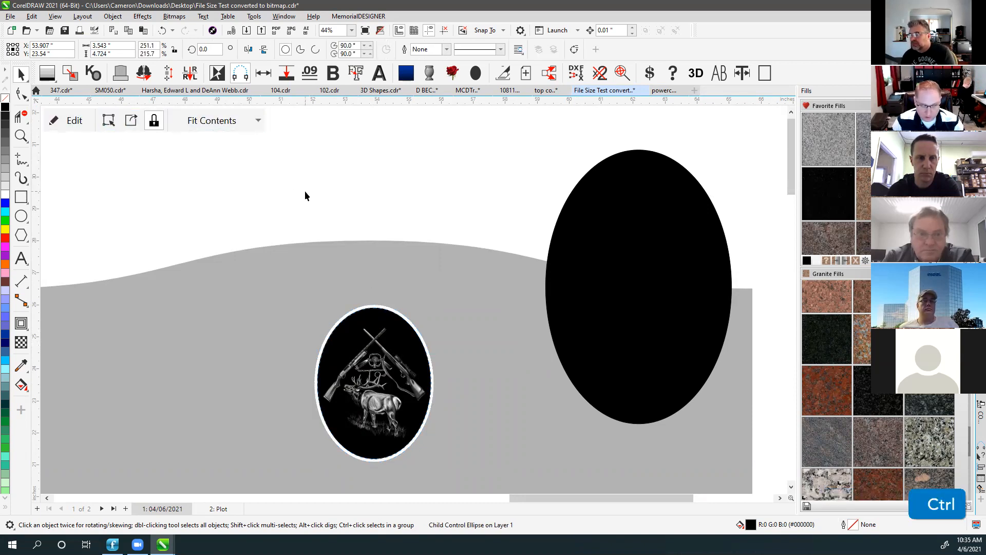
pyautogui.click(366, 339)
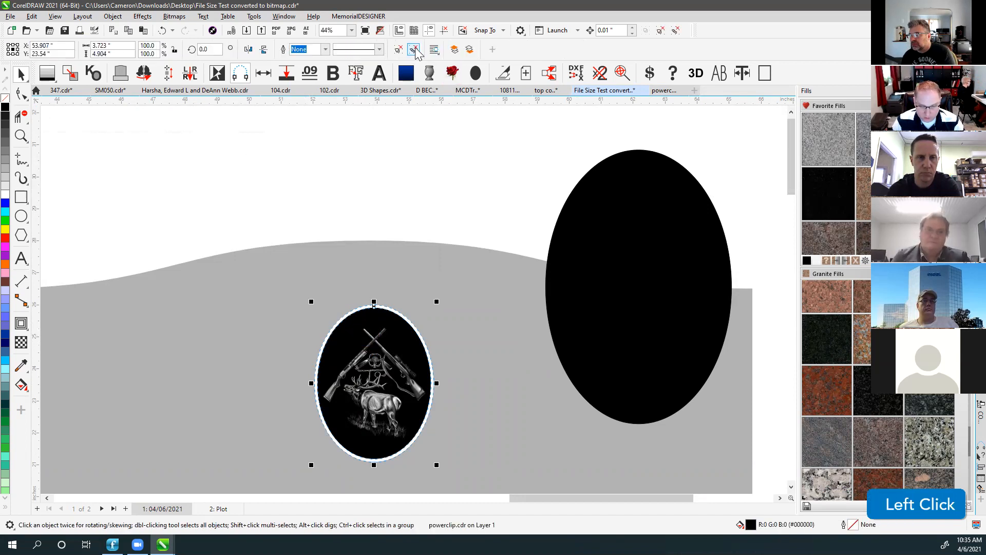
pyautogui.click(379, 192)
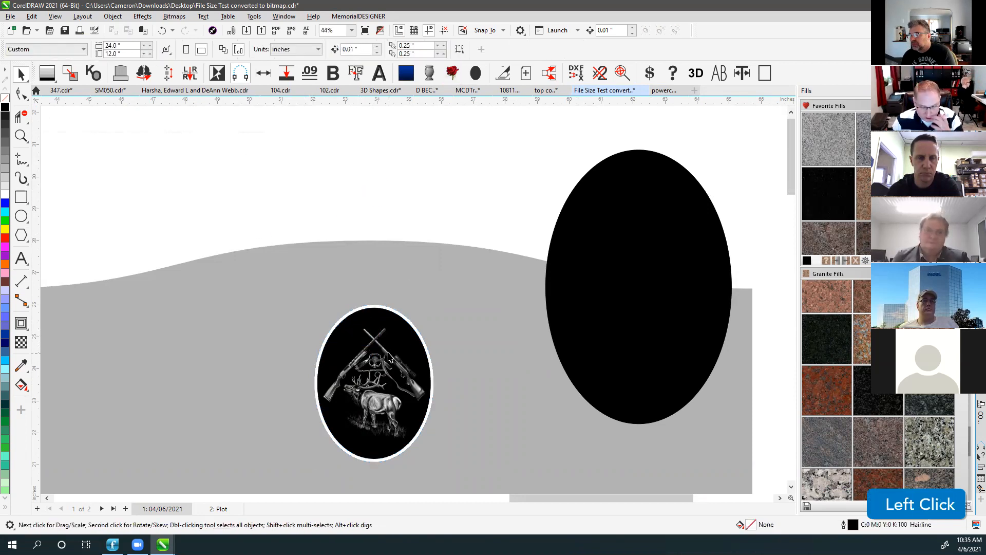
pyautogui.click(361, 322)
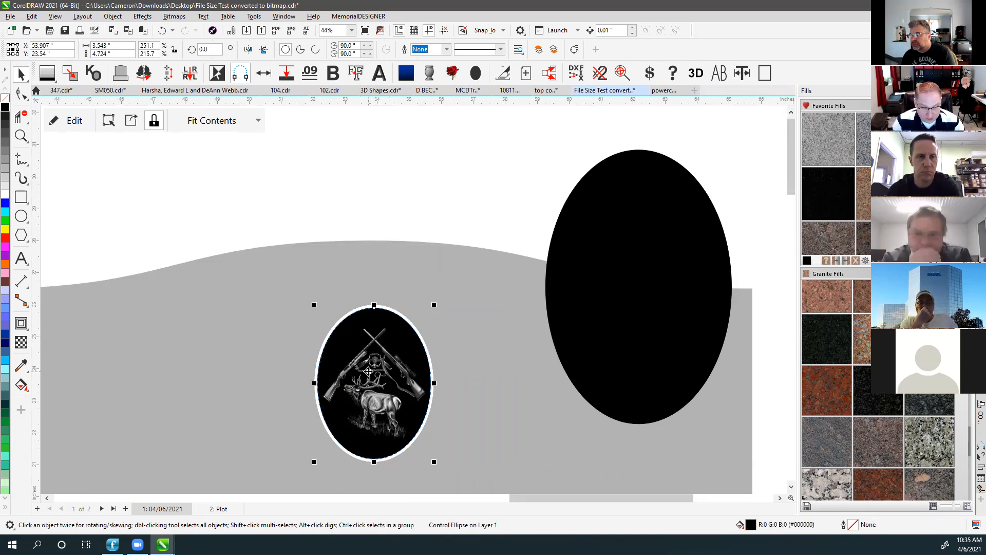
# Extract the elk image from the oval frame and delete it.
pyautogui.click(131, 122)
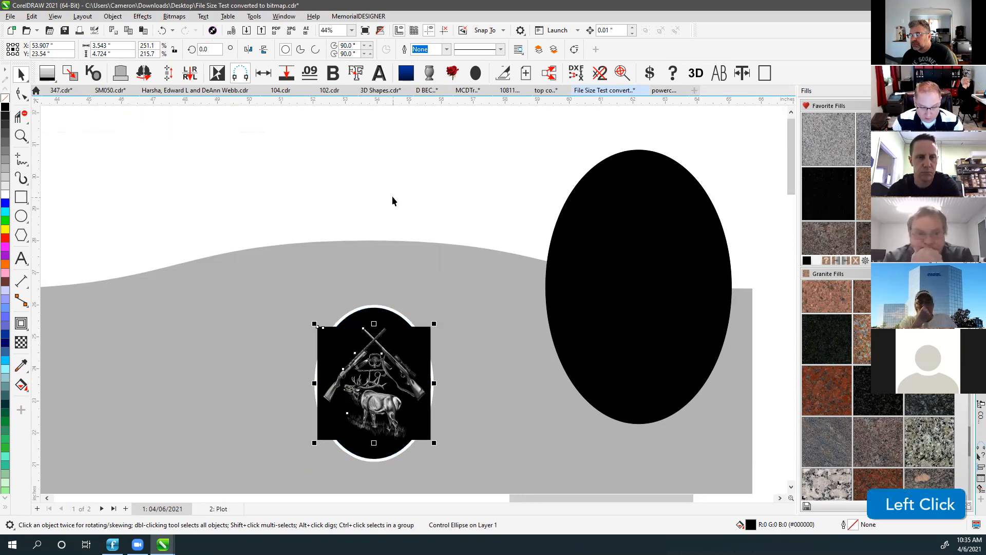
pyautogui.click(172, 179)
pyautogui.moveTo(172, 180); pyautogui.dragTo(170, 177)
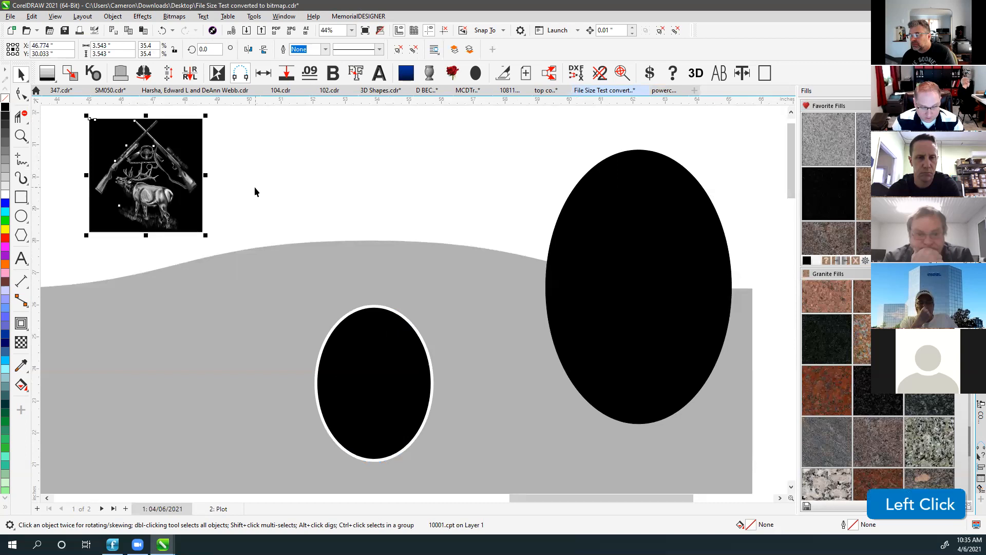
pyautogui.press('Delete')
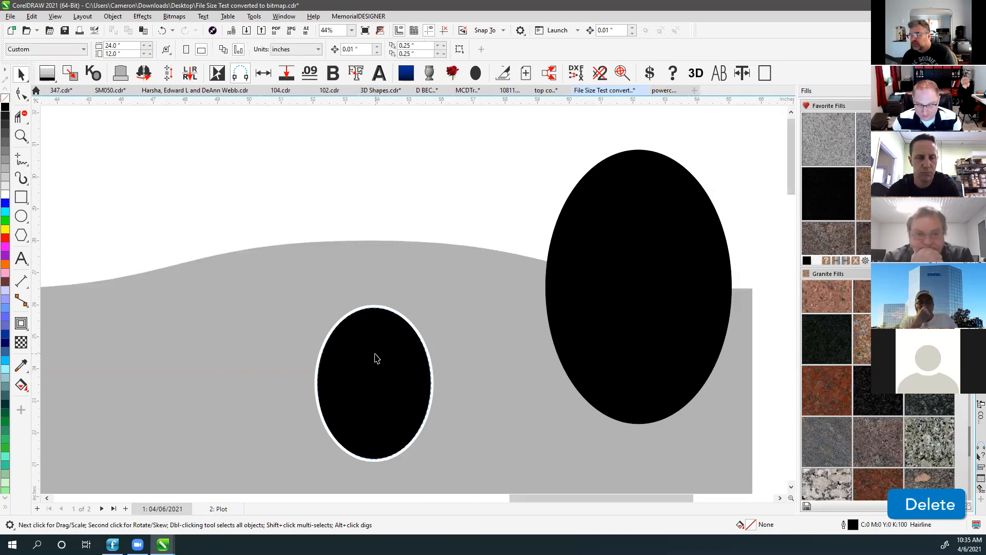
# Fill the empty oval white and remove its PowerClip frame.
pyautogui.click(376, 356)
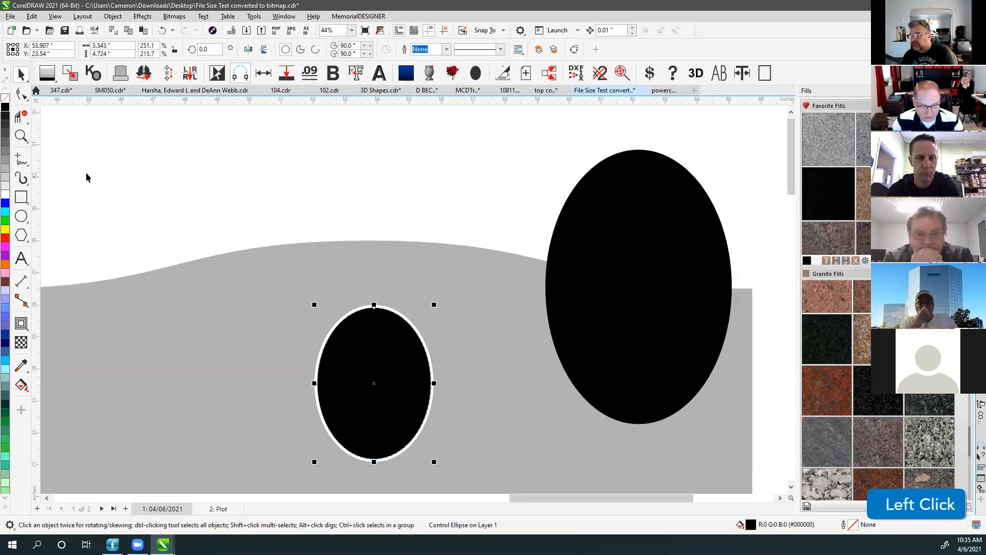
pyautogui.click(4, 194)
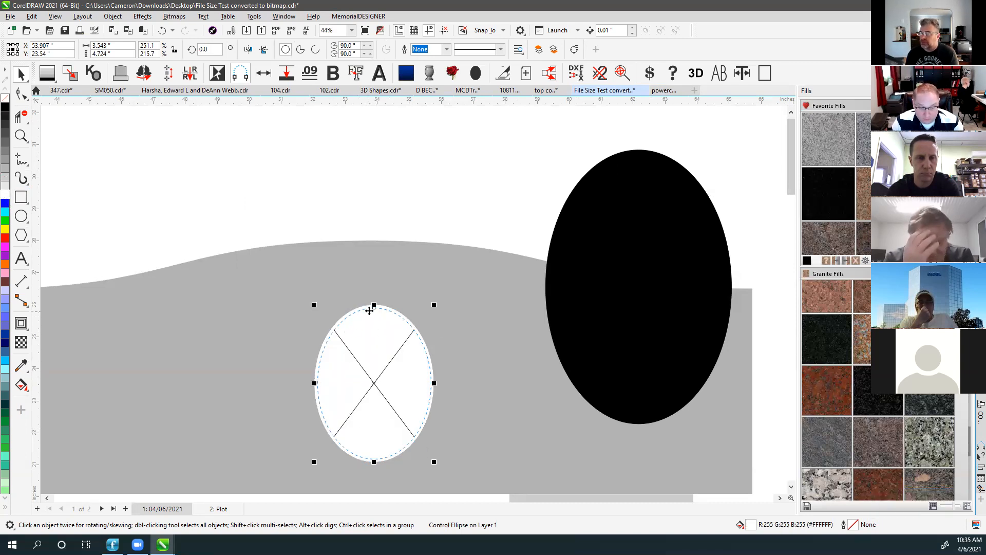
pyautogui.rightClick(370, 307)
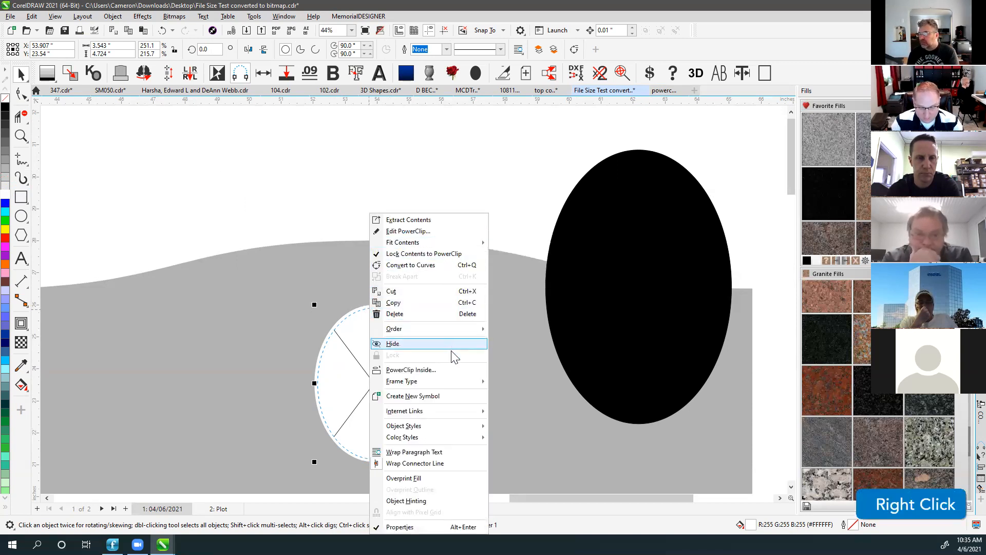
pyautogui.moveTo(453, 384)
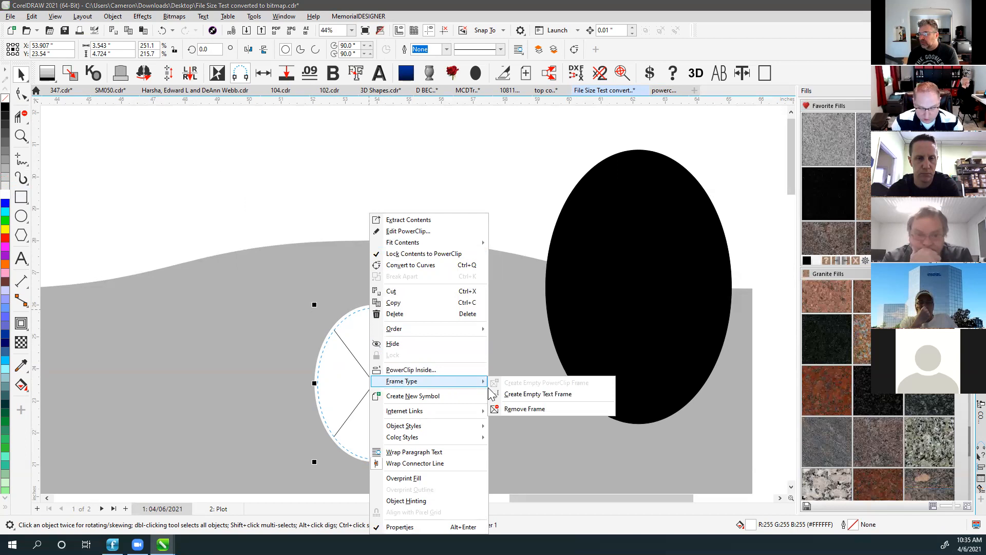
pyautogui.click(525, 409)
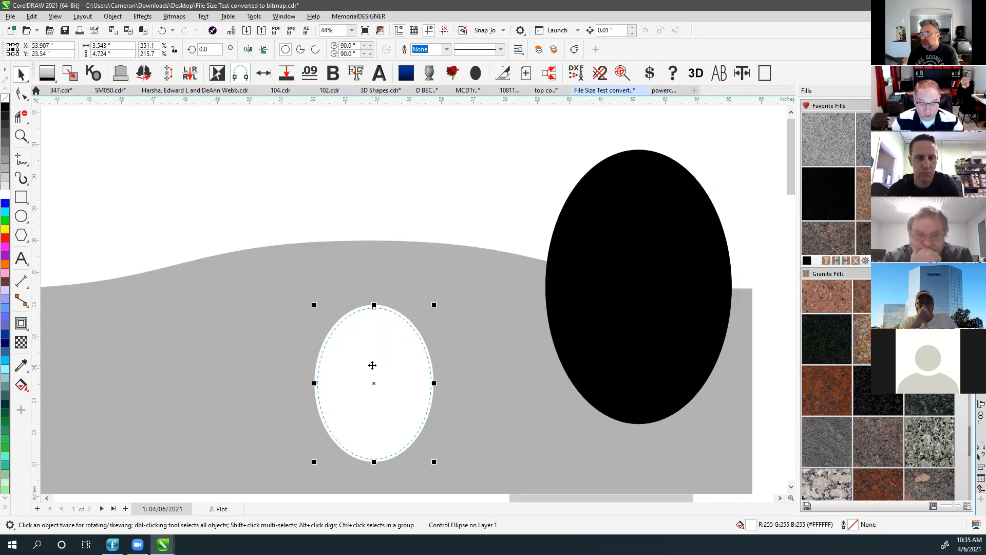
# Restore the oval's empty PowerClip frame, then turn off 'Show lines in empty PowerClip frames' in Options.
pyautogui.hotkey('ctrl', 'z')
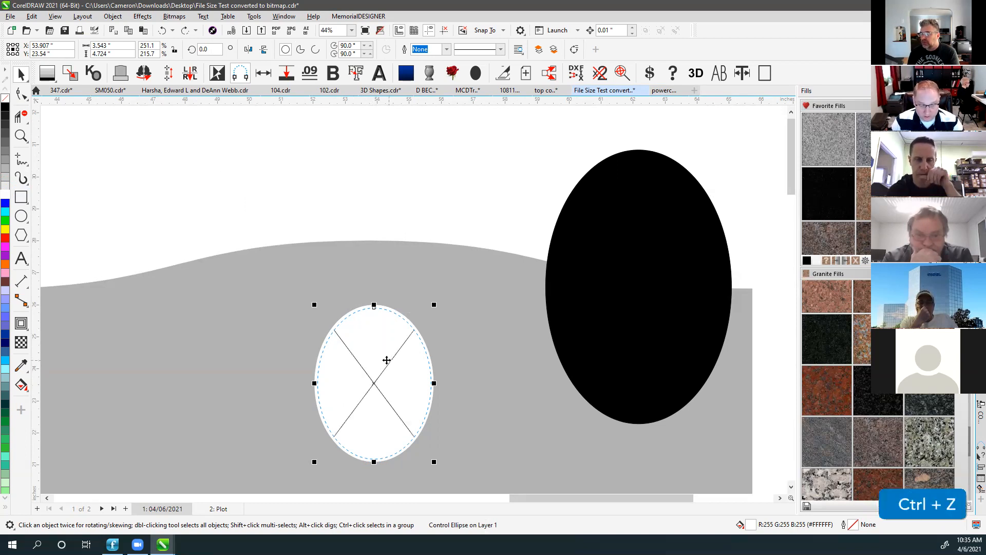
pyautogui.click(254, 16)
pyautogui.moveTo(271, 31)
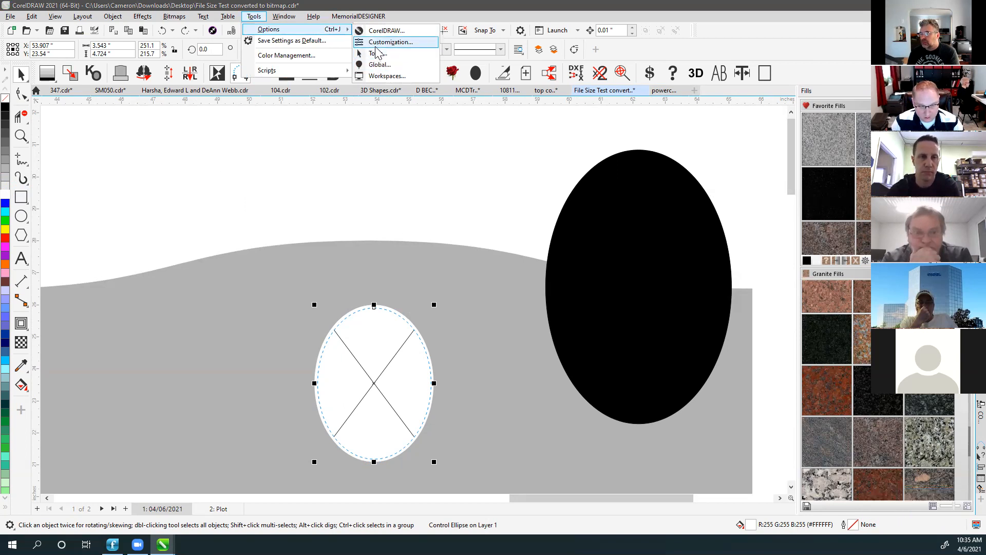
pyautogui.click(381, 31)
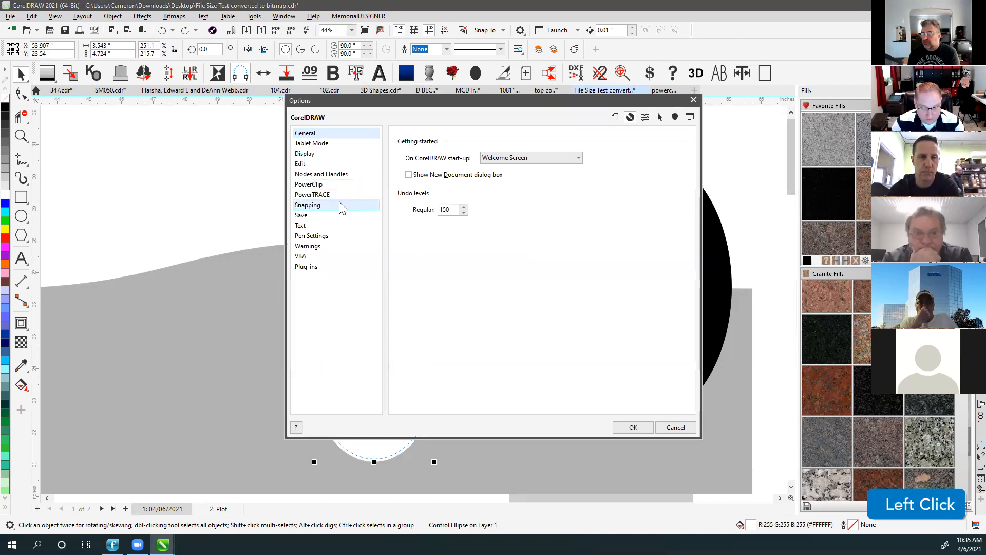
pyautogui.click(316, 185)
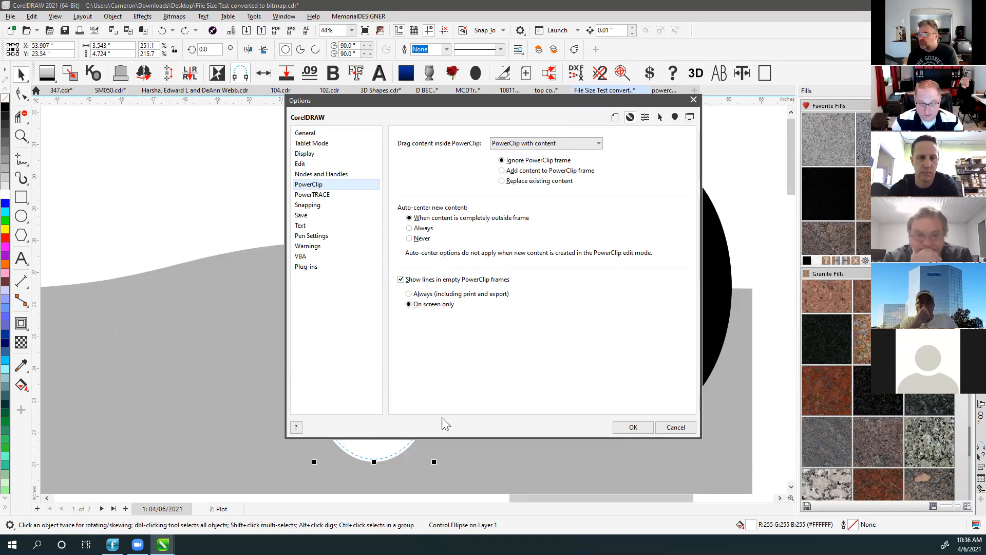
pyautogui.click(401, 280)
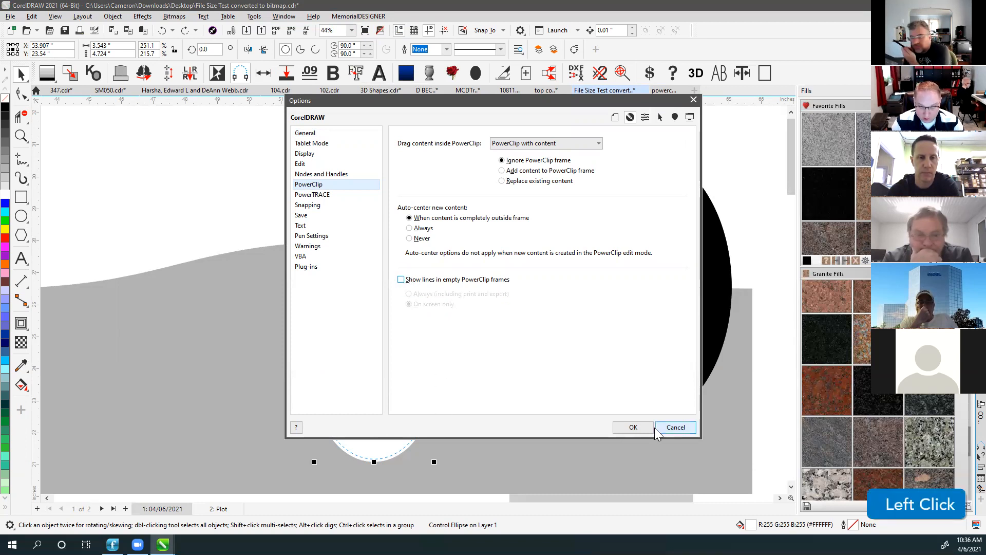
pyautogui.click(634, 427)
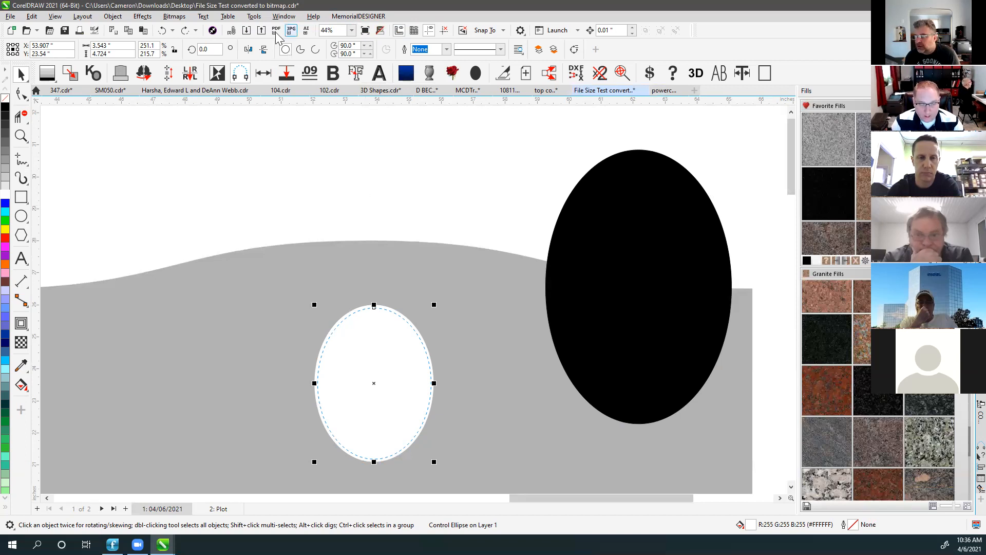
# Reopen the PowerClip options and turn 'Show lines in empty PowerClip frames' back on.
pyautogui.click(253, 16)
pyautogui.moveTo(268, 30)
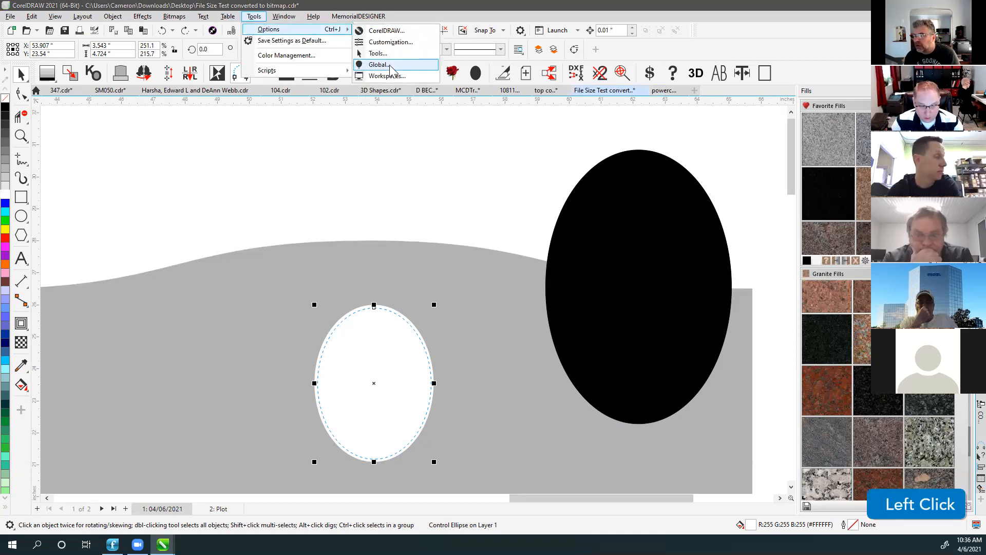
pyautogui.click(386, 31)
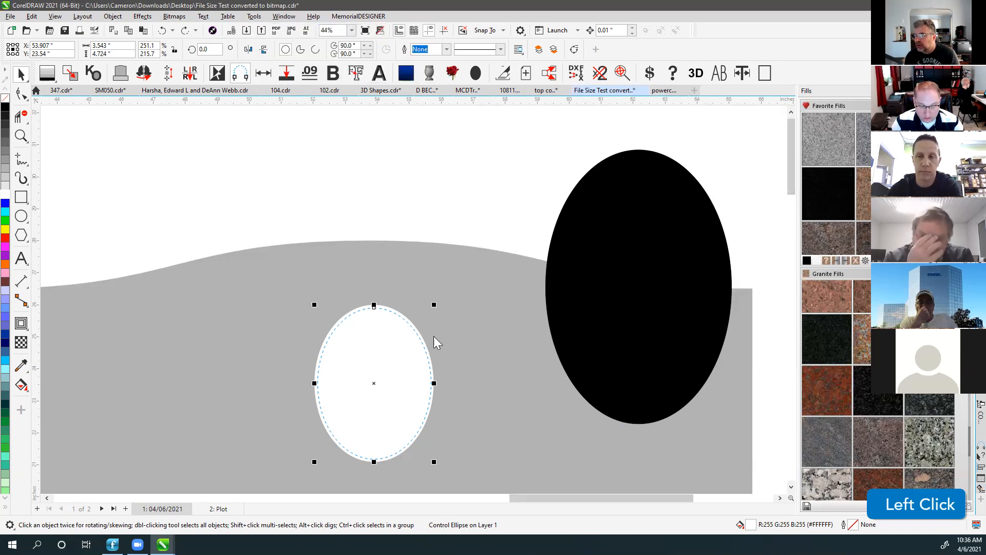
pyautogui.click(401, 280)
pyautogui.click(402, 280)
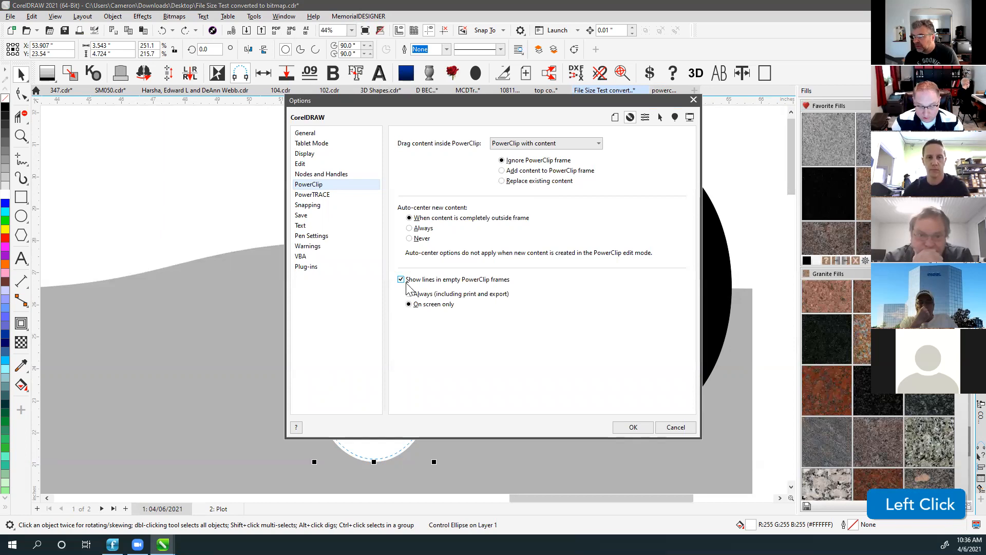
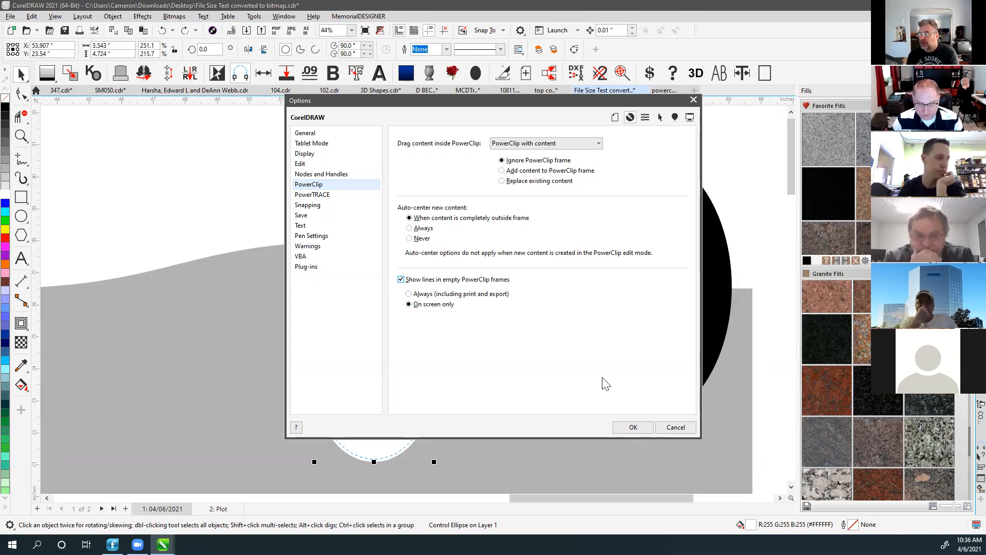
# Close Options and delete the white X-marked placeholder ellipse from the monument.
pyautogui.click(634, 427)
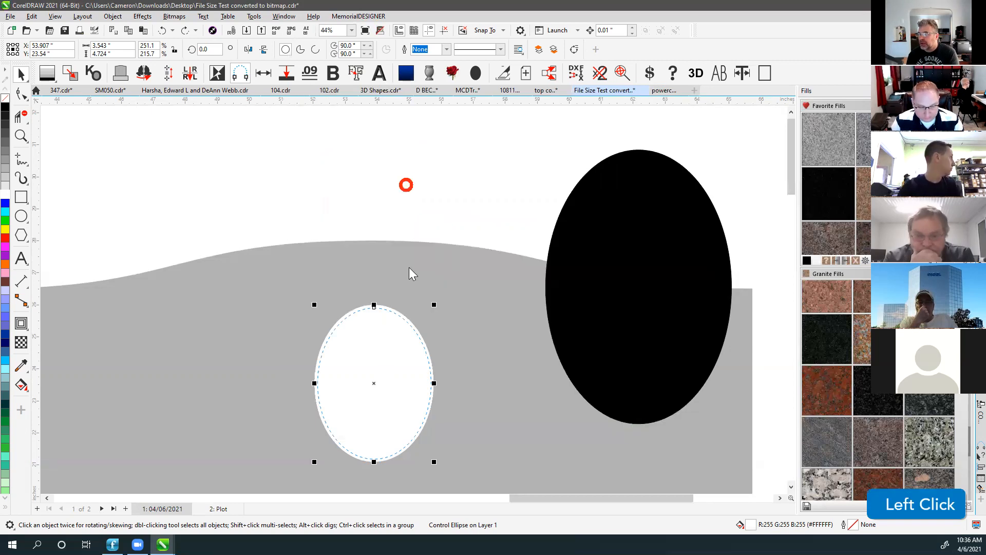
pyautogui.click(471, 193)
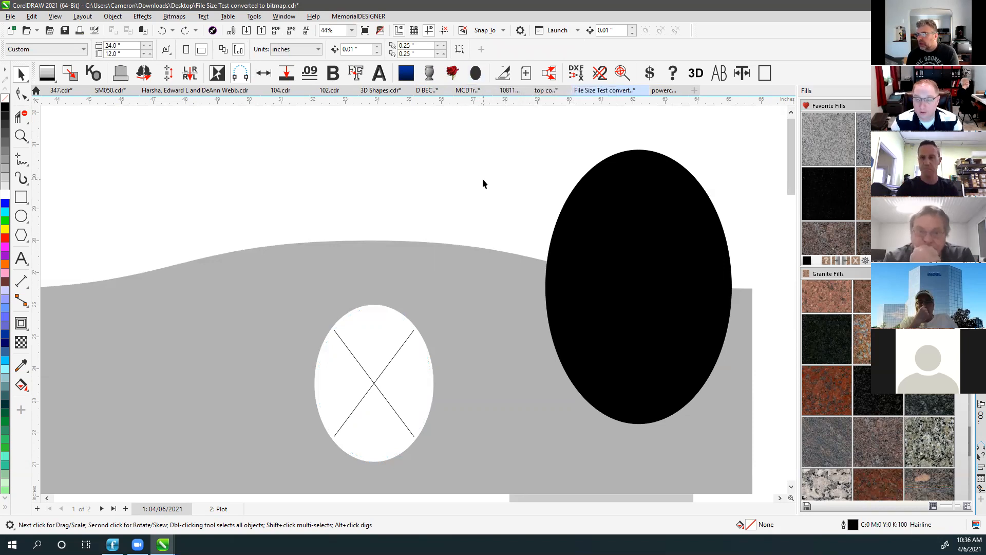
pyautogui.click(378, 316)
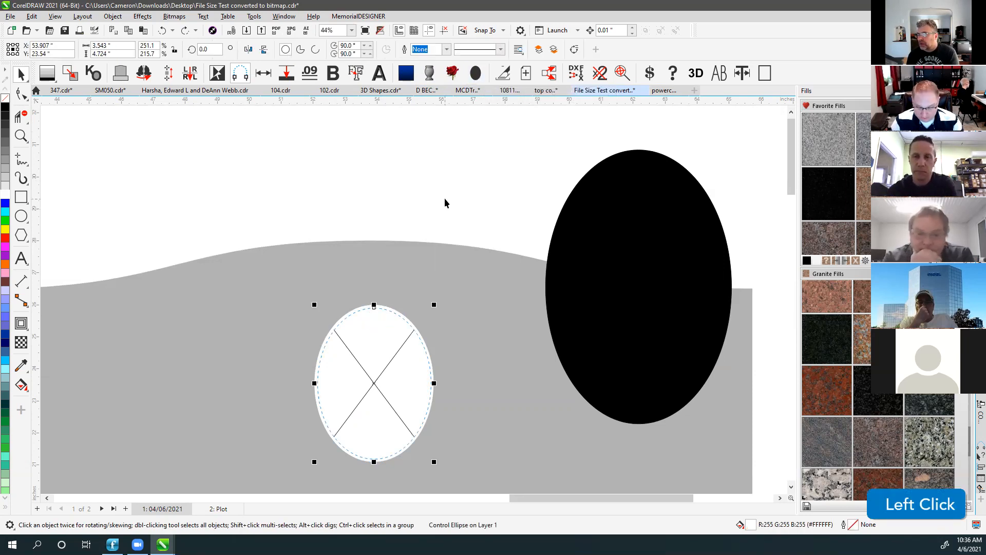
pyautogui.press('Delete')
# Fit the whole layout in view and move the black ellipse off the plaque to the right.
pyautogui.click(399, 276)
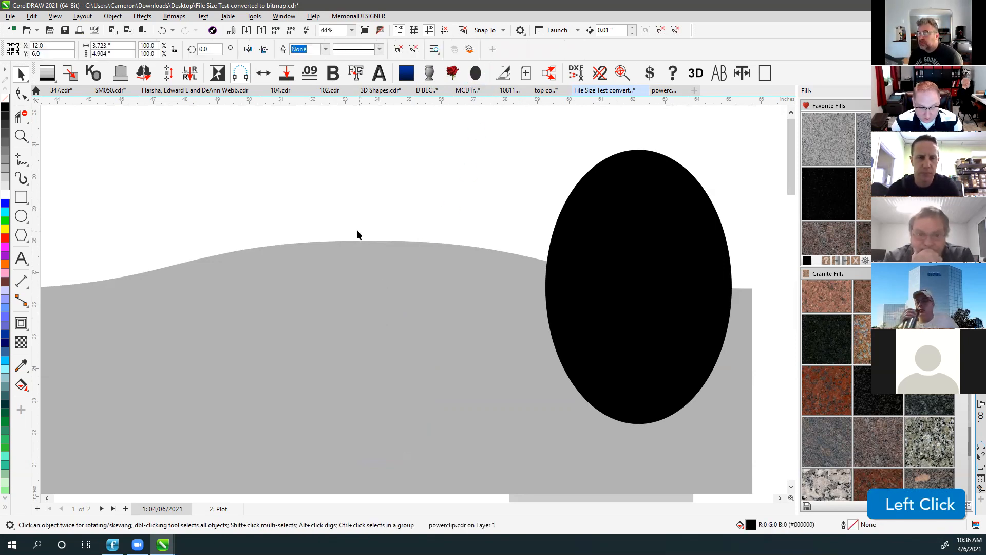
pyautogui.press('F4')
pyautogui.moveTo(278, 281); pyautogui.dragTo(367, 270)
pyautogui.scroll(2, 367, 270)
pyautogui.scroll(2, 414, 300)
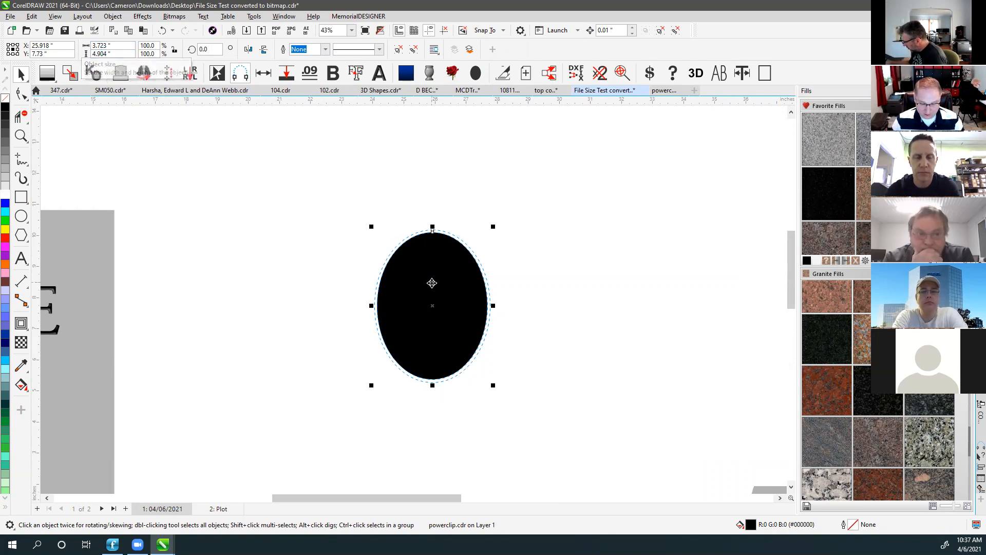
# Resize the black ellipse inside the clipped group to 5 × 7 inches.
pyautogui.press('ctrl')
pyautogui.keyDown('ctrl'); pyautogui.click(437, 259); pyautogui.keyUp('ctrl')
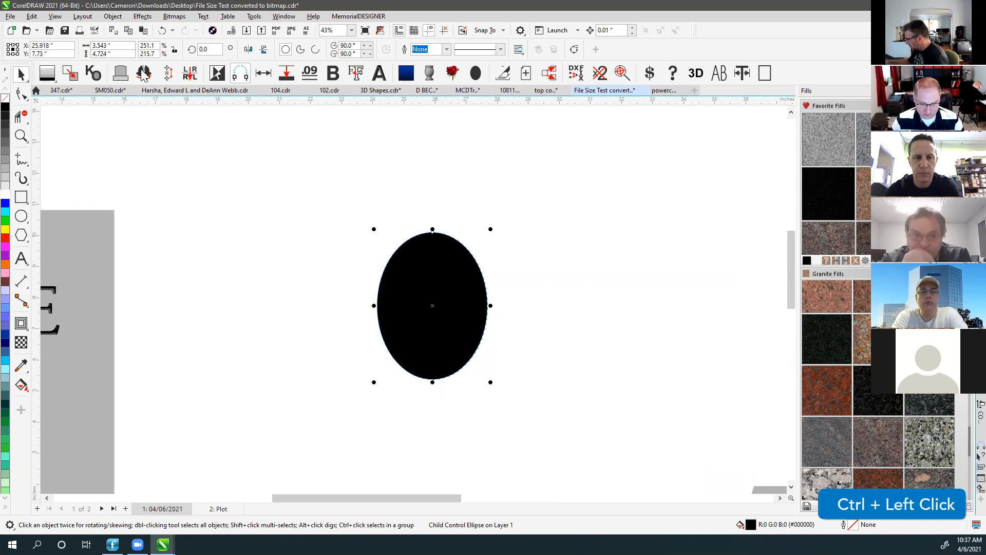
pyautogui.click(126, 47)
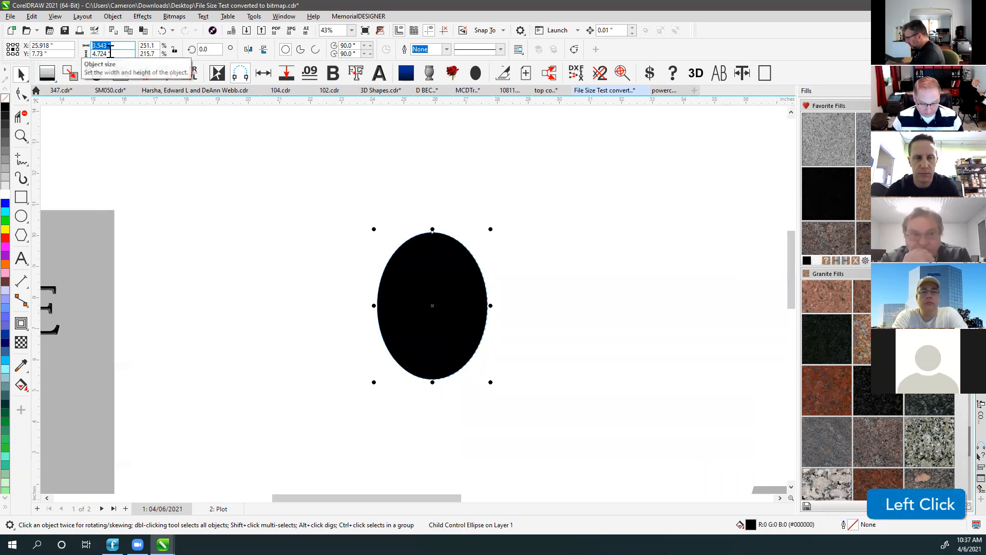
pyautogui.write('5')
pyautogui.press('Tab')
pyautogui.write('7')
pyautogui.press('Return')
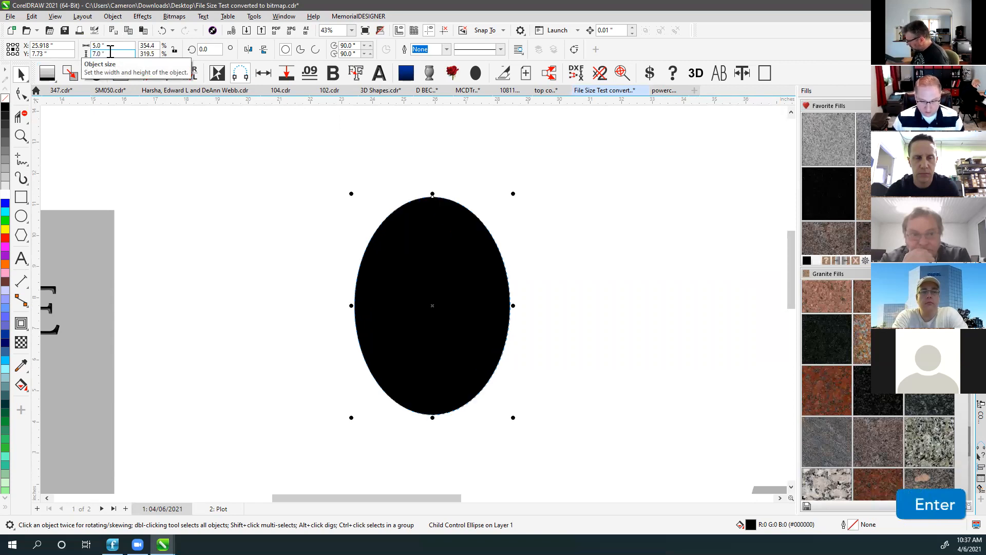
# Place the black ellipse on the grey plate beneath the name lettering.
pyautogui.press('v')
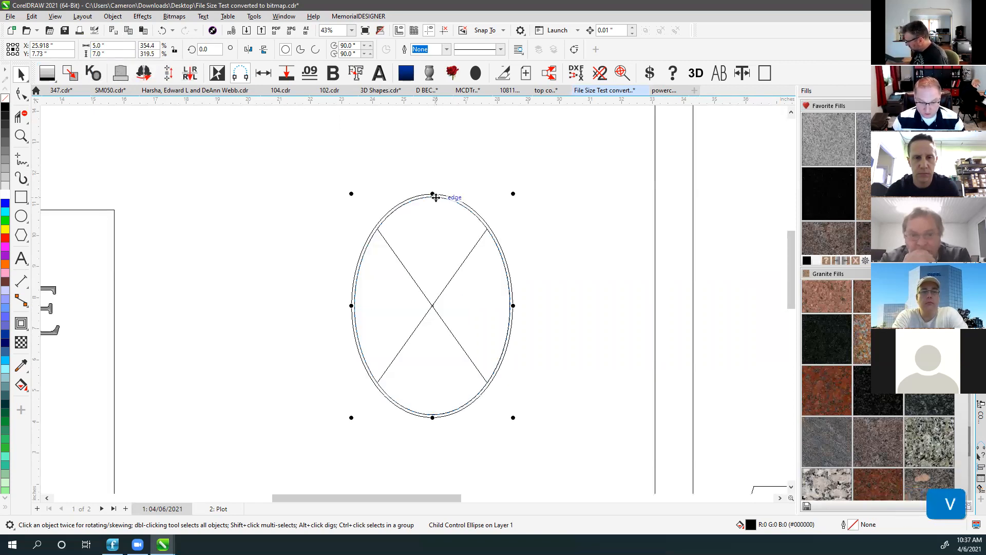
pyautogui.press('v')
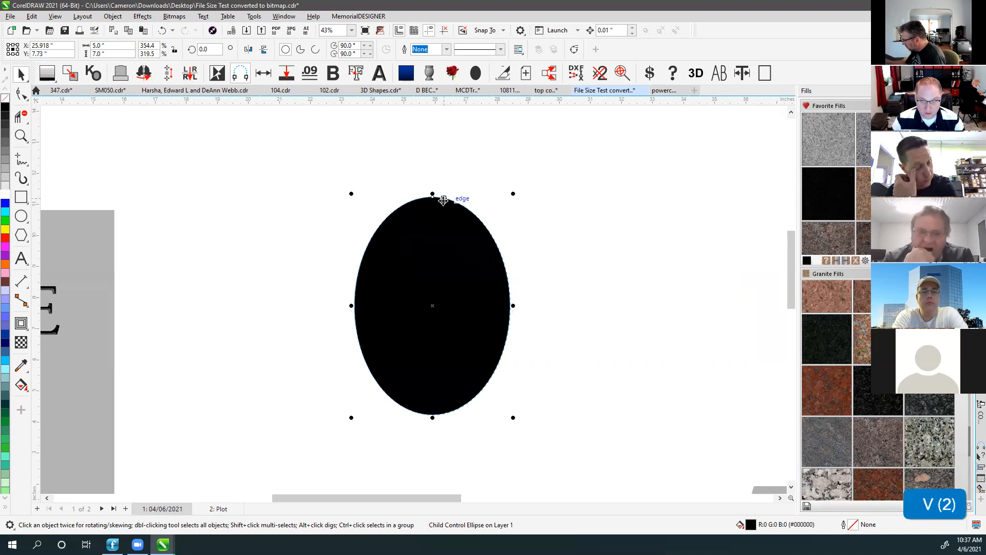
pyautogui.click(440, 204)
pyautogui.moveTo(80, 325); pyautogui.dragTo(83, 329)
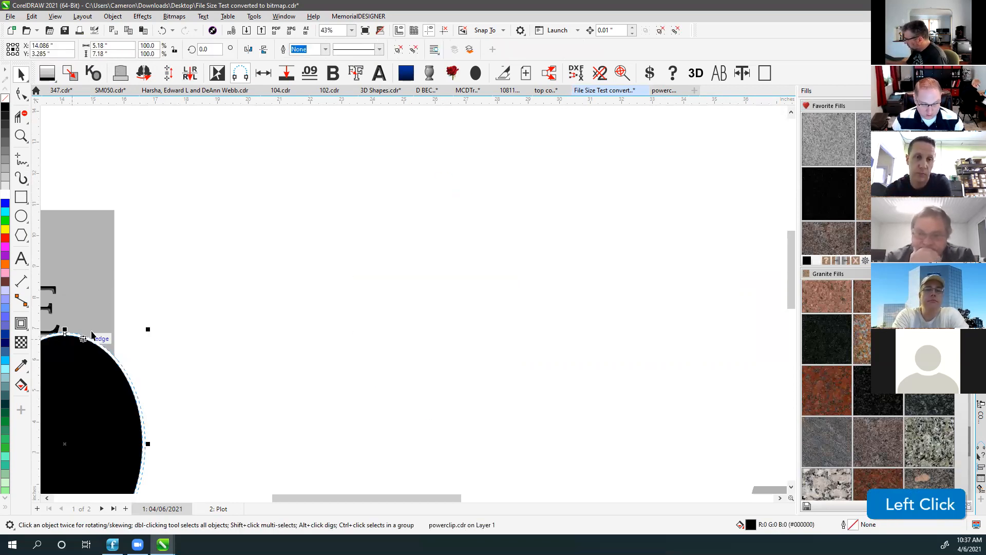
pyautogui.scroll(-1, 87, 327)
pyautogui.moveTo(402, 345); pyautogui.dragTo(354, 353)
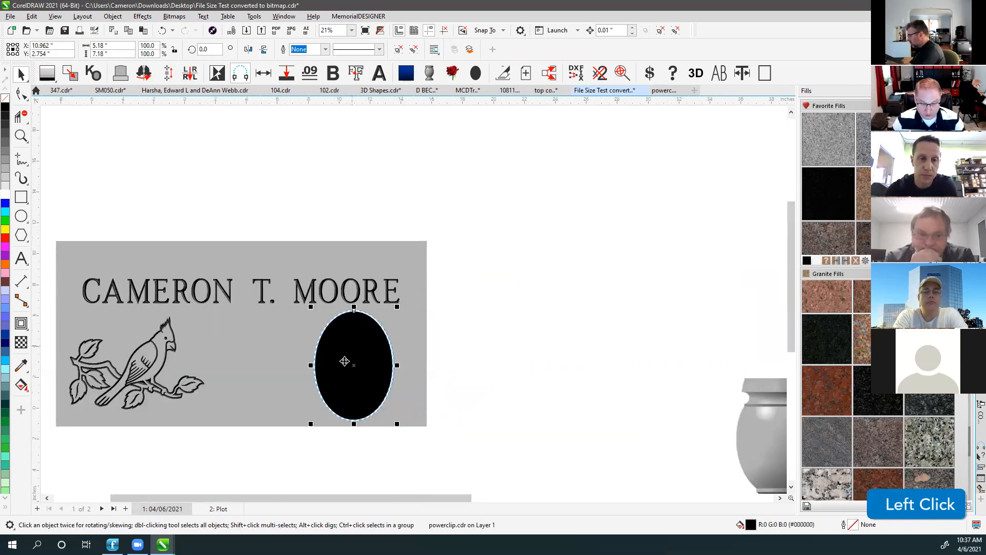
# Rotate the black ellipse 90° and reselect it inside the clipped group.
pyautogui.click(208, 49)
pyautogui.write('90')
pyautogui.press('Return')
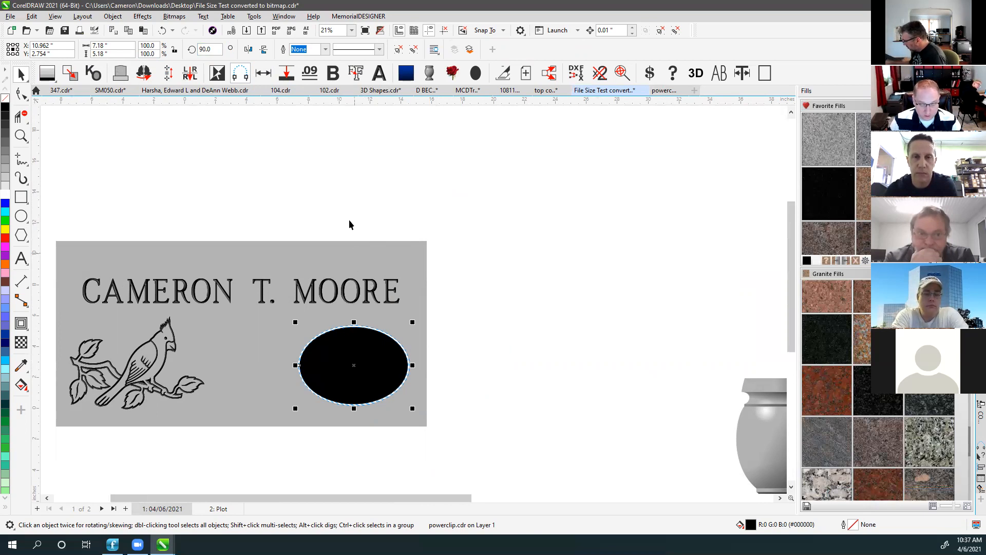
pyautogui.click(341, 190)
pyautogui.click(370, 363)
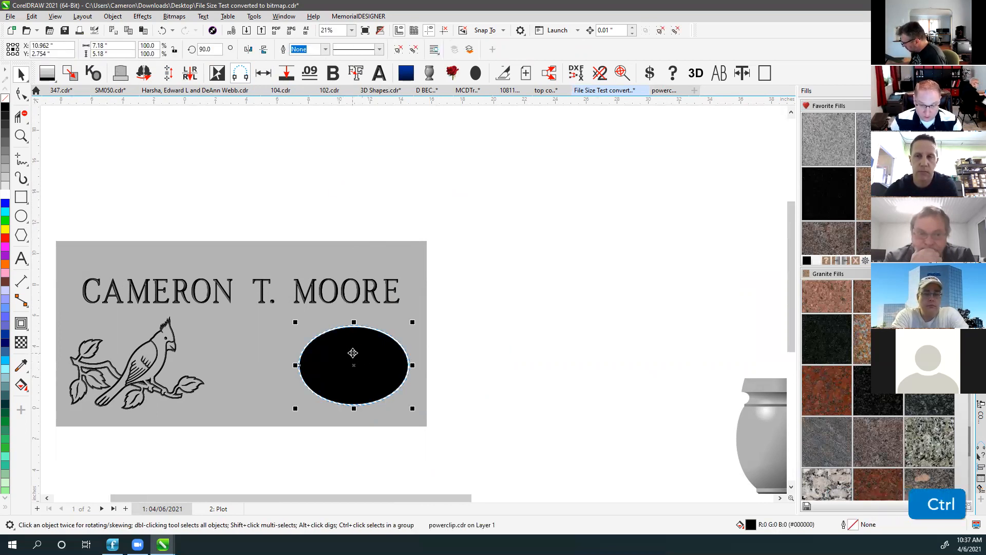
pyautogui.keyDown('ctrl'); pyautogui.click(352, 353); pyautogui.keyUp('ctrl')
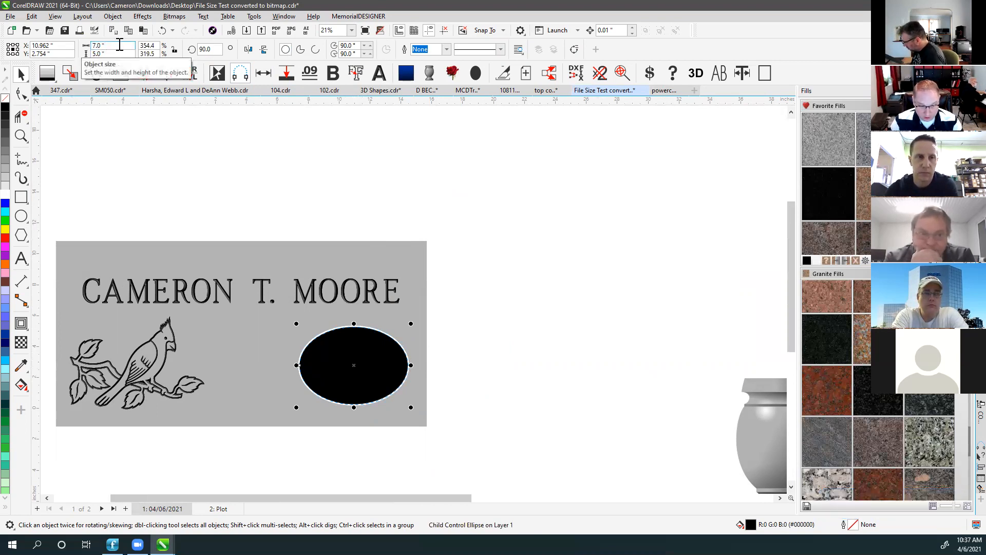
# Resize the ellipse to 17 cm × 11 cm.
pyautogui.click(119, 45)
pyautogui.write('11')
pyautogui.press('BackSpace')
pyautogui.press('BackSpace')
pyautogui.write('17cm')
pyautogui.press('Tab')
pyautogui.write('11cm')
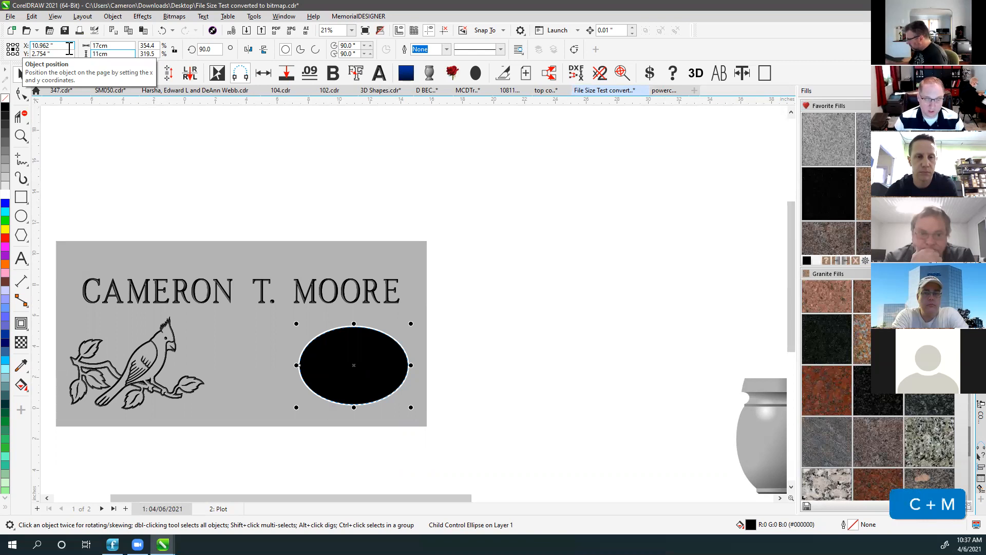
pyautogui.press('Return')
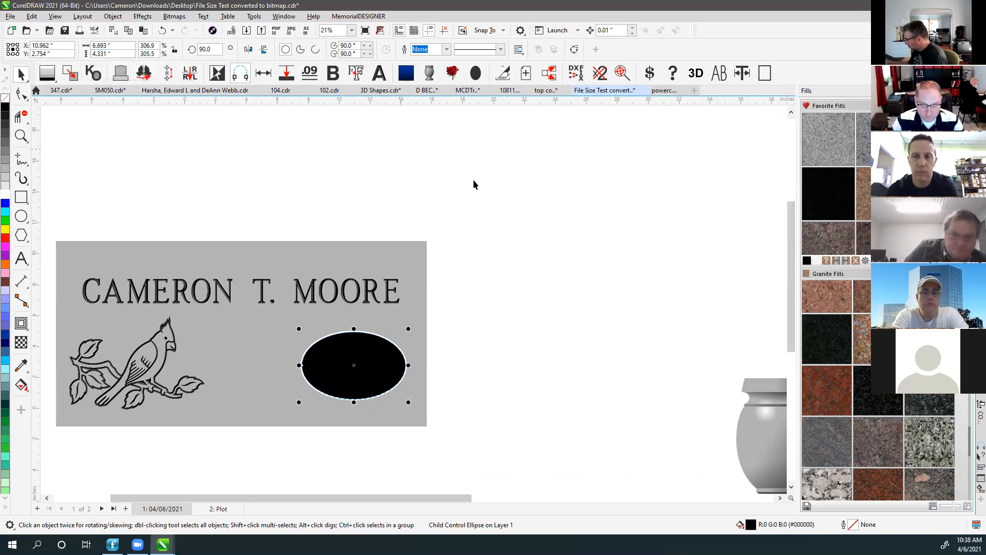
# Fit all objects in view and start a new blank Untitled-1 document.
pyautogui.press('F4')
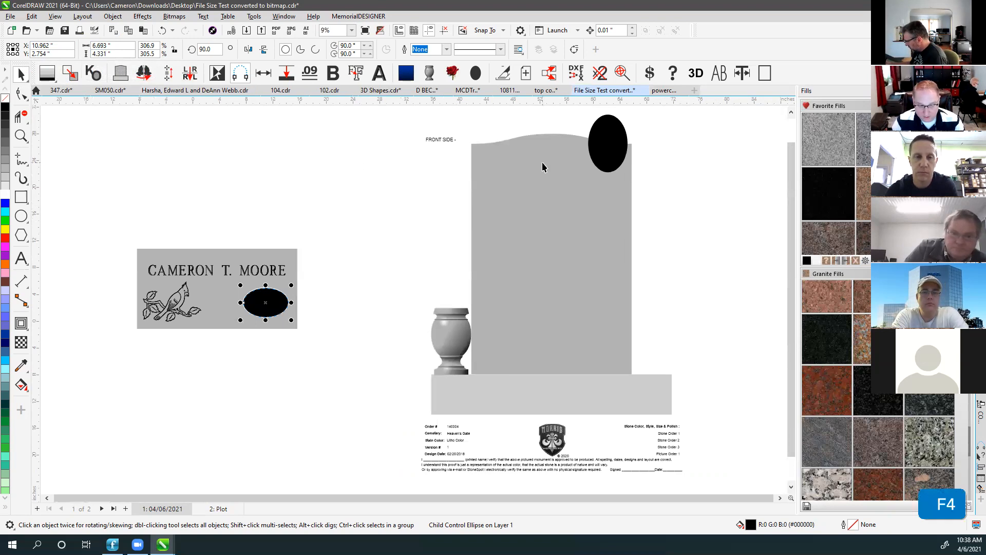
pyautogui.click(609, 147)
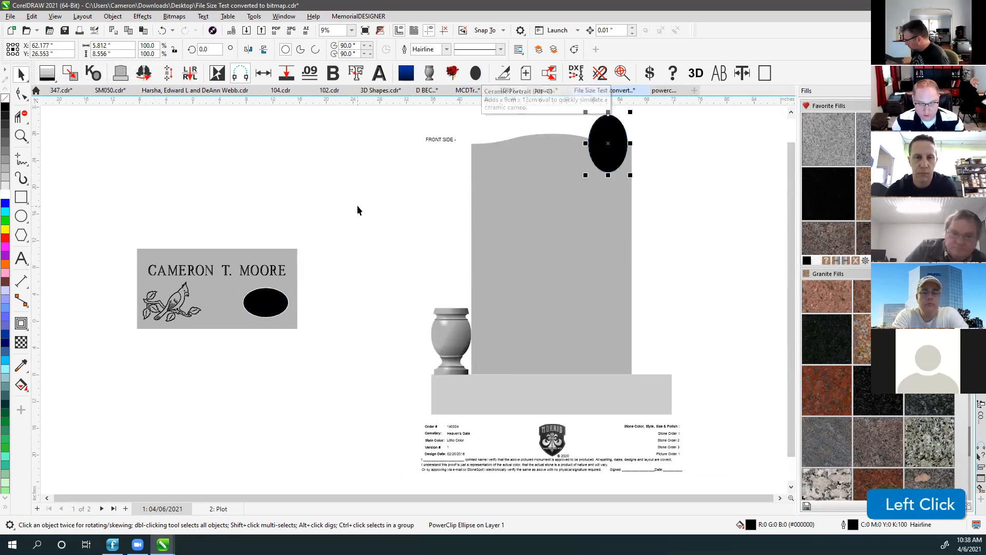
pyautogui.click(379, 213)
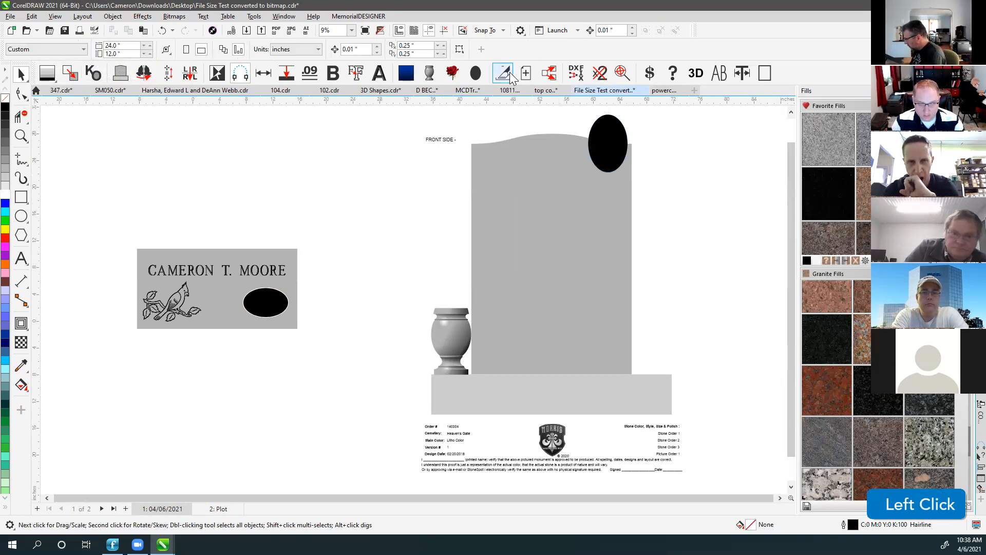
pyautogui.click(683, 137)
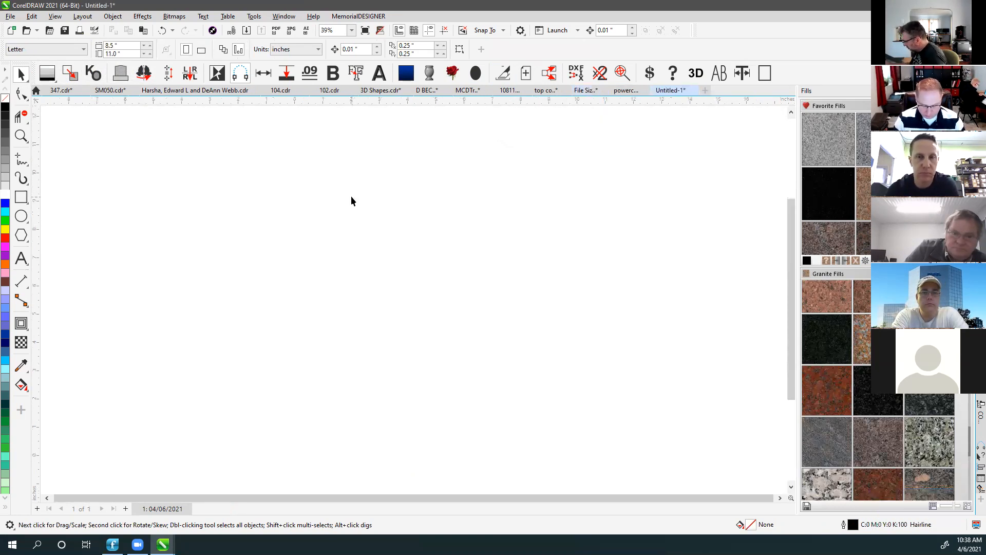
# Open design number 347 and dismiss the macro error message.
pyautogui.hotkey('ctrl', 'o')
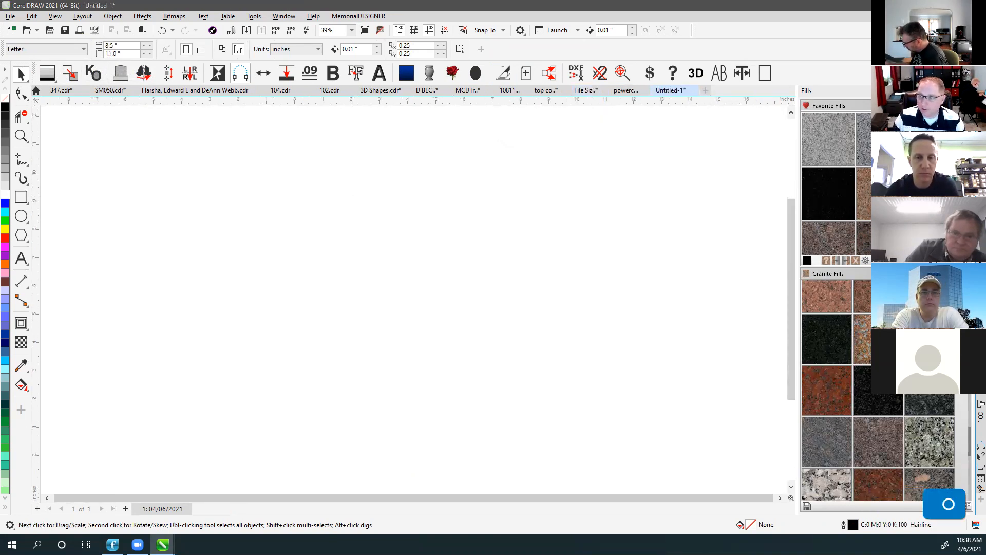
pyautogui.click(320, 245)
pyautogui.write('347')
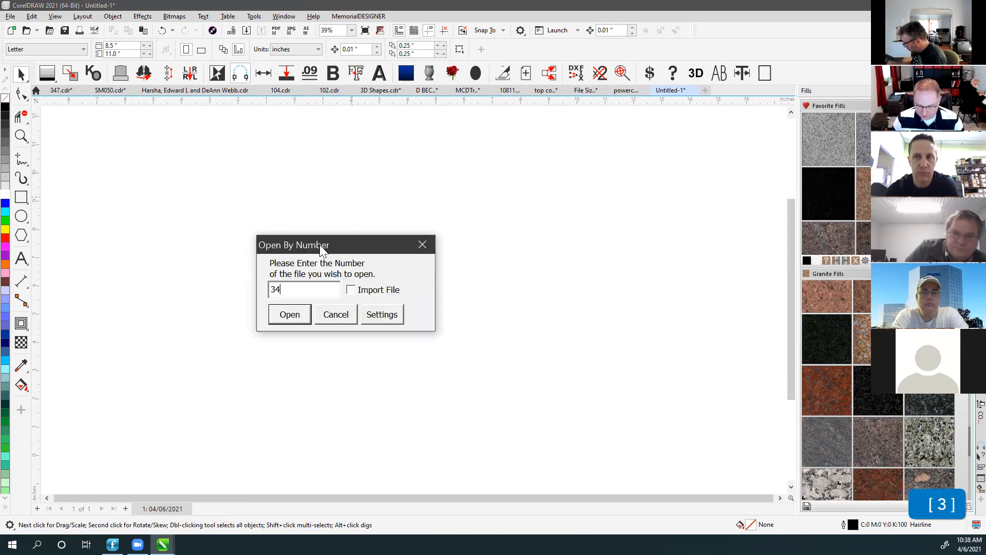
pyautogui.click(292, 317)
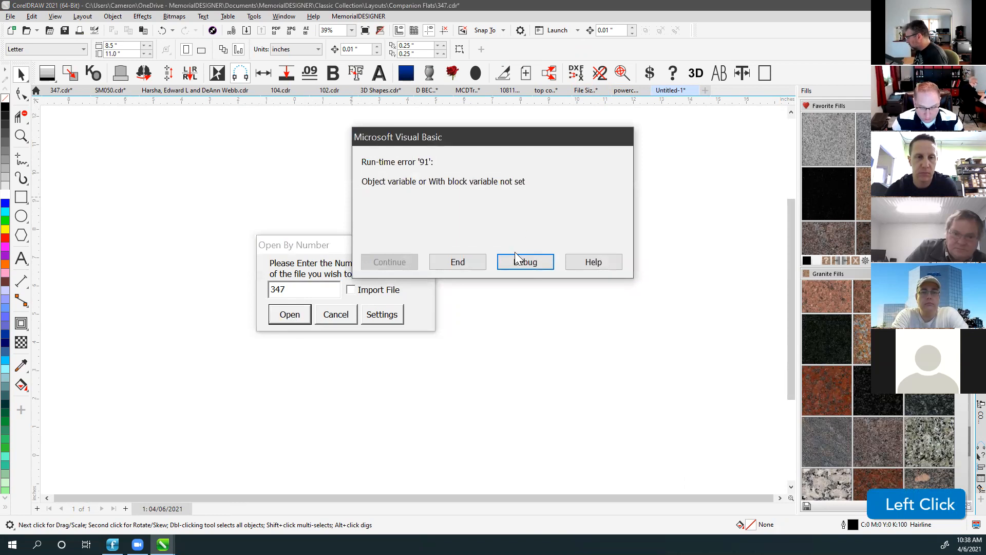
pyautogui.click(520, 261)
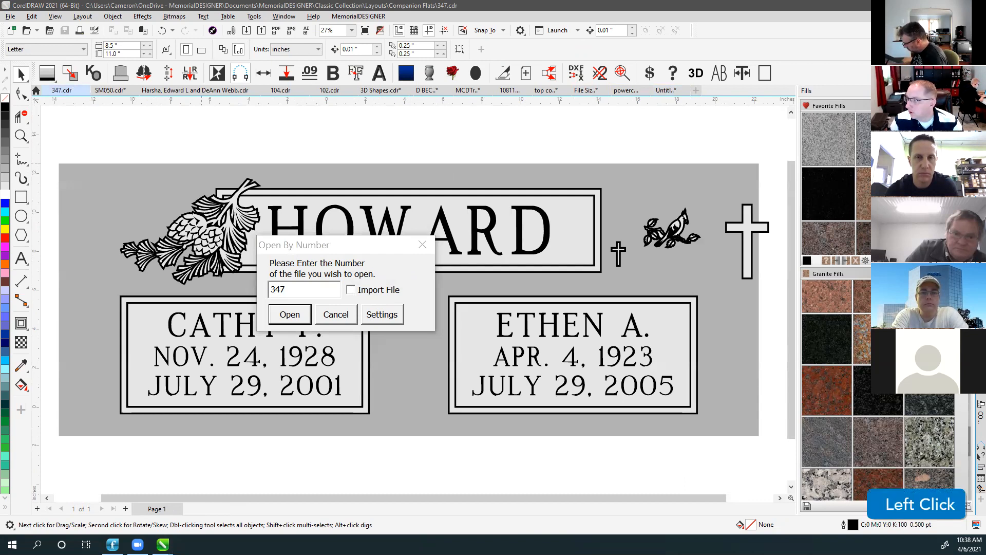
# Delete the bird clipart and the small cross marks from the layout.
pyautogui.scroll(1, 409, 300)
pyautogui.scroll(-1, 409, 299)
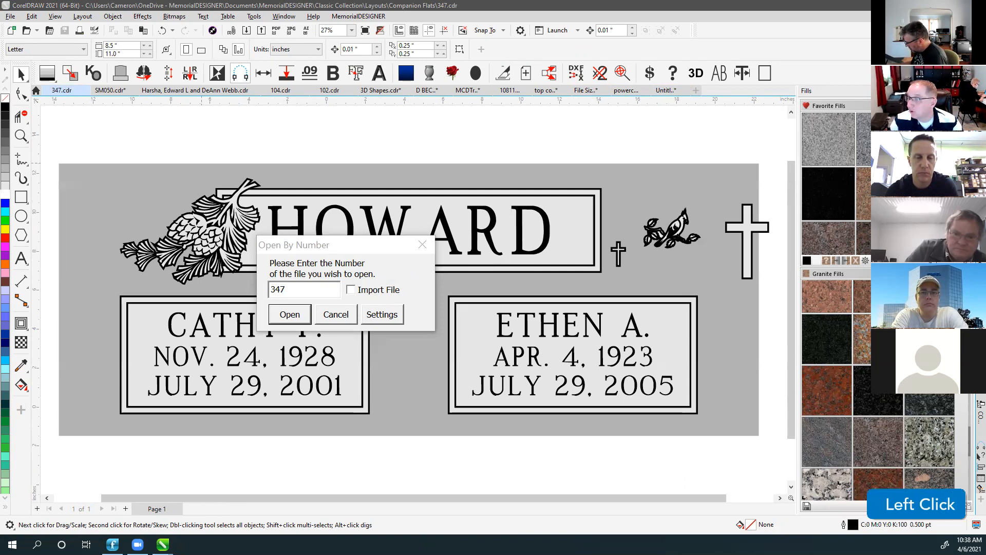
pyautogui.scroll(1, 409, 300)
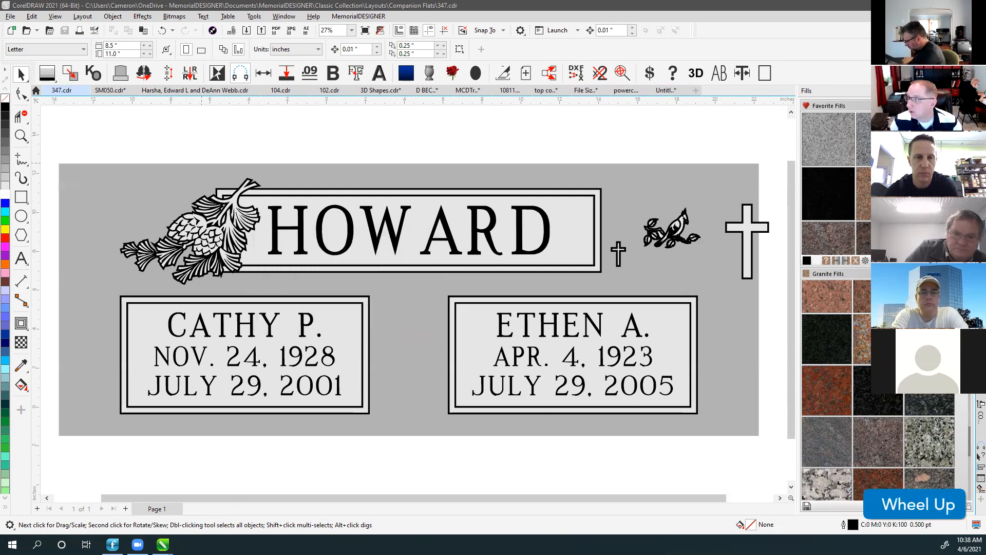
pyautogui.scroll(-1, 409, 299)
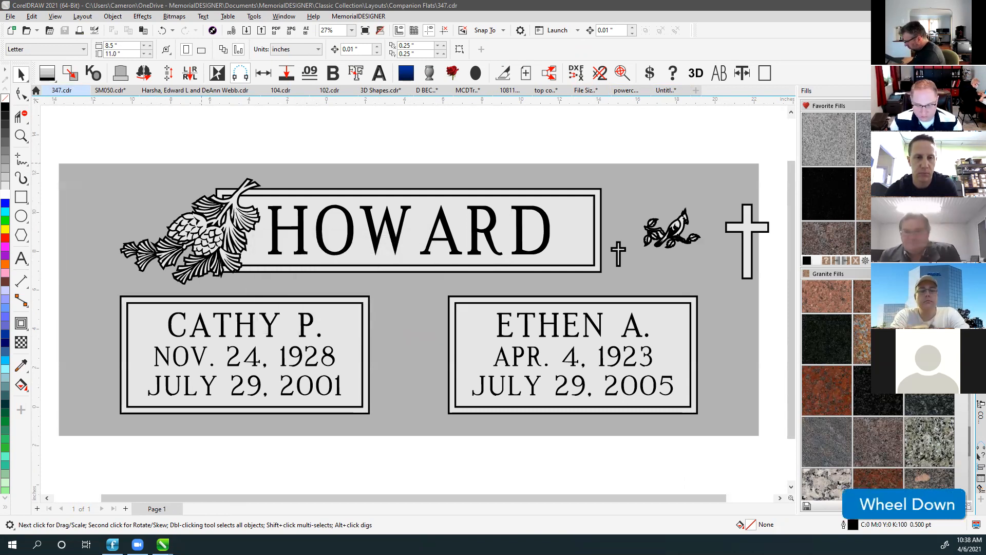
pyautogui.moveTo(611, 147); pyautogui.dragTo(727, 270)
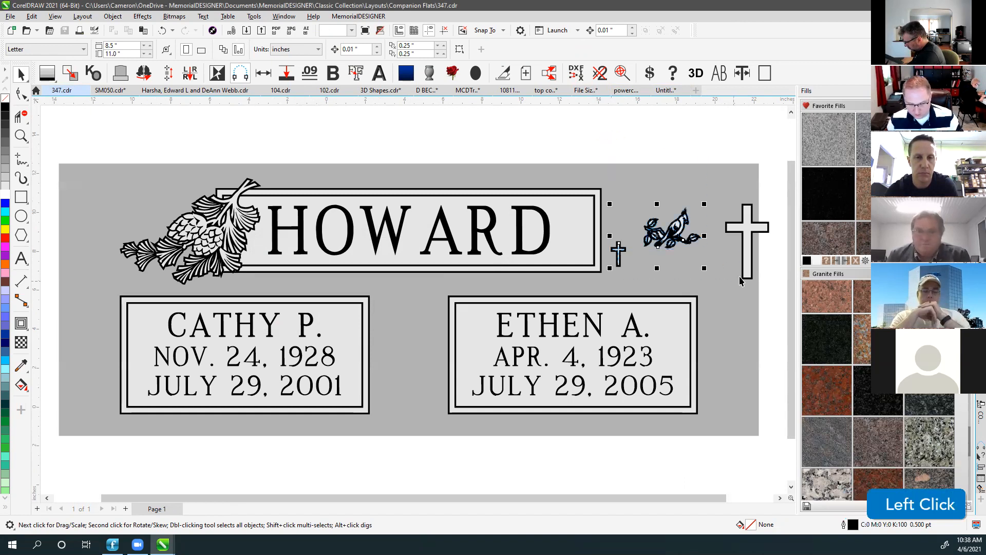
pyautogui.press('Delete')
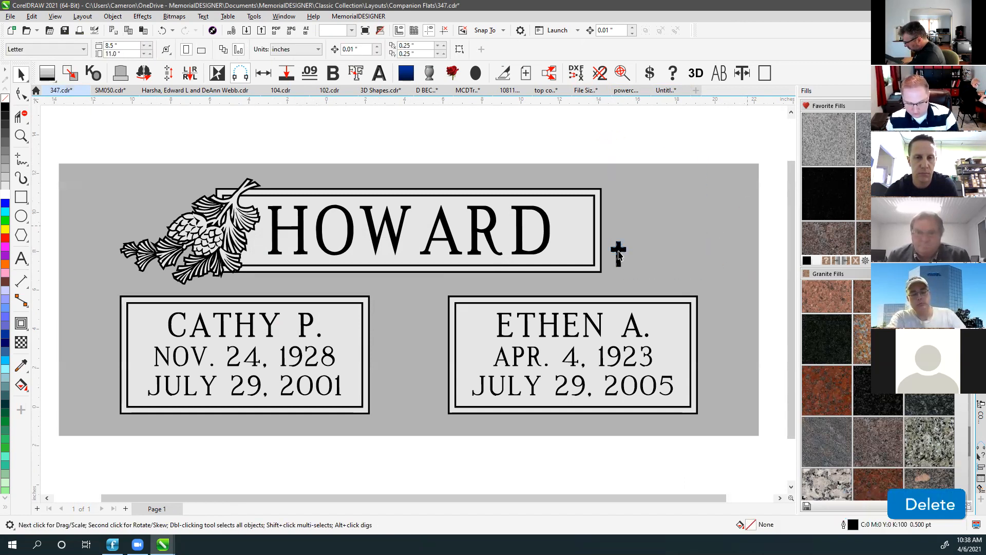
pyautogui.click(619, 253)
pyautogui.press('Delete')
pyautogui.click(612, 153)
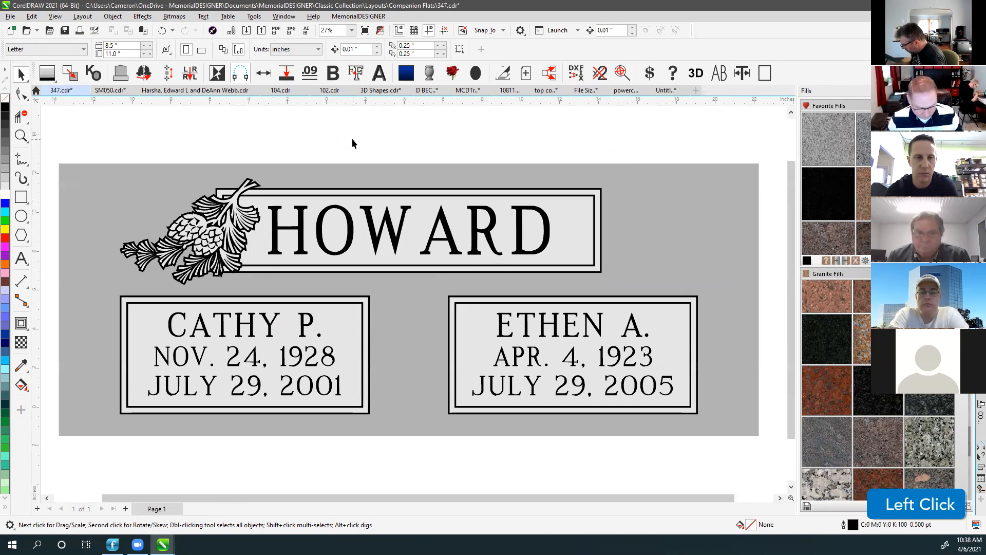
# Add a mirrored copy of the pine-cone ornament on the other side of HOWARD.
pyautogui.press('F4')
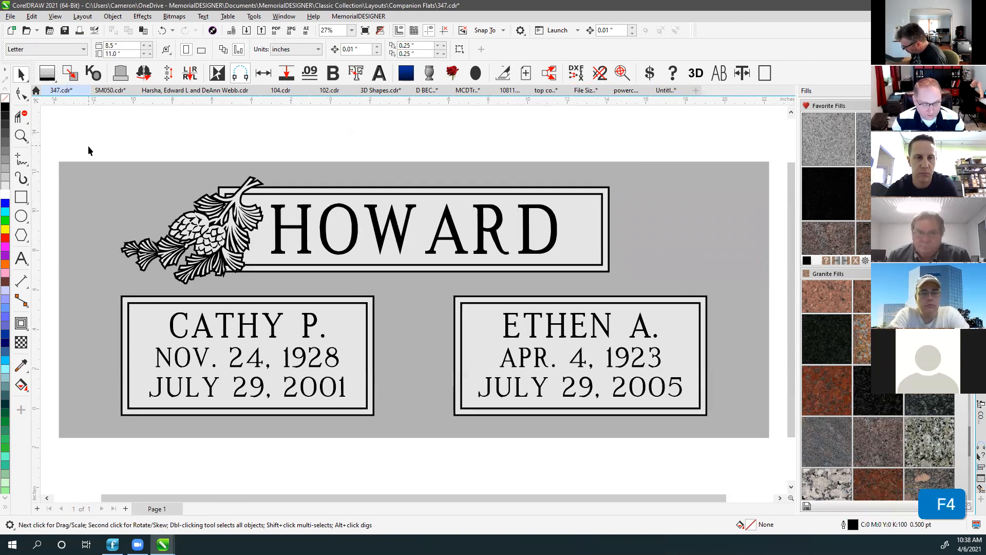
pyautogui.click(215, 260)
pyautogui.press('m')
pyautogui.click(547, 148)
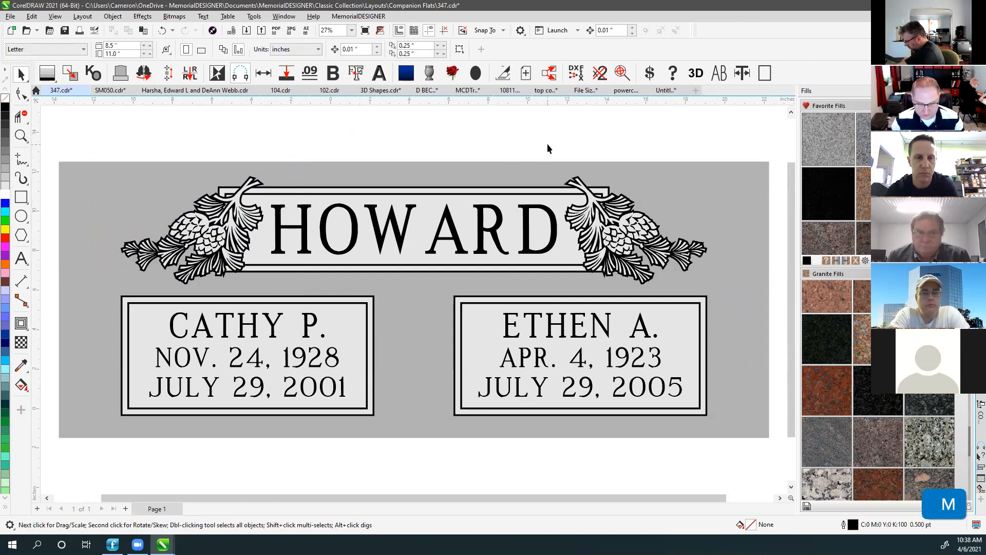
pyautogui.click(546, 140)
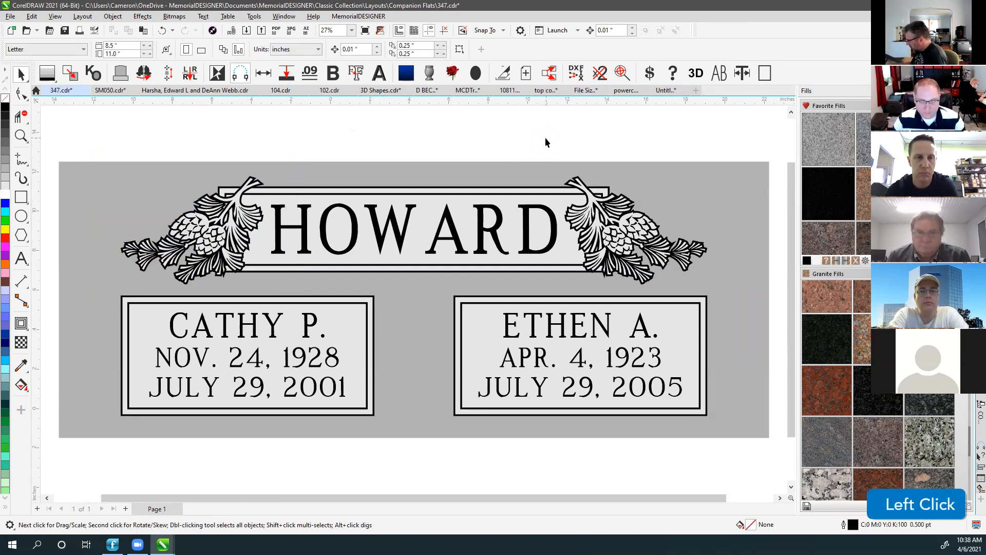
# Set HOWARD, both names and all dates in the MDRoman font.
pyautogui.click(393, 221)
pyautogui.click(332, 50)
pyautogui.write('MDRoman')
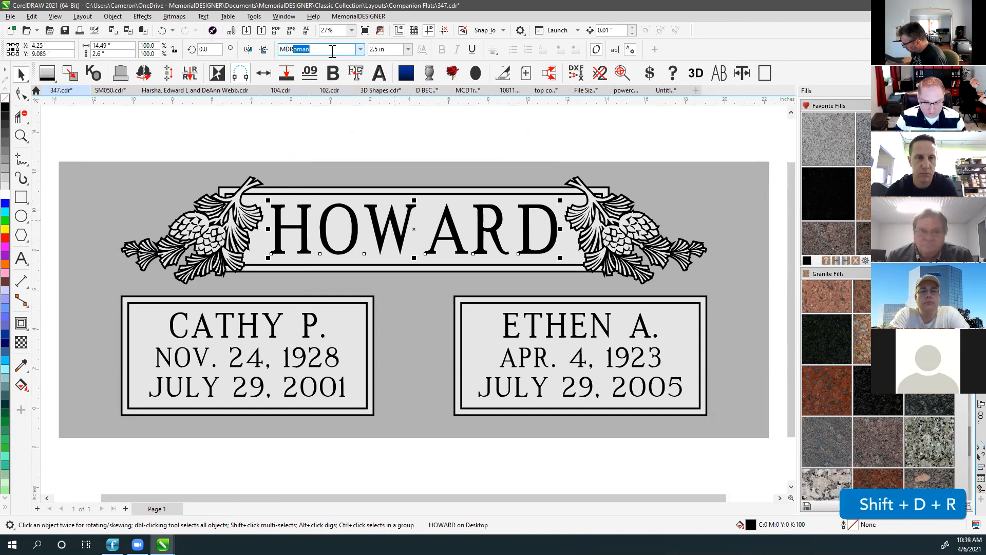
pyautogui.press('Return')
pyautogui.click(229, 325)
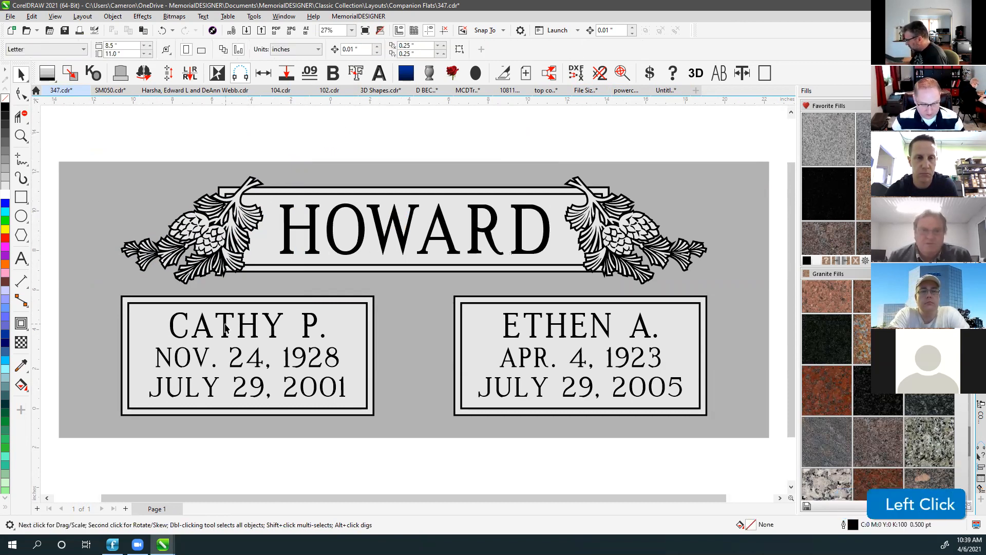
pyautogui.moveTo(49, 297); pyautogui.dragTo(687, 408)
pyautogui.click(343, 50)
pyautogui.write('MD')
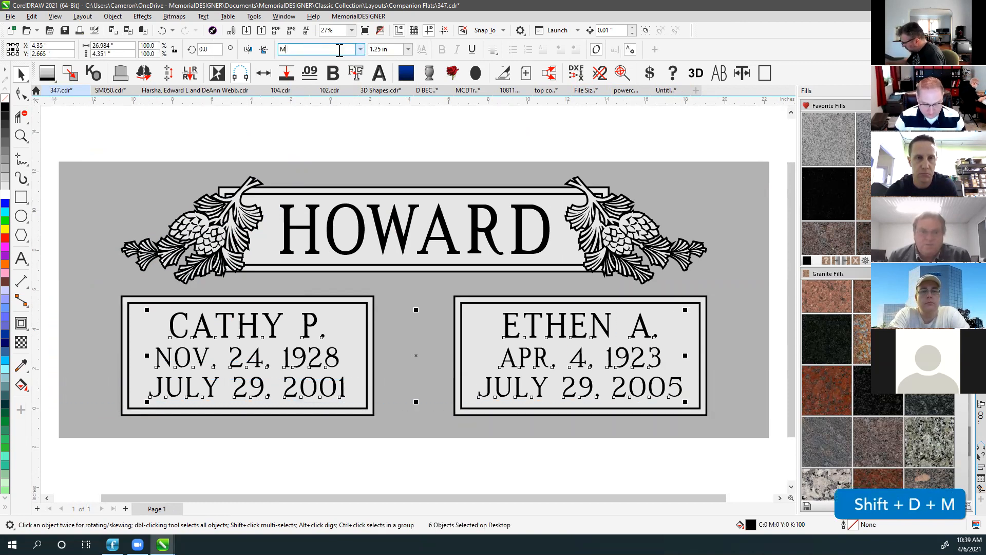
pyautogui.press('Return')
# Centre-align the three HOWARD panel objects and apply the brown granite fill to the monument.
pyautogui.click(326, 130)
pyautogui.moveTo(48, 275); pyautogui.dragTo(741, 284)
pyautogui.moveTo(196, 149); pyautogui.dragTo(630, 294)
pyautogui.press('c')
pyautogui.click(479, 140)
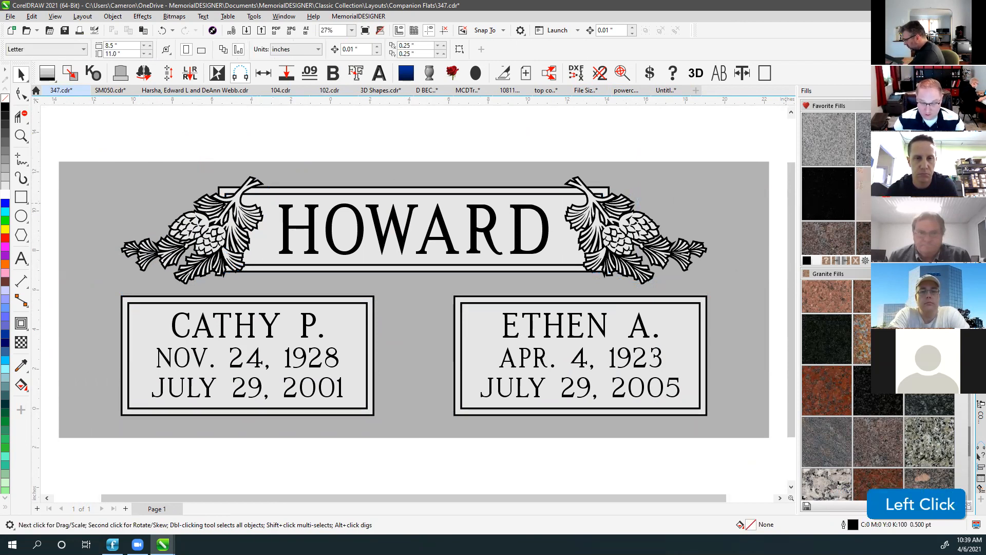
pyautogui.click(870, 198)
pyautogui.click(406, 73)
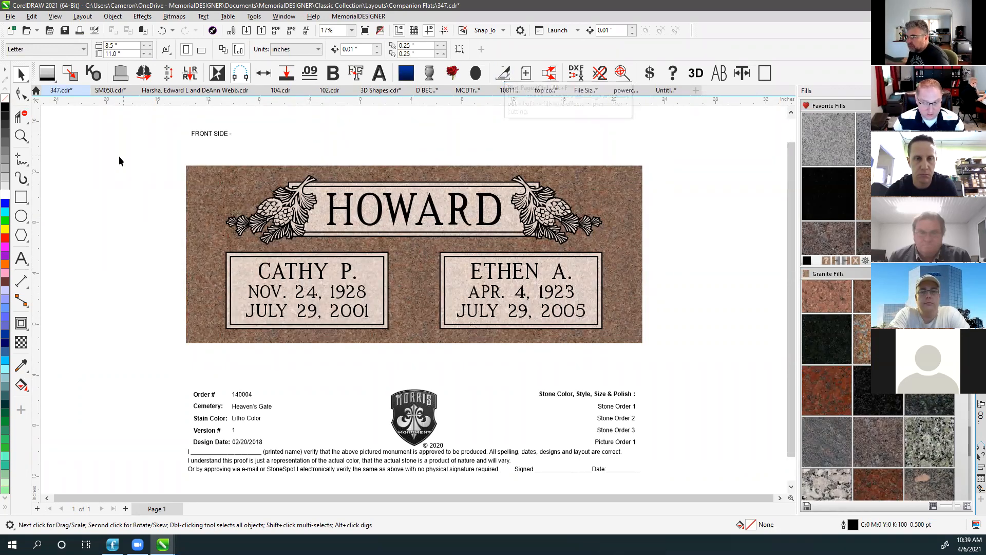
# Copy the whole monument to a new outline-only 2: Plot page, then view Page 1 fitted.
pyautogui.moveTo(112, 153); pyautogui.dragTo(700, 354)
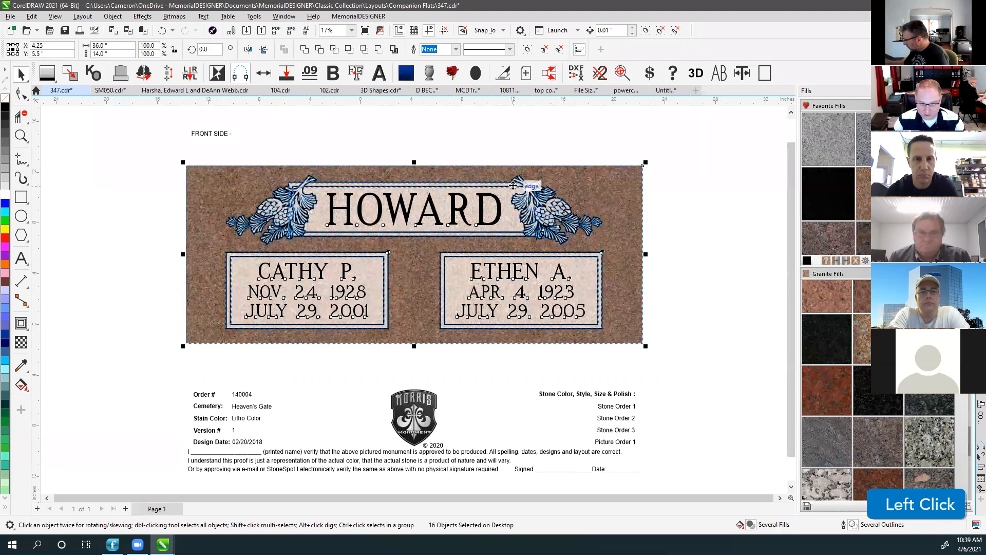
pyautogui.click(504, 77)
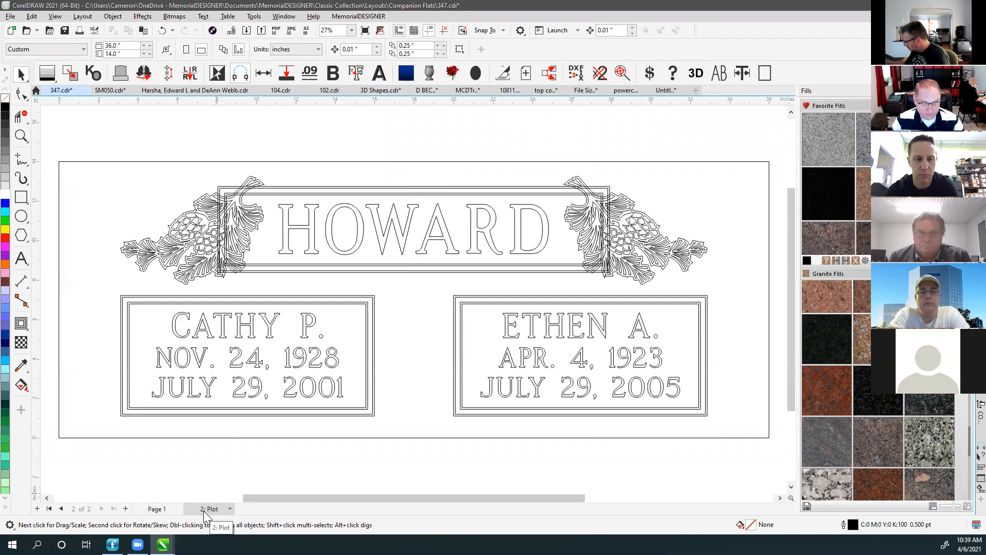
pyautogui.click(158, 509)
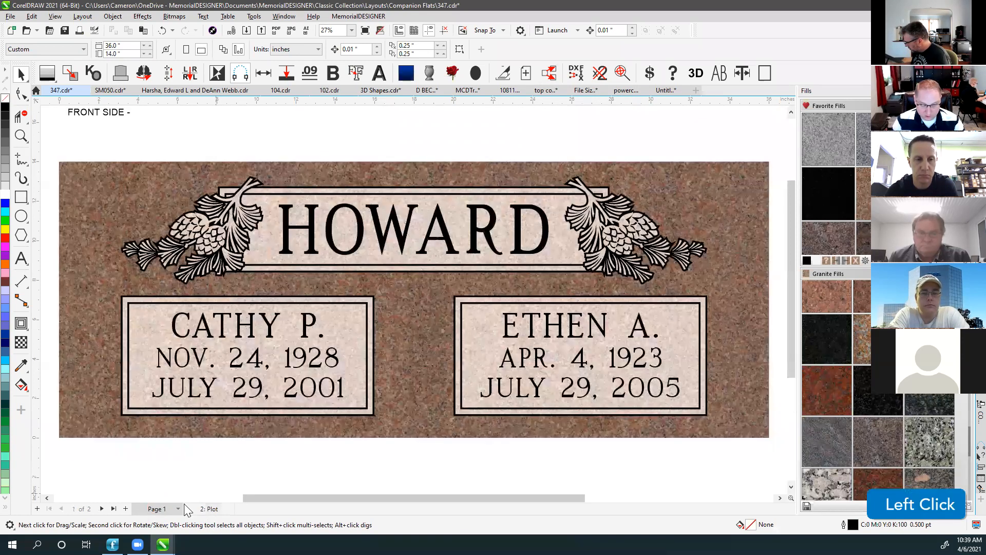
pyautogui.press('F4')
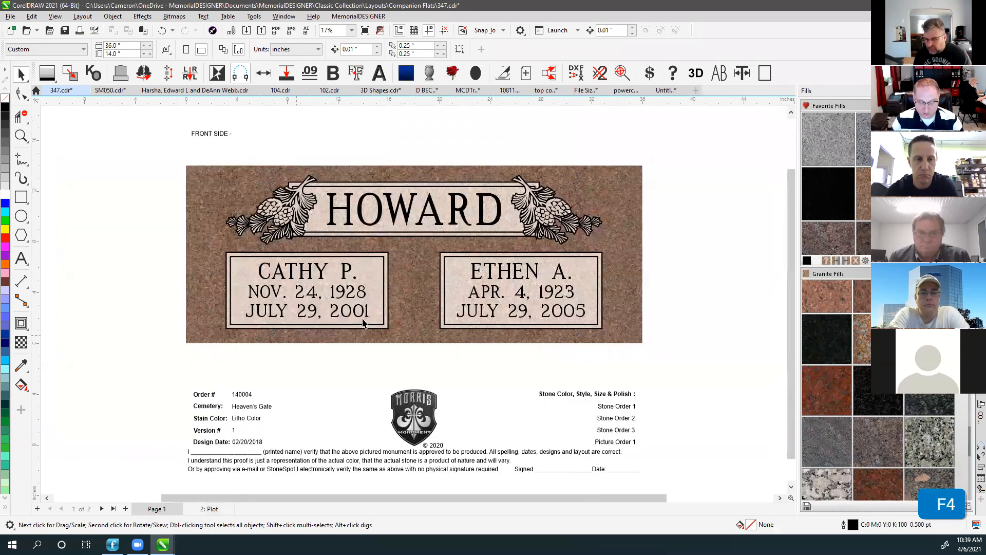
# On the 2: Plot page, select the HOWARD border and the ornament outline.
pyautogui.click(207, 510)
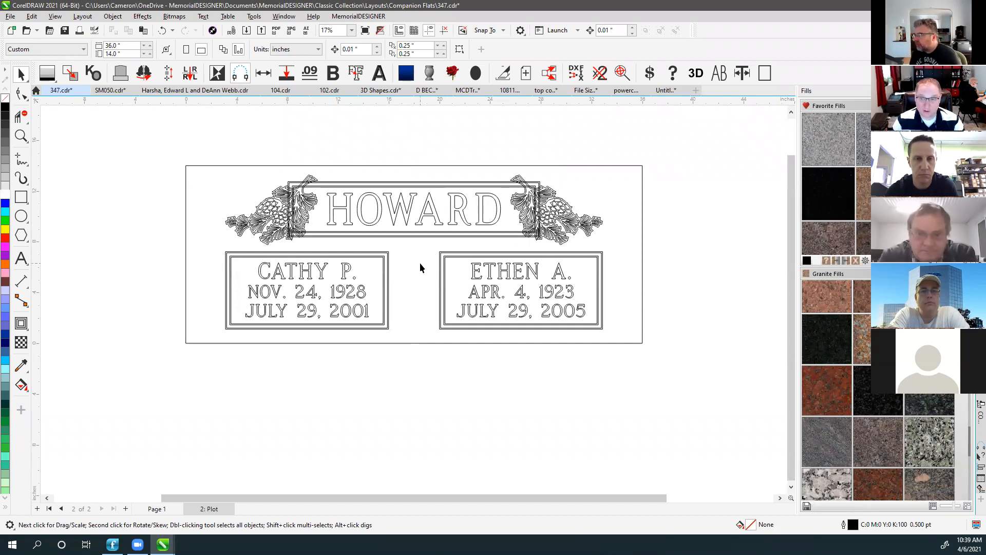
pyautogui.scroll(5, 319, 211)
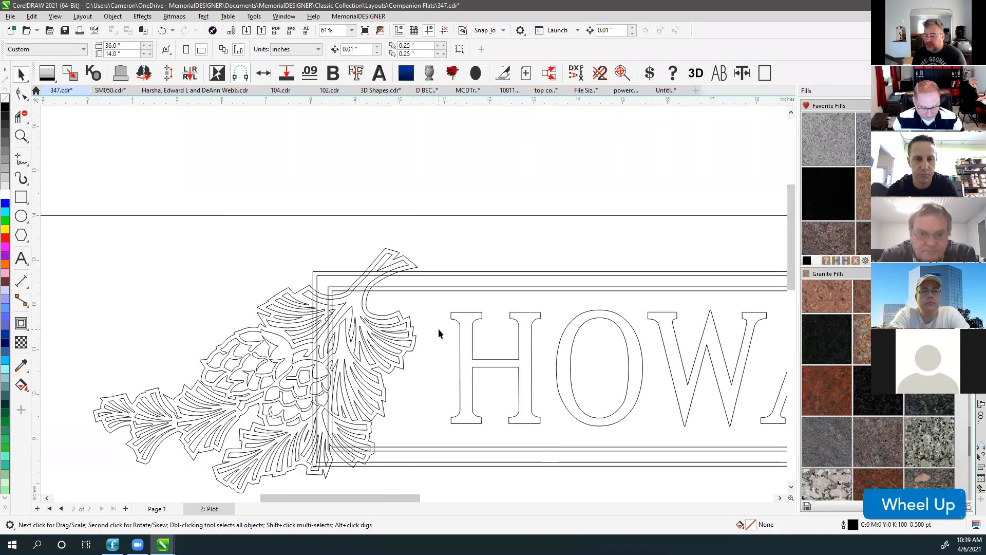
pyautogui.keyDown('alt'); pyautogui.click(440, 313); pyautogui.keyUp('alt')
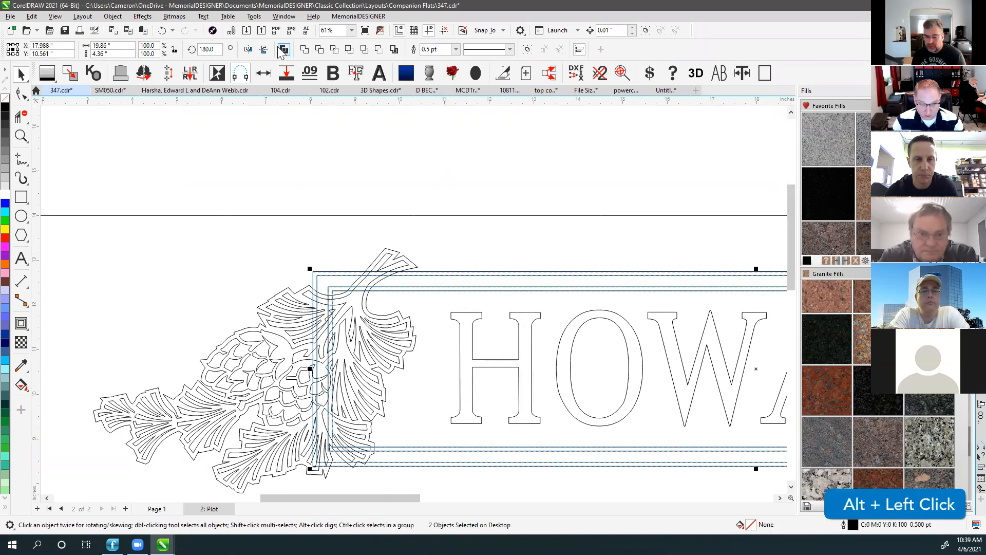
pyautogui.click(394, 252)
pyautogui.keyDown('shift'); pyautogui.click(399, 254); pyautogui.keyUp('shift')
pyautogui.scroll(-3, 407, 256)
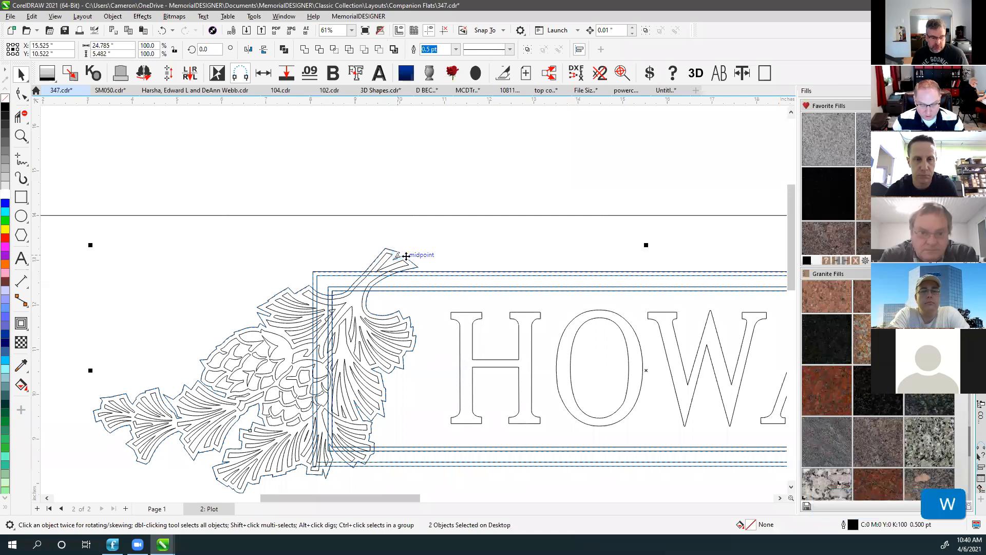
pyautogui.scroll(2, 413, 300)
# Weld the ornament outlines into the HOWARD border.
pyautogui.scroll(3, 413, 299)
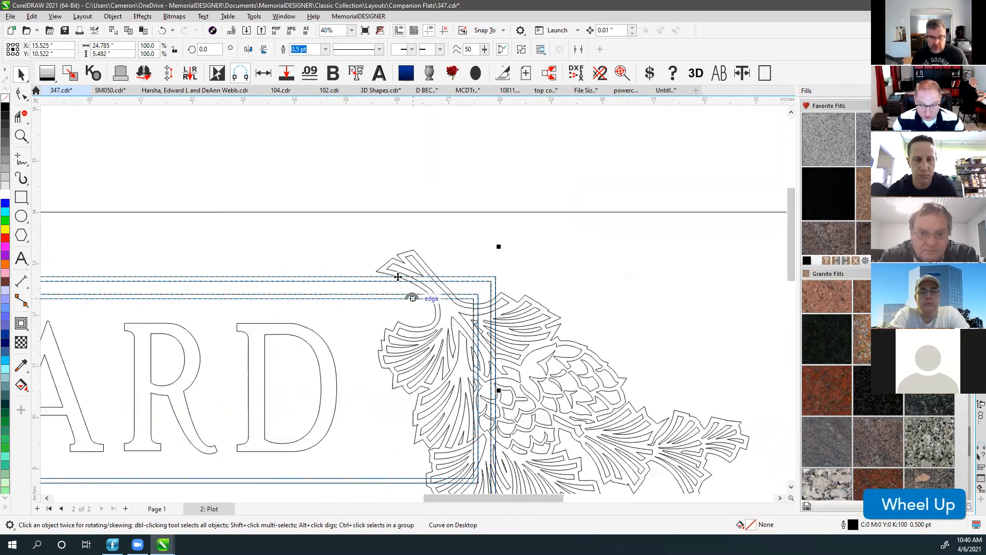
pyautogui.keyDown('shift'); pyautogui.click(389, 263); pyautogui.keyUp('shift')
pyautogui.hotkey('shift', 'w')
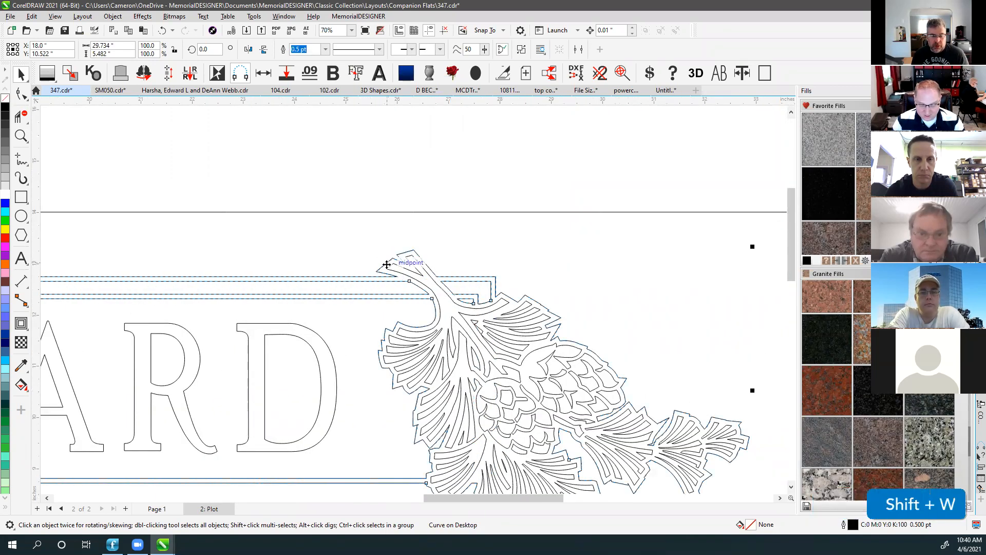
pyautogui.press('F4')
pyautogui.click(317, 153)
# Resize the outer monument outline to 36.25 × 14.5 inches.
pyautogui.click(316, 162)
pyautogui.click(119, 45)
pyautogui.moveTo(119, 45); pyautogui.dragTo(66, 45)
pyautogui.write('36.25')
pyautogui.press('Tab')
pyautogui.write('14.5')
pyautogui.press('Return')
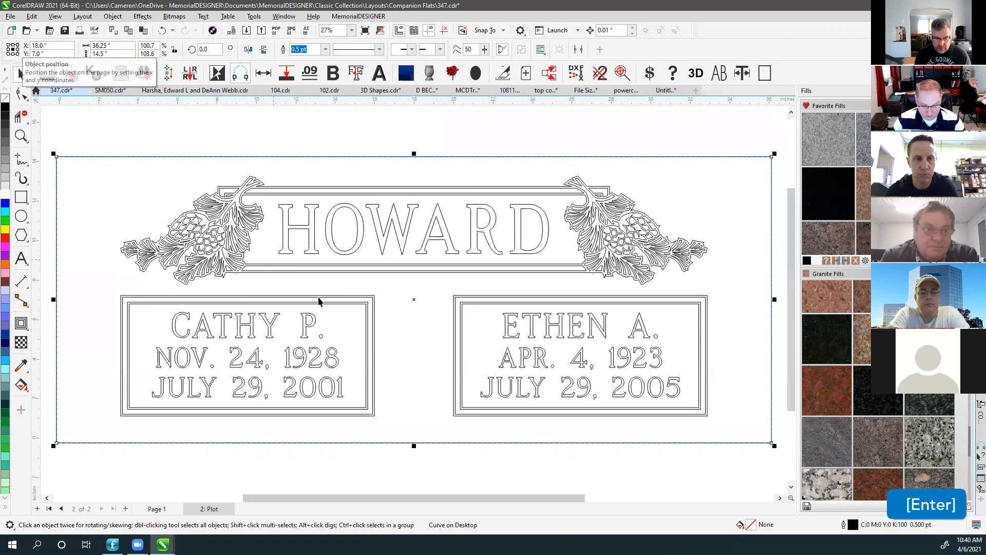
# Add nodes on both side edges of the outer outline and delete the upper side segments.
pyautogui.scroll(-2, 431, 338)
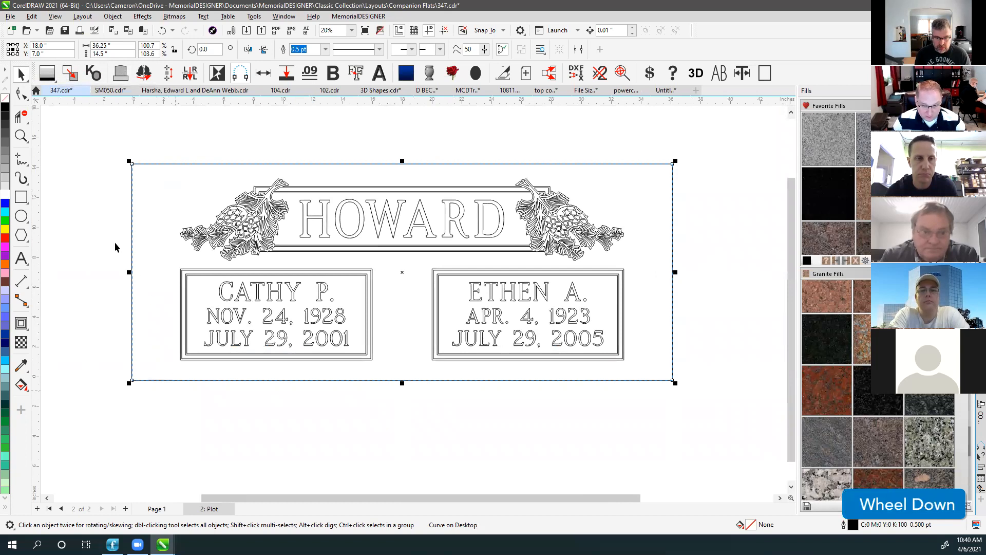
pyautogui.click(20, 93)
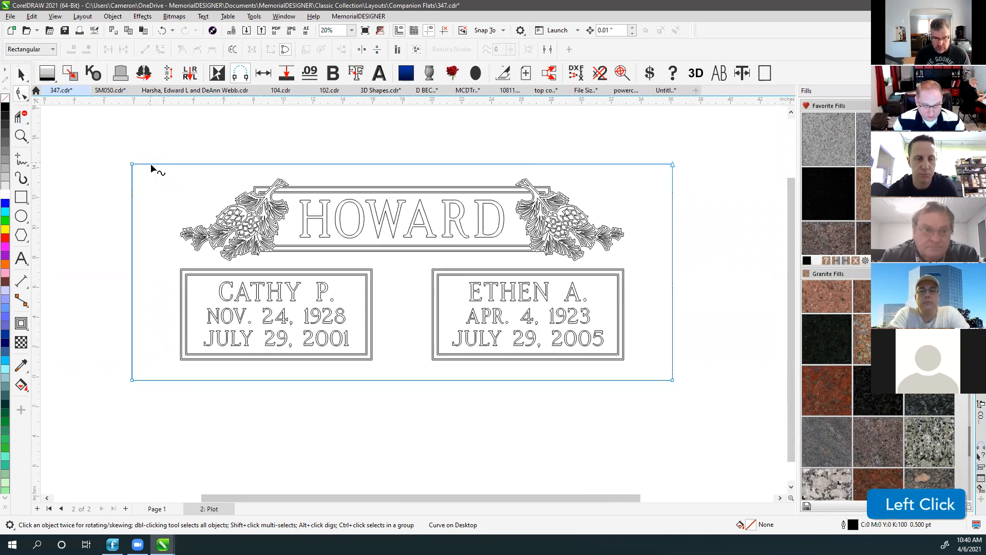
pyautogui.doubleClick(132, 357)
pyautogui.doubleClick(673, 356)
pyautogui.click(673, 336)
pyautogui.press('Delete')
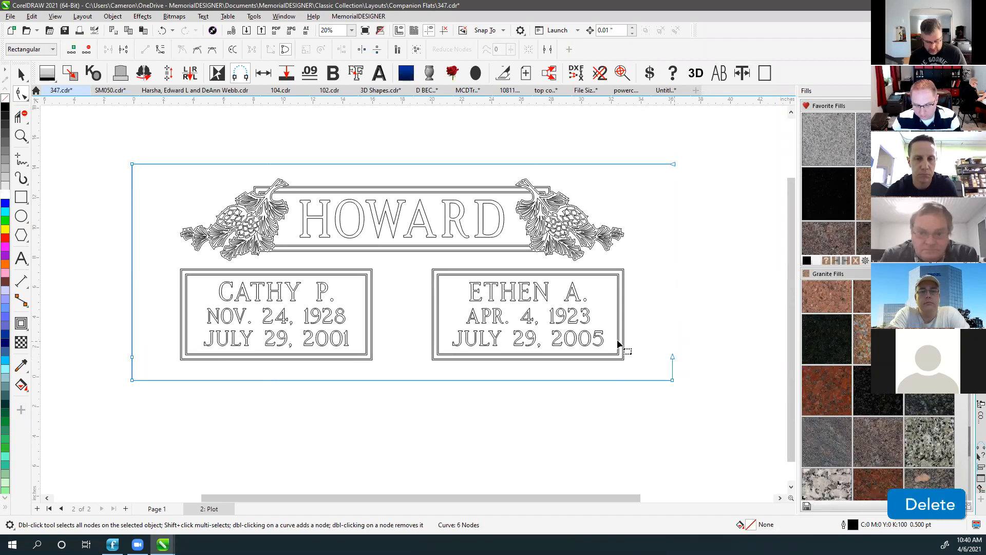
pyautogui.click(132, 303)
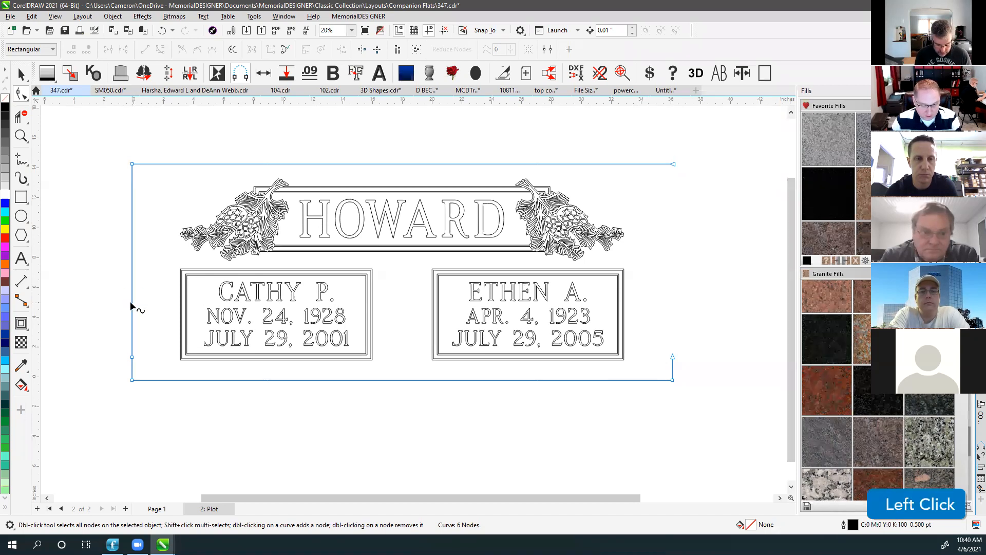
pyautogui.press('Delete')
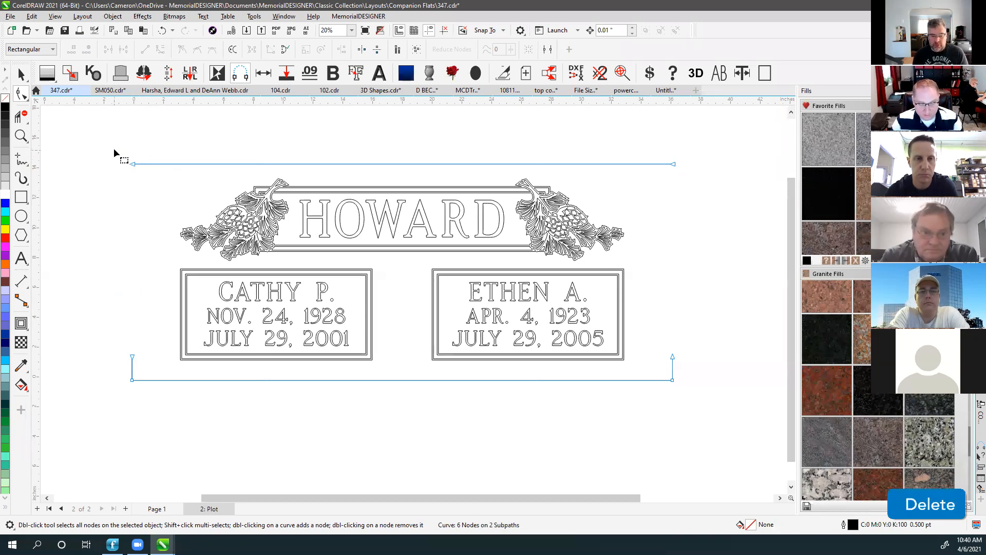
# Shorten the outline's top line symmetrically toward the centre.
pyautogui.moveTo(114, 150); pyautogui.dragTo(496, 175)
pyautogui.moveTo(701, 188); pyautogui.dragTo(702, 189)
pyautogui.click(362, 51)
pyautogui.moveTo(596, 163); pyautogui.dragTo(408, 165)
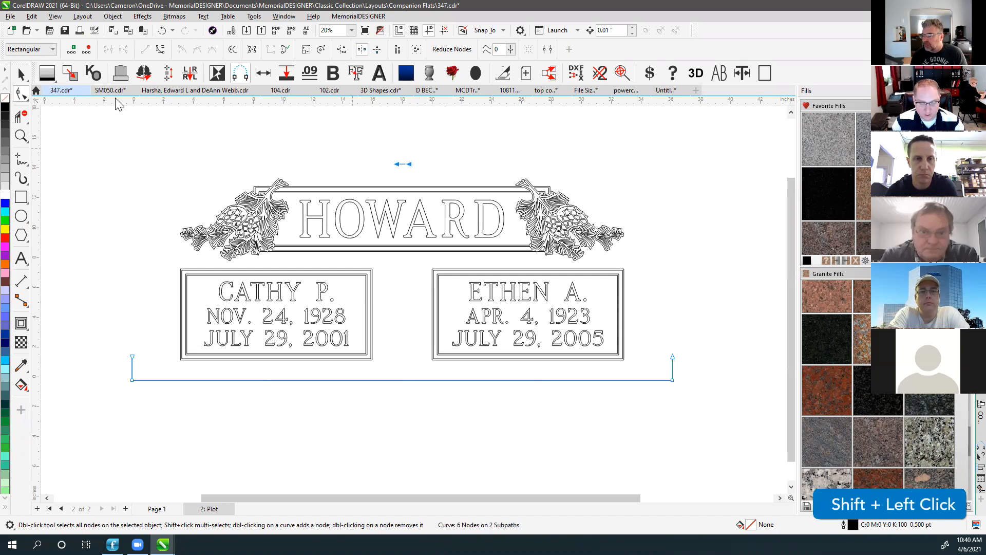
pyautogui.click(338, 155)
pyautogui.press('F4')
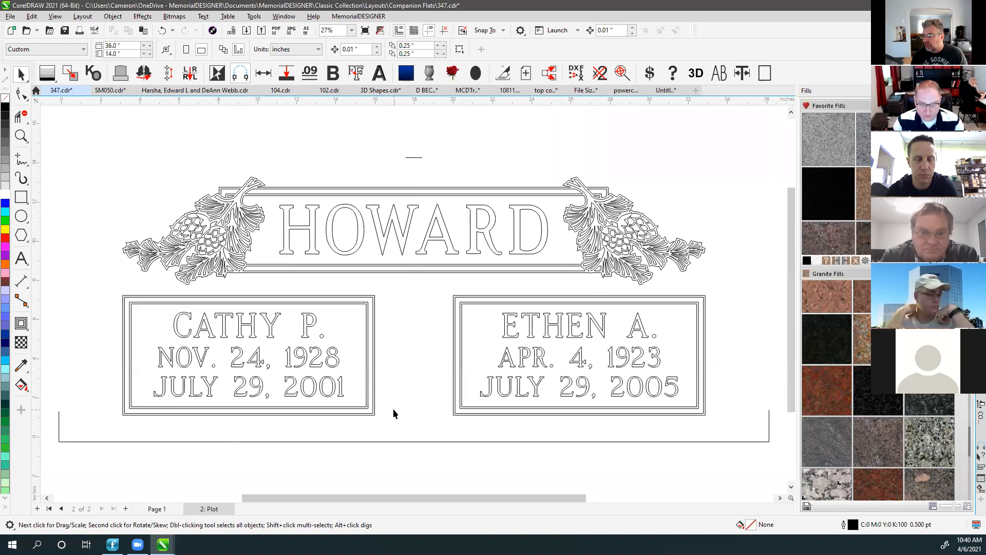
# On Page 1, move the pine ornaments outward, then undo the moves.
pyautogui.click(153, 510)
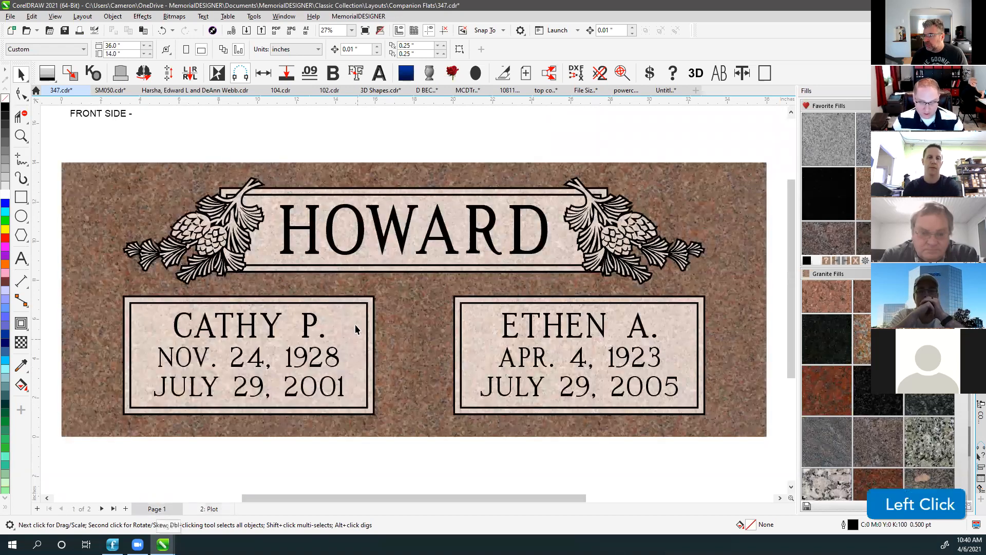
pyautogui.click(72, 139)
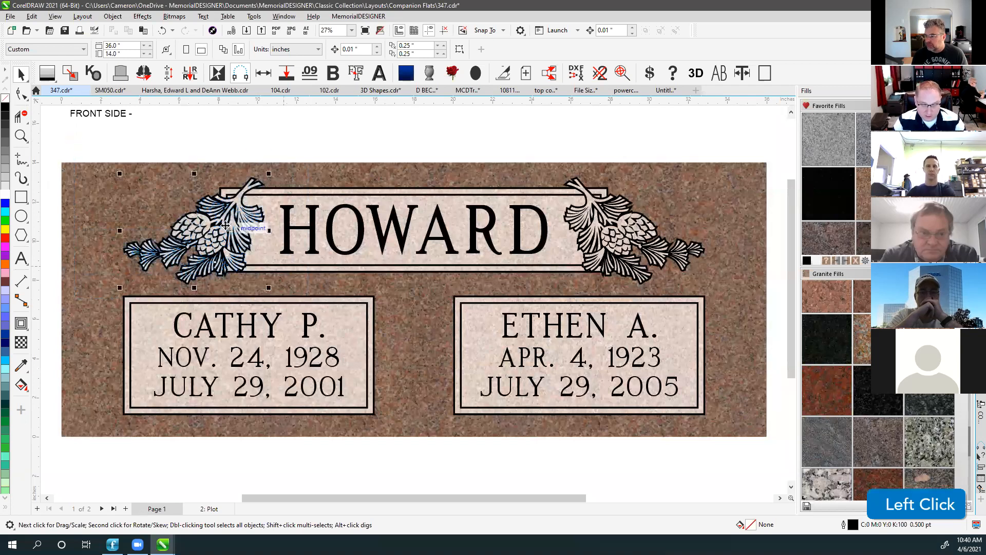
pyautogui.moveTo(162, 218); pyautogui.dragTo(80, 212)
pyautogui.click(663, 245)
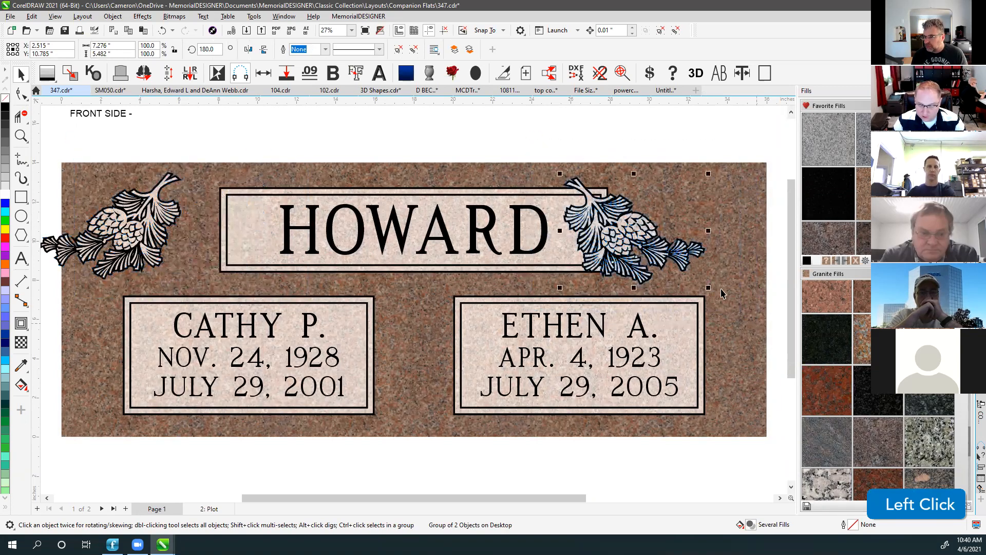
pyautogui.moveTo(664, 247); pyautogui.dragTo(739, 247)
pyautogui.hotkey('ctrl', 'z')
pyautogui.hotkey('ctrl', 'z')
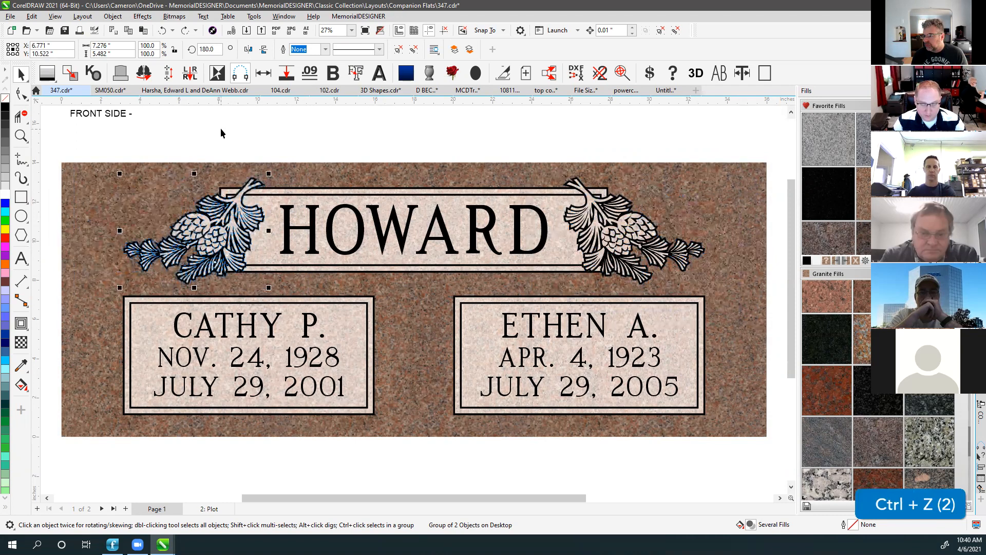
# Select the memorial design except the two pine ornaments and one other object, then deselect.
pyautogui.moveTo(51, 168); pyautogui.dragTo(754, 449)
pyautogui.keyDown('shift'); pyautogui.click(635, 251); pyautogui.keyUp('shift')
pyautogui.keyDown('shift'); pyautogui.click(184, 242); pyautogui.keyUp('shift')
pyautogui.keyDown('shift'); pyautogui.click(257, 271); pyautogui.keyUp('shift')
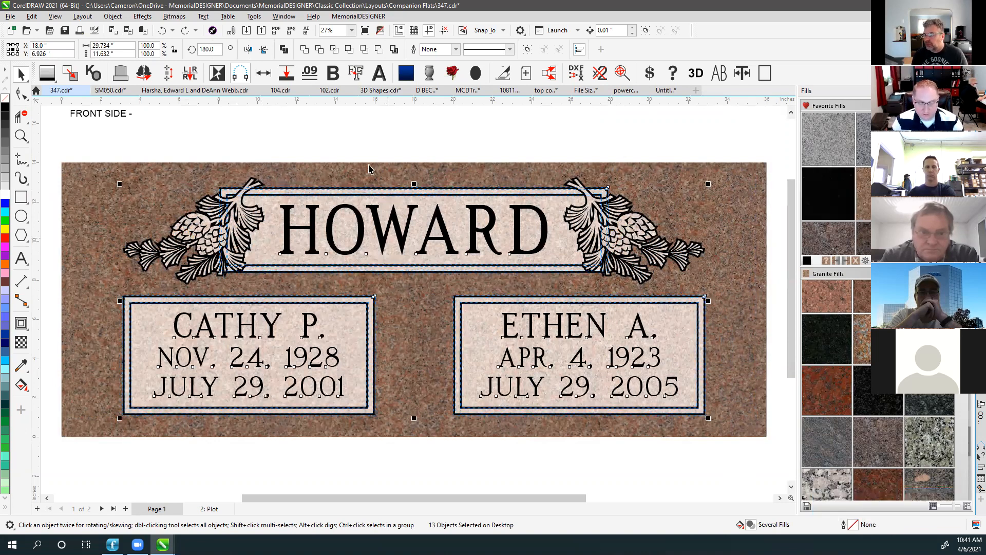
pyautogui.click(349, 138)
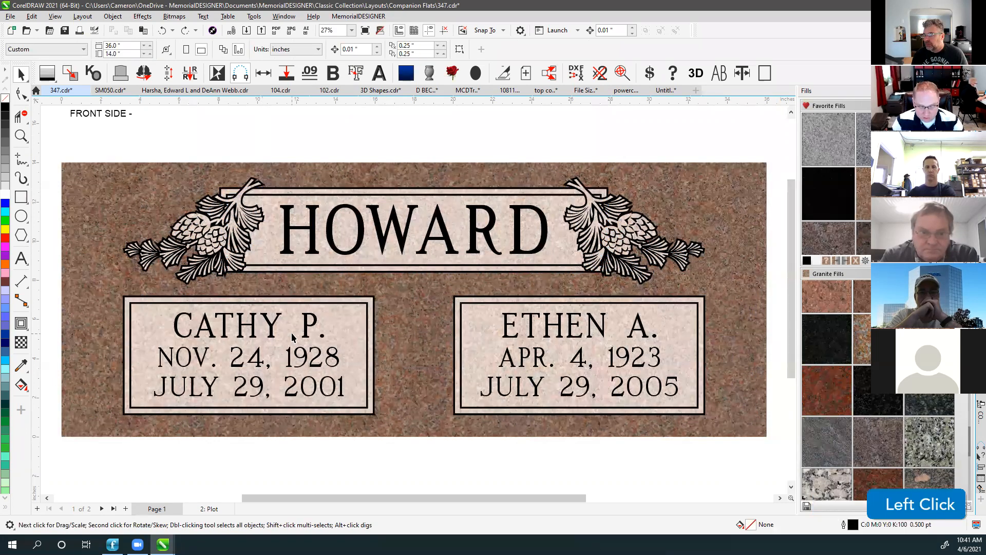
# Compare the granite Page 1 with the outline 2: Plot page, ending on 2: Plot.
pyautogui.click(209, 510)
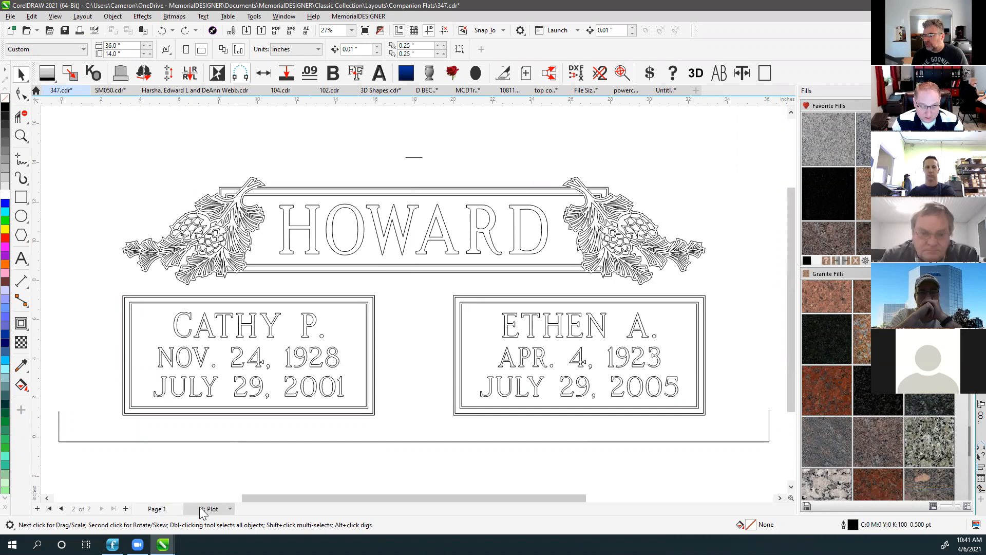
pyautogui.click(154, 509)
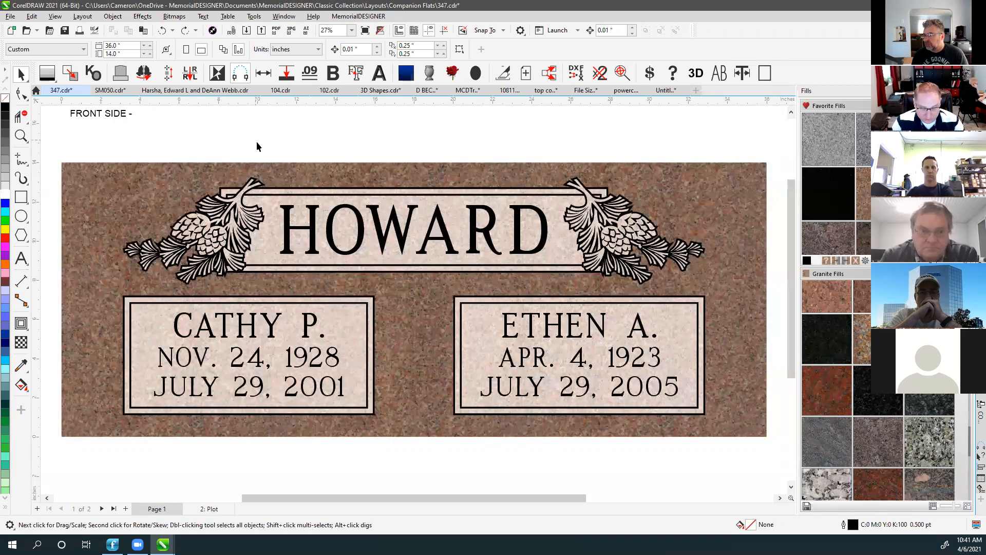
pyautogui.press('F4')
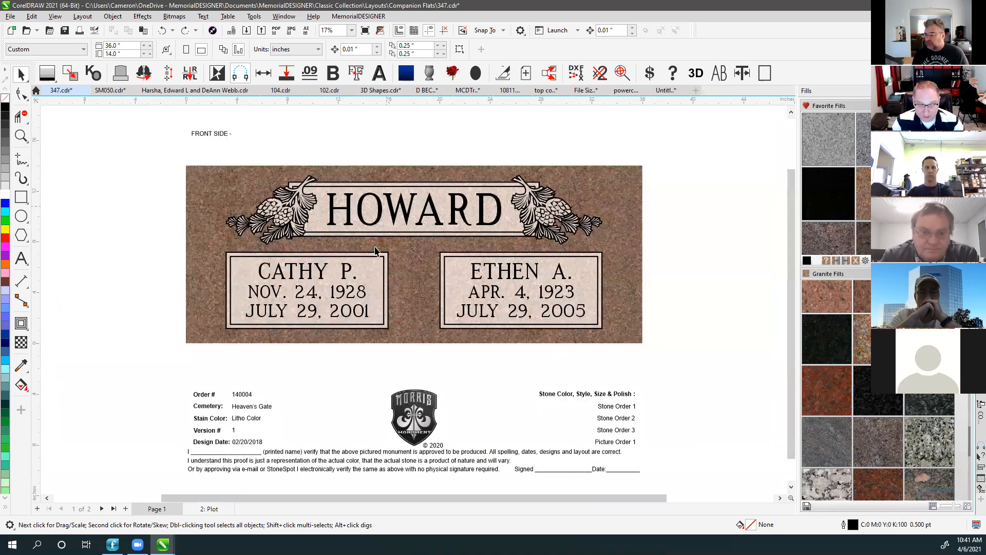
pyautogui.click(203, 508)
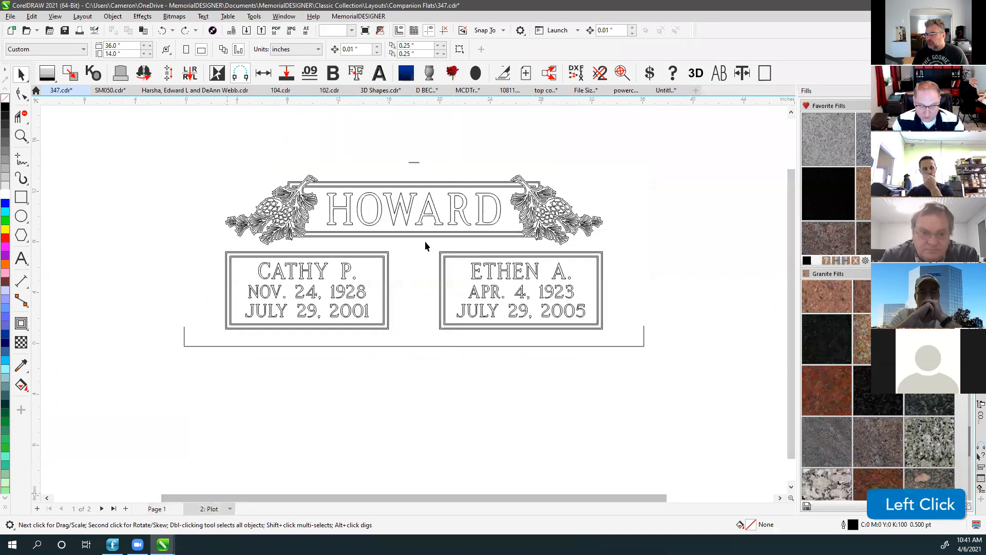
# Type 'Epitaph' below the HOWARD panel, enlarge it and move it into the band.
pyautogui.click(378, 220)
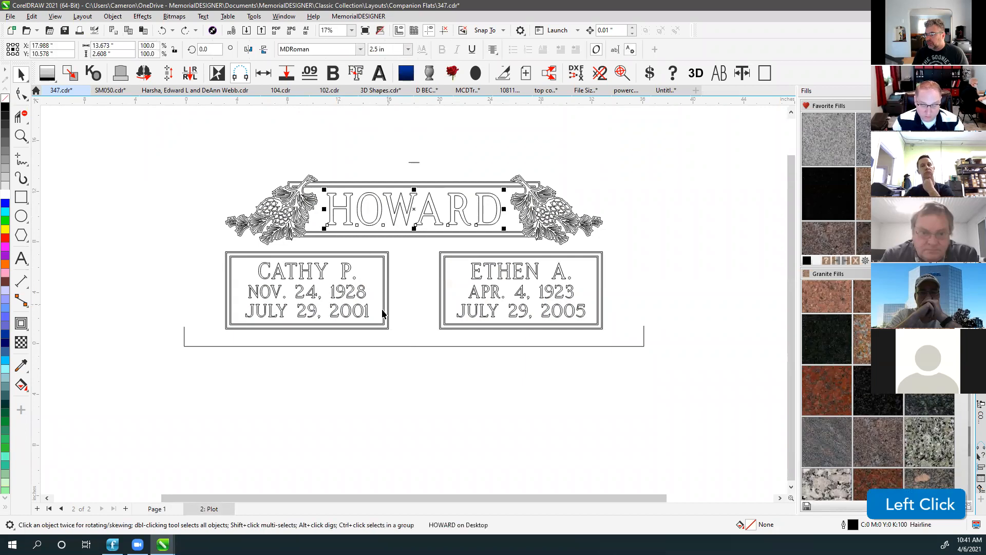
pyautogui.scroll(2, 405, 261)
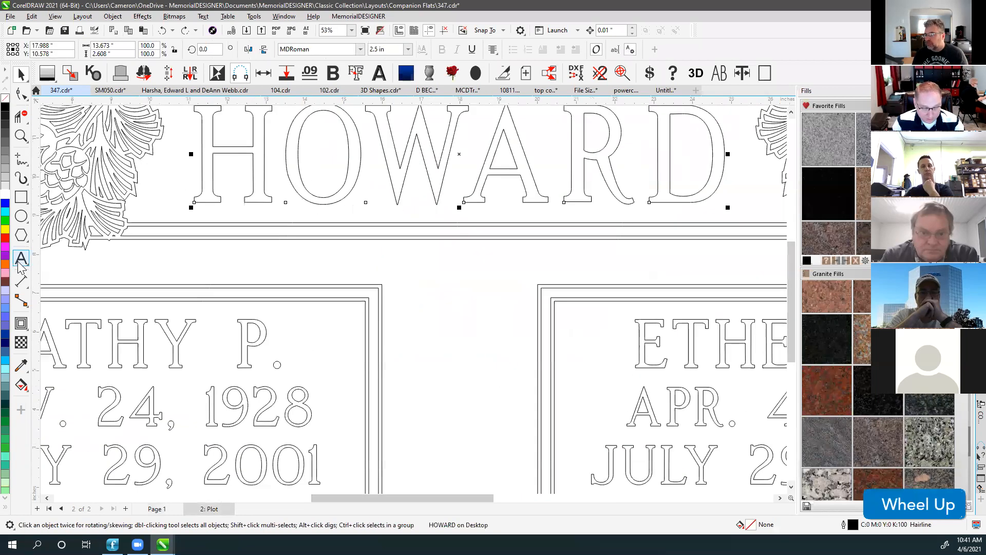
pyautogui.click(279, 271)
pyautogui.press('F8')
pyautogui.click(279, 272)
pyautogui.write('Epitaph')
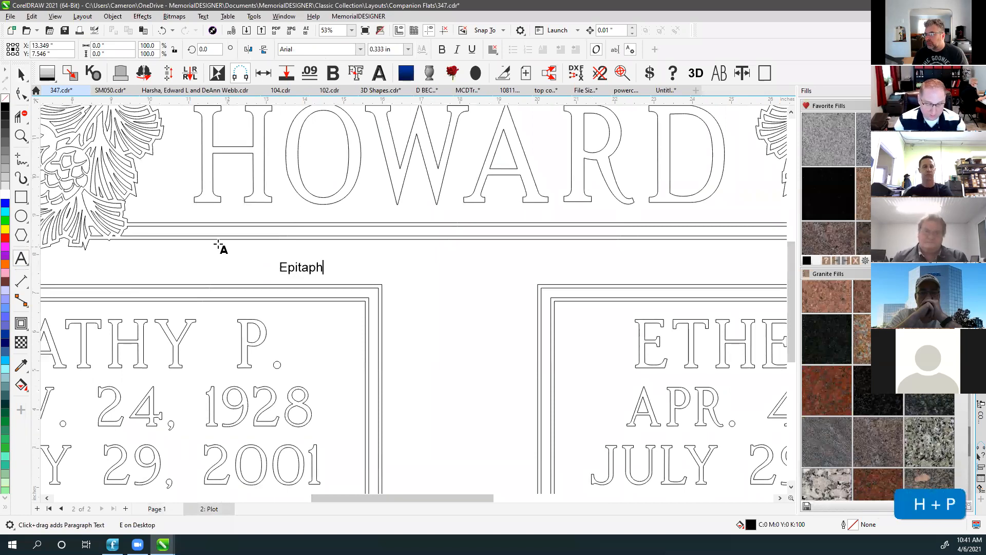
pyautogui.click(22, 74)
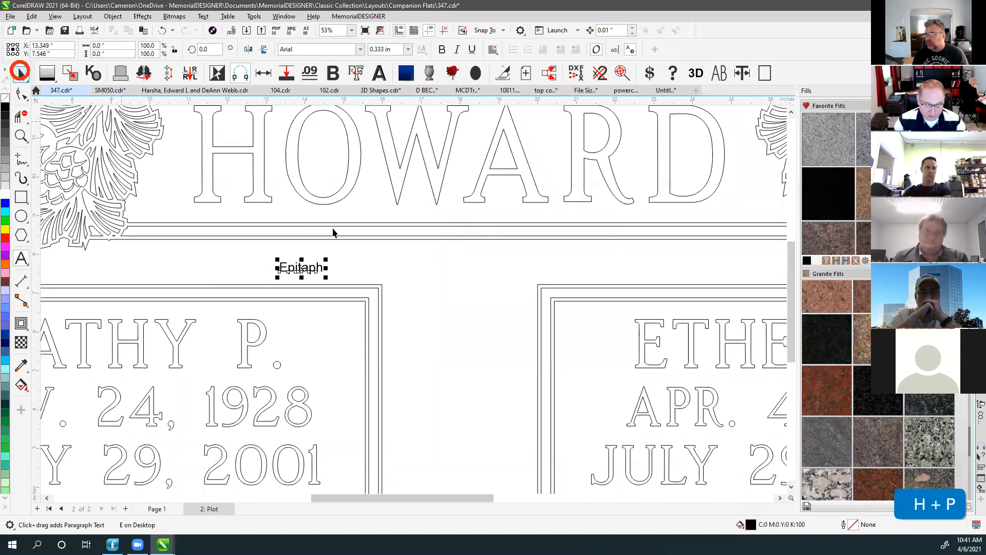
pyautogui.moveTo(326, 260); pyautogui.dragTo(437, 232)
pyautogui.moveTo(345, 254); pyautogui.dragTo(461, 264)
# Set Epitaph to Monotype Corsiva, widen its letter spacing, and centre it on the double line.
pyautogui.click(325, 49)
pyautogui.write('mono')
pyautogui.press('Return')
pyautogui.click(22, 94)
pyautogui.moveTo(520, 291); pyautogui.dragTo(554, 290)
pyautogui.click(23, 75)
pyautogui.keyDown('shift'); pyautogui.click(405, 237); pyautogui.keyUp('shift')
pyautogui.press('c')
pyautogui.click(393, 263)
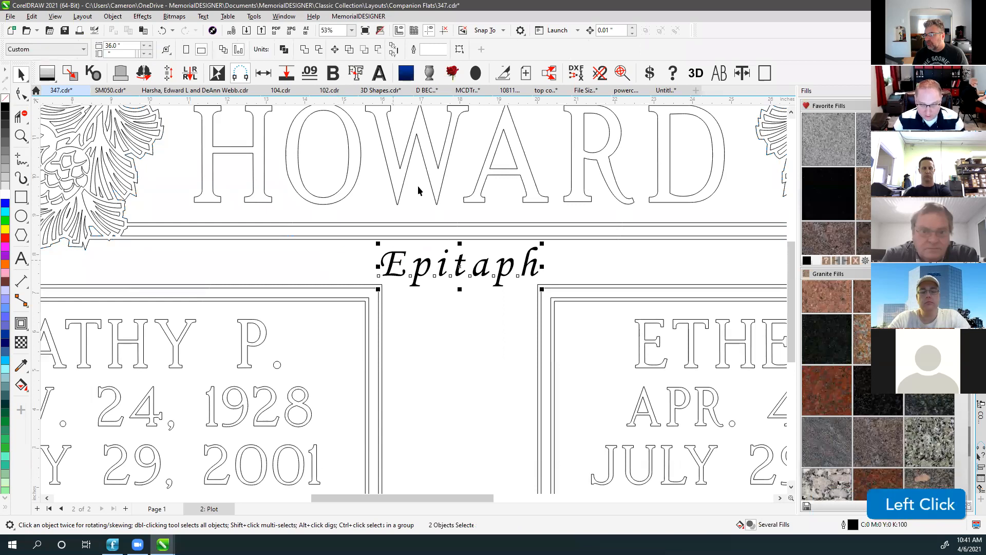
# Convert Epitaph to curves and make it unfilled with a black outline.
pyautogui.click(331, 74)
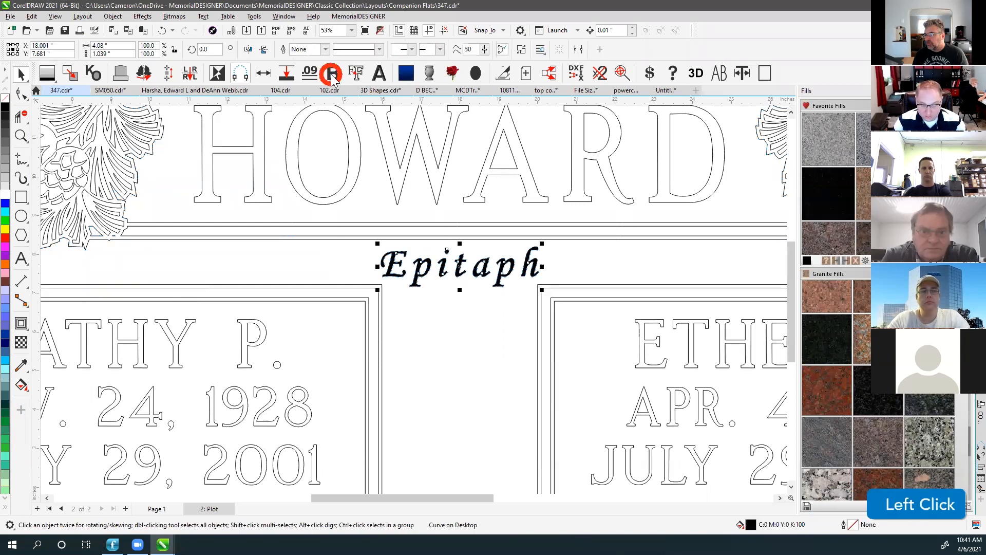
pyautogui.click(601, 268)
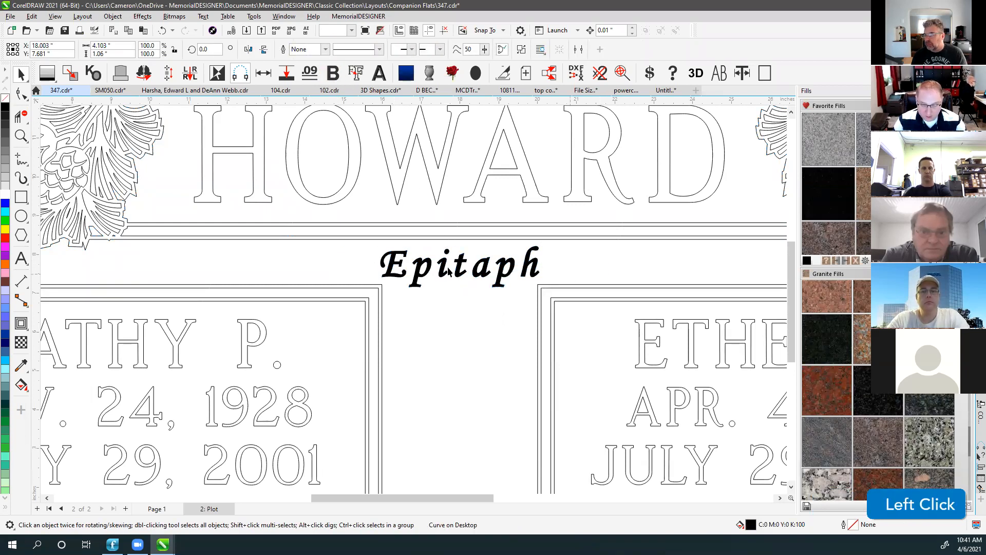
pyautogui.click(458, 264)
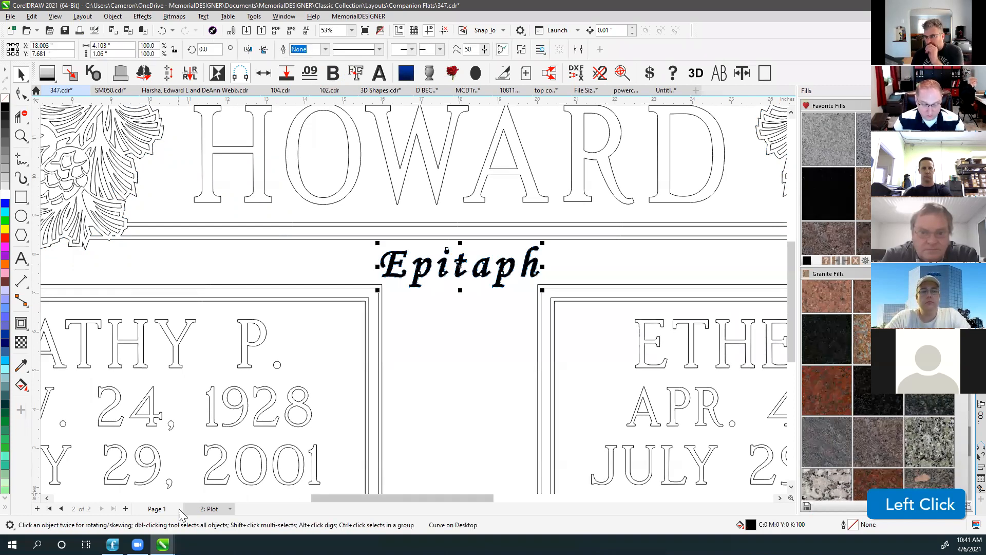
pyautogui.rightClick(6, 98)
pyautogui.click(7, 98)
pyautogui.rightClick(7, 98)
pyautogui.rightClick(5, 106)
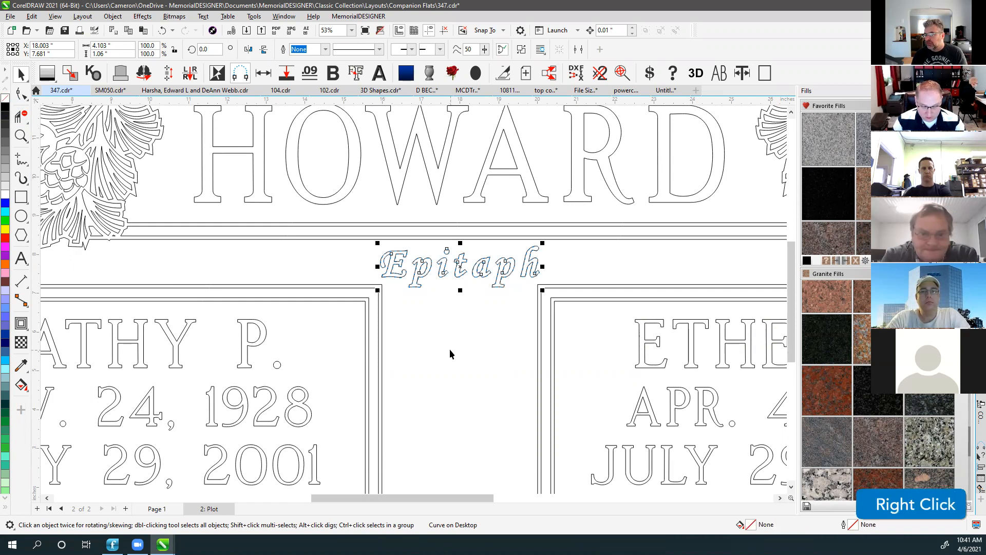
pyautogui.click(465, 316)
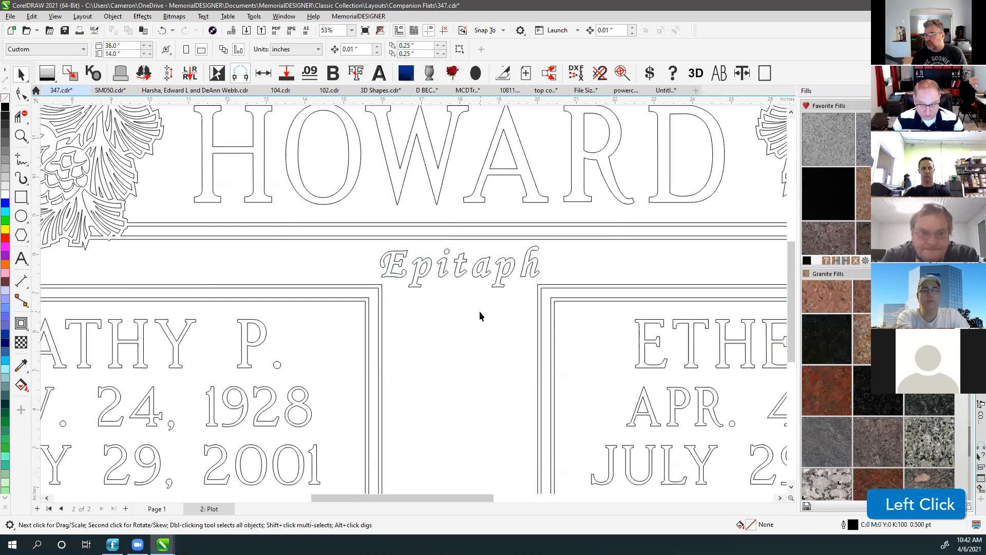
pyautogui.press('F4')
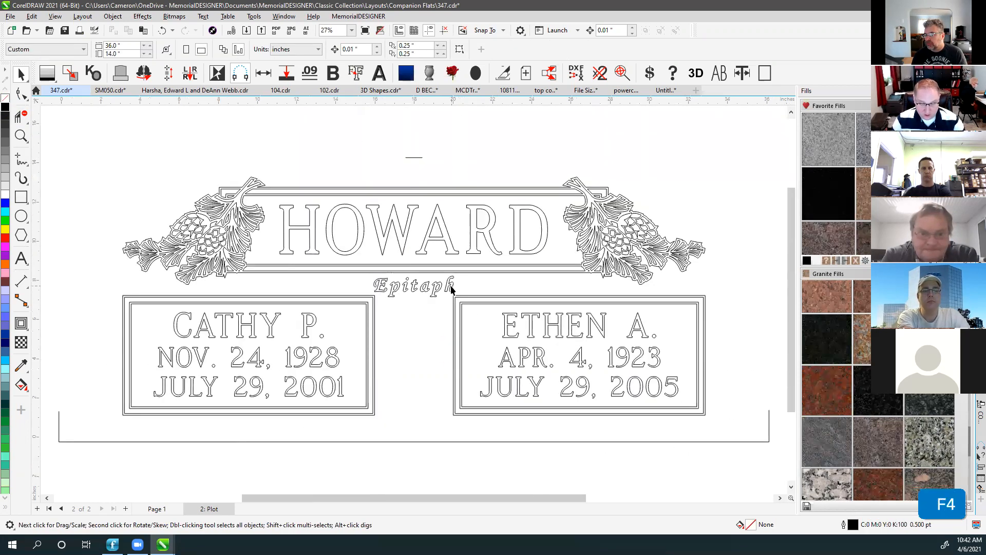
# Show the full stone outline, select the whole outline design, and create page 3: Plot.
pyautogui.click(409, 289)
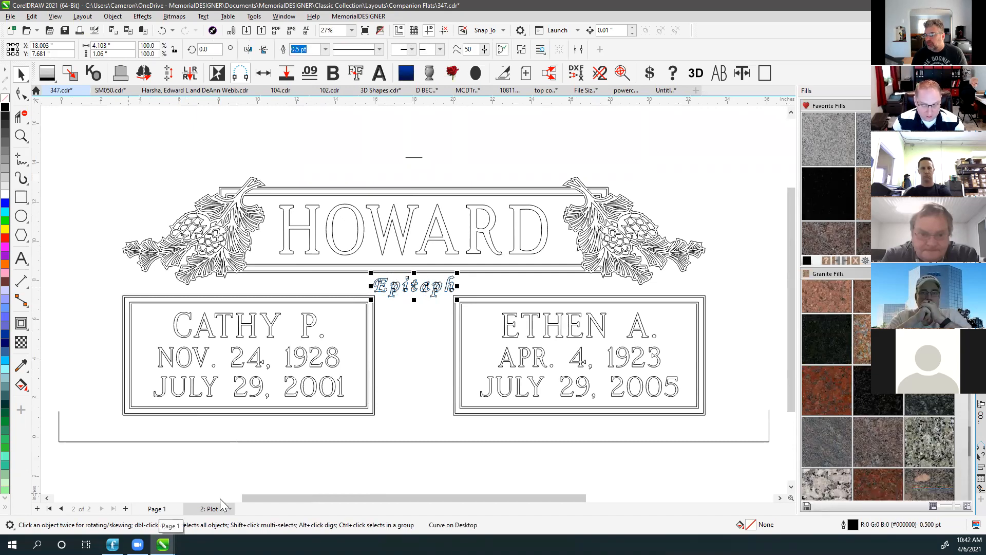
pyautogui.click(229, 469)
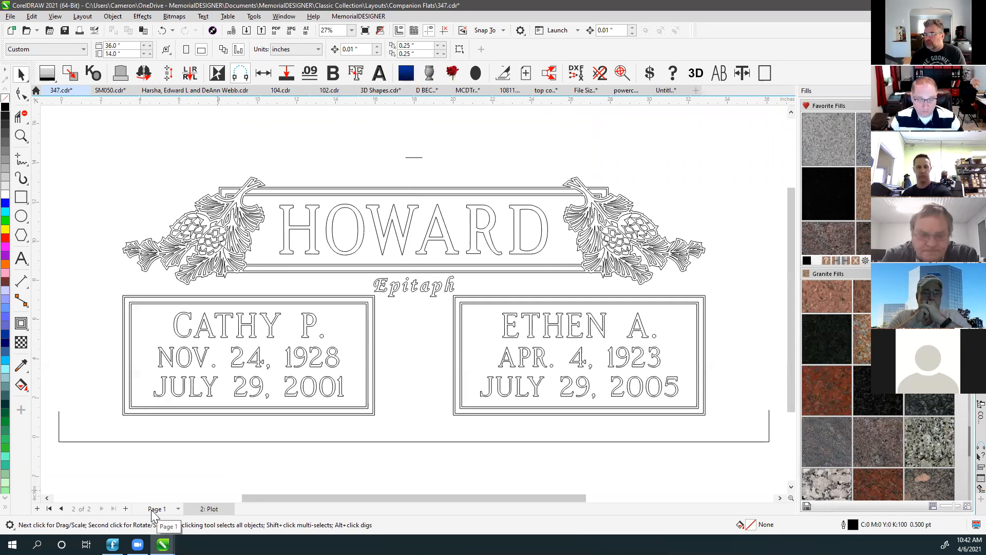
pyautogui.click(515, 146)
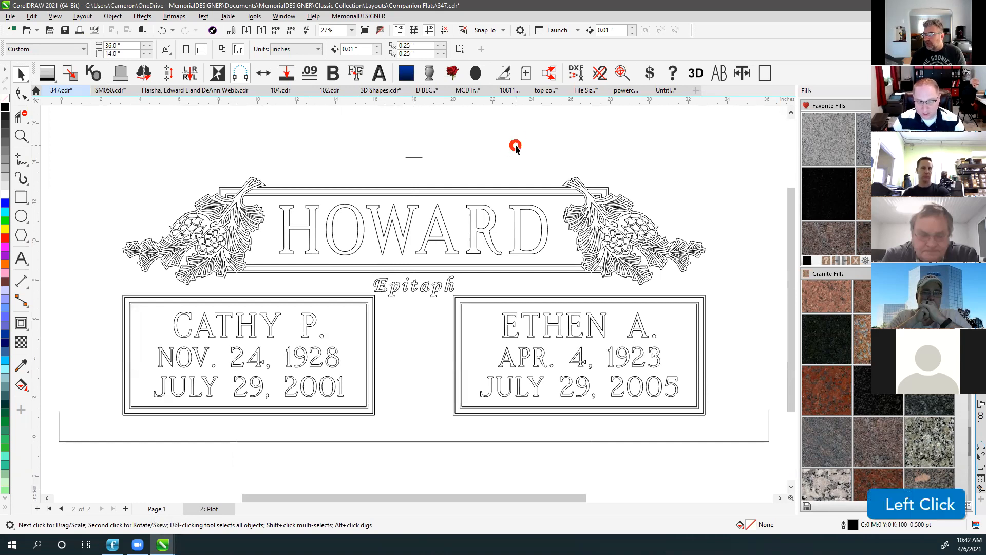
pyautogui.click(765, 74)
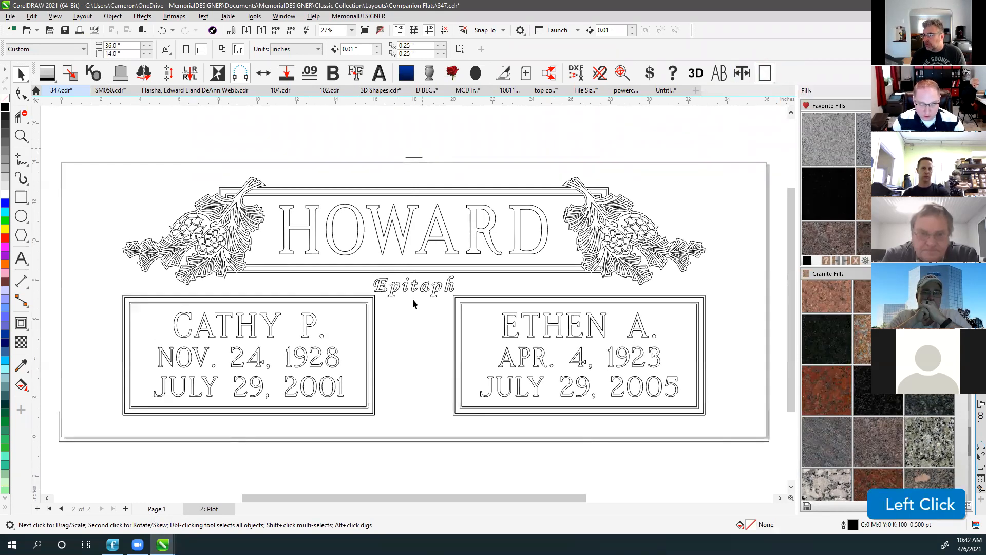
pyautogui.scroll(-3, 414, 303)
pyautogui.moveTo(242, 284); pyautogui.dragTo(591, 447)
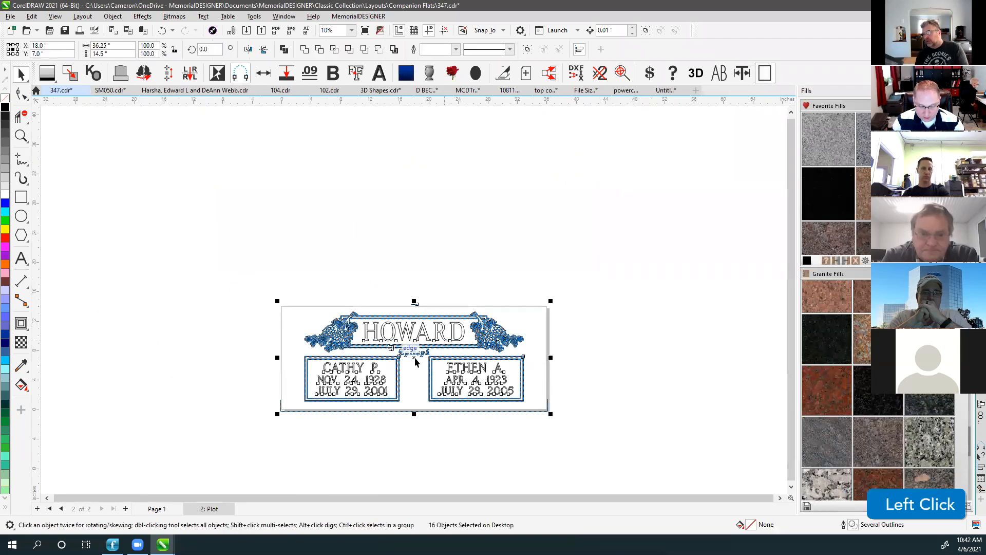
pyautogui.click(502, 75)
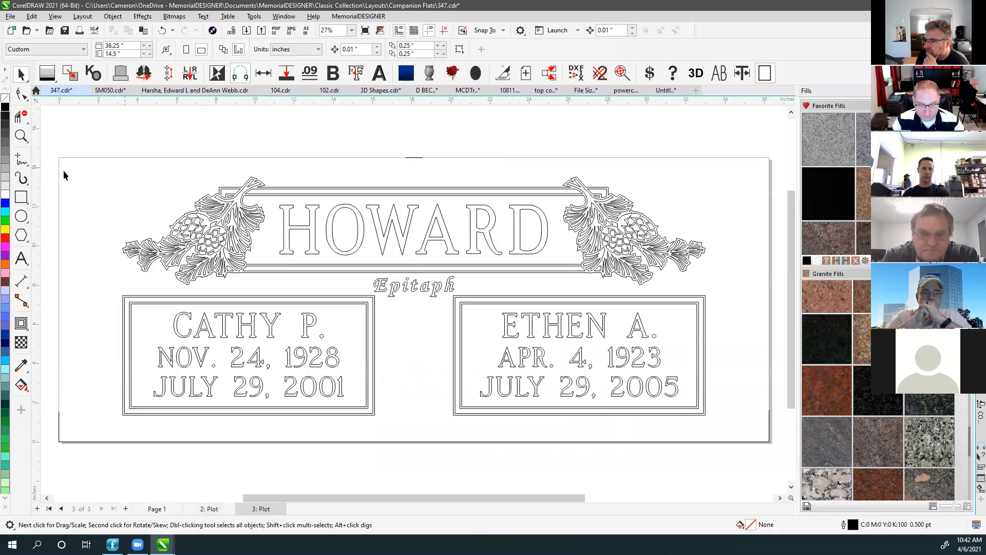
# Inspect the outer stone border, hide the page border and fit the design in view.
pyautogui.click(416, 156)
pyautogui.click(369, 137)
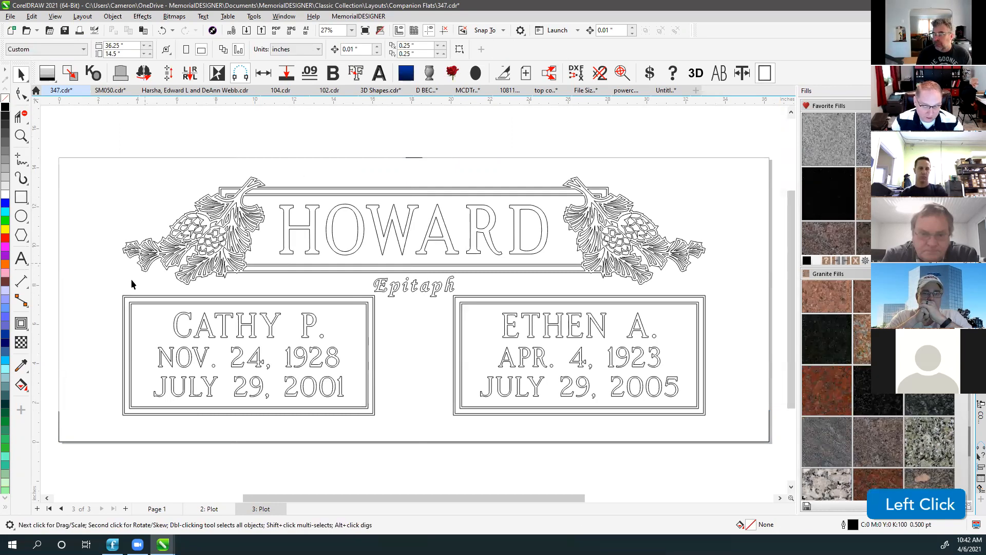
pyautogui.click(58, 441)
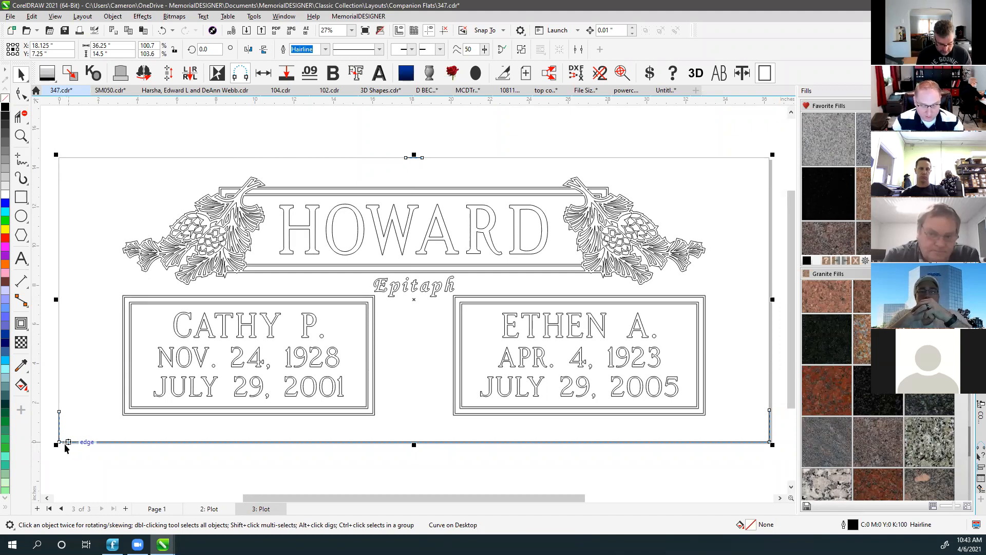
pyautogui.click(288, 150)
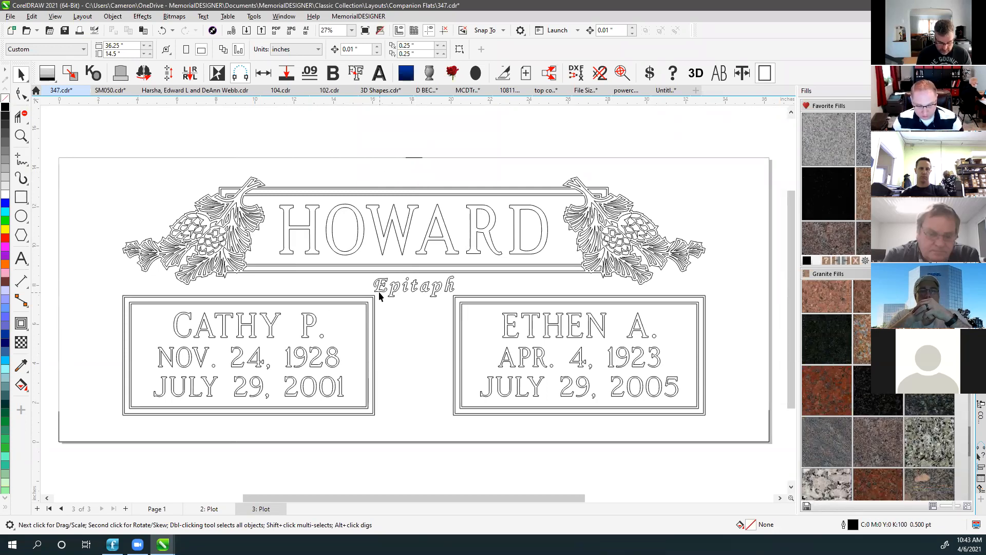
pyautogui.click(415, 158)
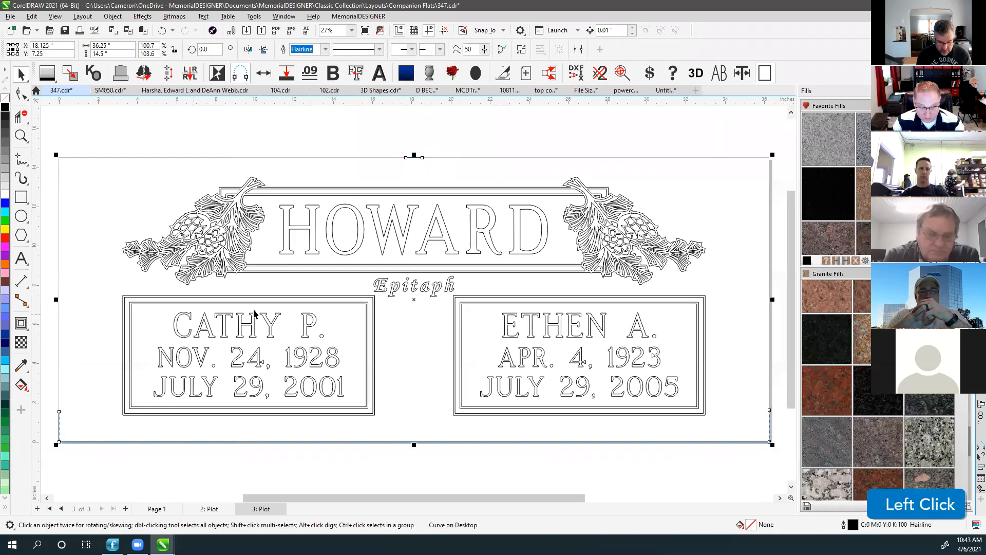
pyautogui.click(144, 122)
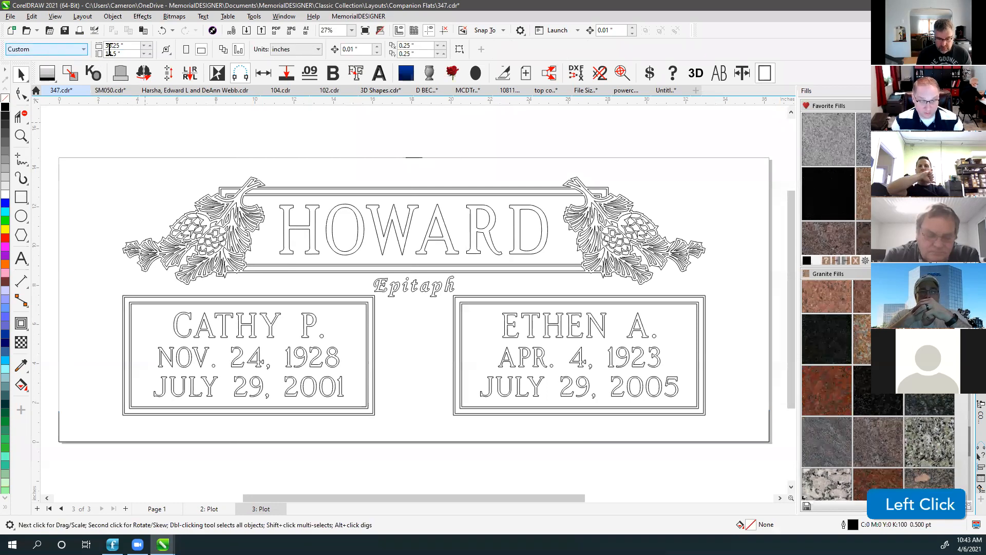
pyautogui.click(766, 74)
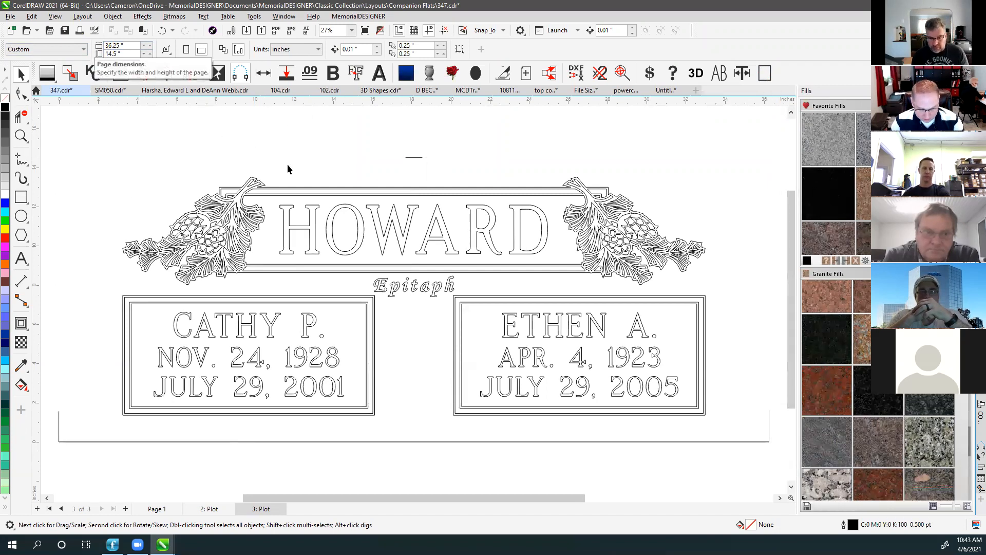
pyautogui.press('F4')
pyautogui.click(406, 148)
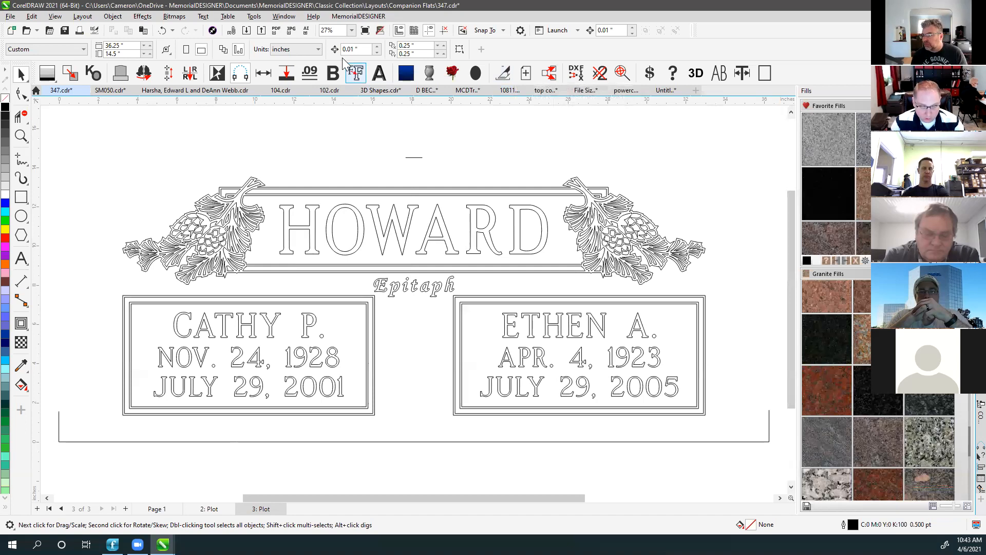
# Open MemorialDESIGNER's Plot Page panel, go to Page 1 and remove the stone's granite fill.
pyautogui.click(311, 17)
pyautogui.moveTo(284, 17)
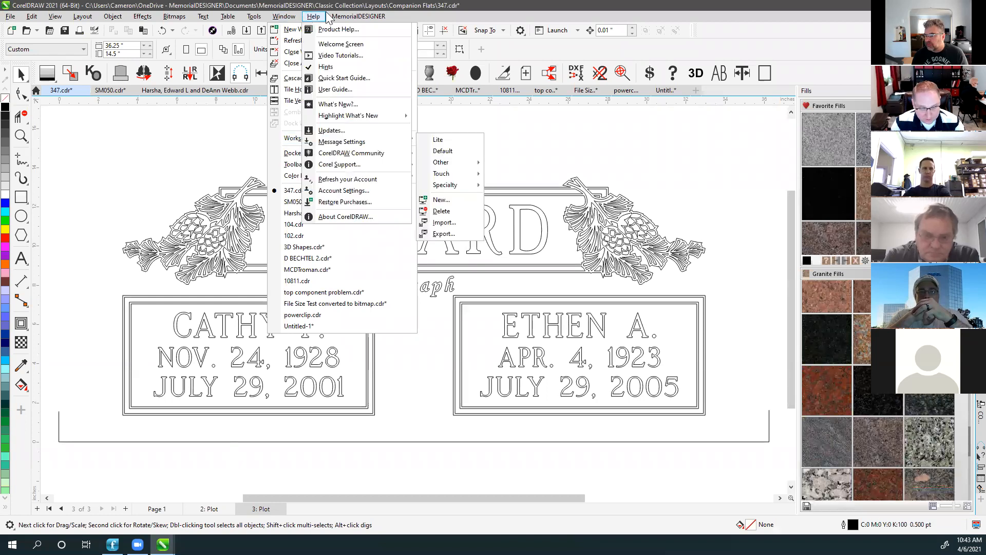
pyautogui.moveTo(360, 16)
pyautogui.click(360, 78)
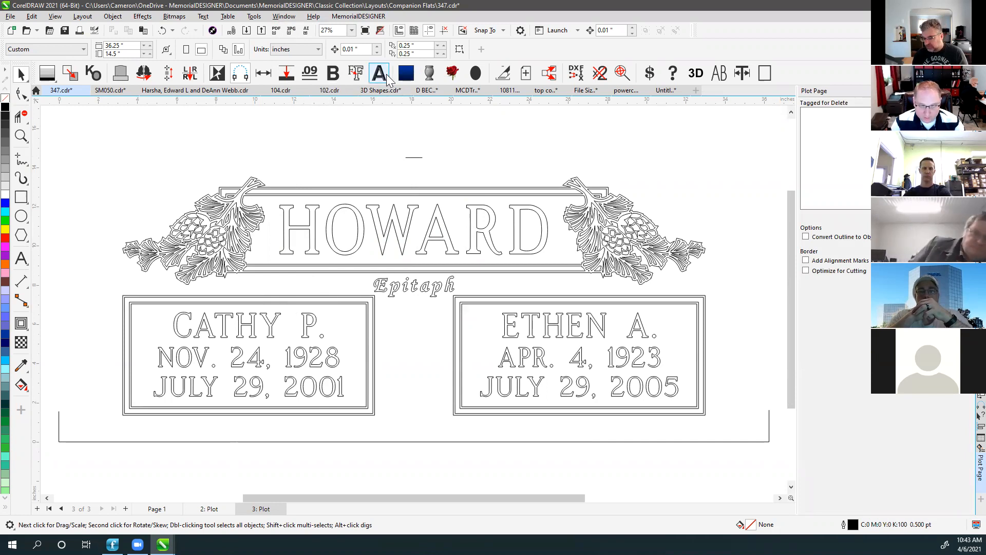
pyautogui.click(216, 397)
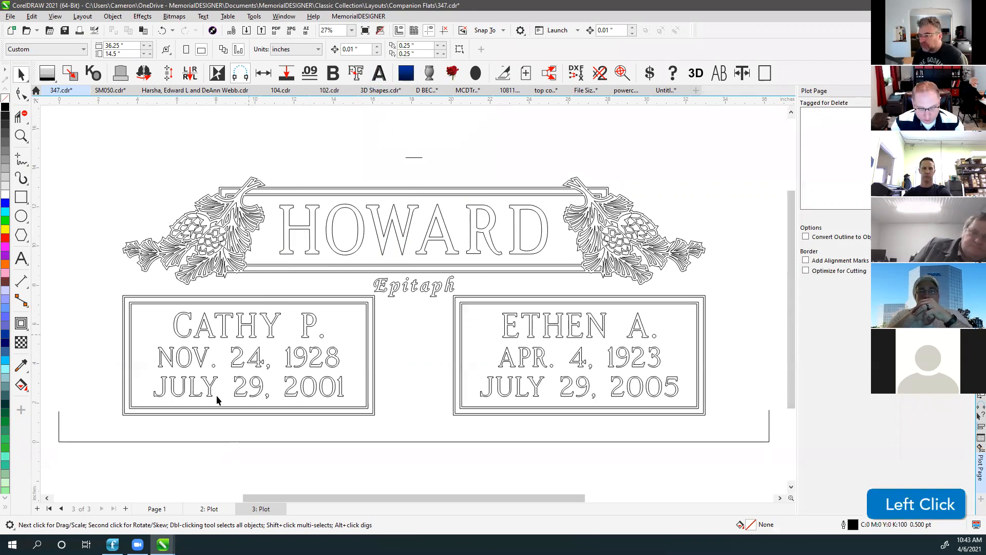
pyautogui.click(210, 509)
pyautogui.click(157, 509)
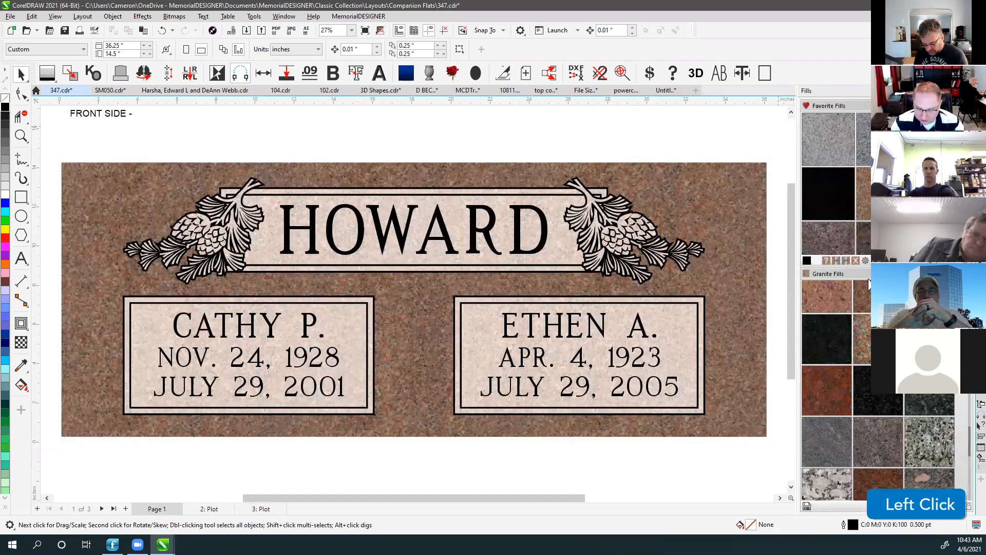
pyautogui.click(837, 263)
# Select the three panel frame curves and tag them for delete.
pyautogui.click(208, 135)
pyautogui.moveTo(83, 152); pyautogui.dragTo(732, 453)
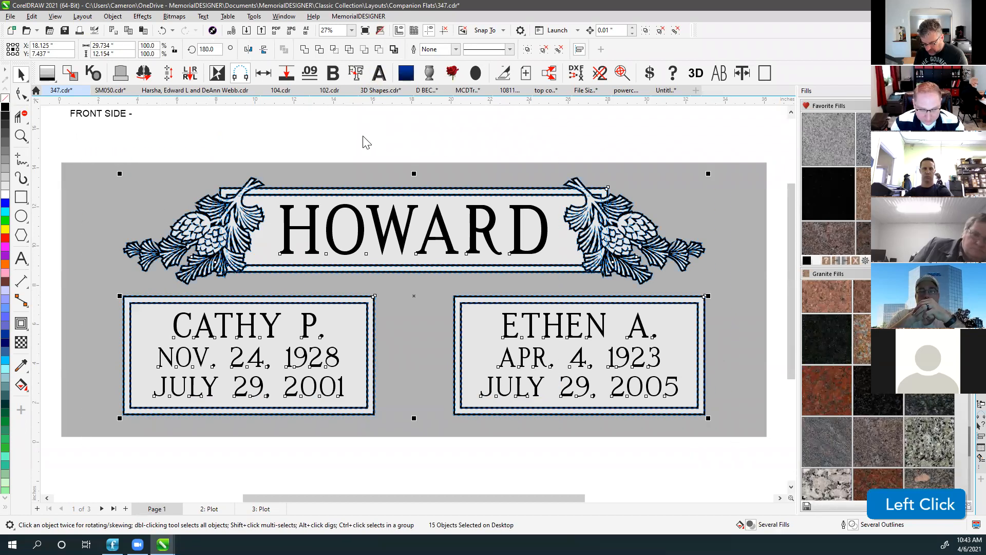
pyautogui.click(300, 131)
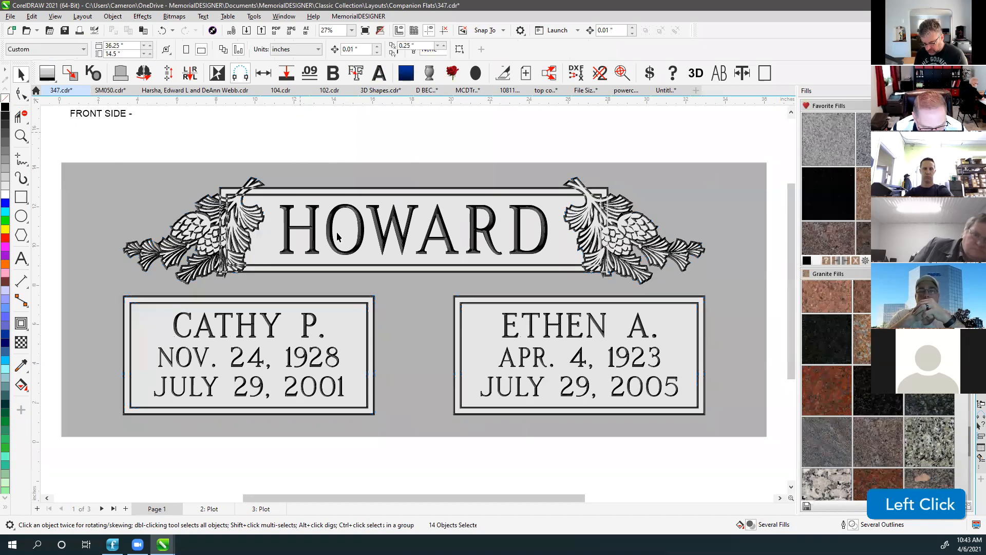
pyautogui.click(154, 326)
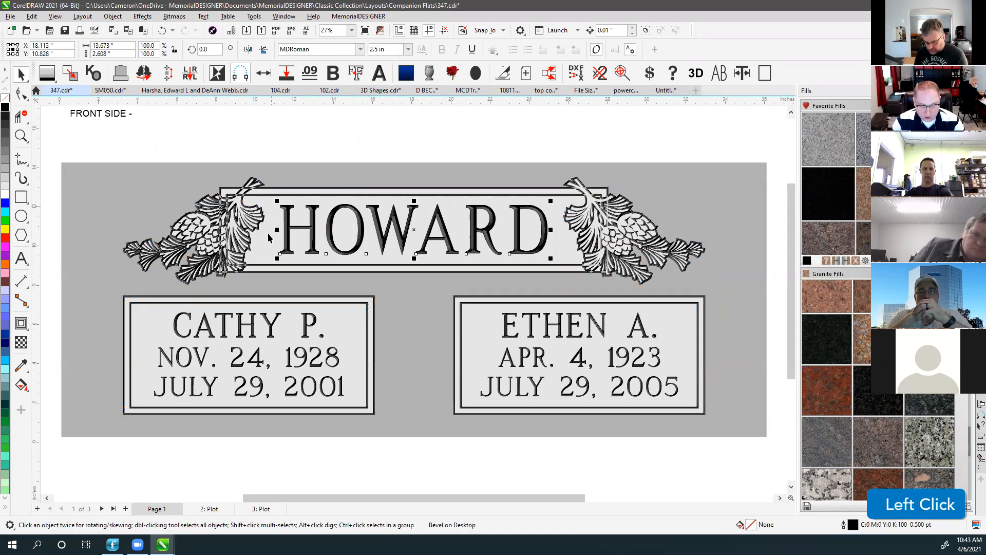
pyautogui.click(164, 189)
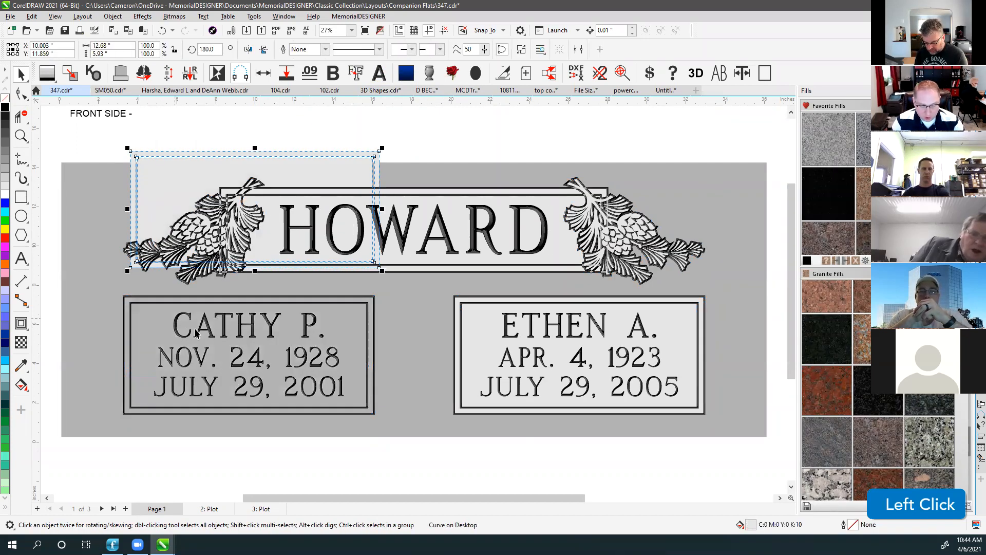
pyautogui.hotkey('ctrl', 'z')
pyautogui.keyDown('shift'); pyautogui.click(447, 191); pyautogui.keyUp('shift')
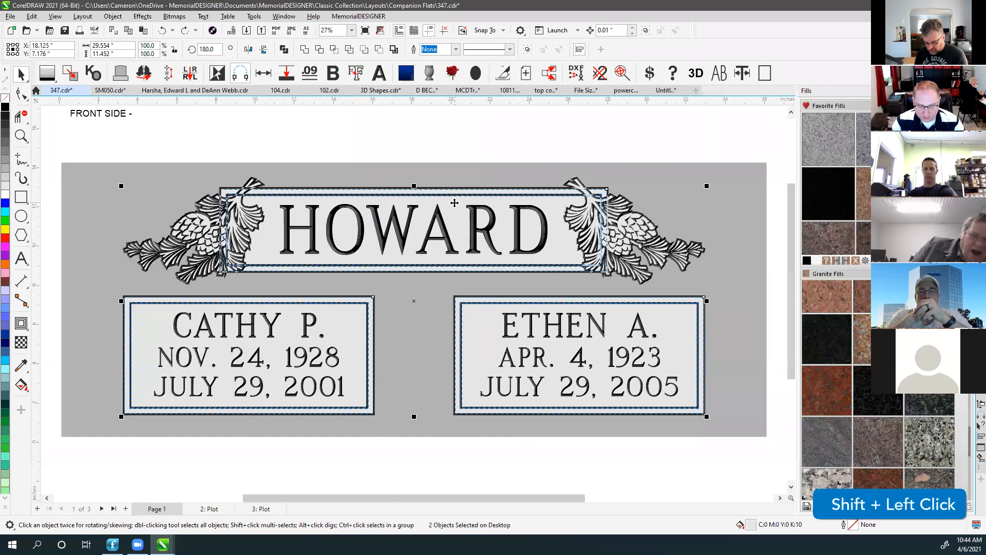
pyautogui.click(963, 469)
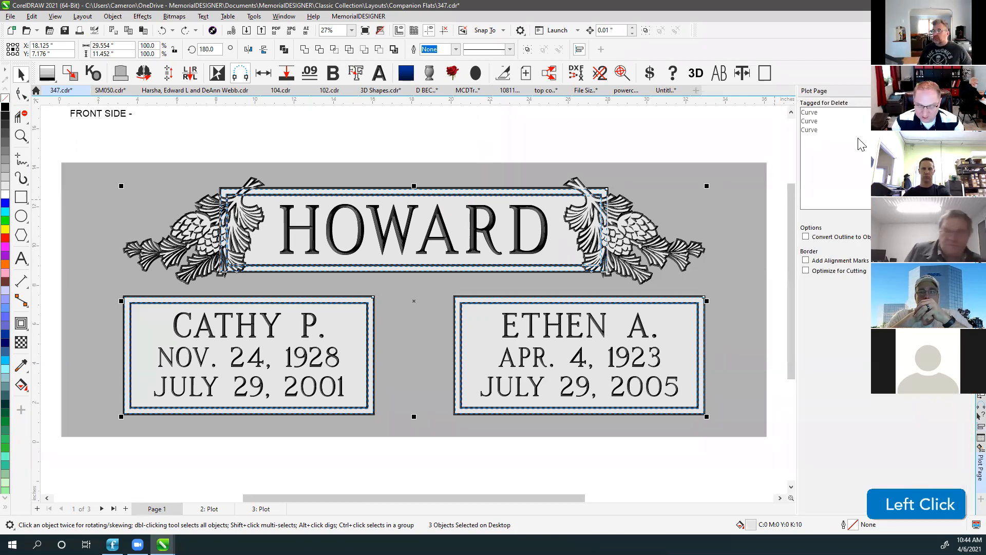
pyautogui.click(629, 127)
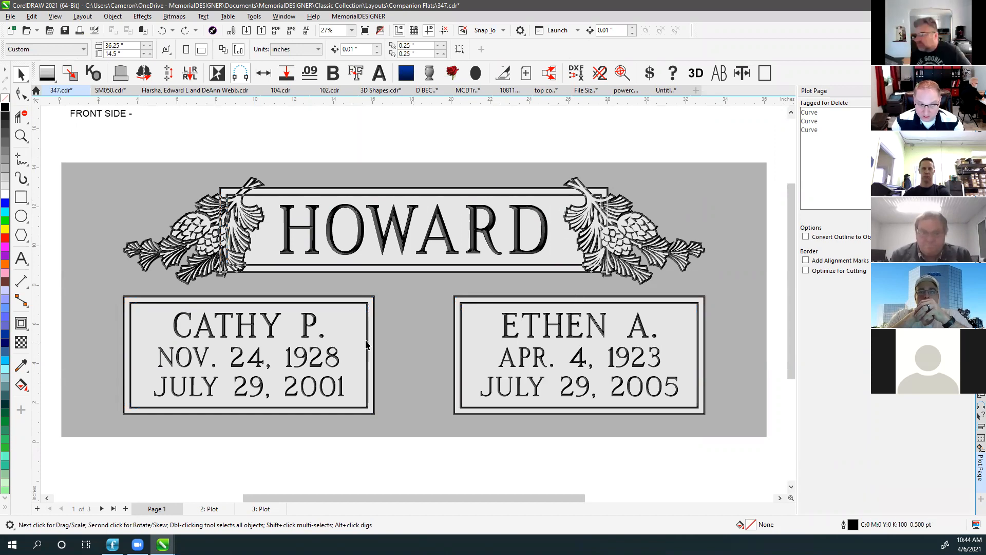
pyautogui.click(21, 159)
pyautogui.moveTo(61, 259)
pyautogui.mouseDown()
pyautogui.moveTo(144, 276)
pyautogui.moveTo(210, 195)
pyautogui.moveTo(213, 163)
pyautogui.mouseUp()
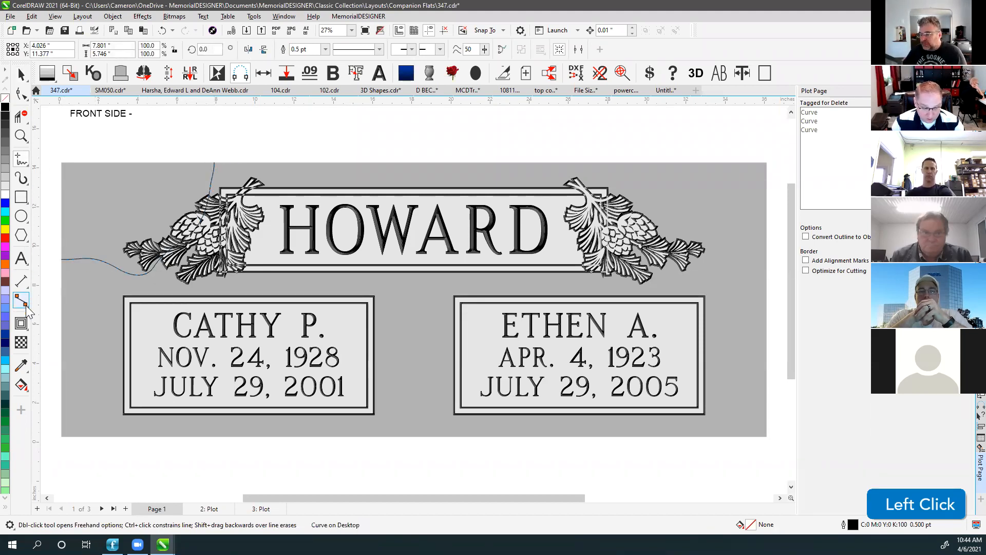
pyautogui.click(21, 76)
pyautogui.click(112, 135)
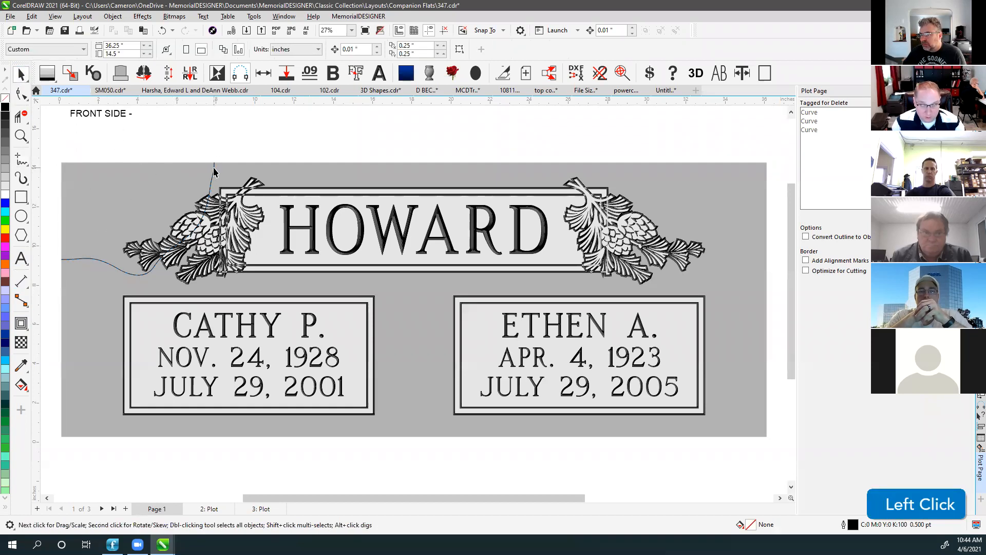
pyautogui.click(214, 170)
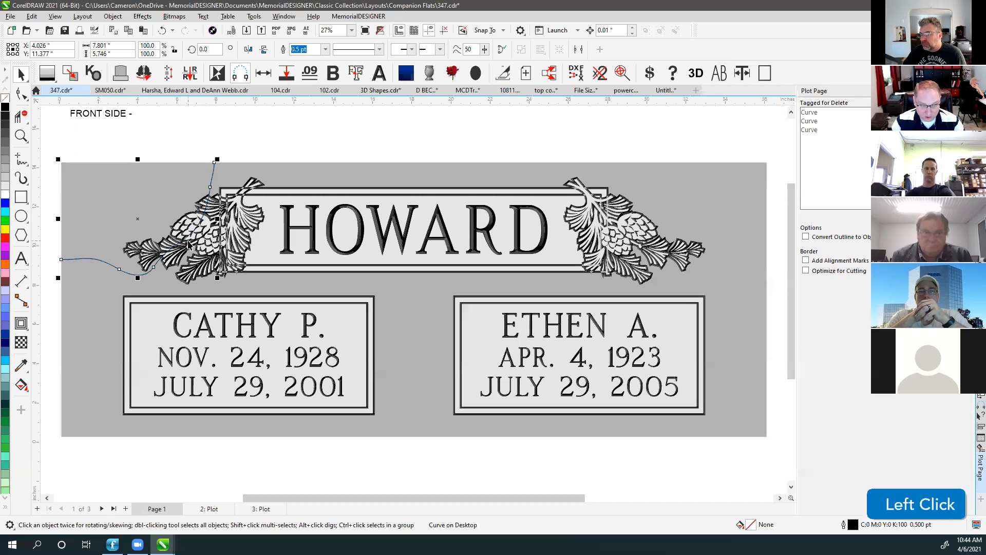
pyautogui.press('Delete')
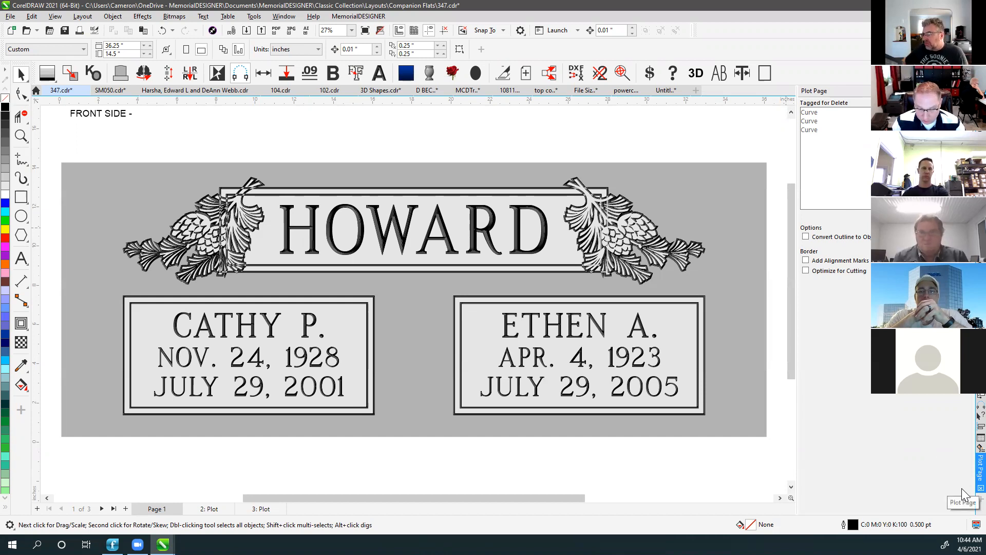
# Close the Plot Page docker and fit the full Page 1 proof into view.
pyautogui.click(981, 488)
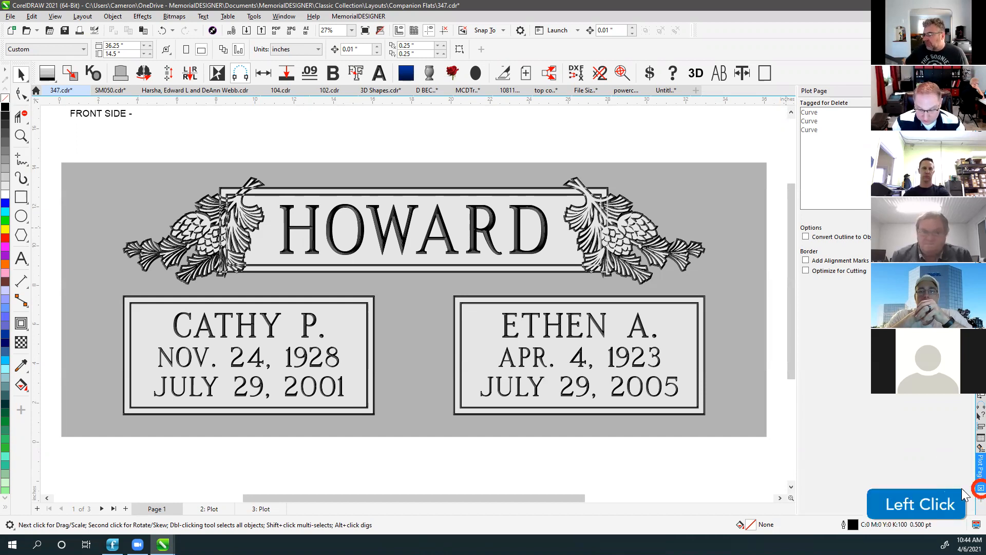
pyautogui.click(358, 17)
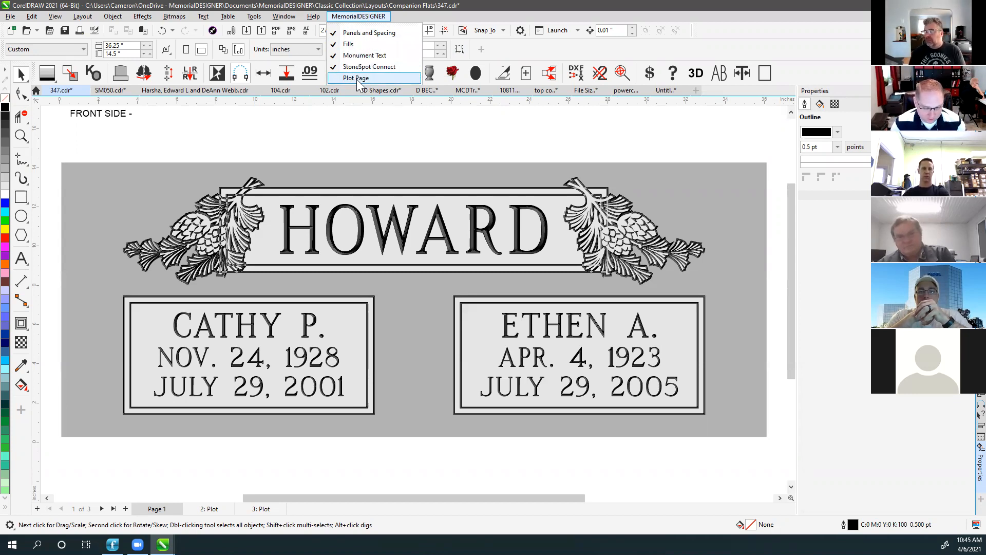
pyautogui.click(394, 146)
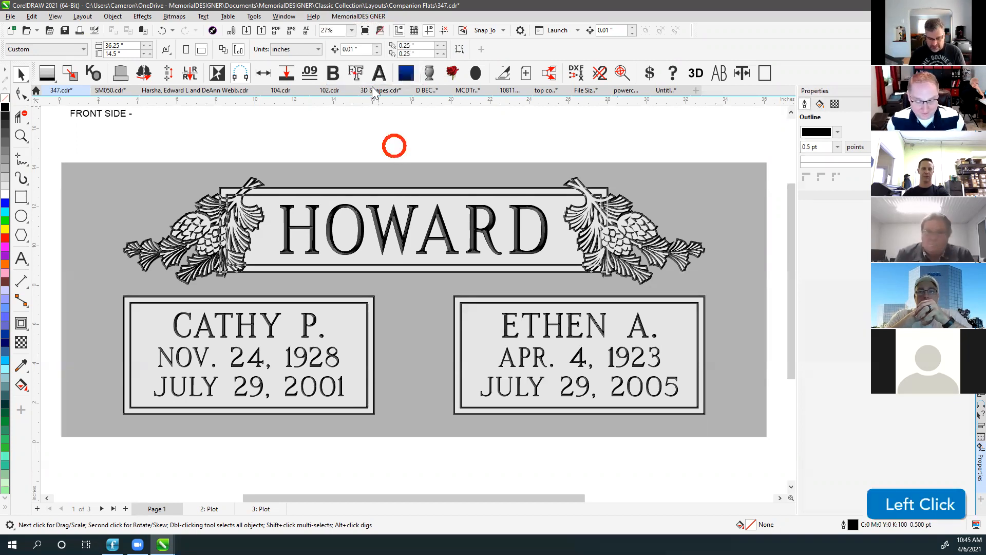
pyautogui.press('F4')
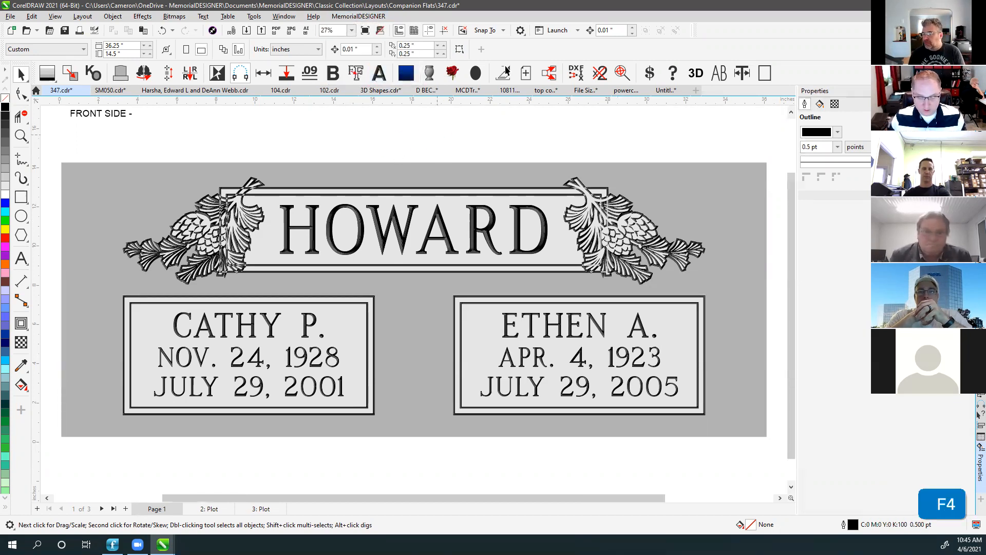
pyautogui.click(525, 144)
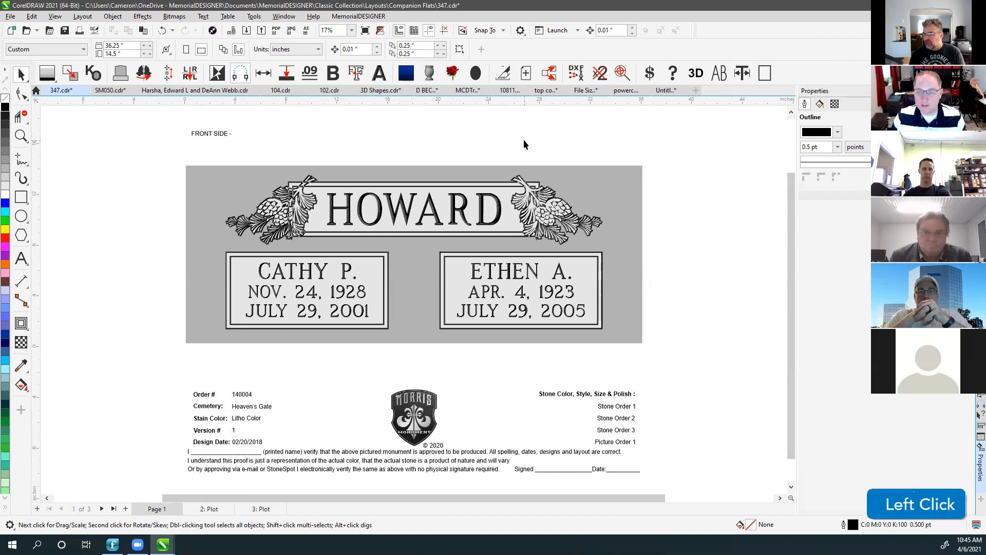
pyautogui.click(478, 133)
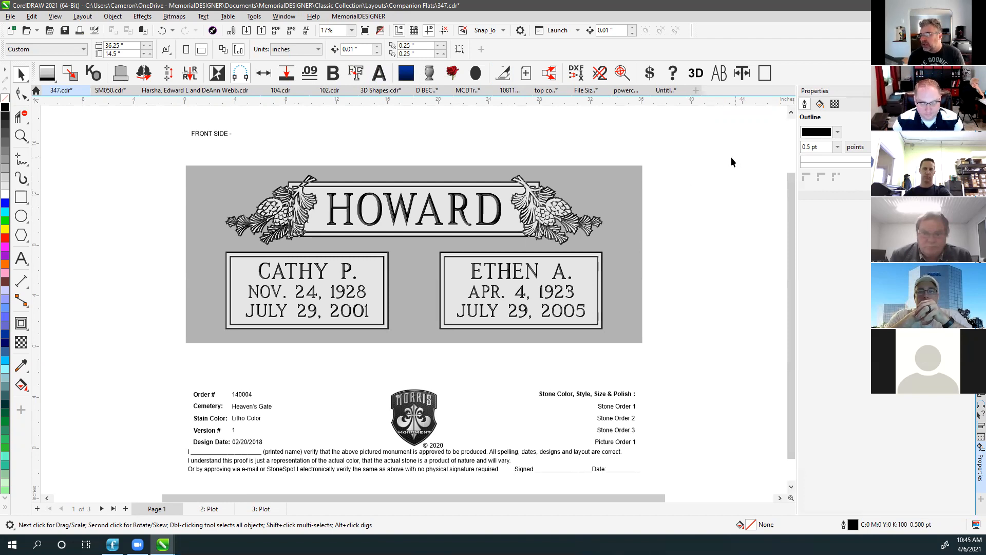
pyautogui.click(260, 508)
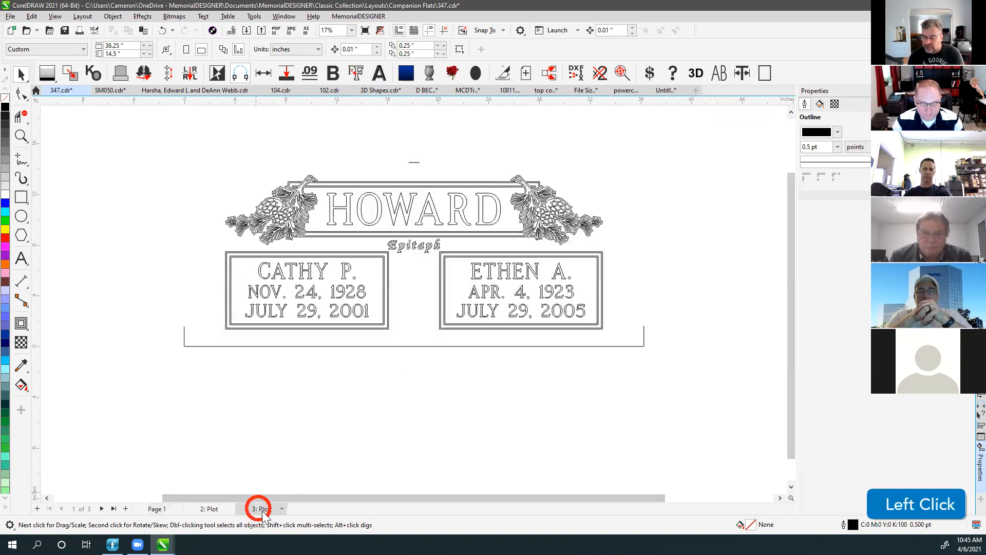
pyautogui.rightClick(262, 508)
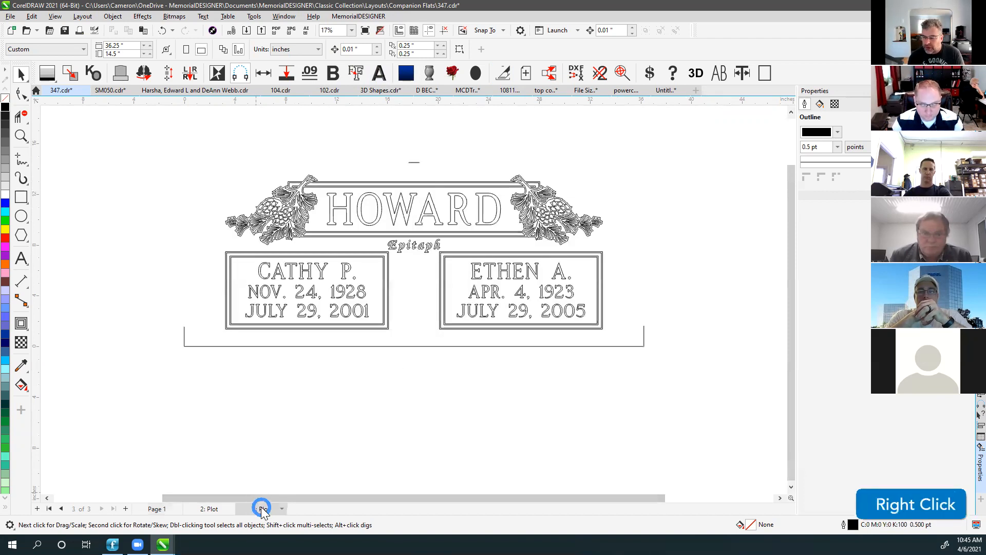
pyautogui.click(434, 396)
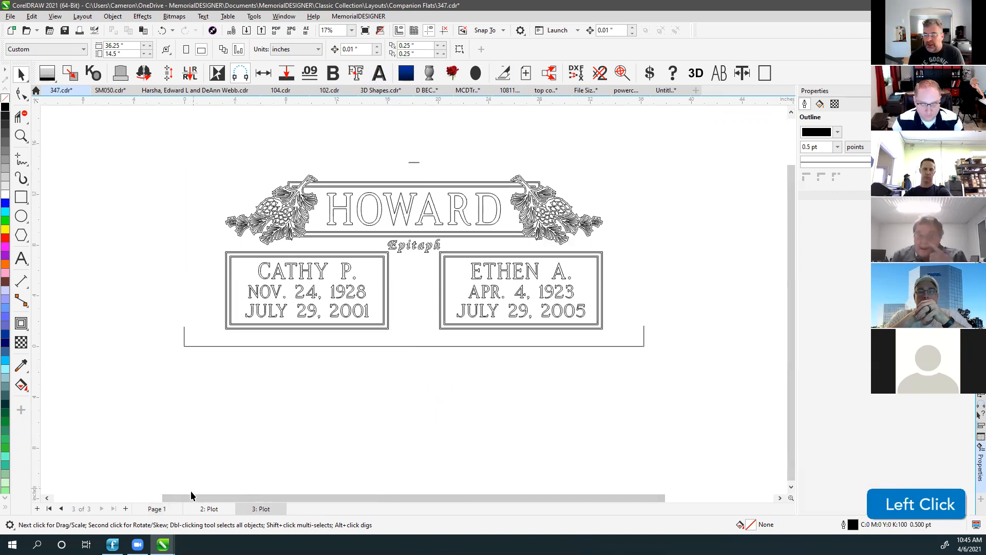
pyautogui.click(155, 509)
pyautogui.scroll(-1, 375, 403)
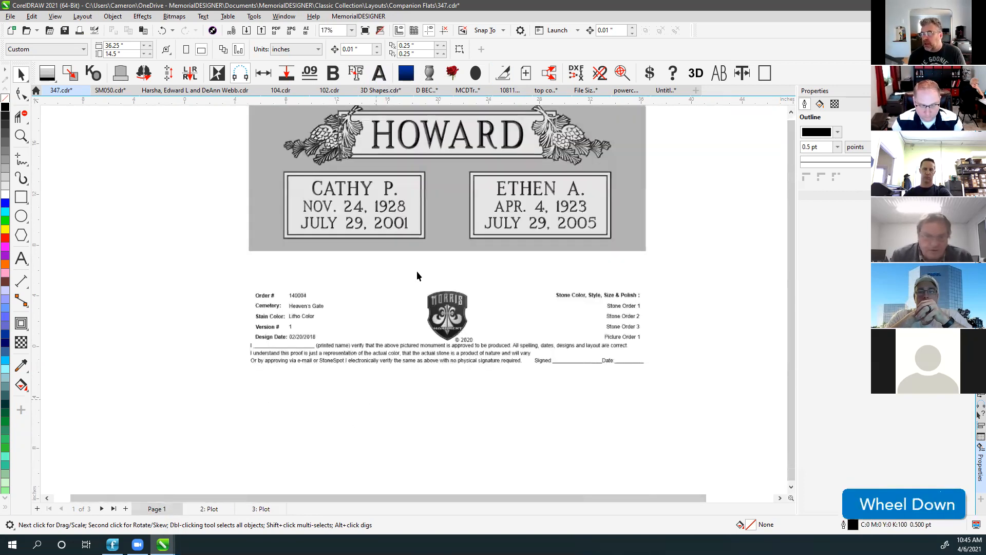
# Undo back to the original granite design and switch to outline preview.
pyautogui.scroll(-1, 414, 299)
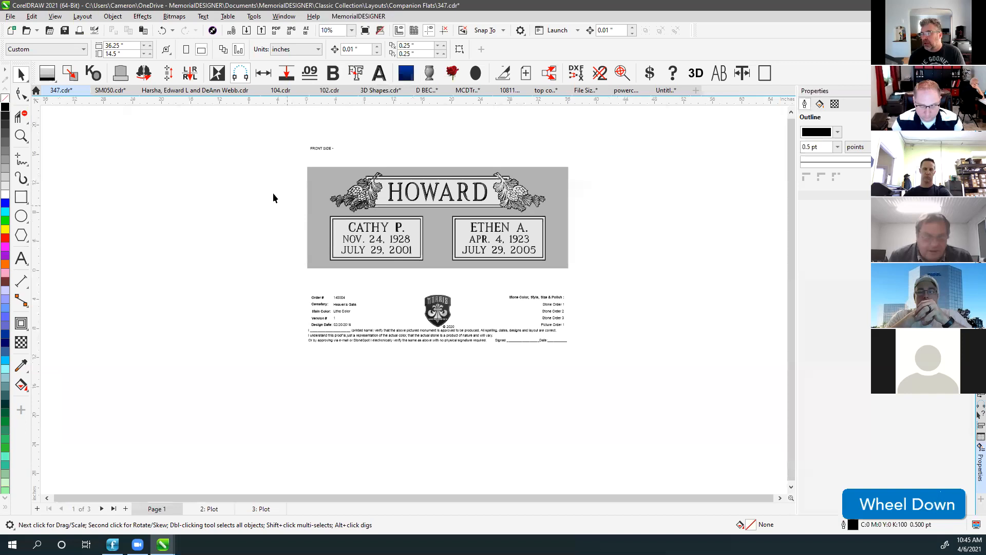
pyautogui.click(228, 170)
pyautogui.hotkey('ctrl', 'z')
pyautogui.hotkey('ctrl', 'z')
pyautogui.hotkey('ctrl', 'z')
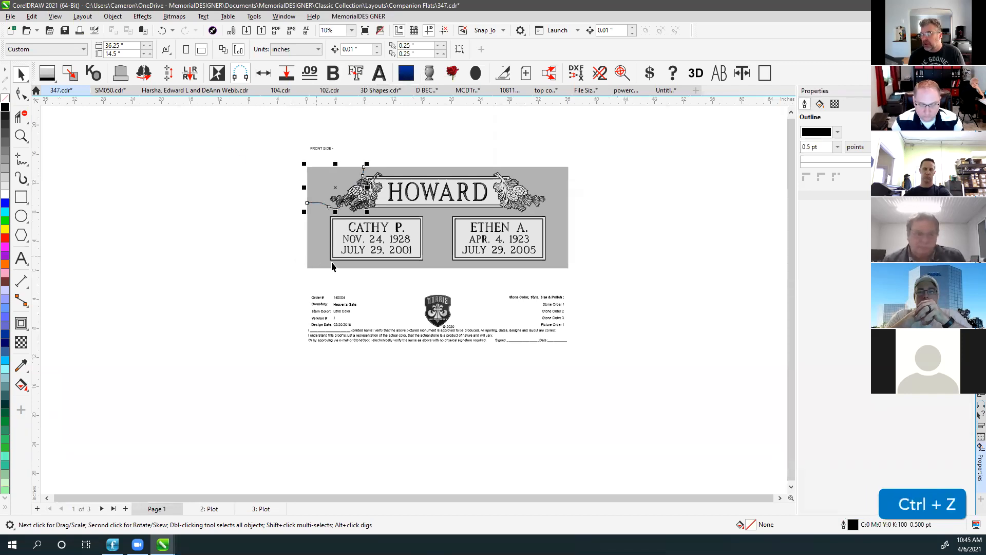
pyautogui.hotkey('ctrl', 'z')
pyautogui.click(409, 138)
pyautogui.click(272, 167)
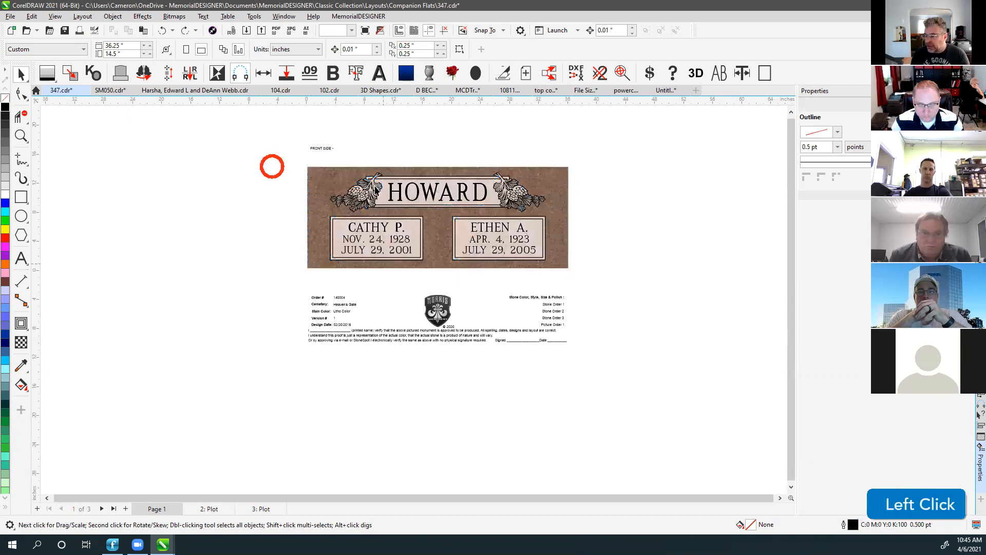
pyautogui.scroll(1, 400, 196)
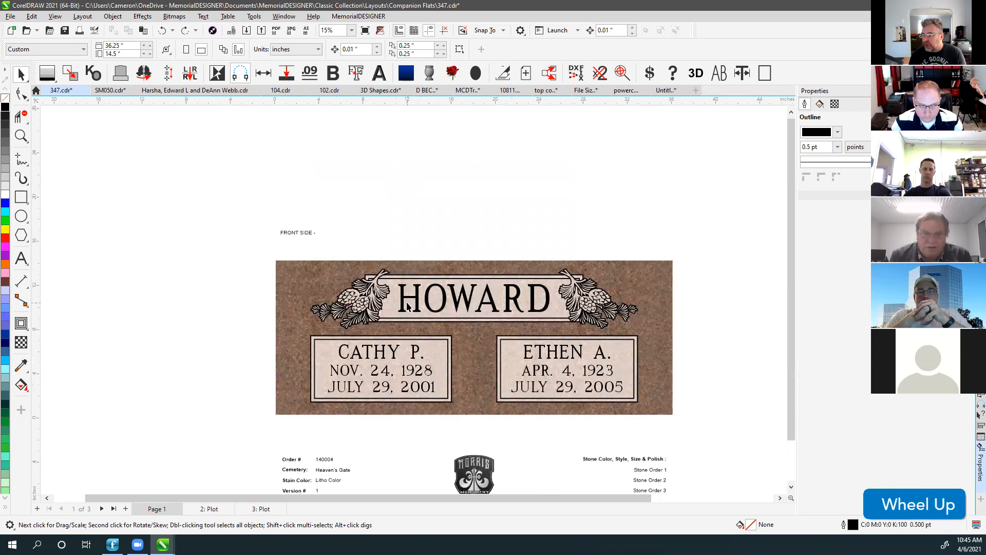
pyautogui.press('v')
pyautogui.press('v')
pyautogui.click(214, 249)
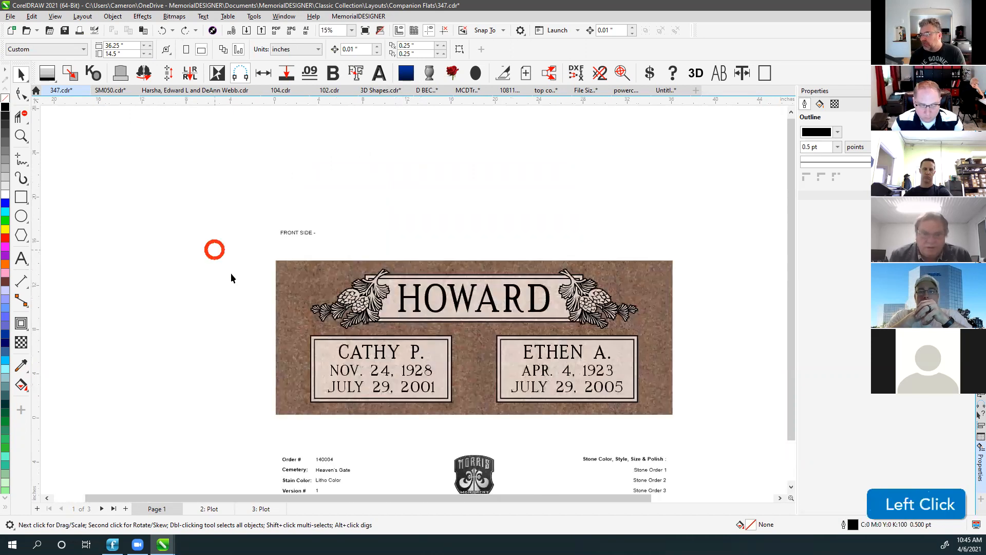
pyautogui.scroll(-1, 377, 278)
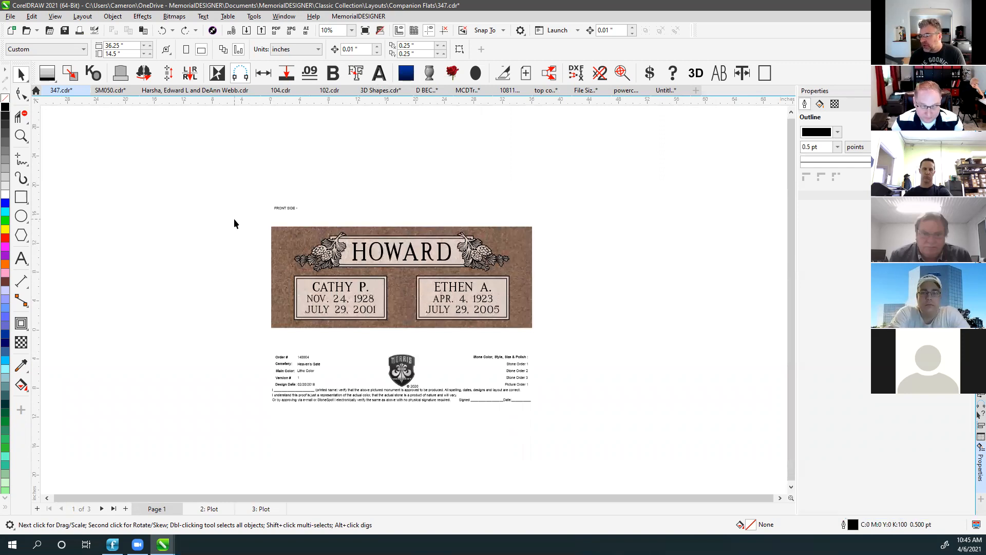
pyautogui.scroll(-1, 437, 289)
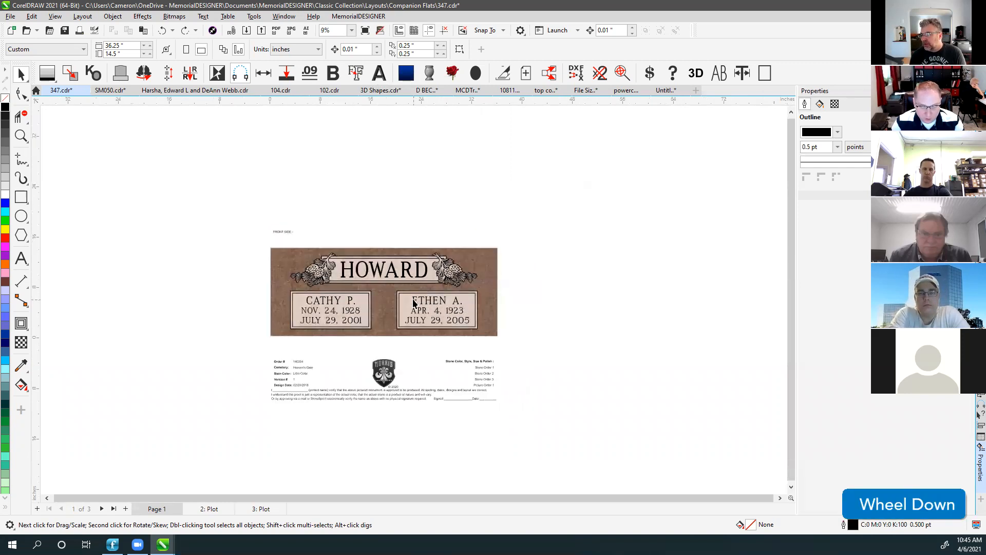
# Marquee-select the whole HOWARD headstone and drop a copy to its right.
pyautogui.click(200, 248)
pyautogui.moveTo(223, 236); pyautogui.dragTo(553, 340)
pyautogui.scroll(-2, 520, 345)
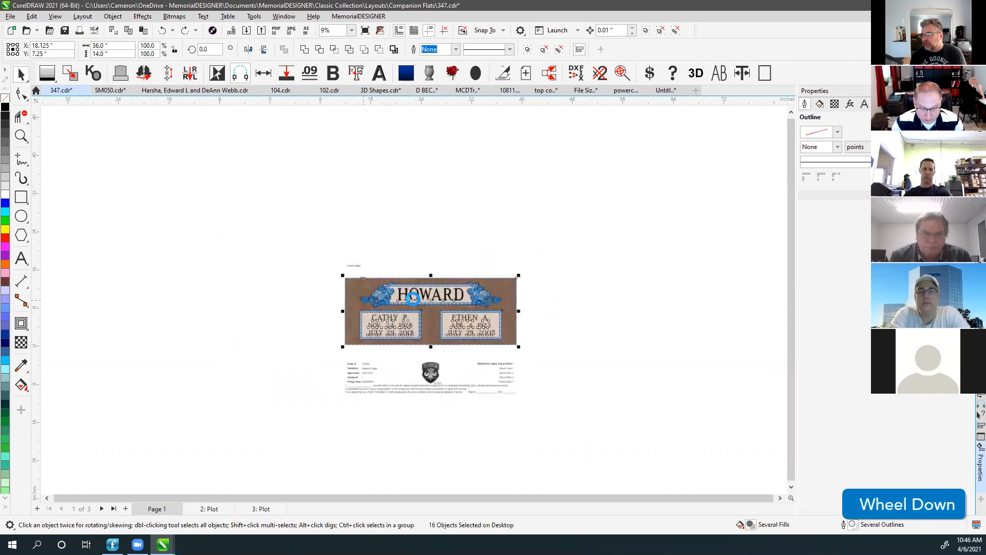
pyautogui.moveTo(400, 299); pyautogui.dragTo(563, 314)
pyautogui.rightClick(564, 316)
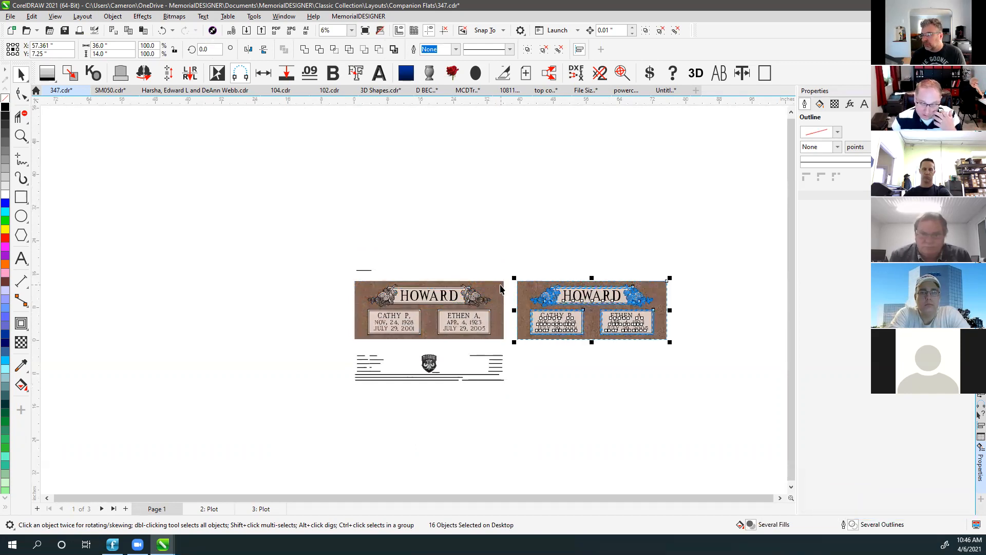
pyautogui.scroll(3, 514, 301)
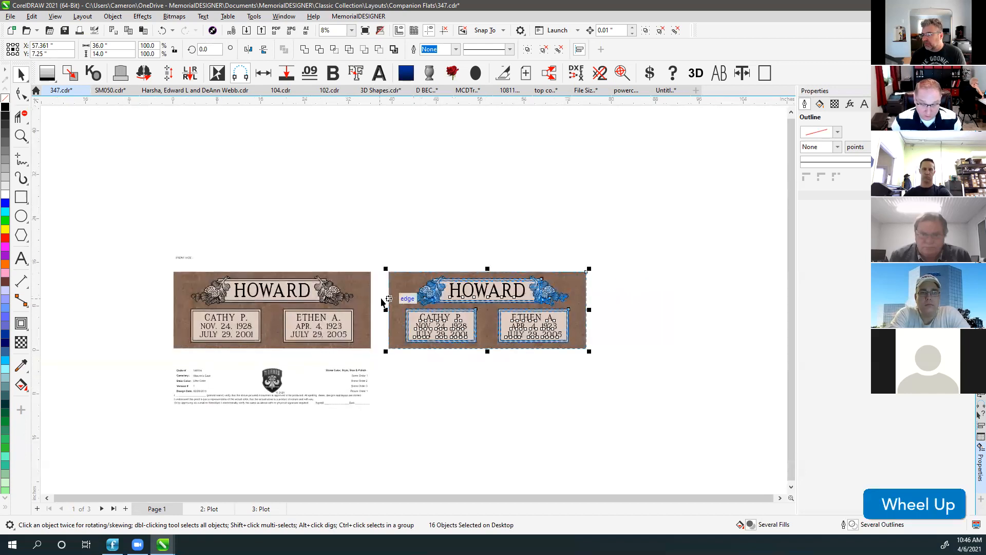
pyautogui.scroll(2, 413, 299)
pyautogui.click(454, 254)
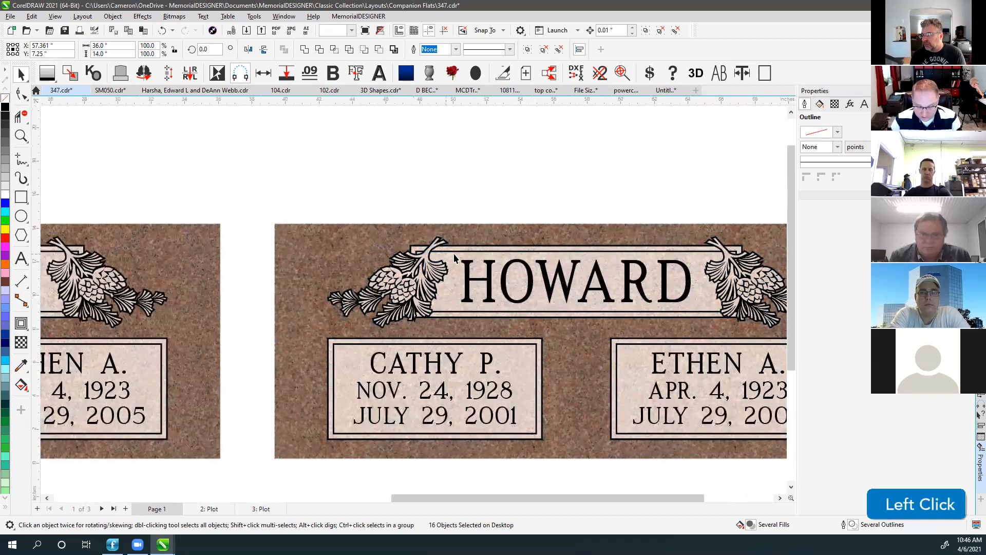
pyautogui.press('Delete')
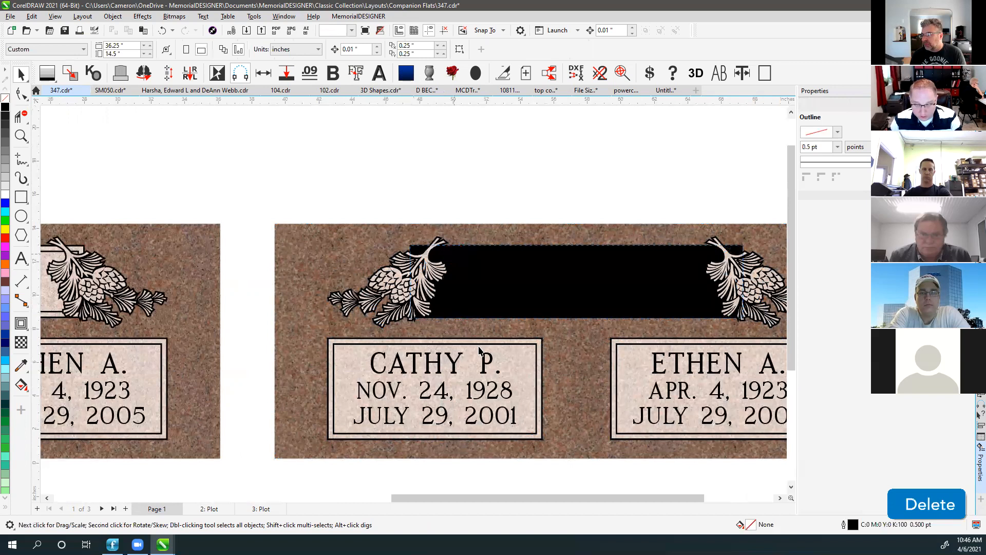
pyautogui.click(517, 348)
pyautogui.press('Delete')
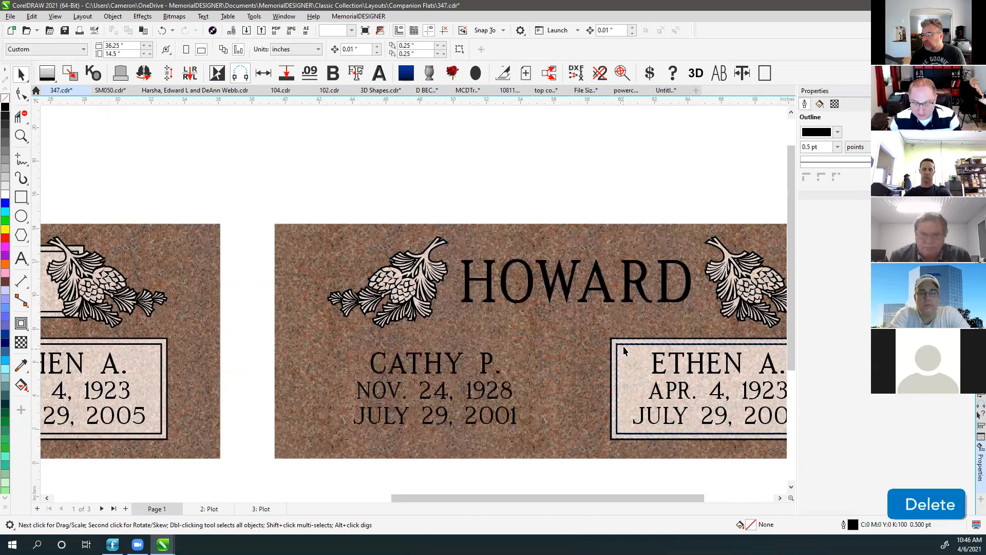
pyautogui.click(624, 347)
pyautogui.press('Delete')
pyautogui.click(624, 347)
pyautogui.press('Delete')
# Select the names, dates and HOWARD lettering, then fit all objects in view.
pyautogui.moveTo(257, 335); pyautogui.dragTo(761, 456)
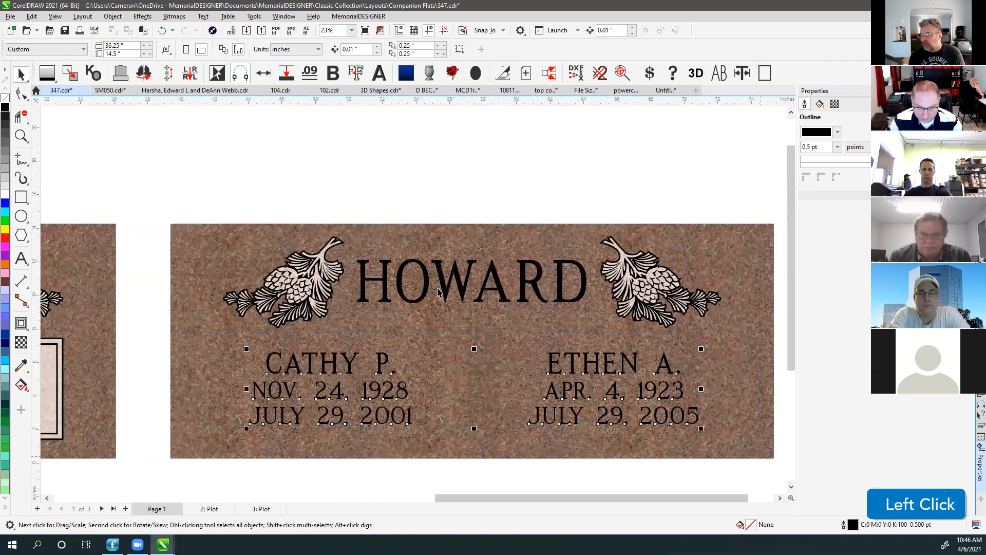
pyautogui.keyDown('shift'); pyautogui.click(404, 288); pyautogui.keyUp('shift')
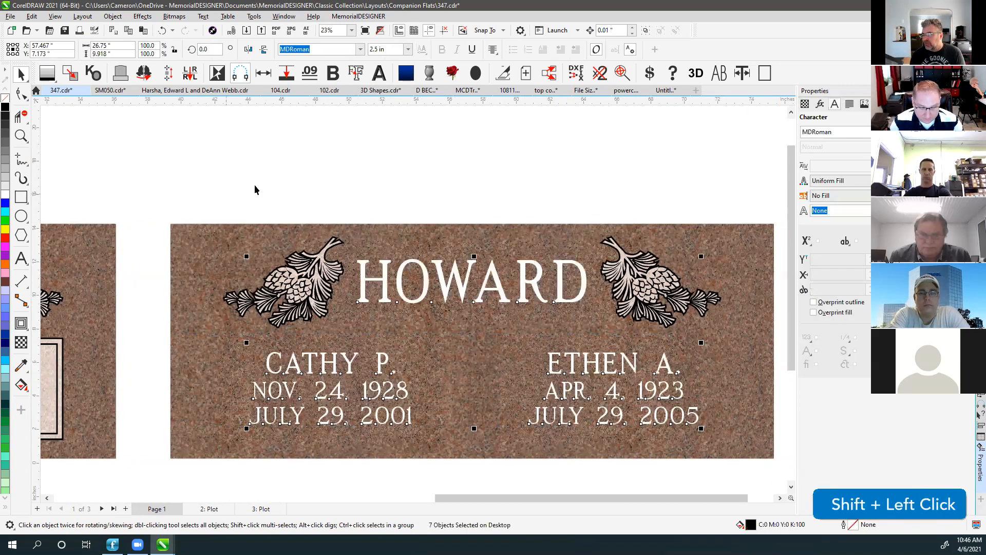
pyautogui.click(283, 172)
pyautogui.press('F4')
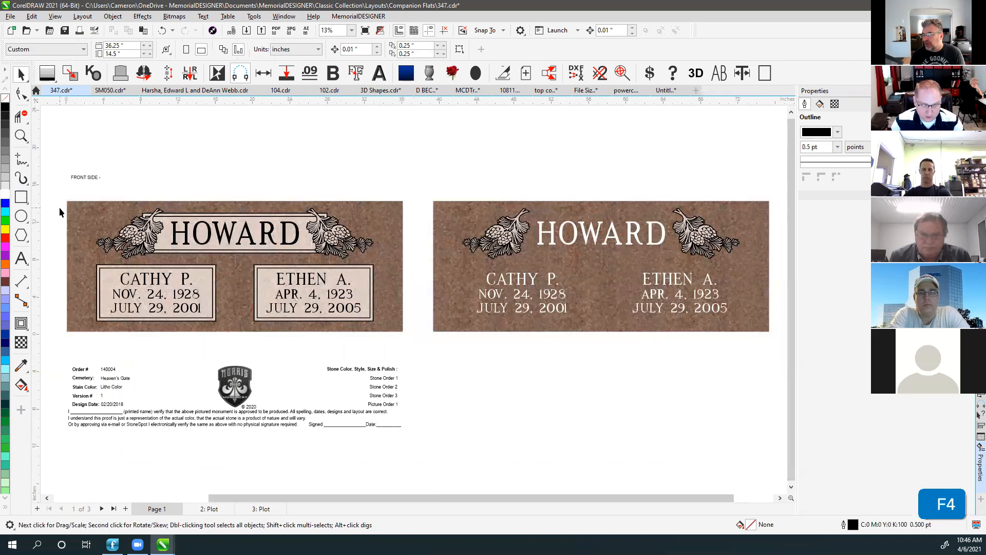
# Delete the order details and FRONT SIDE label, then move the paneled tablet to a new dated page.
pyautogui.click(87, 180)
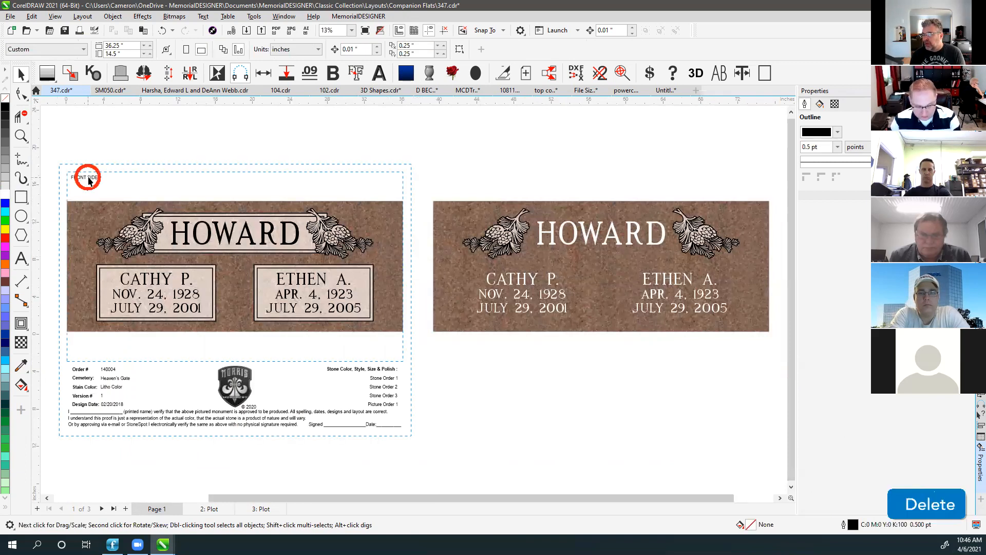
pyautogui.press('Delete')
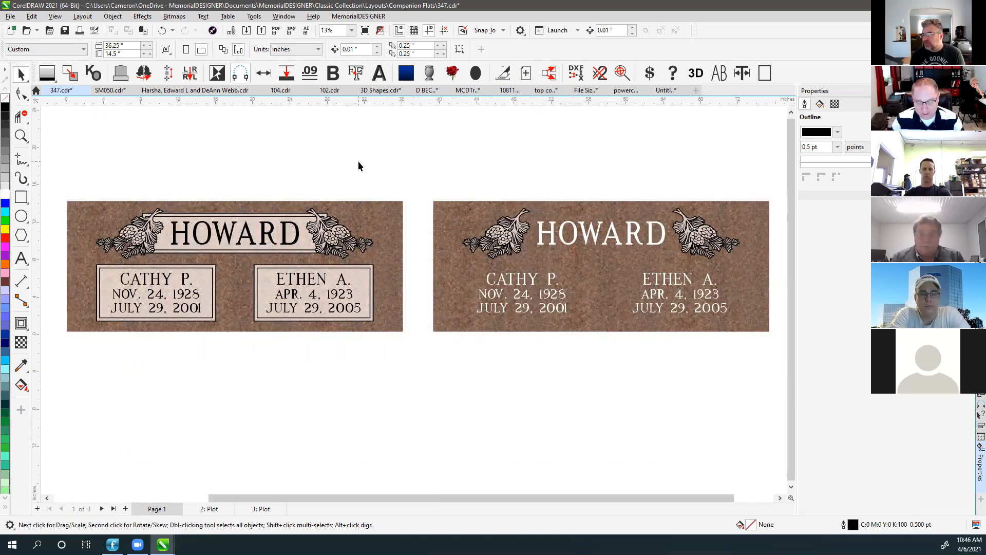
pyautogui.moveTo(54, 183); pyautogui.dragTo(424, 356)
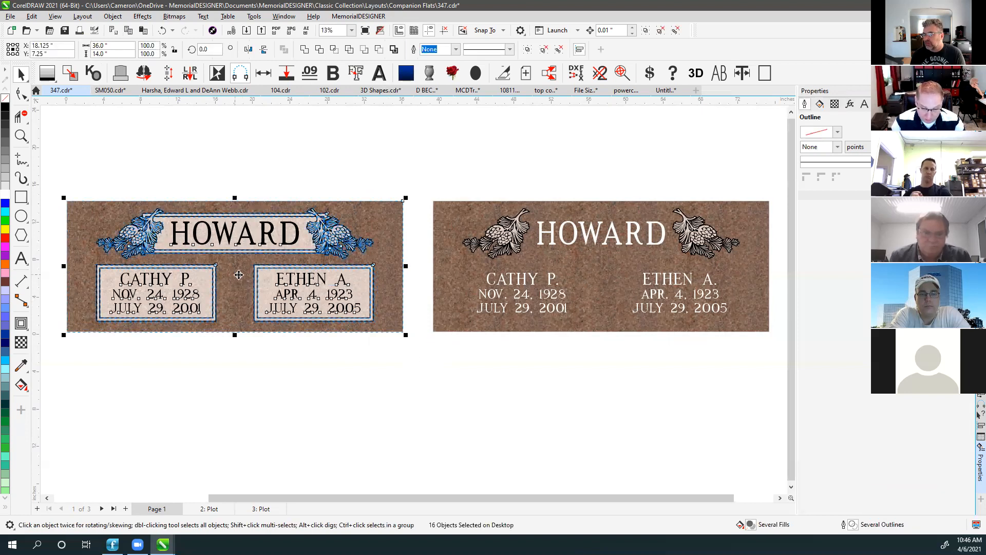
pyautogui.click(526, 73)
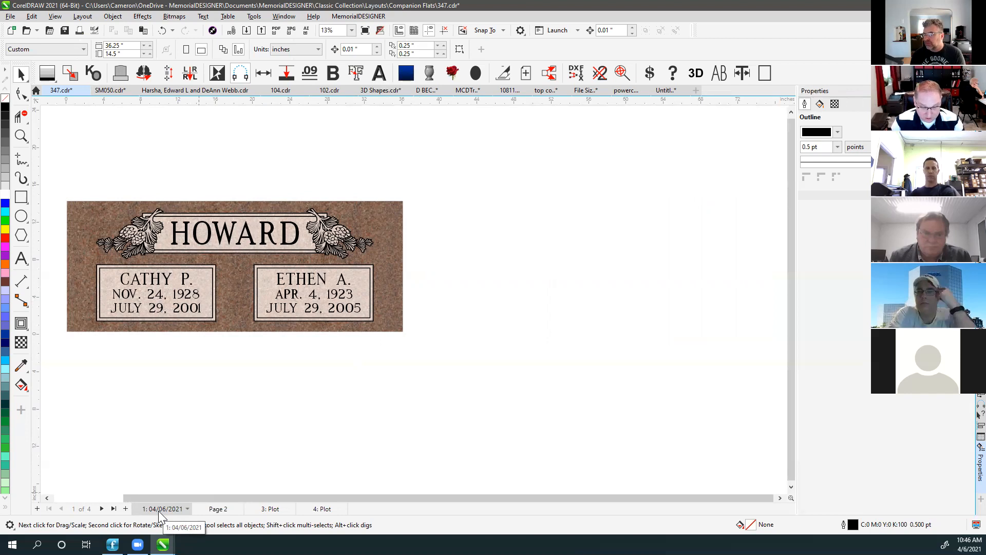
pyautogui.click(199, 260)
pyautogui.click(167, 236)
pyautogui.press('Delete')
pyautogui.click(168, 241)
pyautogui.press('Delete')
pyautogui.click(174, 268)
pyautogui.press('Delete')
pyautogui.click(175, 270)
pyautogui.press('Delete')
pyautogui.click(265, 278)
pyautogui.press('Delete')
pyautogui.click(261, 276)
pyautogui.press('Delete')
# Make the HOWARD, names and dates lettering white.
pyautogui.moveTo(59, 260); pyautogui.dragTo(378, 370)
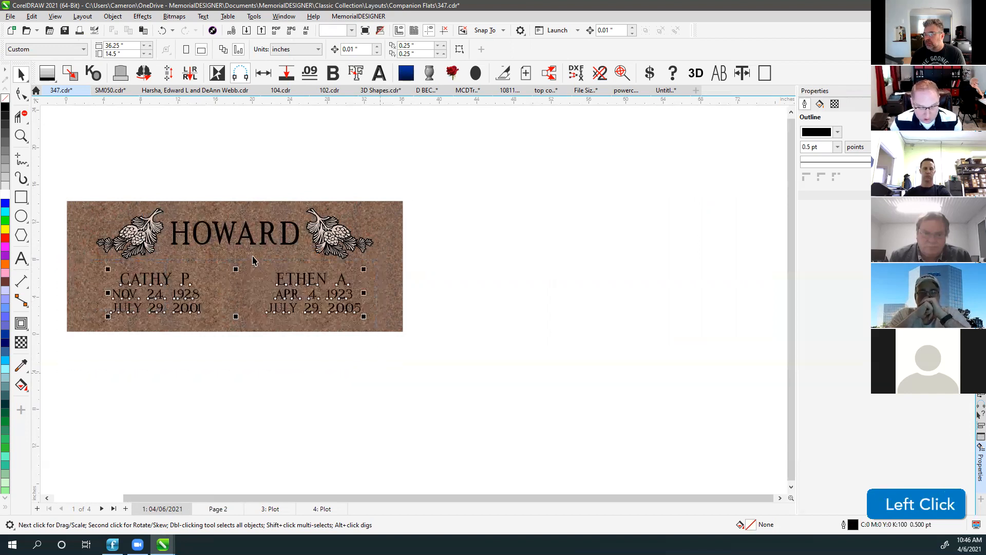
pyautogui.keyDown('shift'); pyautogui.click(206, 223); pyautogui.keyUp('shift')
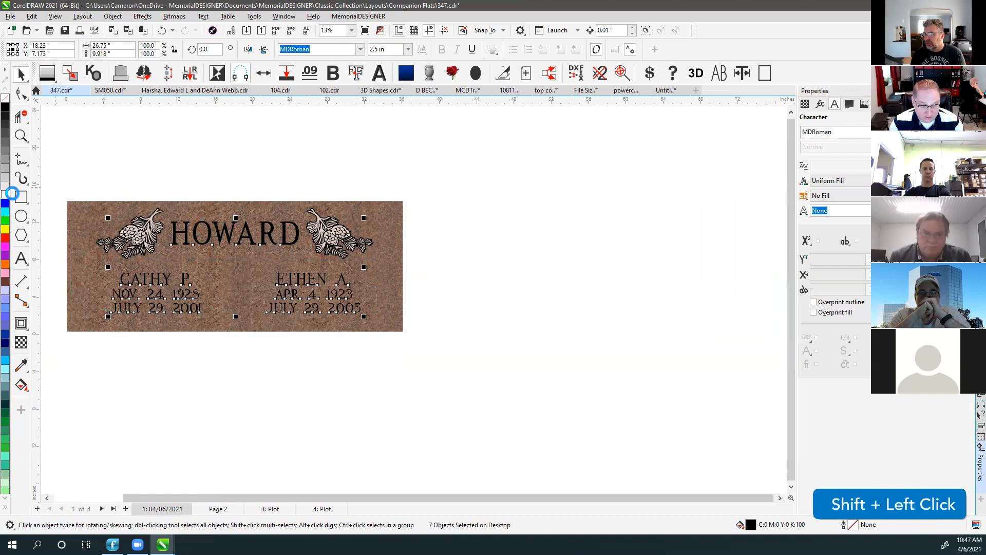
pyautogui.click(4, 194)
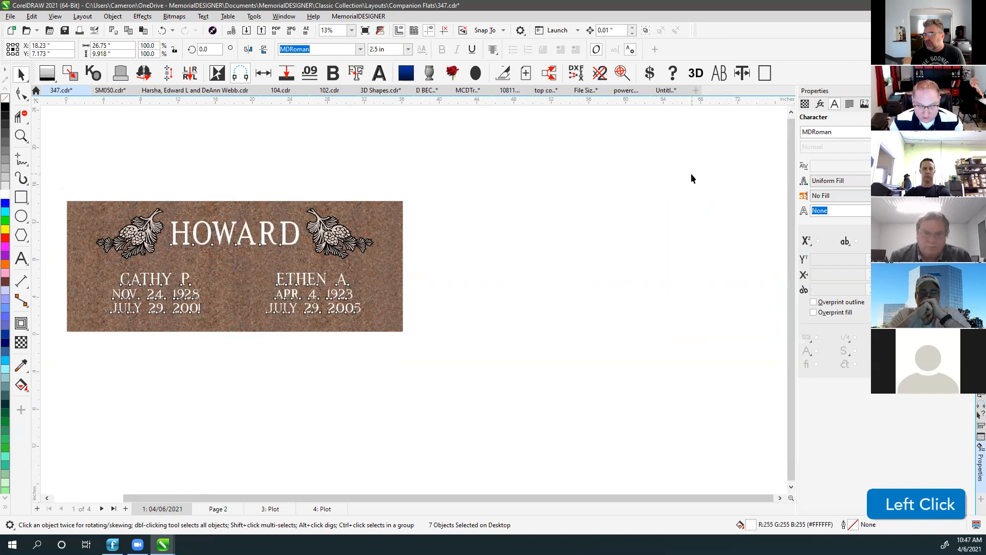
pyautogui.click(757, 160)
# Apply grey granite from the Fills docker, keep the lettering white, and show Page 2.
pyautogui.click(982, 384)
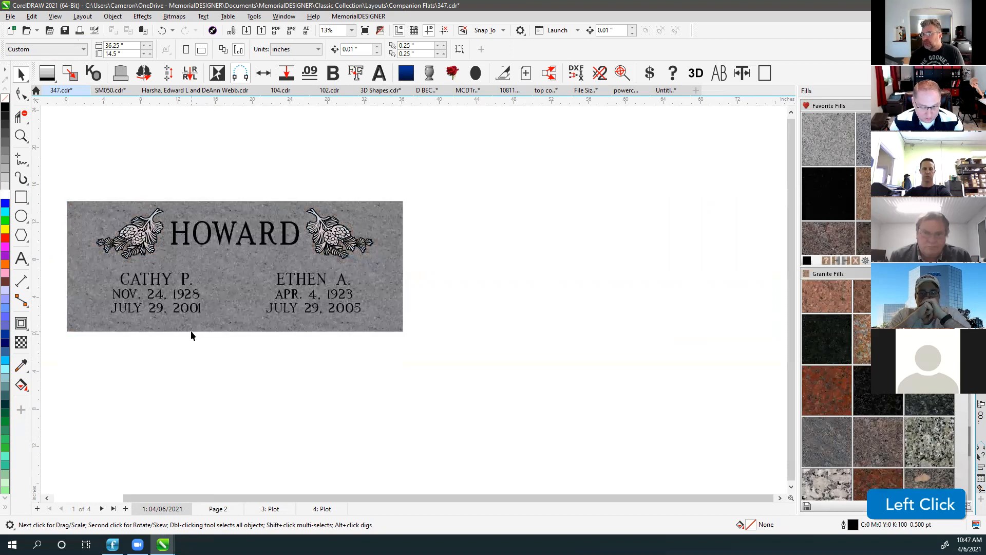
pyautogui.moveTo(49, 264); pyautogui.dragTo(379, 347)
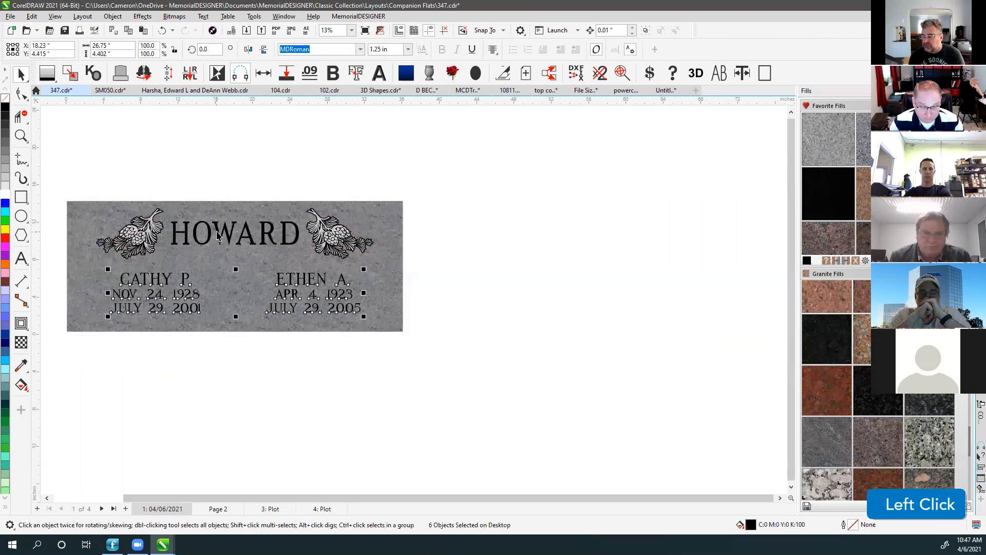
pyautogui.keyDown('shift'); pyautogui.click(220, 233); pyautogui.keyUp('shift')
pyautogui.click(5, 194)
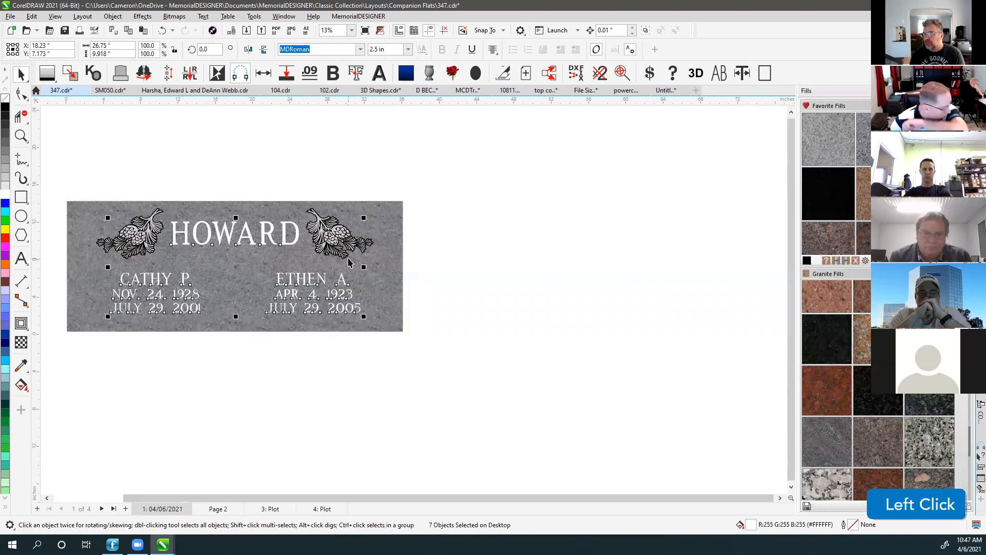
pyautogui.click(856, 261)
pyautogui.click(482, 300)
pyautogui.click(261, 416)
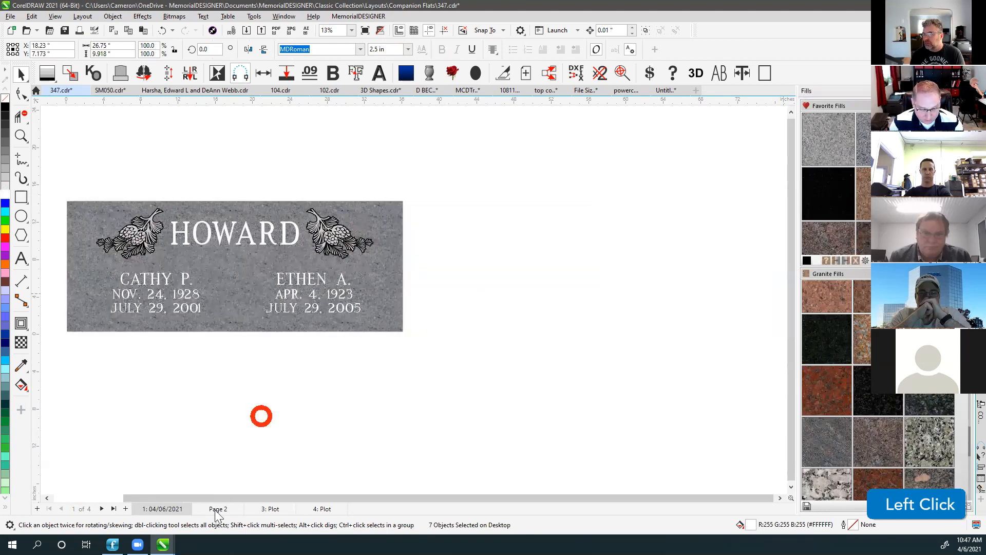
pyautogui.click(216, 510)
# Review the Plot, Page 2 and 04/06/2021 pages, then start a new blank document, Untitled-2.
pyautogui.scroll(-1, 411, 360)
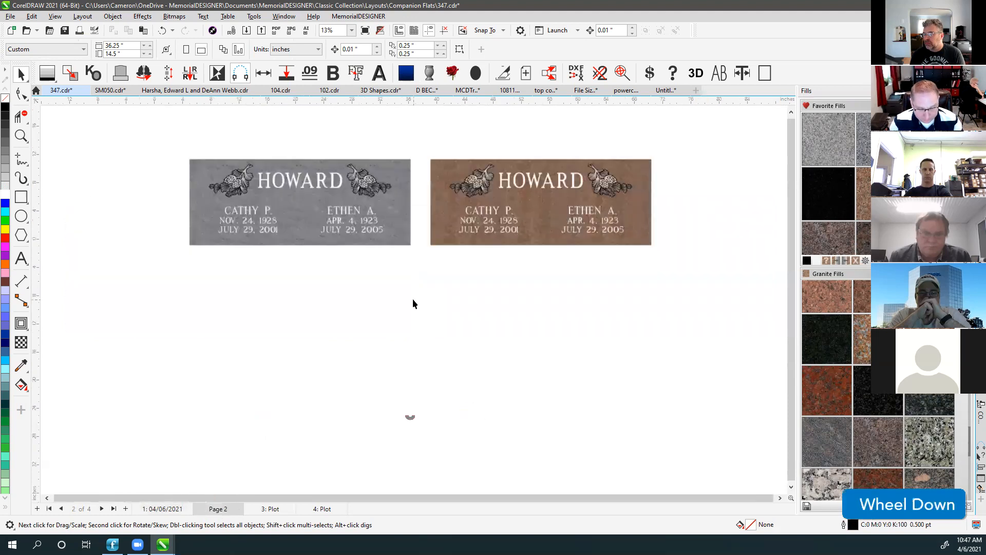
pyautogui.press('F4')
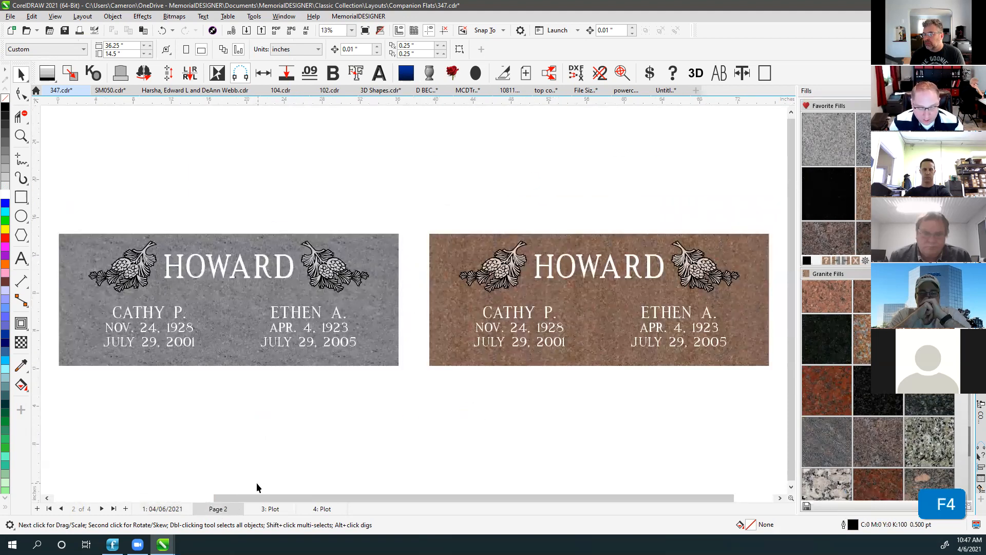
pyautogui.click(267, 509)
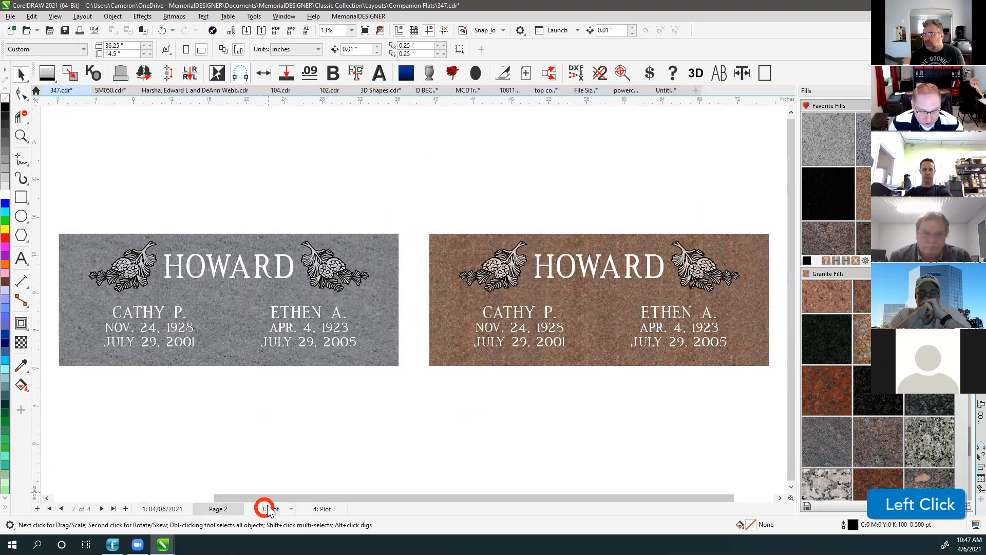
pyautogui.click(218, 510)
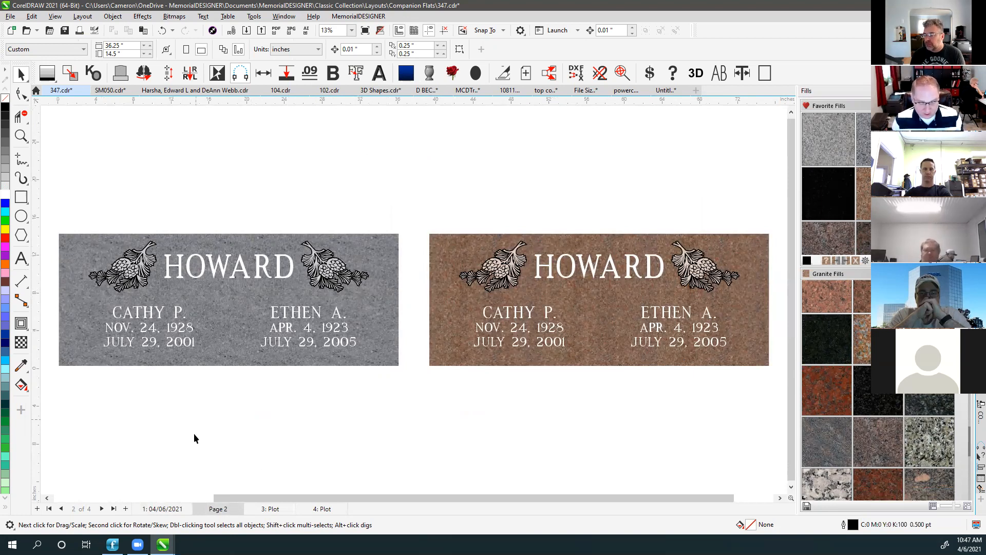
pyautogui.click(165, 507)
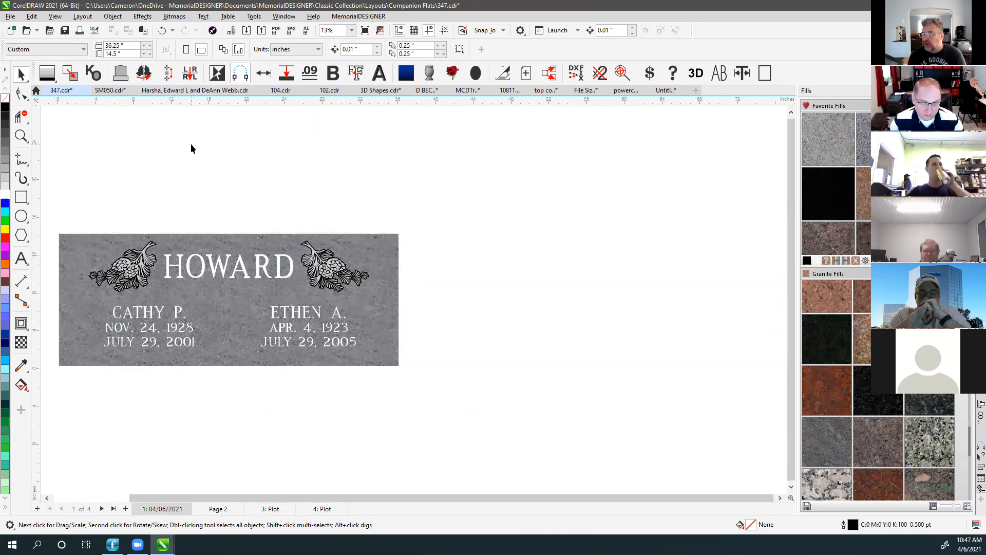
pyautogui.rightClick(224, 362)
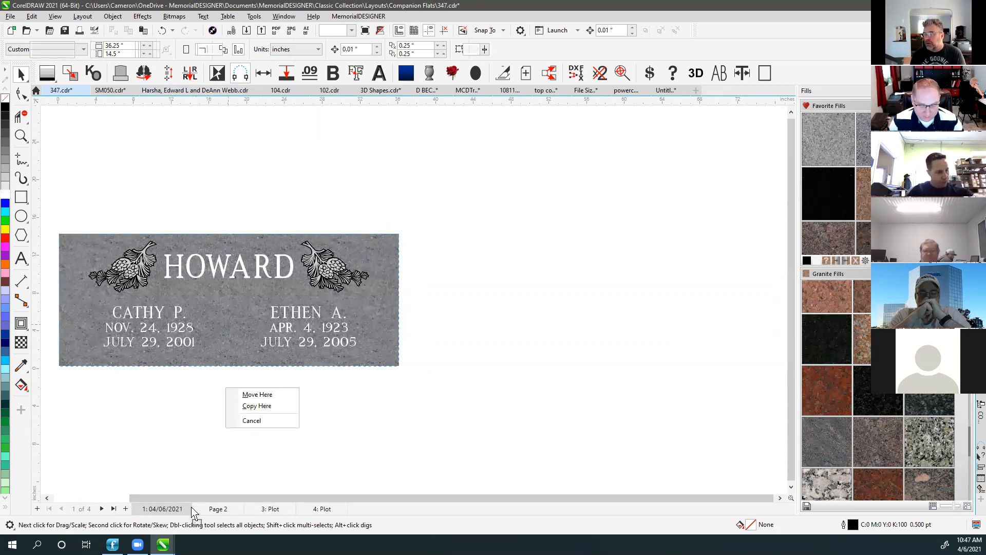
pyautogui.click(205, 450)
pyautogui.press('Escape')
pyautogui.click(276, 161)
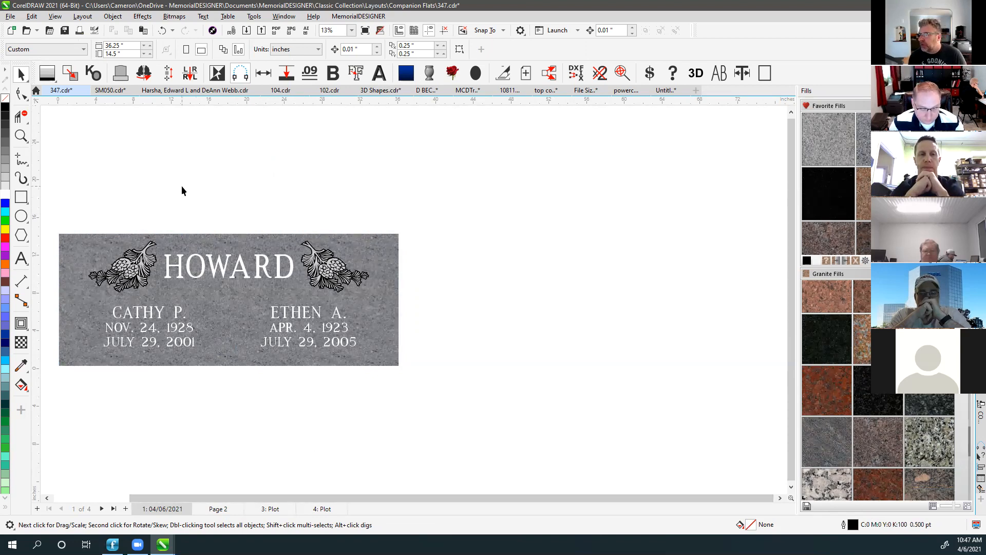
pyautogui.click(696, 90)
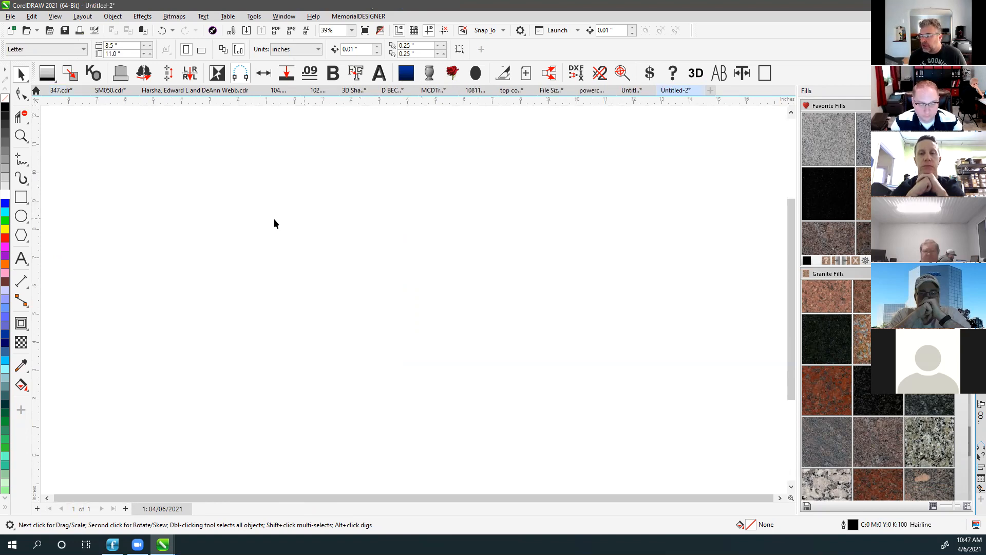
# Draw a red rectangle on the left of the page and copy it onto a new dated page.
pyautogui.click(20, 199)
pyautogui.moveTo(249, 327); pyautogui.dragTo(107, 230)
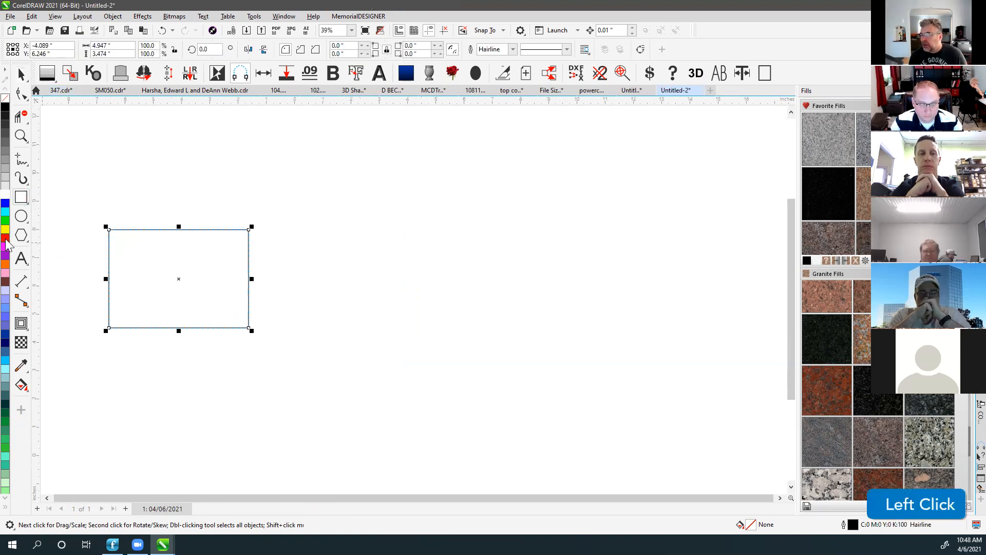
pyautogui.click(5, 237)
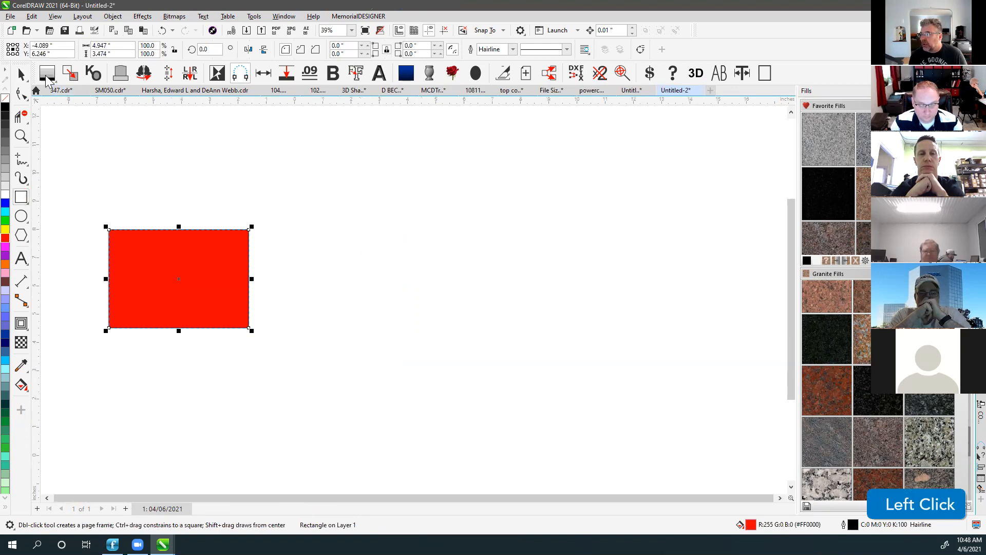
pyautogui.click(21, 74)
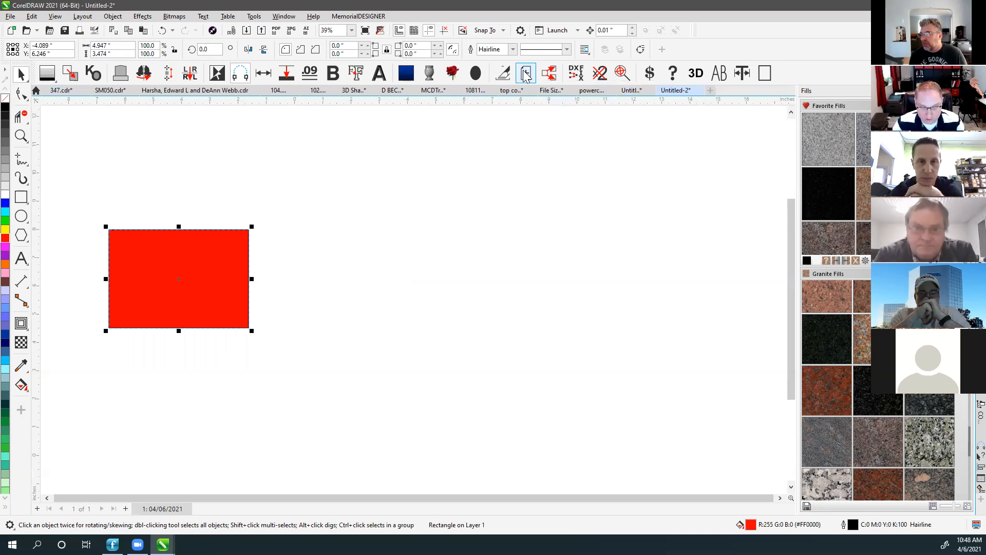
pyautogui.click(423, 216)
# Round the rectangle's corners completely with the Shape tool and fill it green.
pyautogui.click(232, 174)
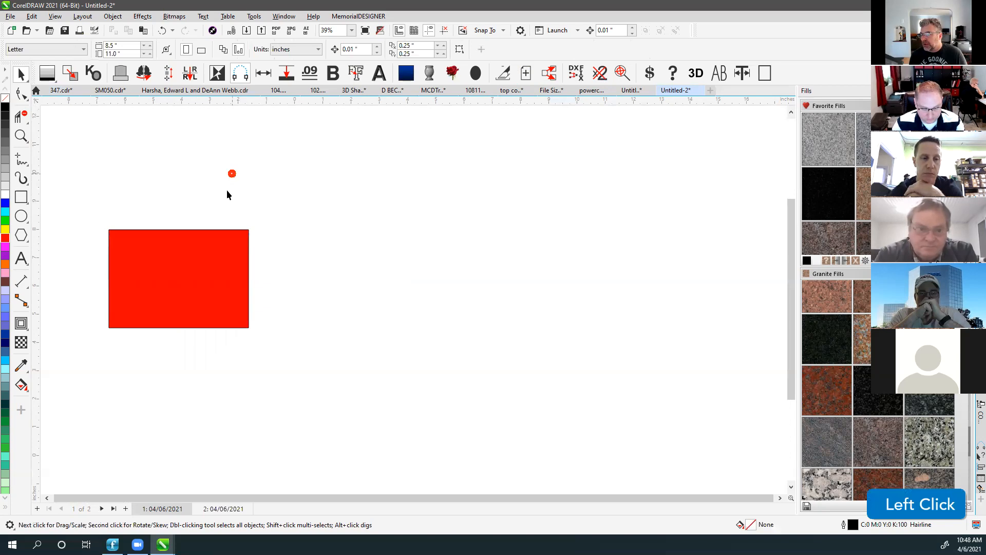
pyautogui.click(190, 296)
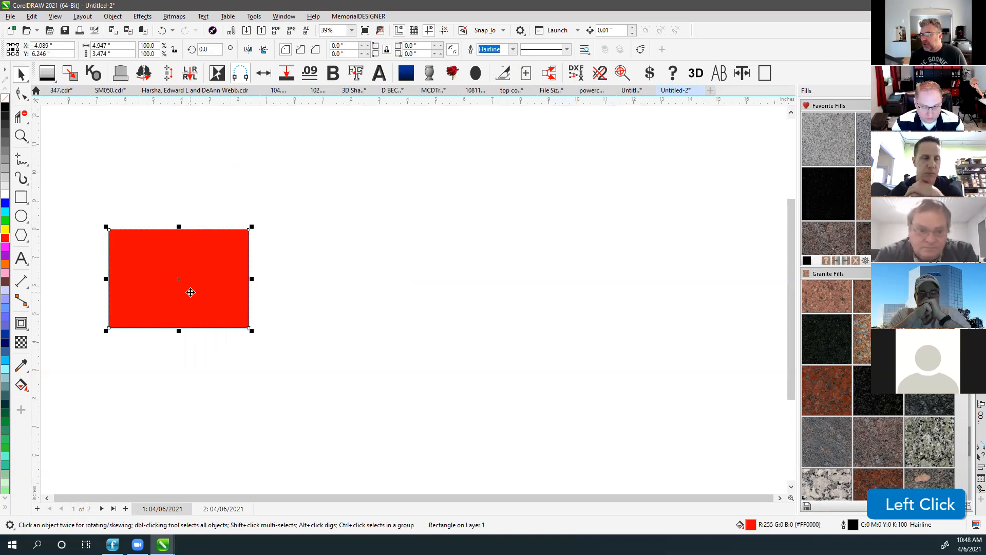
pyautogui.click(20, 93)
pyautogui.moveTo(110, 231); pyautogui.dragTo(270, 314)
pyautogui.click(20, 75)
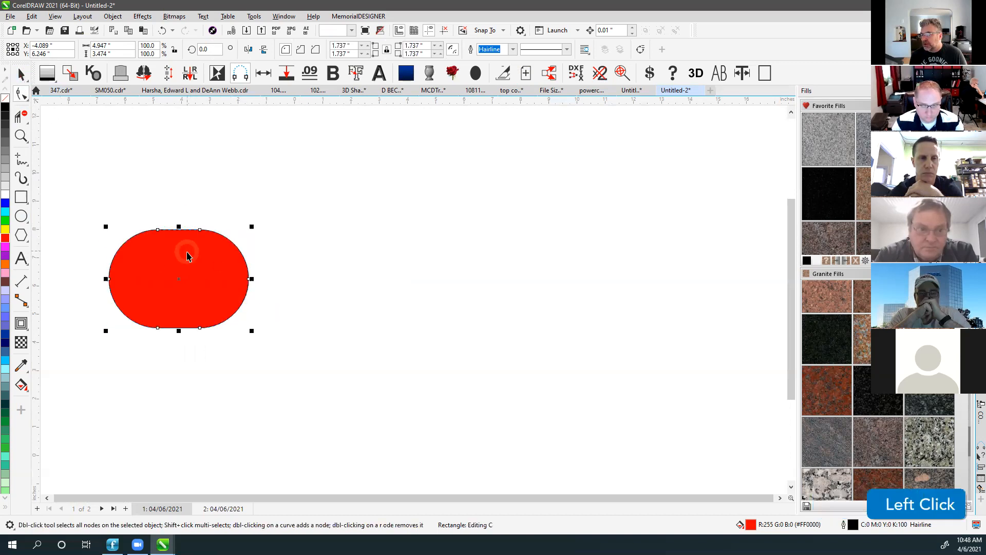
pyautogui.click(365, 250)
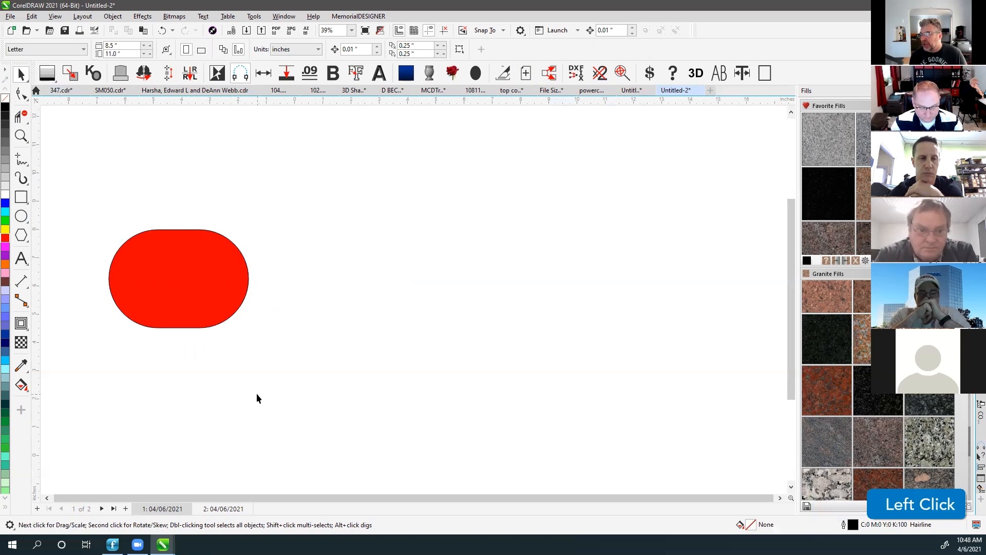
pyautogui.click(208, 289)
pyautogui.click(5, 221)
# Move the green rounded shape right, then back toward the page centre, and go to page 2.
pyautogui.click(237, 214)
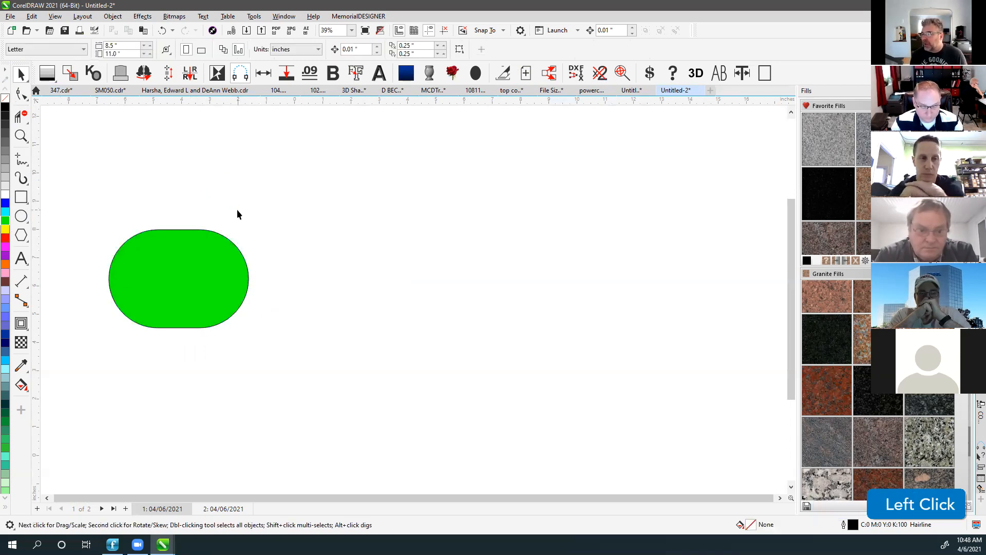
pyautogui.moveTo(206, 269); pyautogui.dragTo(600, 302)
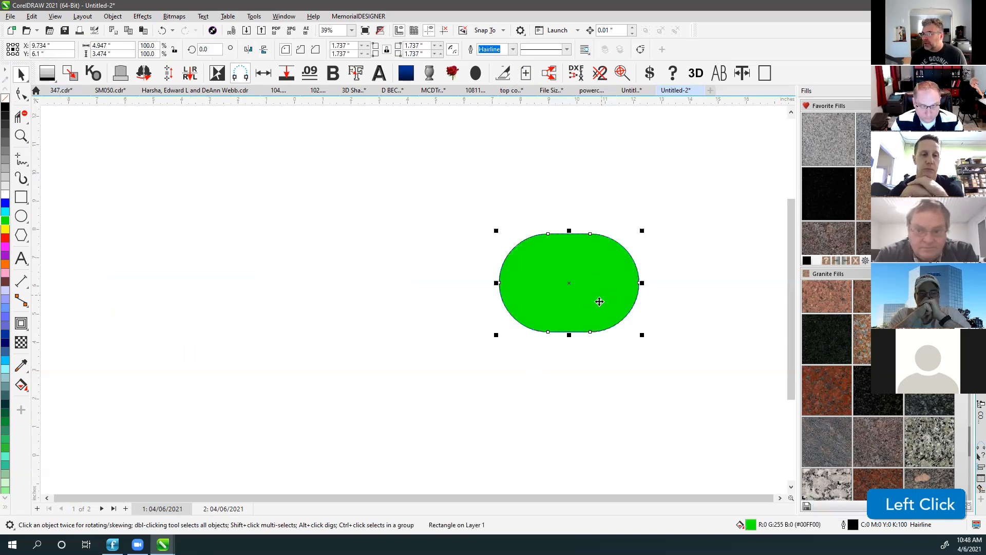
pyautogui.click(422, 431)
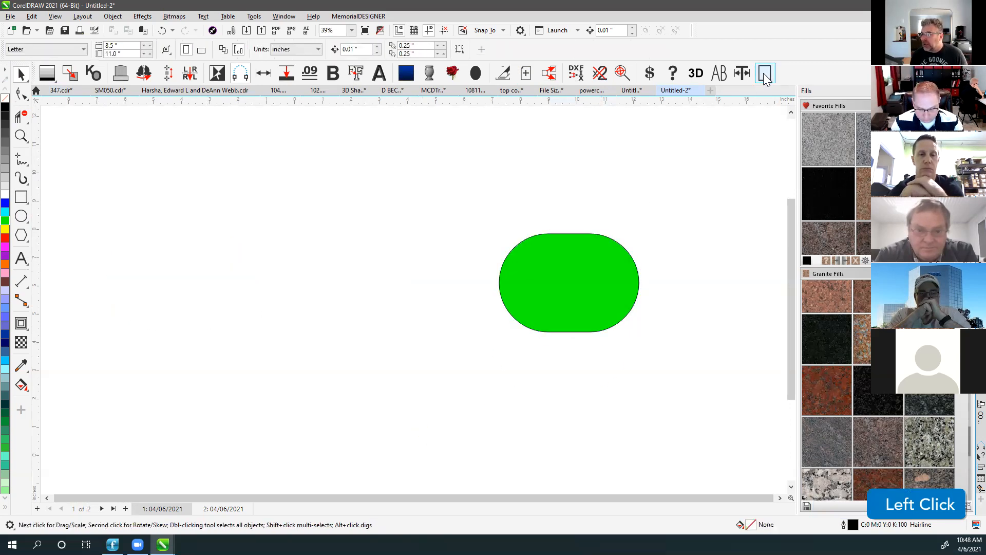
pyautogui.moveTo(560, 286); pyautogui.dragTo(334, 258)
pyautogui.click(566, 303)
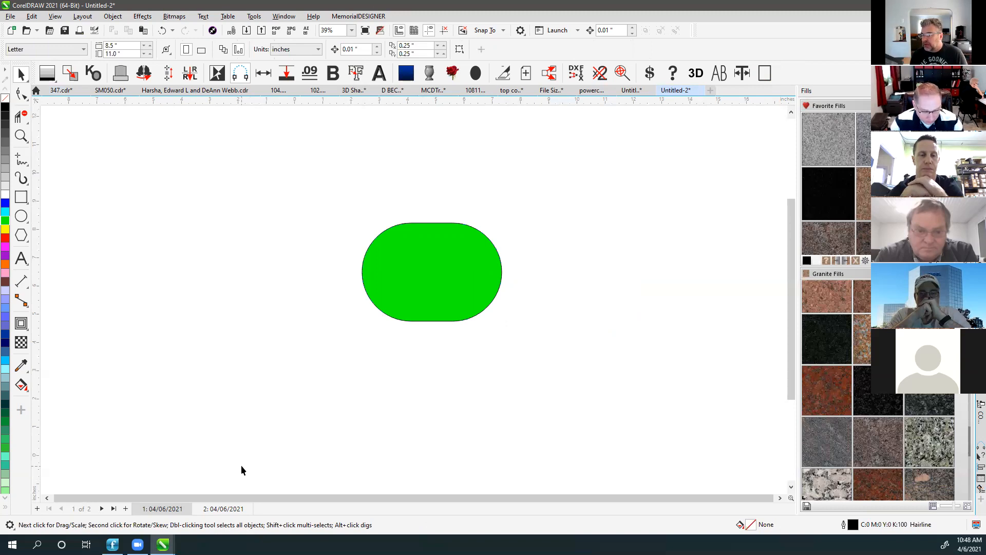
pyautogui.click(215, 510)
# Turn on Multipage View and drag the red rectangle onto page 2.
pyautogui.click(164, 509)
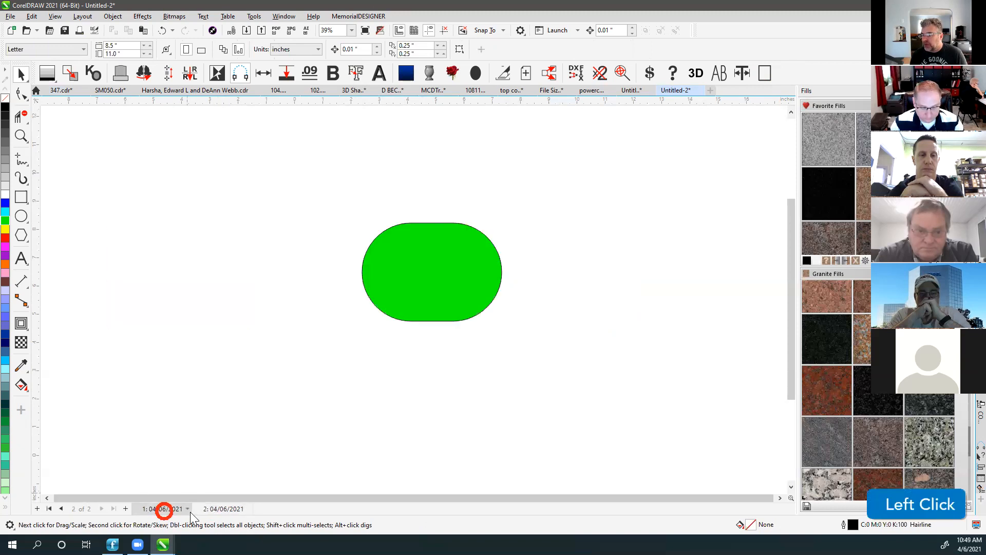
pyautogui.click(219, 509)
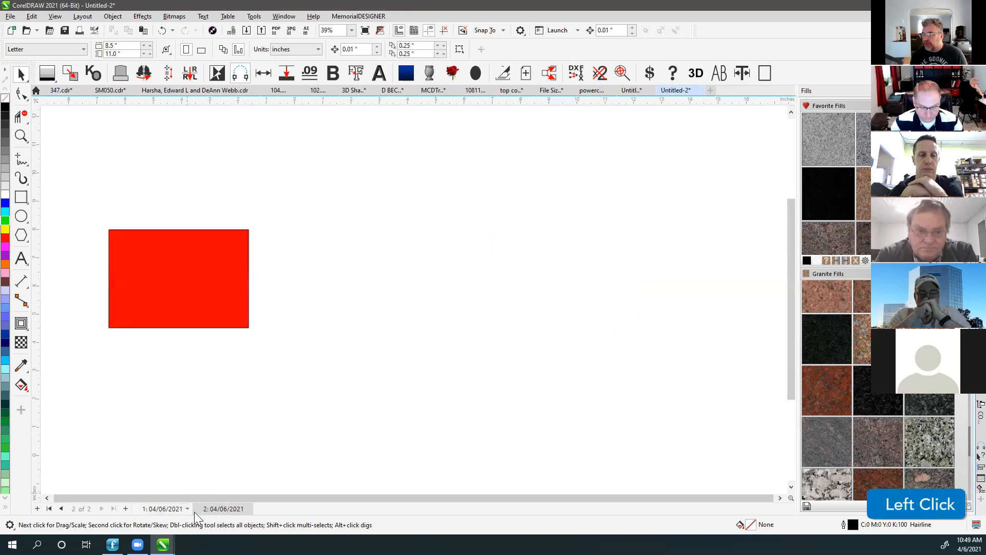
pyautogui.click(165, 509)
pyautogui.click(222, 509)
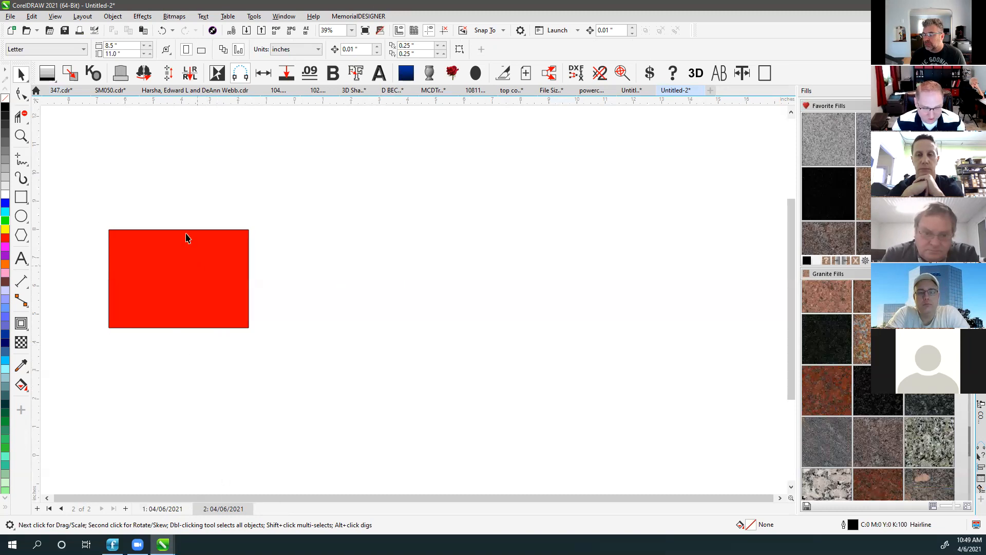
pyautogui.click(55, 16)
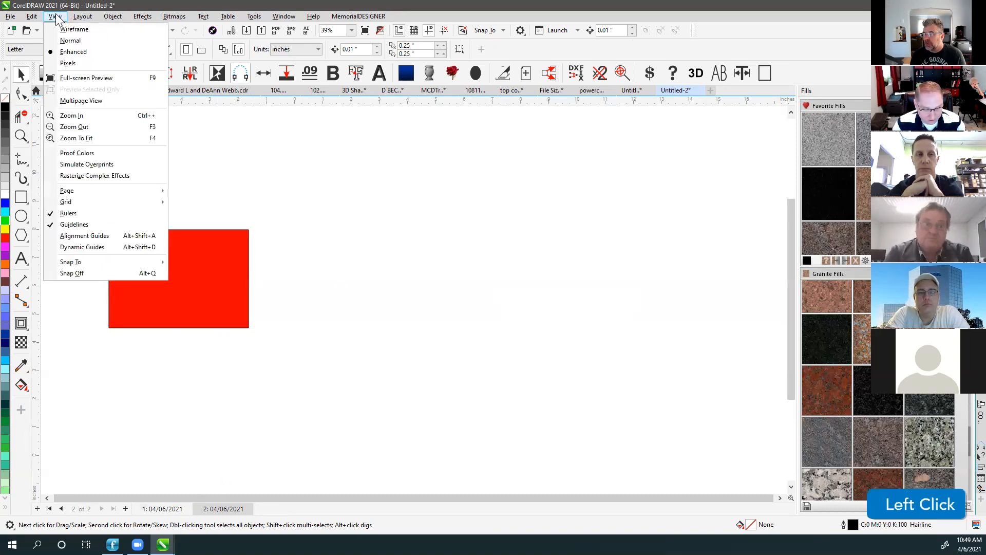
pyautogui.click(92, 100)
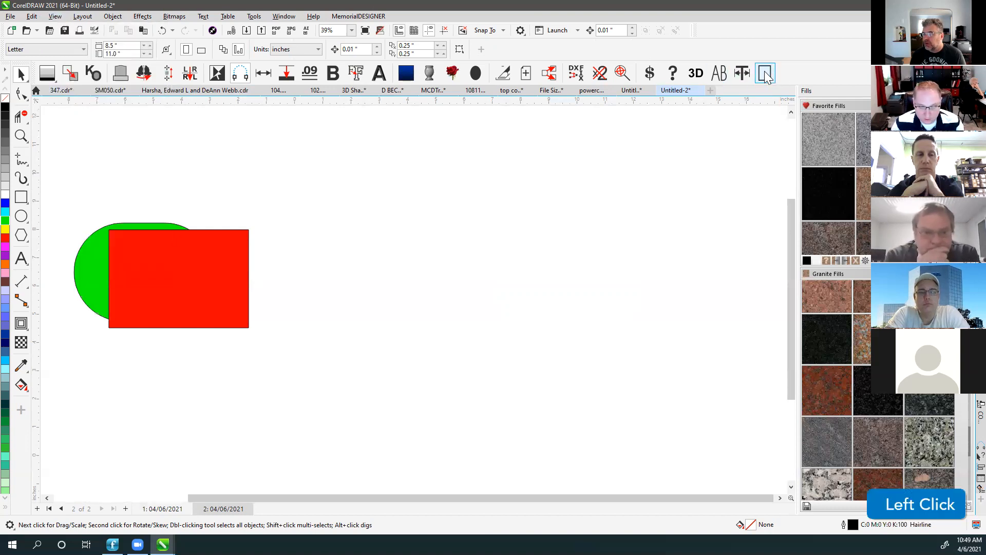
pyautogui.scroll(-3, 414, 324)
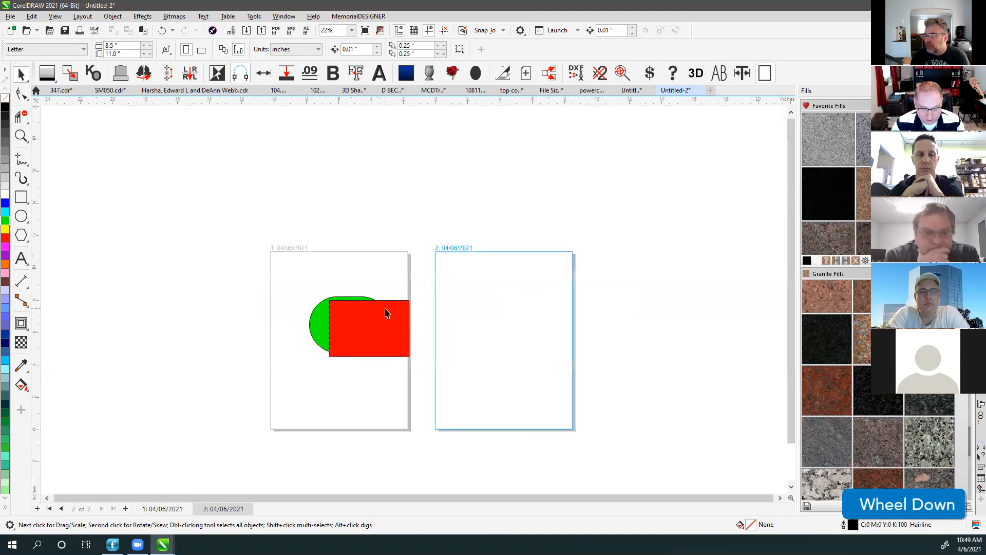
pyautogui.click(372, 328)
pyautogui.moveTo(372, 328); pyautogui.dragTo(501, 327)
# Make page 2 active and toggle Multipage View off, on again, then back off.
pyautogui.click(357, 327)
pyautogui.click(399, 232)
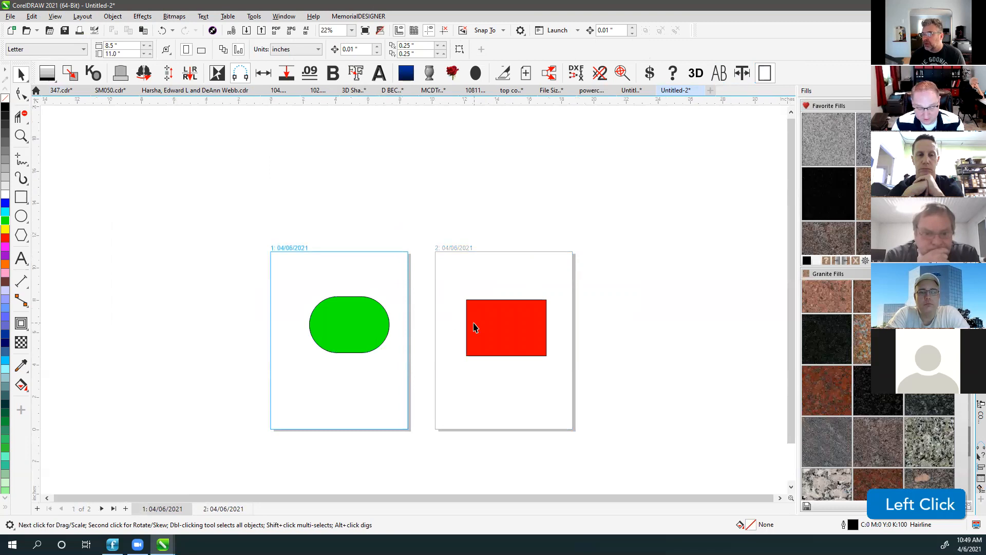
pyautogui.click(222, 508)
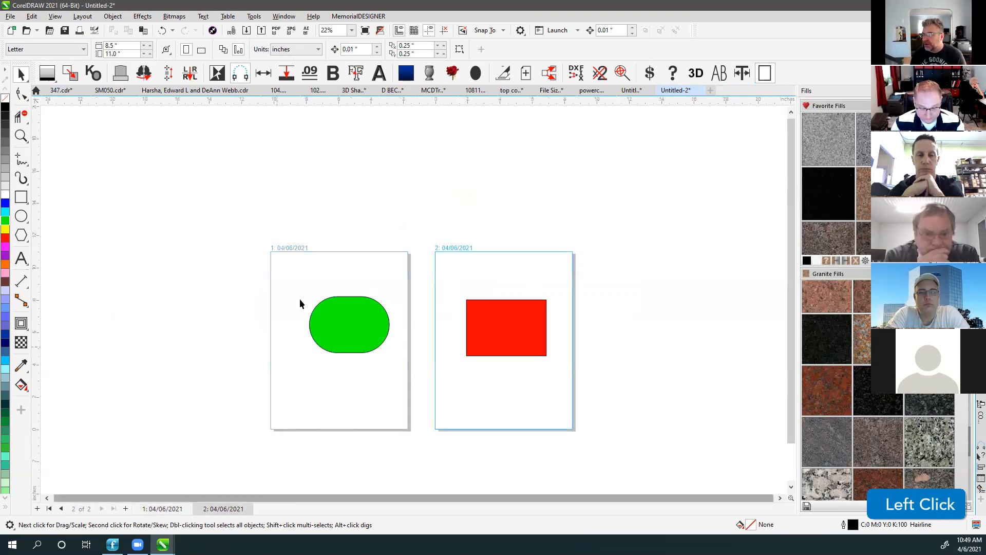
pyautogui.click(56, 16)
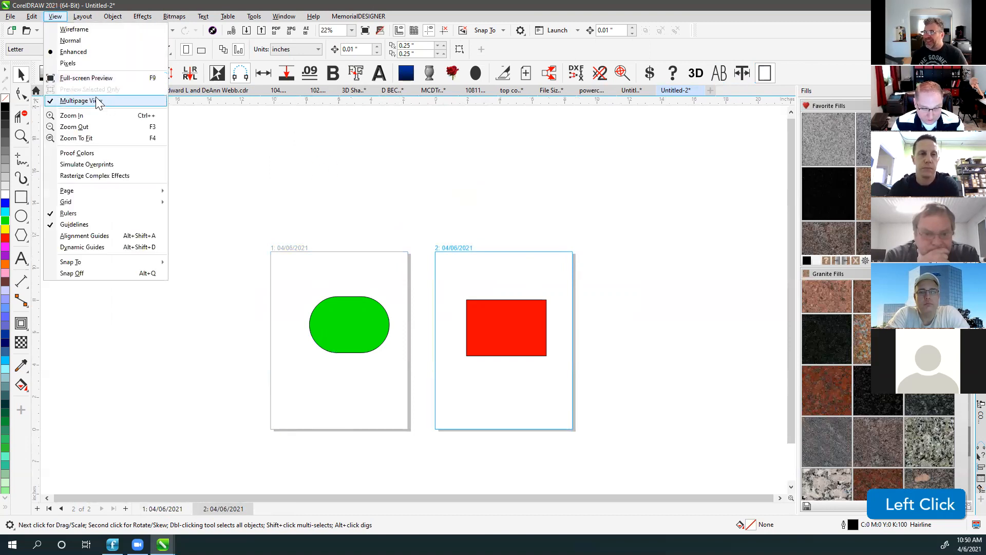
pyautogui.click(82, 99)
pyautogui.click(31, 16)
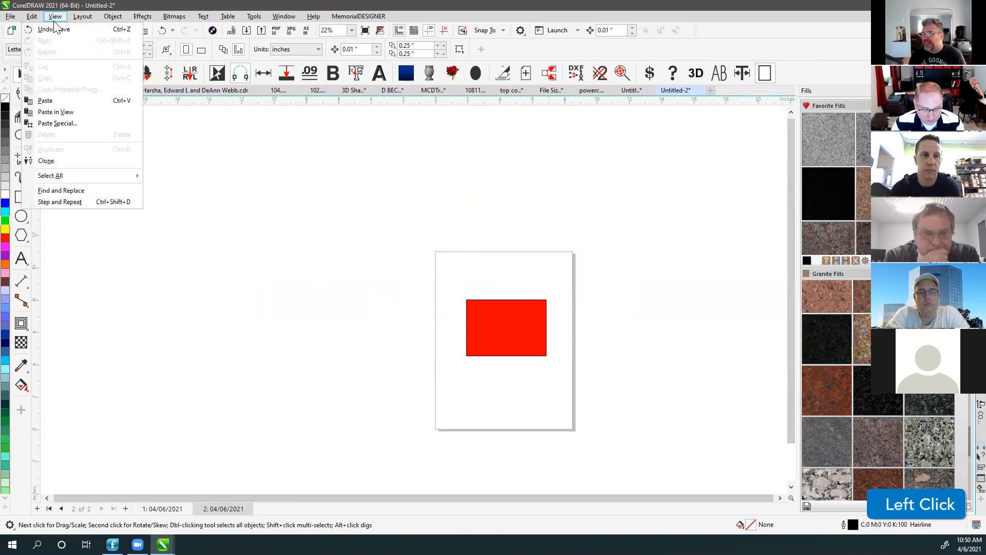
pyautogui.moveTo(55, 16)
pyautogui.click(73, 63)
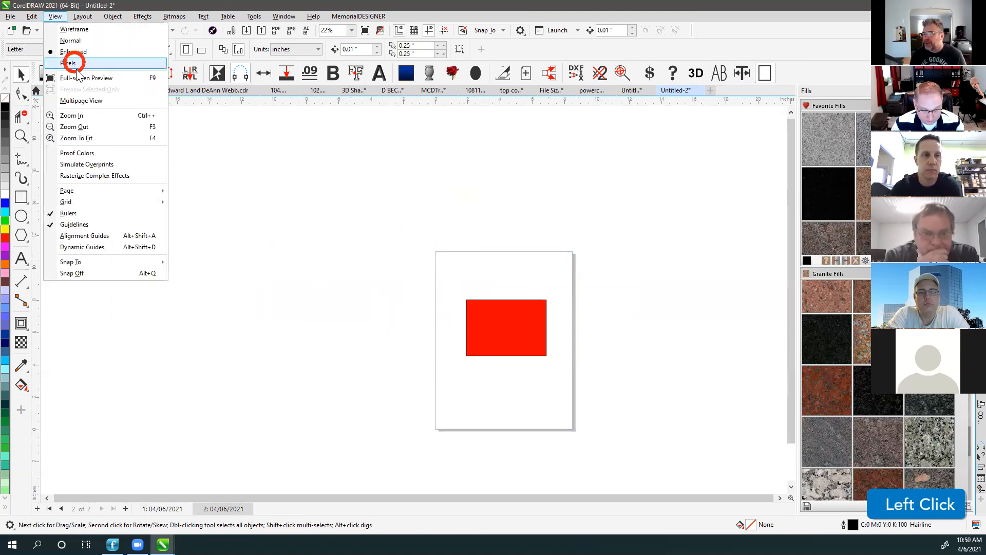
pyautogui.click(82, 100)
pyautogui.click(304, 248)
pyautogui.click(466, 252)
pyautogui.click(55, 16)
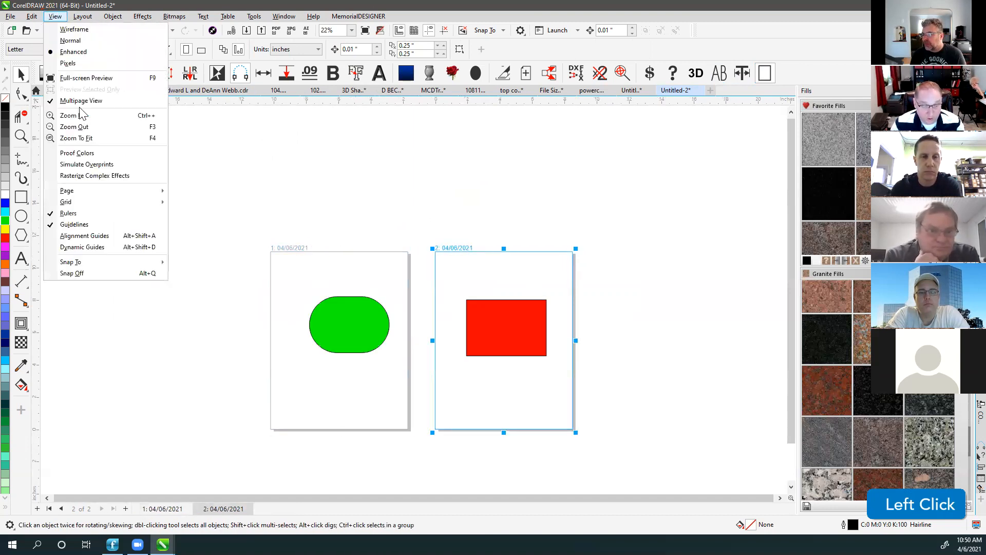
pyautogui.click(78, 101)
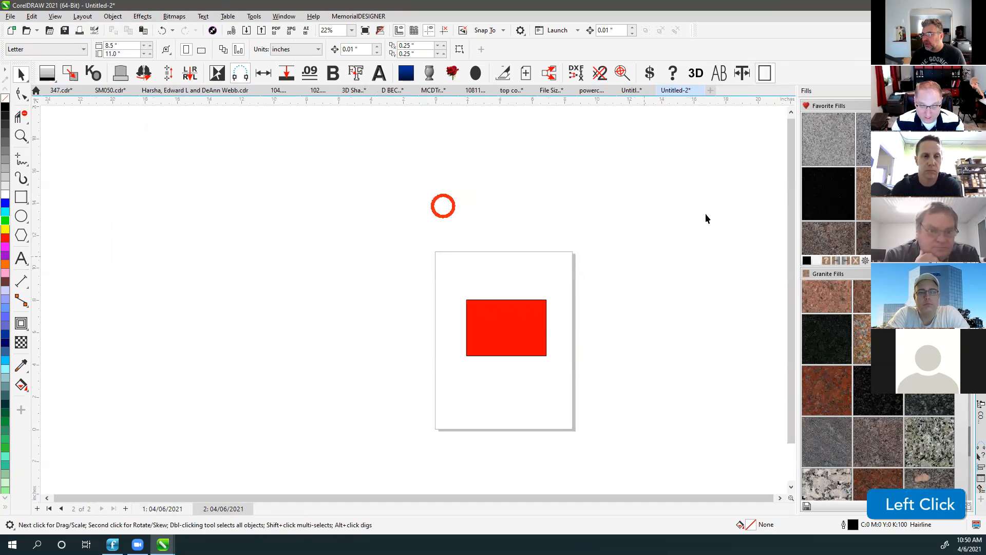
# Hide the page border and fit the view to page 2's red rectangle with F4.
pyautogui.click(769, 74)
pyautogui.click(465, 214)
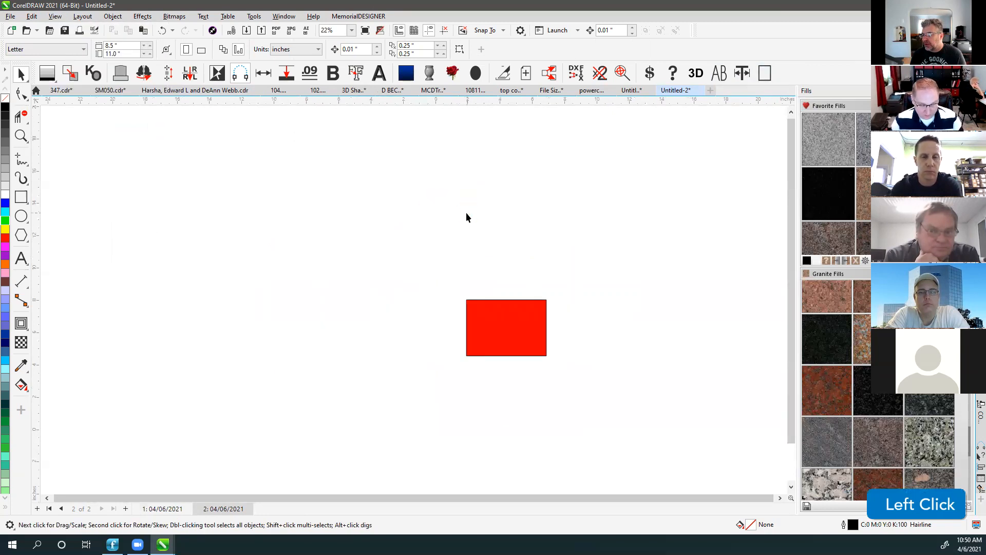
pyautogui.press('F4')
pyautogui.scroll(-2, 414, 303)
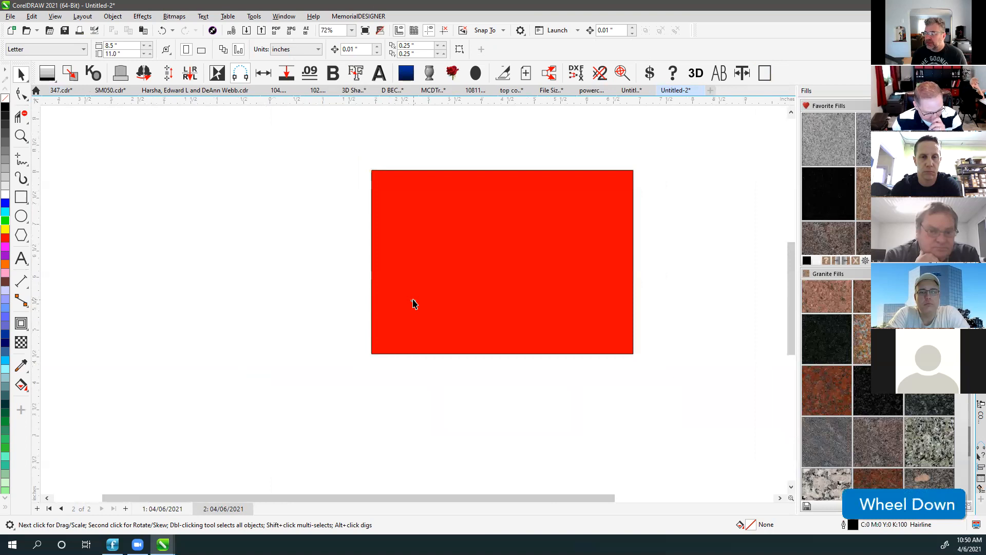
pyautogui.scroll(-3, 414, 304)
# Return to page 1 of Untitled-2, then start a third blank Letter document, Untitled-3.
pyautogui.click(163, 508)
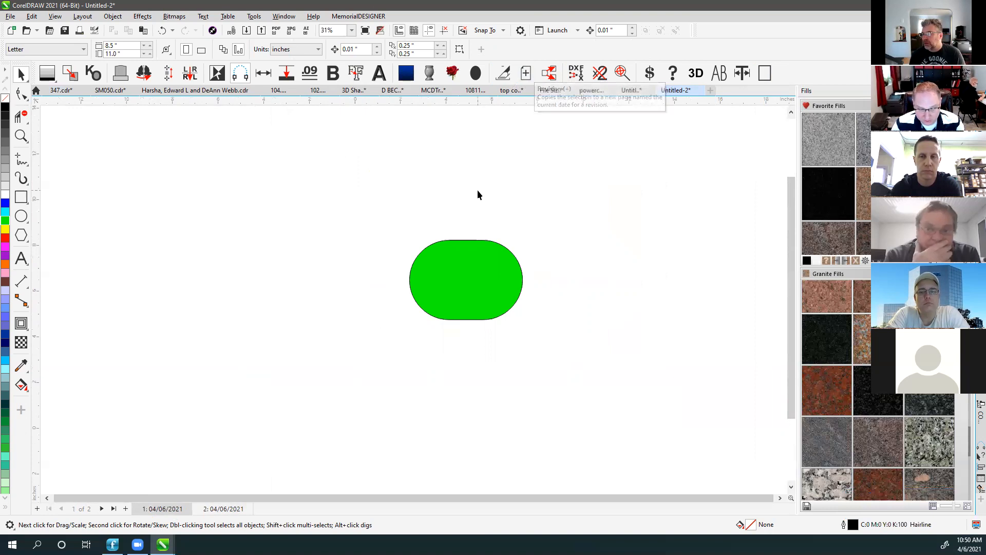
pyautogui.click(371, 380)
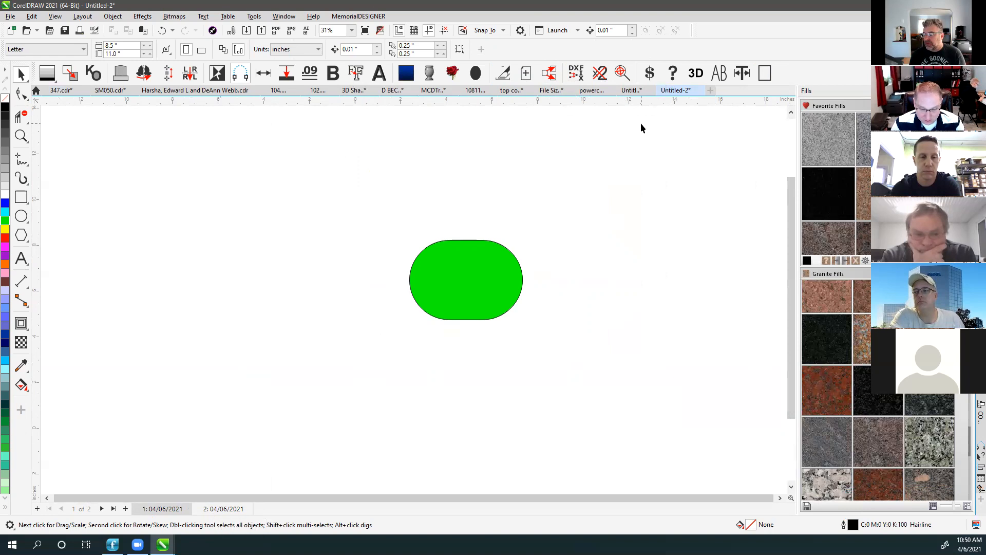
pyautogui.click(710, 90)
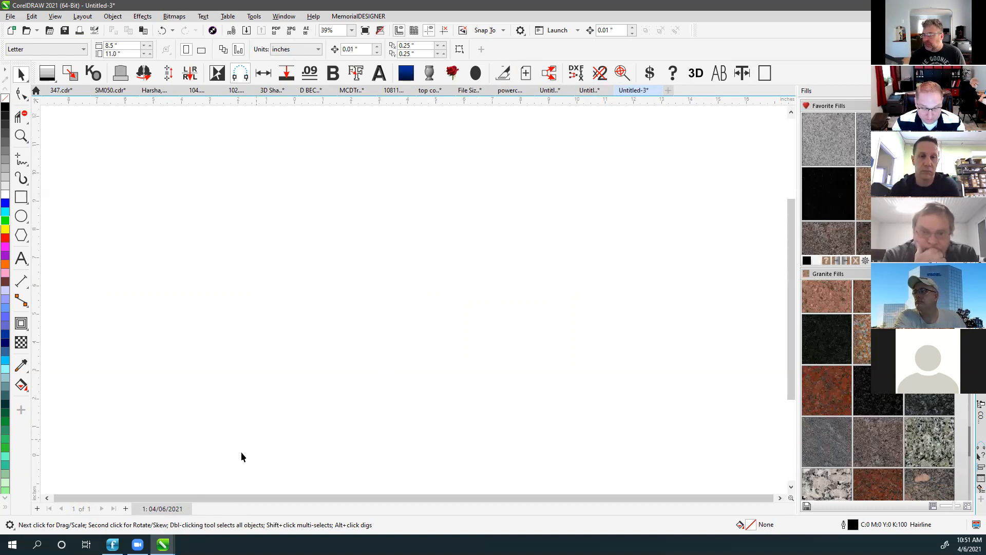
# Rename the first page from 04/06/2021 to 03/06/2021.
pyautogui.rightClick(159, 508)
pyautogui.click(191, 448)
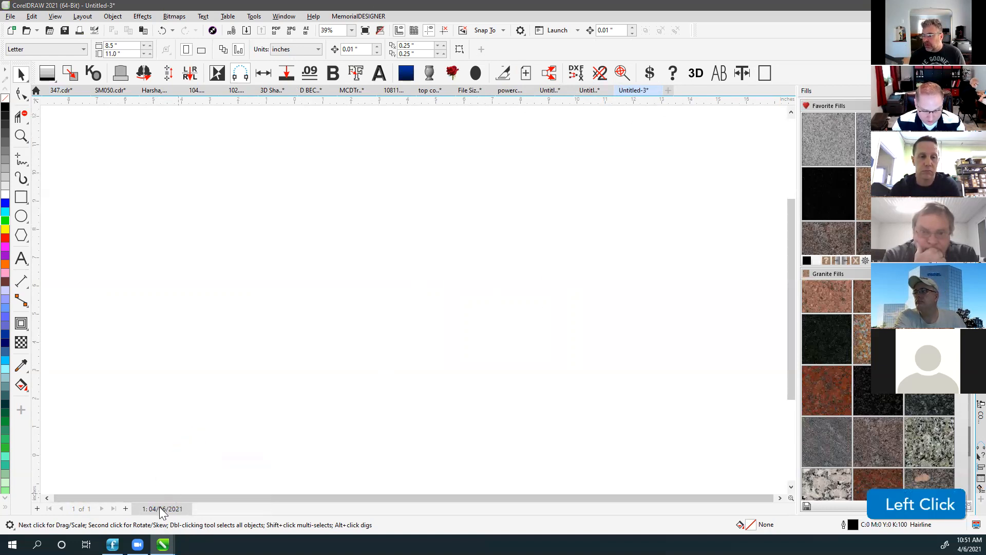
pyautogui.click(458, 268)
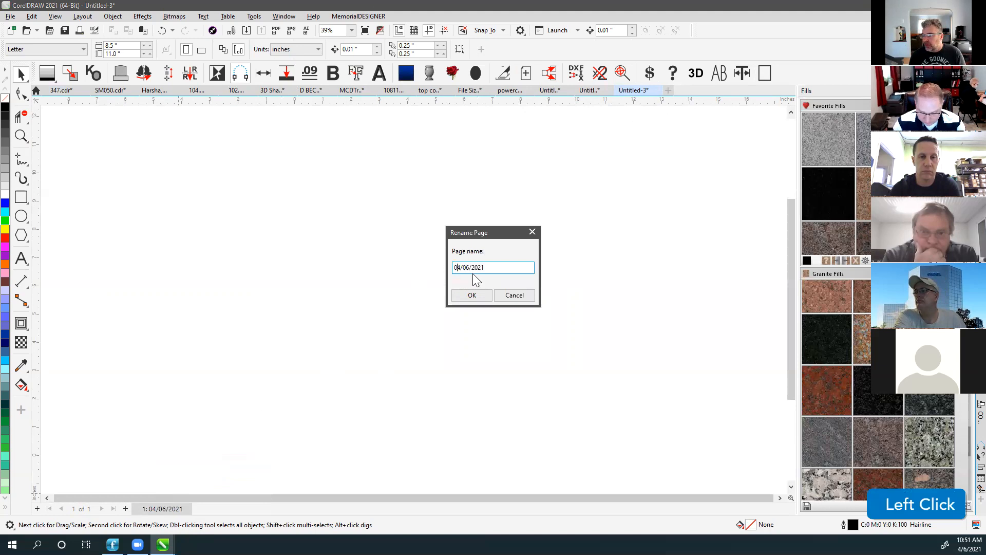
pyautogui.press('Delete')
pyautogui.write('3')
pyautogui.press('Return')
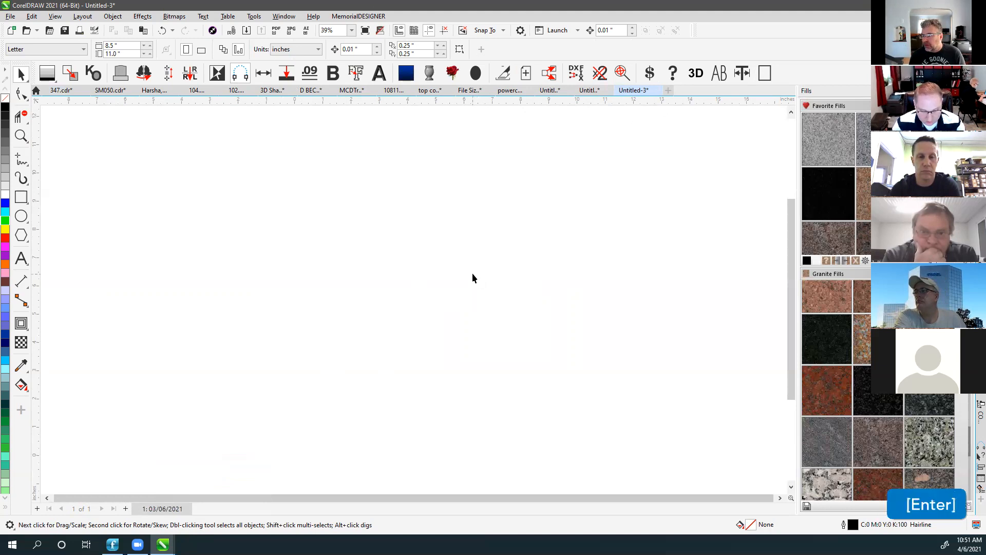
# Draw a rectangle near the page centre and insert a new page.
pyautogui.click(240, 420)
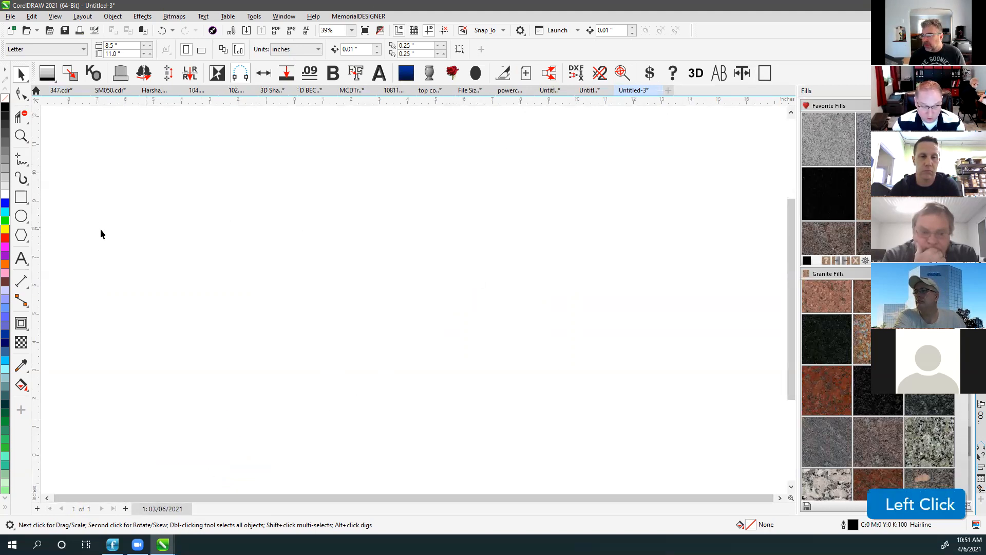
pyautogui.click(21, 197)
pyautogui.moveTo(269, 255); pyautogui.dragTo(481, 409)
pyautogui.click(527, 75)
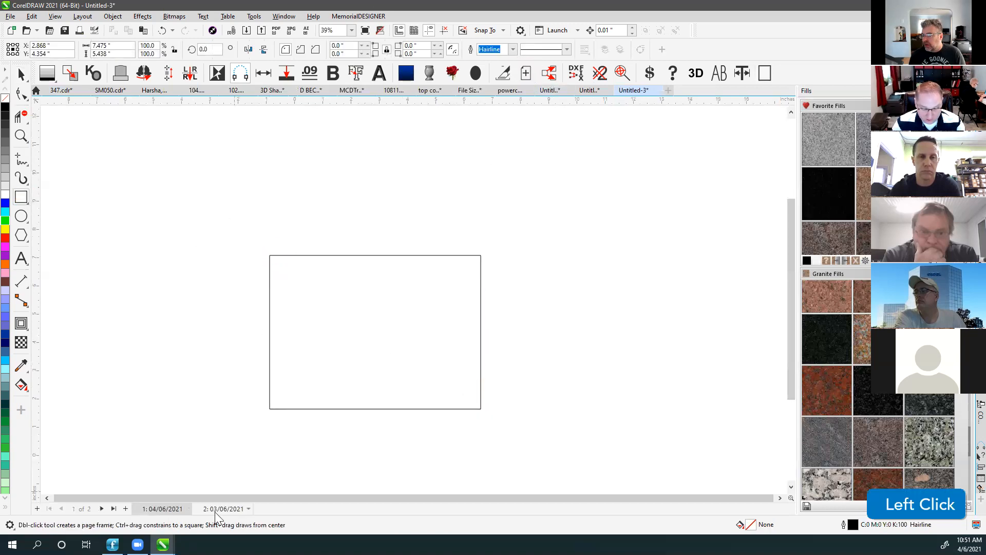
pyautogui.click(228, 510)
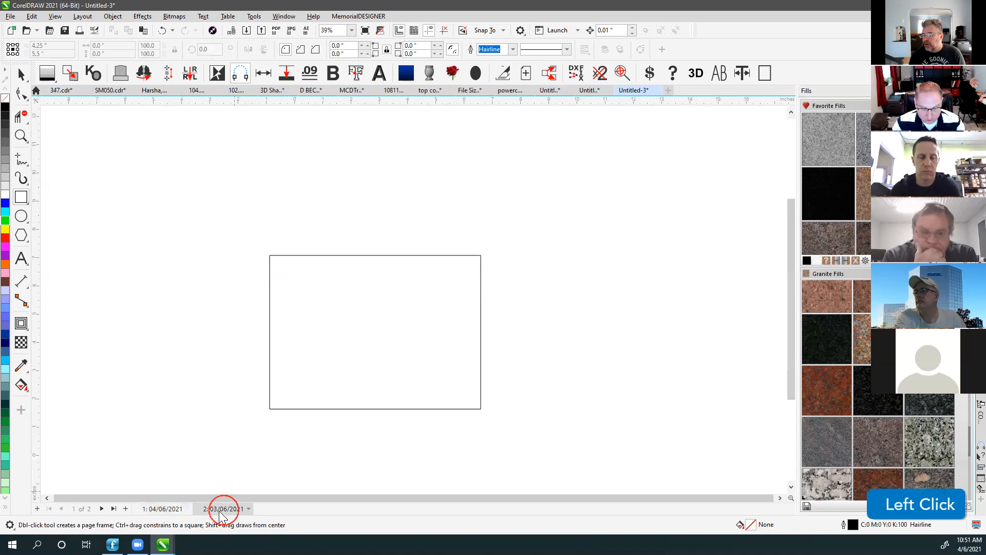
pyautogui.click(162, 508)
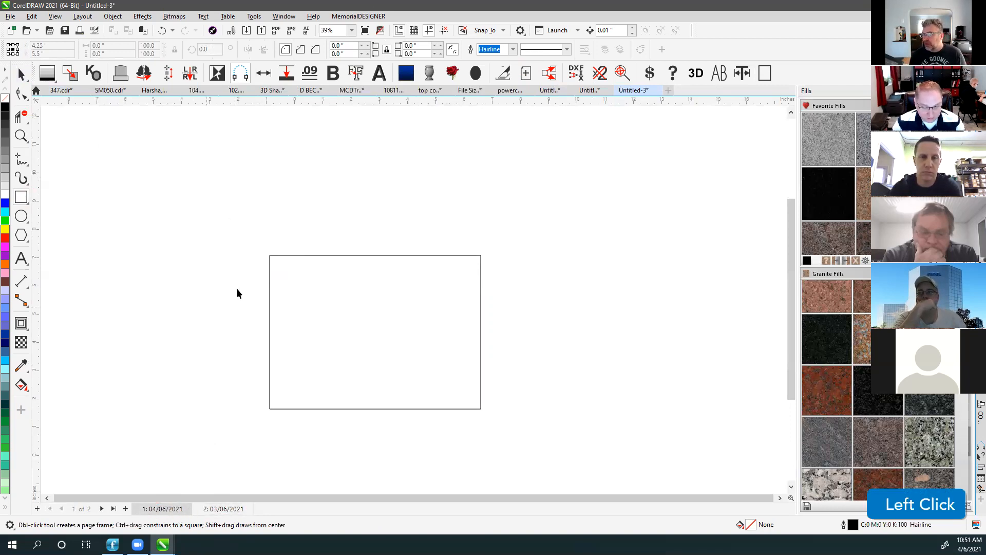
# Resize the page to the rectangle (7.475 × 5.438 in) and insert another page, giving four pages including Plot.
pyautogui.press('F4')
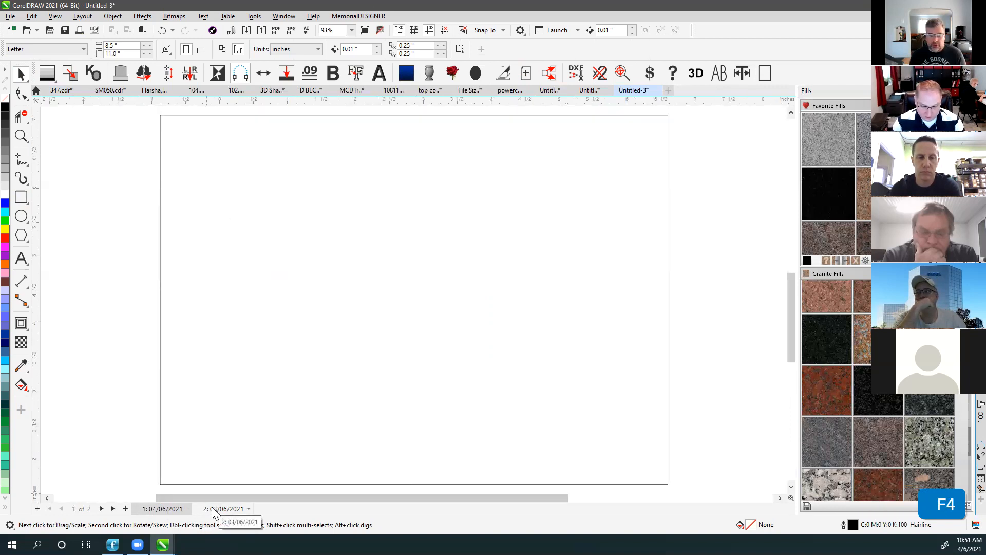
pyautogui.scroll(-1, 412, 298)
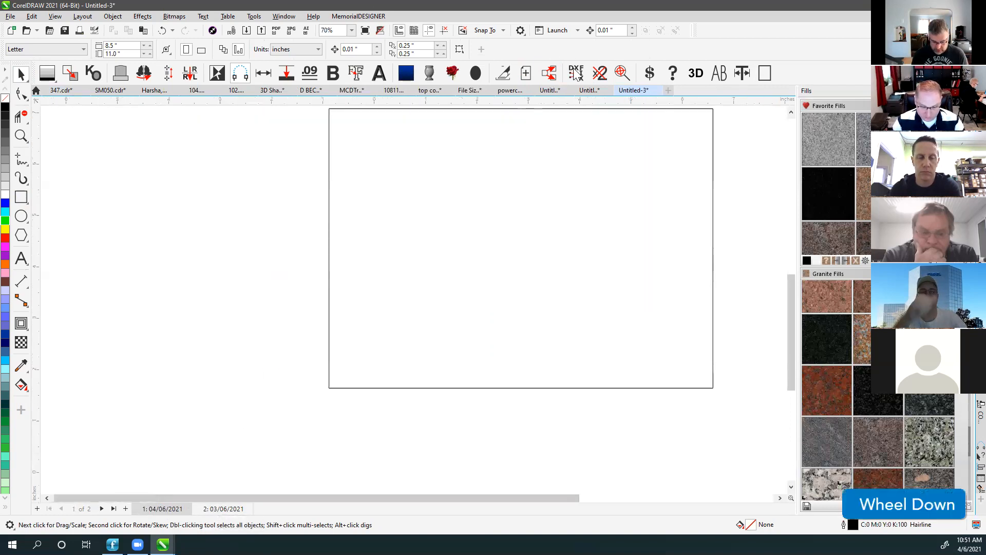
pyautogui.click(551, 109)
pyautogui.click(503, 74)
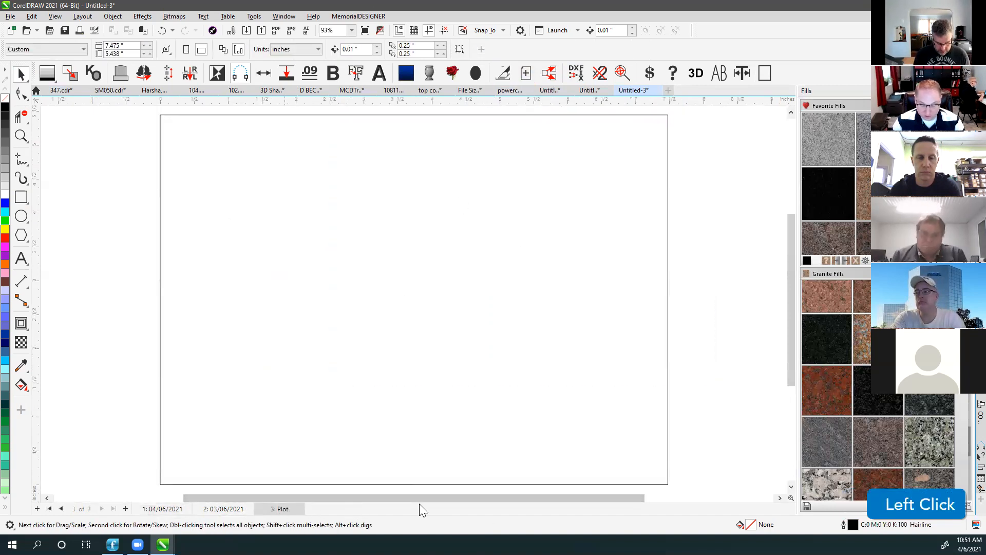
pyautogui.click(207, 484)
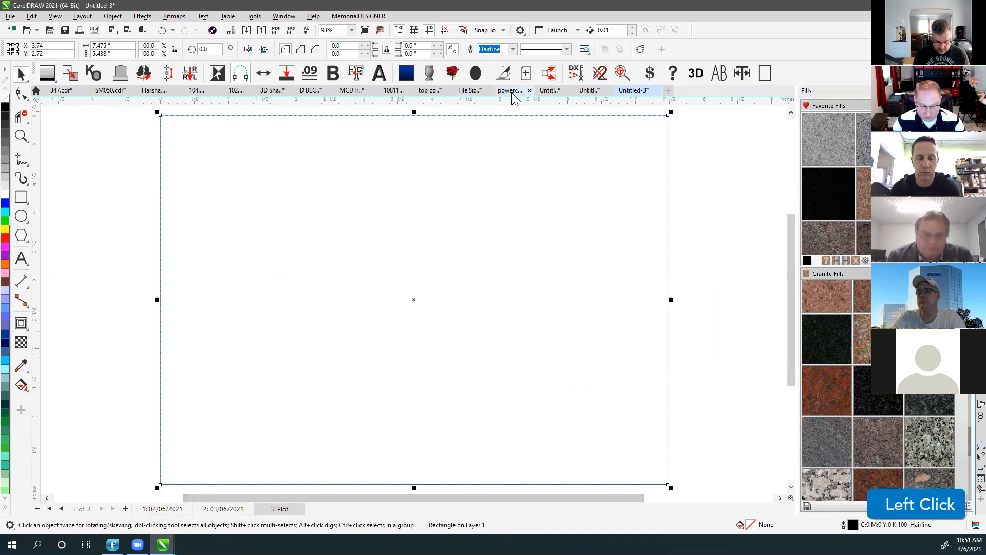
pyautogui.click(526, 76)
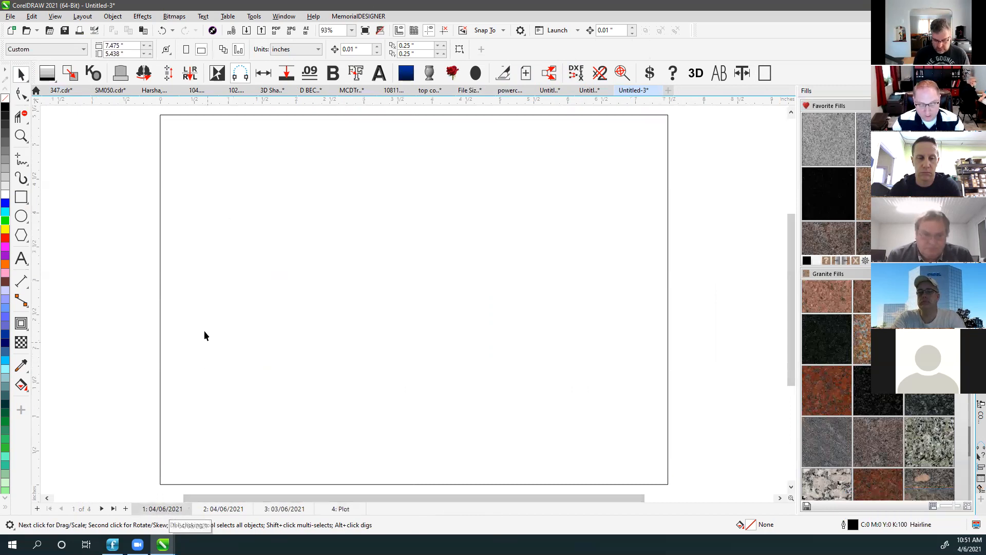
pyautogui.click(152, 328)
pyautogui.click(154, 508)
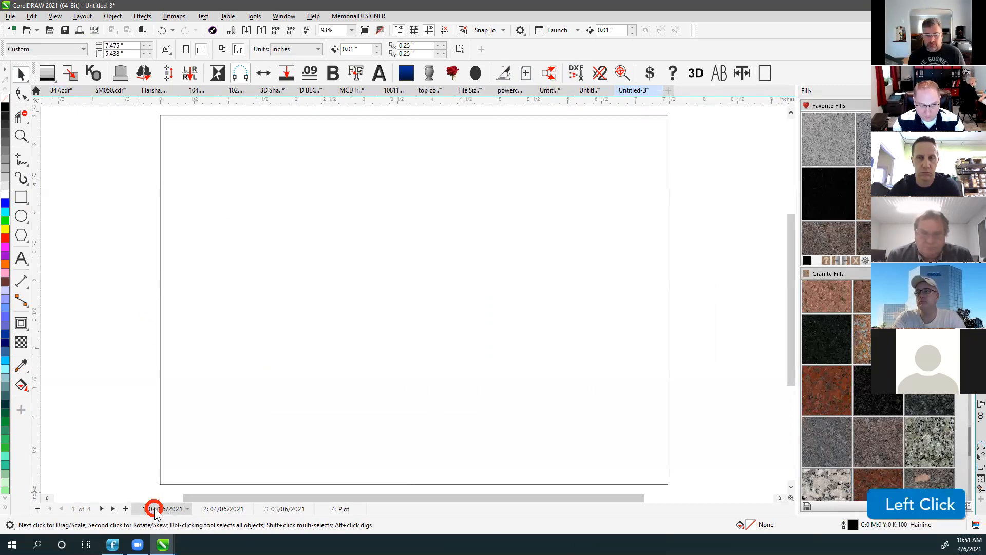
pyautogui.click(159, 177)
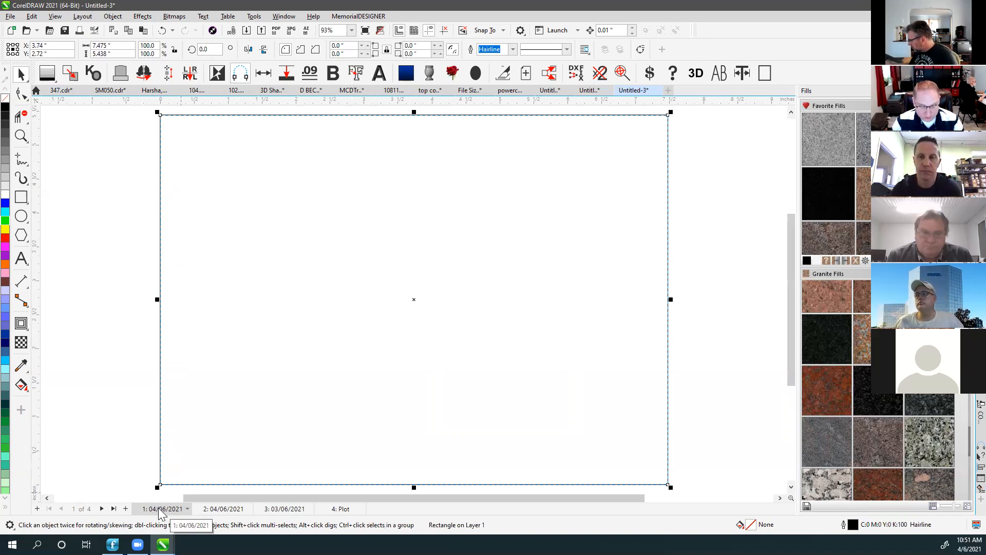
pyautogui.click(339, 508)
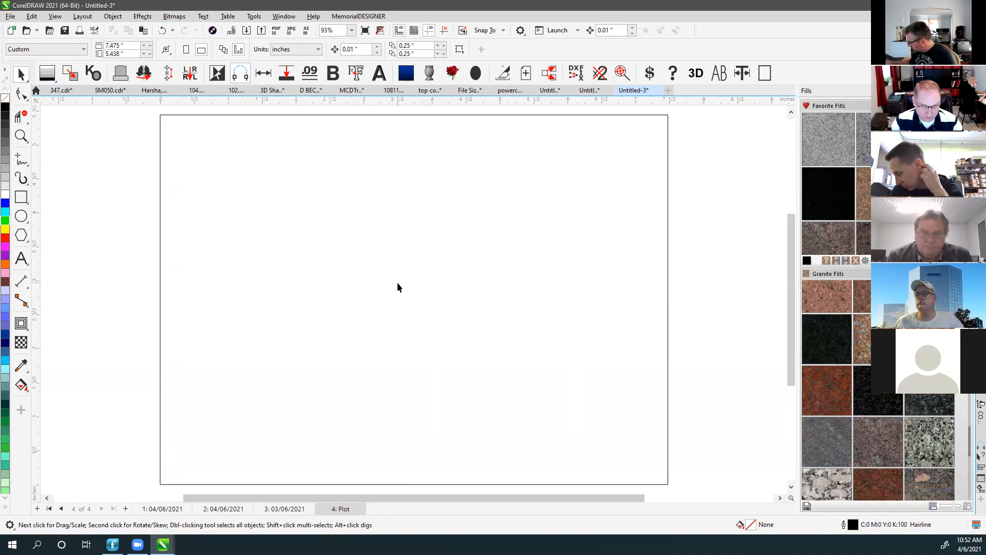
pyautogui.click(165, 509)
# Rename the first page to APPROVED.
pyautogui.rightClick(164, 509)
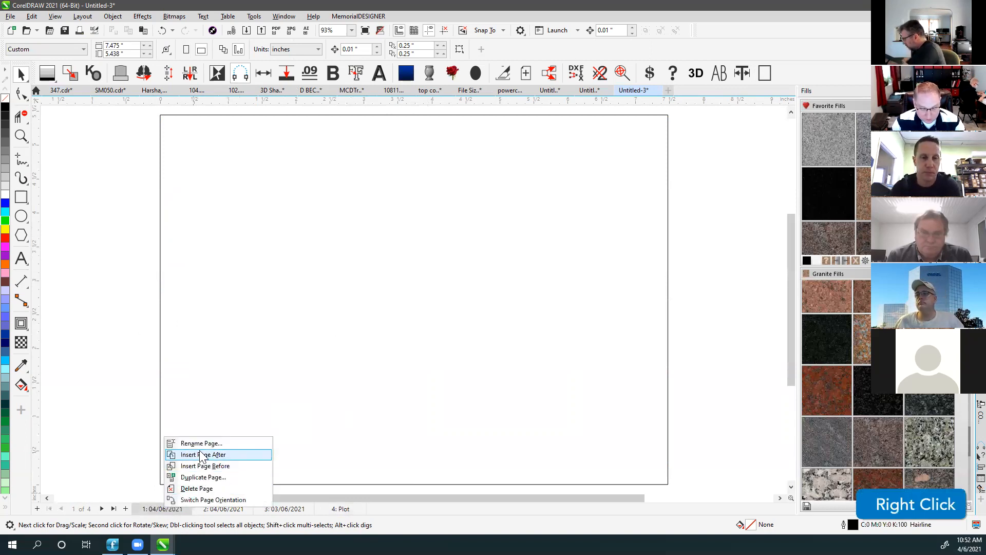
pyautogui.click(200, 442)
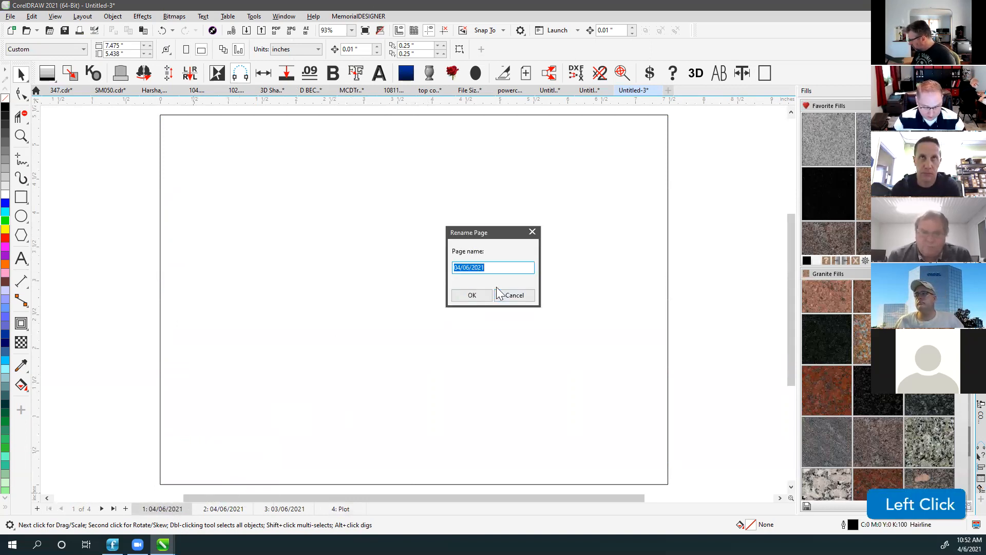
pyautogui.write('APPROVE')
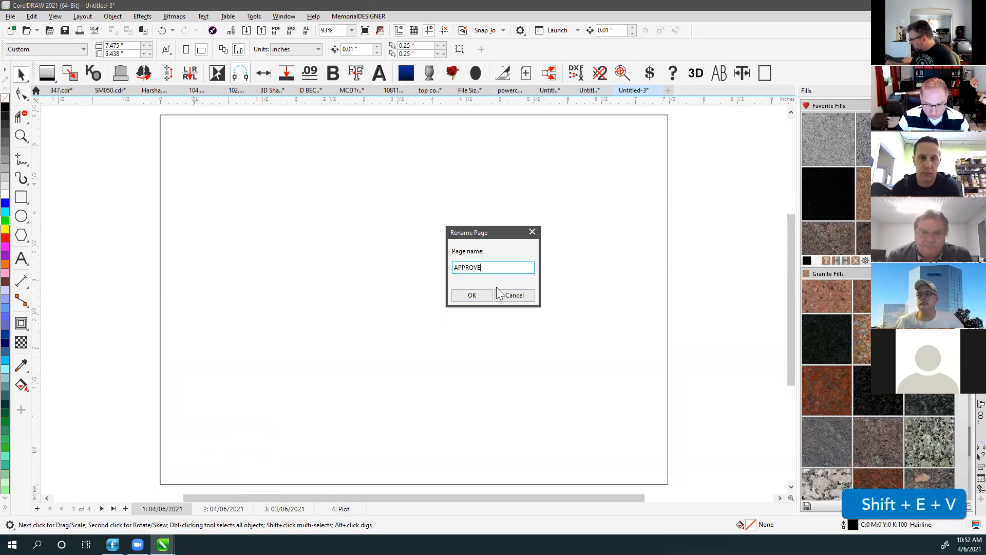
pyautogui.write('D')
pyautogui.press('Return')
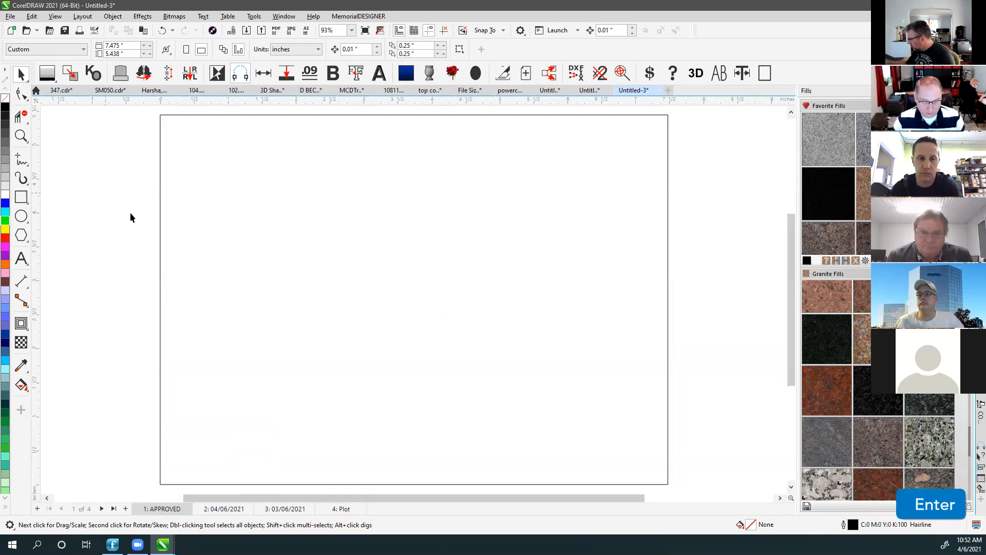
pyautogui.click(167, 508)
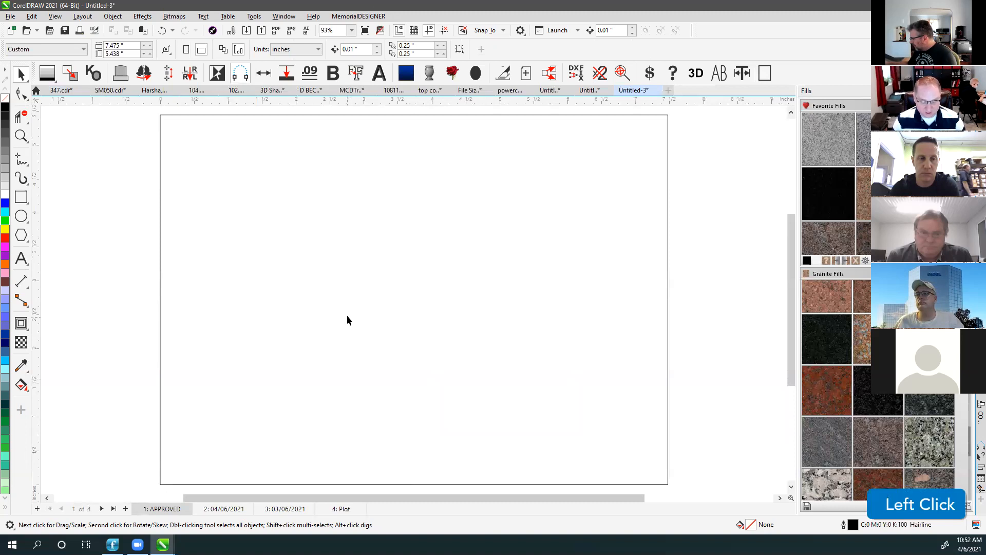
pyautogui.press('F4')
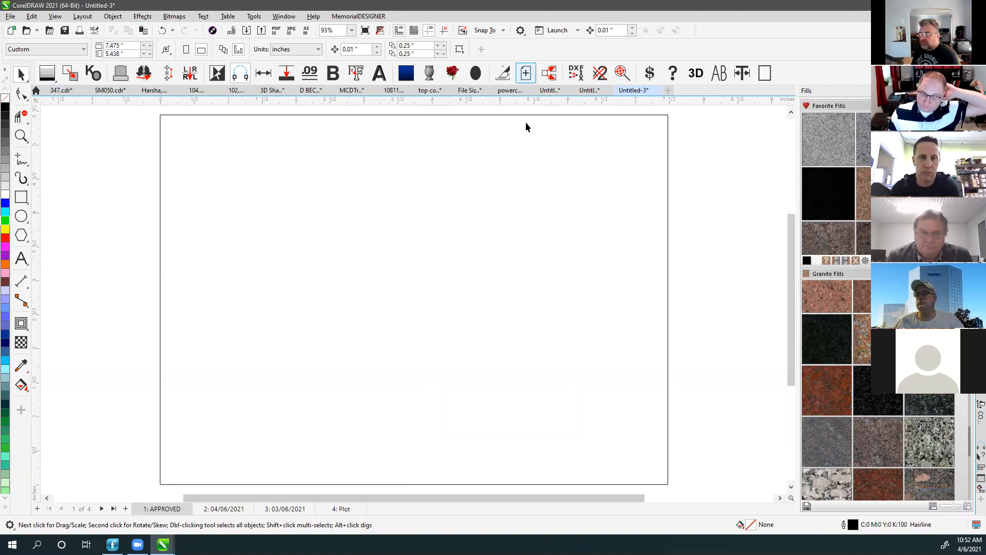
# Adjust property bar settings on the page, then start a new blank document.
pyautogui.click(515, 154)
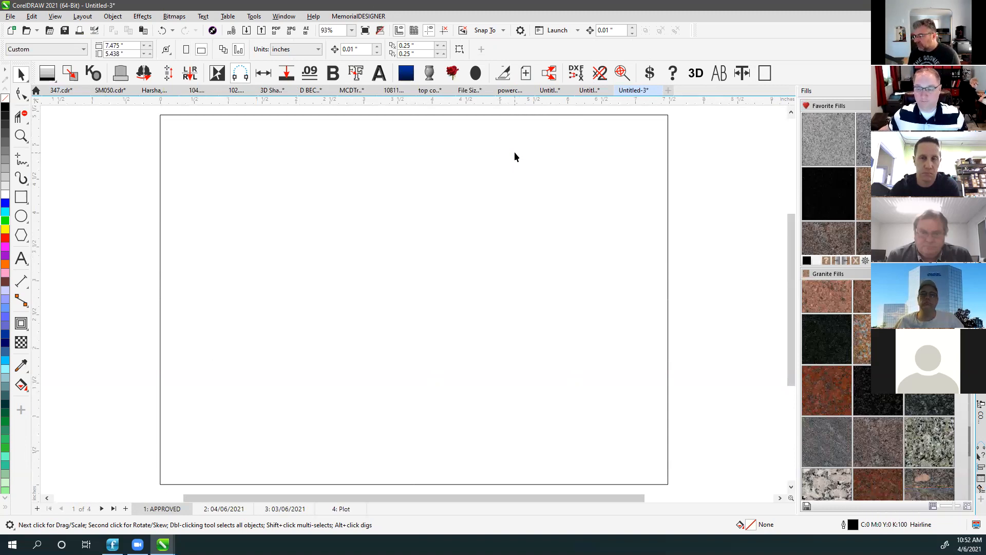
pyautogui.click(514, 153)
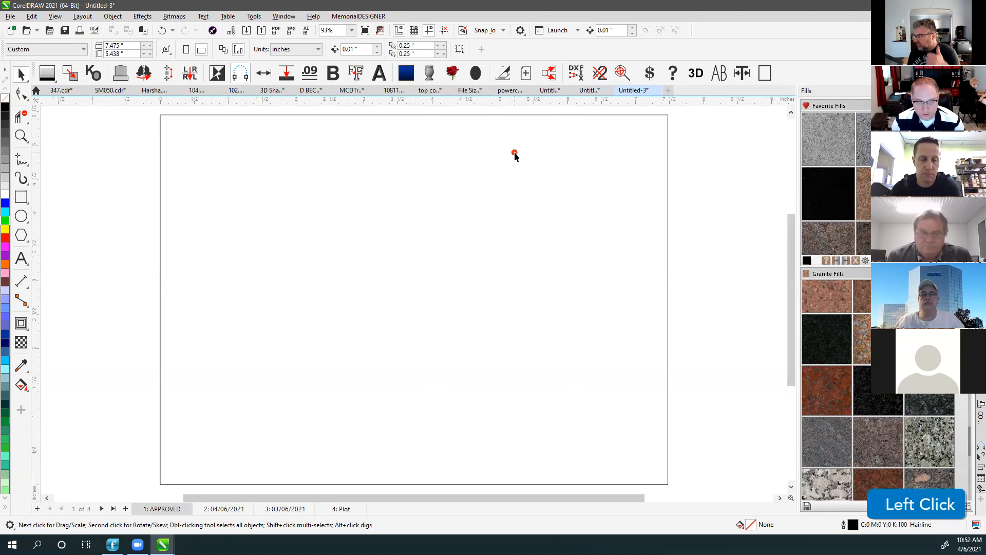
pyautogui.click(549, 77)
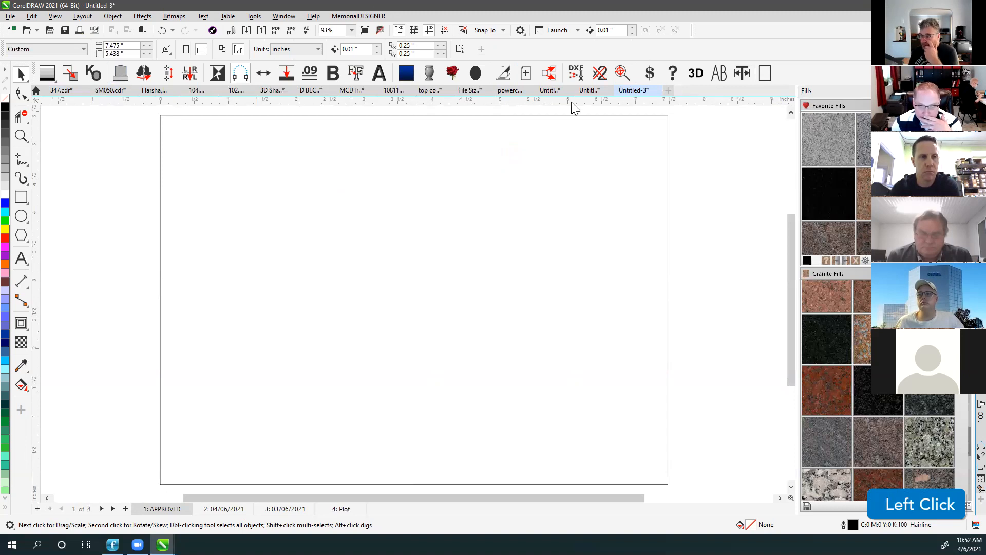
pyautogui.click(670, 89)
# Create a MemorialDESIGNER standard monument shape with base and open the Import dialog.
pyautogui.click(130, 79)
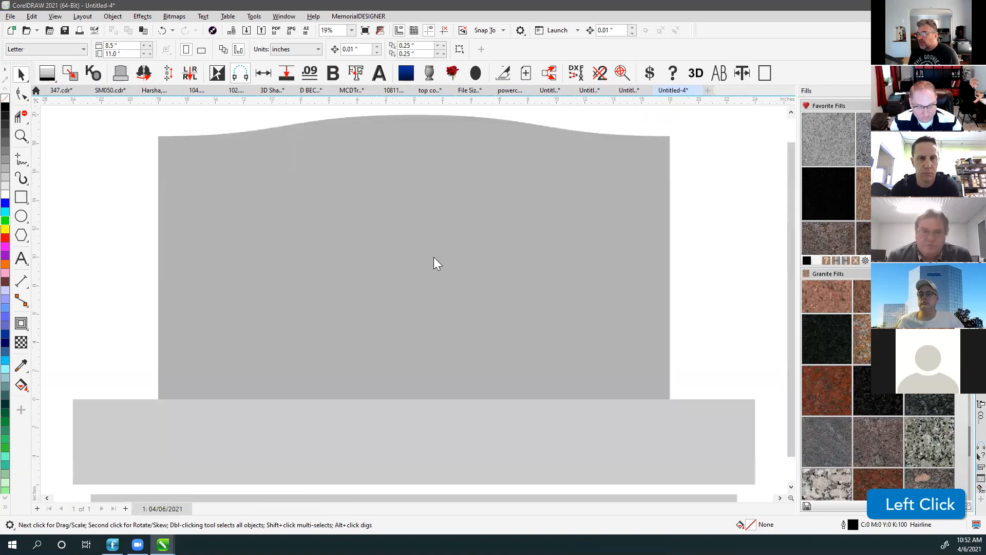
pyautogui.click(122, 166)
pyautogui.click(247, 31)
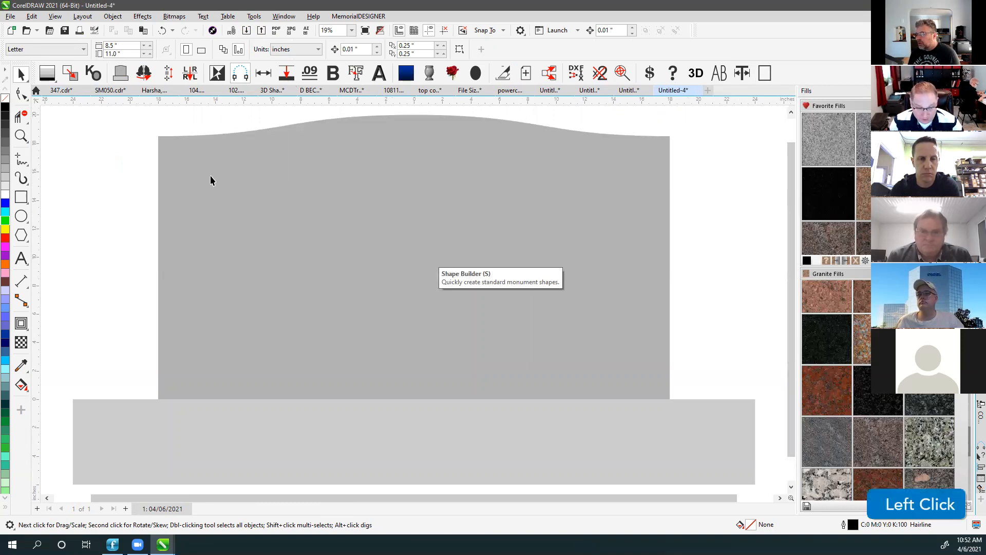
pyautogui.click(247, 31)
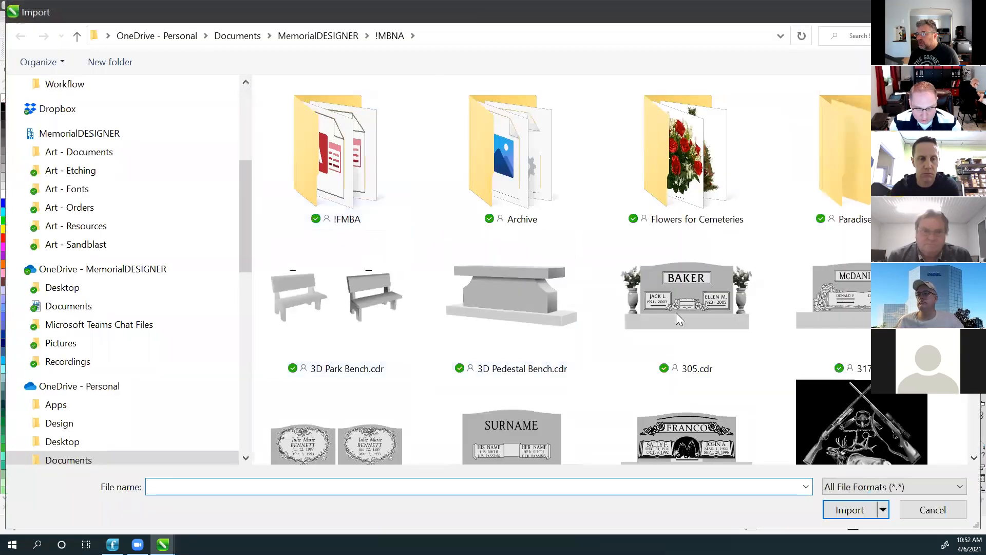
# Import the elk-and-rifles artwork 10001.cpt at the monument's top-left and show the Objects docker.
pyautogui.click(832, 393)
pyautogui.click(850, 524)
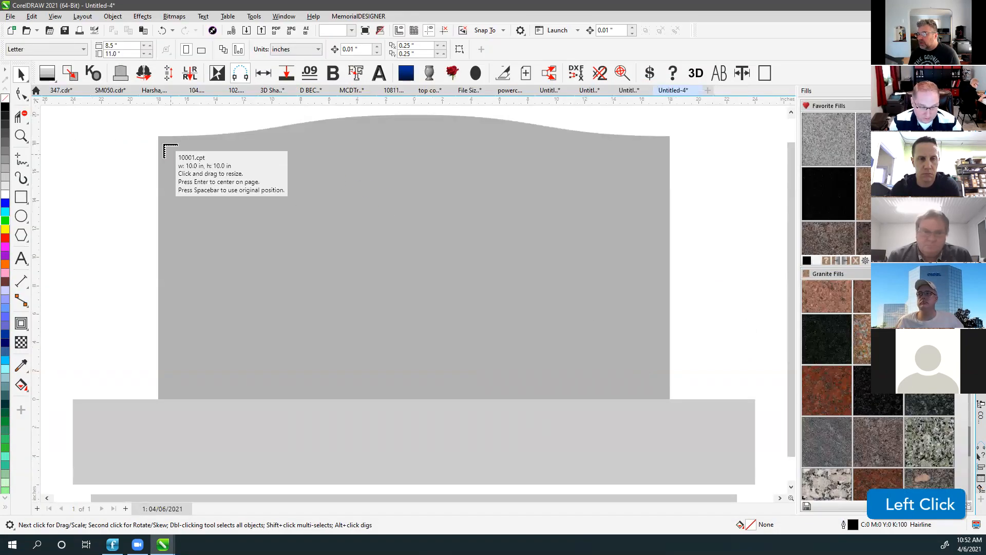
pyautogui.click(158, 136)
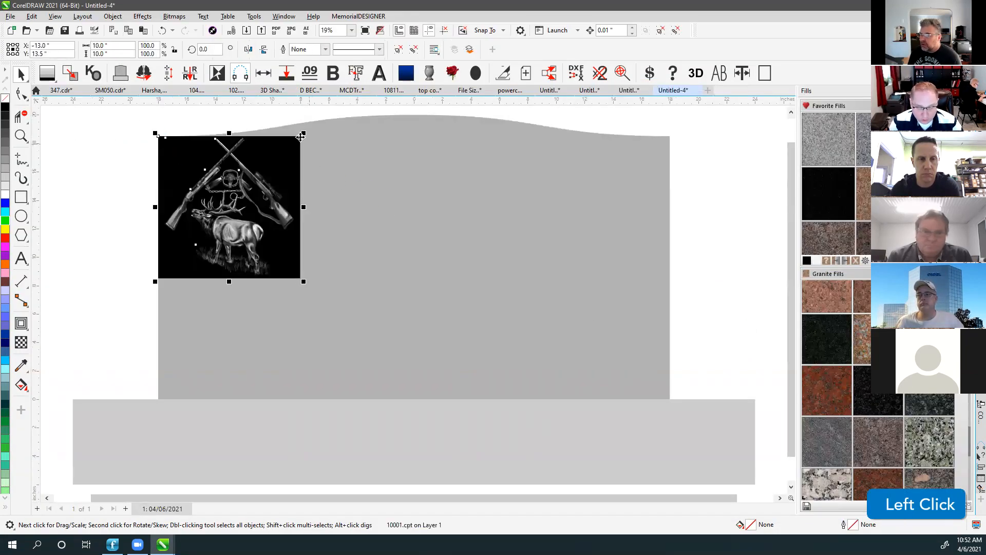
pyautogui.click(273, 113)
pyautogui.click(283, 163)
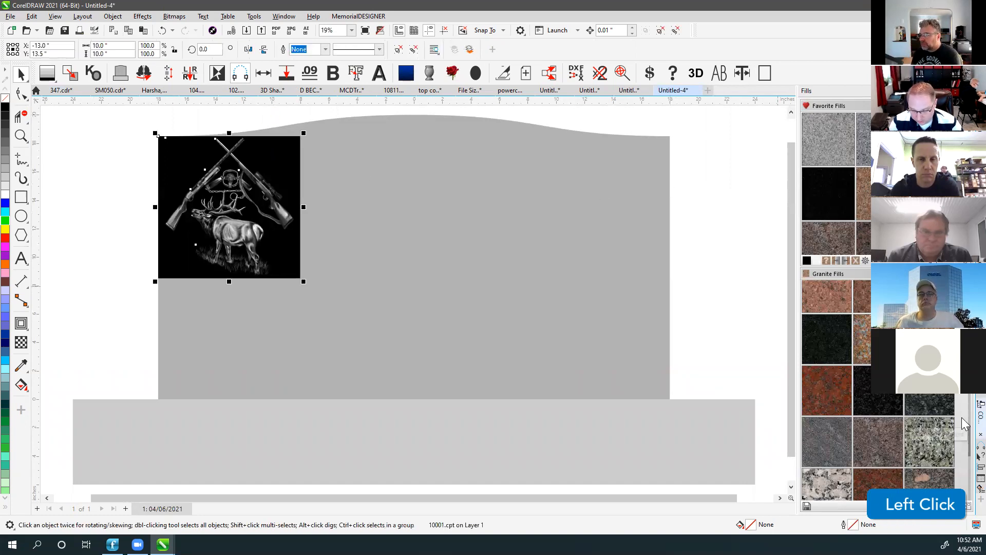
pyautogui.click(981, 172)
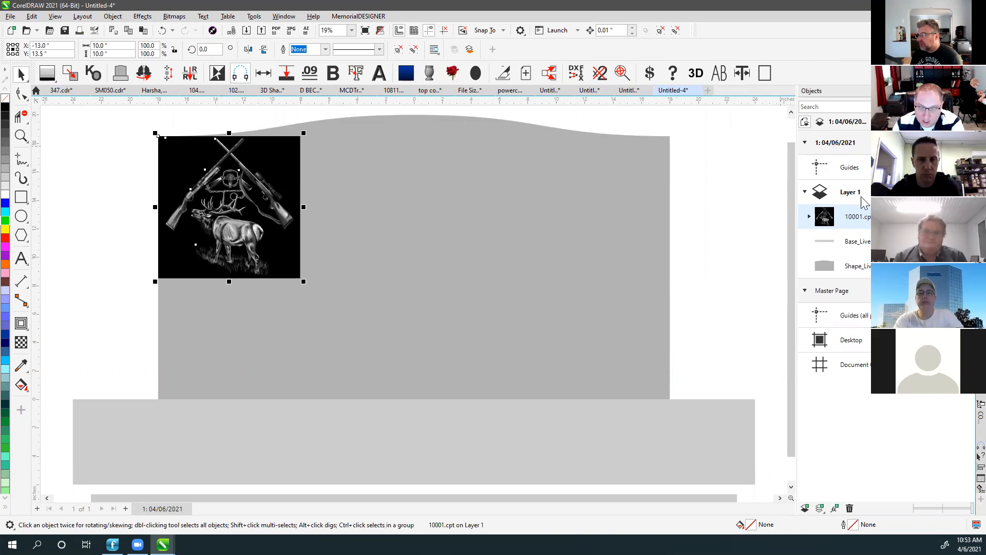
# Make Layer 1 active and delete the black background behind the elk artwork.
pyautogui.click(836, 196)
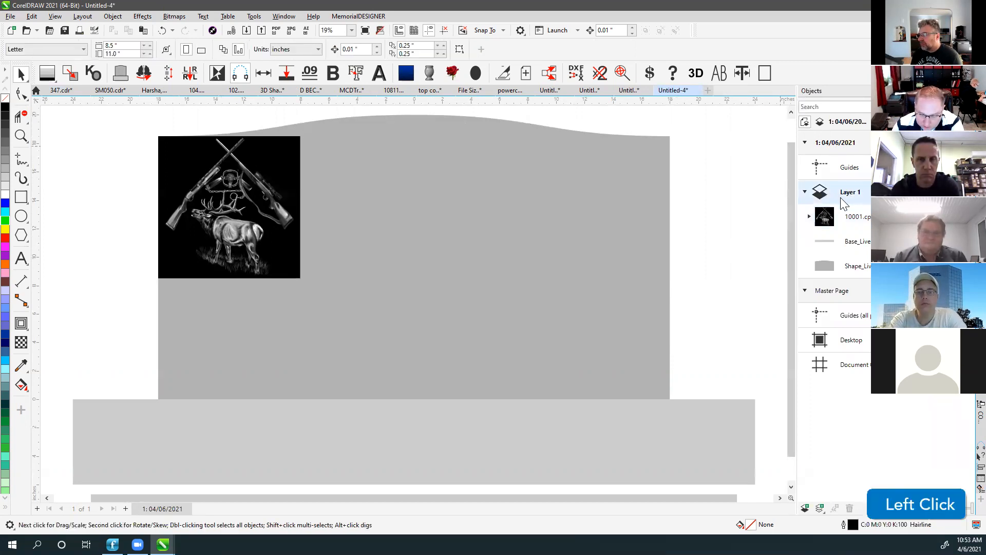
pyautogui.click(257, 181)
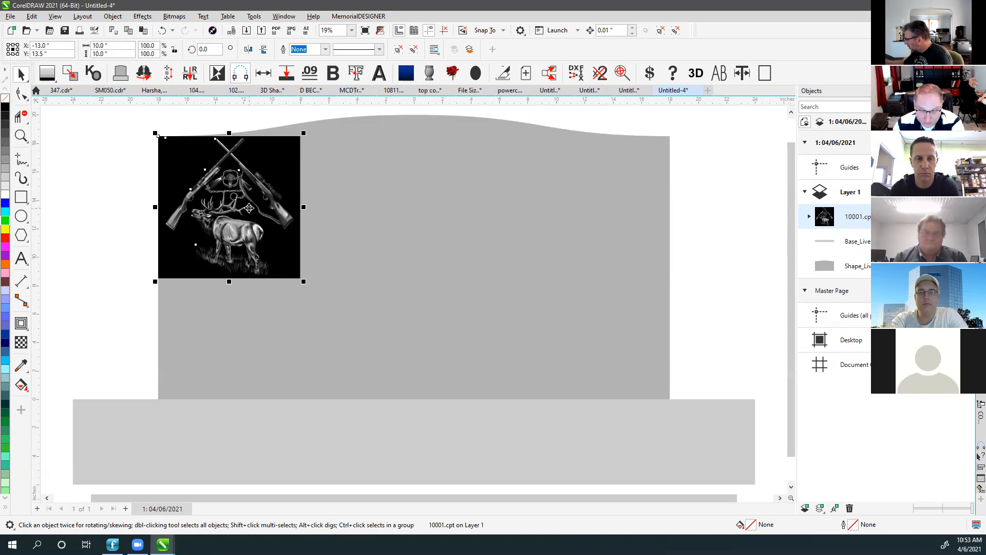
pyautogui.click(280, 109)
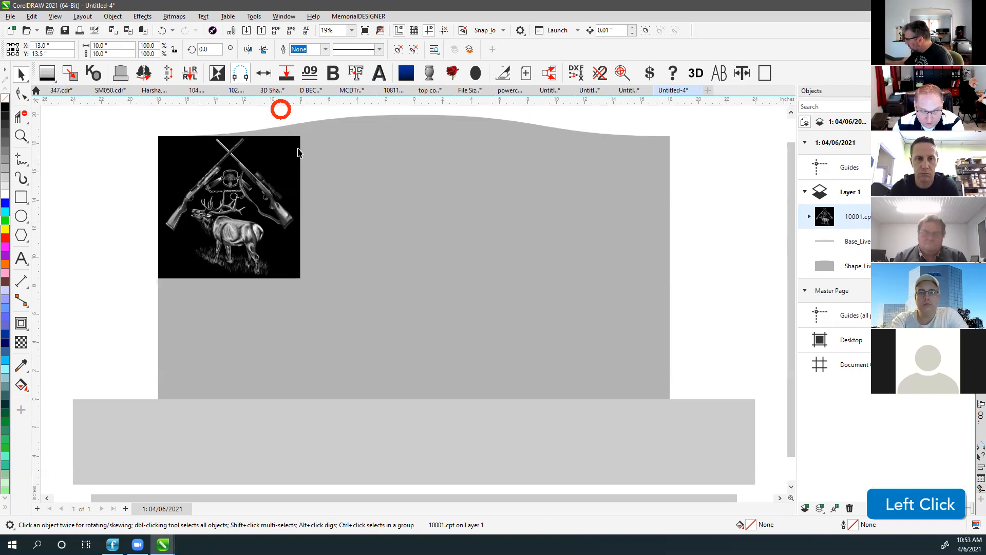
pyautogui.click(299, 148)
pyautogui.press('Delete')
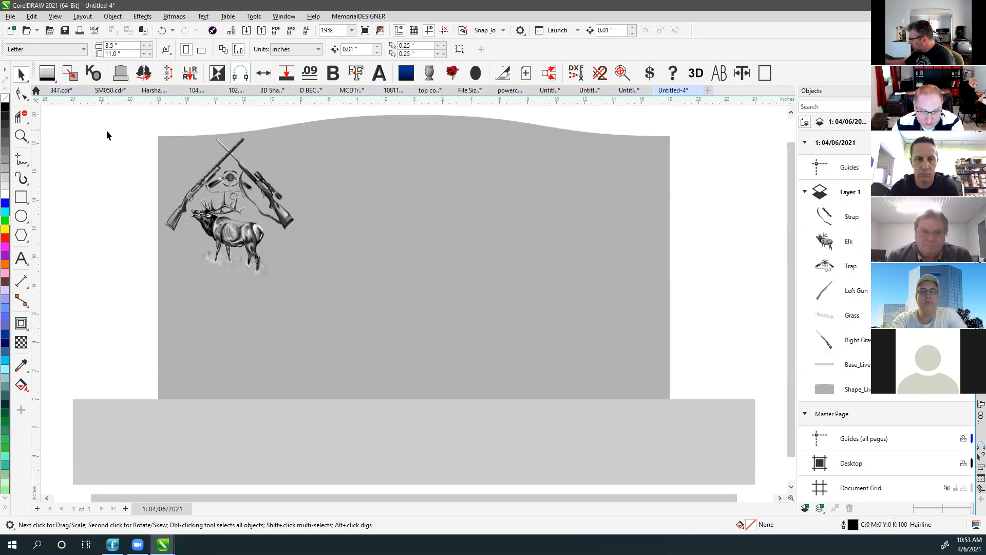
# Test-move the left gun and strap, undo, then marquee-select all six artwork pieces.
pyautogui.click(230, 161)
pyautogui.moveTo(220, 165); pyautogui.dragTo(134, 162)
pyautogui.moveTo(276, 170); pyautogui.dragTo(316, 171)
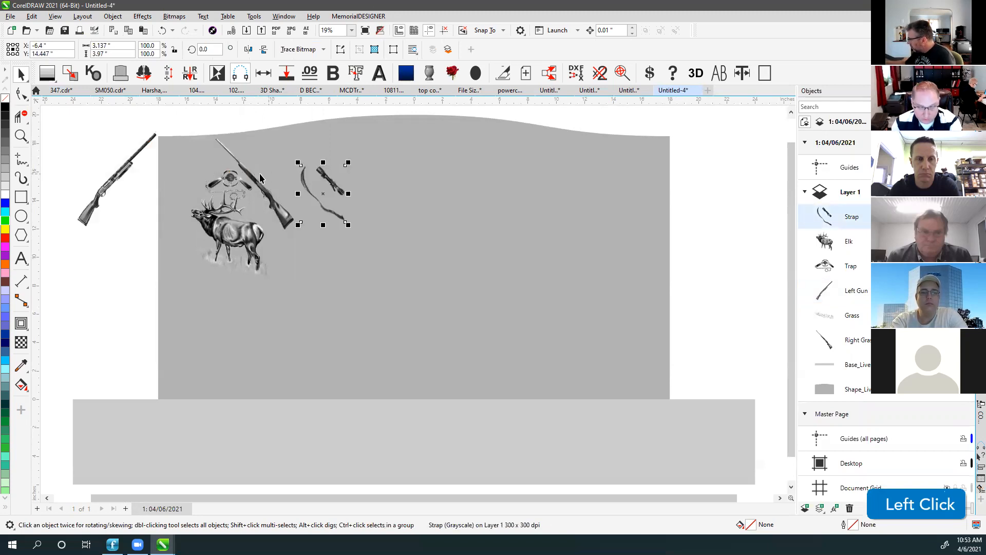
pyautogui.hotkey('ctrl', 'z')
pyautogui.hotkey('ctrl', 'z')
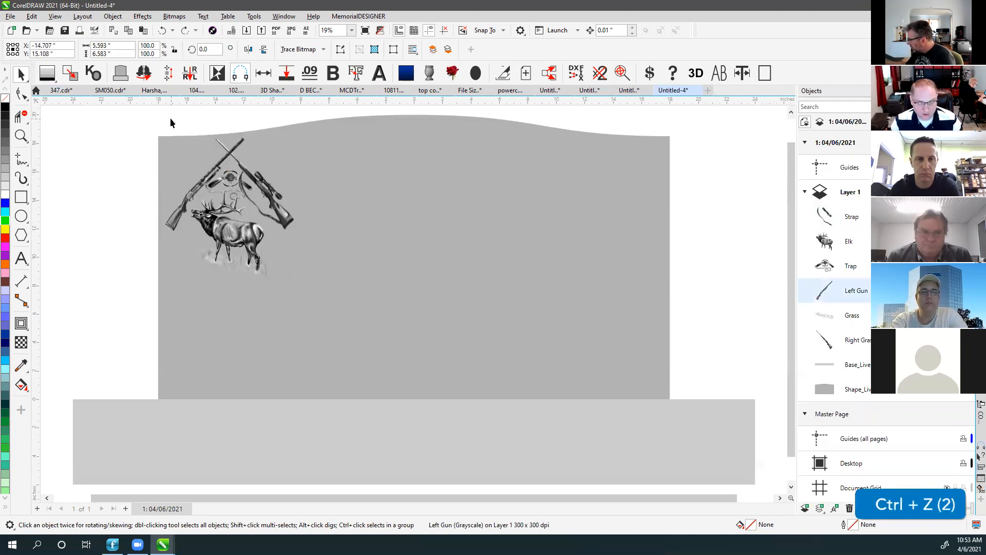
pyautogui.click(128, 113)
pyautogui.moveTo(128, 113); pyautogui.dragTo(376, 337)
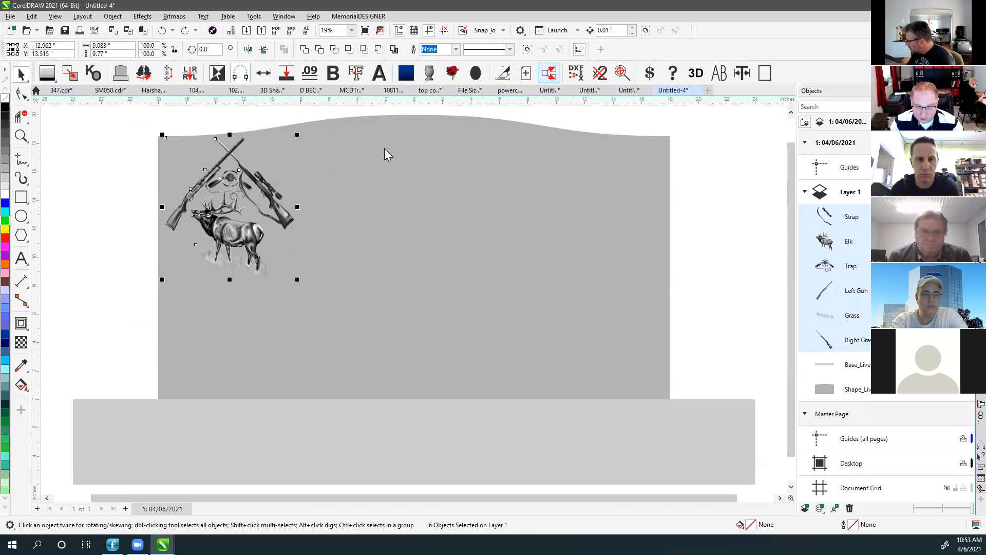
# Add headstone and base, put all eight objects on layers Object-1 to Object-8, and expand Object-7, -6, -5.
pyautogui.keyDown('shift'); pyautogui.click(450, 140); pyautogui.keyUp('shift')
pyautogui.keyDown('shift'); pyautogui.click(292, 444); pyautogui.keyUp('shift')
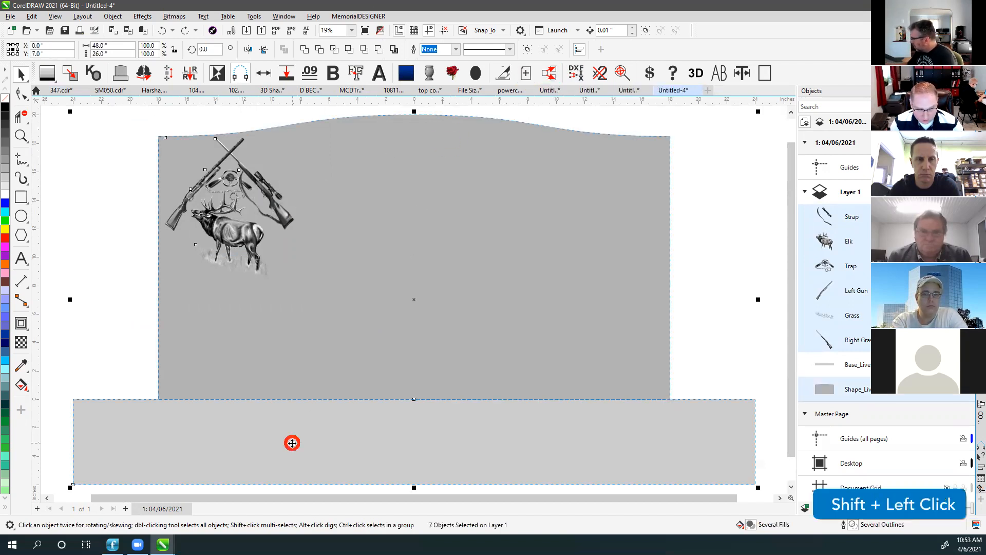
pyautogui.click(554, 74)
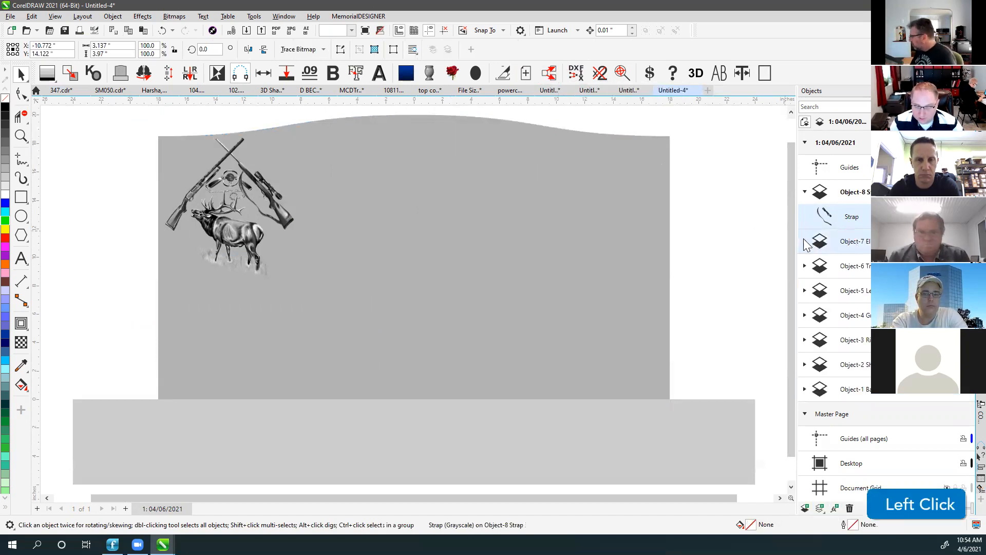
pyautogui.click(850, 242)
pyautogui.click(804, 241)
pyautogui.click(805, 291)
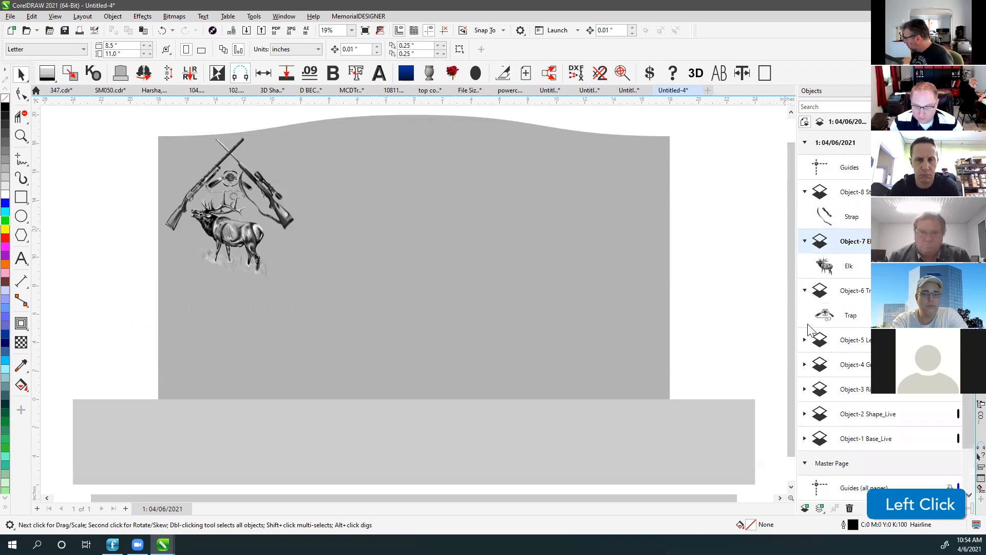
pyautogui.click(806, 341)
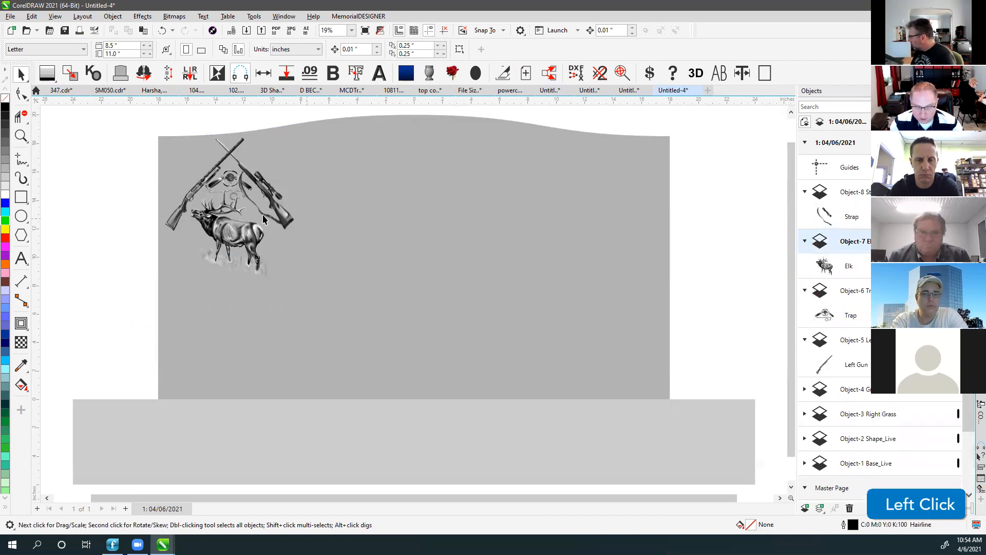
# Export the drawing as a PSD - Adobe Photoshop file named Layers.
pyautogui.click(10, 16)
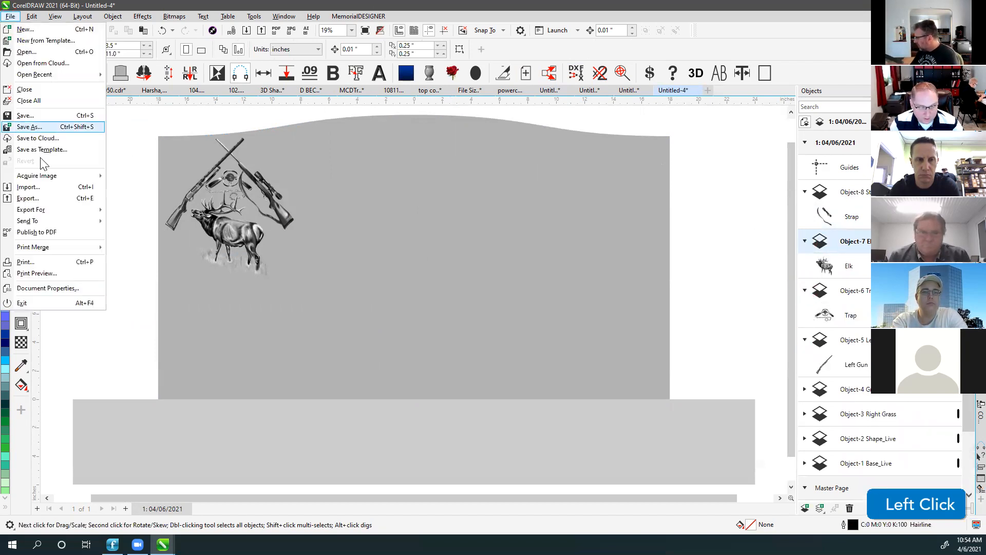
pyautogui.click(36, 201)
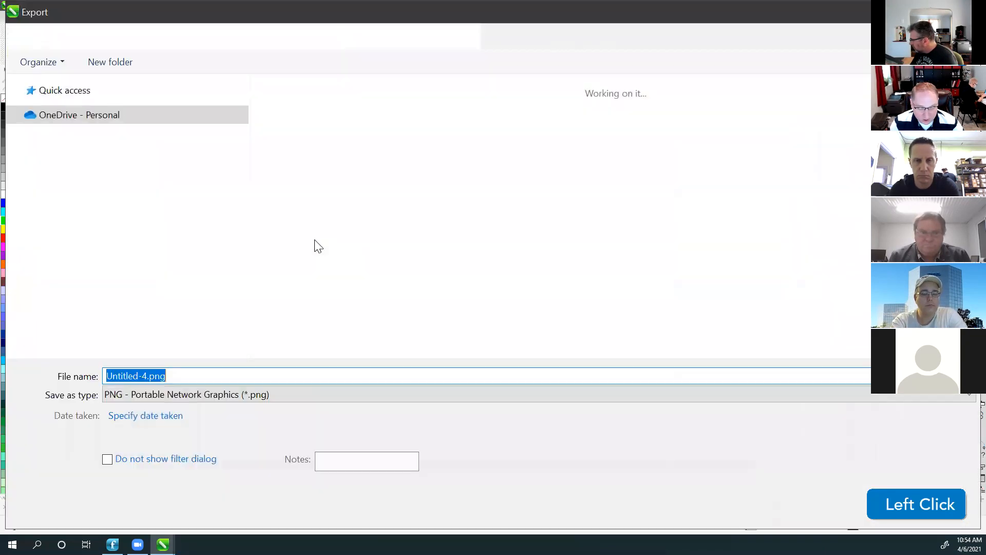
pyautogui.click(178, 396)
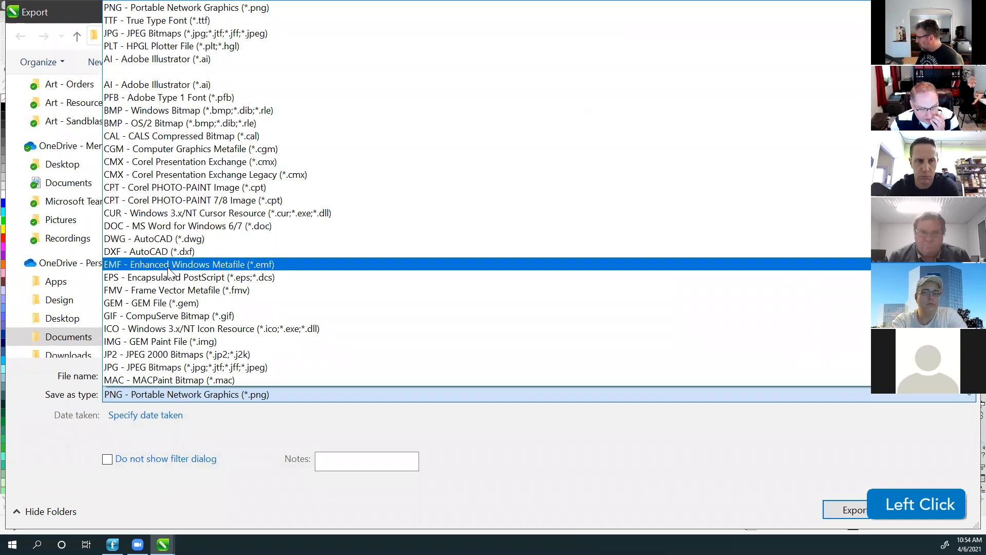
pyautogui.scroll(-7, 148, 200)
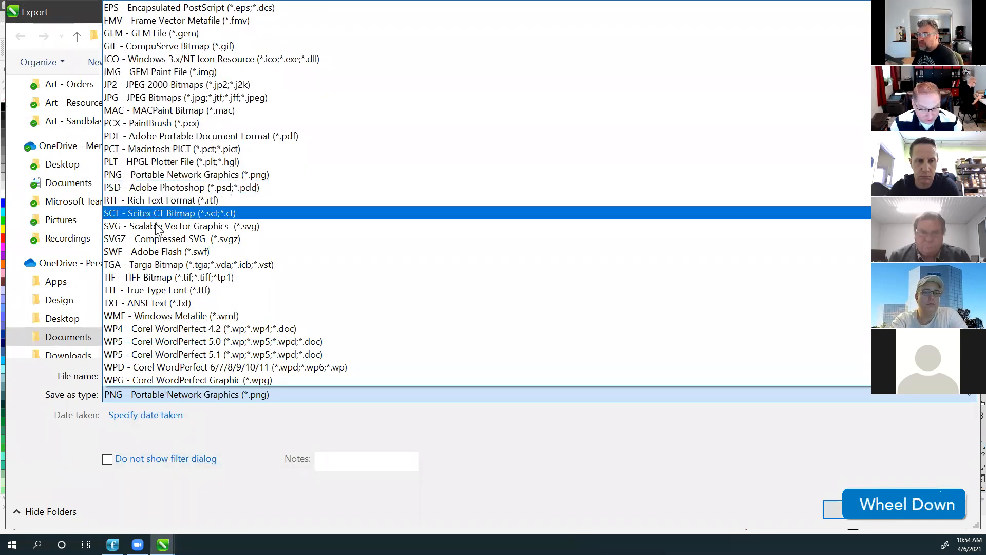
pyautogui.click(119, 192)
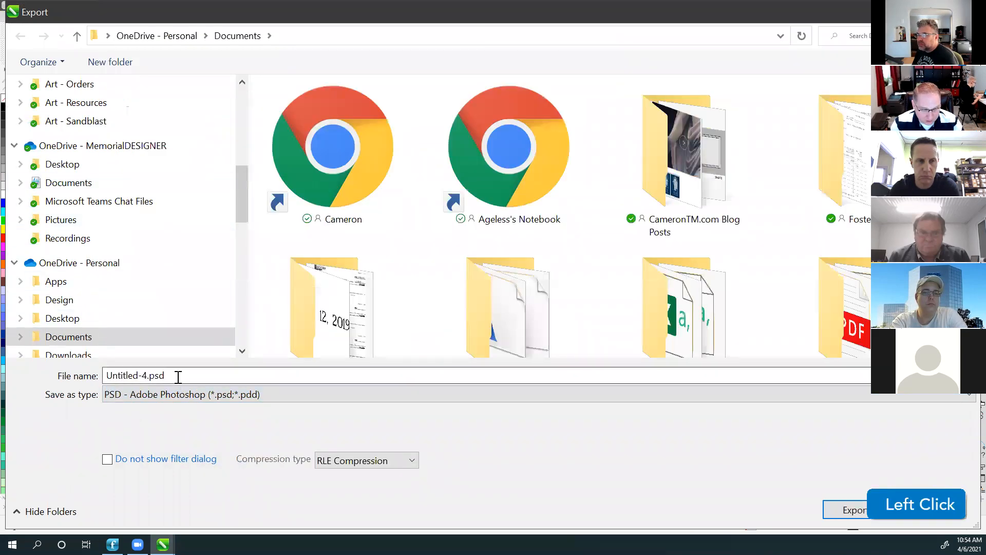
pyautogui.click(177, 376)
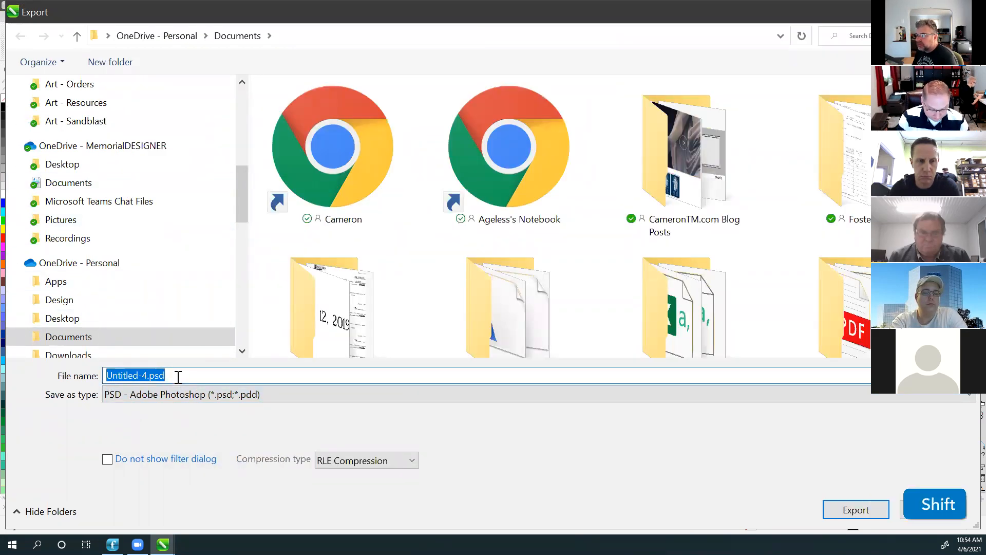
pyautogui.write('Layers')
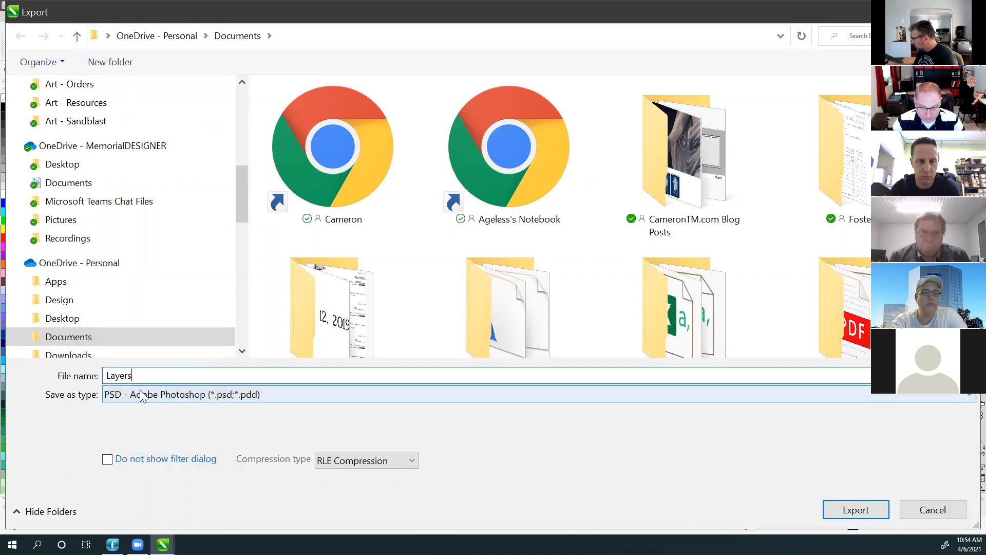
pyautogui.click(855, 510)
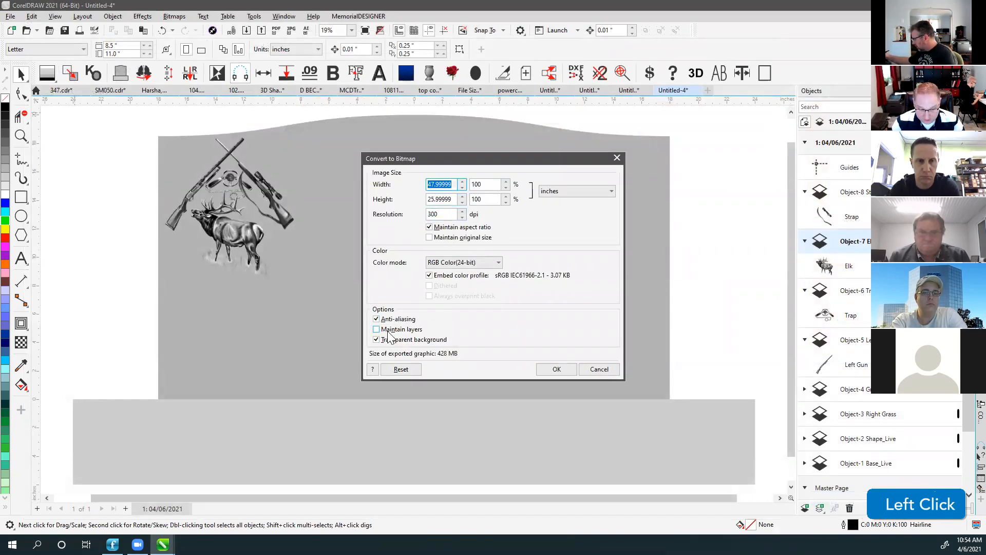
# Keep the layers and confirm the 300 dpi RGB PSD export of the elk-artwork tablet.
pyautogui.click(377, 330)
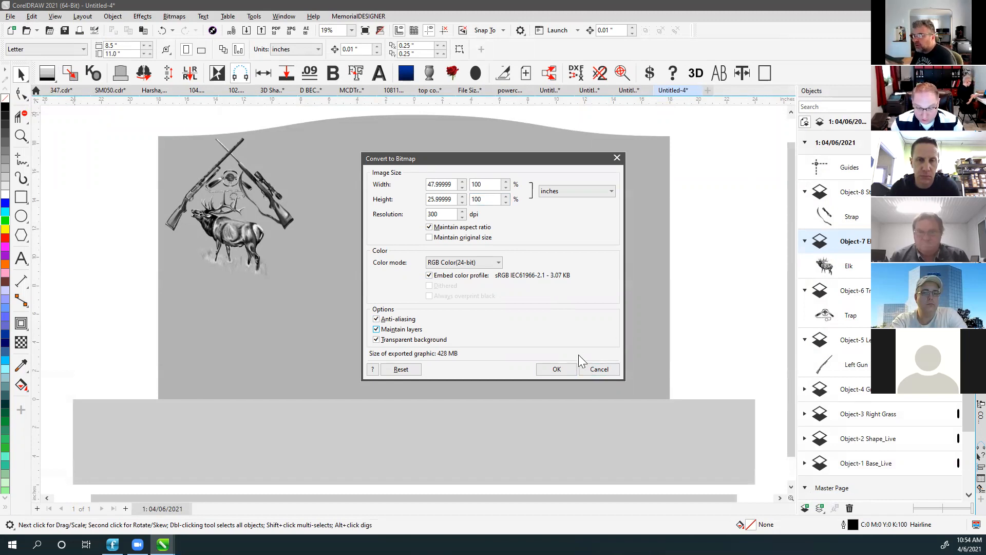
pyautogui.click(557, 369)
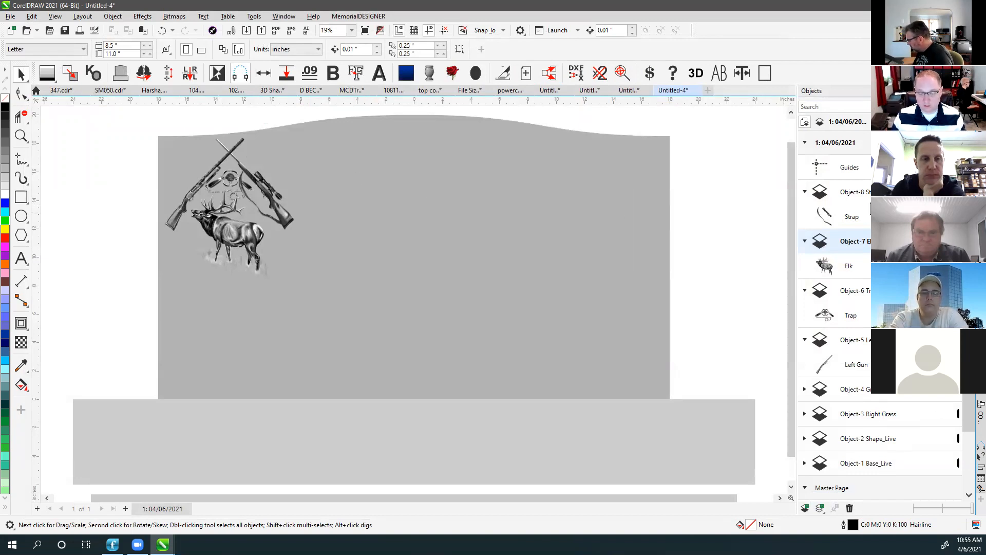
# Select the Object-6 and Object-5 layers in the Objects docker.
pyautogui.click(719, 169)
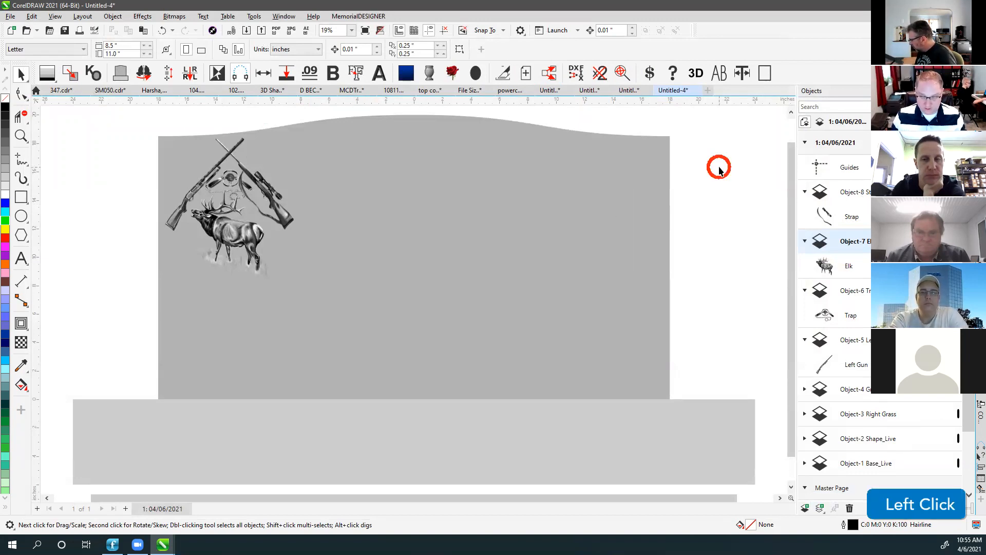
pyautogui.click(544, 77)
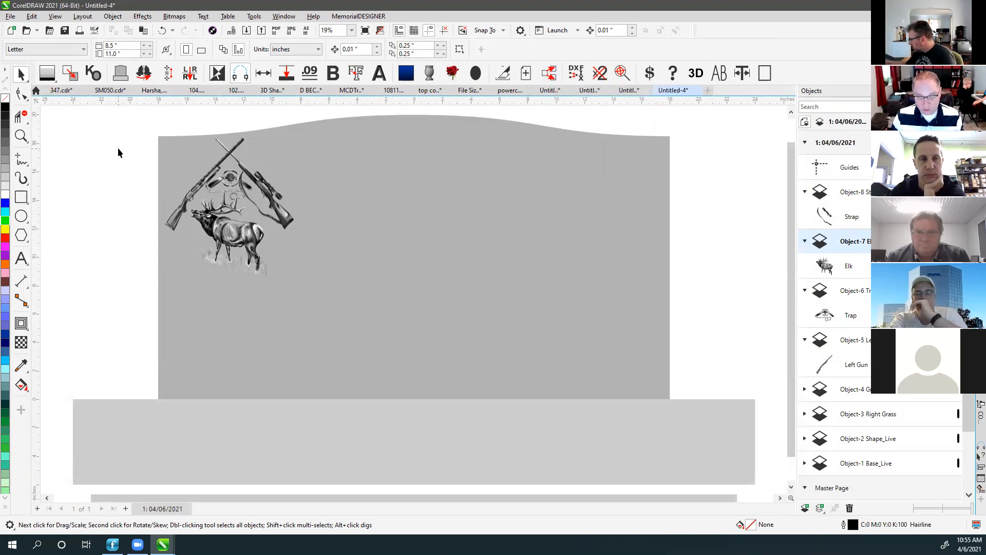
pyautogui.click(706, 167)
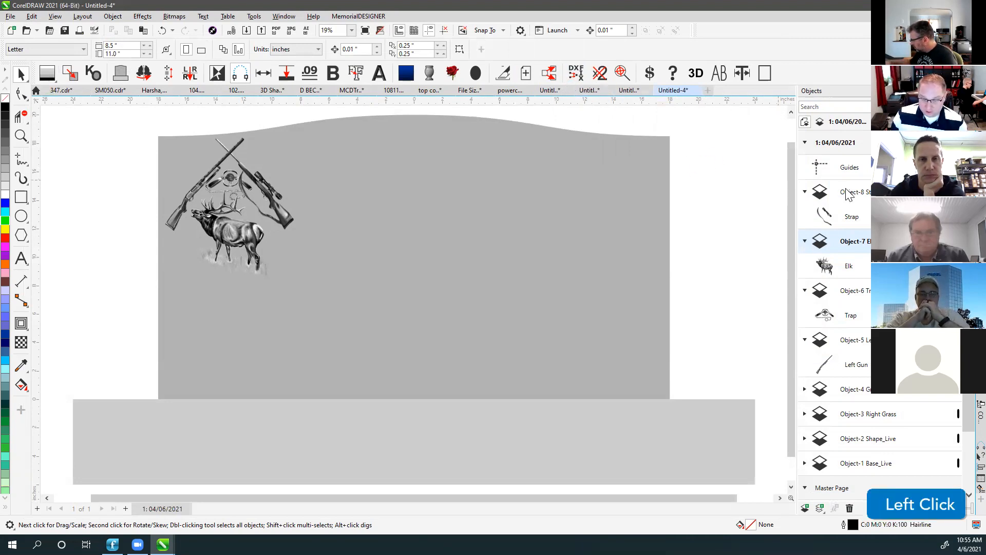
pyautogui.scroll(-3, 849, 191)
pyautogui.click(856, 220)
pyautogui.click(853, 265)
pyautogui.scroll(3, 853, 266)
# Merge all object layers into Layer 1 and expand it to list Strap, Elk, Trap and Grass.
pyautogui.click(724, 154)
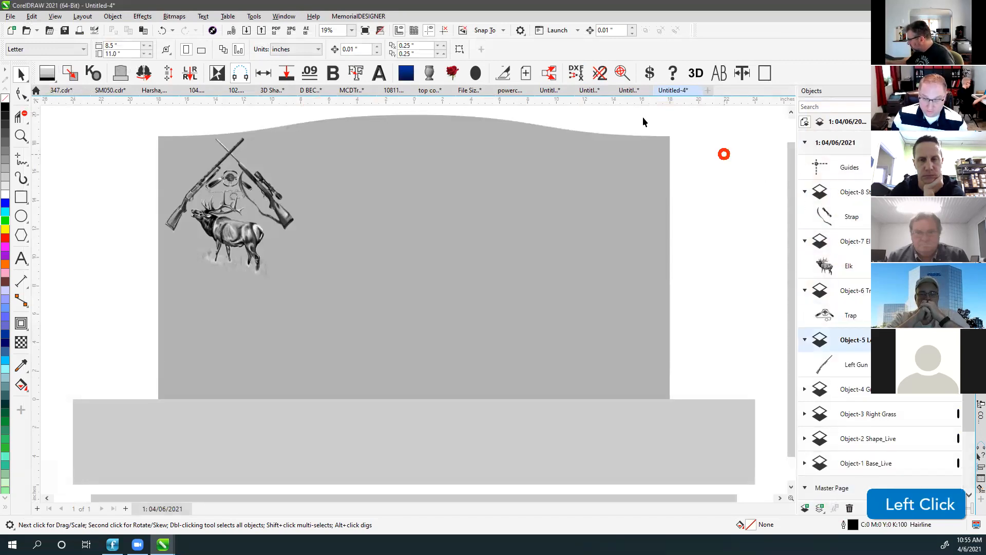
pyautogui.keyDown('ctrl'); pyautogui.click(549, 74); pyautogui.keyUp('ctrl')
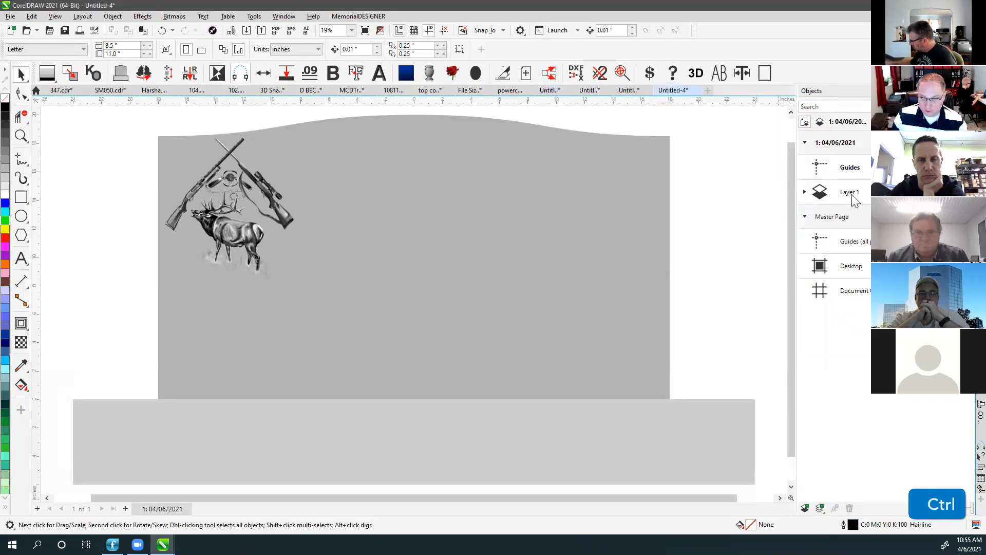
pyautogui.click(806, 192)
pyautogui.click(723, 148)
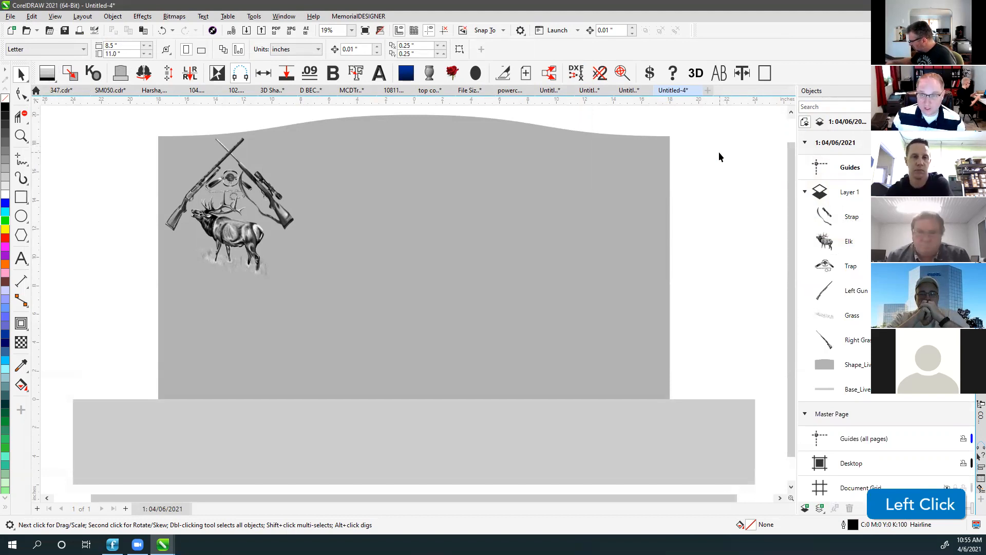
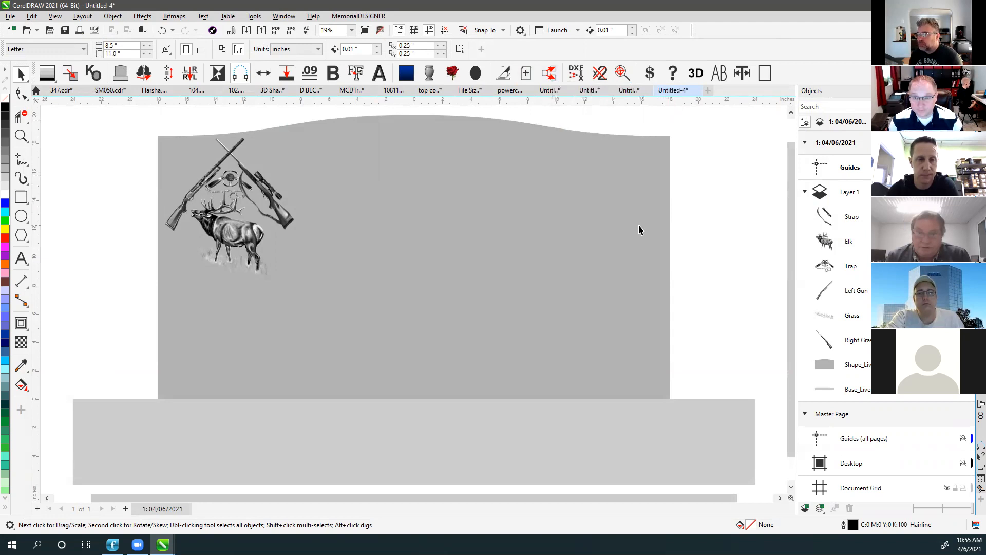
# Select and then deselect the elk and crossed-guns artwork.
pyautogui.click(707, 217)
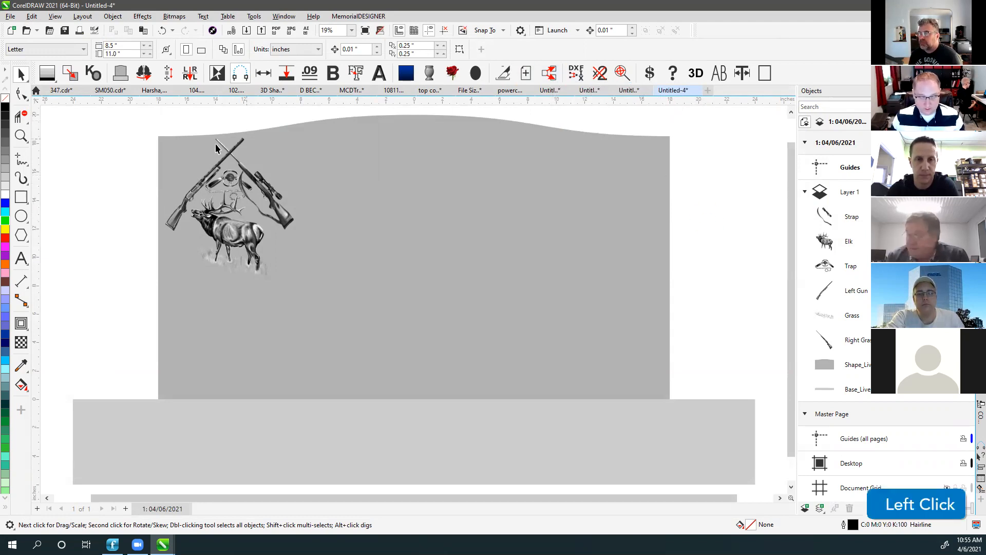
pyautogui.moveTo(123, 129); pyautogui.dragTo(339, 316)
pyautogui.click(144, 122)
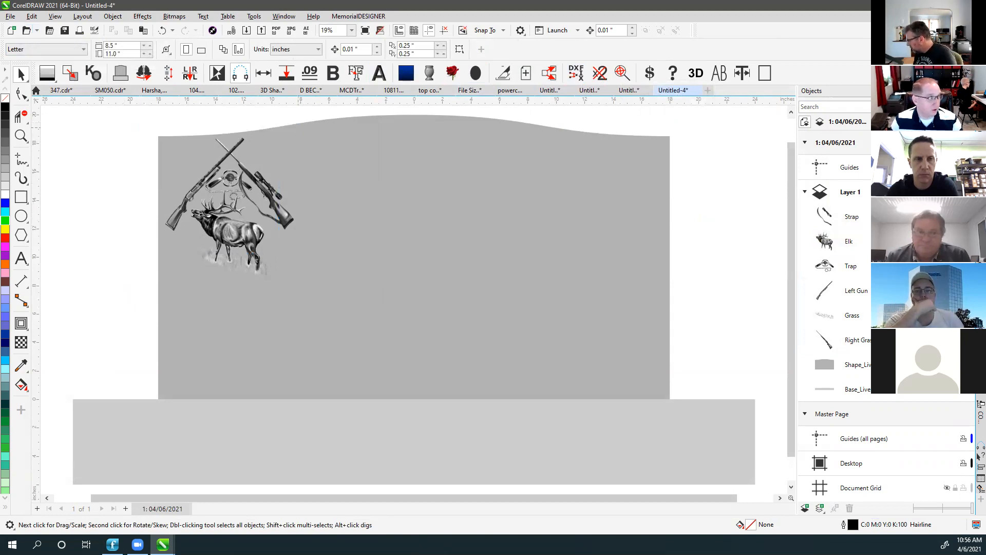
# Import the SM065 AutoCAD design, accepting the import settings and substitute fonts.
pyautogui.click(978, 454)
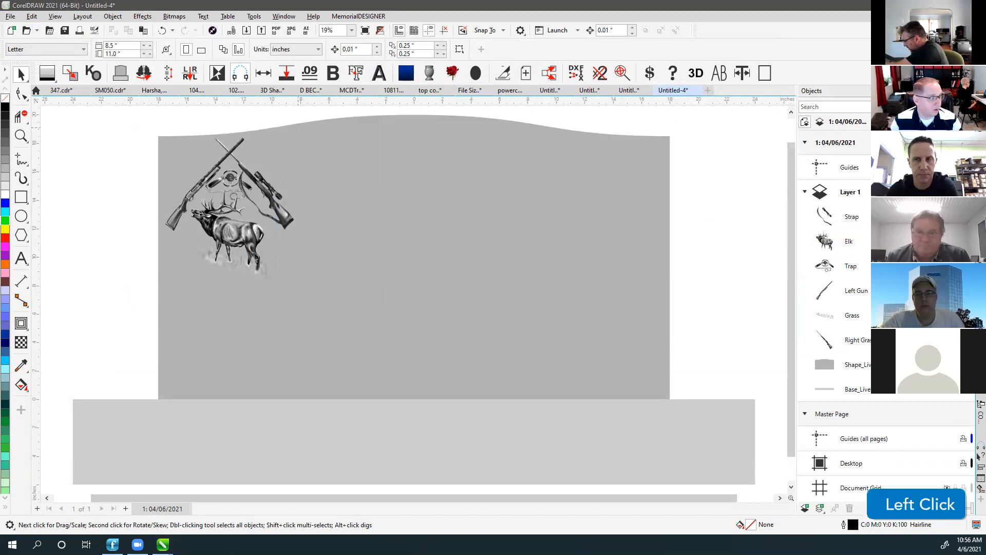
pyautogui.scroll(-2, 980, 455)
pyautogui.click(979, 455)
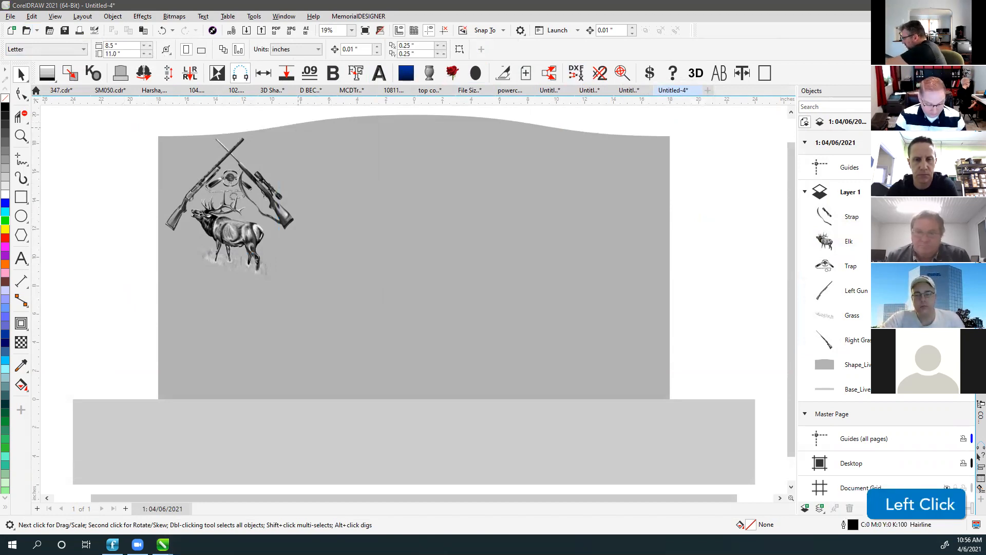
pyautogui.write('bri')
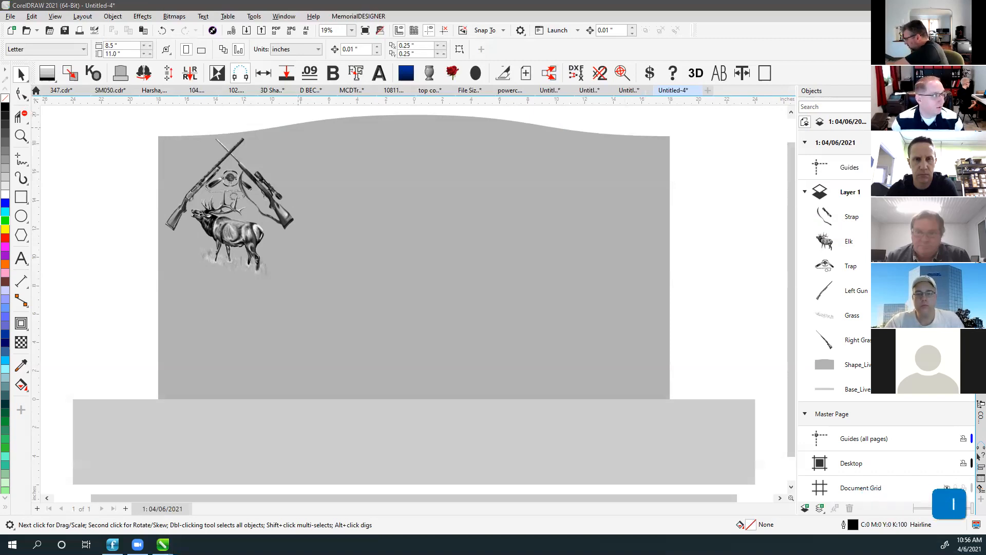
pyautogui.click(979, 456)
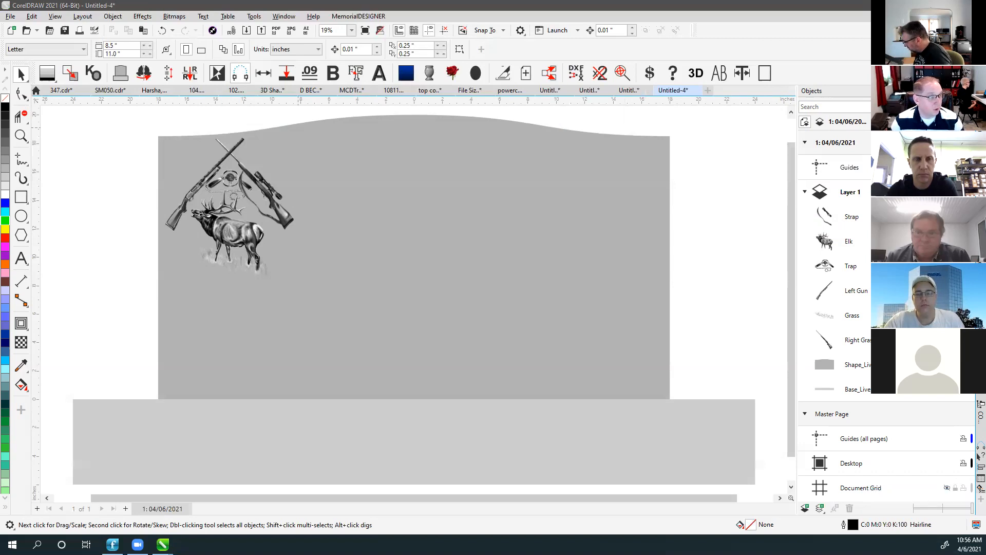
pyautogui.click(979, 456)
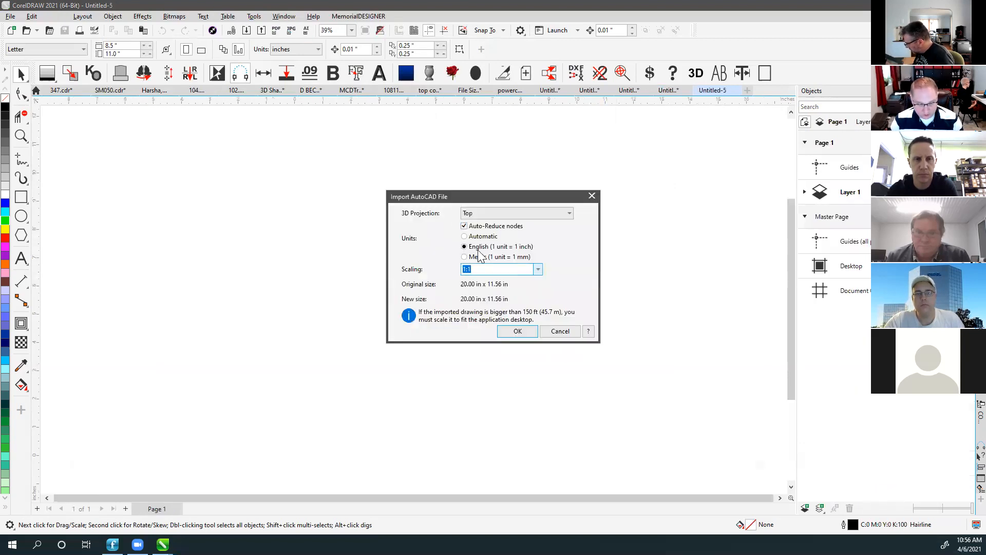
pyautogui.click(517, 331)
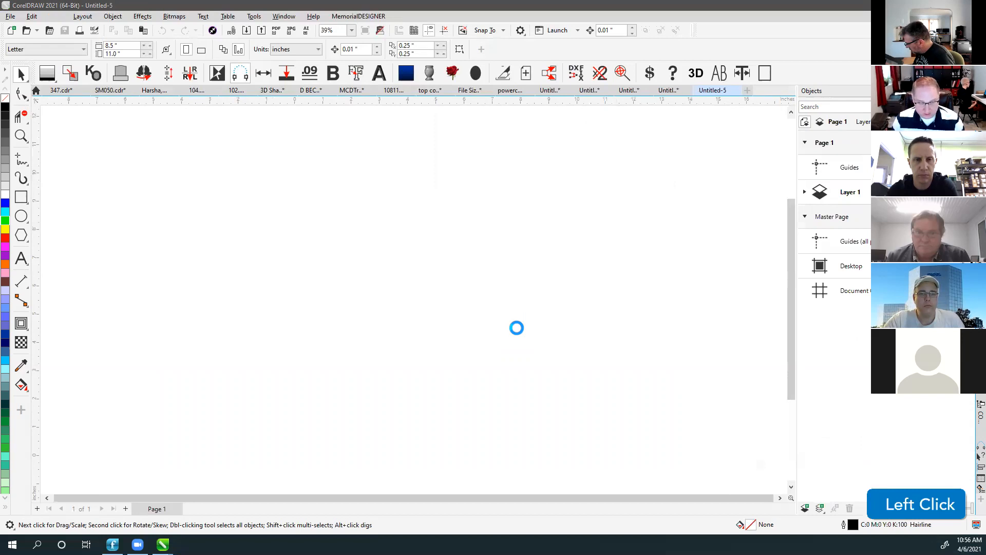
pyautogui.click(560, 387)
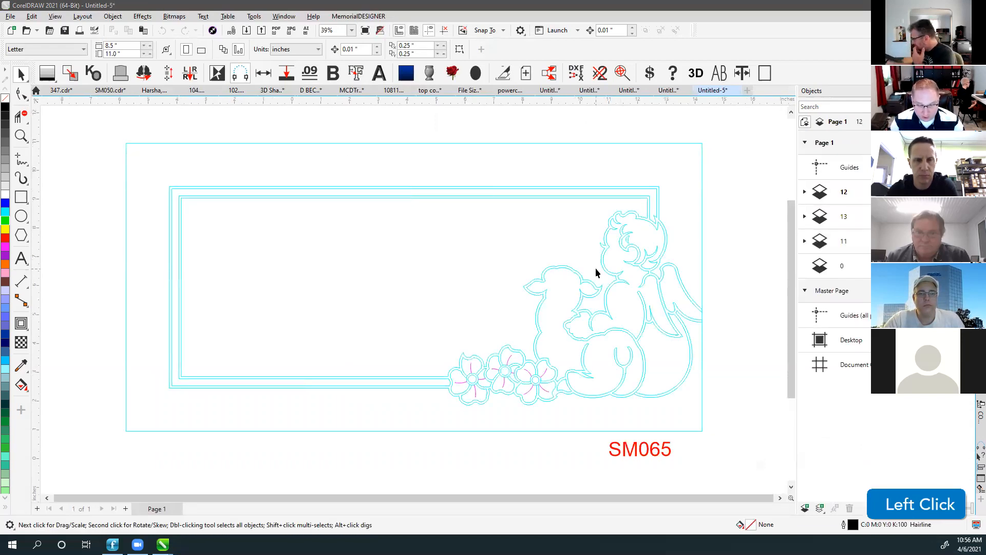
# Test-lift arcs of the lamb's head off the outline, then undo to restore it.
pyautogui.scroll(6, 412, 298)
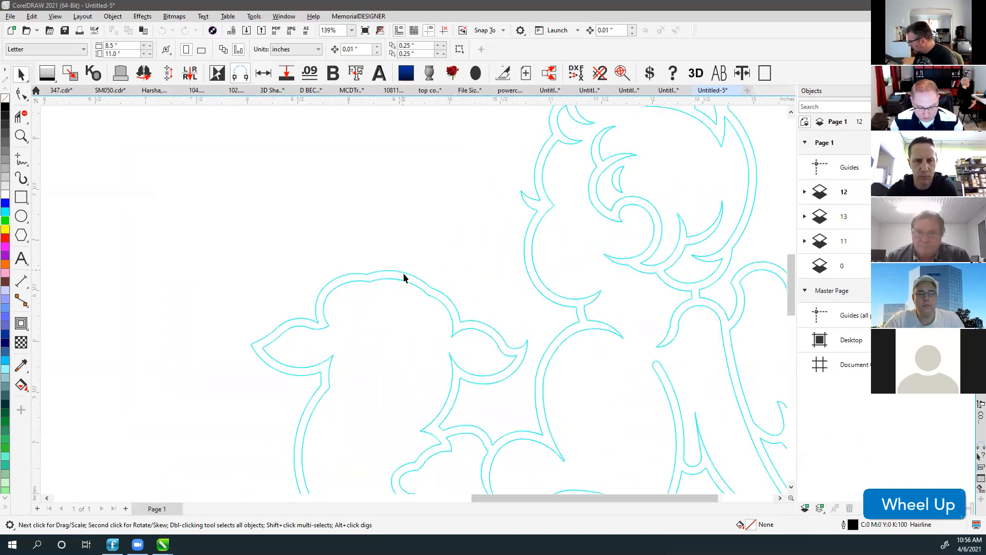
pyautogui.click(400, 275)
pyautogui.moveTo(400, 276); pyautogui.dragTo(395, 218)
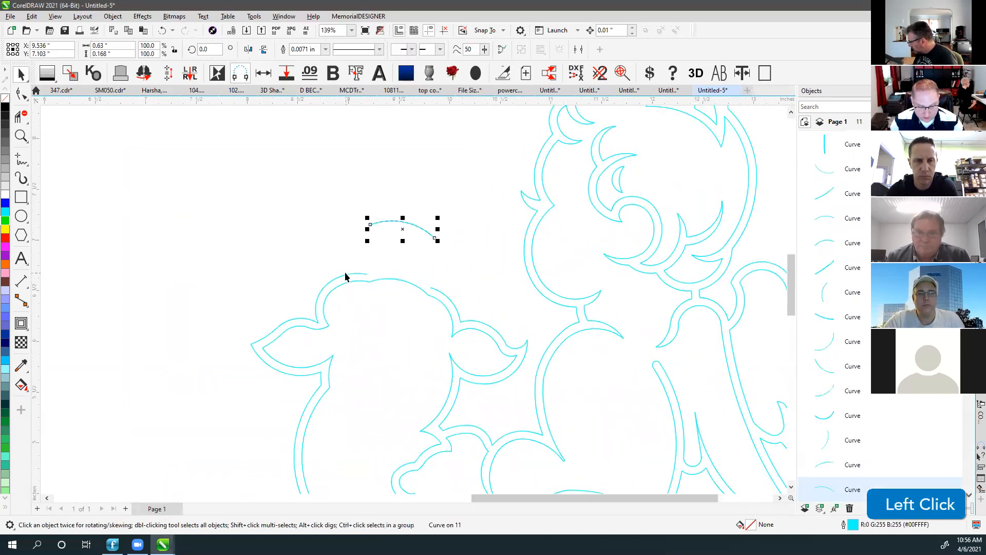
pyautogui.moveTo(346, 273); pyautogui.dragTo(327, 247)
pyautogui.click(321, 291)
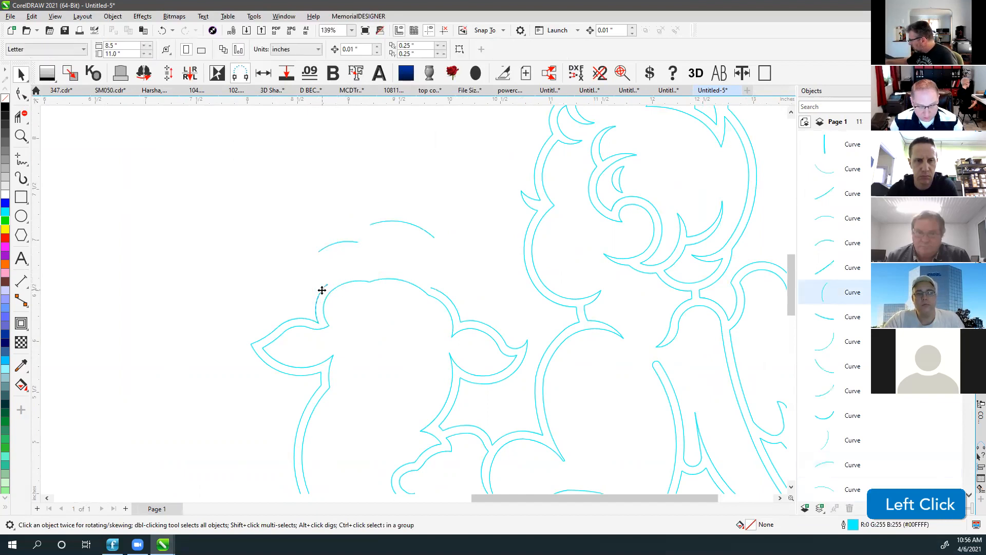
pyautogui.scroll(-4, 406, 274)
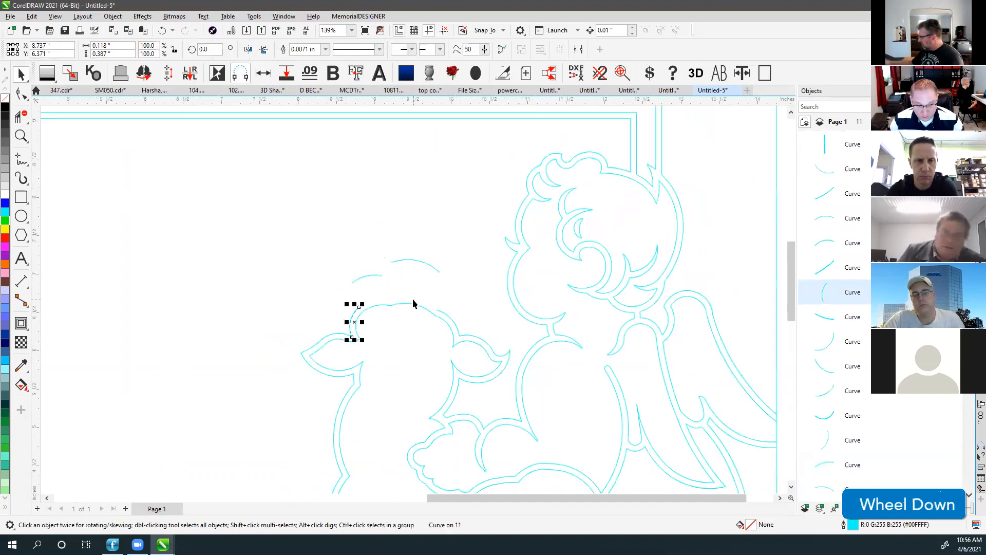
pyautogui.hotkey('ctrl', 'z')
pyautogui.hotkey('ctrl', 'z')
pyautogui.scroll(-2, 406, 290)
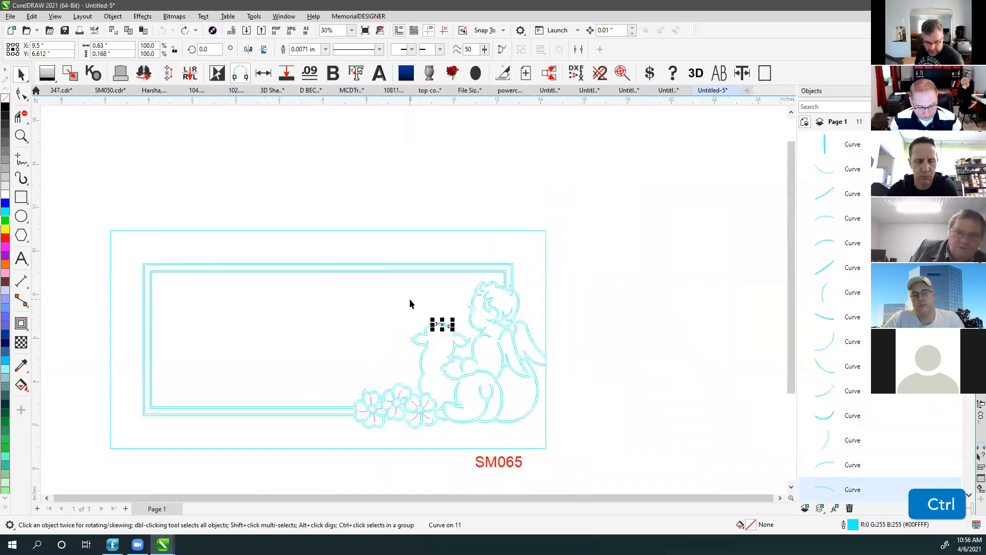
# Select every object in the design and convert it all to curves.
pyautogui.hotkey('ctrl', 'a')
pyautogui.hotkey('ctrl', 'q')
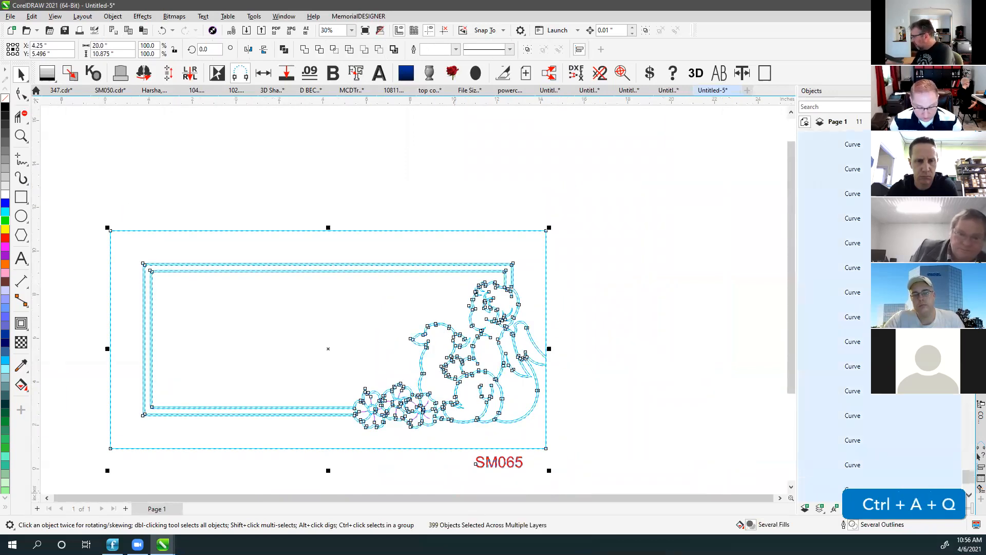
pyautogui.click(440, 193)
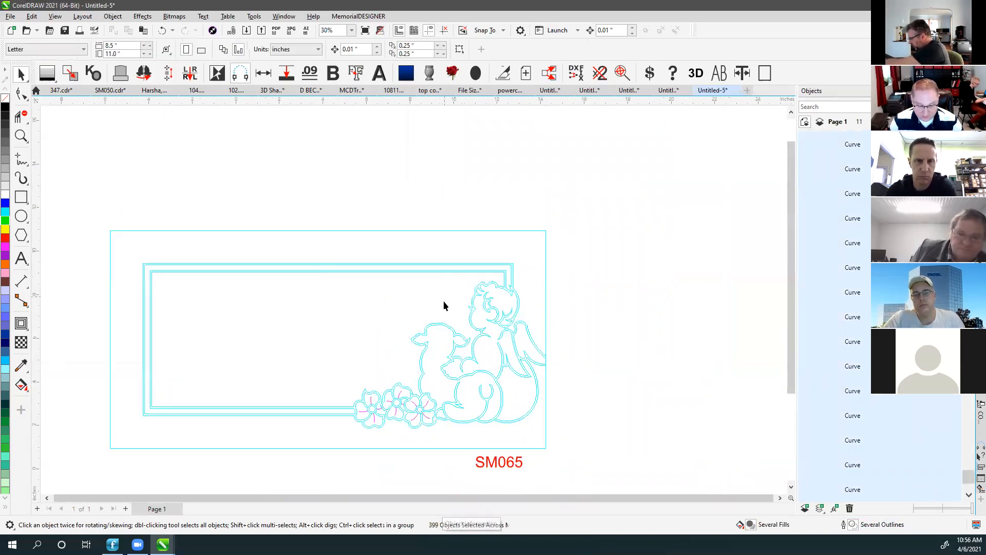
pyautogui.moveTo(969, 480); pyautogui.dragTo(969, 141)
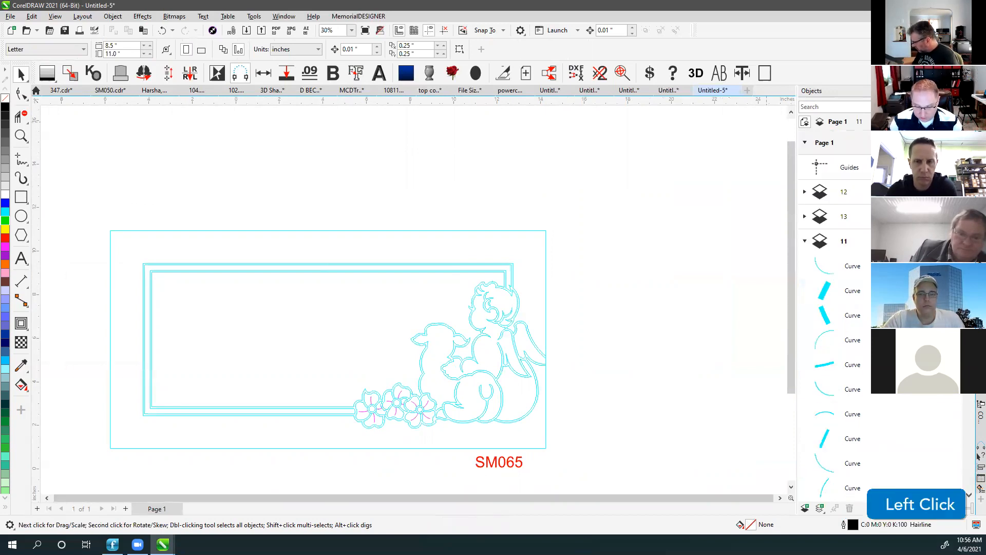
# Expand layers 11, 12 and 13 in the Objects docker to inspect their curves.
pyautogui.click(805, 244)
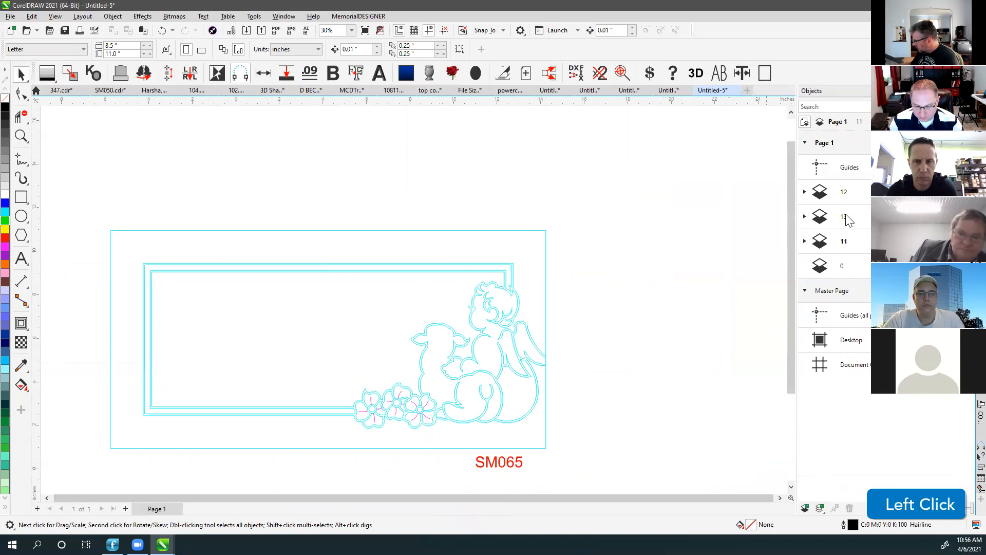
pyautogui.click(846, 194)
pyautogui.click(805, 192)
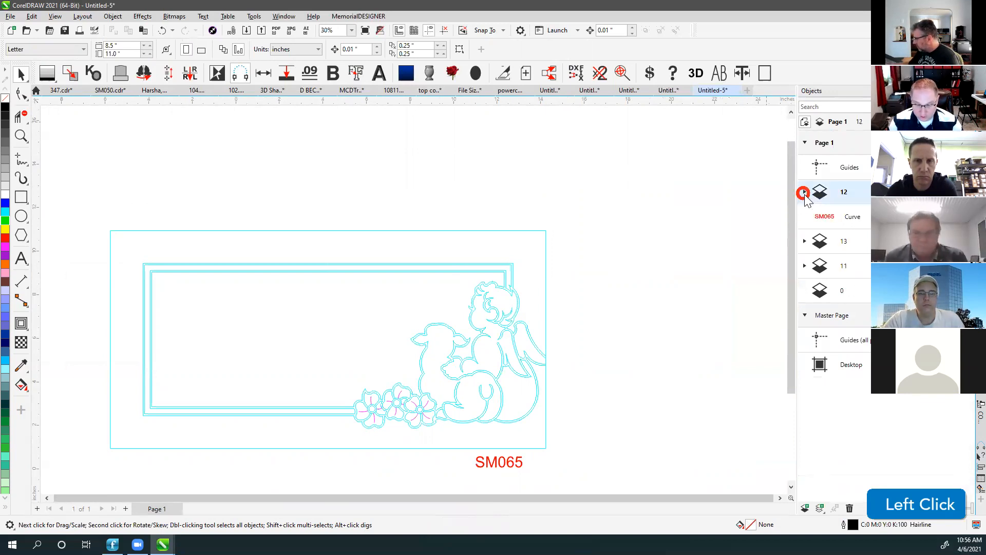
pyautogui.click(805, 241)
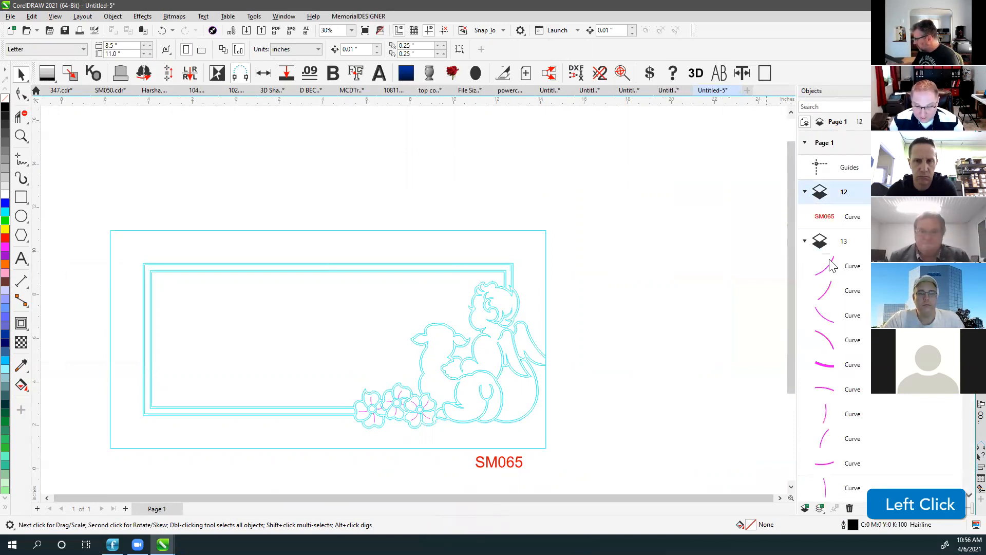
pyautogui.scroll(-3, 862, 292)
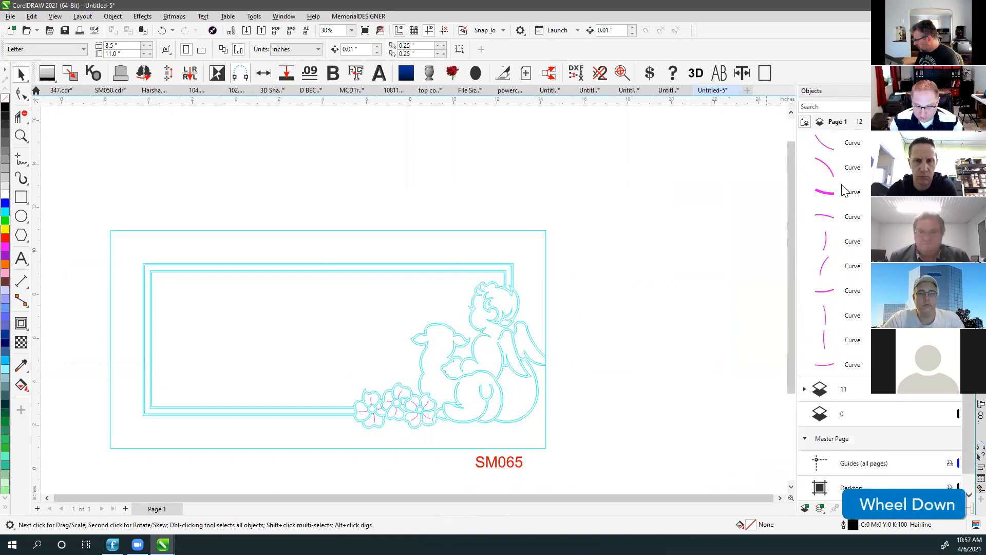
pyautogui.click(804, 390)
pyautogui.scroll(-5, 842, 395)
pyautogui.scroll(-4, 845, 394)
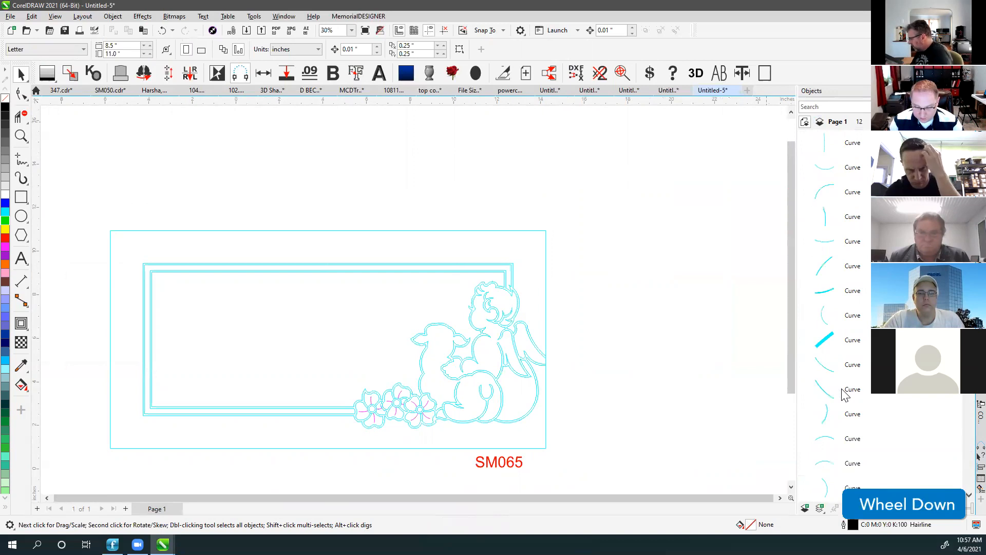
# Delete layer 13 together with its magenta curves.
pyautogui.moveTo(969, 205); pyautogui.dragTo(969, 149)
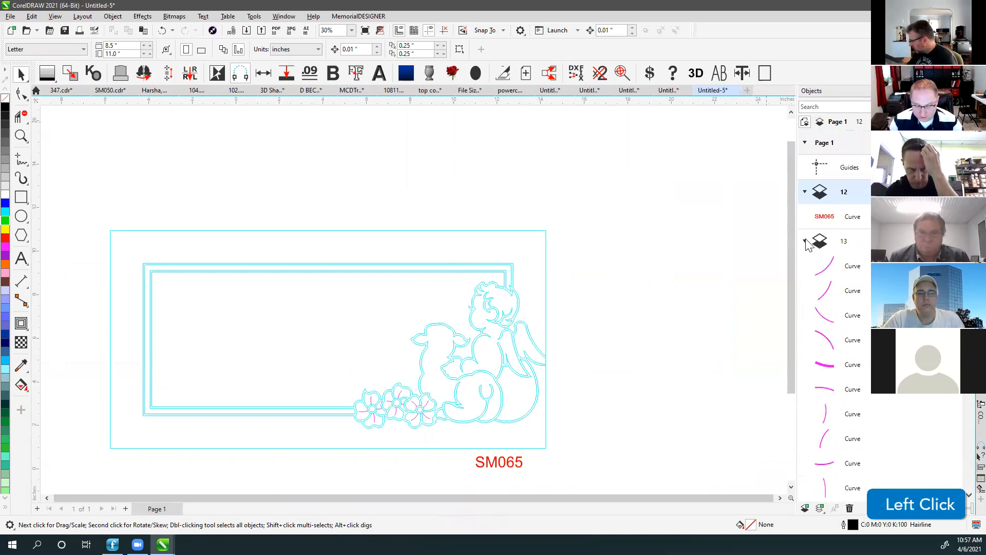
pyautogui.click(837, 250)
pyautogui.press('Delete')
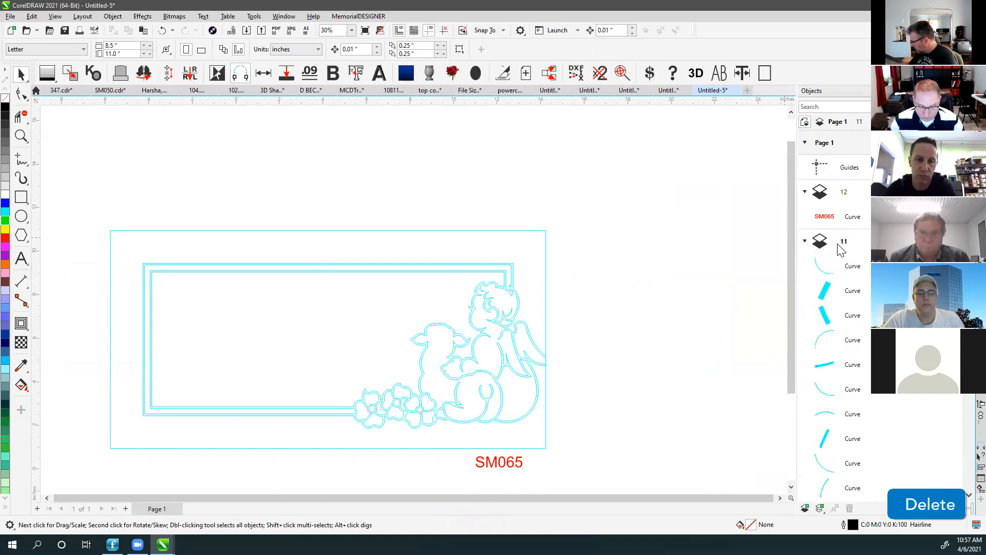
# Zoom in on the flowers area of the design.
pyautogui.click(21, 136)
pyautogui.moveTo(338, 375); pyautogui.dragTo(440, 441)
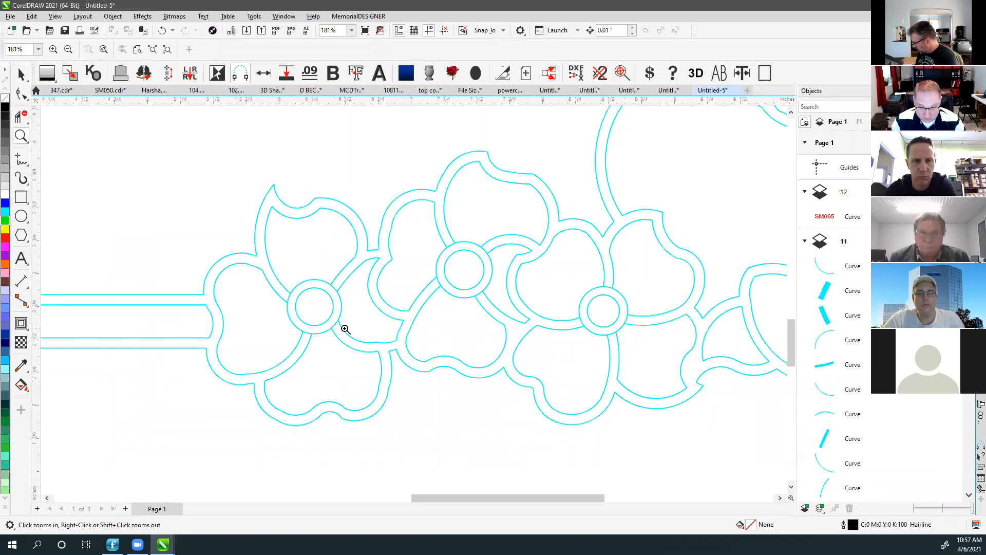
pyautogui.scroll(2, 343, 330)
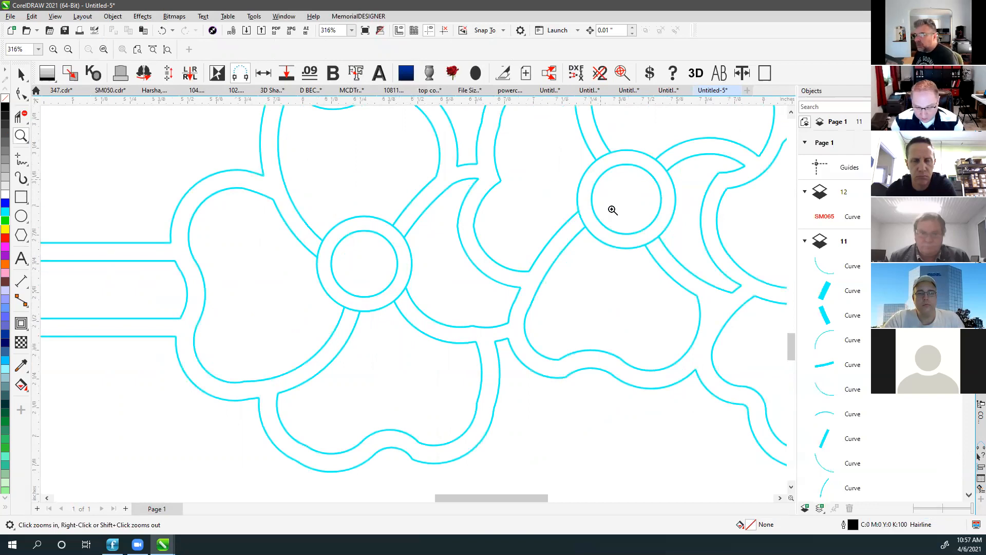
pyautogui.scroll(5, 411, 300)
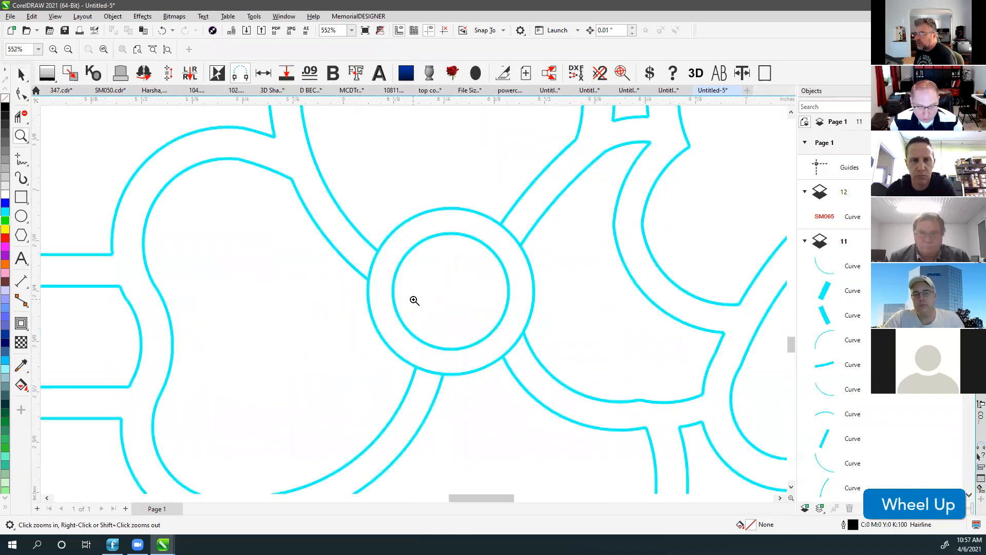
# Delete the outer circle's arcs at upper left, upper right, lower right and bottom.
pyautogui.click(15, 114)
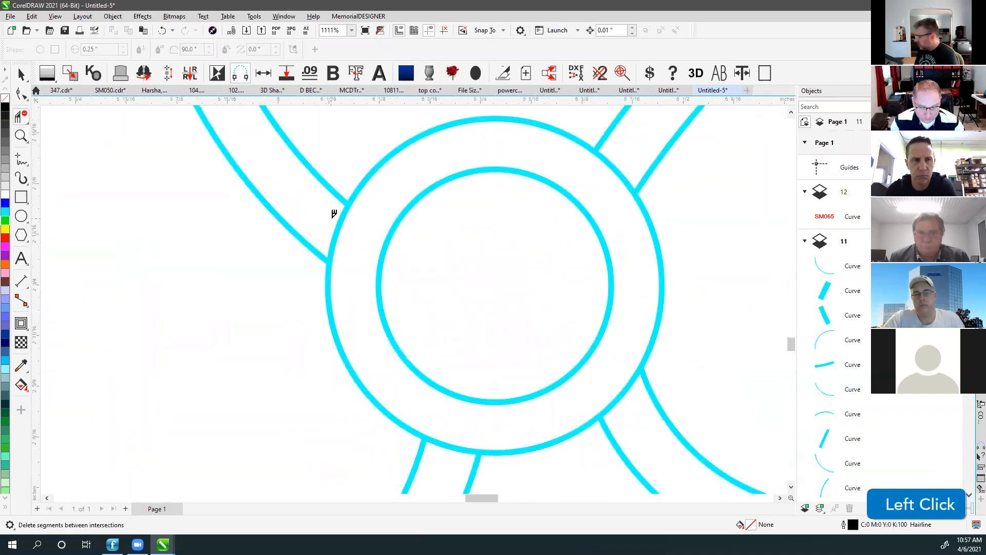
pyautogui.click(340, 221)
pyautogui.click(622, 154)
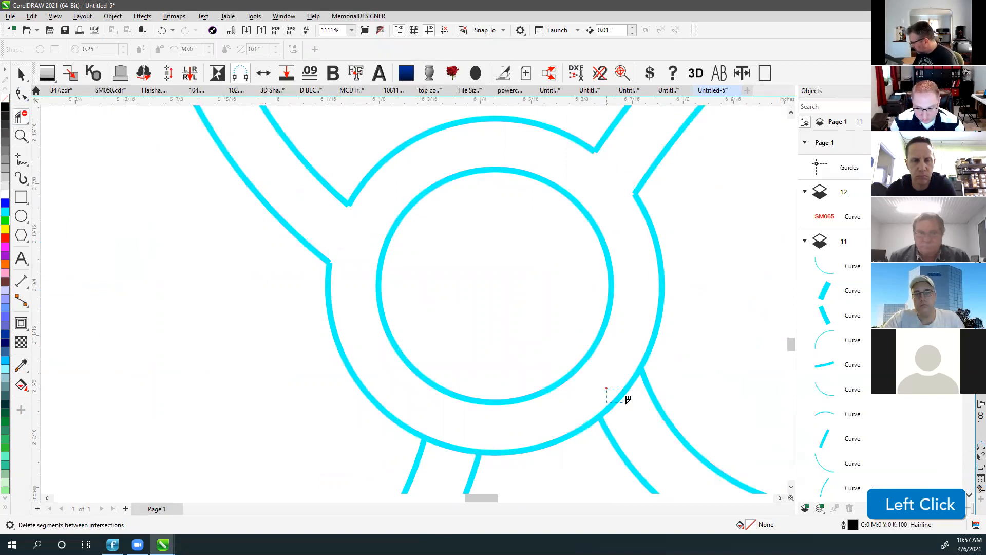
pyautogui.click(626, 399)
pyautogui.click(447, 445)
# Trim the overlapping arcs and the small ring segment at the flower circle.
pyautogui.scroll(-2, 419, 267)
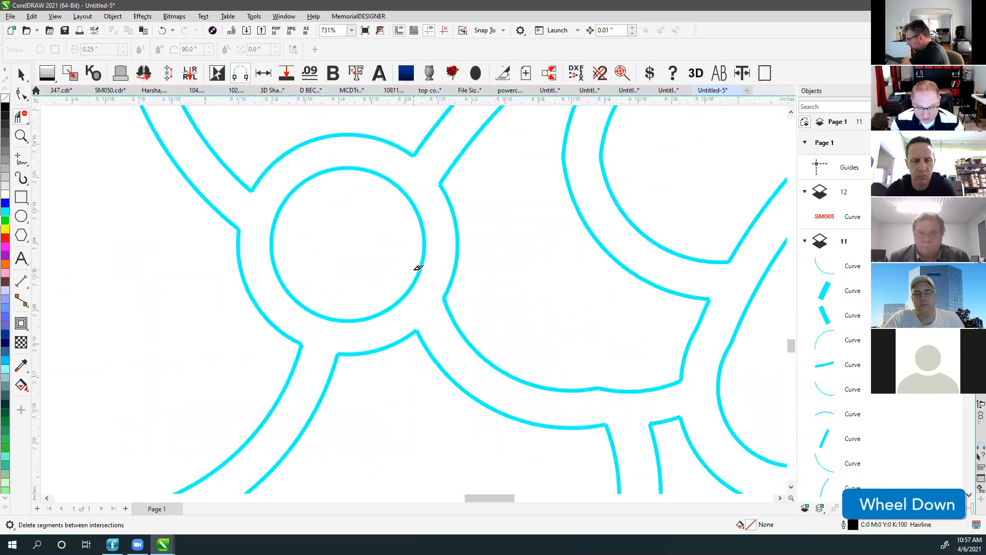
pyautogui.scroll(-2, 419, 267)
pyautogui.scroll(-2, 411, 297)
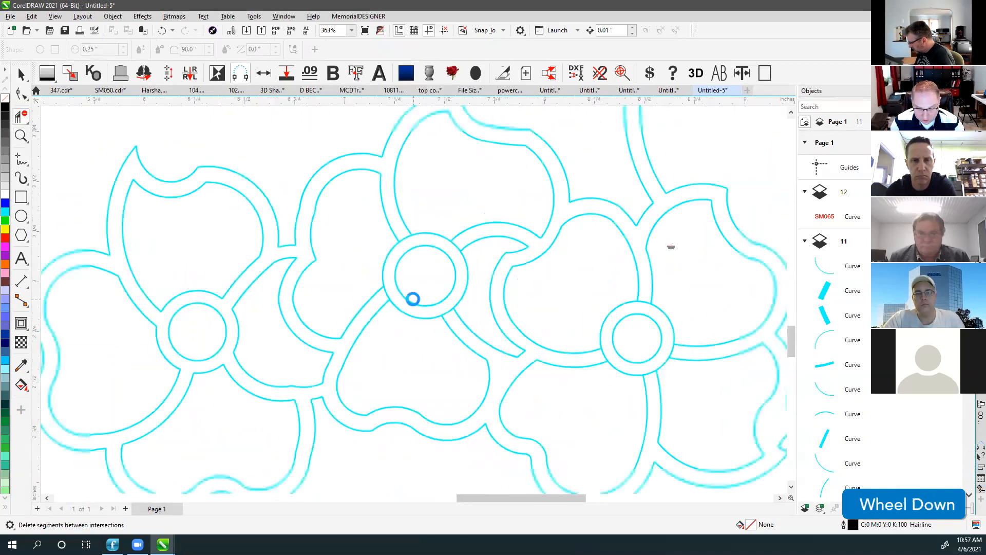
pyautogui.scroll(2, 442, 280)
pyautogui.click(434, 280)
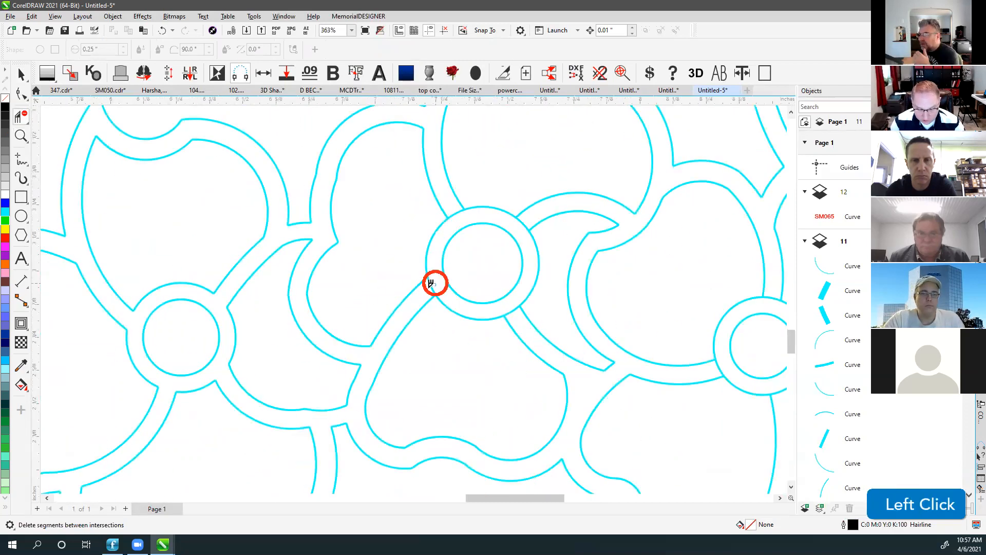
pyautogui.click(521, 225)
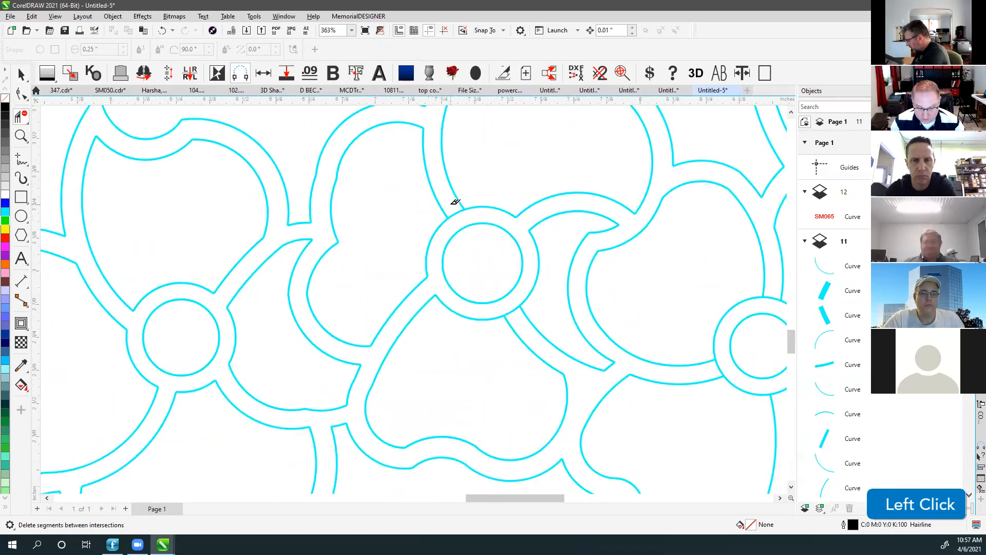
pyautogui.click(511, 302)
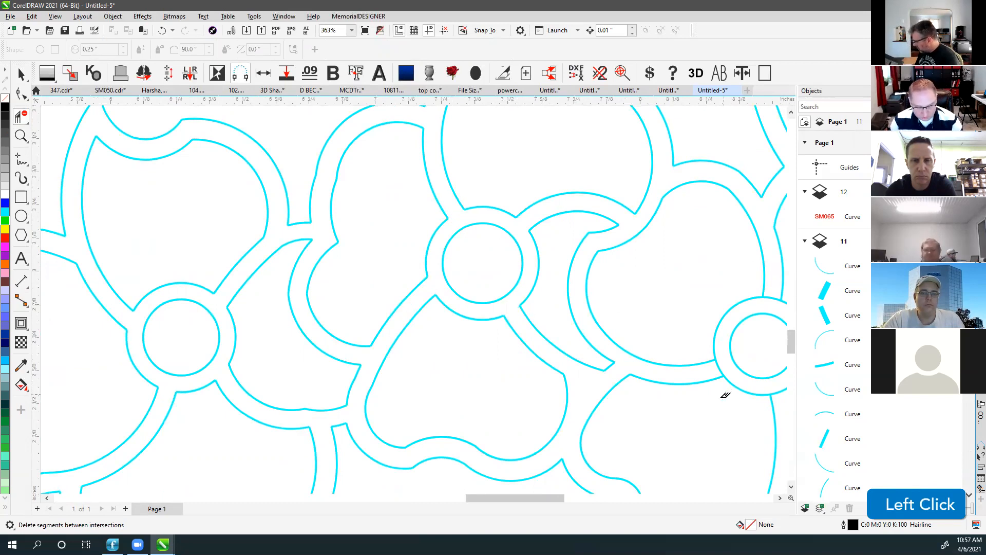
# Zoom out to the whole design and return to the Pick tool.
pyautogui.press('F4')
pyautogui.click(224, 134)
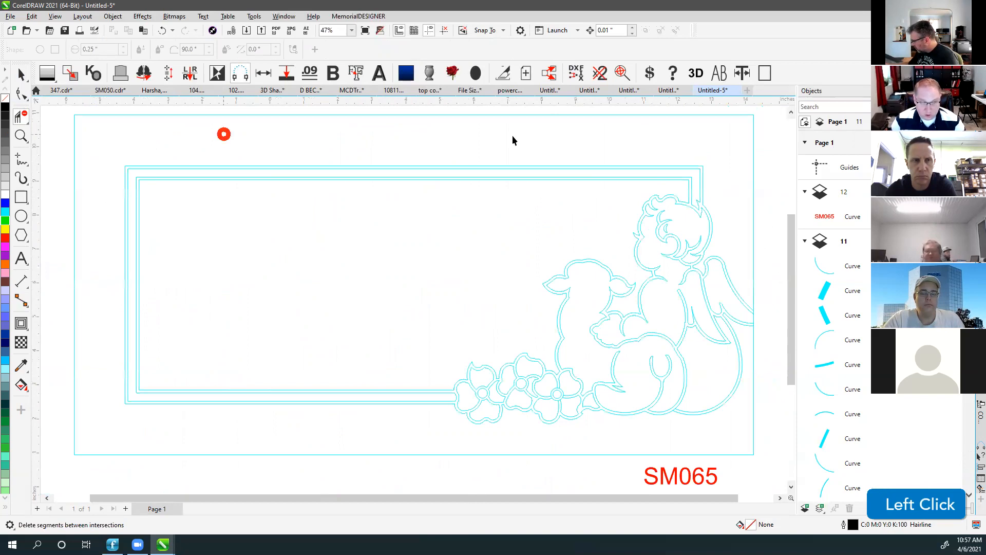
pyautogui.press('space')
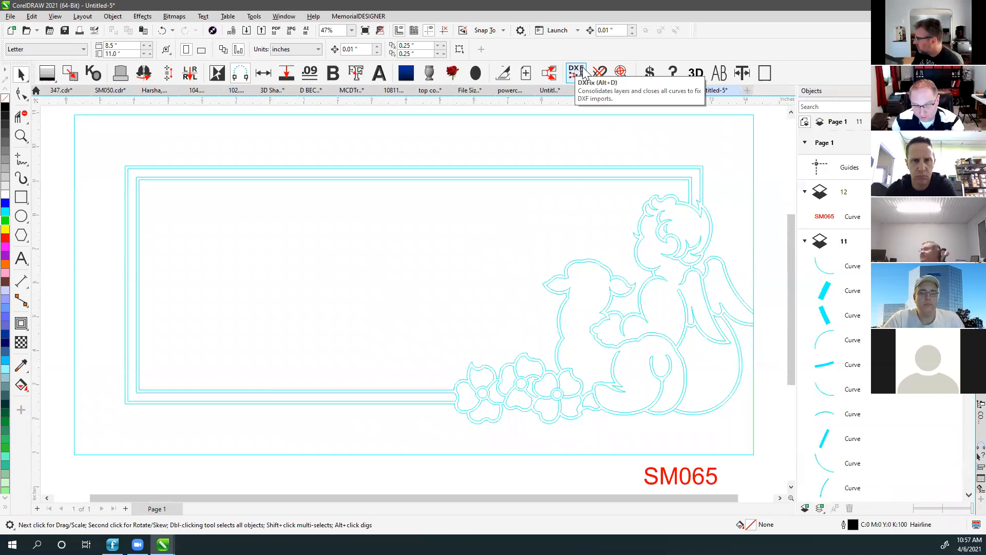
# Run DXFix to merge all curves onto Layer 1 and close them, then check Layer 1.
pyautogui.click(582, 75)
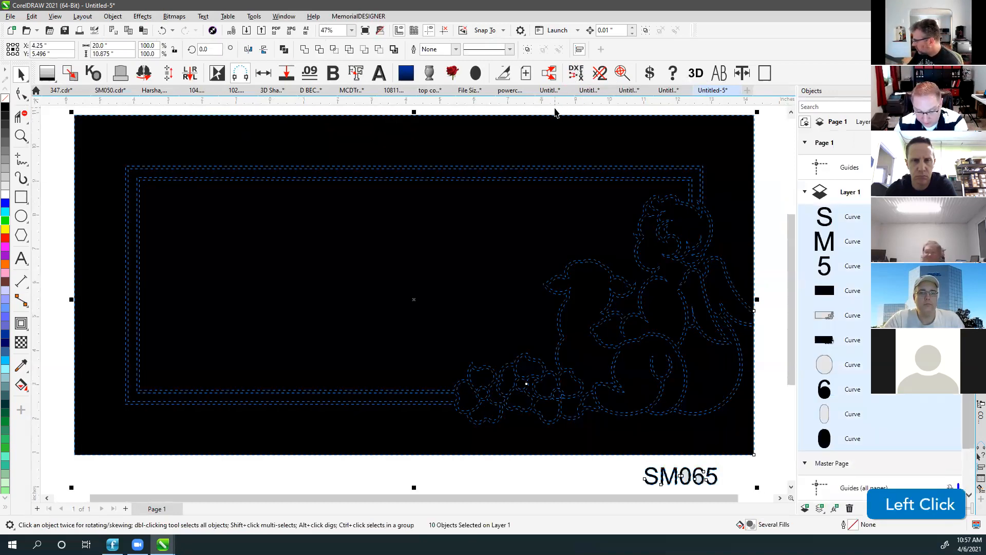
pyautogui.click(555, 114)
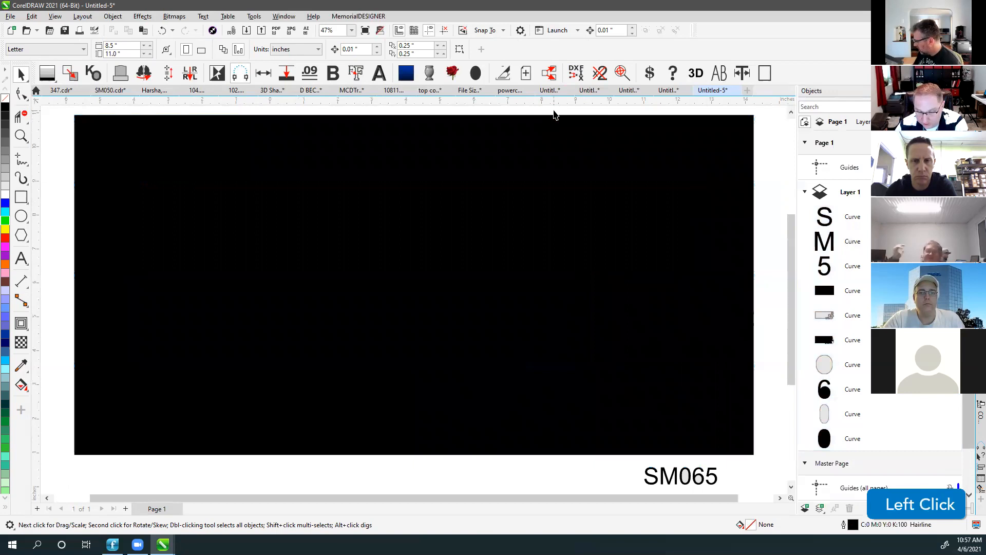
pyautogui.click(806, 193)
pyautogui.click(850, 194)
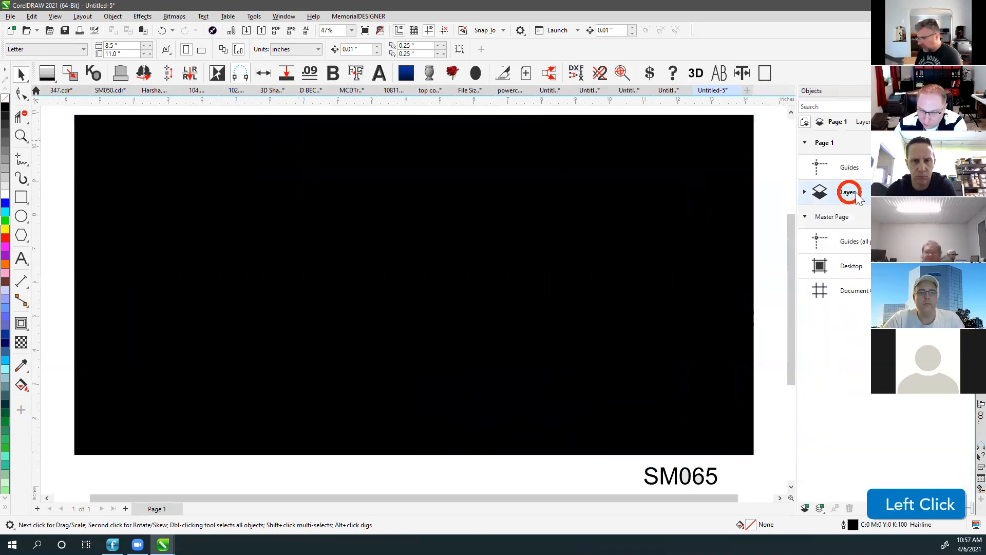
pyautogui.click(805, 192)
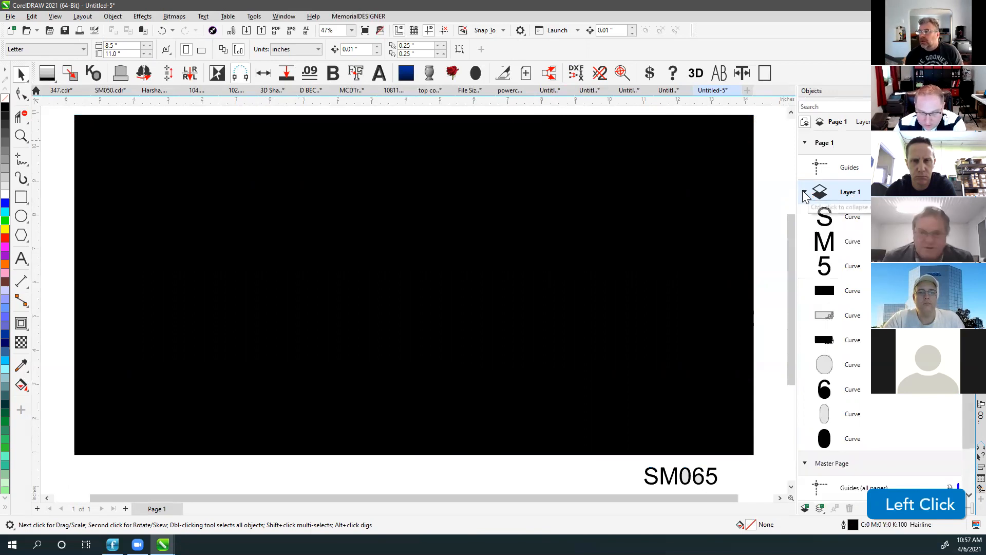
pyautogui.click(506, 123)
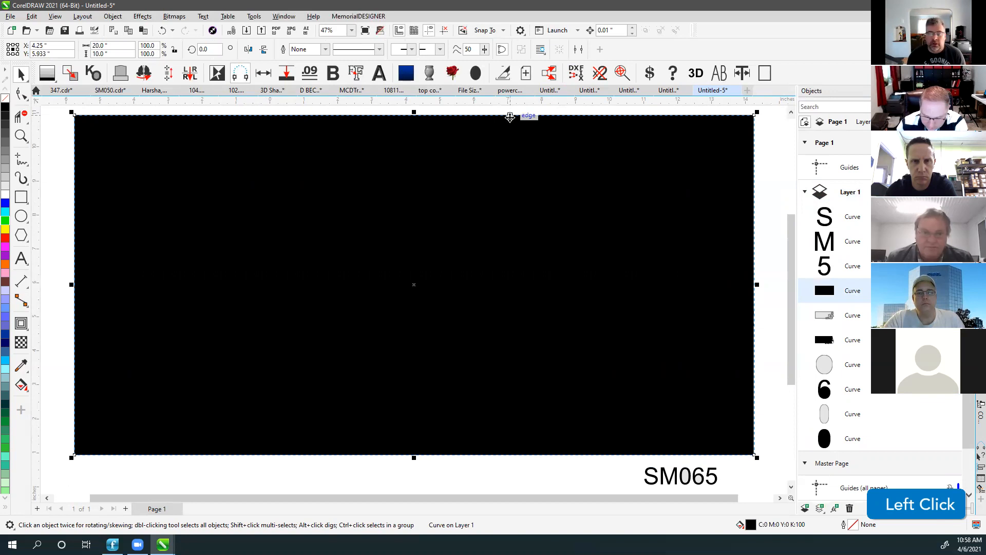
# Send the black background rectangle behind the angel-frame artwork.
pyautogui.click(511, 109)
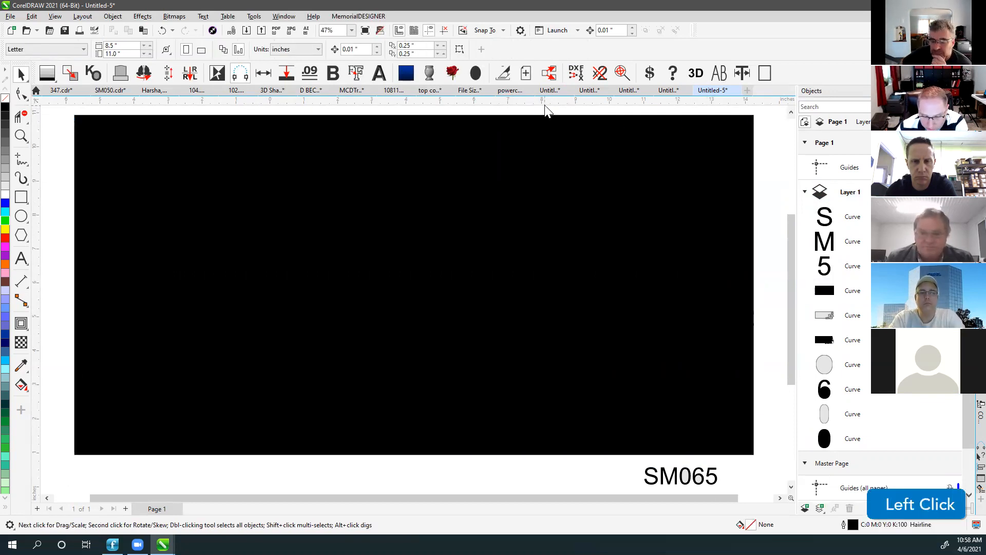
pyautogui.click(517, 139)
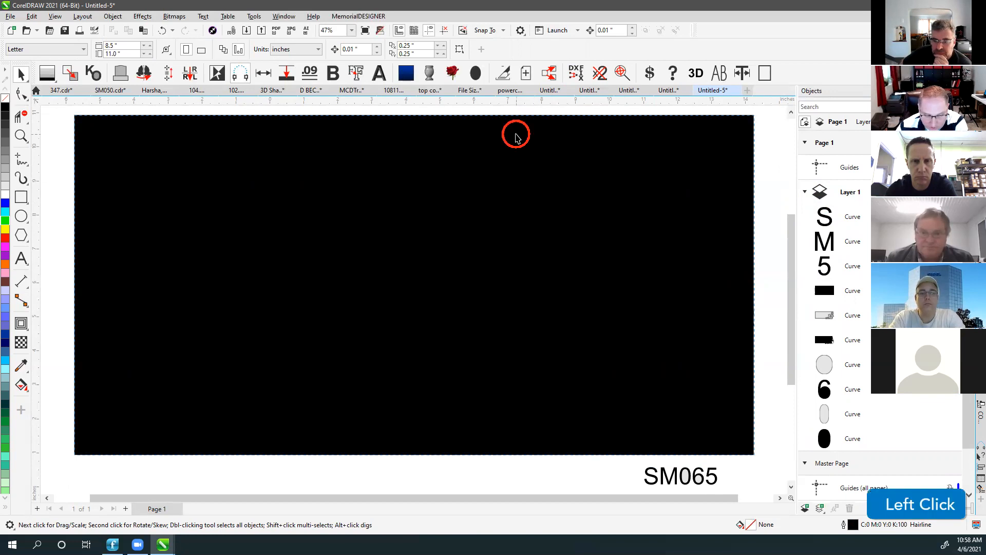
pyautogui.hotkey('shift', 'pagedown')
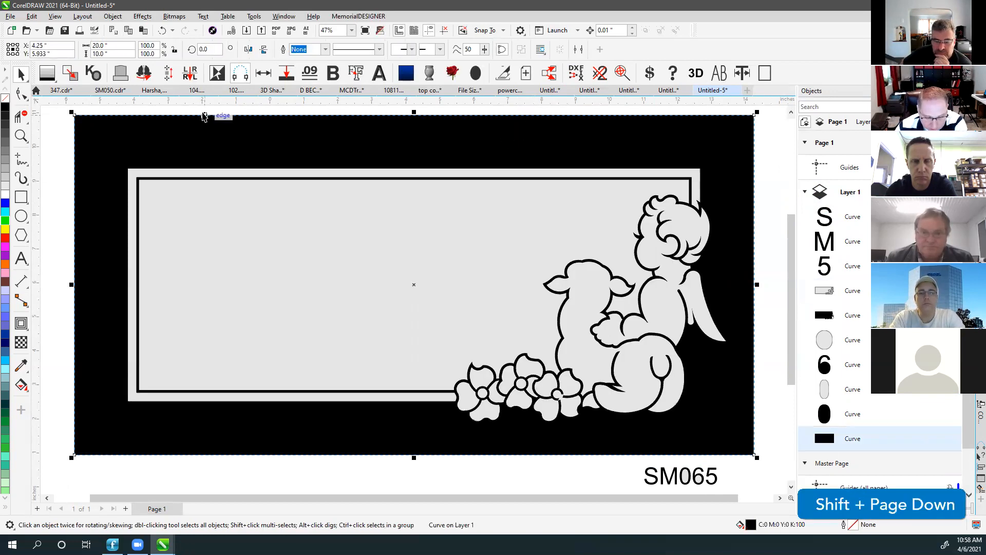
pyautogui.click(584, 189)
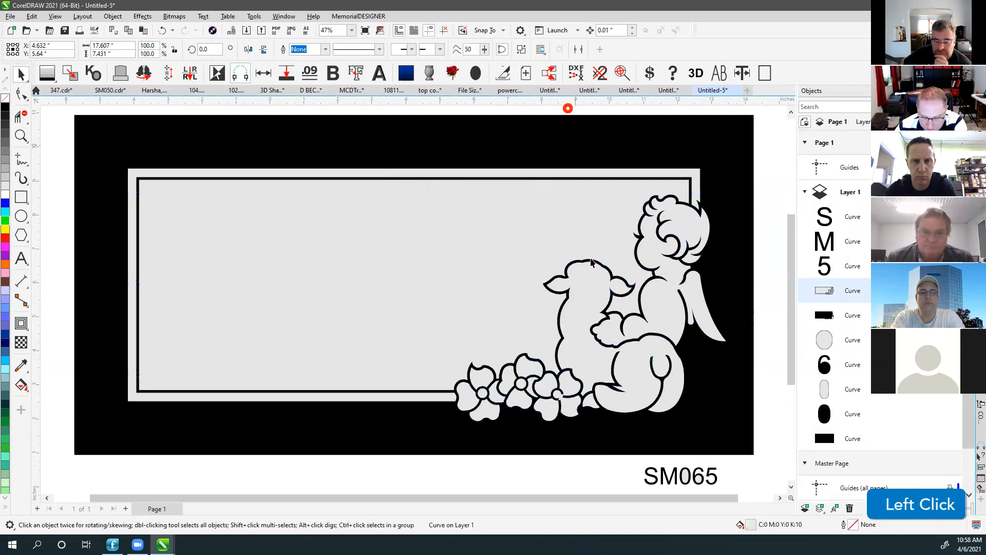
pyautogui.moveTo(590, 279); pyautogui.dragTo(577, 227)
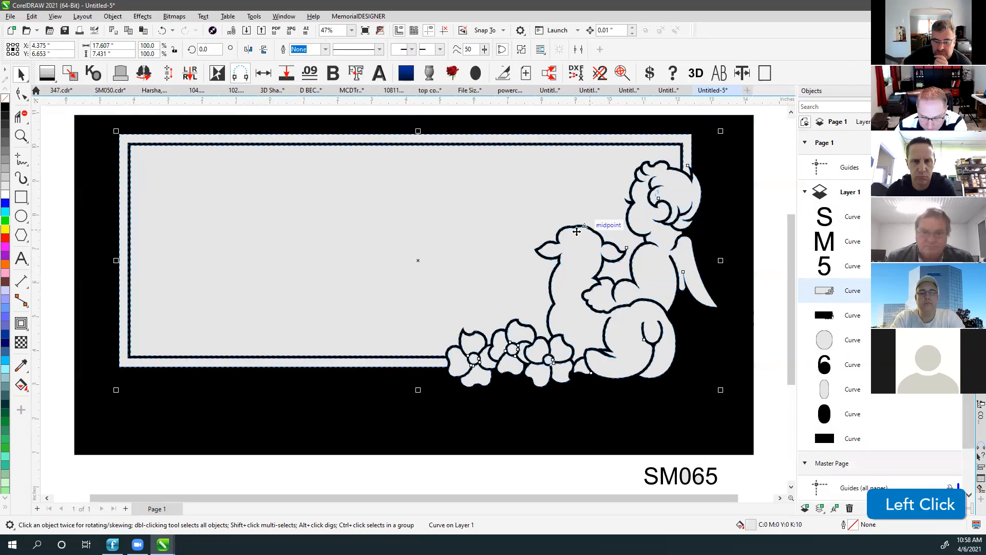
pyautogui.hotkey('ctrl', 'z')
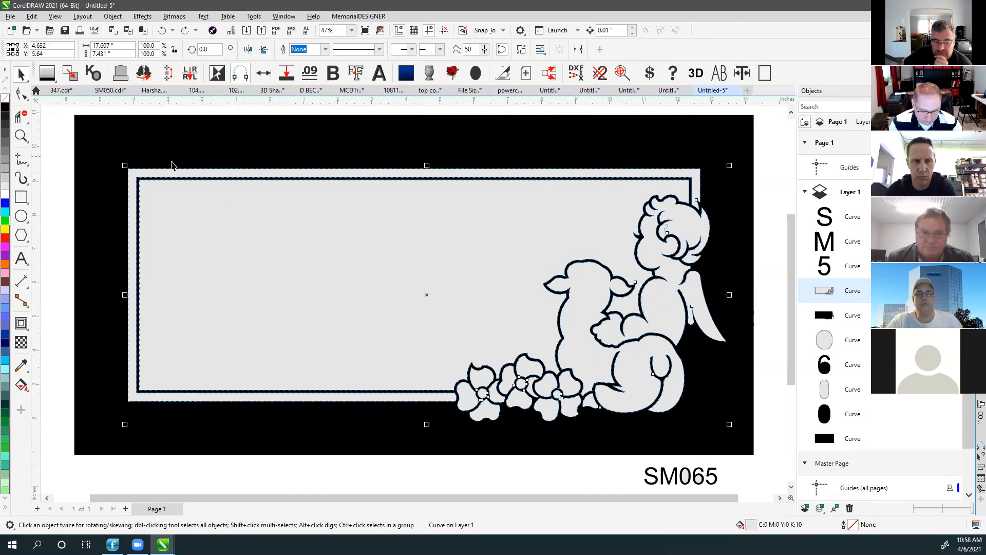
# Fill the background rectangle 30% gray instead of black.
pyautogui.click(148, 138)
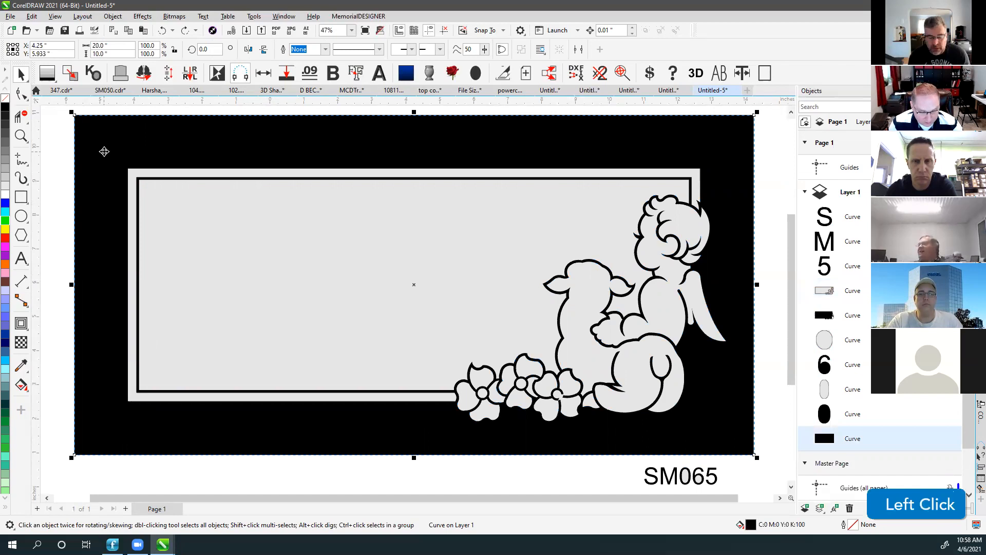
pyautogui.press('v')
pyautogui.press('v')
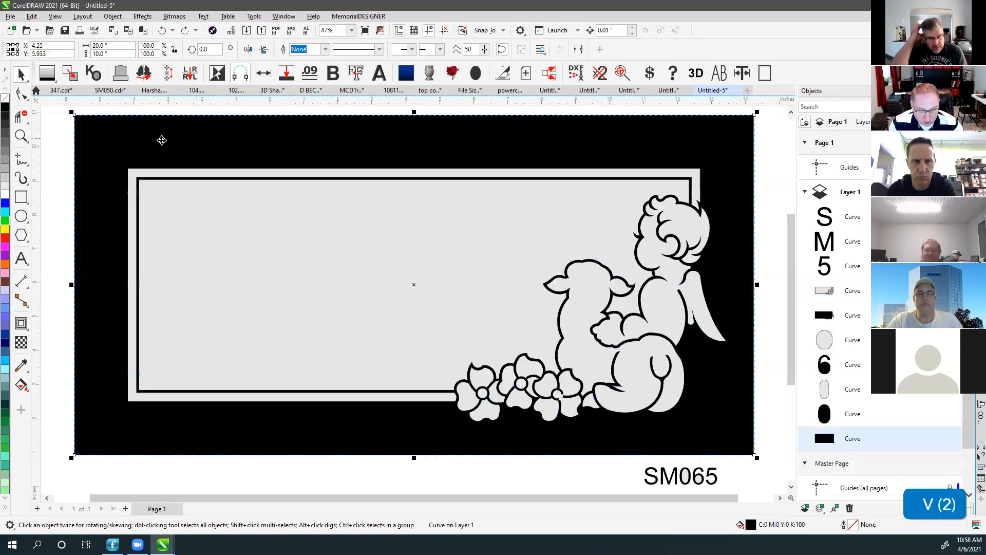
pyautogui.click(102, 105)
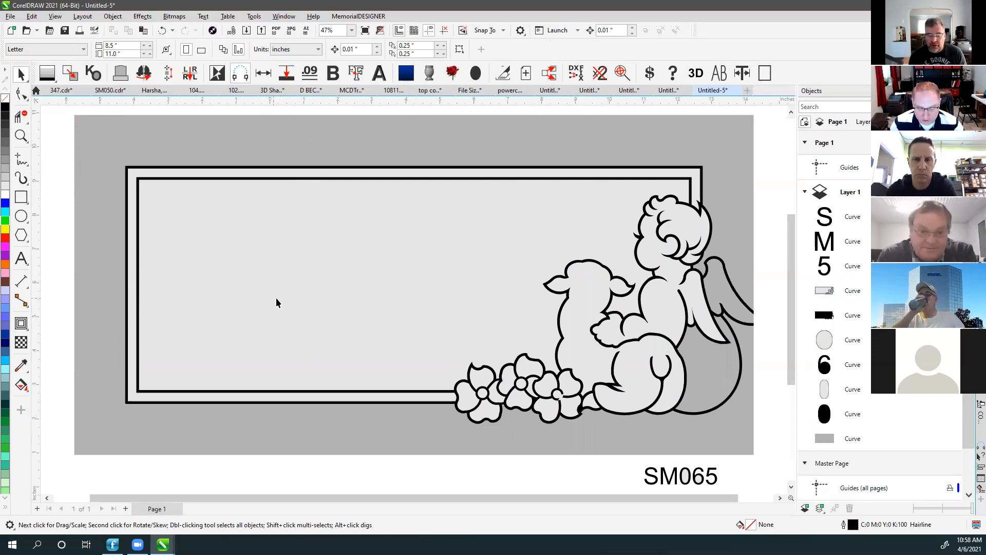
# Show the drawing as outlines and test-move an inner-circle node on the flower curve, then undo.
pyautogui.scroll(3, 413, 303)
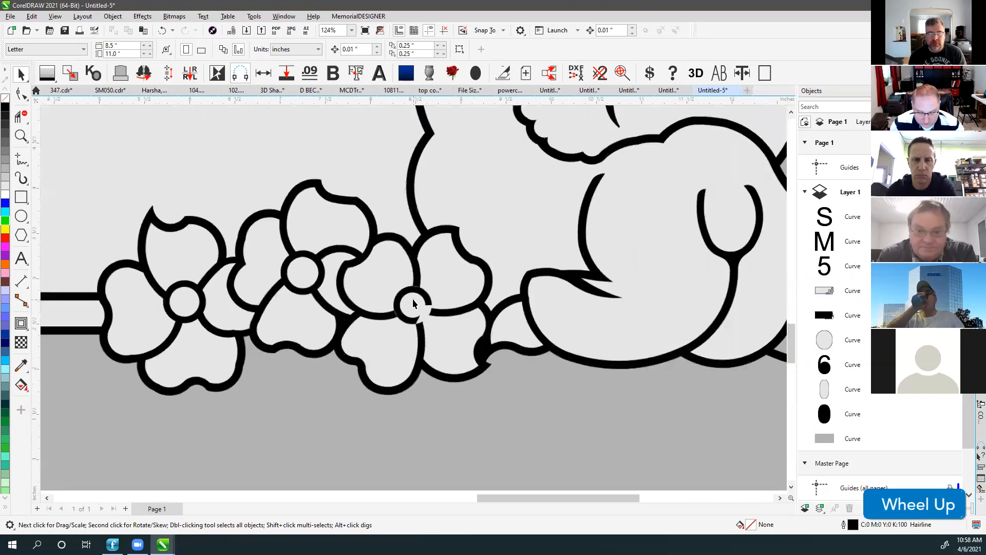
pyautogui.scroll(5, 414, 303)
pyautogui.press('v')
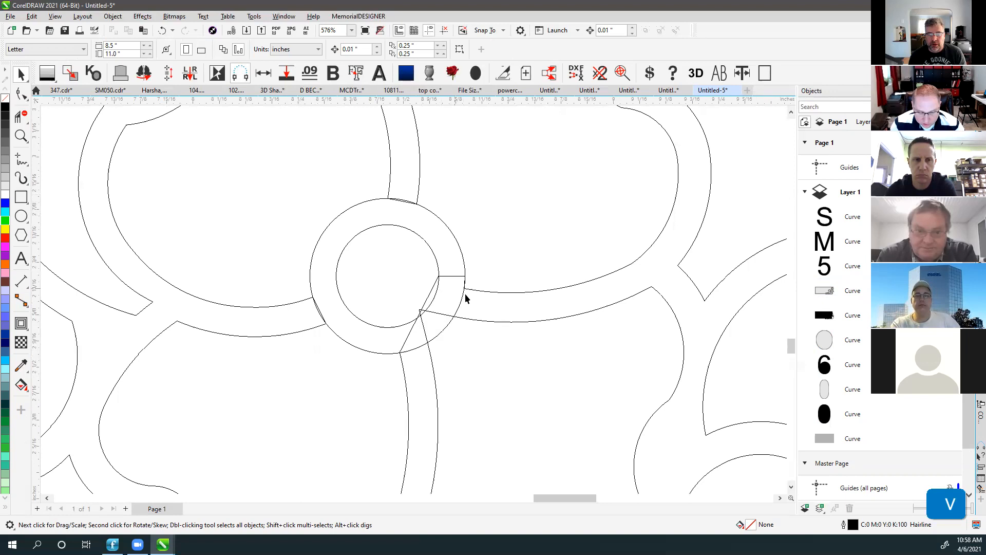
pyautogui.scroll(2, 439, 319)
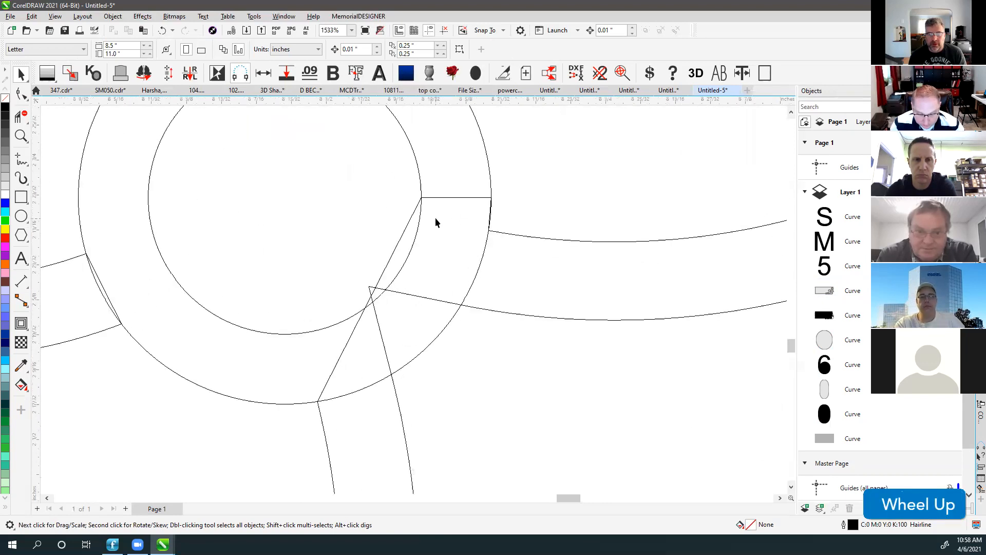
pyautogui.scroll(-1, 415, 283)
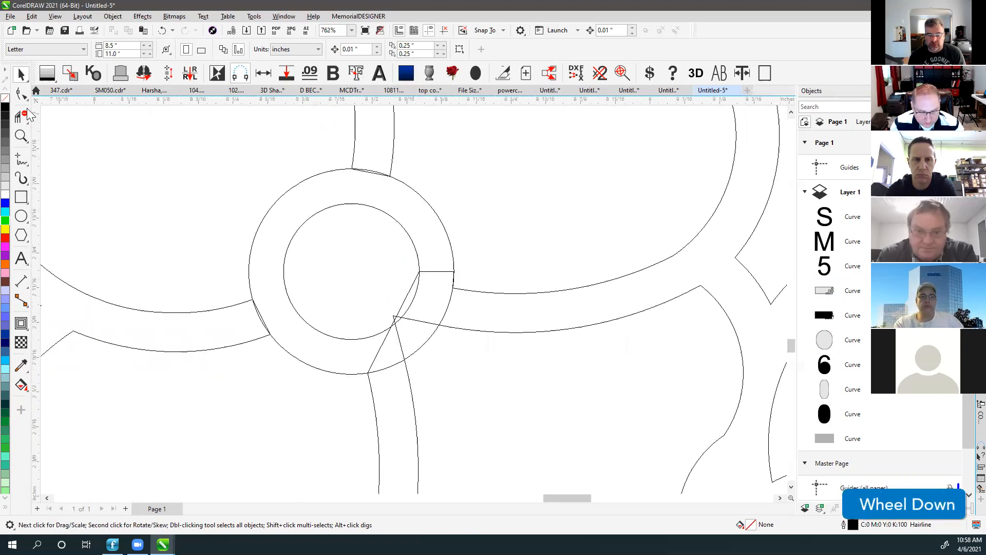
pyautogui.click(21, 94)
pyautogui.click(262, 316)
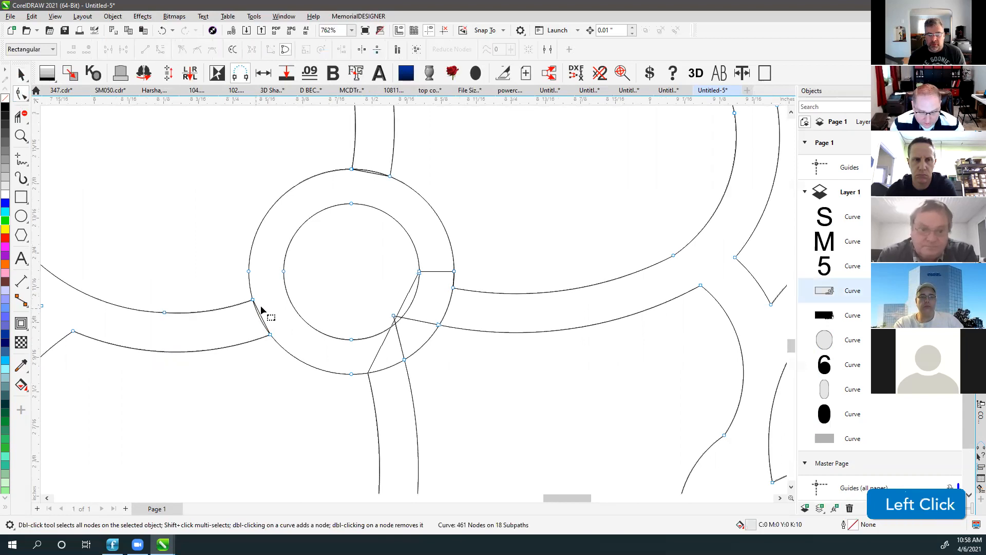
pyautogui.moveTo(419, 271); pyautogui.dragTo(387, 285)
pyautogui.hotkey('ctrl', 'z')
pyautogui.click(365, 306)
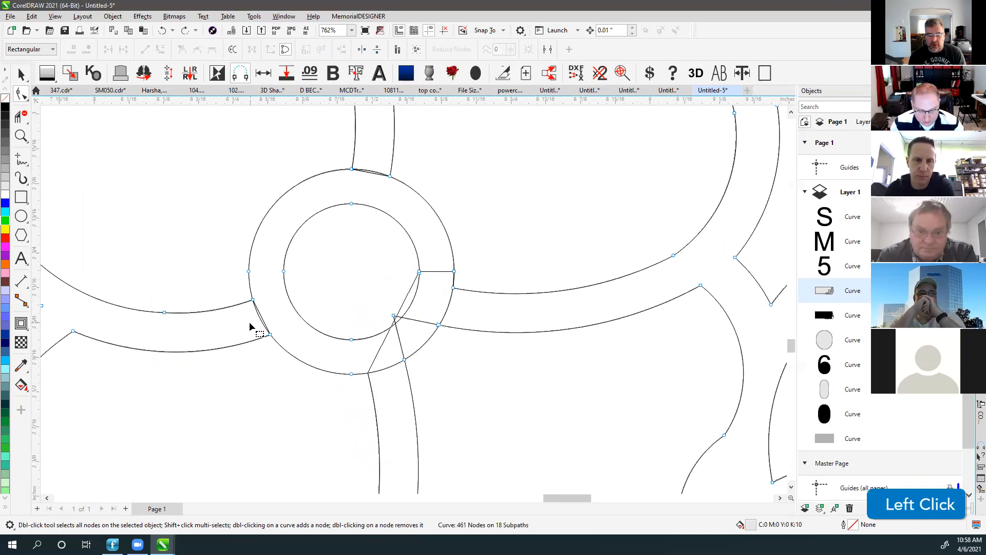
# Try trimming the lower-left circle arc and nudging the stem node, undoing both.
pyautogui.click(21, 118)
pyautogui.moveTo(240, 308); pyautogui.dragTo(276, 319)
pyautogui.click(418, 309)
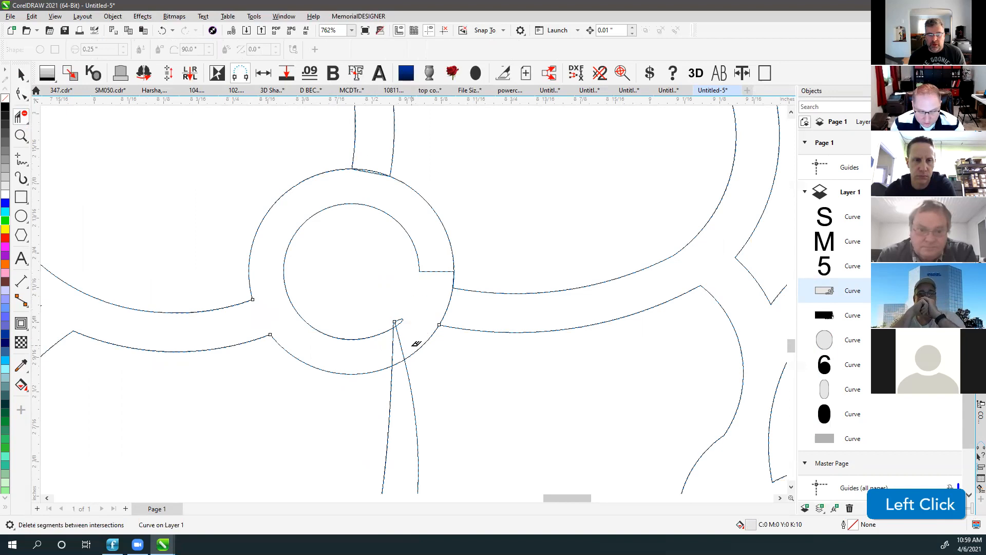
pyautogui.hotkey('ctrl', 'z')
pyautogui.hotkey('ctrl', 'z')
pyautogui.click(22, 94)
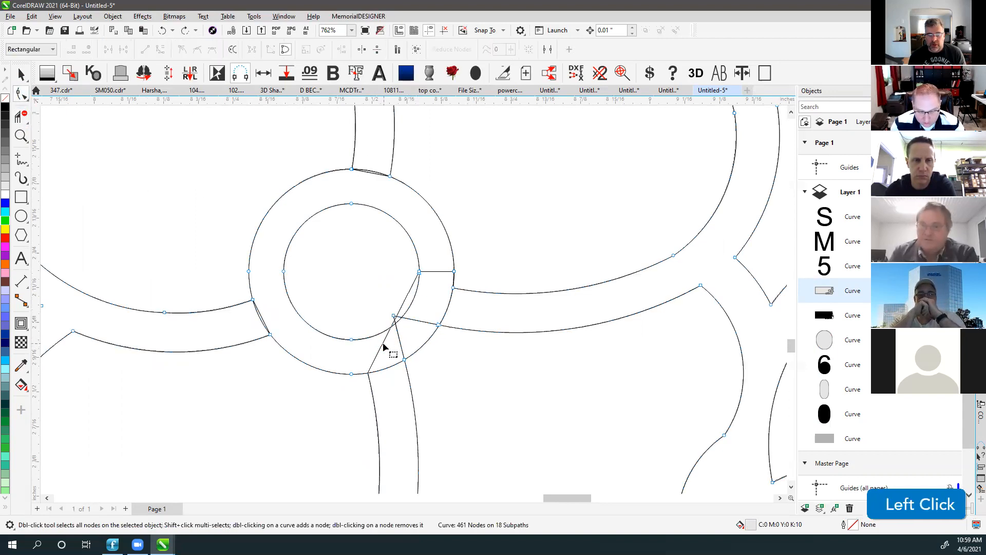
pyautogui.moveTo(372, 388); pyautogui.dragTo(370, 389)
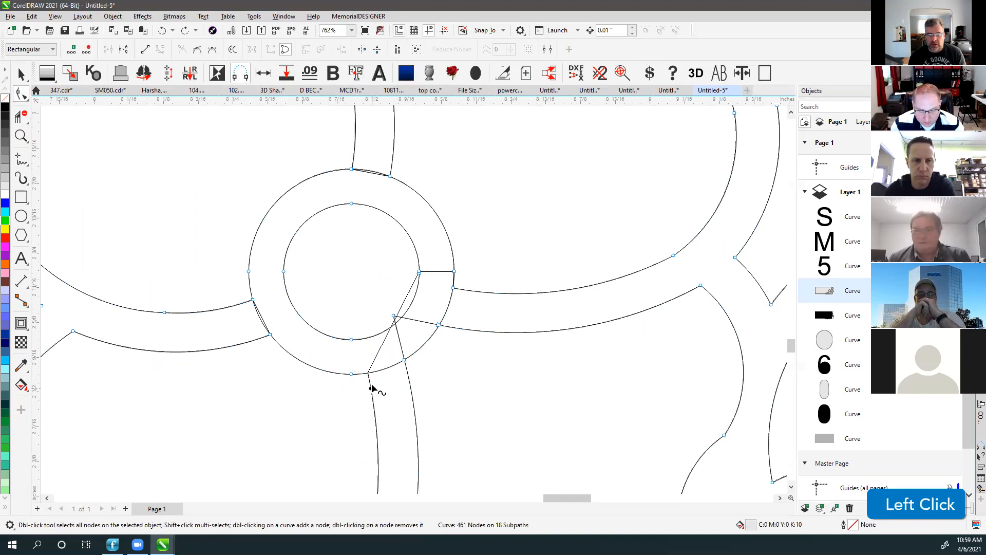
pyautogui.hotkey('ctrl', 'z')
# Break the curve at the stem node and delete the stray spike, horizontal and diagonal segments.
pyautogui.rightClick(370, 379)
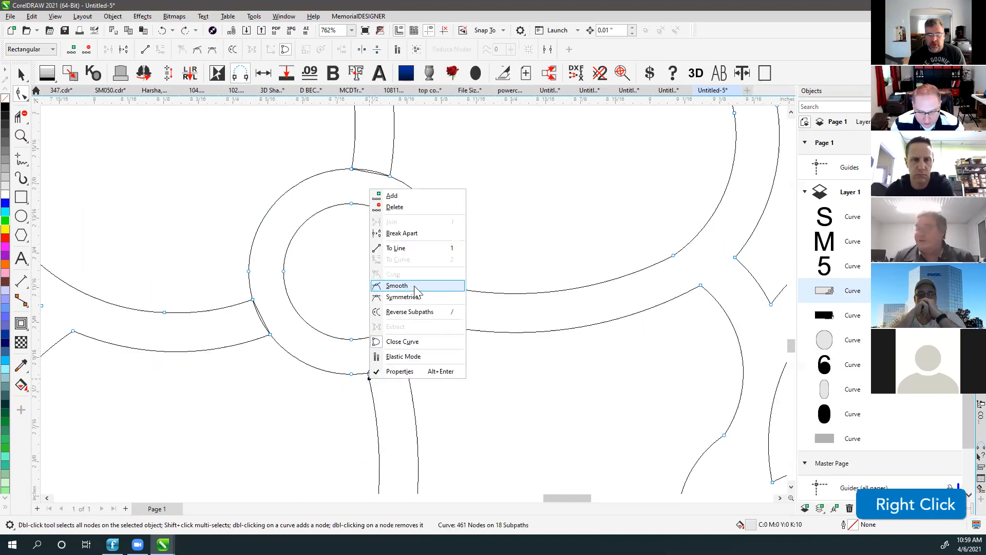
pyautogui.click(404, 233)
pyautogui.click(367, 352)
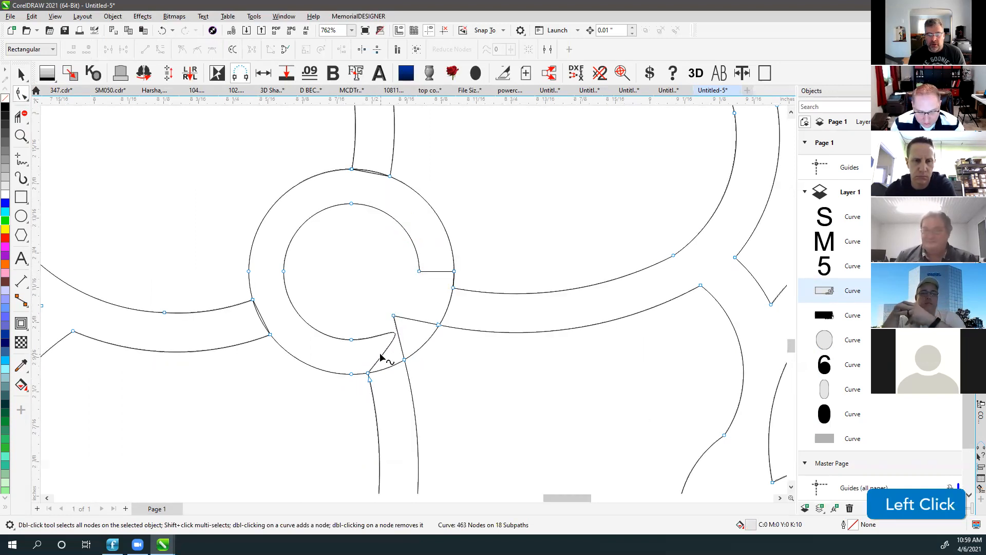
pyautogui.press('Delete')
pyautogui.click(430, 271)
pyautogui.press('Delete')
pyautogui.press('Delete')
pyautogui.click(399, 335)
pyautogui.press('Delete')
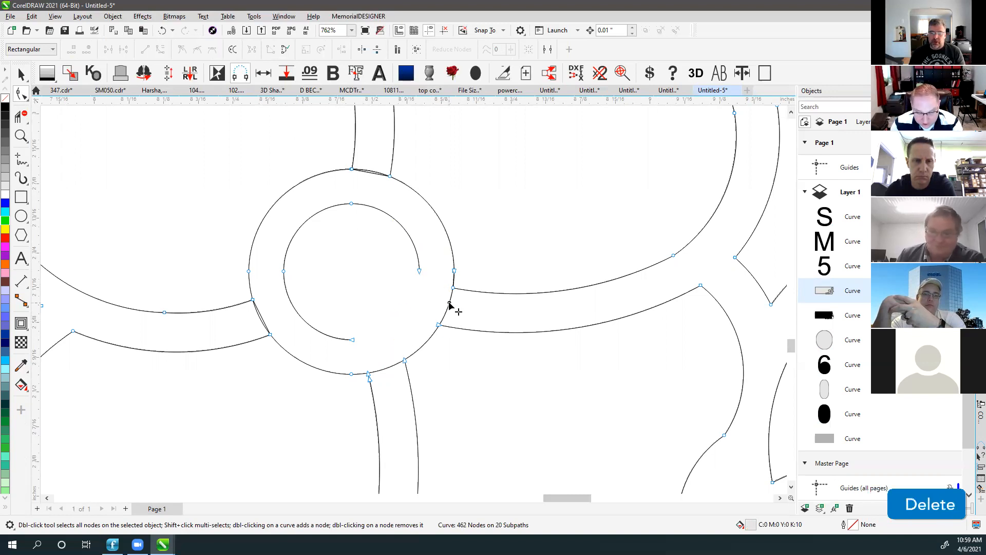
# Remove the ring segments crossing the left, bottom and right line openings.
pyautogui.click(449, 303)
pyautogui.click(22, 115)
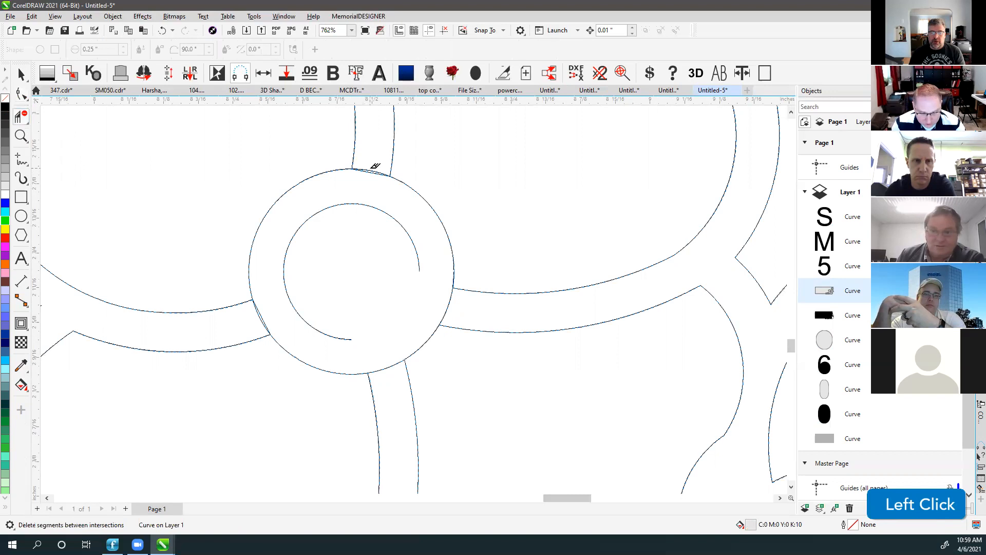
pyautogui.click(255, 313)
pyautogui.click(386, 366)
pyautogui.click(441, 298)
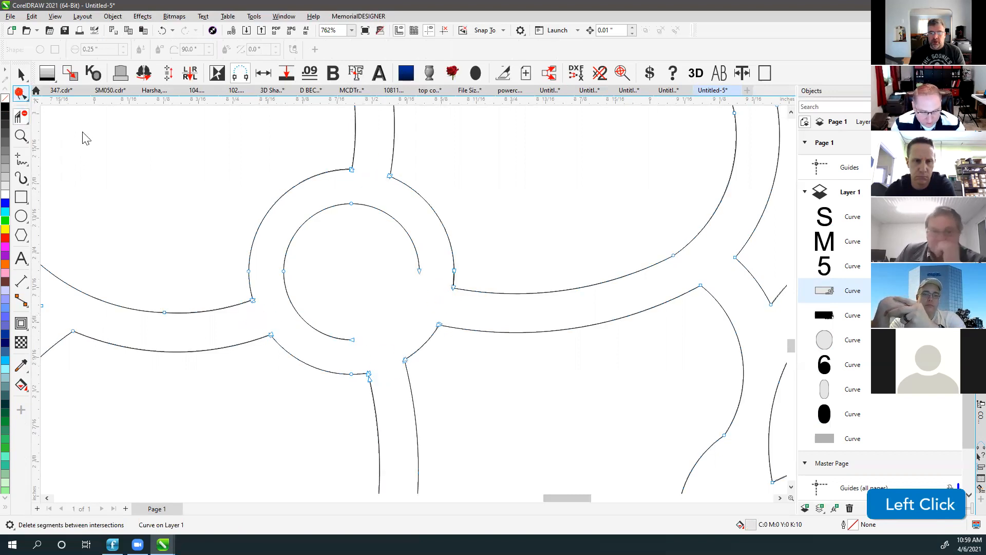
pyautogui.click(21, 94)
pyautogui.scroll(-2, 412, 298)
pyautogui.scroll(-8, 413, 300)
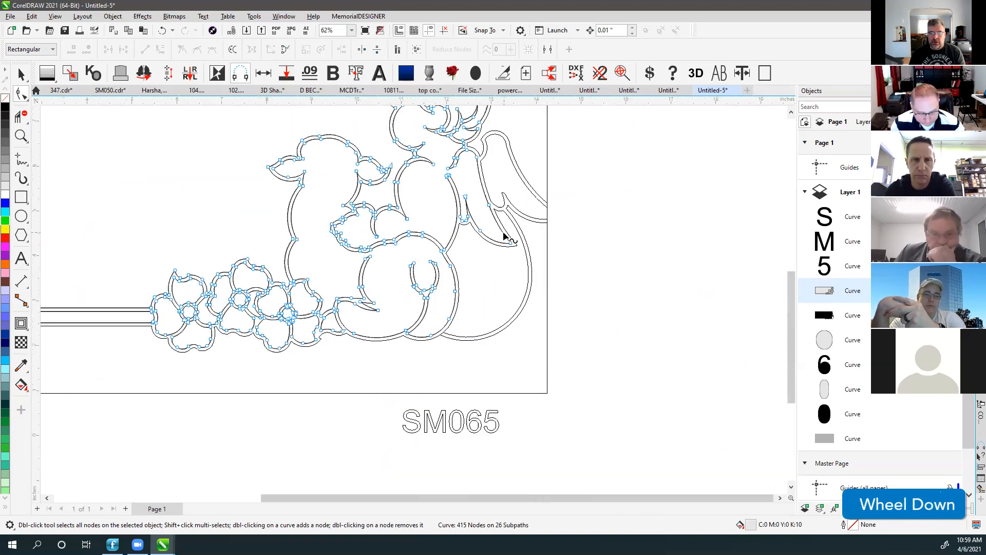
pyautogui.press('F4')
pyautogui.click(22, 74)
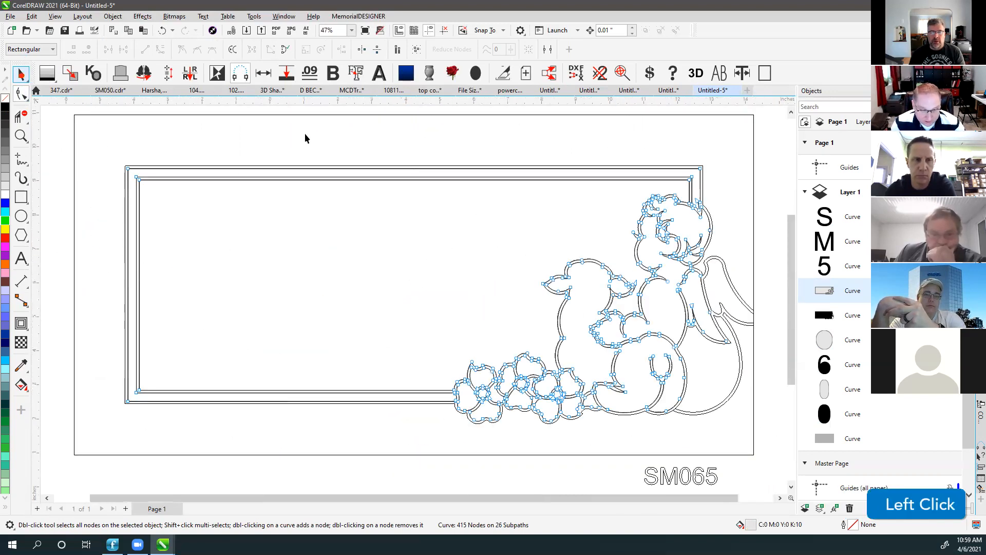
pyautogui.click(306, 138)
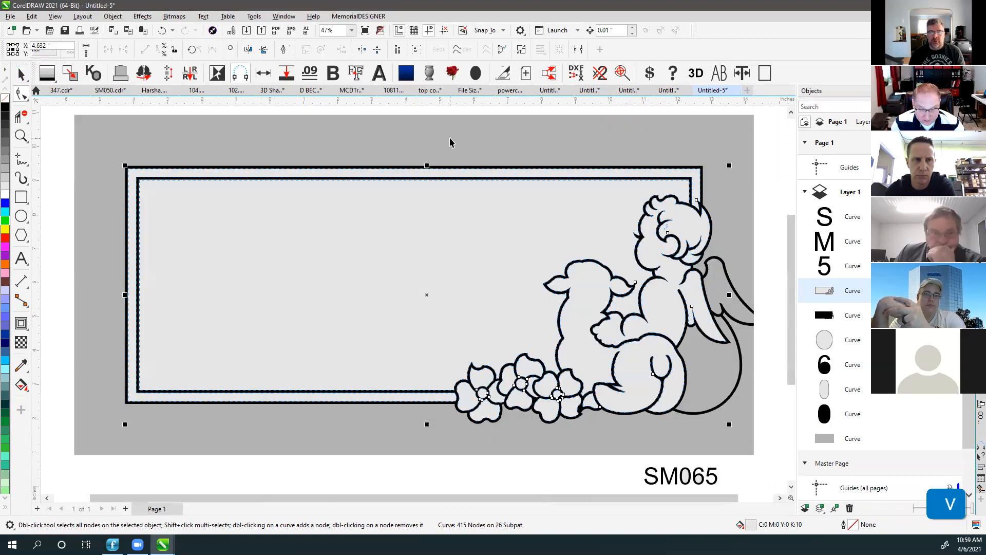
pyautogui.click(744, 122)
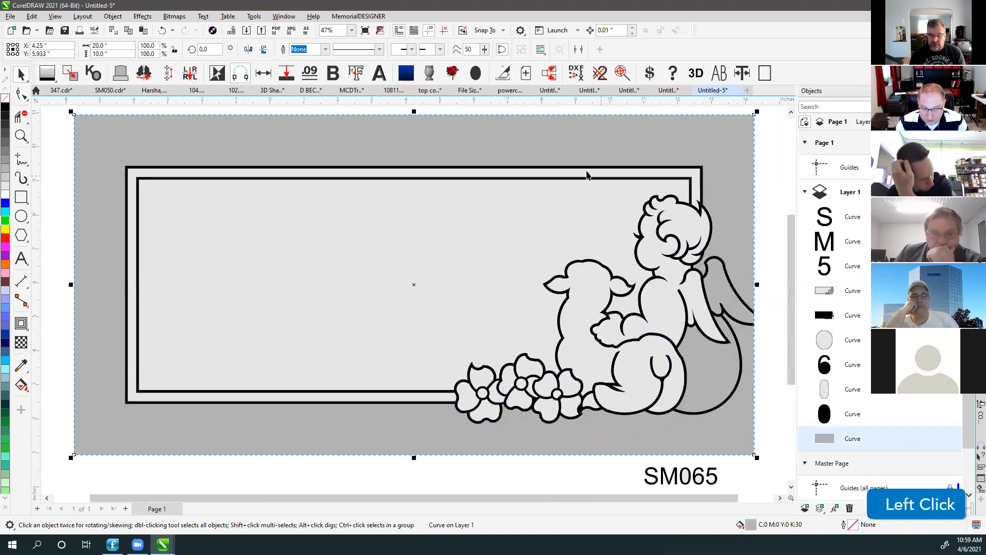
pyautogui.click(363, 111)
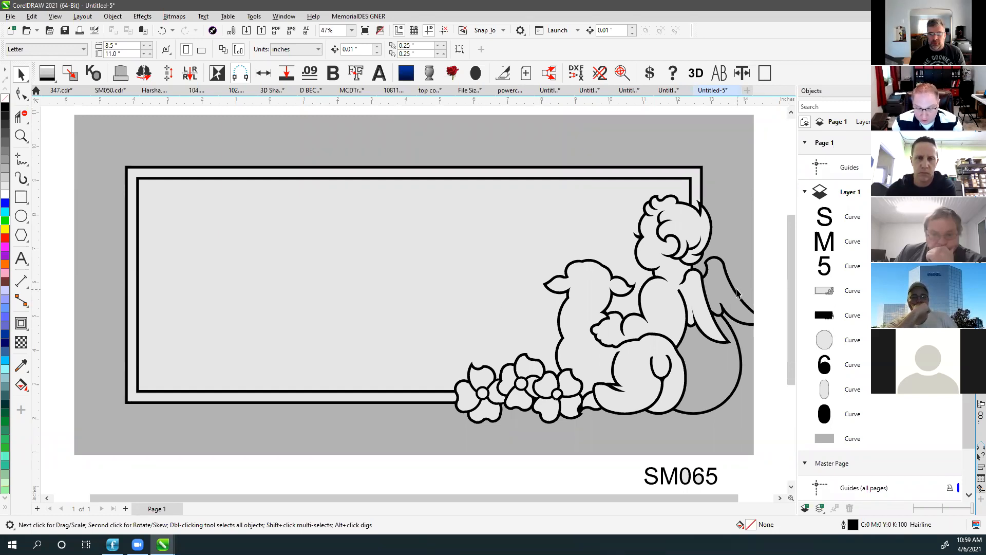
pyautogui.click(736, 294)
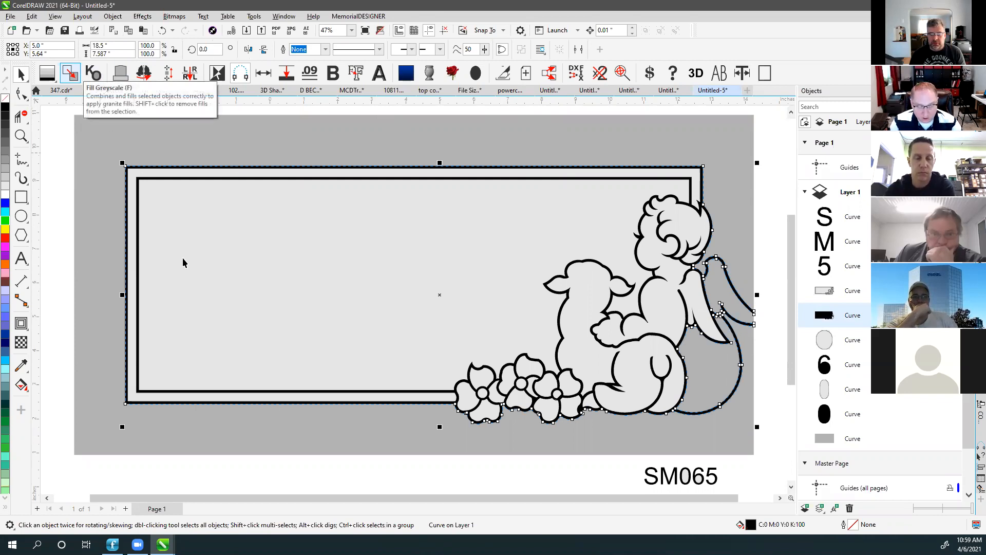
pyautogui.click(239, 113)
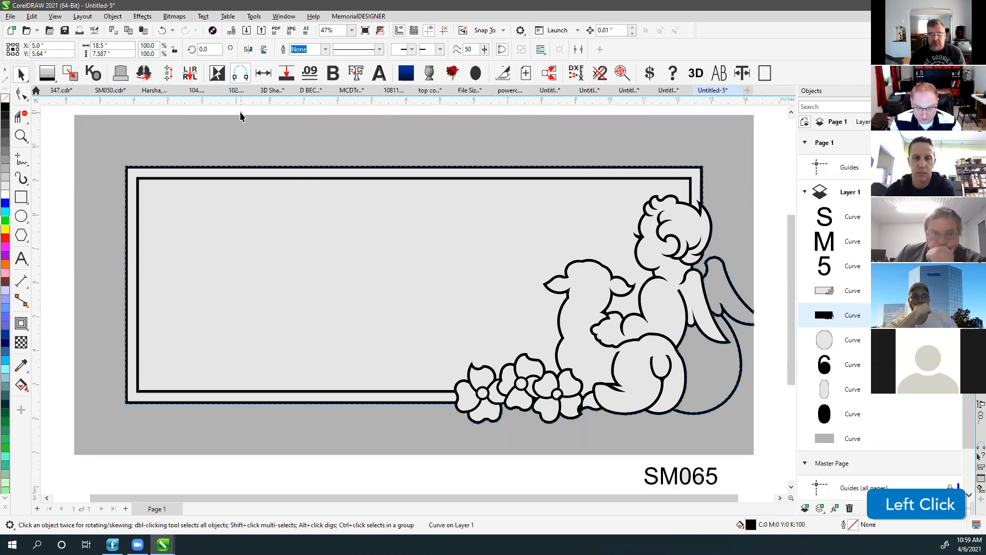
pyautogui.press('F4')
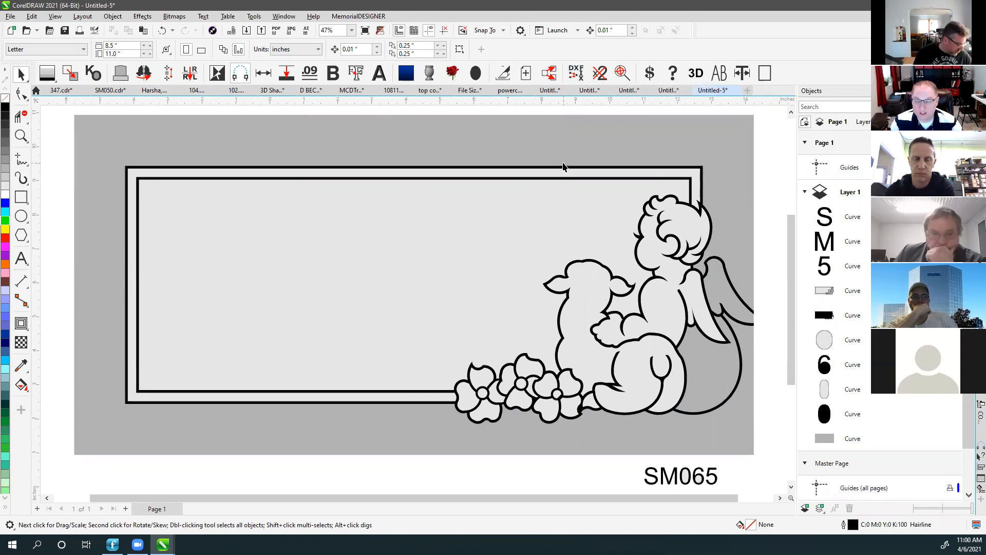
pyautogui.click(577, 112)
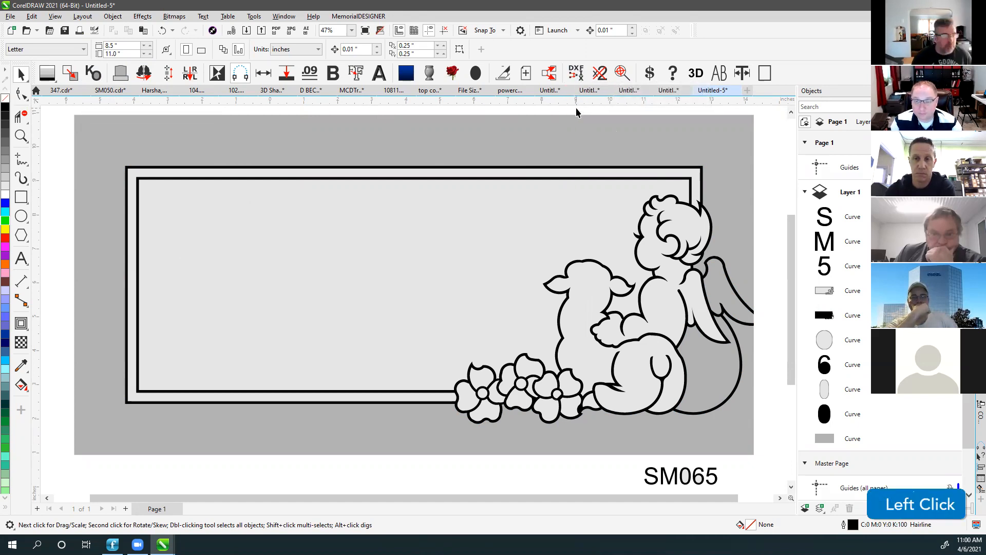
pyautogui.click(589, 108)
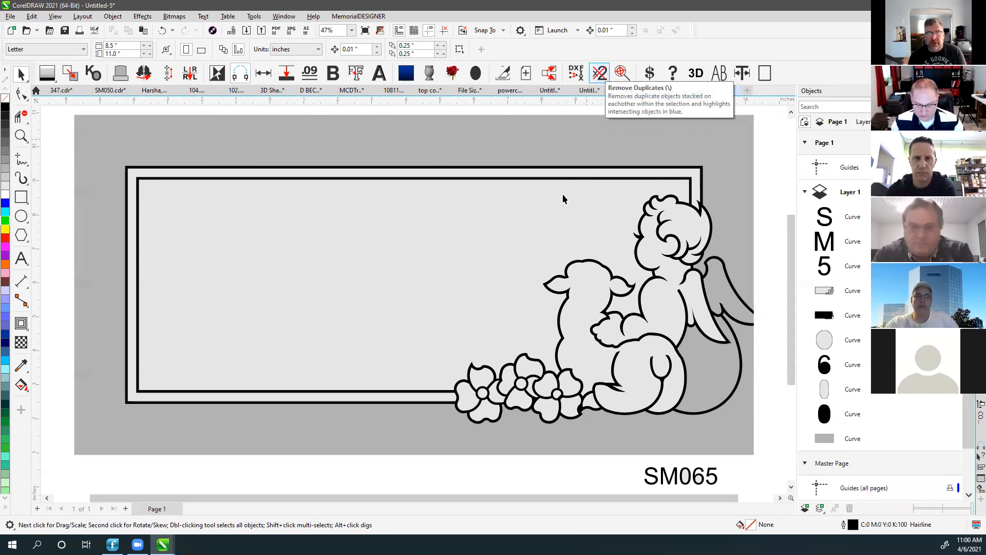
# Select the light frame curve and test-move it to reveal the black outline, then undo.
pyautogui.scroll(-1, 412, 298)
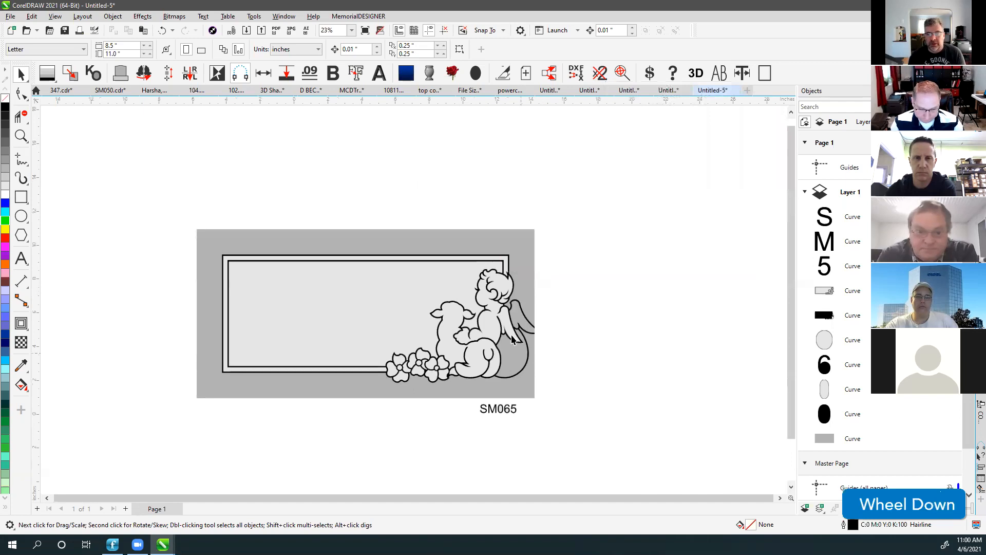
pyautogui.click(398, 281)
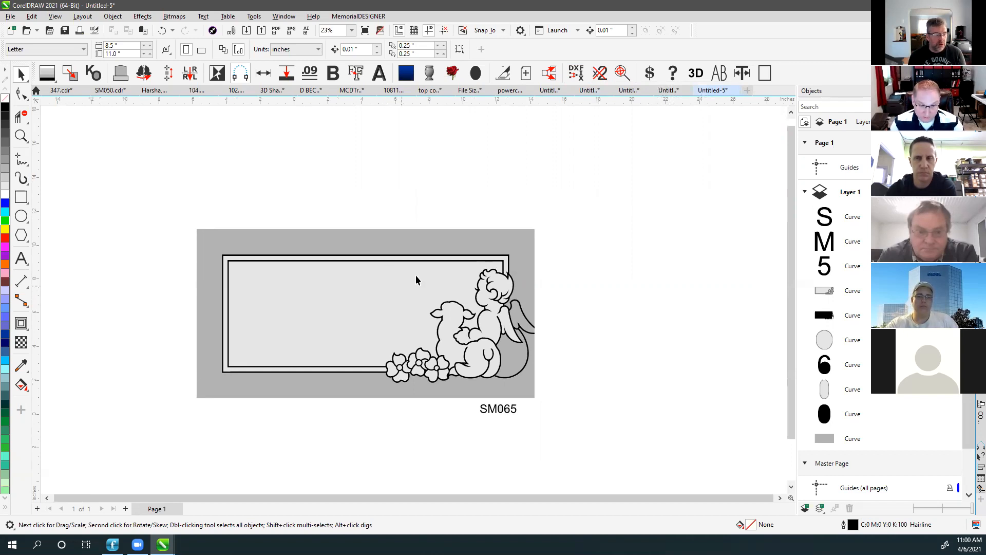
pyautogui.click(378, 174)
pyautogui.click(365, 295)
pyautogui.moveTo(365, 294); pyautogui.dragTo(366, 172)
pyautogui.hotkey('ctrl', 'z')
# Duplicate the frame curve in place, check the copy, then select all 11 objects and zoom to them.
pyautogui.press('KP_Add')
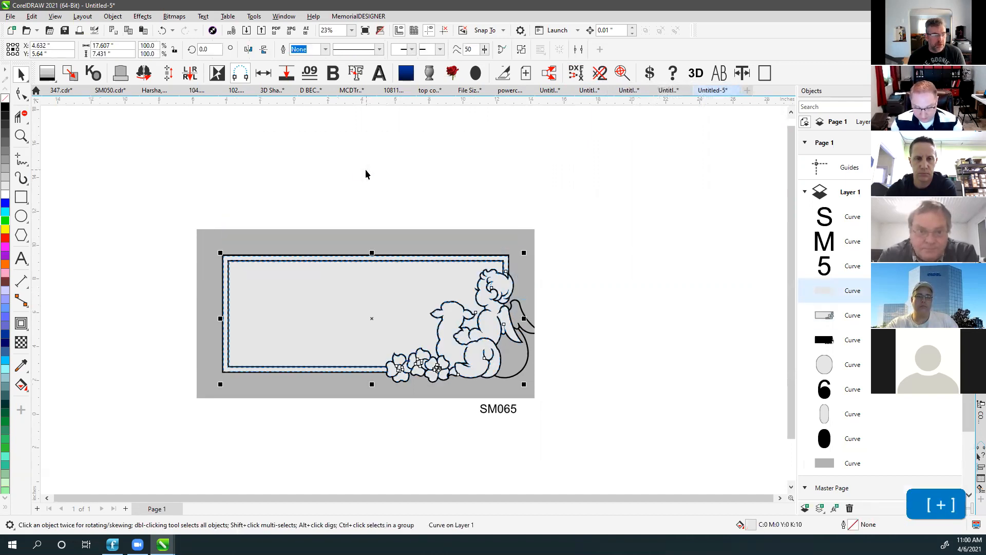
pyautogui.click(365, 168)
pyautogui.moveTo(372, 306); pyautogui.dragTo(464, 165)
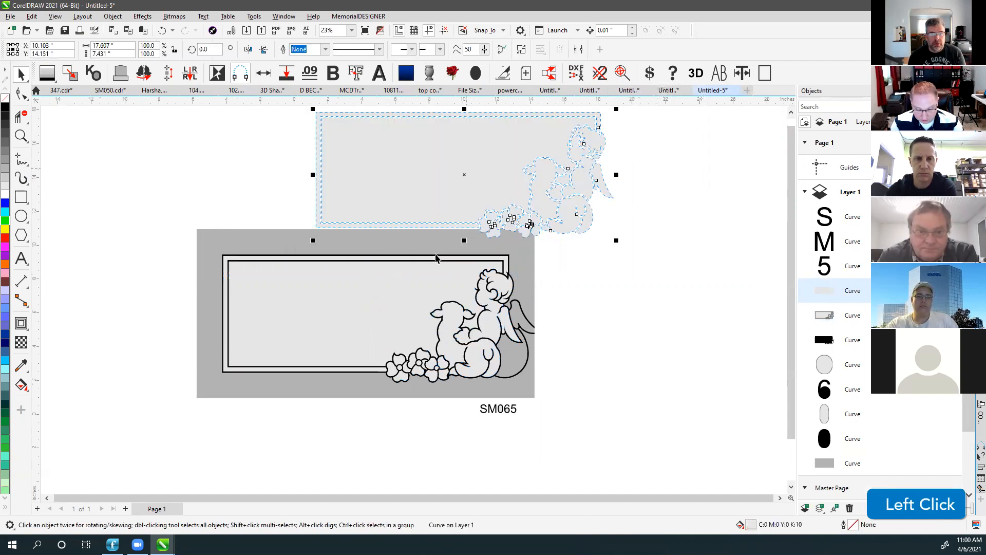
pyautogui.hotkey('ctrl', 'z')
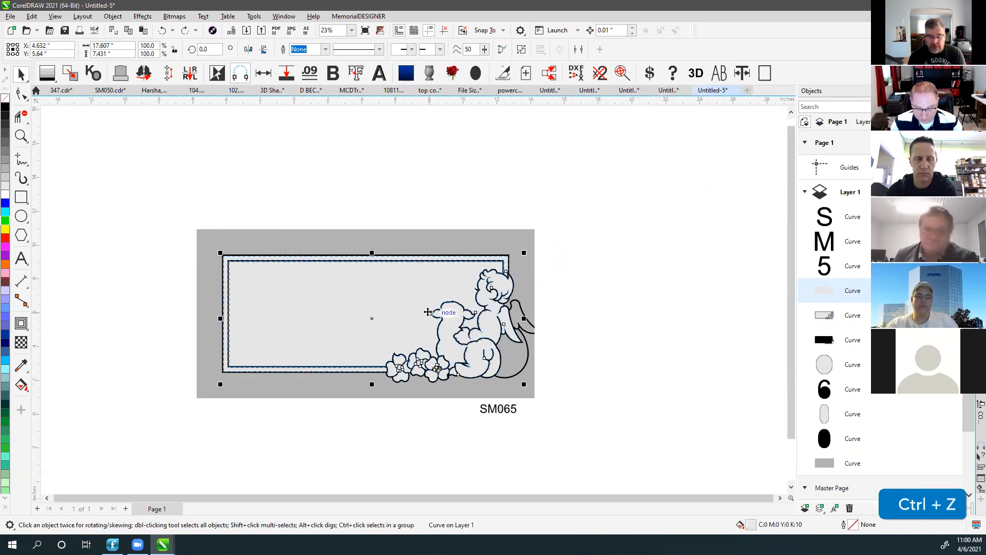
pyautogui.click(357, 203)
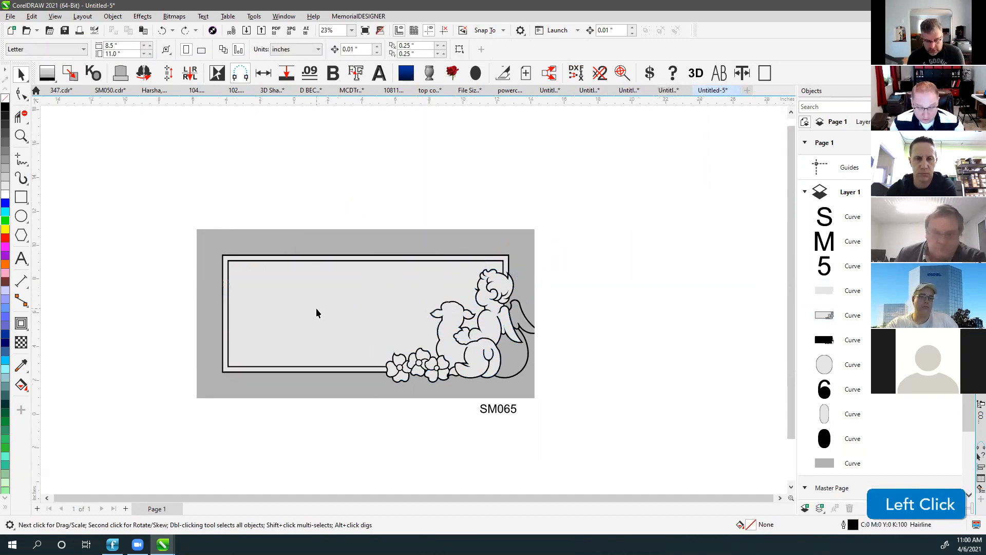
pyautogui.moveTo(594, 441); pyautogui.dragTo(594, 442)
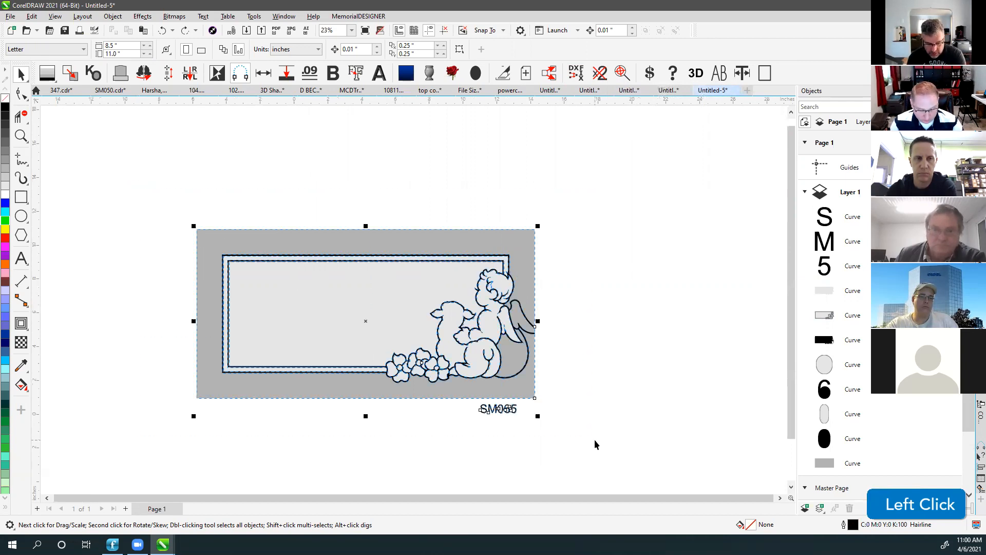
pyautogui.hotkey('shift', 'F2')
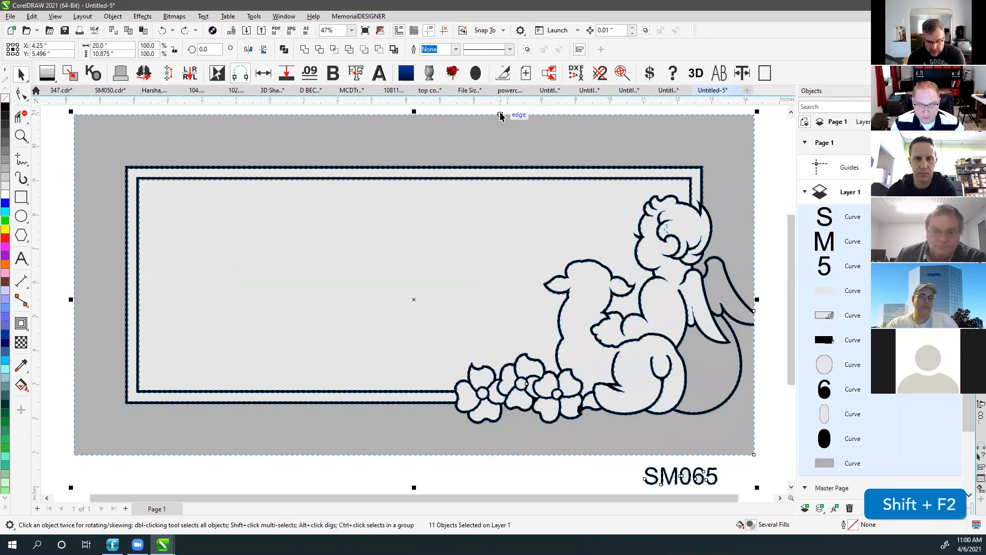
# Select the filled frame curve and break it apart at all its nodes.
pyautogui.click(496, 107)
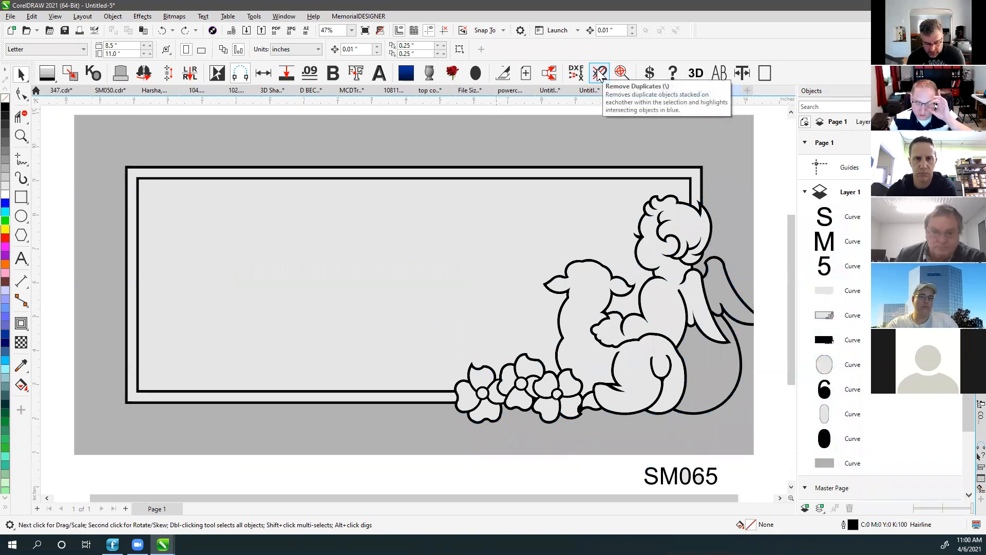
pyautogui.click(330, 214)
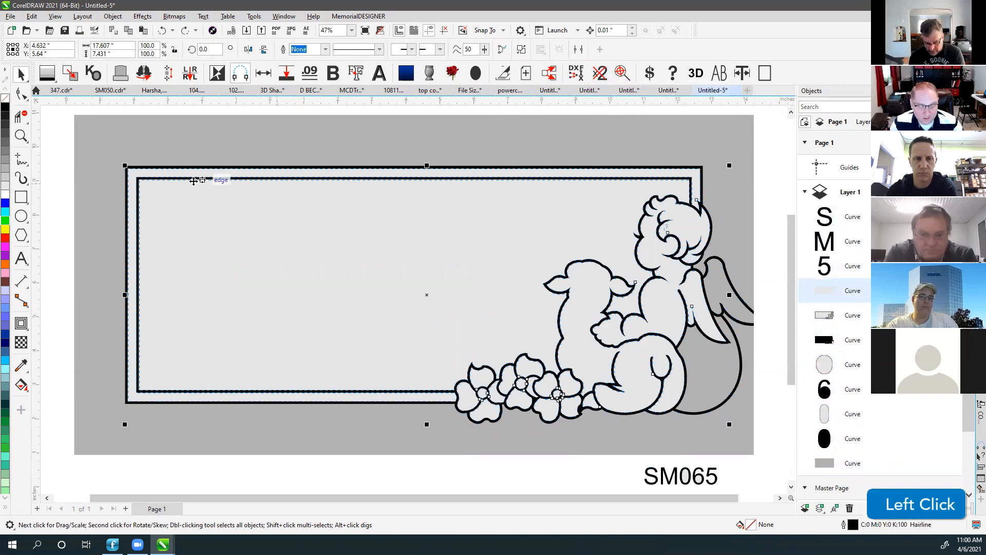
pyautogui.click(25, 95)
pyautogui.scroll(3, 412, 298)
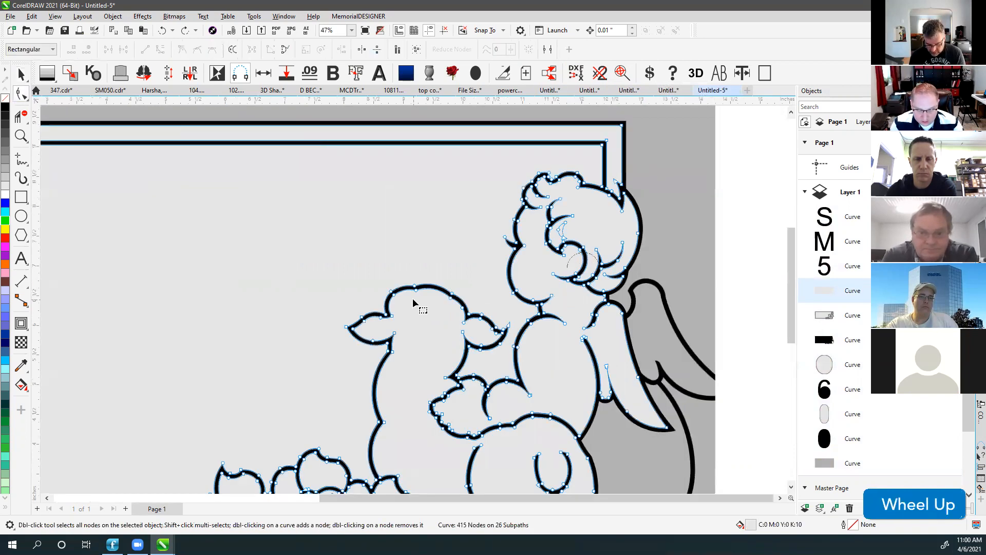
pyautogui.scroll(2, 412, 298)
pyautogui.scroll(-1, 412, 276)
pyautogui.hotkey('ctrl', 'a')
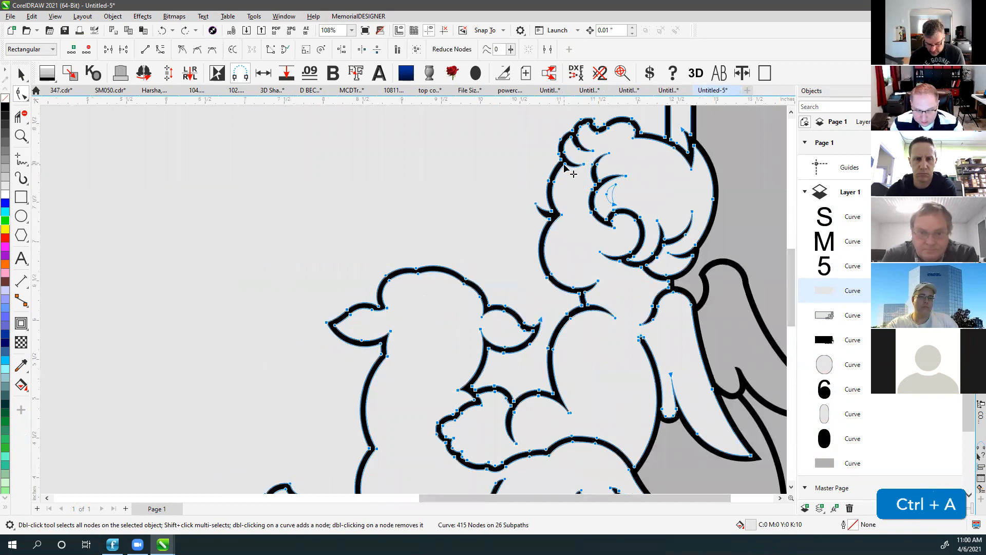
pyautogui.rightClick(567, 165)
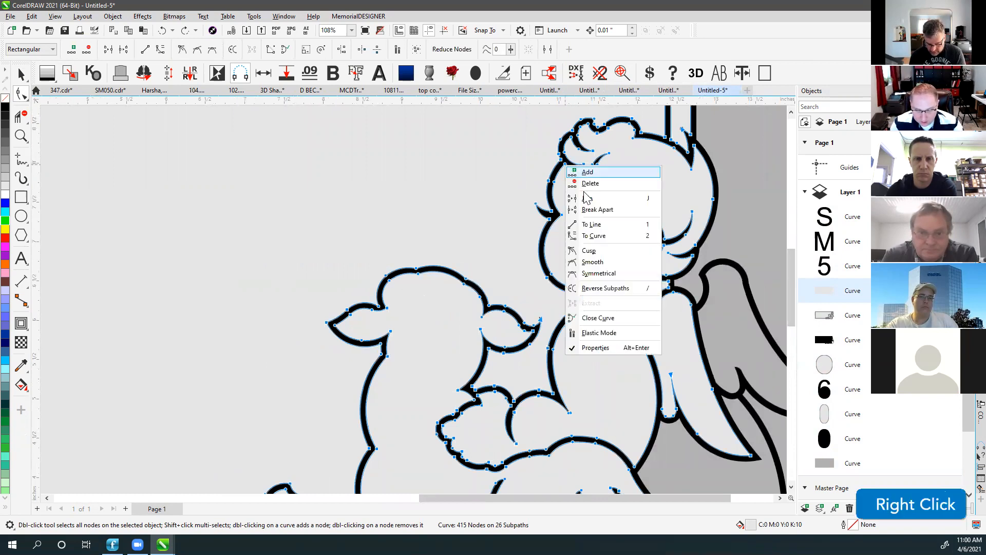
pyautogui.click(600, 206)
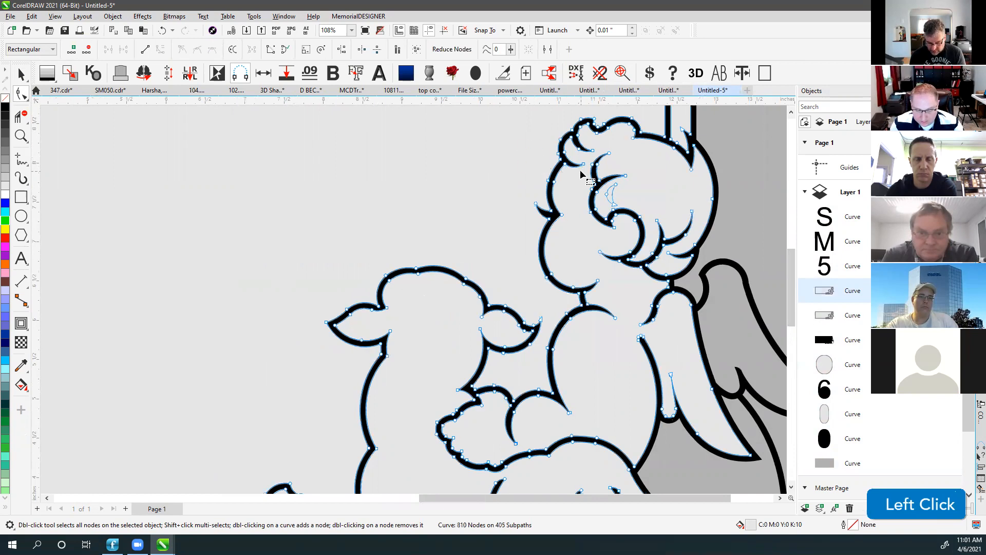
# Select the lamb's head outline, return to the Pick tool and fit the whole drawing in view.
pyautogui.click(421, 275)
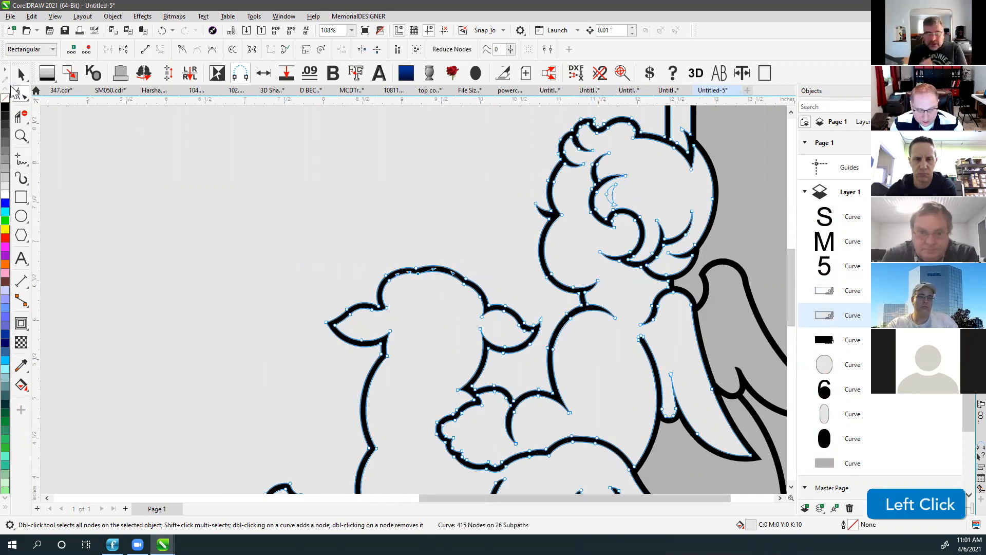
pyautogui.click(21, 75)
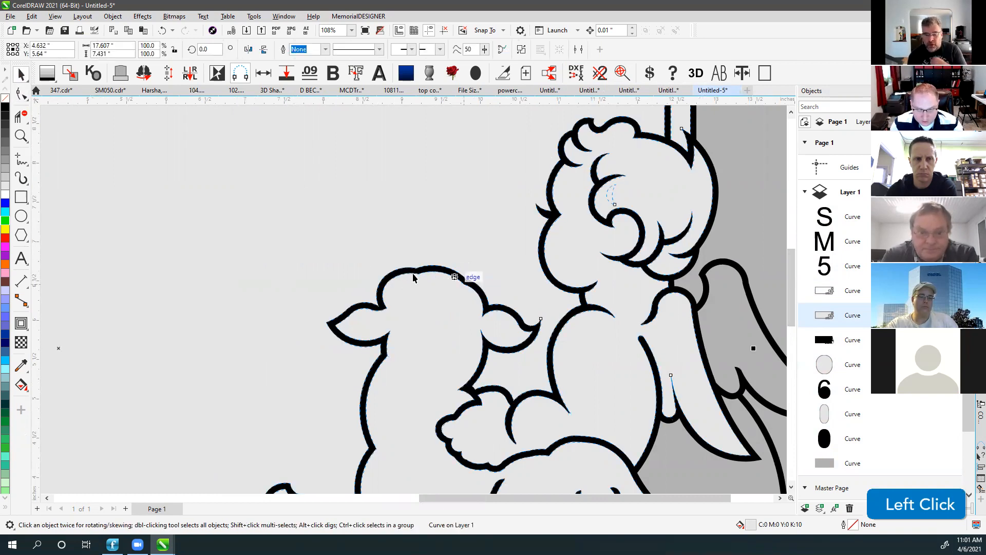
pyautogui.scroll(-4, 433, 281)
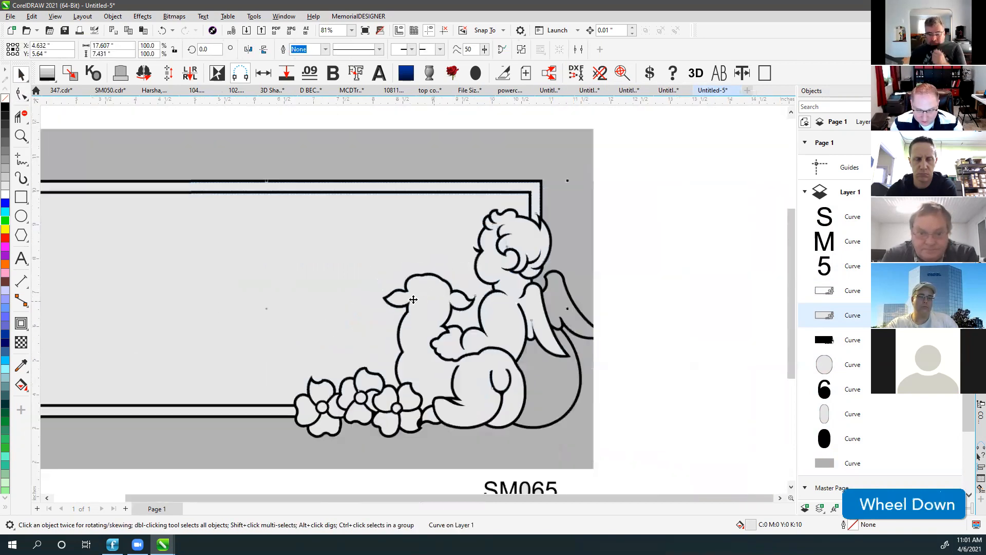
pyautogui.press('F4')
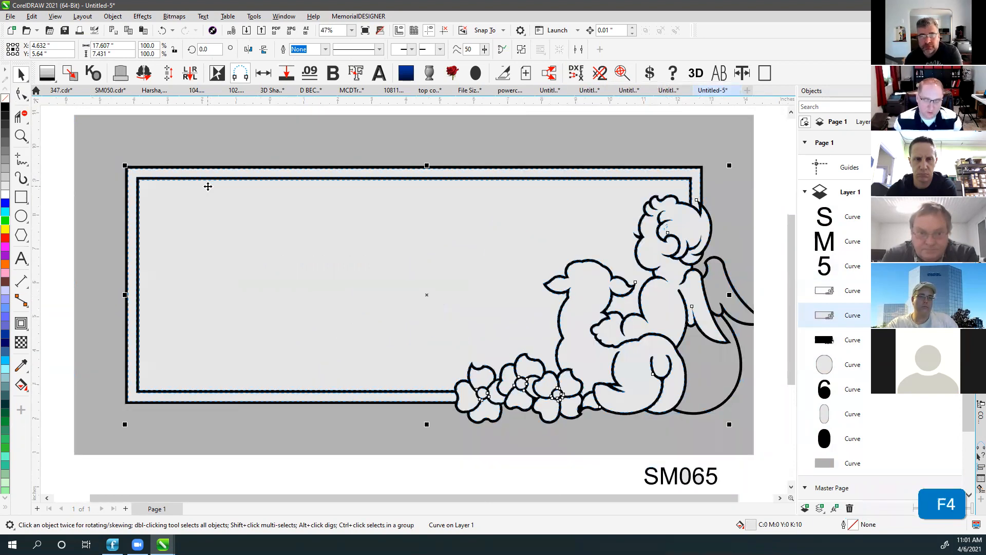
pyautogui.click(264, 113)
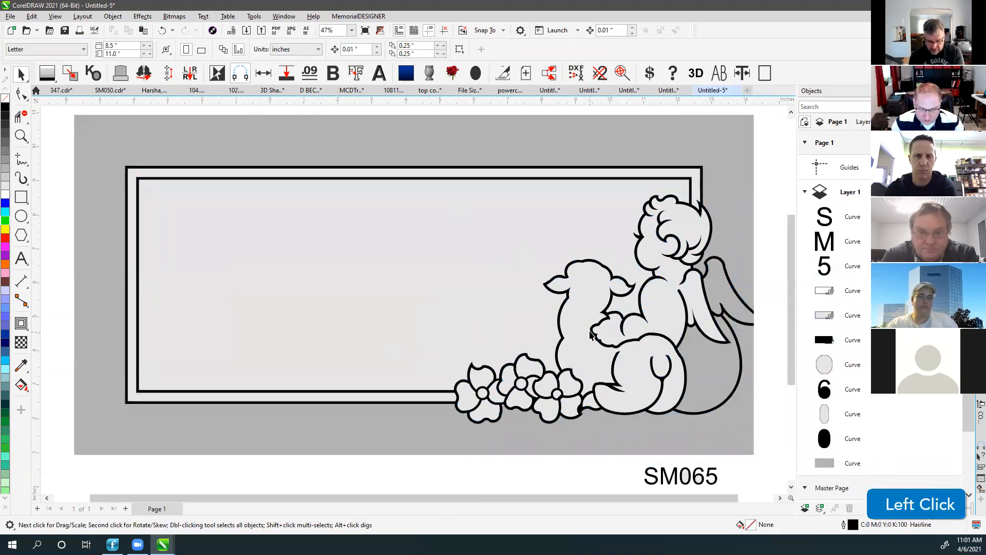
pyautogui.click(665, 479)
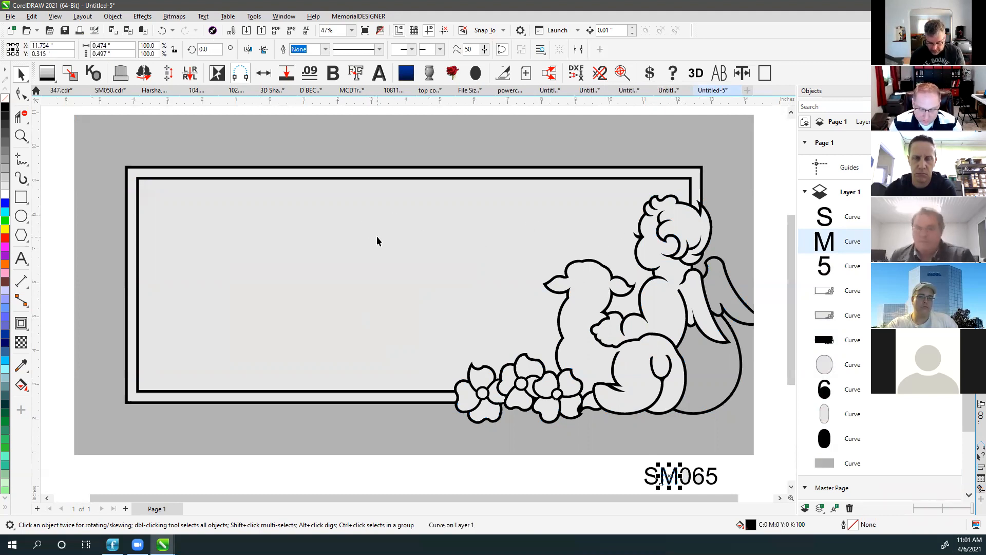
pyautogui.click(82, 115)
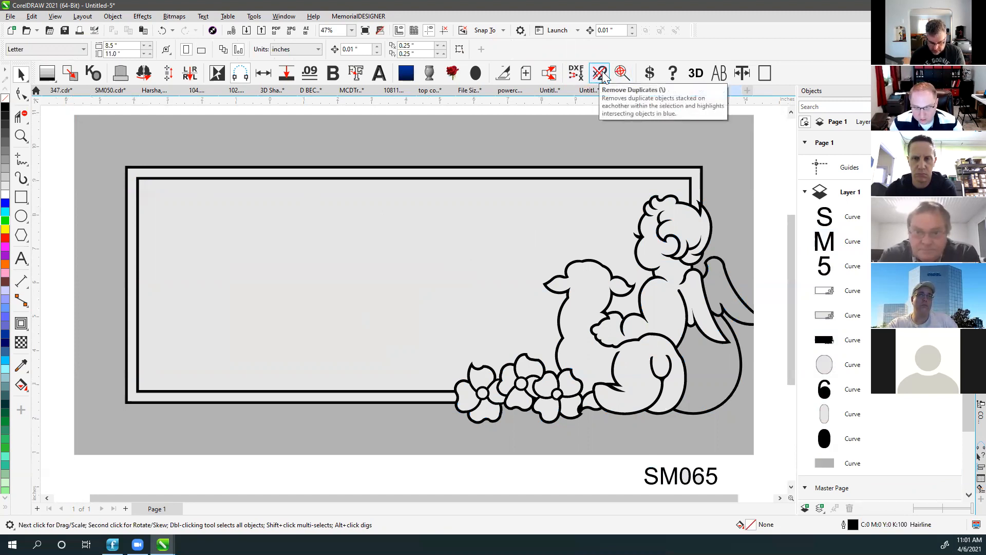
pyautogui.click(577, 111)
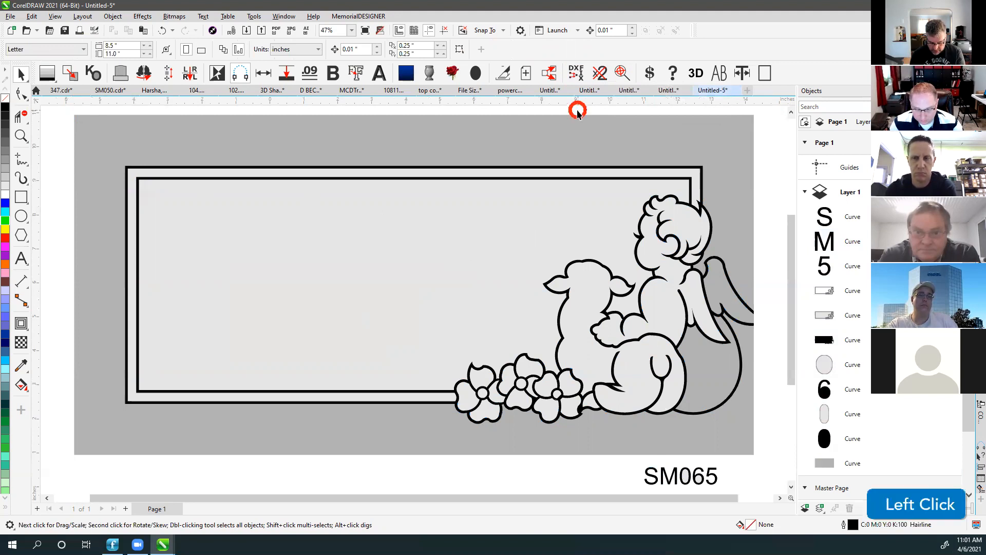
pyautogui.click(21, 197)
# Draw a rectangle over the tablet's lower left with a blue fill and blue outline.
pyautogui.moveTo(98, 294); pyautogui.dragTo(206, 433)
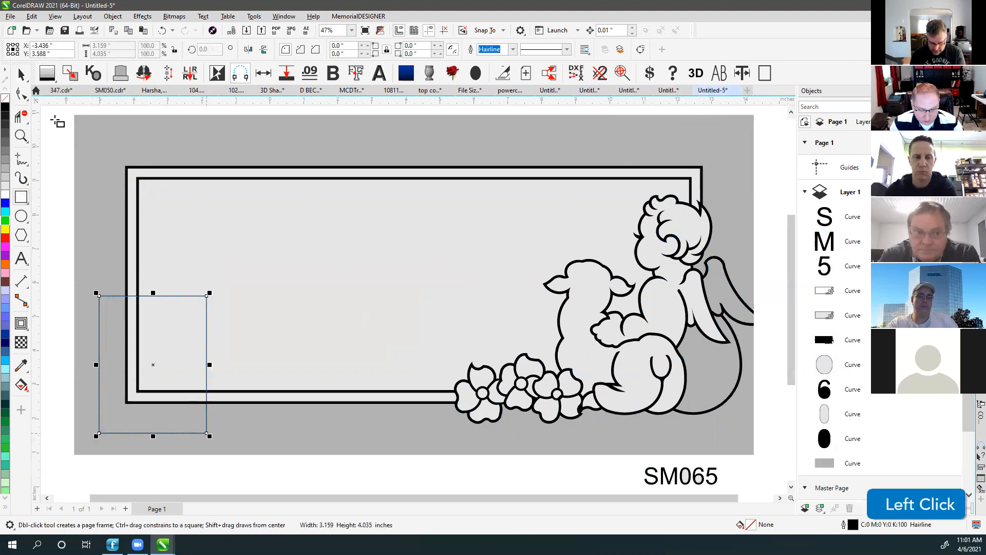
pyautogui.click(21, 74)
pyautogui.click(5, 205)
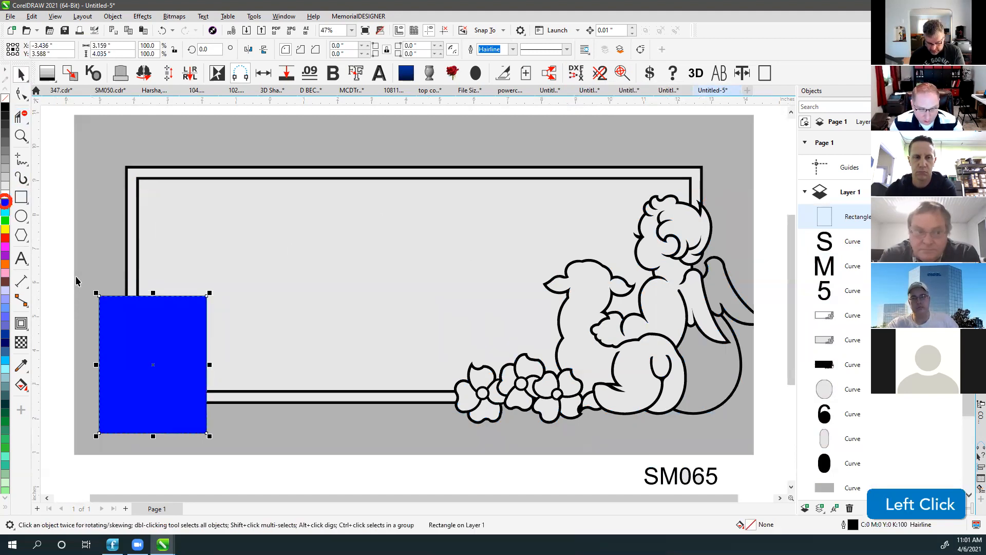
pyautogui.rightClick(5, 205)
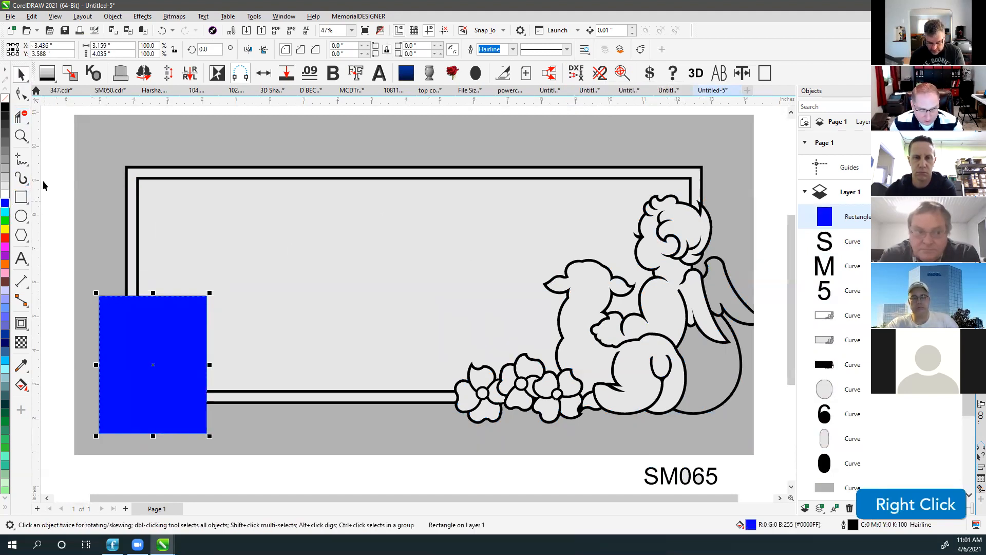
pyautogui.click(49, 127)
# Select every object in the design and remove the duplicate stacked objects.
pyautogui.scroll(-2, 383, 309)
pyautogui.moveTo(228, 173); pyautogui.dragTo(751, 405)
pyautogui.moveTo(250, 147); pyautogui.dragTo(729, 433)
pyautogui.click(600, 72)
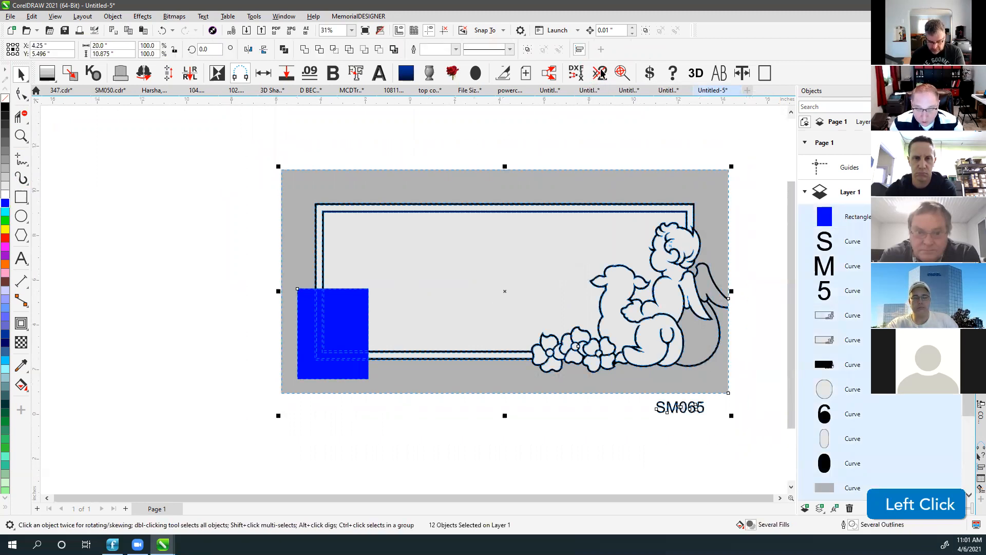
pyautogui.click(405, 122)
# Send the large grey background rectangle to the back, checking it in wireframe view.
pyautogui.press('v')
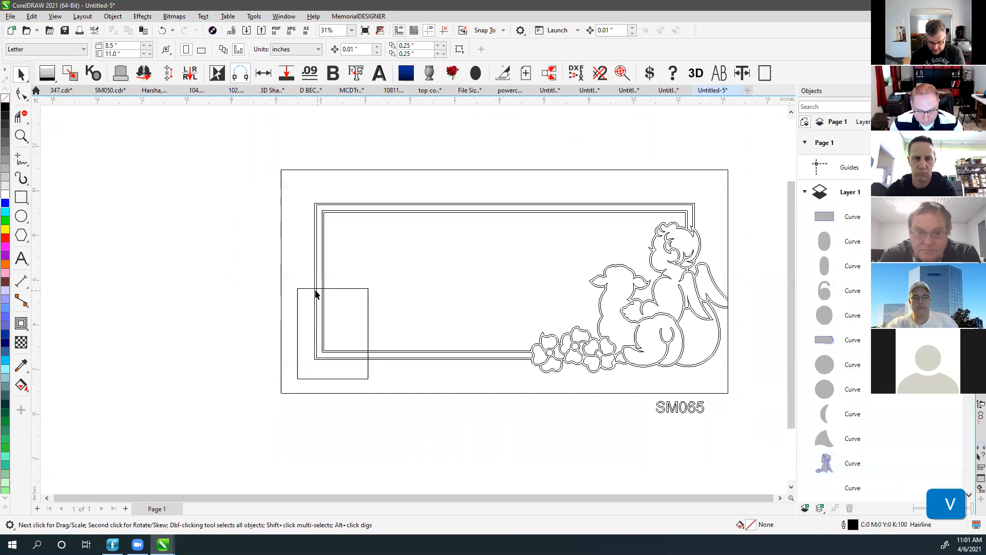
pyautogui.click(304, 286)
pyautogui.press('v')
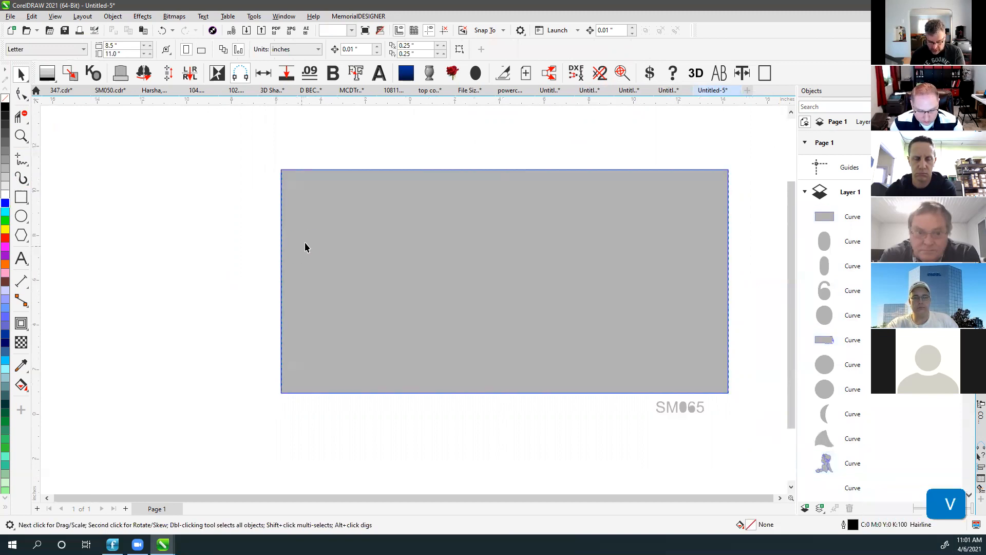
pyautogui.click(305, 248)
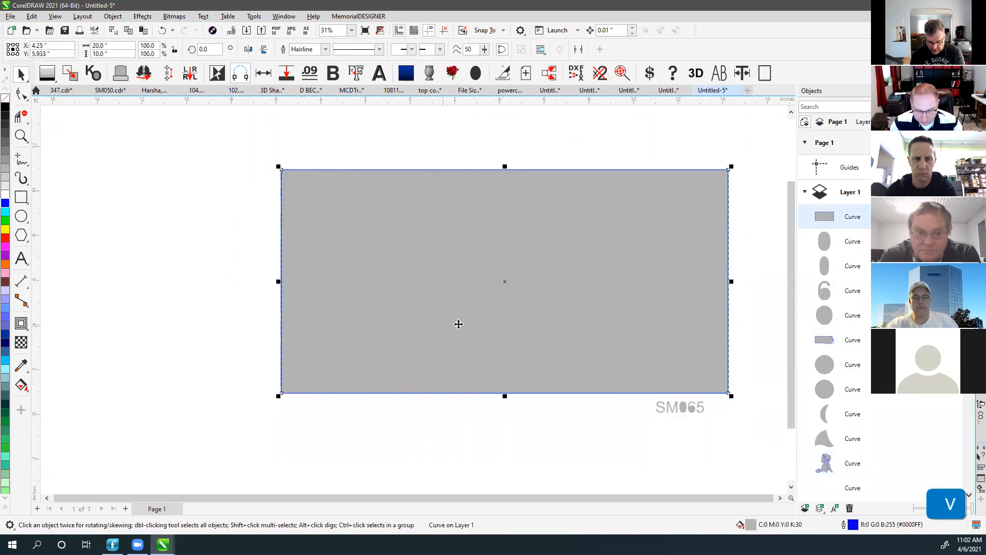
pyautogui.press('v')
pyautogui.press('v')
pyautogui.hotkey('shift', 'pagedown')
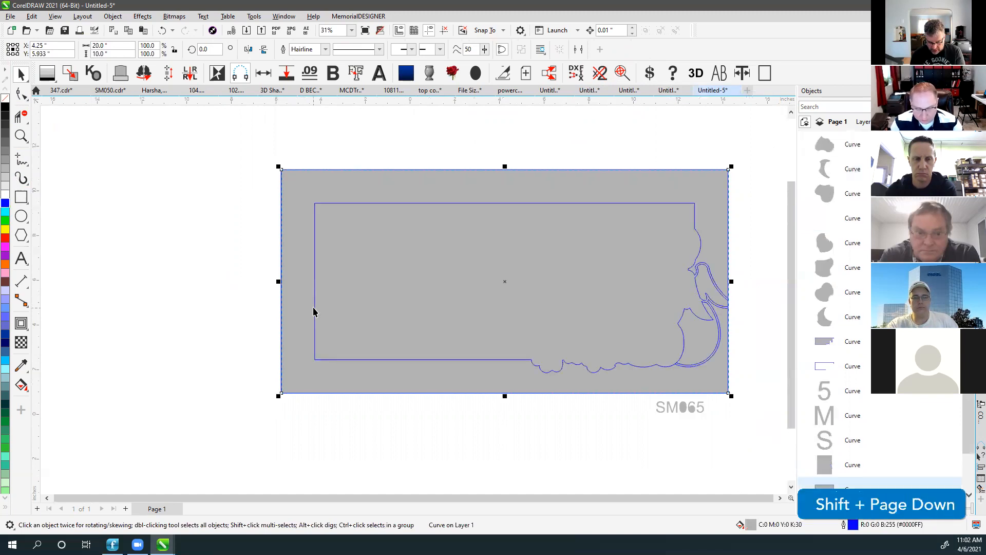
# Bring the small rectangle to the front, then select all 33 objects and fit them in view.
pyautogui.press('v')
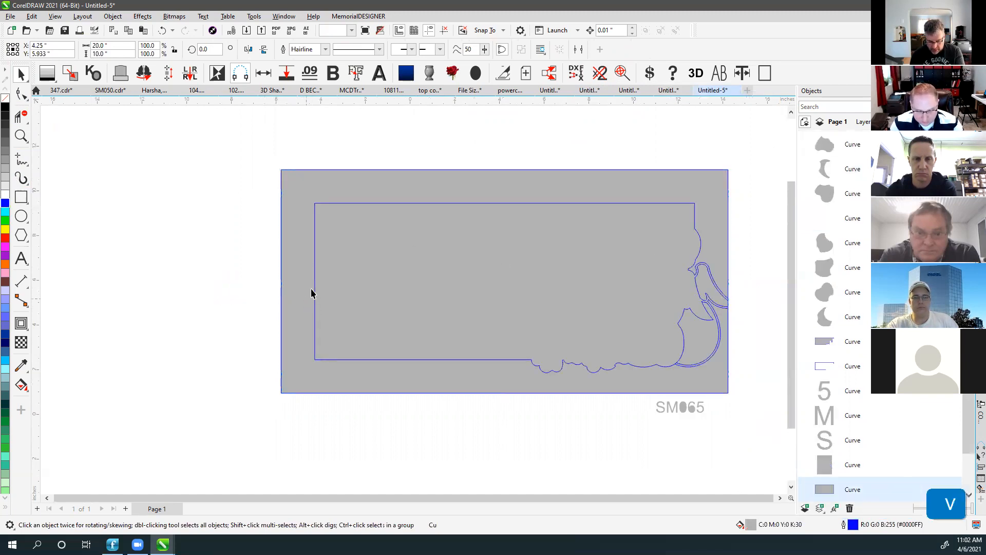
pyautogui.click(309, 290)
pyautogui.press('v')
pyautogui.hotkey('shift', 'pageup')
pyautogui.press('v')
pyautogui.press('v')
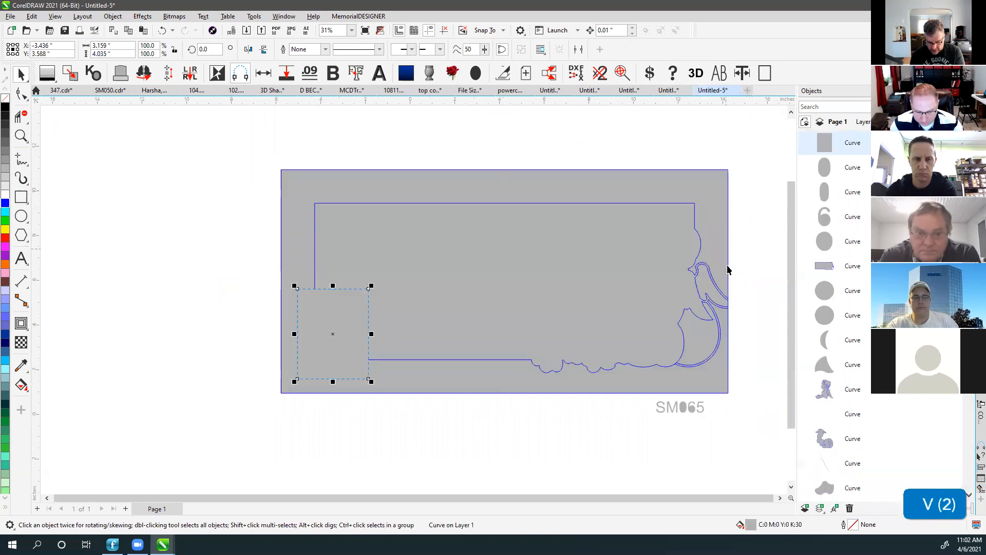
pyautogui.click(299, 226)
pyautogui.click(517, 157)
pyautogui.moveTo(245, 147); pyautogui.dragTo(759, 436)
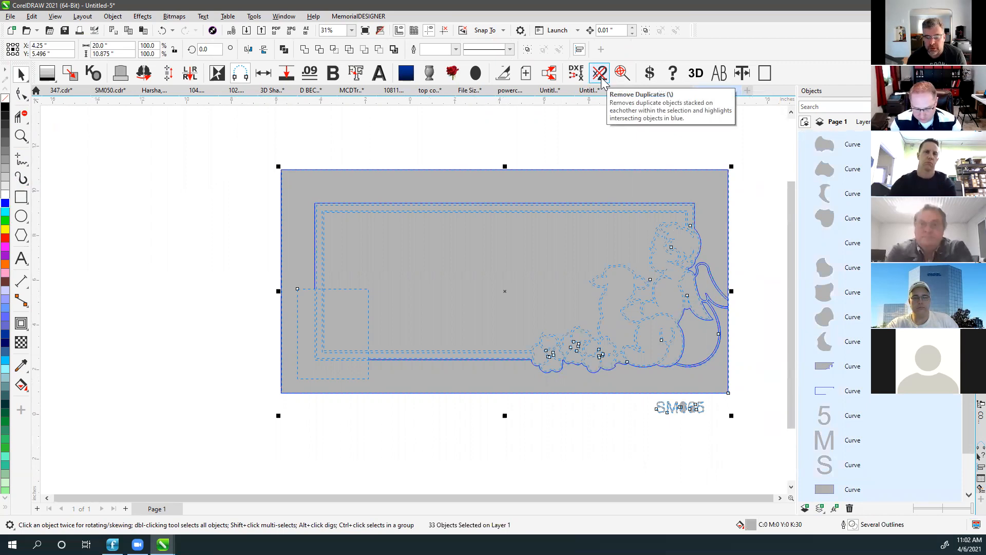
pyautogui.press('F4')
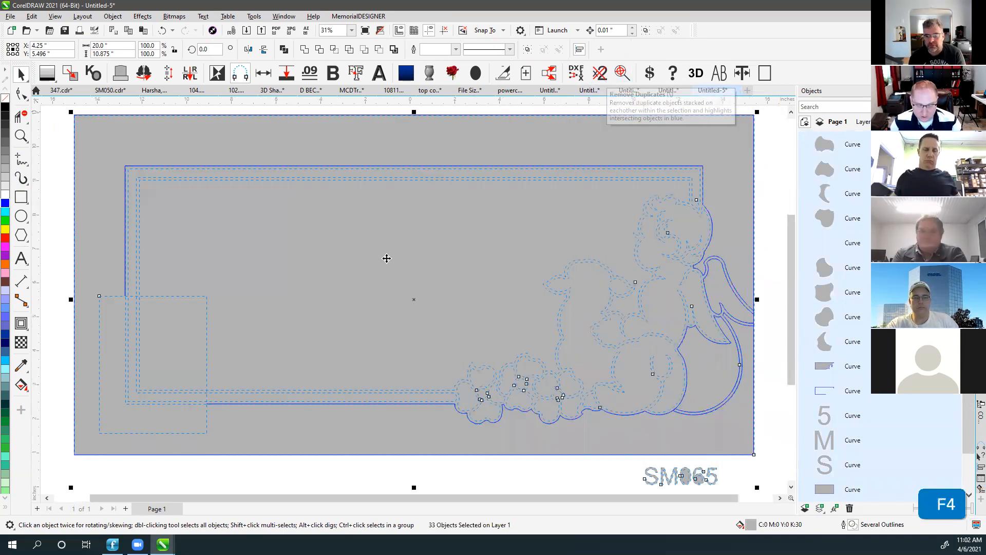
pyautogui.scroll(-1, 413, 300)
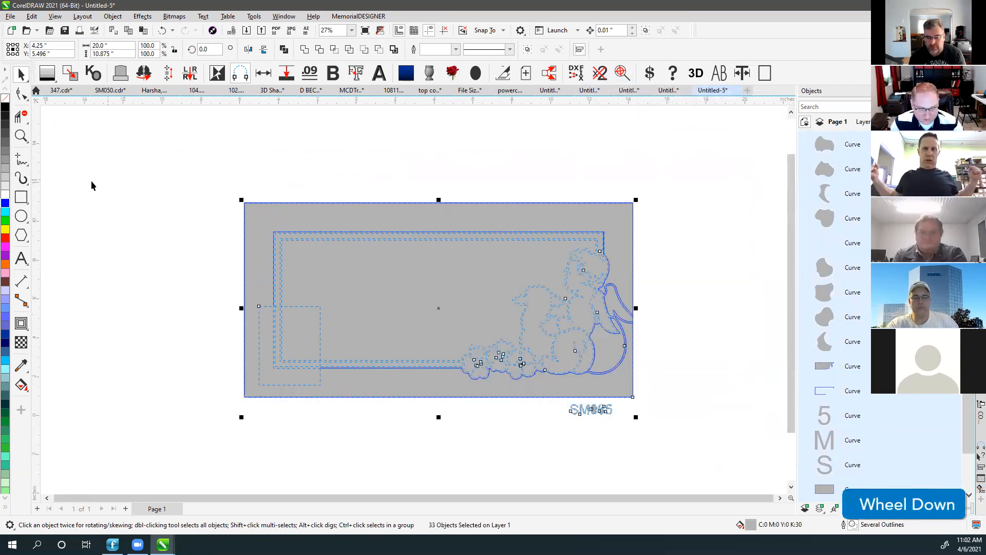
# Draw a leaf-shaped freehand curve from two strokes on the blank canvas.
pyautogui.click(21, 161)
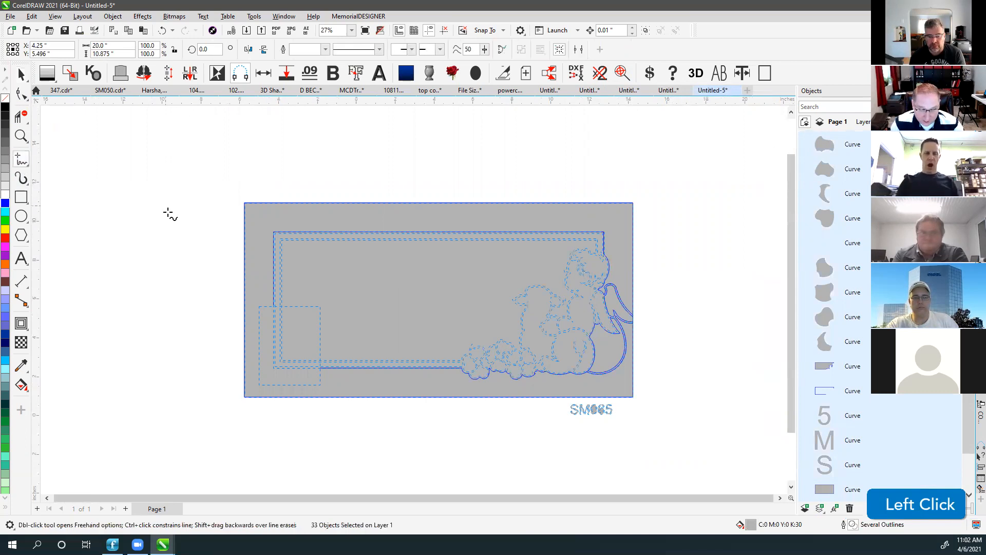
pyautogui.scroll(3, 168, 213)
pyautogui.moveTo(185, 273)
pyautogui.mouseDown()
pyautogui.moveTo(199, 236)
pyautogui.moveTo(333, 224)
pyautogui.moveTo(405, 172)
pyautogui.mouseUp()
pyautogui.moveTo(208, 299)
pyautogui.mouseDown()
pyautogui.moveTo(186, 271)
pyautogui.moveTo(200, 233)
pyautogui.moveTo(318, 225)
pyautogui.moveTo(353, 211)
pyautogui.moveTo(396, 176)
pyautogui.moveTo(401, 157)
pyautogui.moveTo(409, 284)
pyautogui.mouseUp()
# Finish the freehand leaf curve and test moving it, undoing the move.
pyautogui.moveTo(195, 294); pyautogui.dragTo(195, 294)
pyautogui.click(17, 74)
pyautogui.click(121, 122)
pyautogui.moveTo(136, 141); pyautogui.dragTo(546, 368)
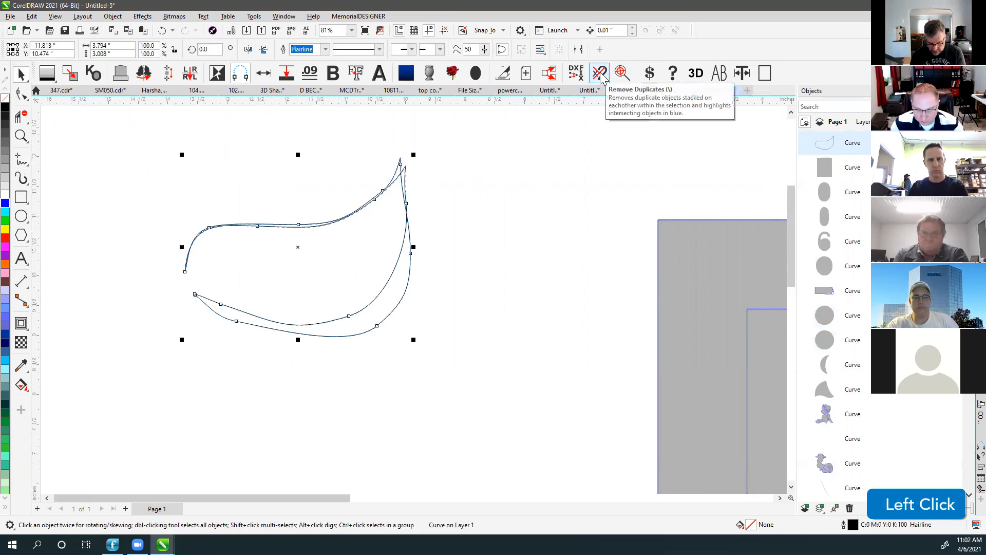
pyautogui.click(458, 156)
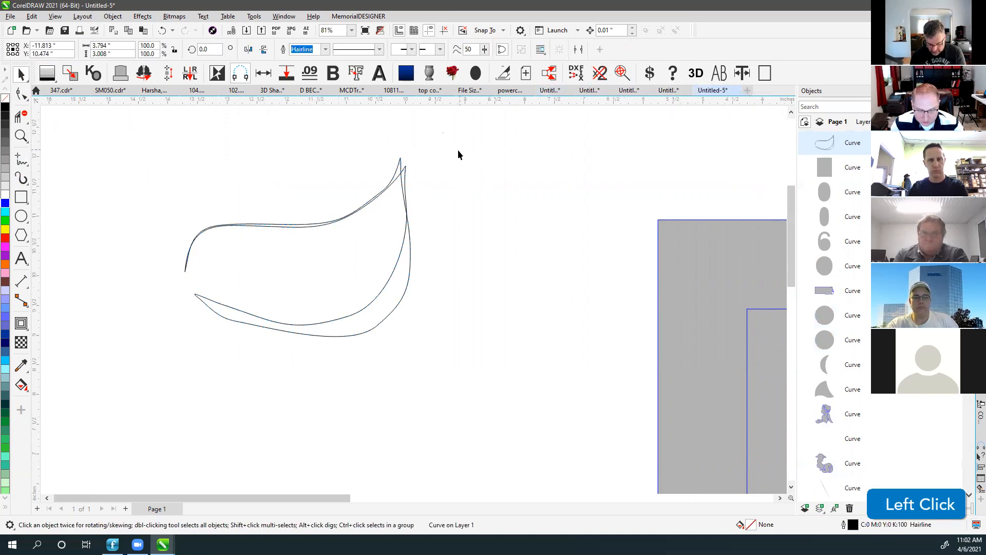
pyautogui.click(401, 165)
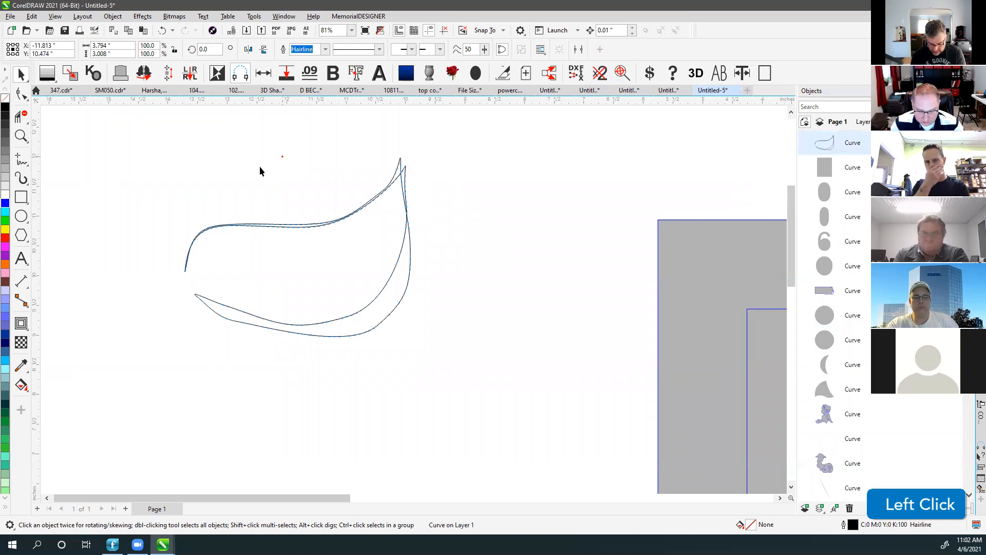
pyautogui.click(282, 156)
pyautogui.moveTo(399, 159); pyautogui.dragTo(228, 141)
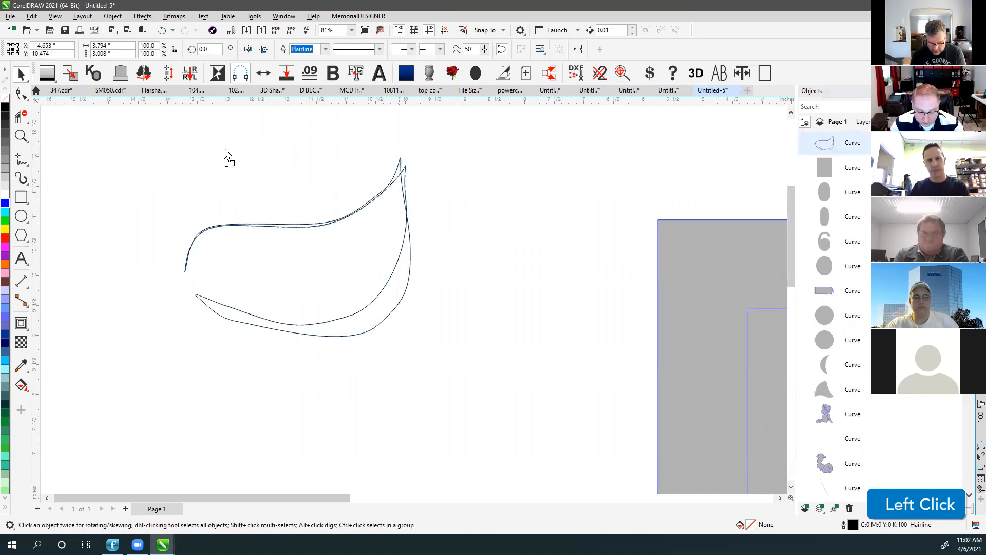
pyautogui.hotkey('ctrl', 'z')
# Restore a single leaf curve and stack several copies of it in place.
pyautogui.click(19, 101)
pyautogui.hotkey('ctrl', 'z')
pyautogui.hotkey('ctrl', 'z')
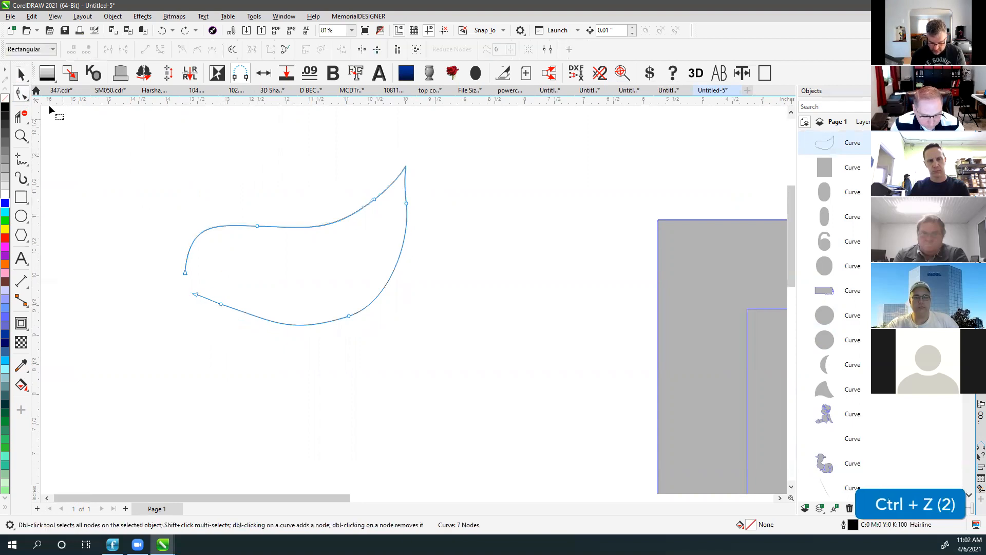
pyautogui.click(21, 75)
pyautogui.click(278, 226)
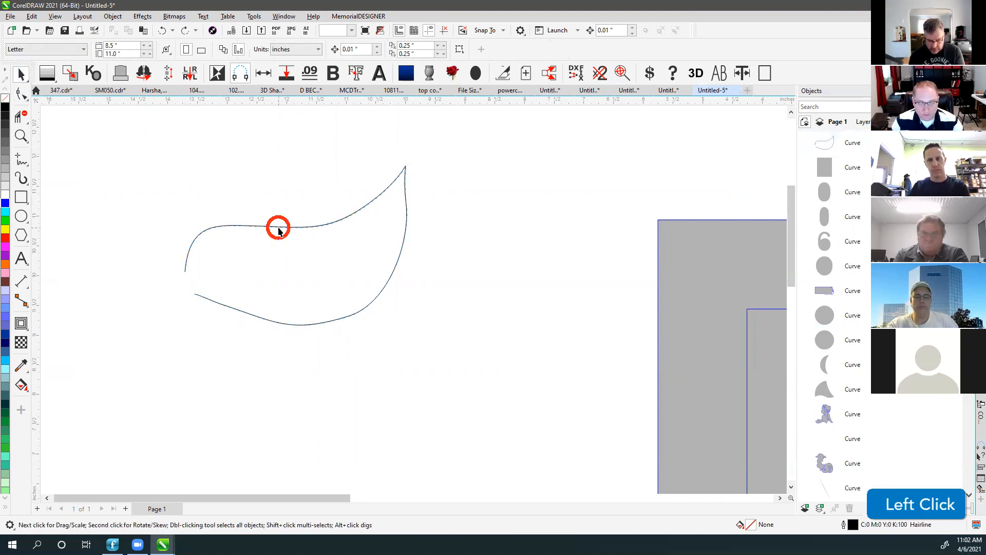
pyautogui.press('KP_Add')
pyautogui.press('KP_Add')
pyautogui.press('KP_Add')
pyautogui.press('KP_Add')
pyautogui.press('KP_Add')
pyautogui.press('KP_Add')
pyautogui.press('KP_Add')
pyautogui.press('KP_Add')
pyautogui.press('KP_Add')
pyautogui.press('KP_Add')
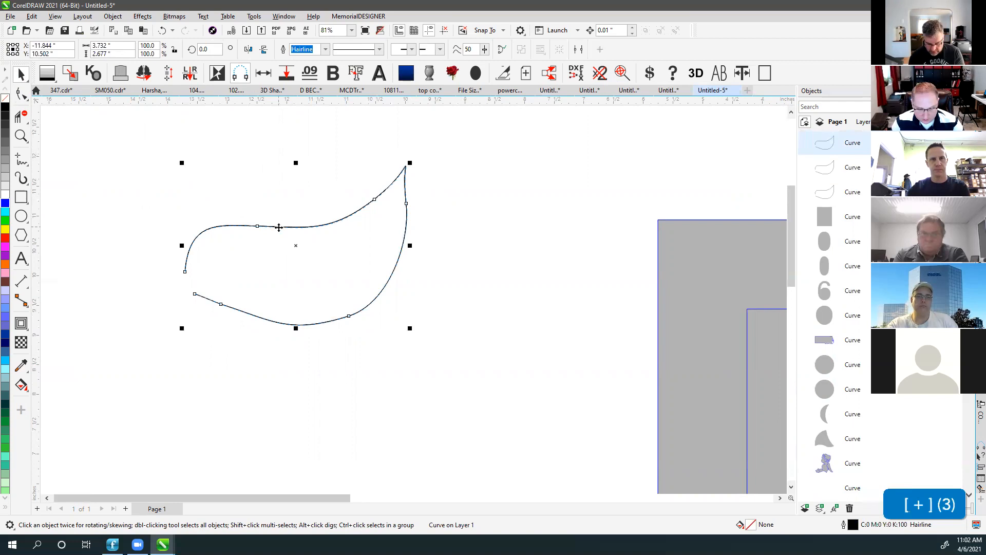
pyautogui.press('KP_Add')
pyautogui.press('KP_Add')
pyautogui.press('KP_Add')
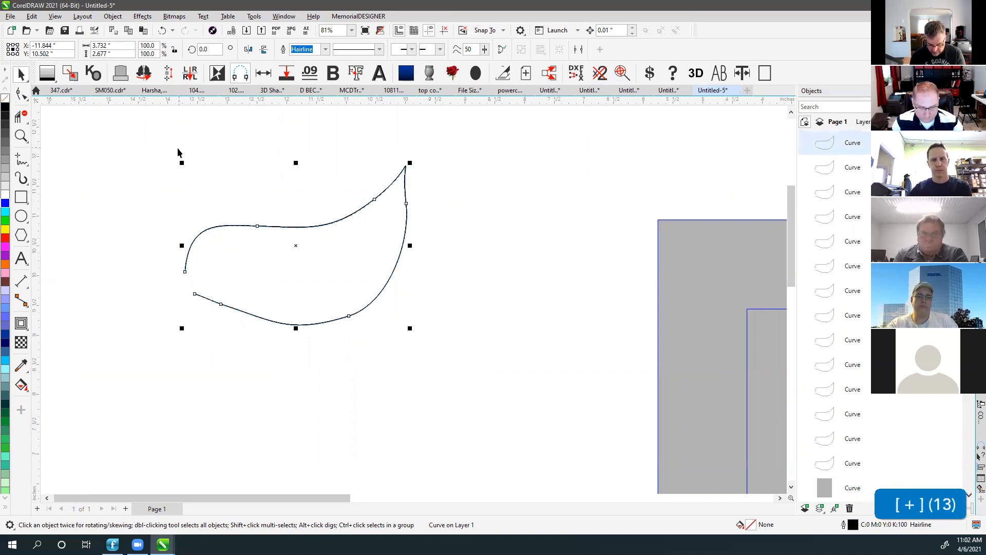
# Select all 14 stacked curves and remove the duplicates, leaving one leaf curve.
pyautogui.click(176, 147)
pyautogui.moveTo(148, 153); pyautogui.dragTo(528, 410)
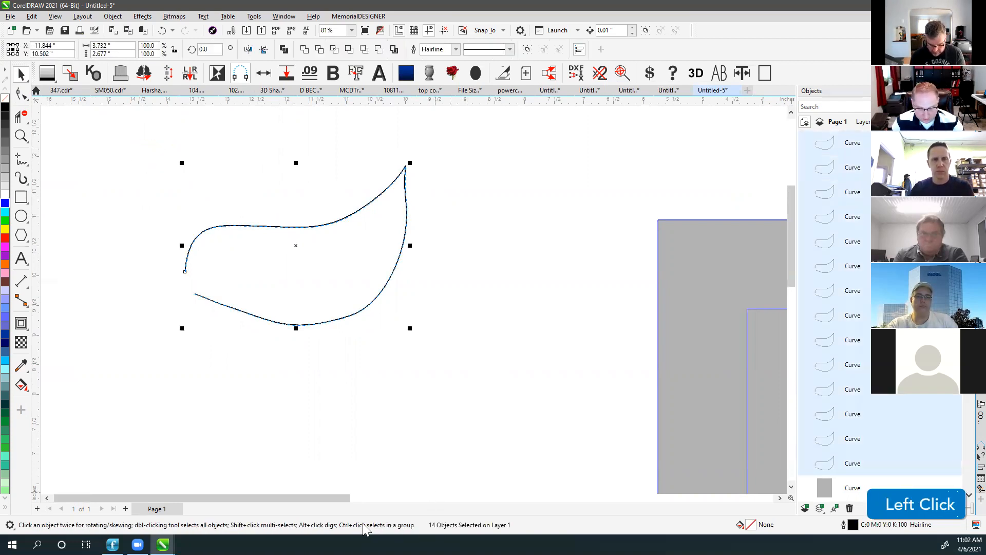
pyautogui.click(601, 72)
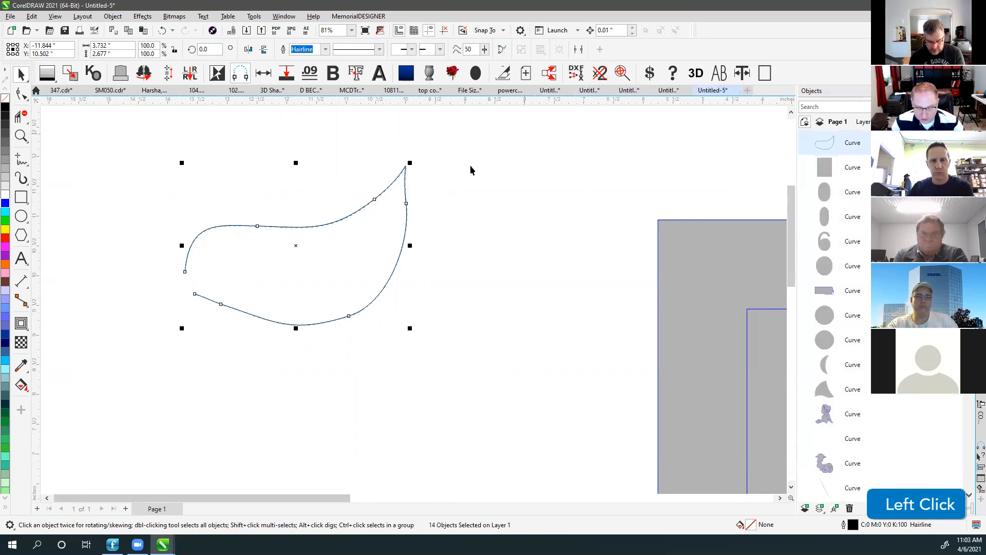
pyautogui.click(431, 189)
pyautogui.click(394, 180)
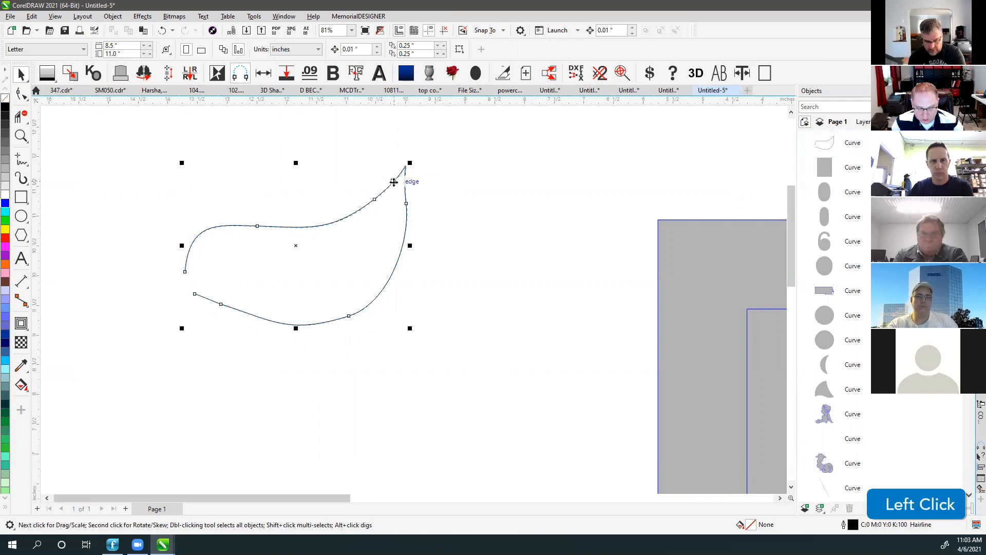
pyautogui.moveTo(398, 179); pyautogui.dragTo(368, 142)
pyautogui.hotkey('ctrl', 'z')
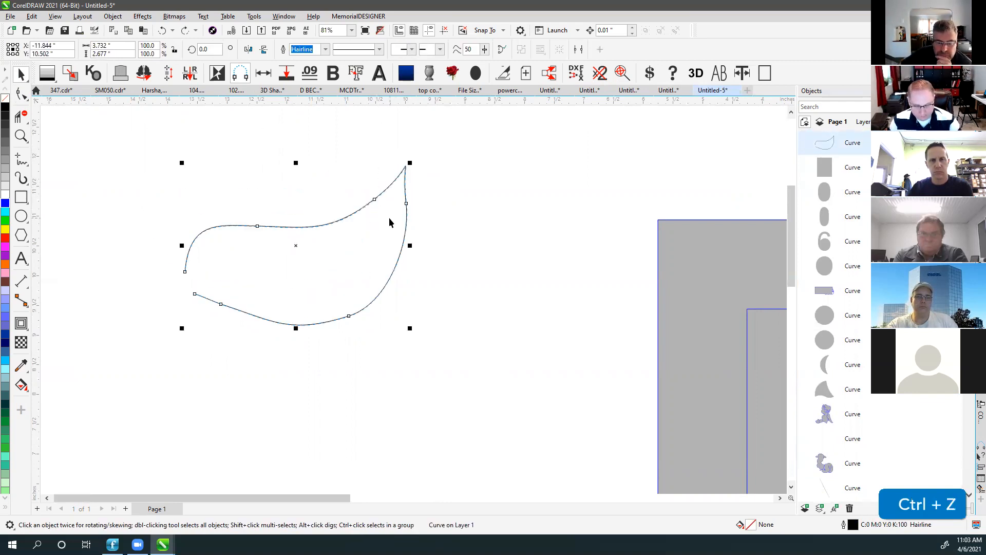
# Fit all objects in view and select every piece of the SM065 panel design.
pyautogui.press('F4')
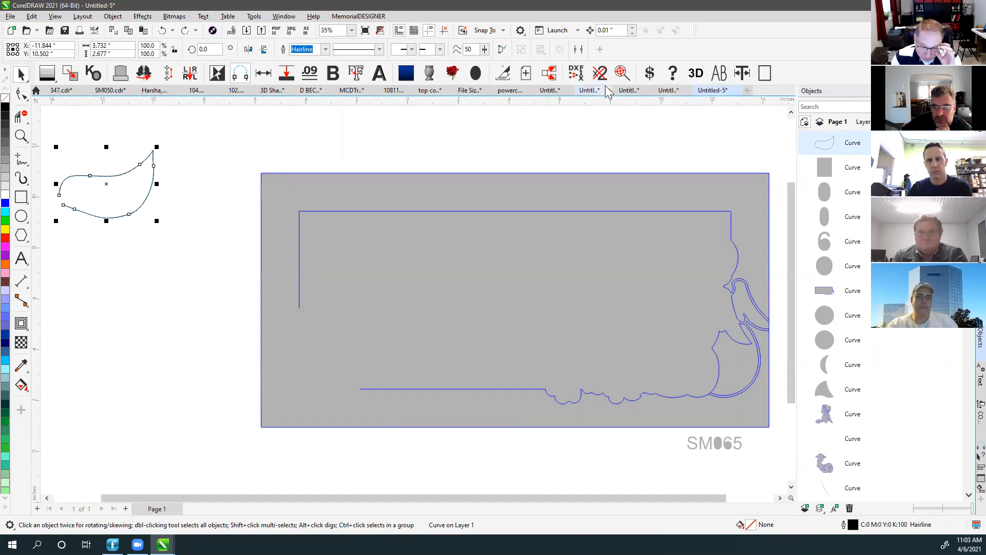
pyautogui.click(436, 144)
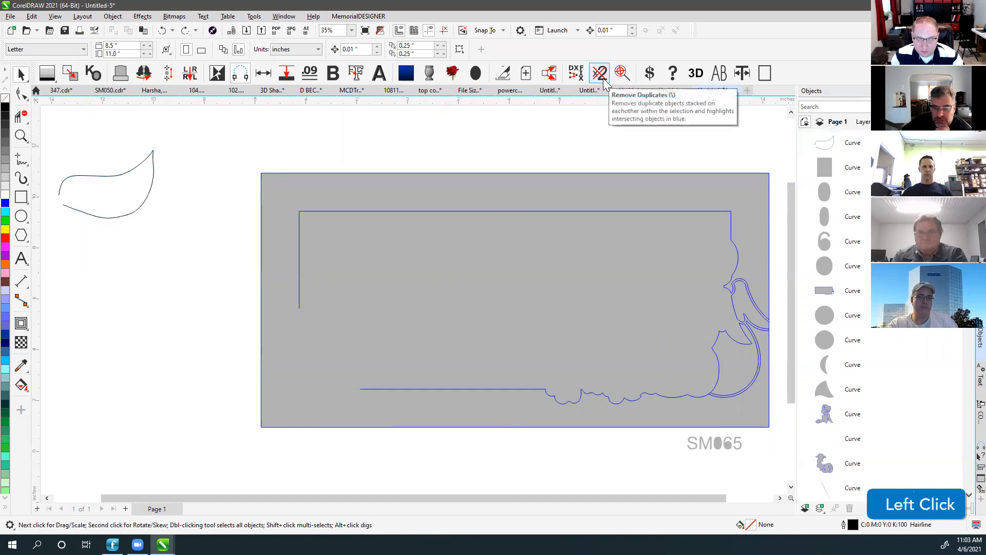
pyautogui.moveTo(232, 153); pyautogui.dragTo(781, 481)
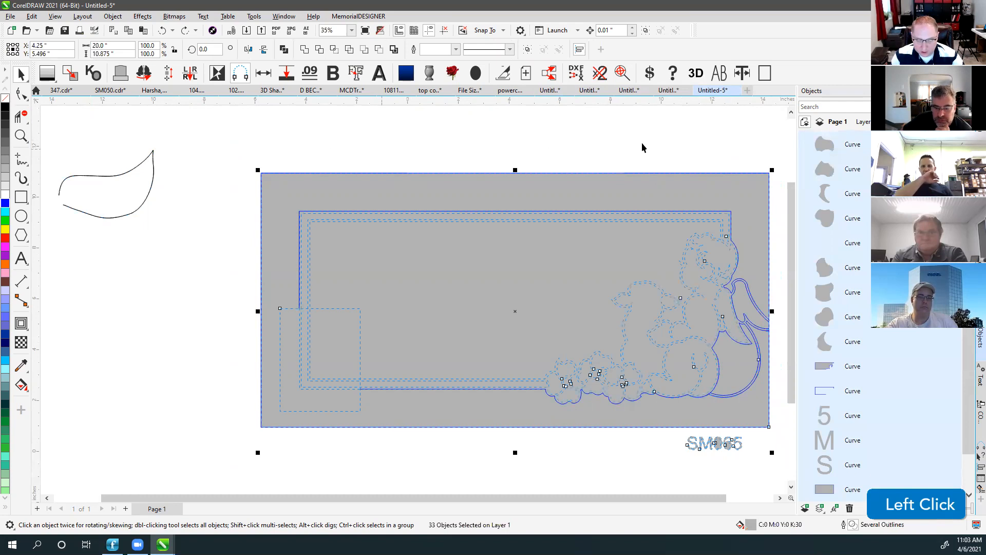
pyautogui.click(668, 91)
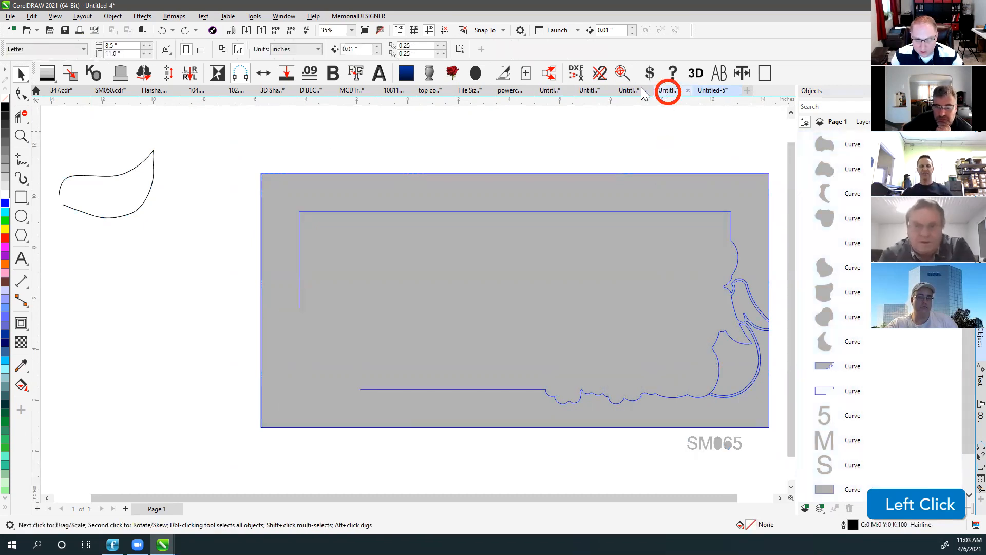
pyautogui.click(630, 91)
# Browse the open documents, ending on the File Size Test monument's name-and-cardinal plaque.
pyautogui.click(587, 91)
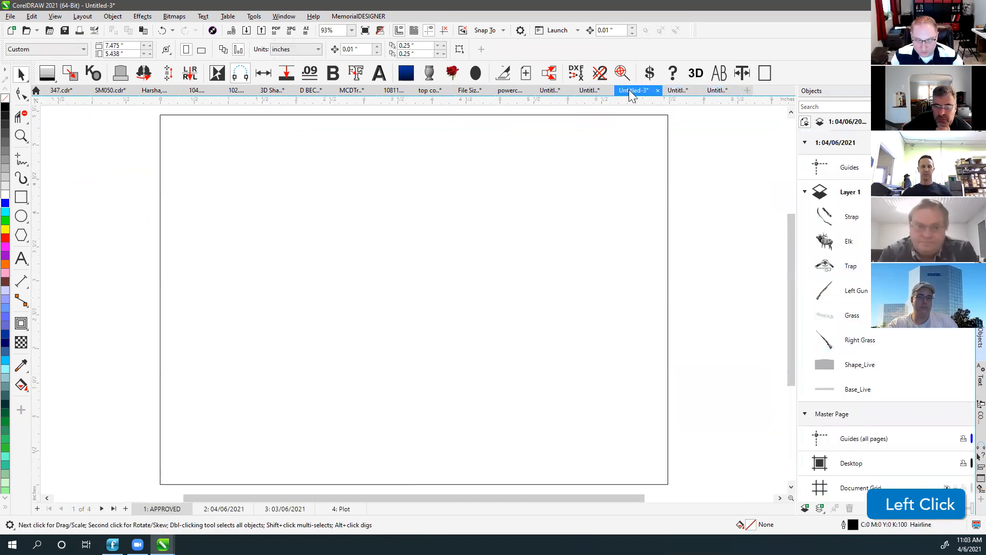
pyautogui.click(552, 94)
pyautogui.click(470, 91)
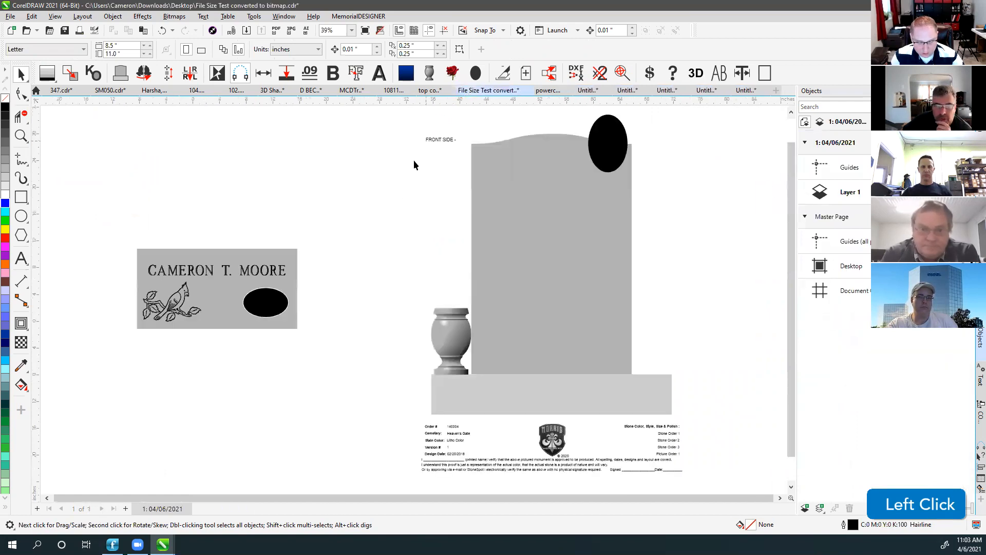
pyautogui.click(430, 91)
pyautogui.click(506, 90)
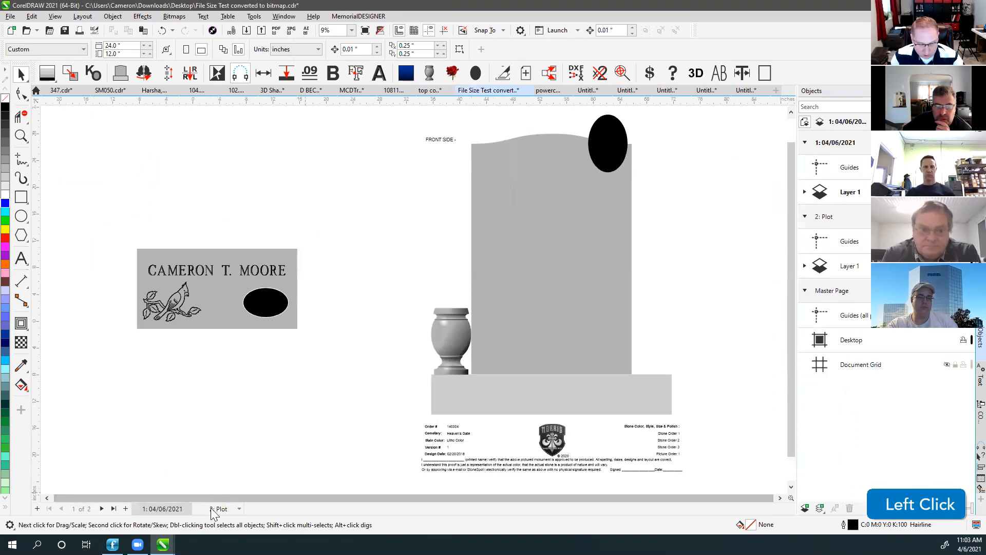
pyautogui.click(166, 297)
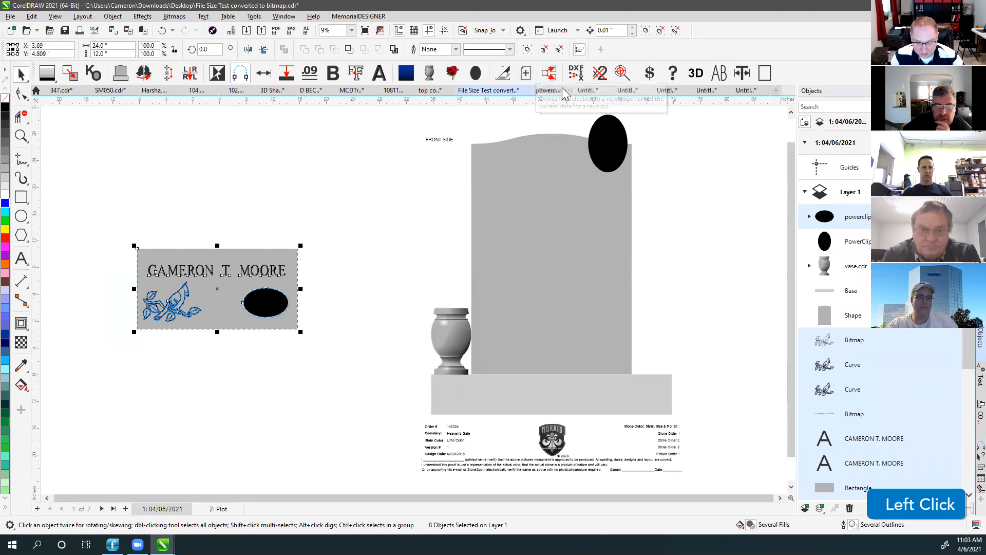
# Check pages in Untitled-3 and the green-shape document, then fit Untitled-1 in view.
pyautogui.click(664, 90)
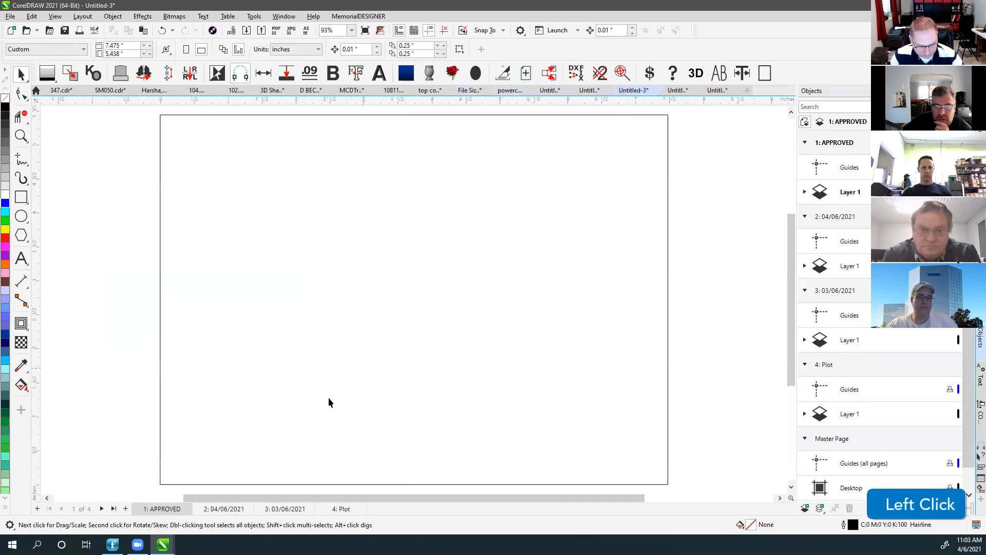
pyautogui.scroll(-5, 412, 298)
pyautogui.click(219, 508)
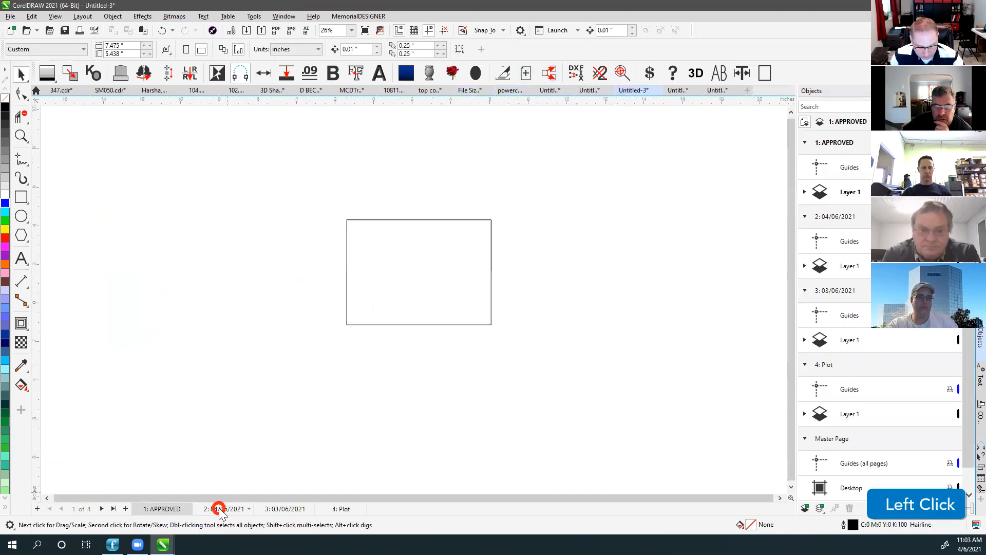
pyautogui.click(592, 92)
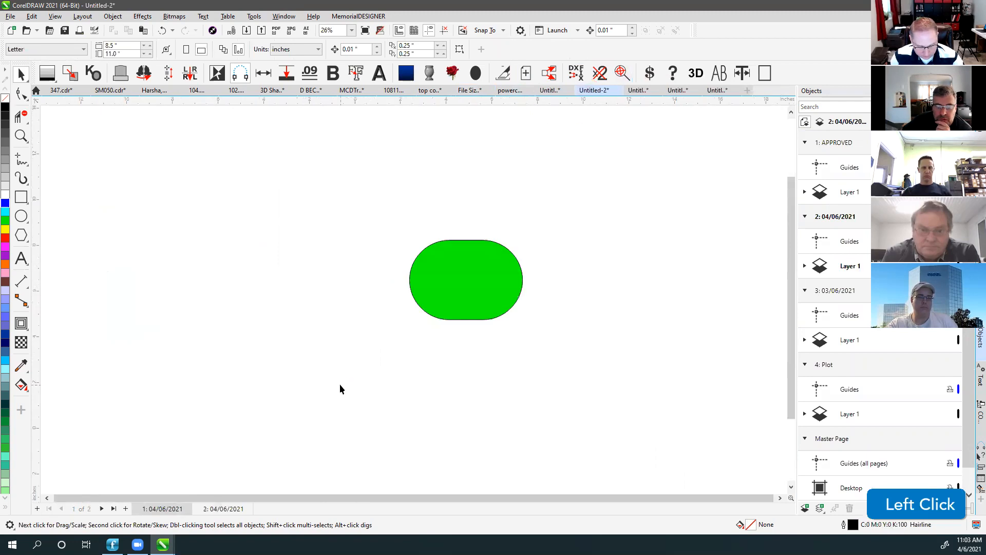
pyautogui.click(226, 510)
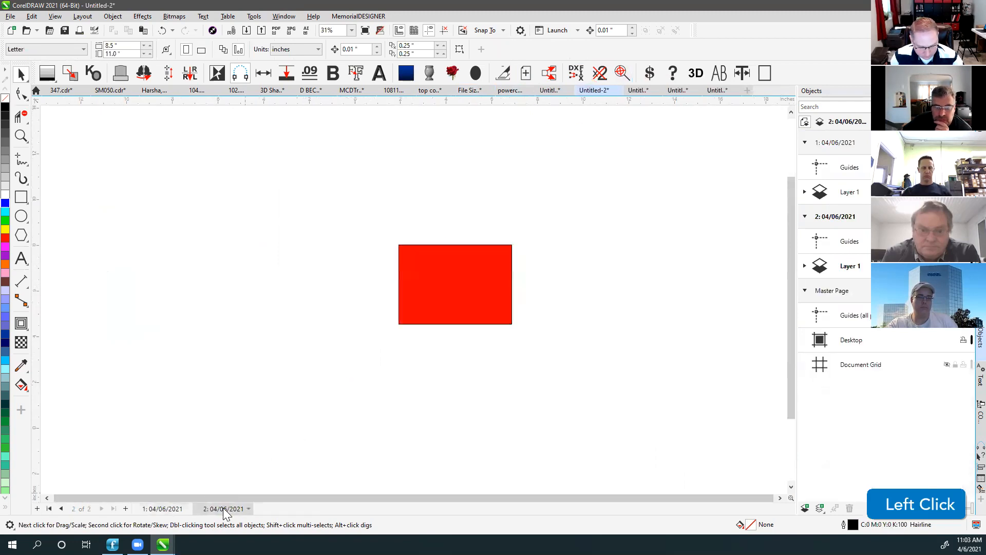
pyautogui.click(549, 92)
pyautogui.press('F4')
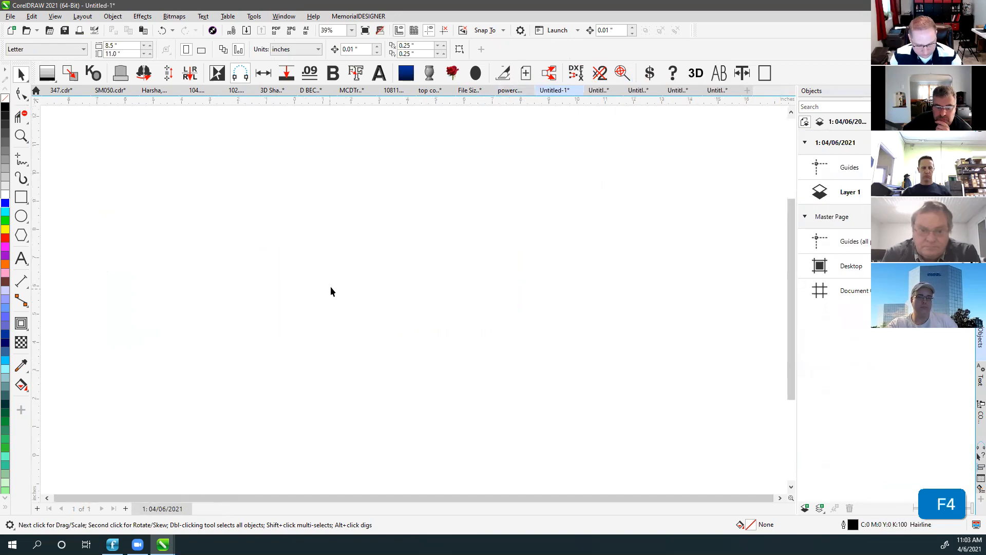
# Open 347.cdr from the Companion Flats layouts folder.
pyautogui.click(332, 284)
pyautogui.hotkey('ctrl', 'o')
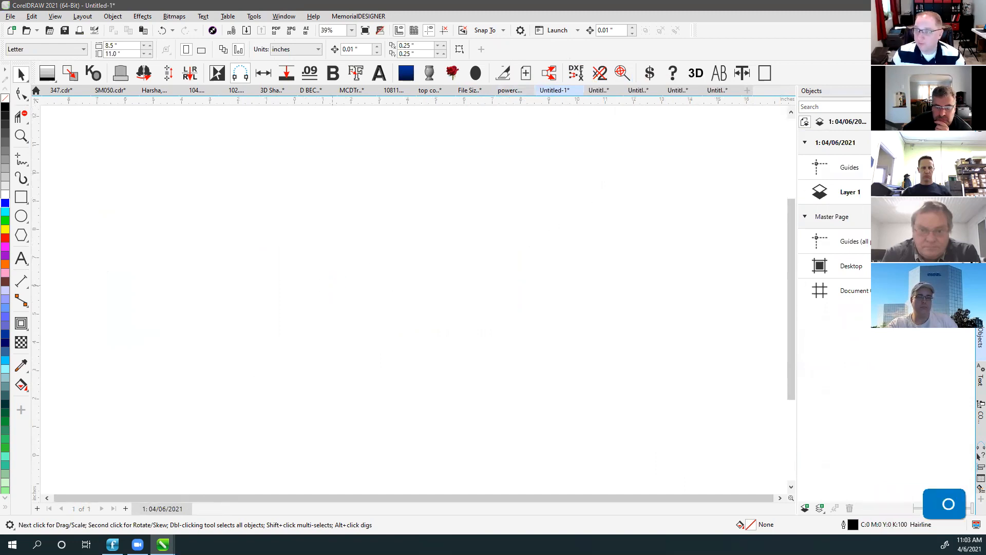
pyautogui.click(332, 286)
pyautogui.write('4')
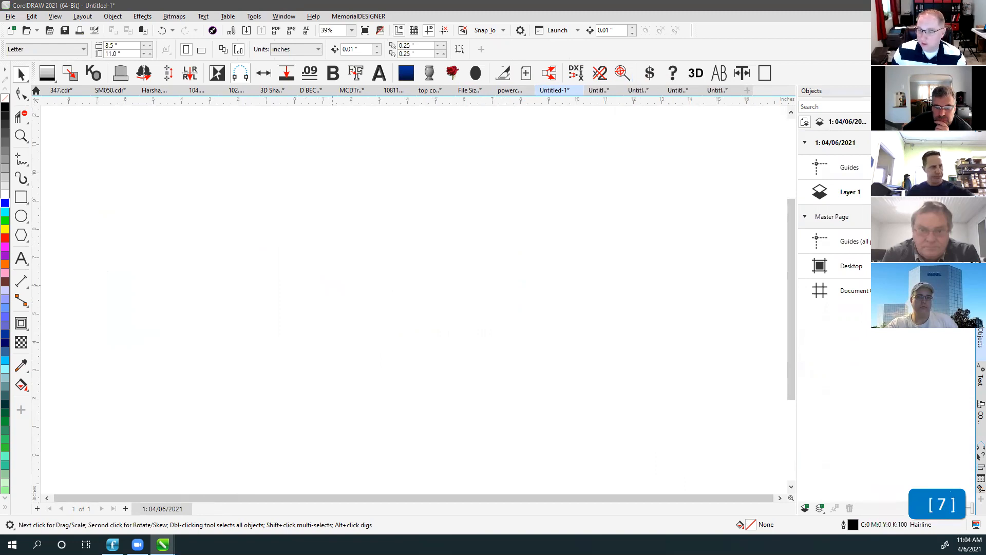
pyautogui.click(333, 286)
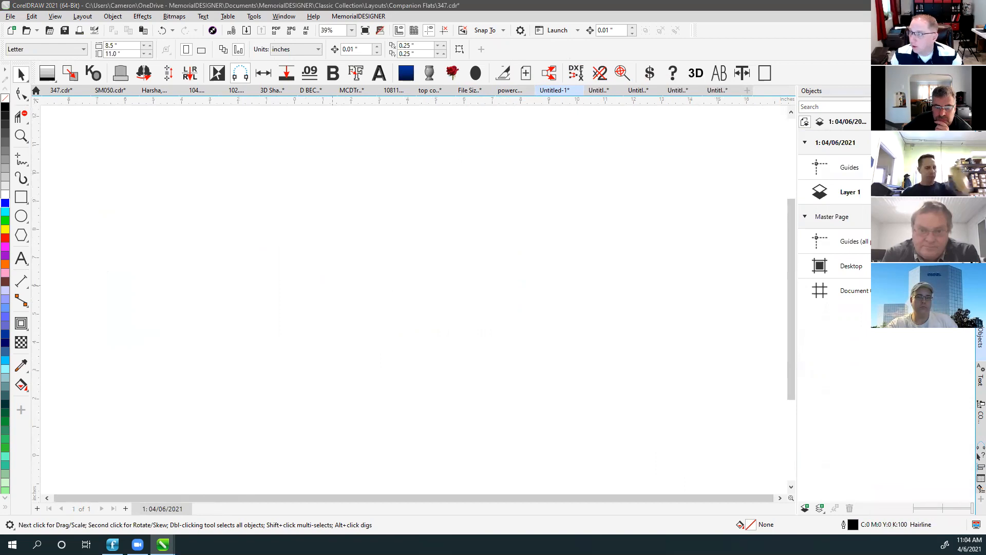
# Select every element of the HOWARD companion flat and generate its MemorialDESIGNER Plot page.
pyautogui.click(332, 285)
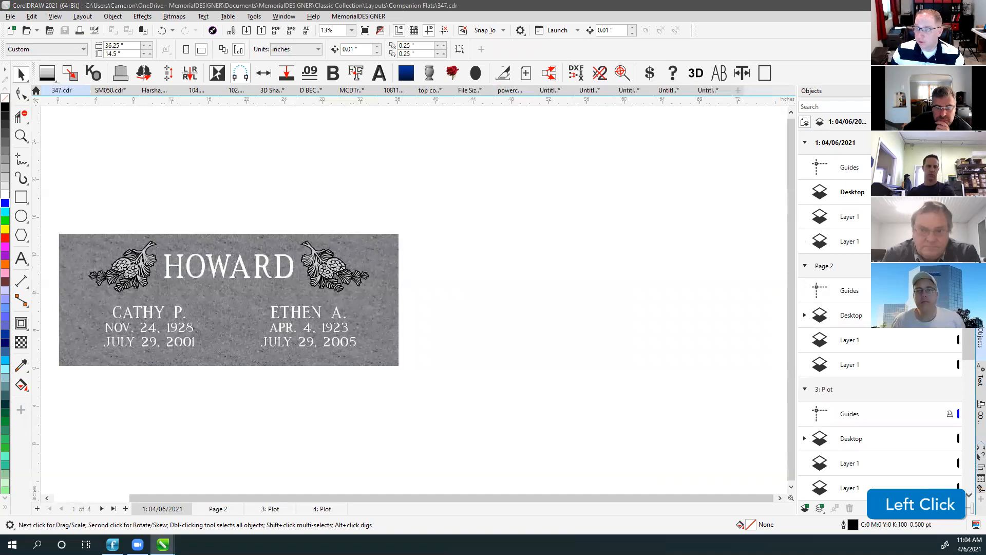
pyautogui.press('Escape')
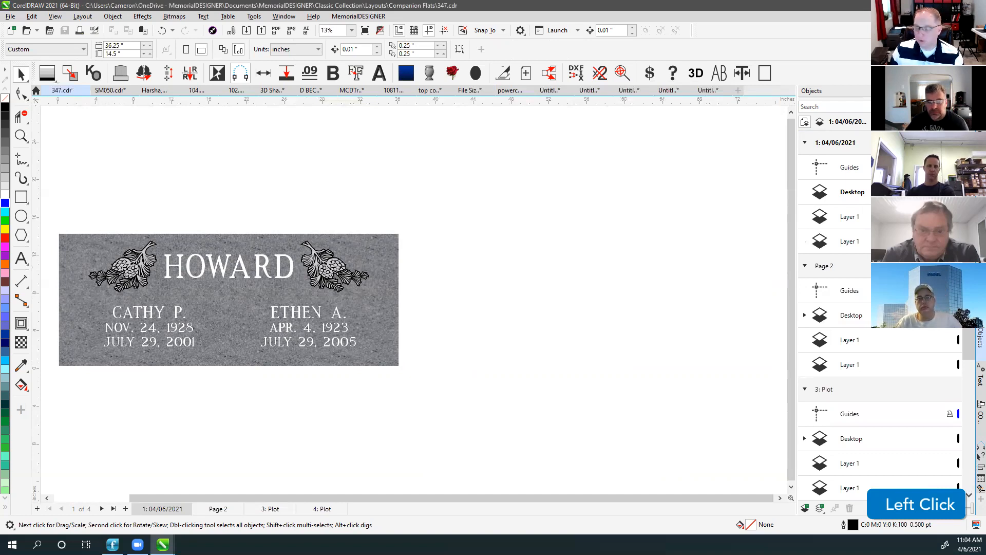
pyautogui.click(328, 240)
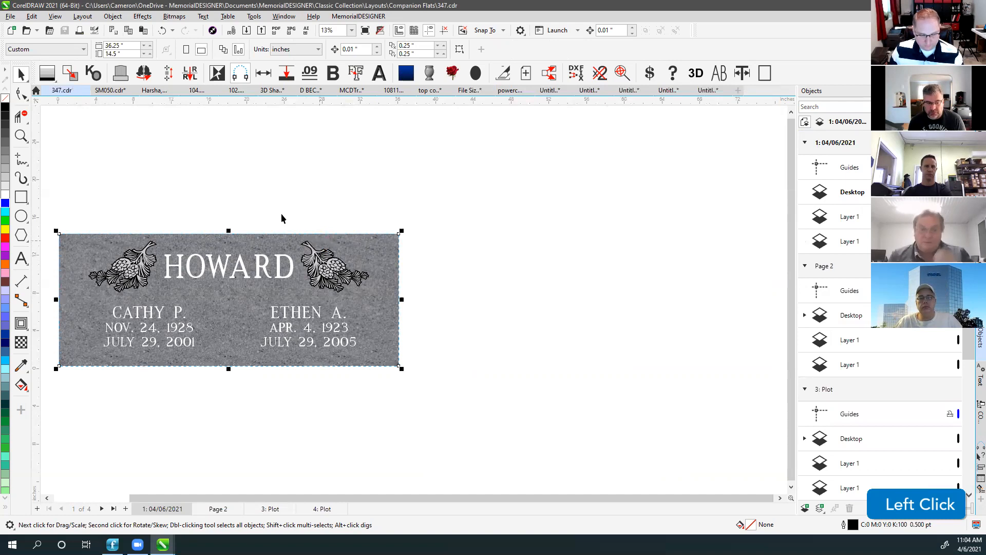
pyautogui.press('F4')
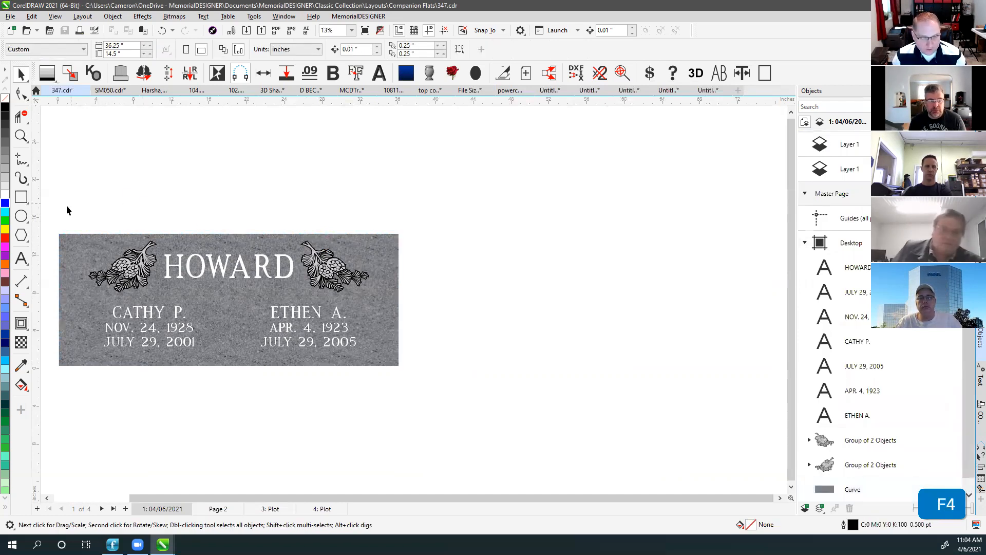
pyautogui.moveTo(48, 215); pyautogui.dragTo(466, 410)
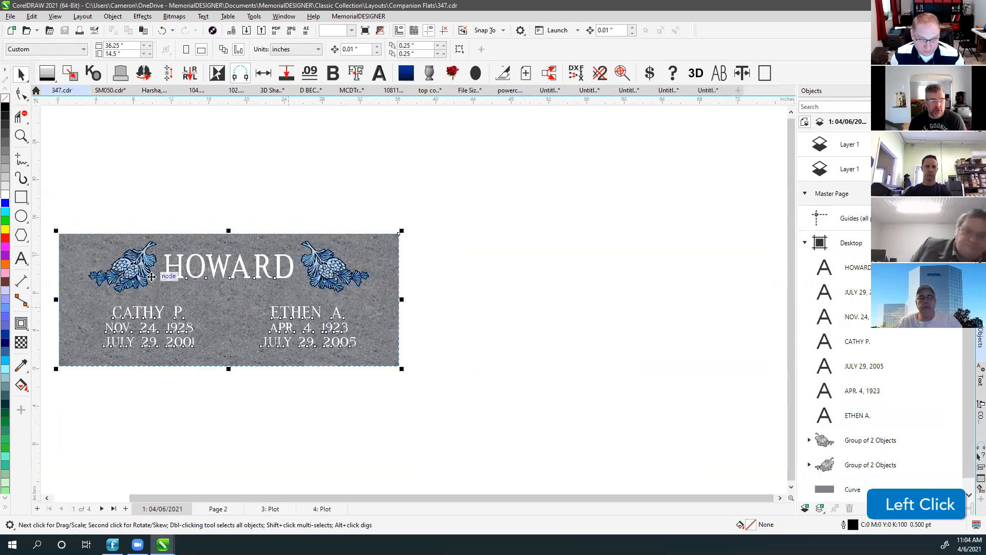
pyautogui.click(507, 73)
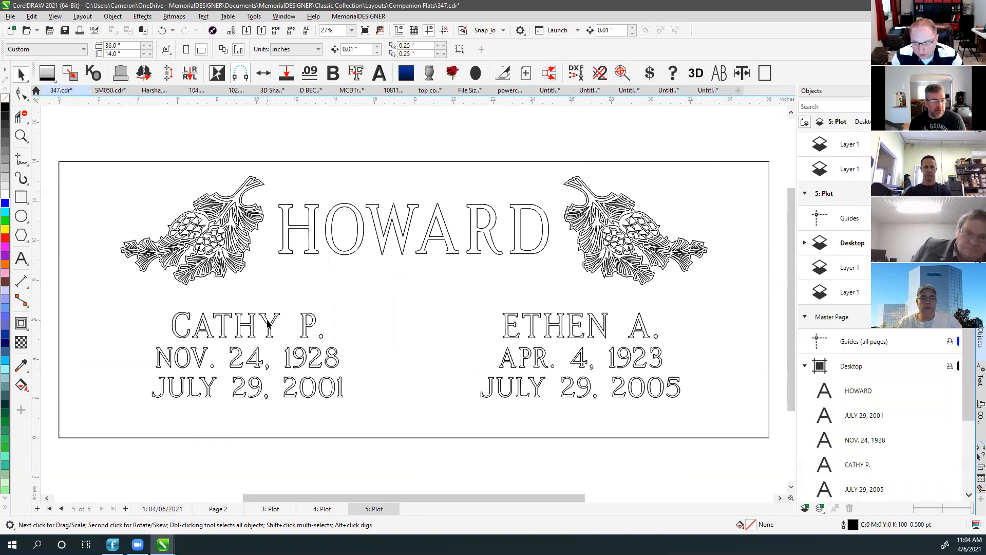
pyautogui.click(230, 206)
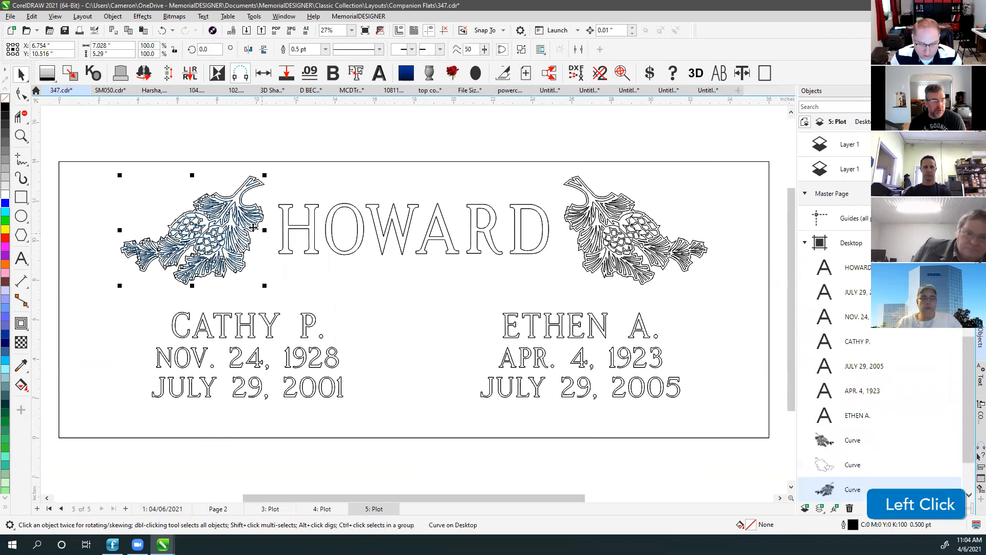
pyautogui.moveTo(88, 141); pyautogui.dragTo(277, 296)
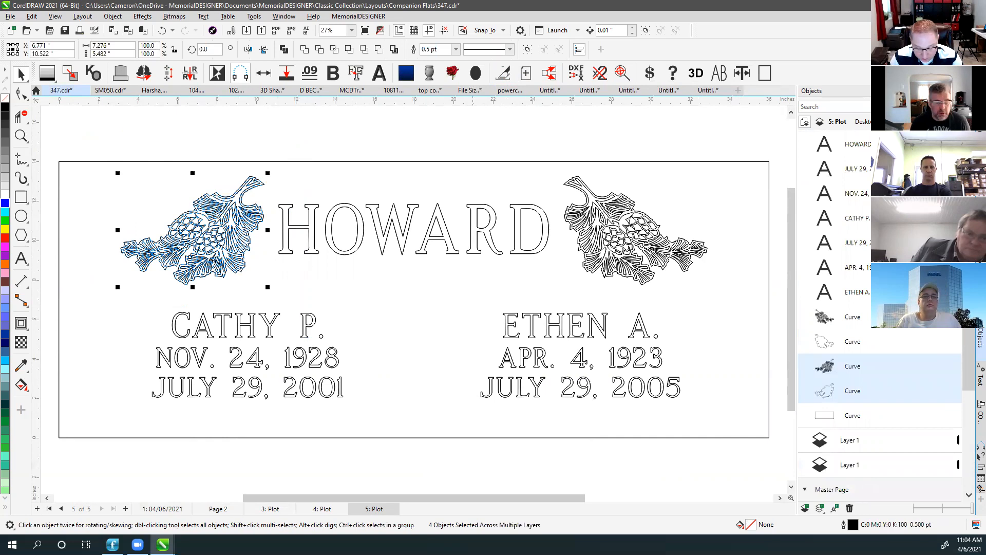
pyautogui.click(238, 148)
pyautogui.moveTo(88, 131); pyautogui.dragTo(308, 290)
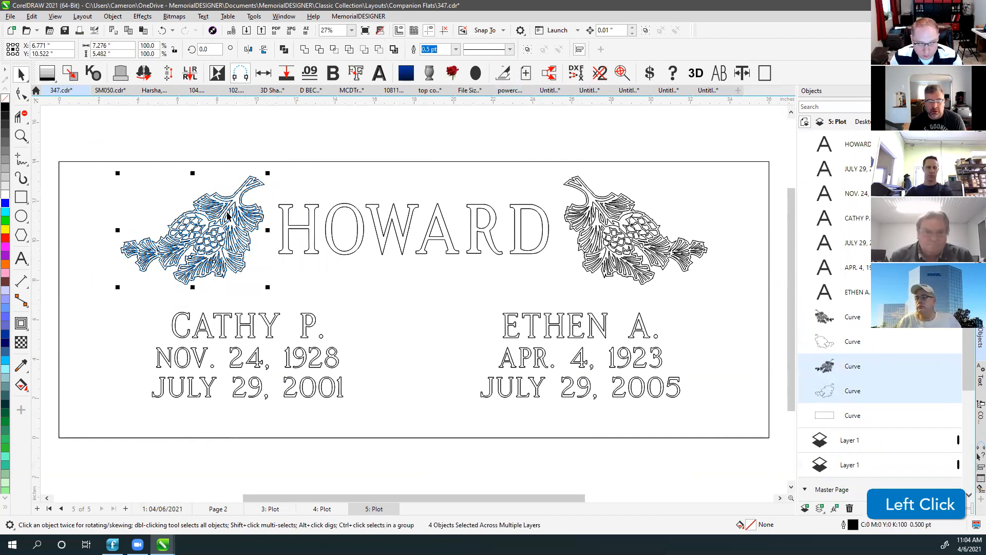
pyautogui.click(249, 116)
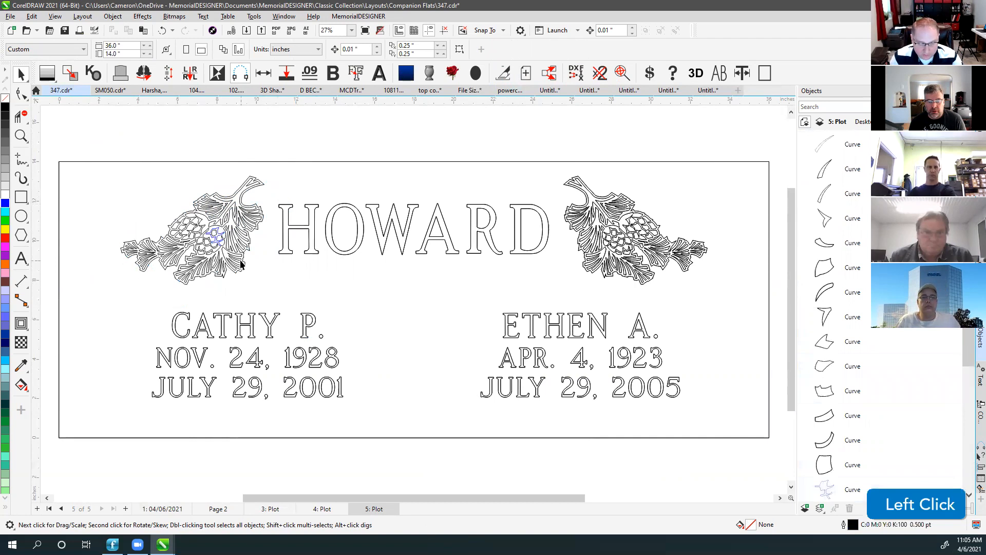
# Zoom in on the pinecone's blue curve in wireframe and try moving the tiny tip piece, undoing it.
pyautogui.scroll(4, 224, 239)
pyautogui.scroll(3, 413, 303)
pyautogui.click(421, 309)
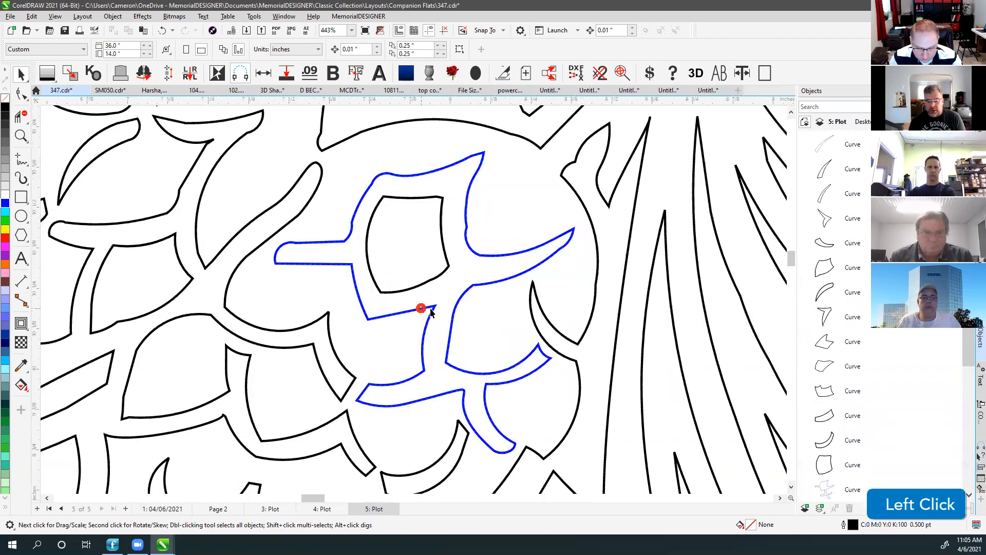
pyautogui.click(259, 159)
pyautogui.moveTo(379, 115); pyautogui.dragTo(526, 255)
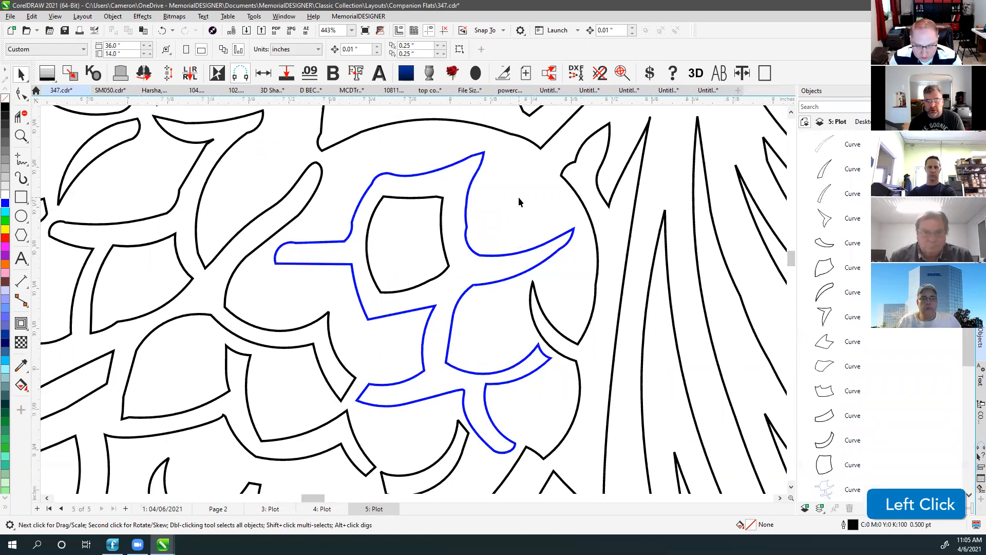
pyautogui.click(572, 228)
pyautogui.scroll(2, 572, 227)
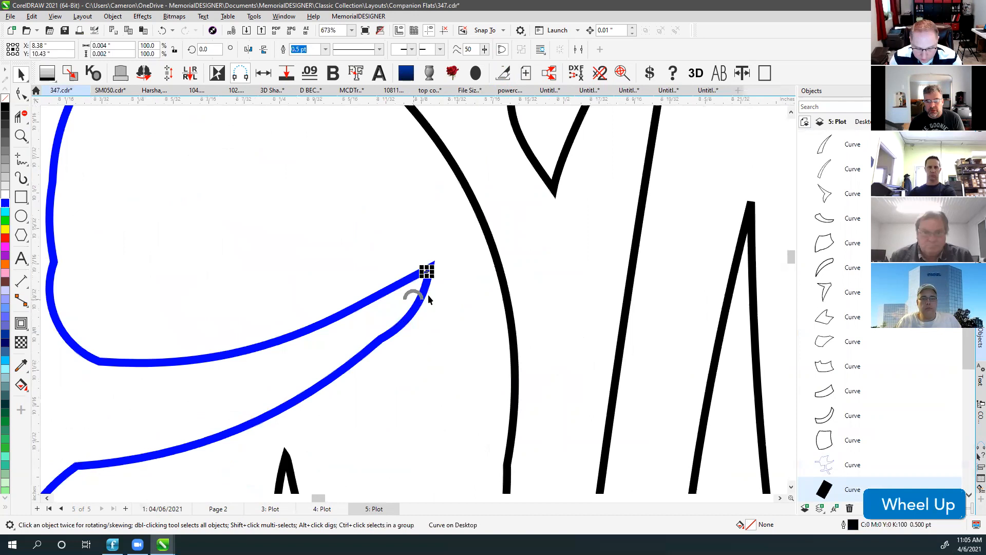
pyautogui.scroll(13, 429, 299)
pyautogui.press('v')
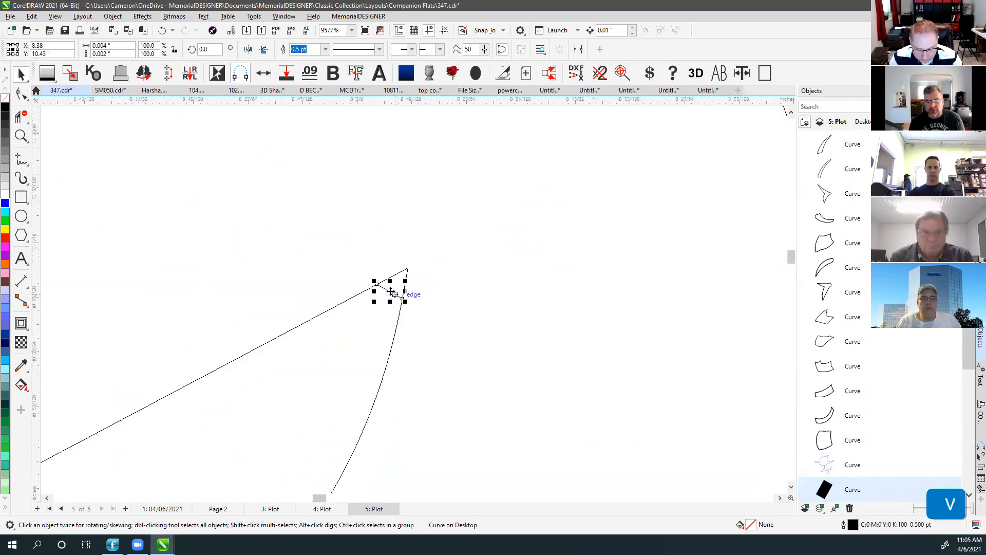
pyautogui.moveTo(388, 293); pyautogui.dragTo(379, 321)
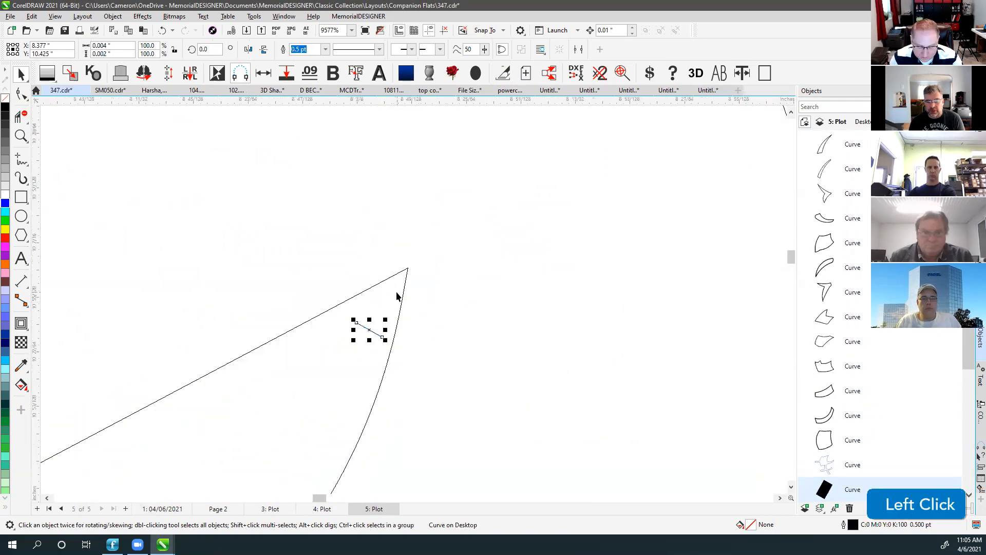
pyautogui.hotkey('ctrl', 'z')
# Try reshaping the curve's tip nodes with the Shape tool, then undo the node edits.
pyautogui.click(21, 93)
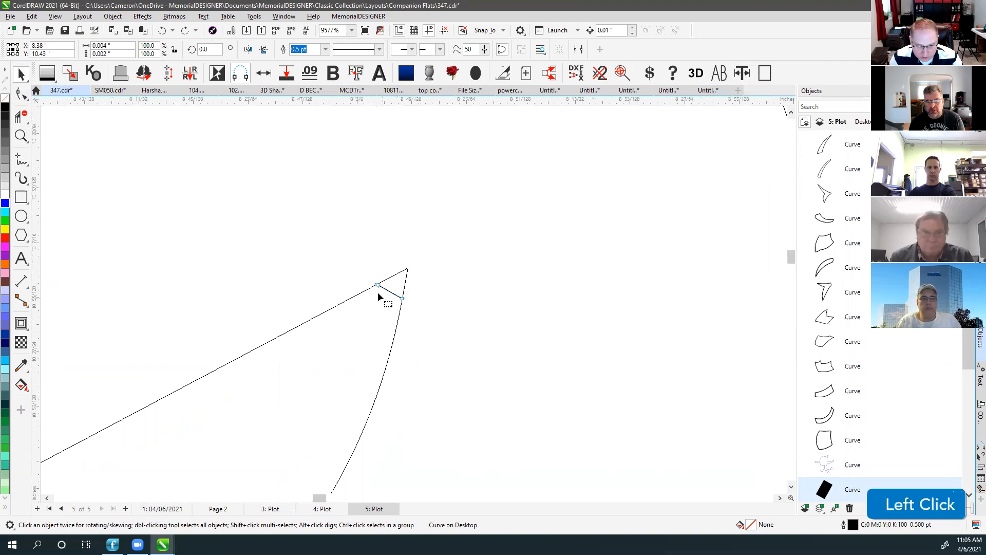
pyautogui.click(385, 291)
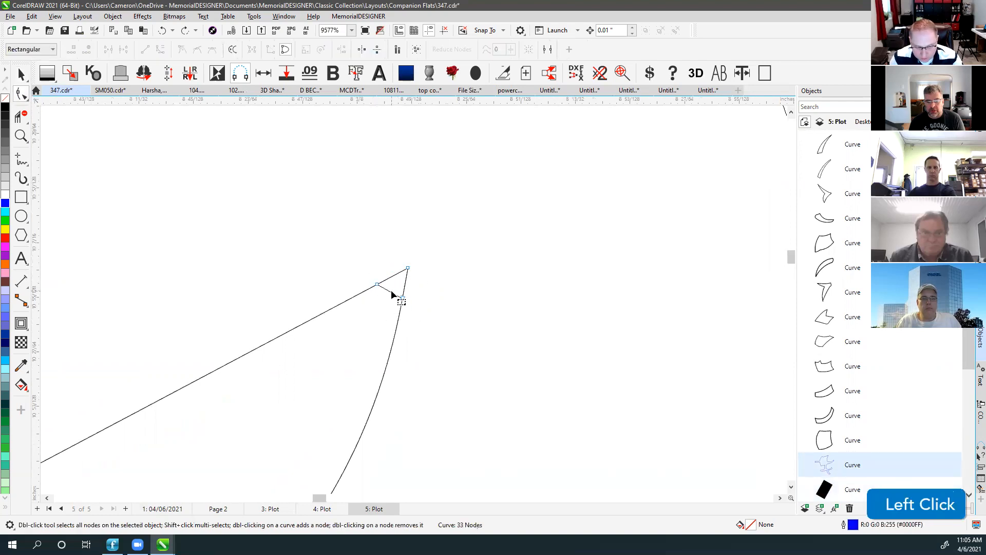
pyautogui.click(366, 286)
pyautogui.moveTo(364, 283); pyautogui.dragTo(345, 267)
pyautogui.moveTo(403, 298); pyautogui.dragTo(422, 312)
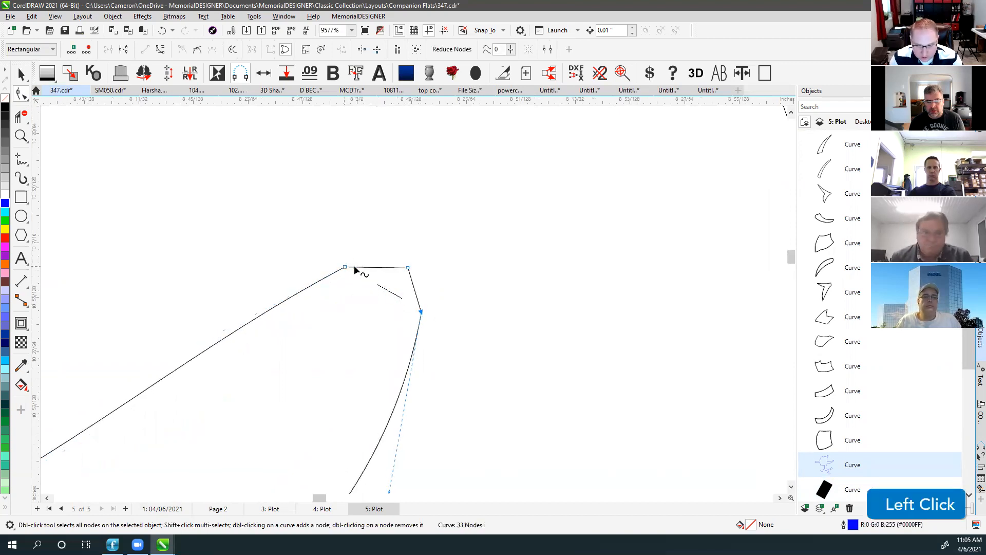
pyautogui.moveTo(404, 239); pyautogui.dragTo(424, 256)
pyautogui.hotkey('ctrl', 'z')
pyautogui.hotkey('ctrl', 'z')
pyautogui.hotkey('ctrl', 'z')
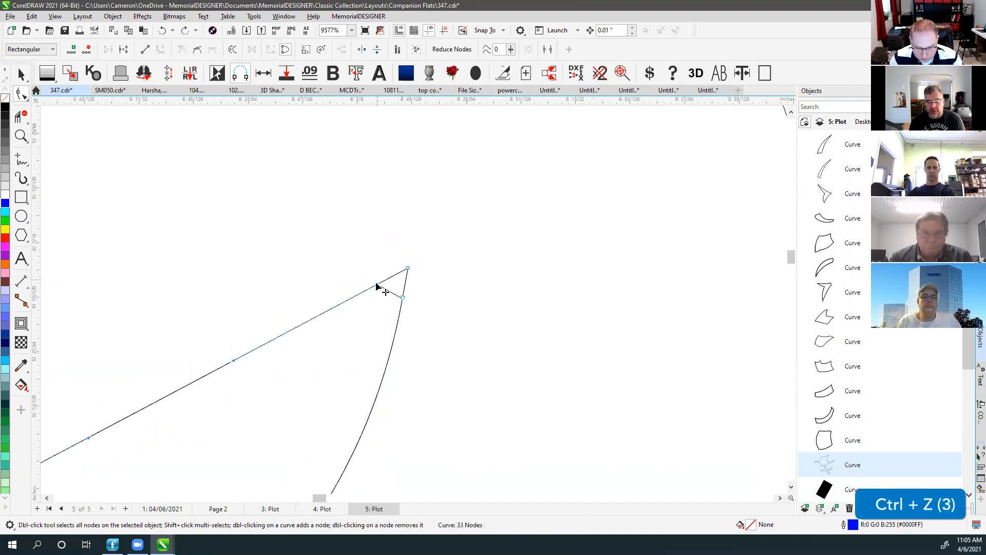
# Delete the stray short segment near the curve tip and fit the whole tablet in view.
pyautogui.click(22, 76)
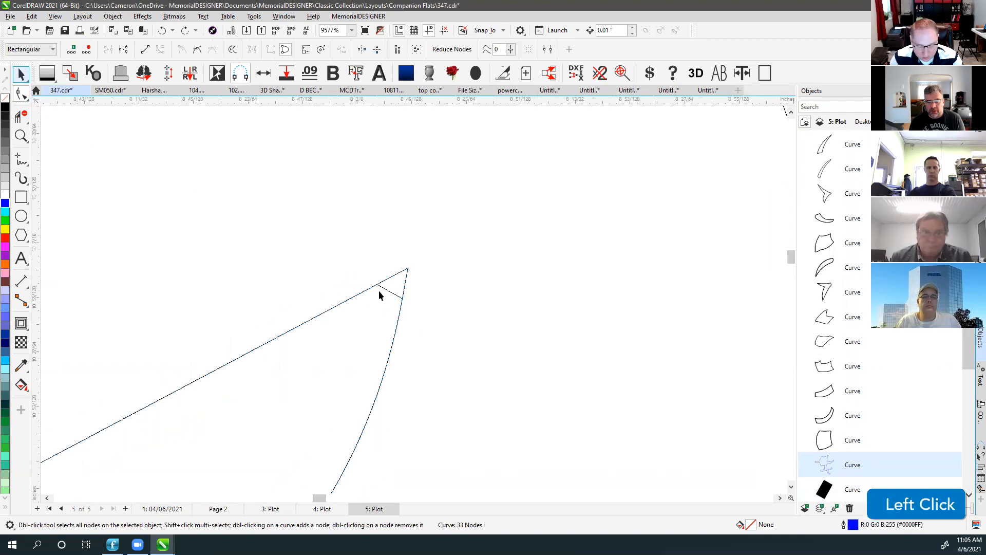
pyautogui.click(383, 291)
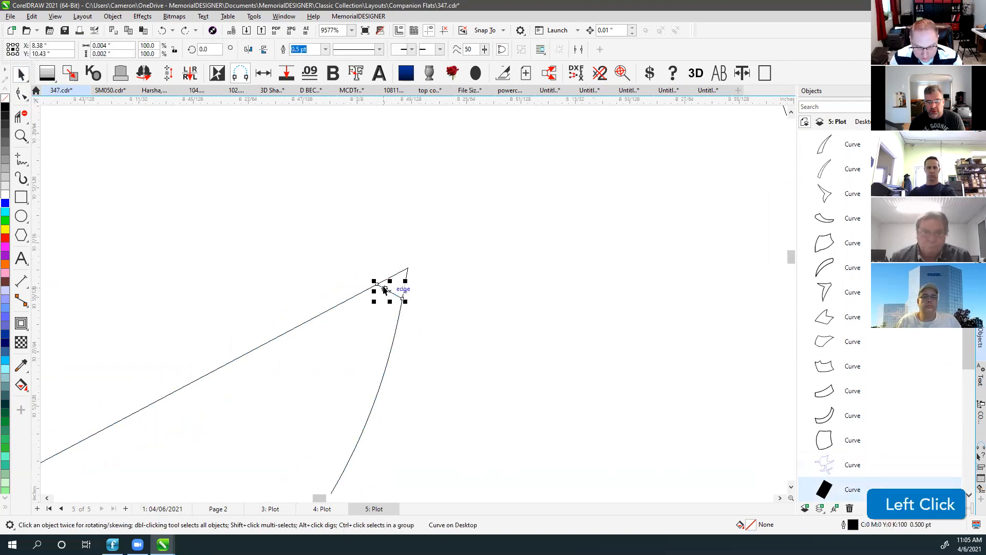
pyautogui.click(391, 237)
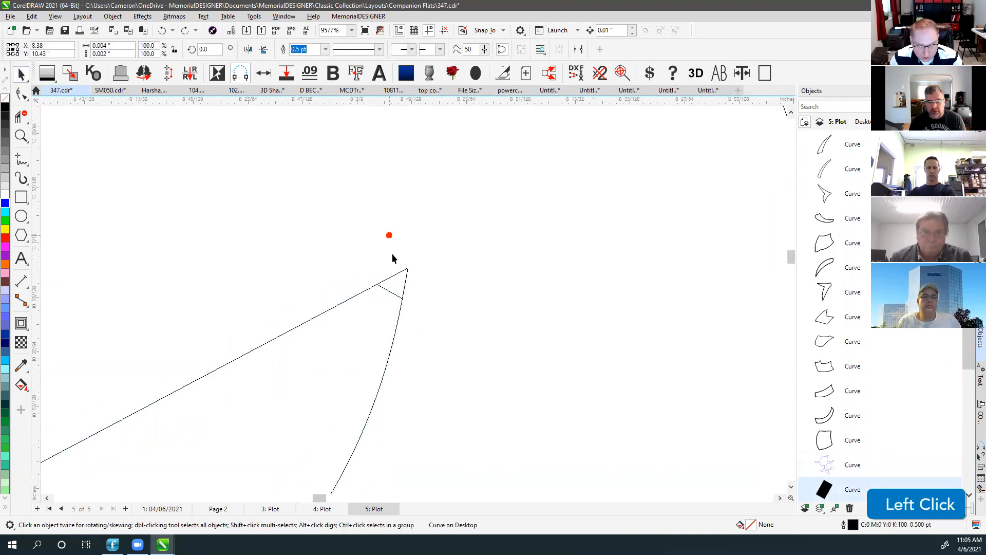
pyautogui.click(393, 292)
pyautogui.press('Delete')
pyautogui.press('F4')
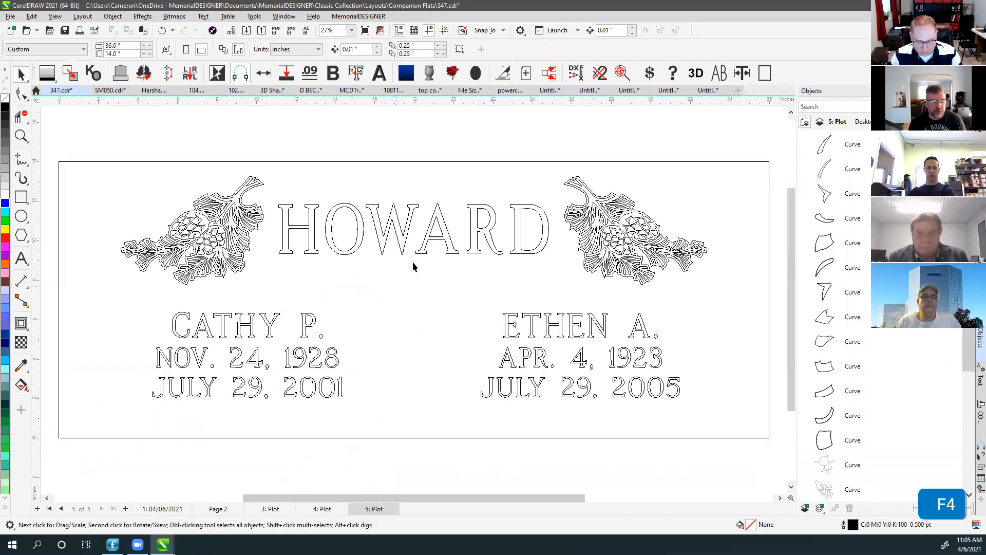
# Inspect tiny curves in the left pine branch, toggling the outline display mode.
pyautogui.click(302, 138)
pyautogui.click(228, 223)
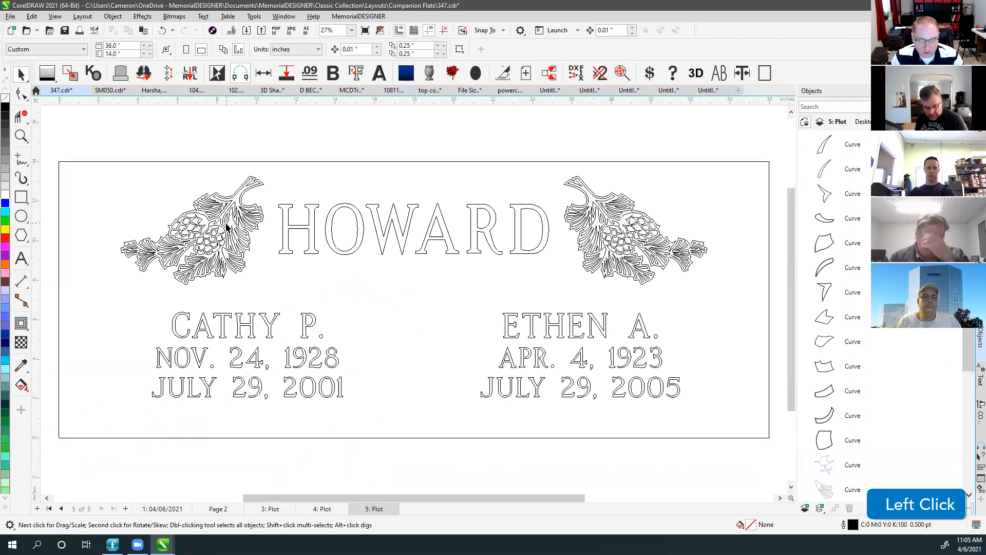
pyautogui.click(223, 137)
pyautogui.press('F4')
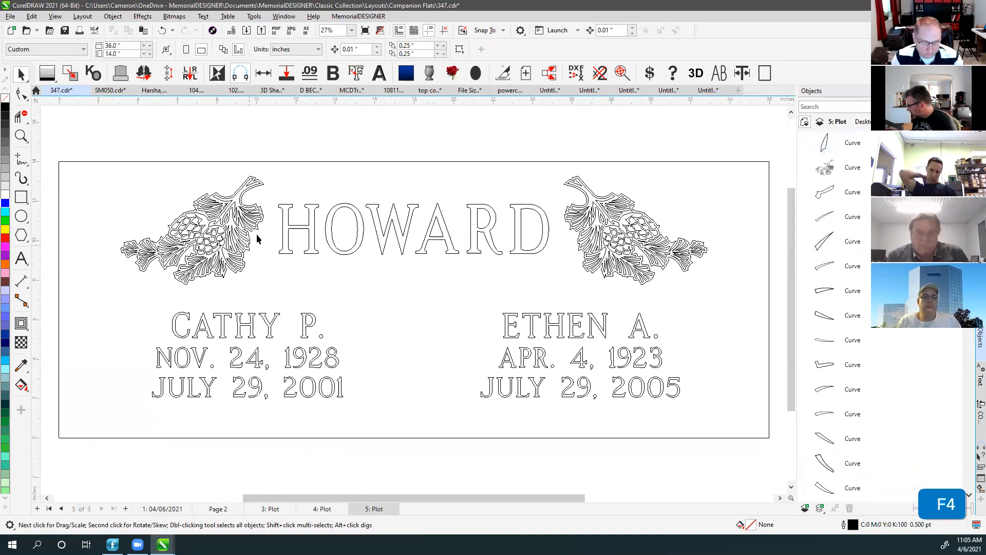
pyautogui.press('v')
pyautogui.click(301, 134)
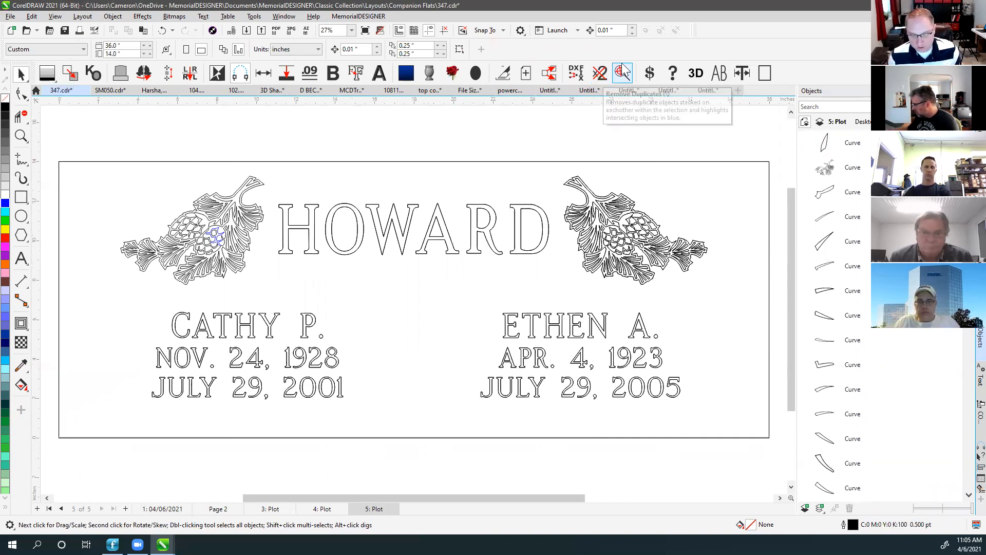
pyautogui.click(447, 128)
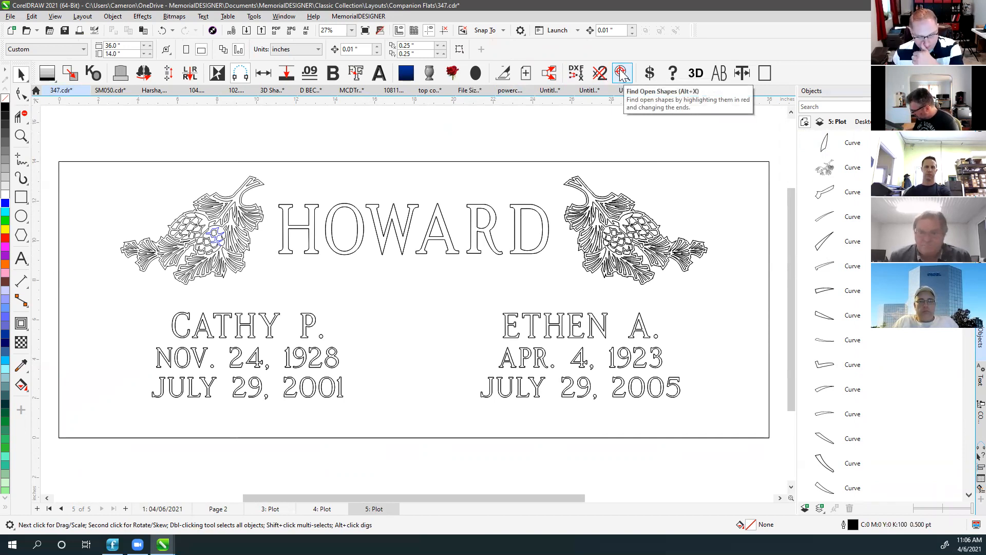
pyautogui.click(590, 135)
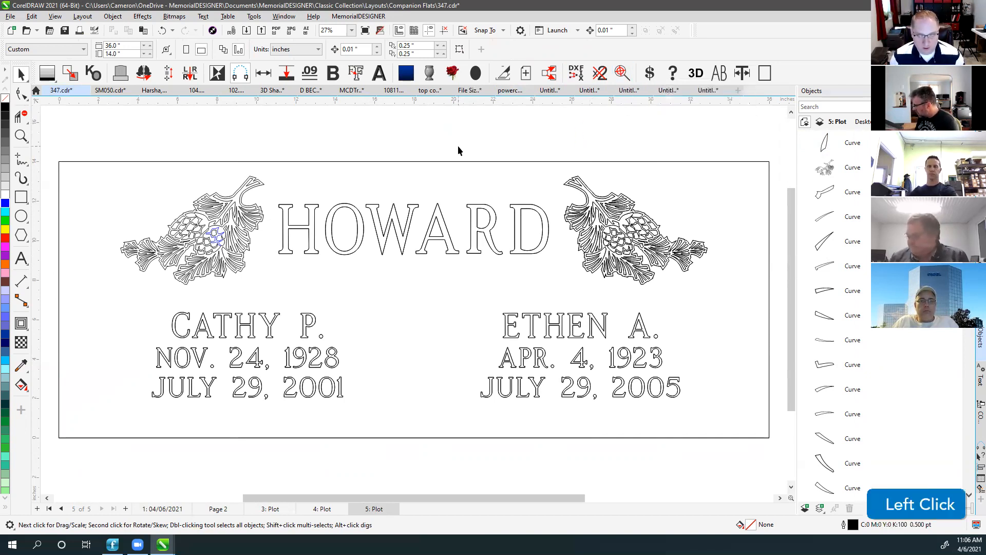
pyautogui.press('v')
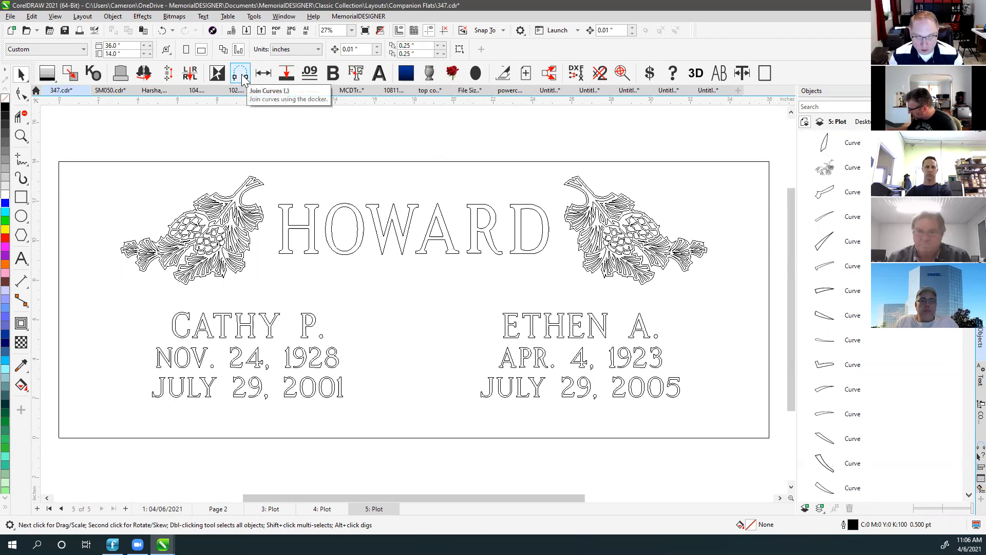
pyautogui.click(569, 130)
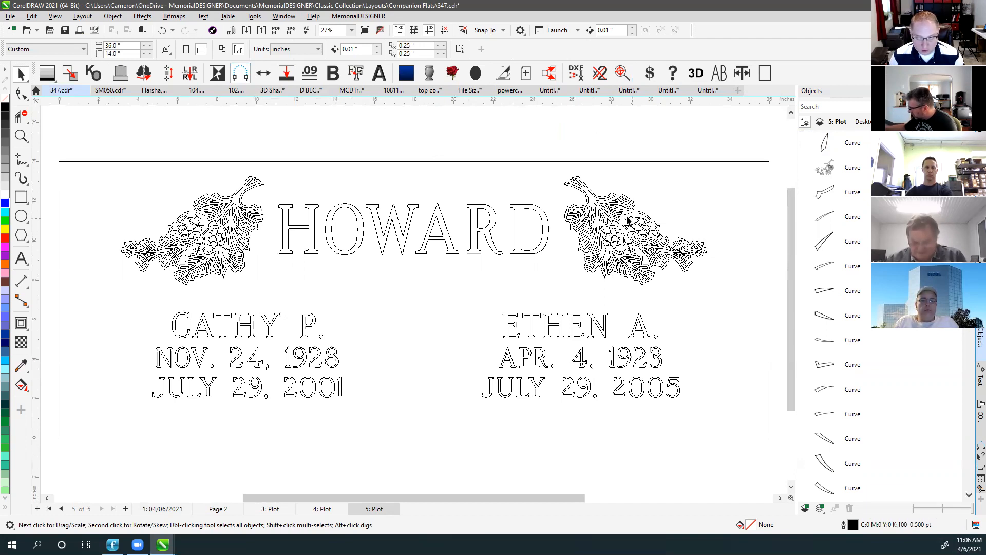
pyautogui.click(599, 223)
# On the right pine-cone ornament, delete one node and the short segment beside it.
pyautogui.click(580, 184)
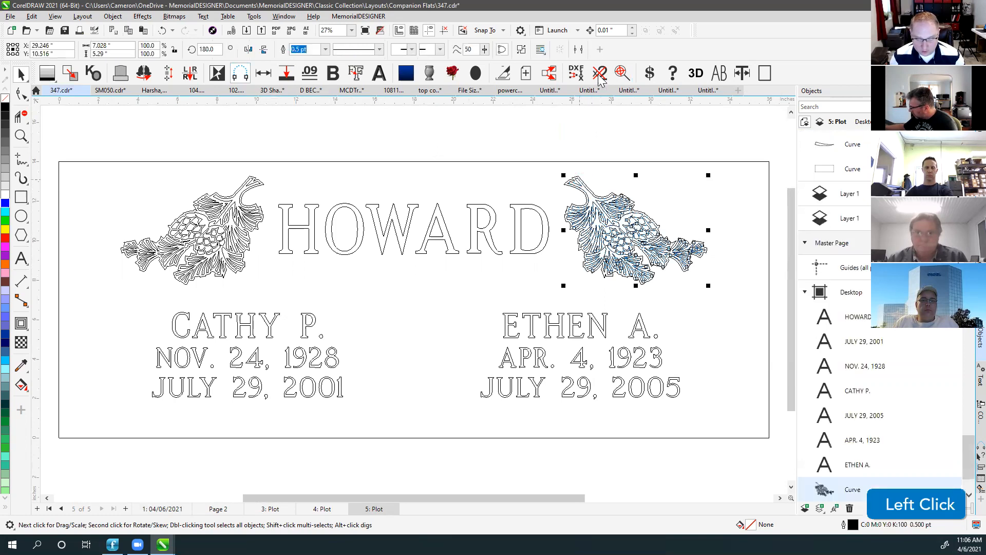
pyautogui.scroll(5, 621, 252)
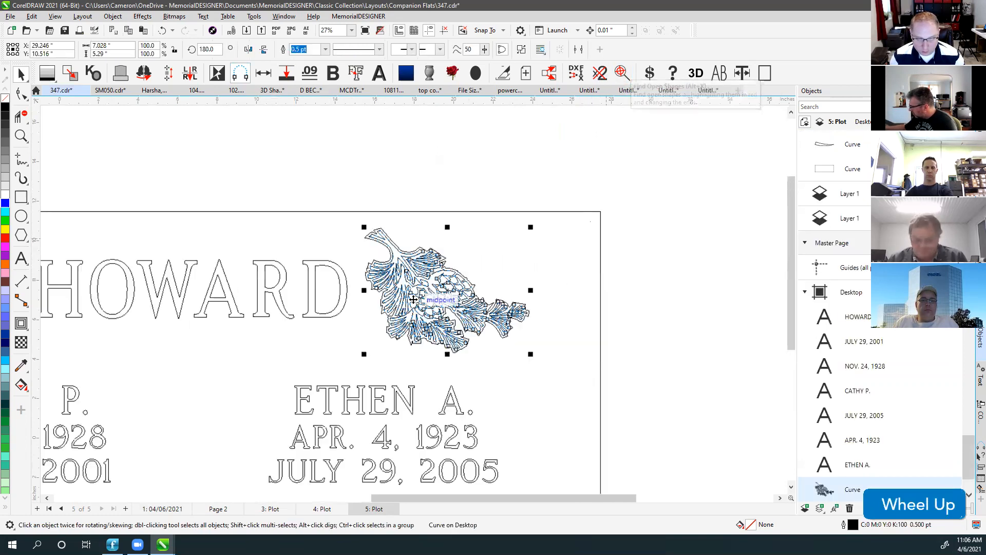
pyautogui.scroll(5, 414, 303)
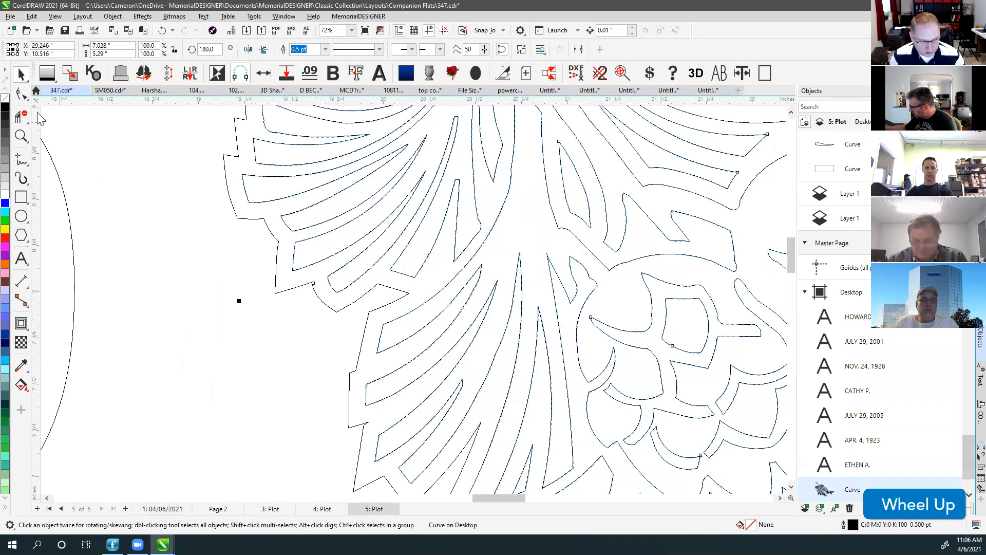
pyautogui.click(21, 94)
pyautogui.click(330, 283)
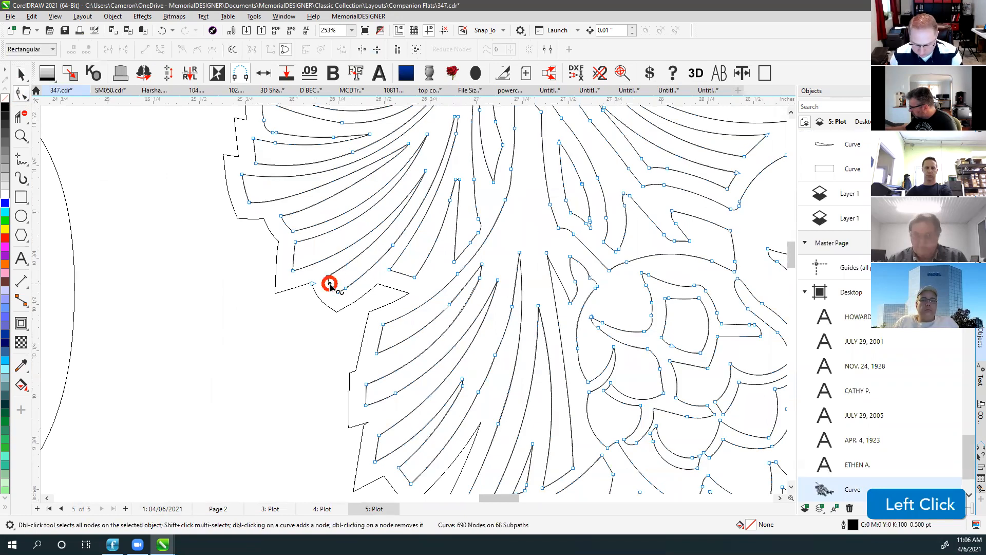
pyautogui.press('Delete')
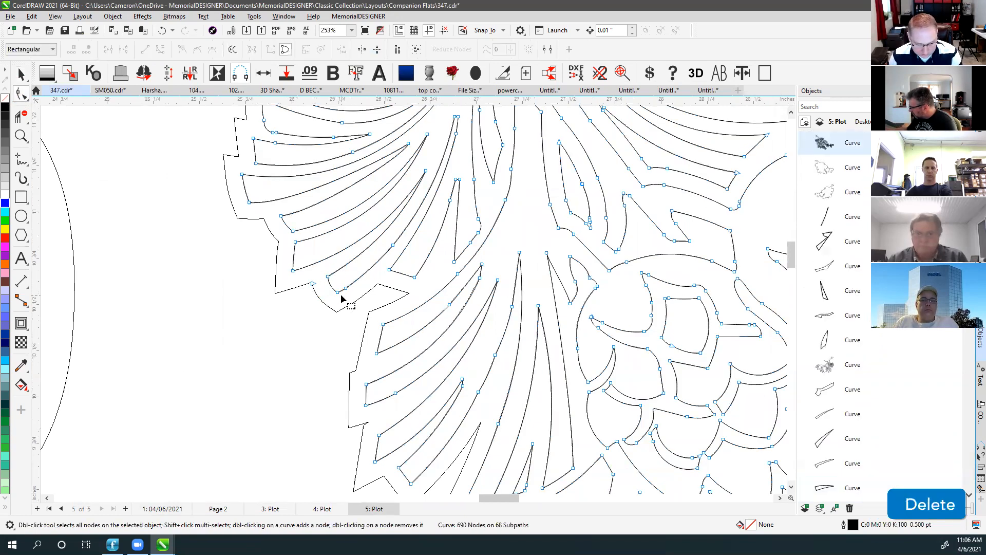
pyautogui.click(332, 286)
pyautogui.press('Delete')
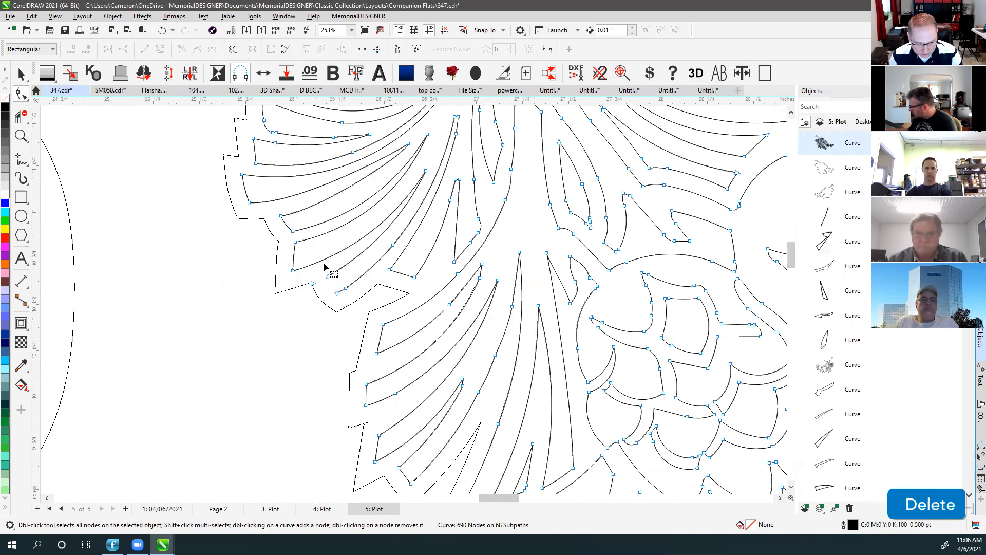
# Break the ornament's outline apart at another node and fit the whole memorial in view.
pyautogui.click(253, 139)
pyautogui.rightClick(253, 139)
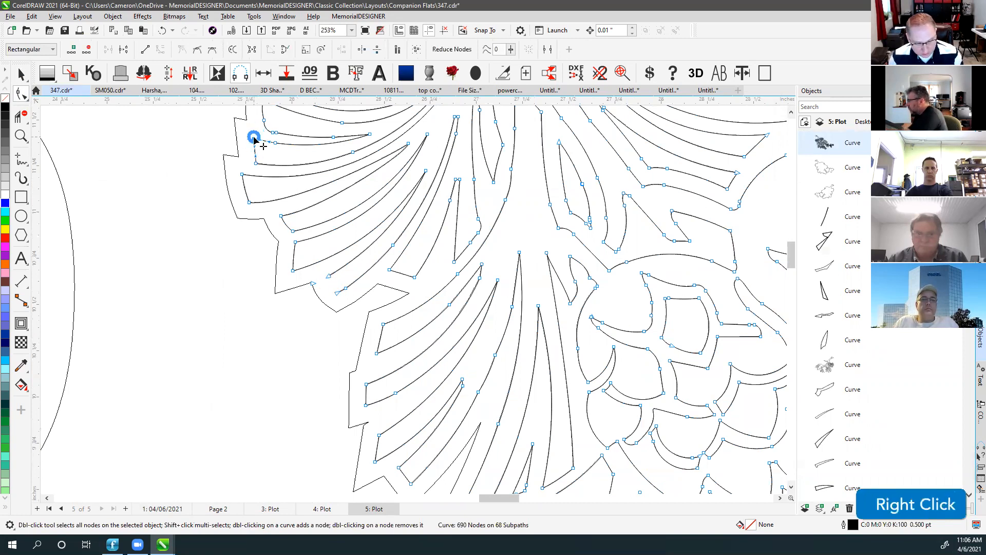
pyautogui.click(280, 182)
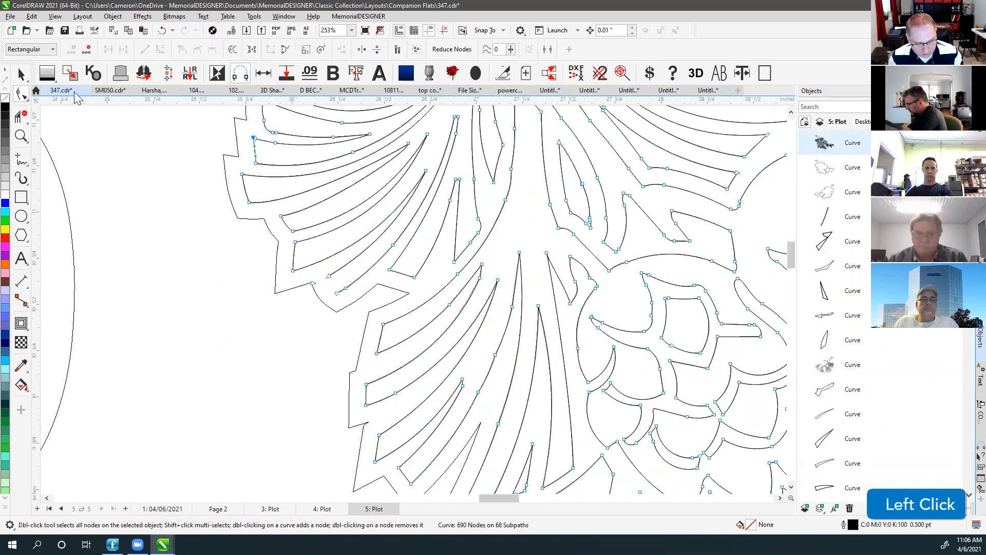
pyautogui.click(21, 74)
pyautogui.press('F4')
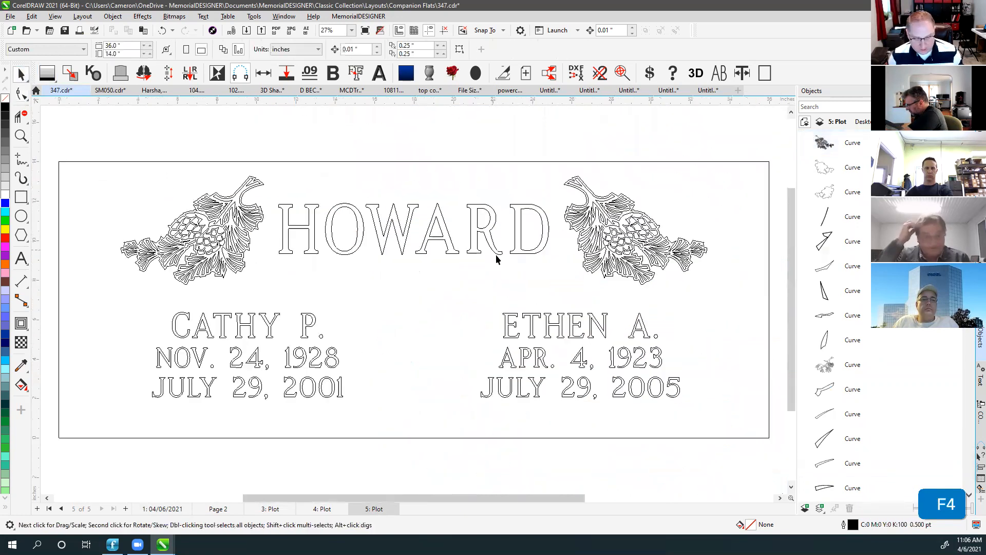
pyautogui.click(532, 144)
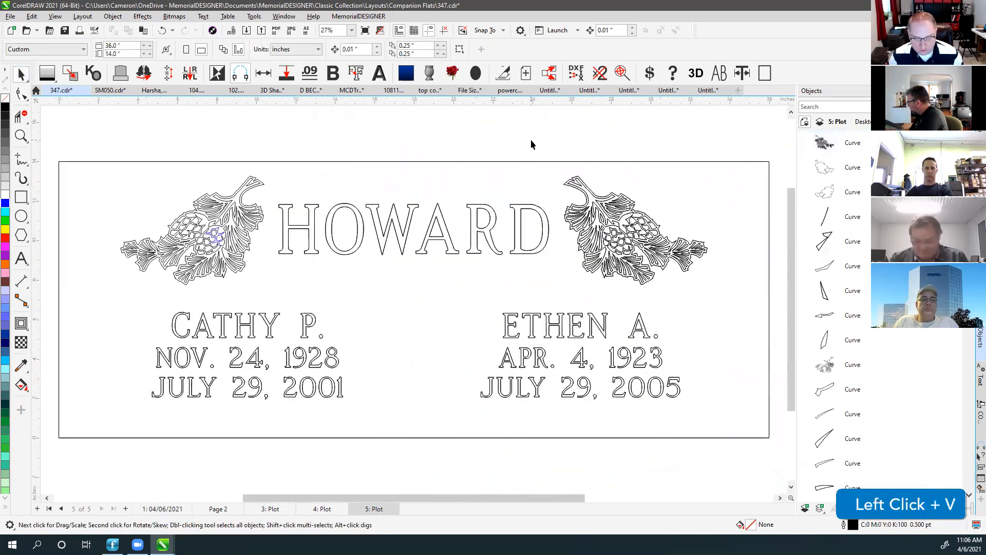
# Run the MemorialDESIGNER open-shapes check on all objects and select the flagged red open line.
pyautogui.click(620, 72)
pyautogui.click(534, 306)
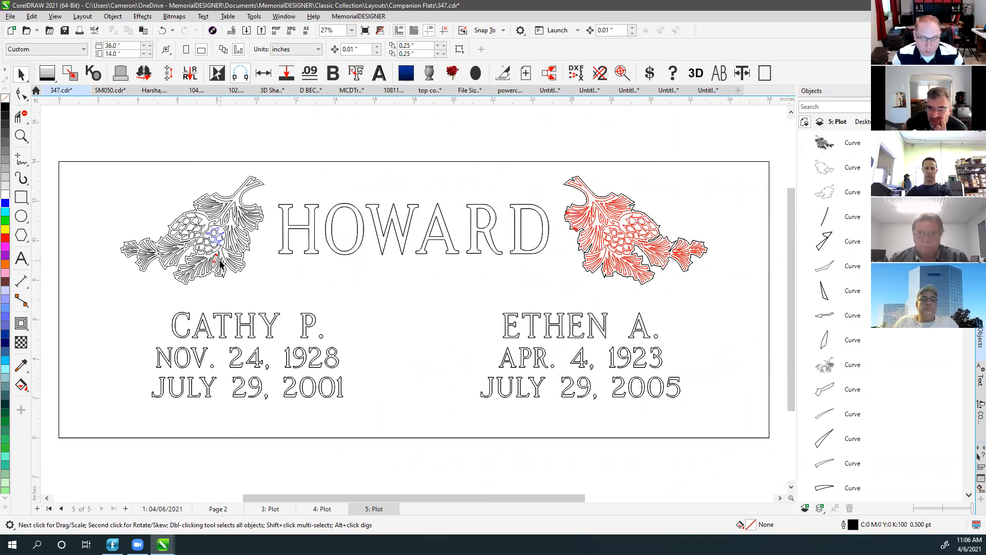
pyautogui.scroll(5, 218, 263)
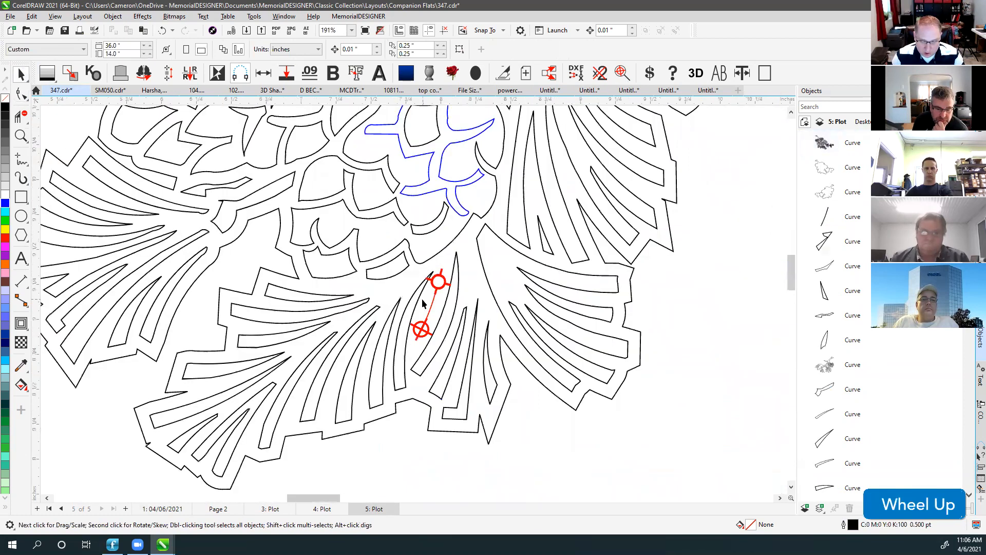
pyautogui.scroll(3, 430, 312)
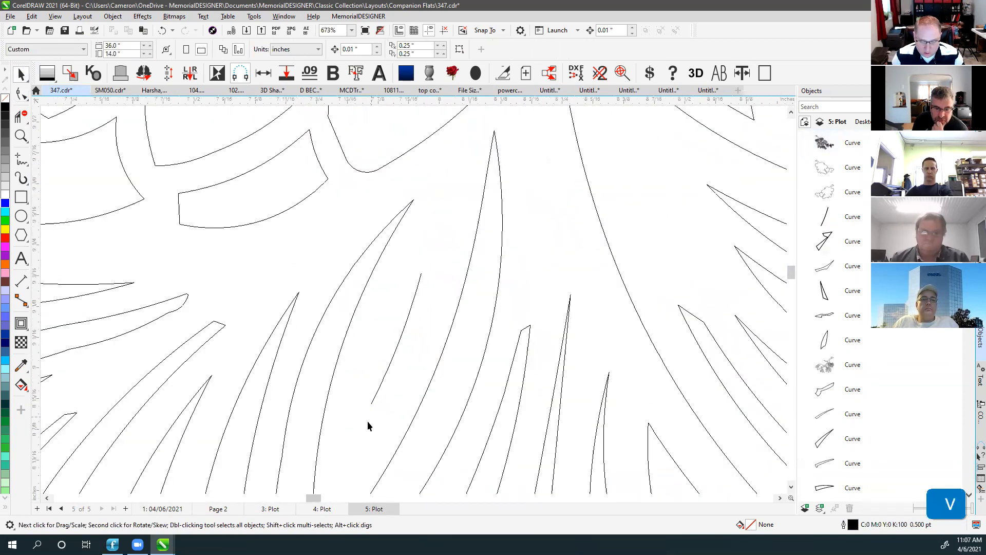
pyautogui.press('v')
pyautogui.click(368, 425)
pyautogui.click(22, 92)
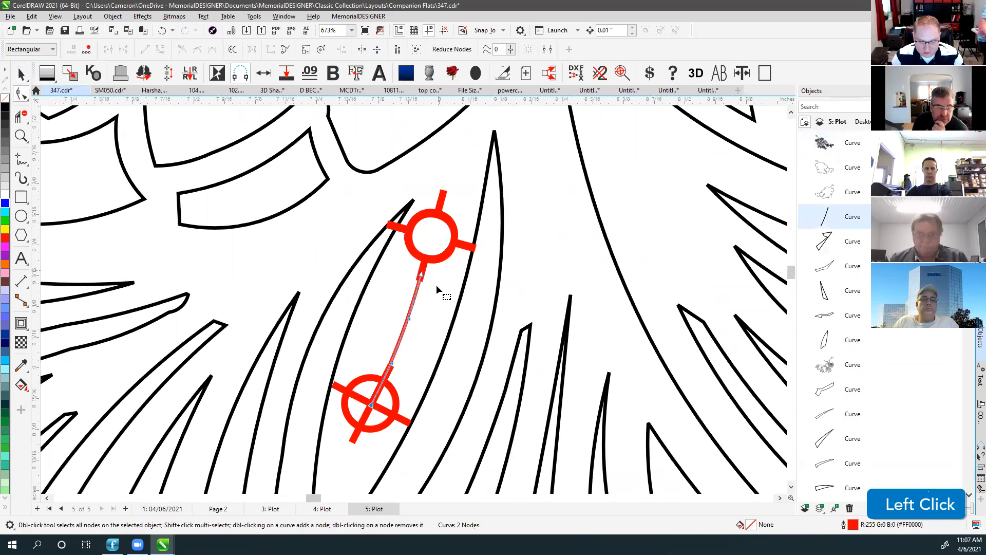
# Zoom onto the flagged left edge of the pine-cone ornament, toggling the outline display.
pyautogui.scroll(-3, 437, 285)
pyautogui.press('v')
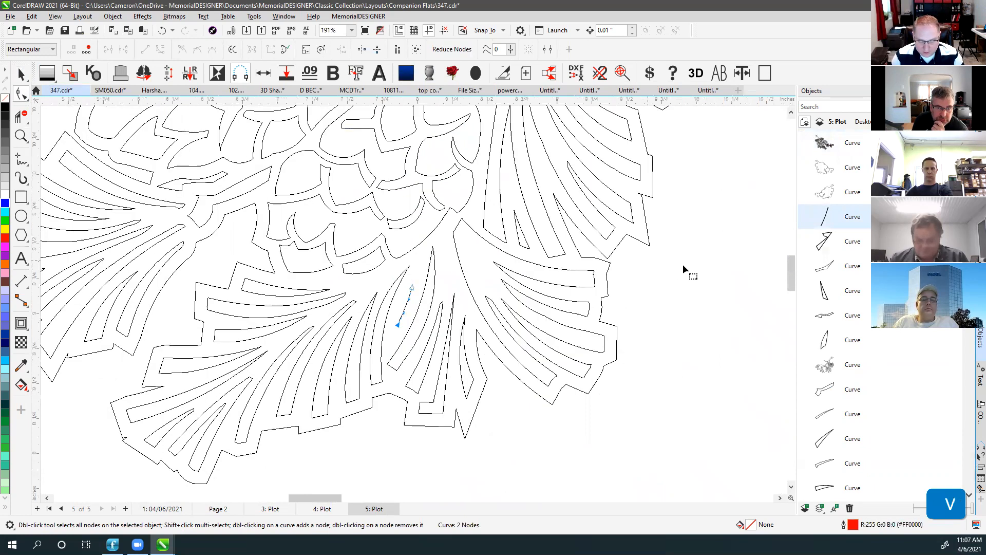
pyautogui.scroll(-6, 415, 298)
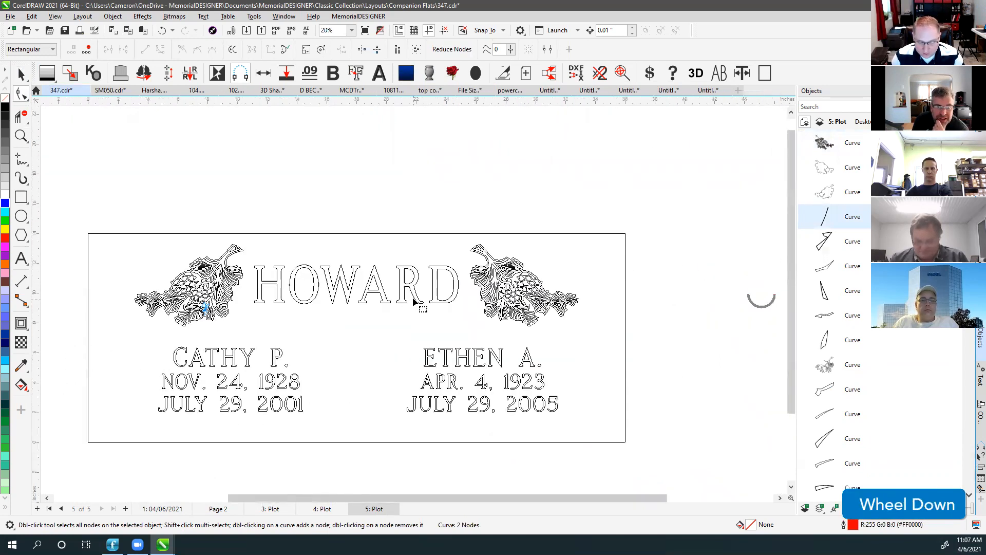
pyautogui.scroll(2, 412, 298)
pyautogui.press('v')
pyautogui.scroll(2, 340, 253)
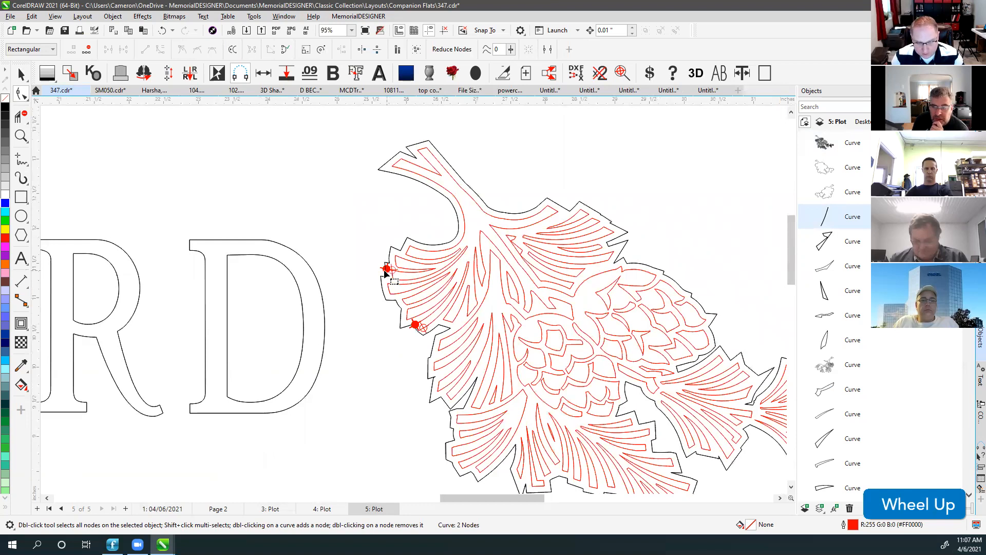
pyautogui.scroll(2, 414, 301)
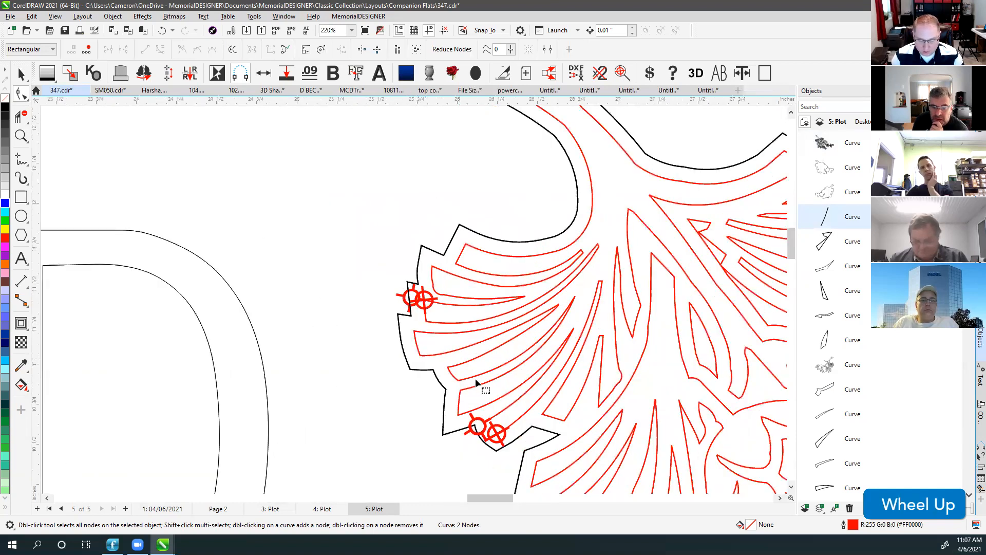
# In wireframe view, delete the tiny stray subpath node on the red pine-cone ornament.
pyautogui.click(500, 417)
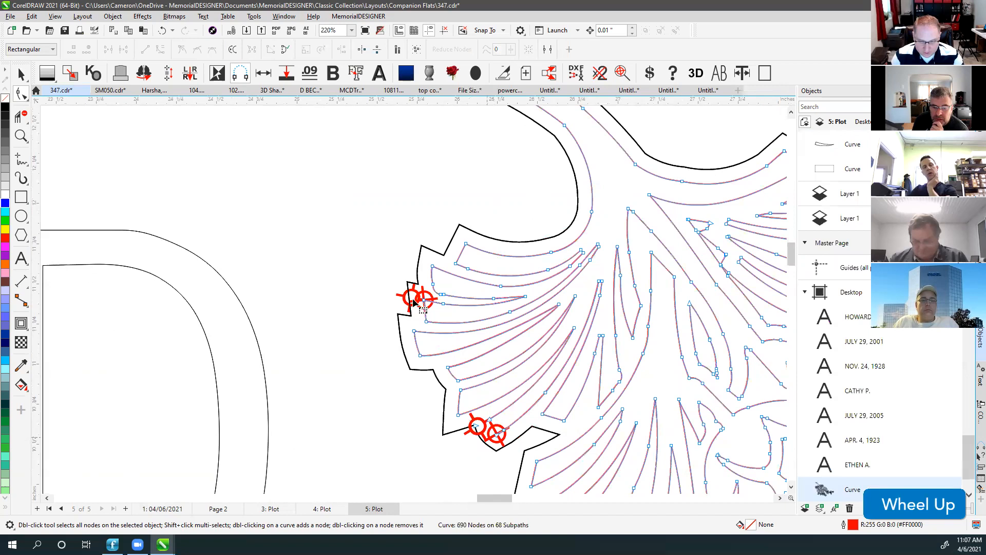
pyautogui.scroll(2, 414, 300)
pyautogui.scroll(3, 414, 300)
pyautogui.press('v')
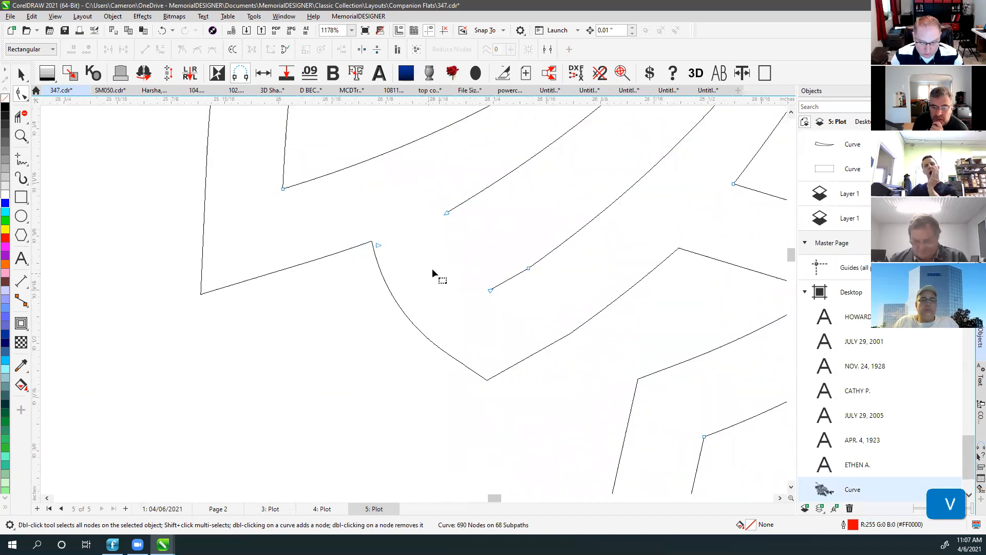
pyautogui.click(370, 241)
pyautogui.press('Delete')
# Join the two open curve ends at the ornament's corner.
pyautogui.moveTo(417, 179); pyautogui.dragTo(517, 319)
pyautogui.click(276, 50)
pyautogui.scroll(-3, 412, 298)
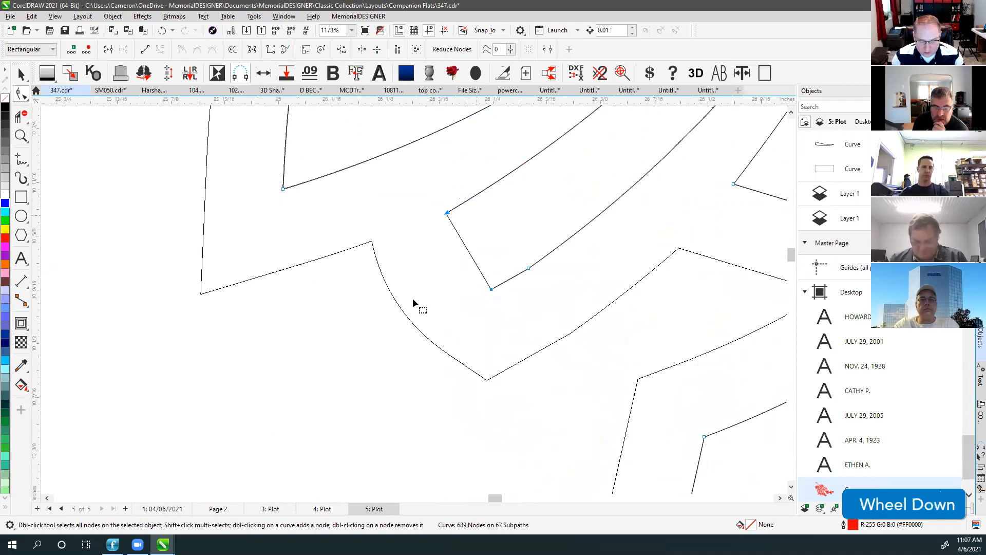
pyautogui.press('v')
pyautogui.press('v')
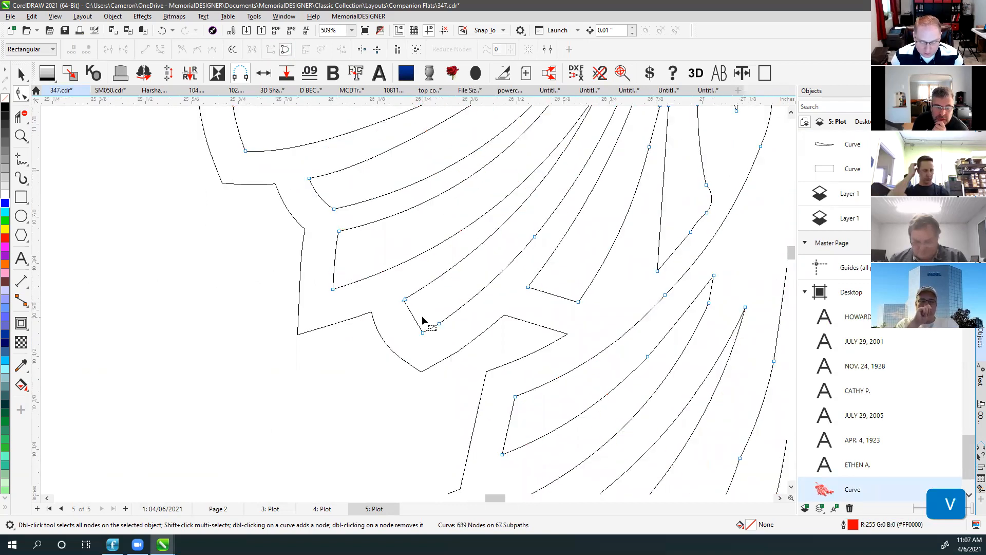
# Delete the overlapping duplicate curve from the pine-cone ornament.
pyautogui.click(21, 74)
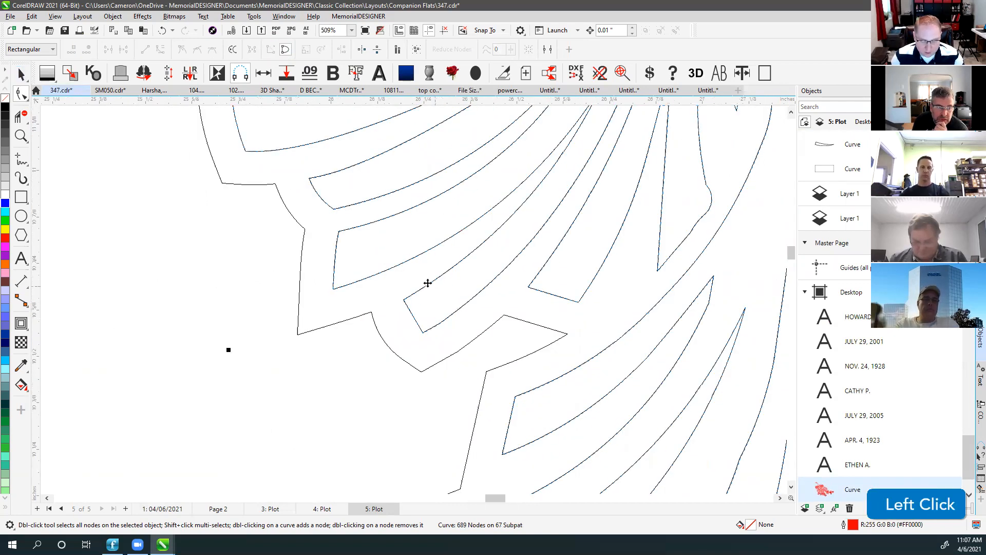
pyautogui.click(427, 284)
pyautogui.click(550, 339)
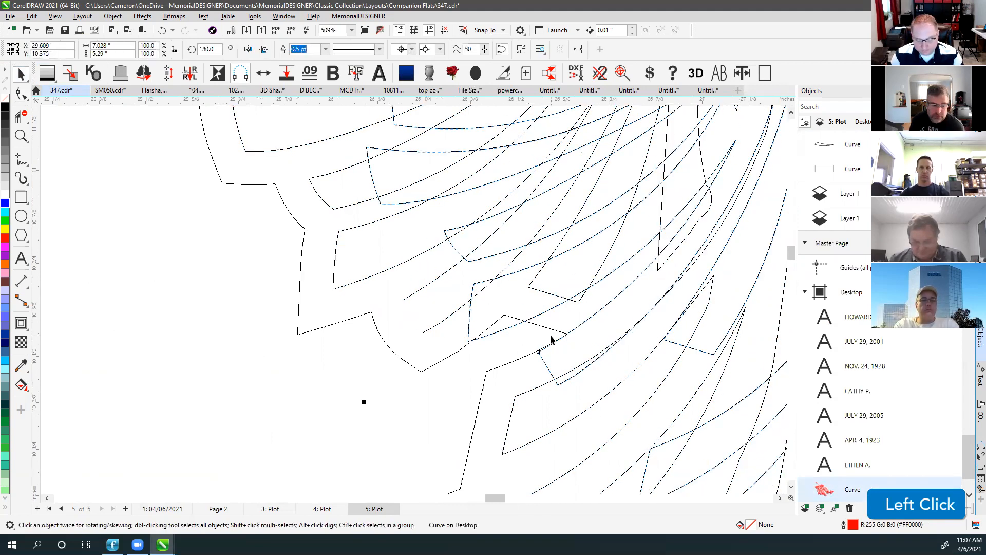
pyautogui.press('Delete')
# Join the two curves' open end nodes and delete the leftover stray node.
pyautogui.click(436, 277)
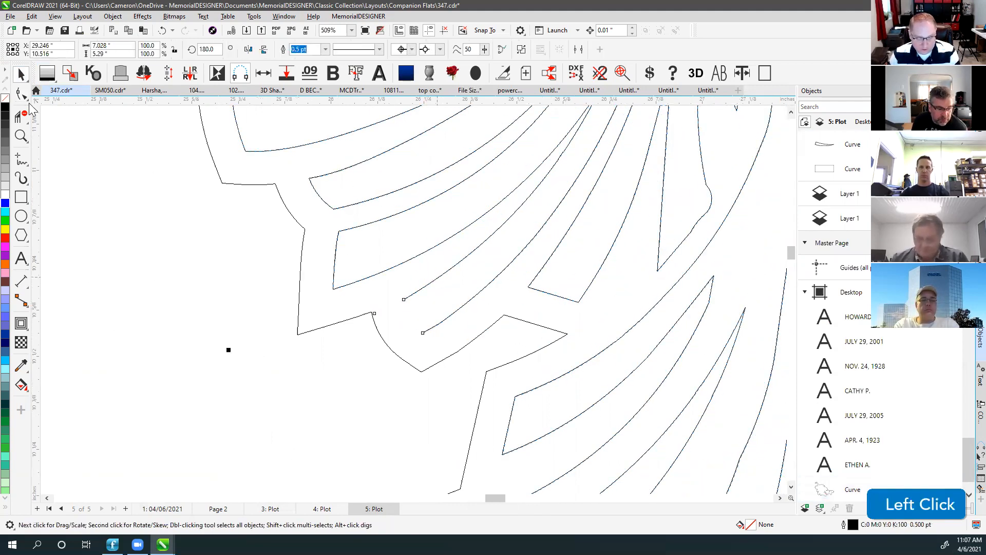
pyautogui.press('F10')
pyautogui.moveTo(396, 291); pyautogui.dragTo(436, 352)
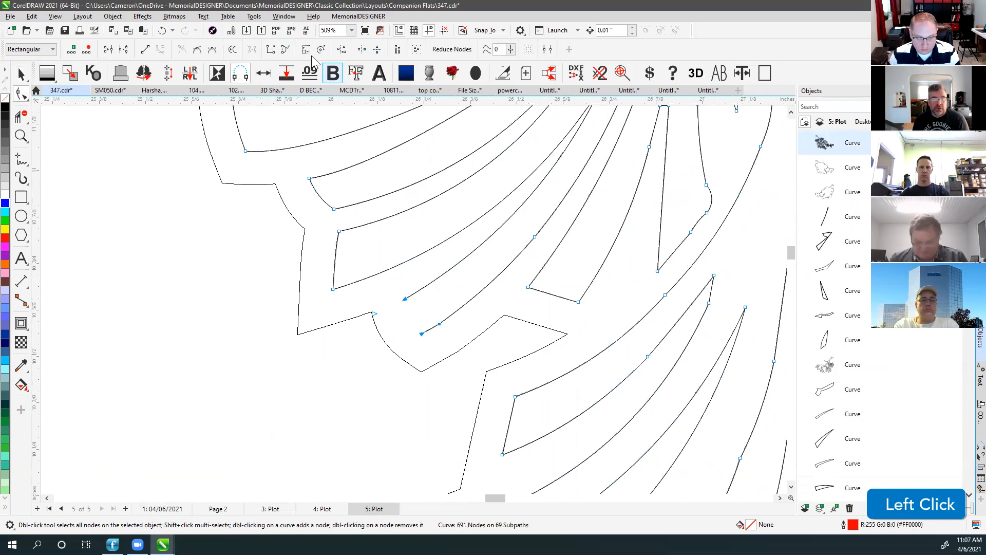
pyautogui.click(270, 46)
pyautogui.click(389, 297)
pyautogui.click(374, 313)
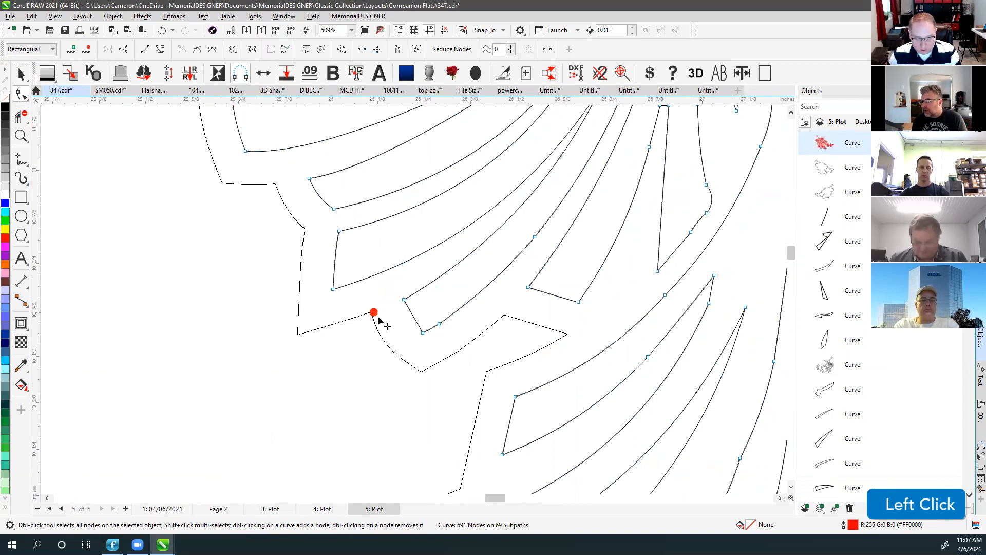
pyautogui.press('Delete')
# Return to the normal coloured view and reselect the red ornament, undoing an accidental move.
pyautogui.click(27, 80)
pyautogui.click(347, 374)
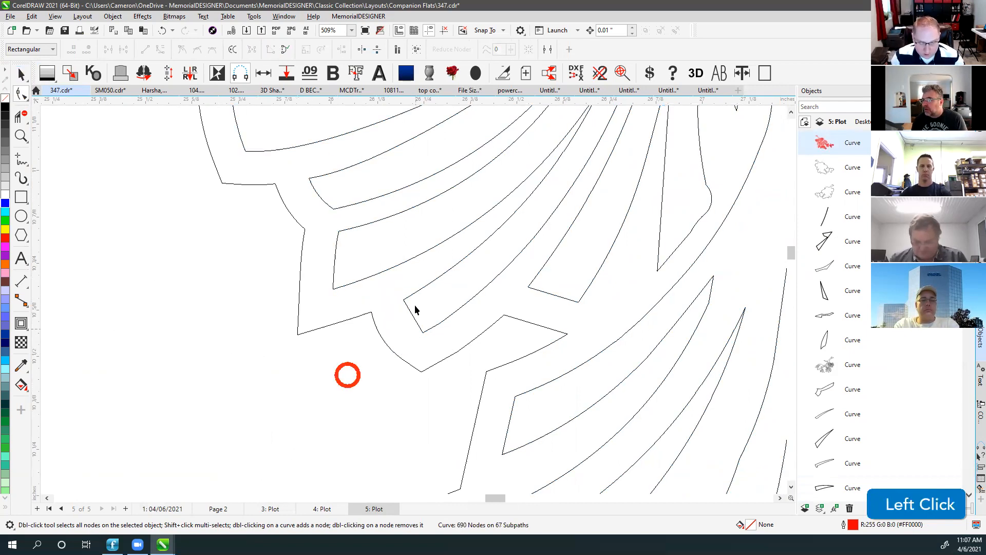
pyautogui.press('v')
pyautogui.click(404, 299)
pyautogui.scroll(-3, 409, 293)
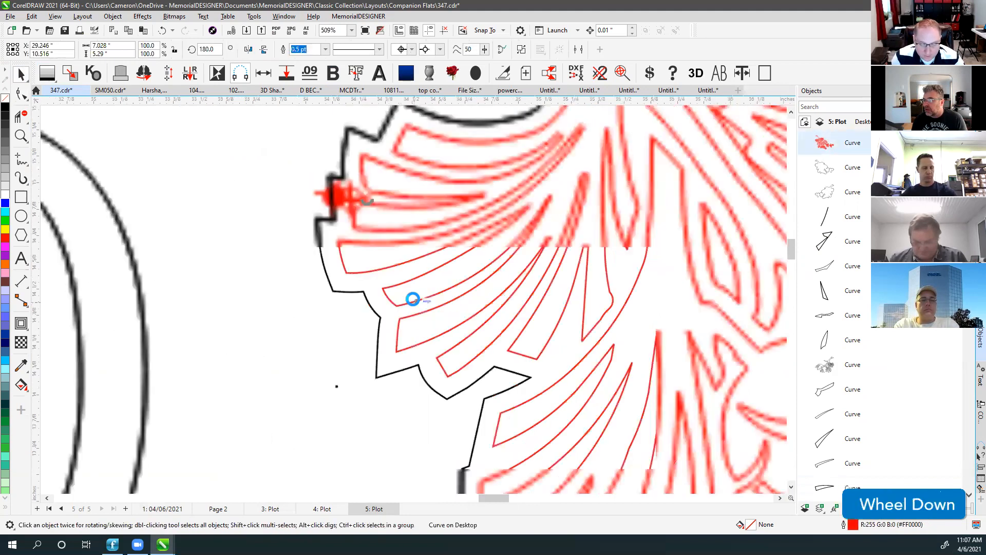
pyautogui.scroll(2, 426, 309)
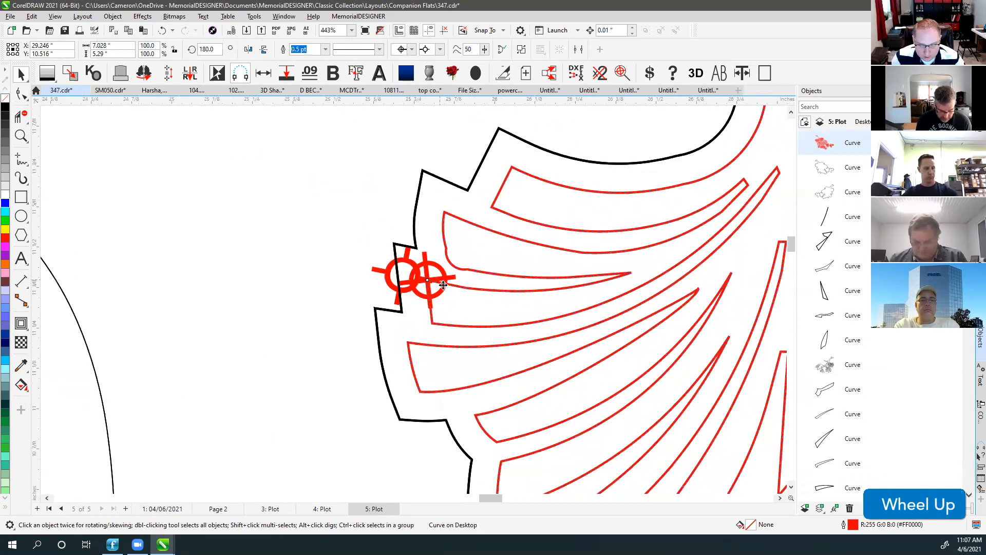
pyautogui.moveTo(442, 279); pyautogui.dragTo(559, 320)
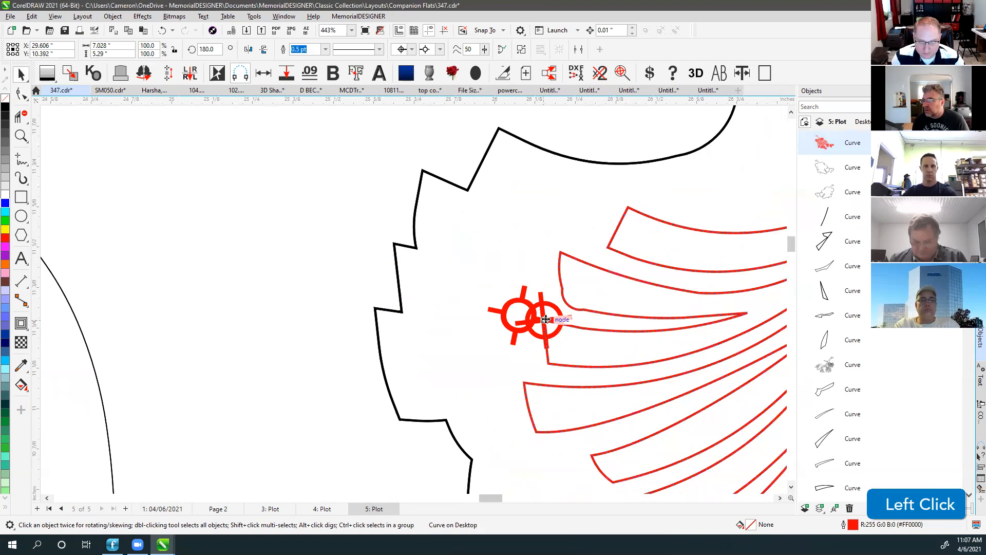
pyautogui.hotkey('ctrl', 'z')
# Join the two remaining flagged open nodes and zoom to fit all objects.
pyautogui.click(25, 96)
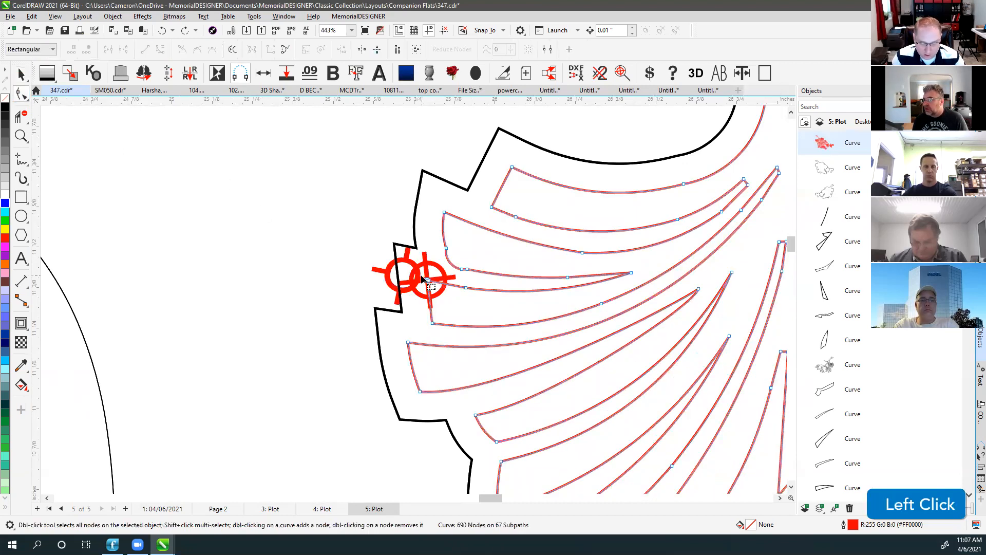
pyautogui.click(110, 49)
pyautogui.click(208, 193)
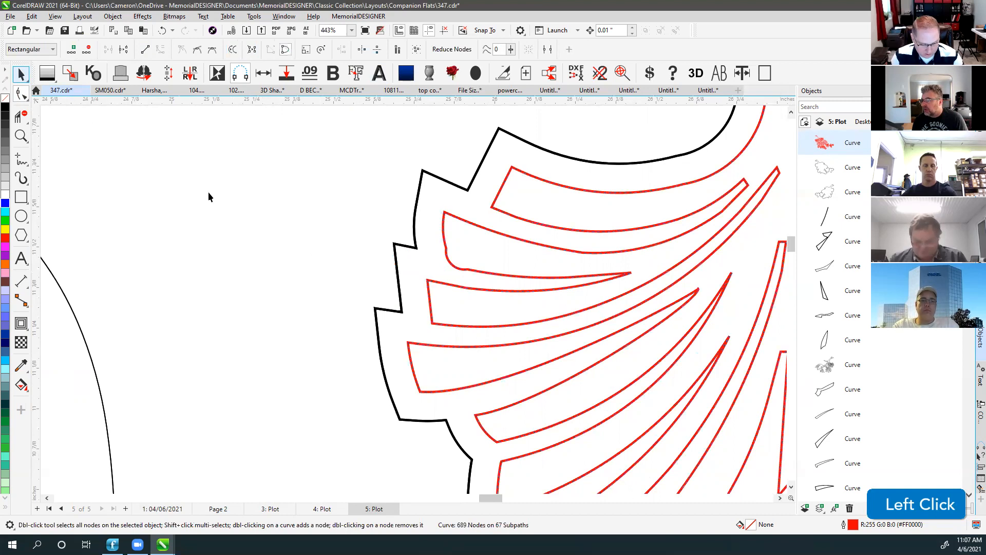
pyautogui.press('F4')
# Check the repaired right-hand flower ornament, zoom to the whole HOWARD plaque, and close Untitled-5.
pyautogui.click(596, 218)
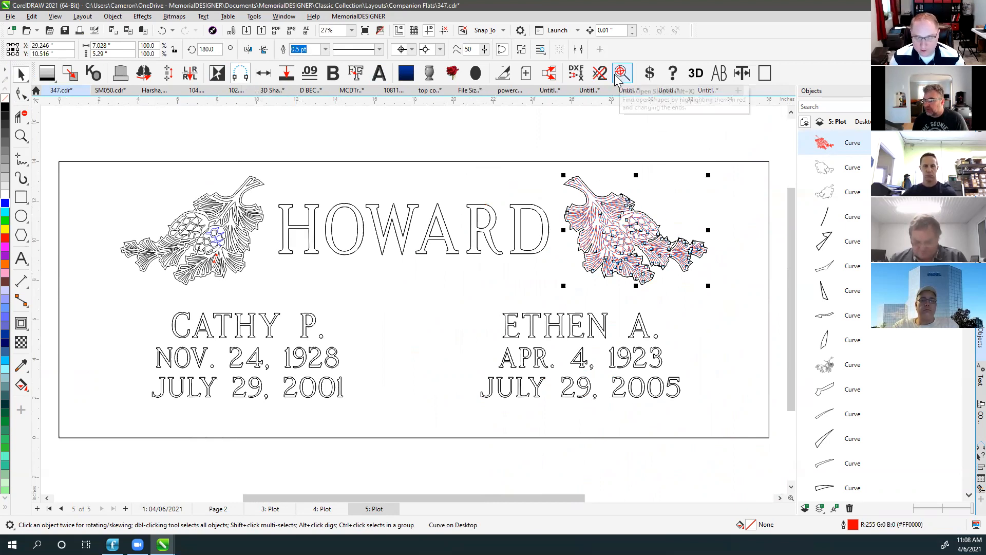
pyautogui.click(649, 150)
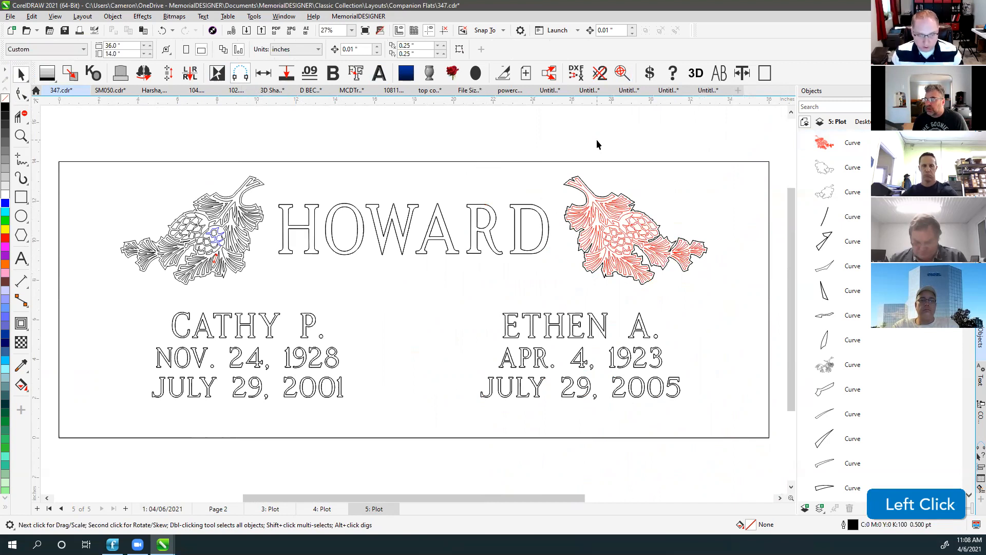
pyautogui.press('F4')
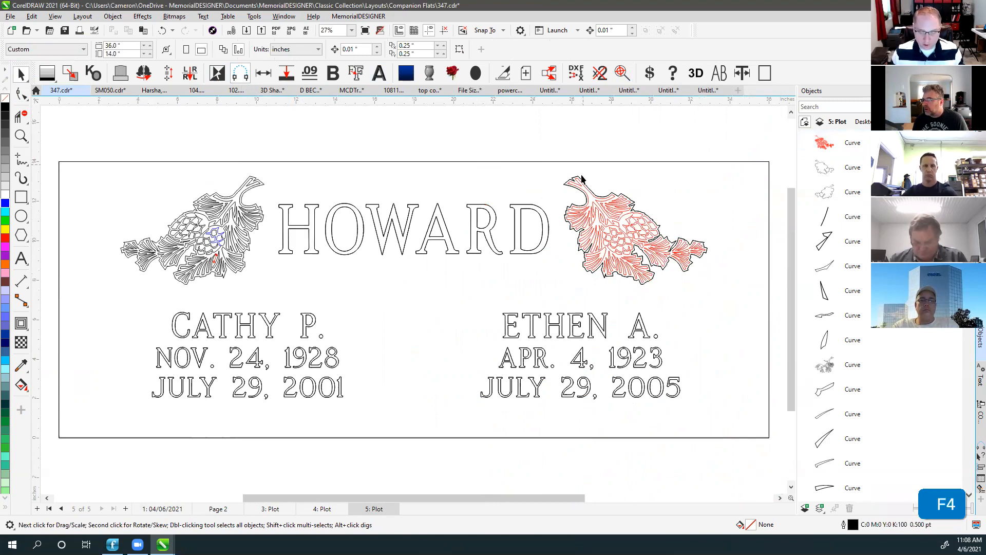
pyautogui.click(726, 90)
# Close Untitled-5, Untitled-4 and Untitled-3 without saving their changes.
pyautogui.click(493, 296)
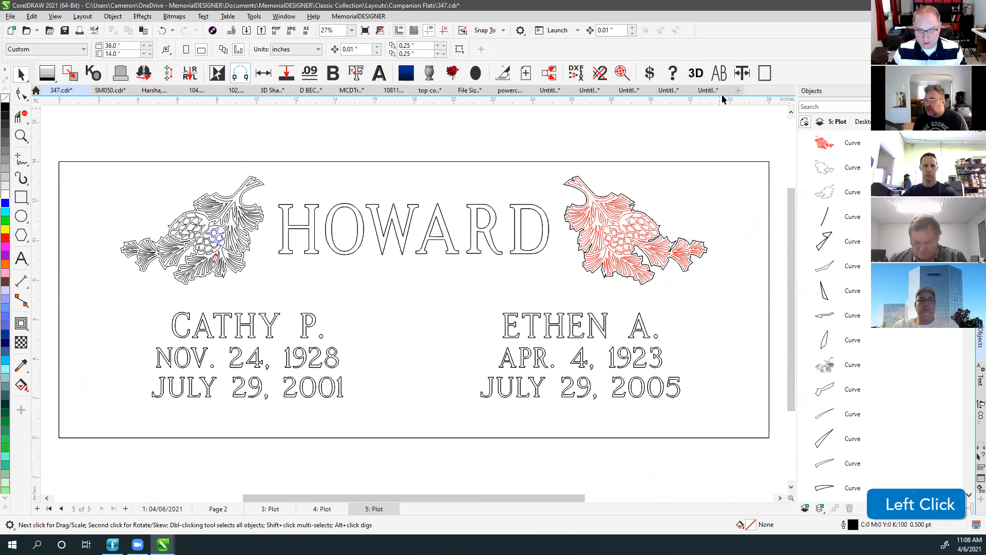
pyautogui.click(687, 91)
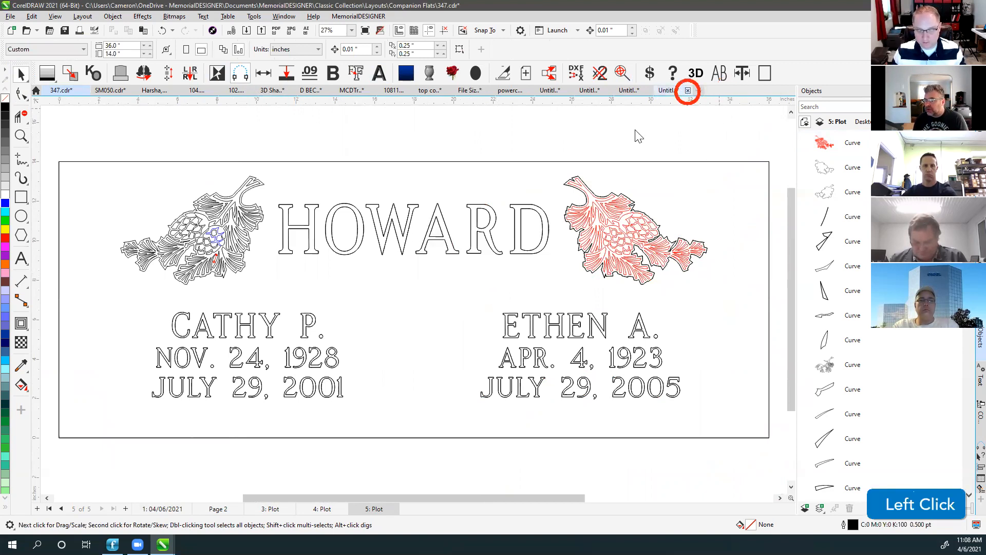
pyautogui.click(492, 296)
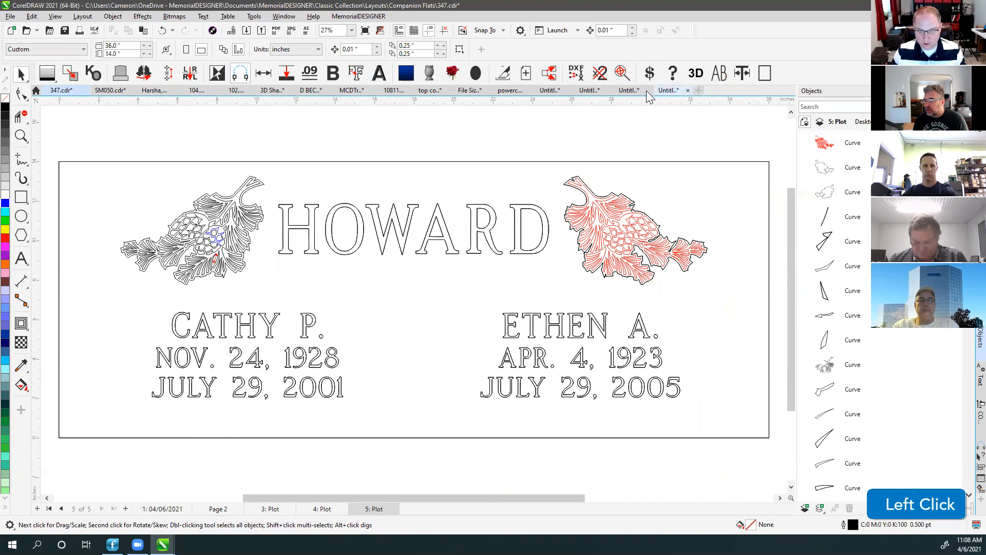
pyautogui.click(700, 90)
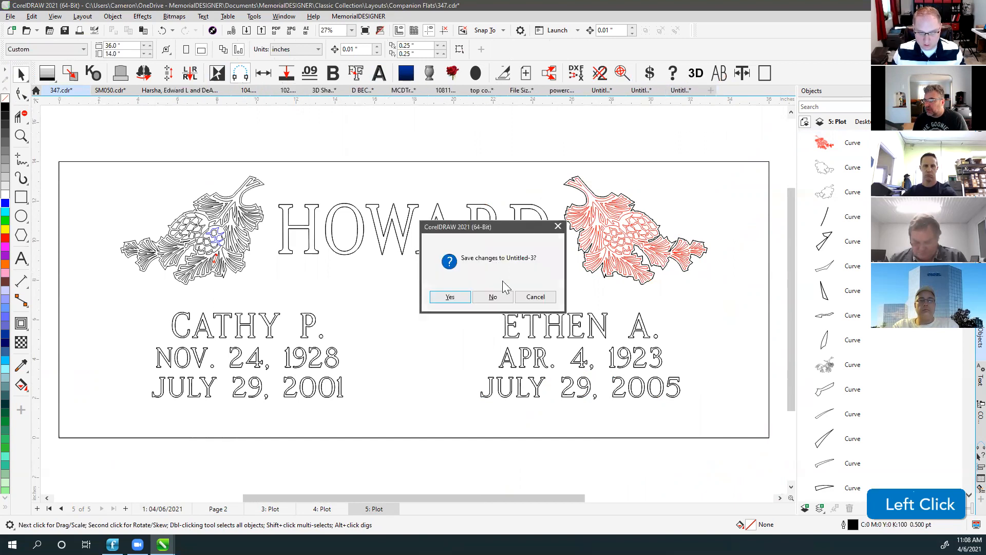
pyautogui.click(491, 297)
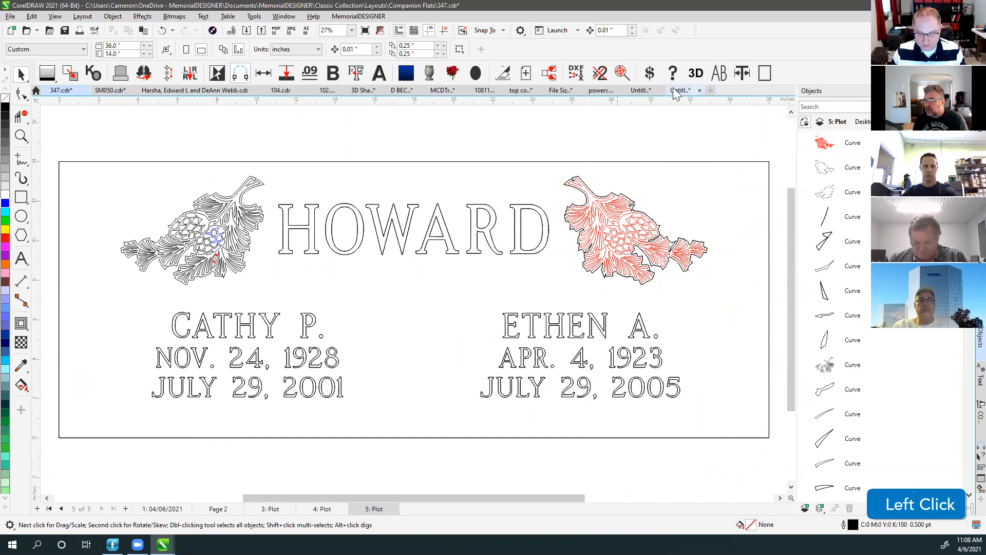
# Close Untitled-2 and the powerclip document without saving, then start a new blank document.
pyautogui.click(697, 90)
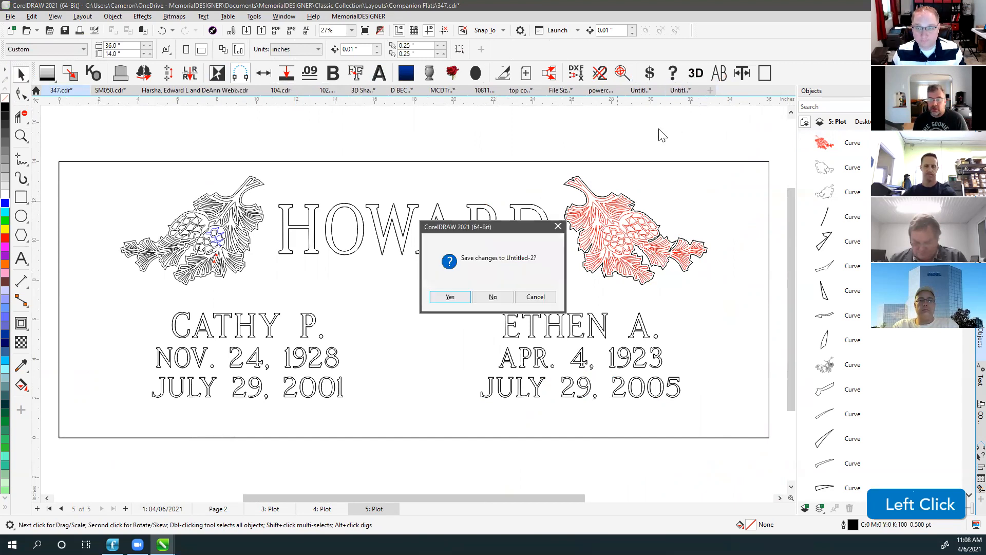
pyautogui.click(490, 296)
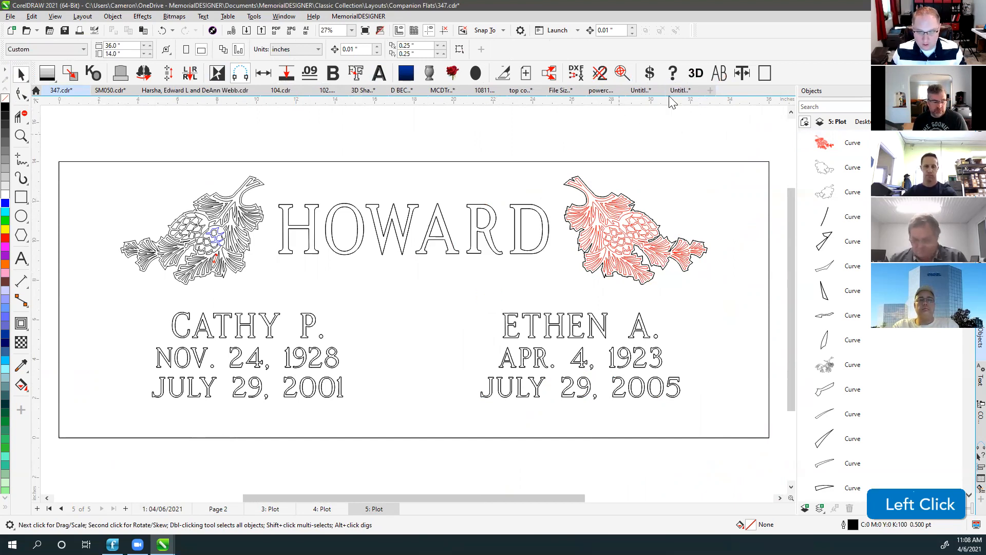
pyautogui.click(645, 91)
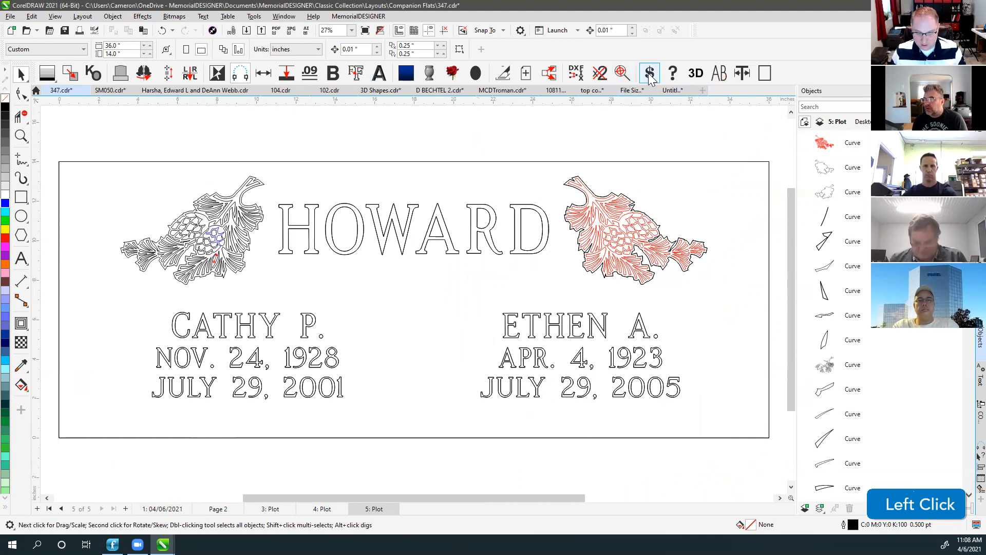
pyautogui.click(650, 134)
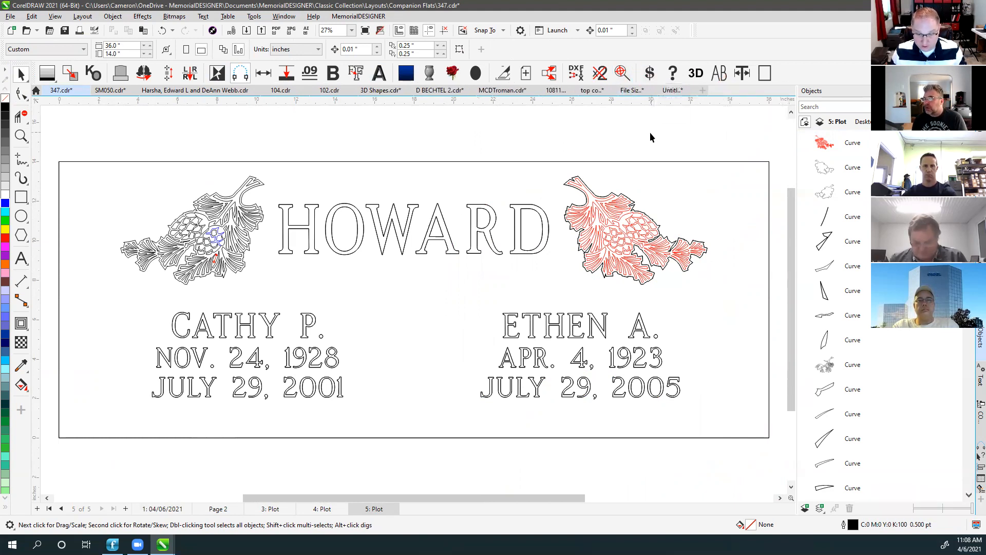
pyautogui.click(703, 91)
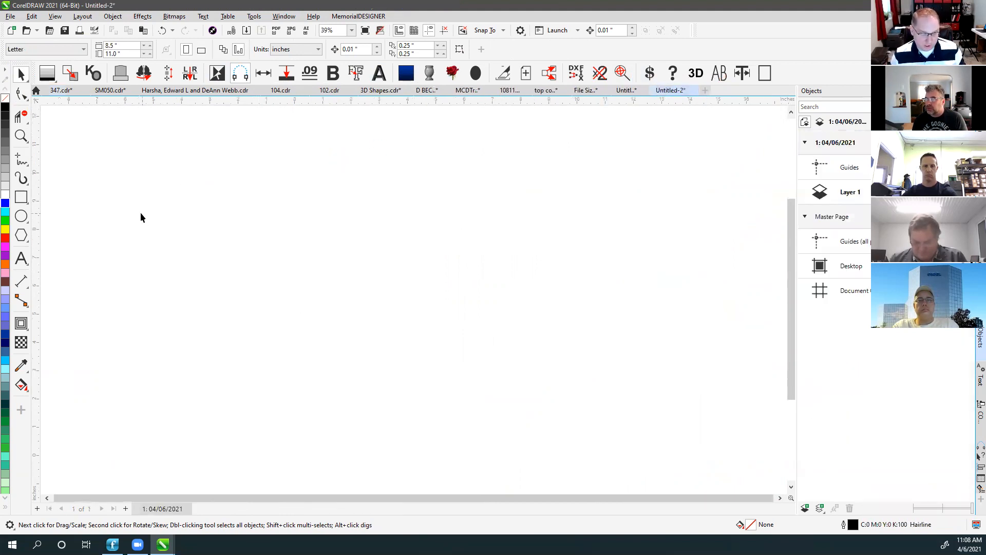
# Insert the MemorialDESIGNER grey curved-top tablet on a wider base into the new document.
pyautogui.click(120, 73)
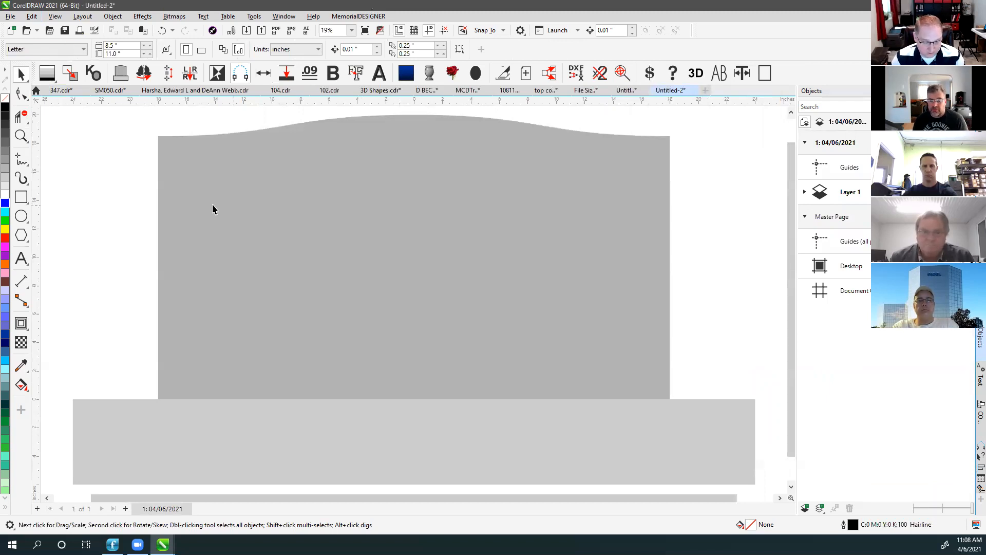
pyautogui.click(112, 169)
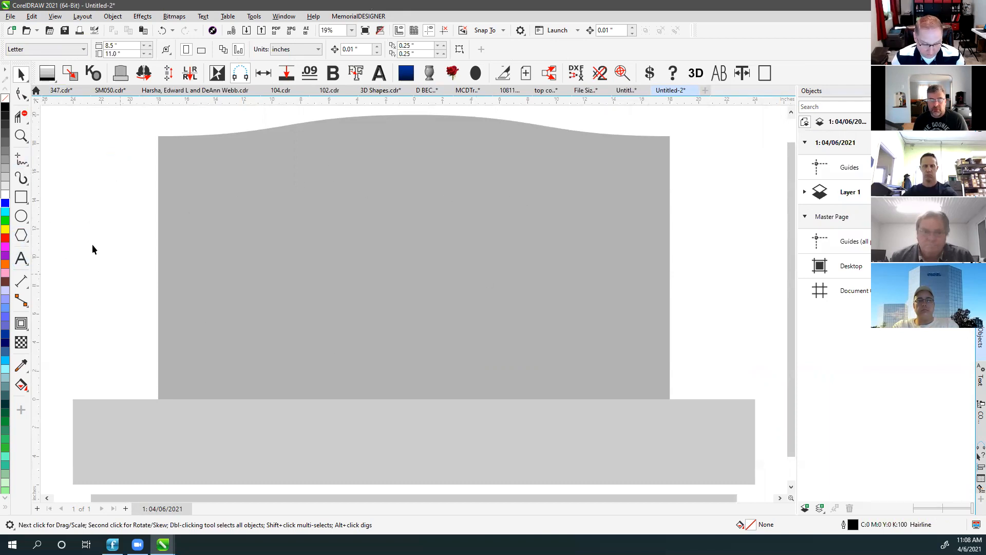
pyautogui.click(21, 197)
# Draw a rectangle on the tablet and get its sandblast price: $35.00 for the 1 sq. ft. minimum.
pyautogui.moveTo(168, 144); pyautogui.dragTo(313, 282)
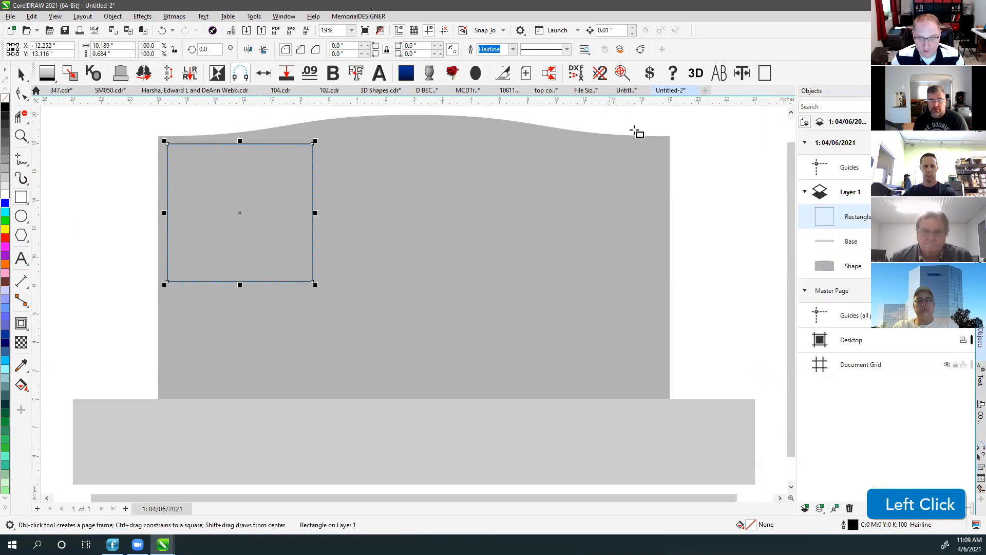
pyautogui.click(650, 74)
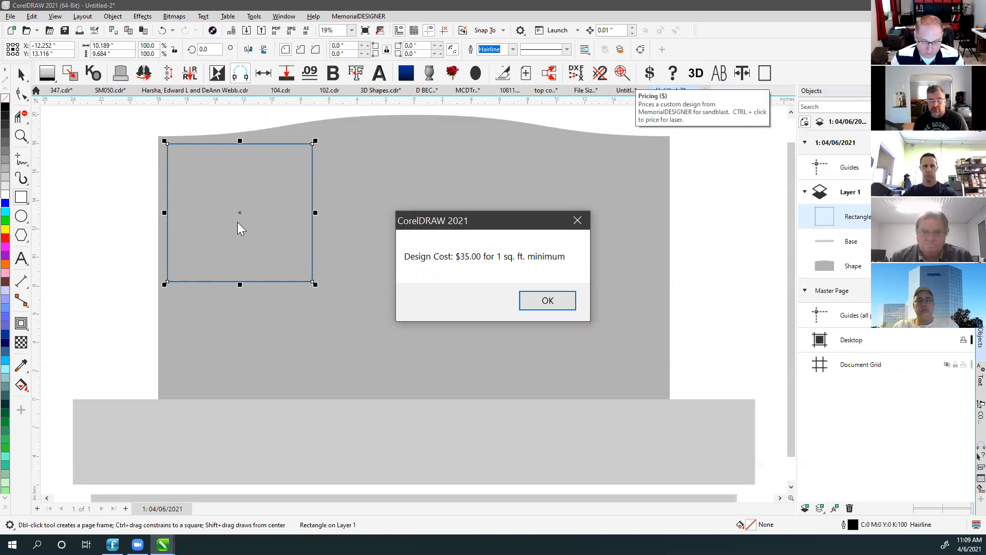
pyautogui.moveTo(484, 230); pyautogui.dragTo(446, 178)
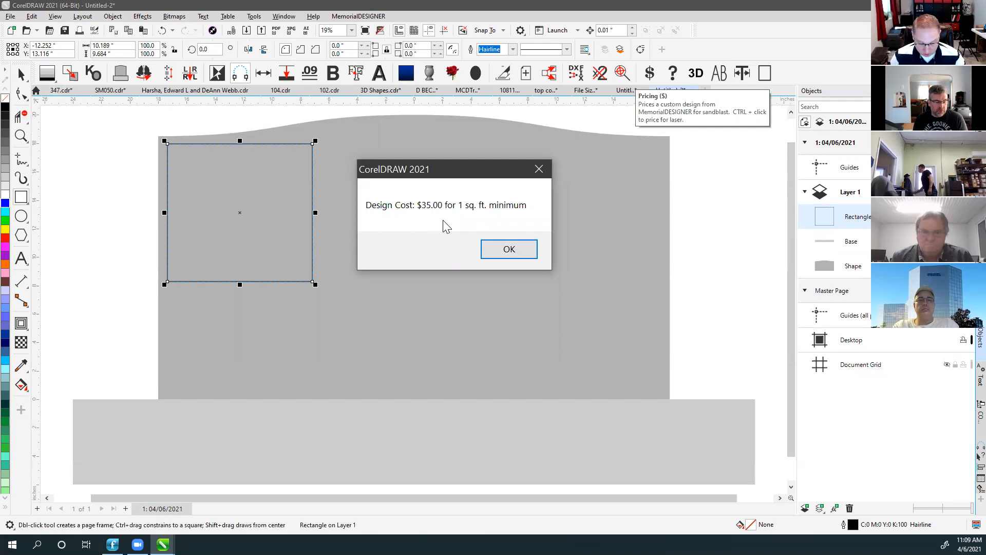
pyautogui.click(509, 249)
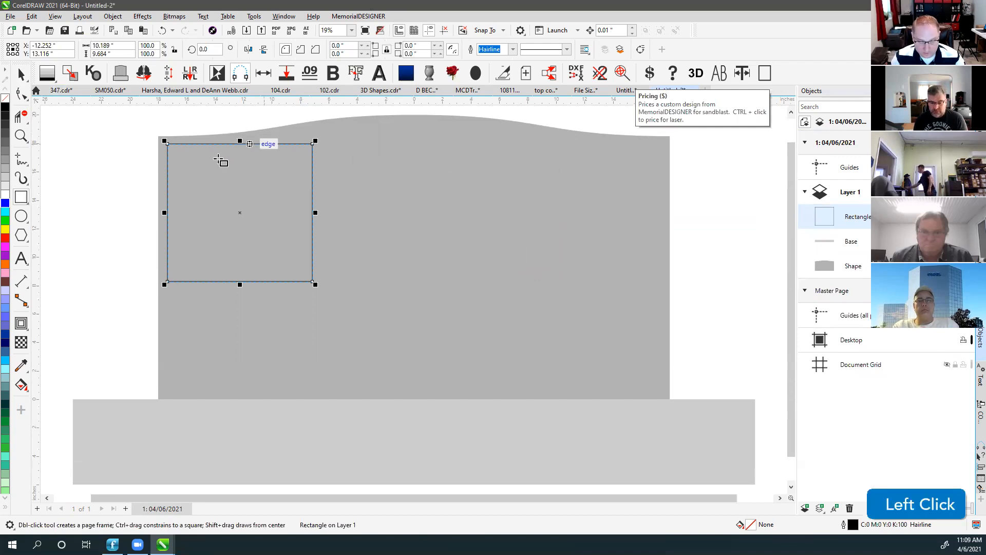
# Get the rectangle's laser price with Ctrl+$ Pricing: $51 for 0.69 Sq. Ft.
pyautogui.click(22, 72)
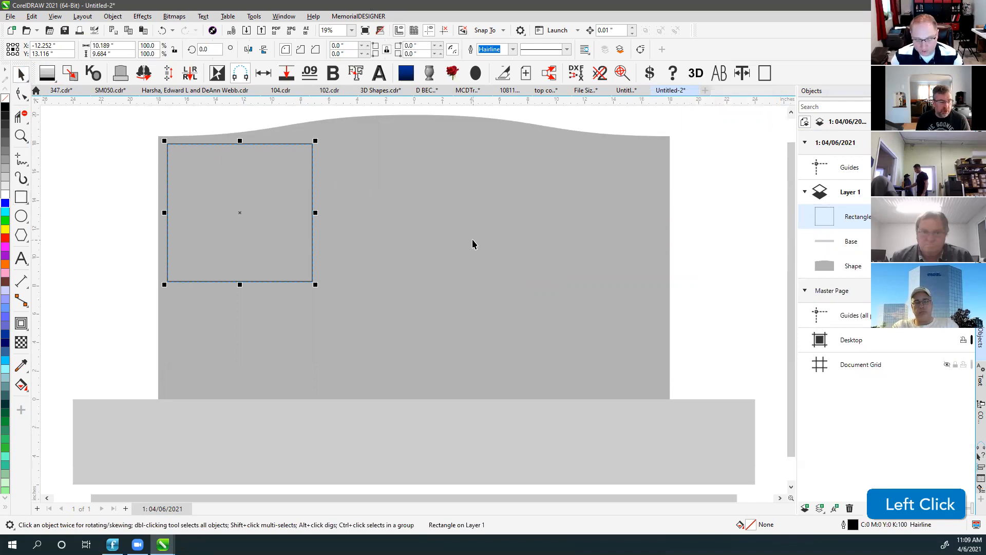
pyautogui.press('ctrl')
pyautogui.keyDown('ctrl'); pyautogui.click(651, 74); pyautogui.keyUp('ctrl')
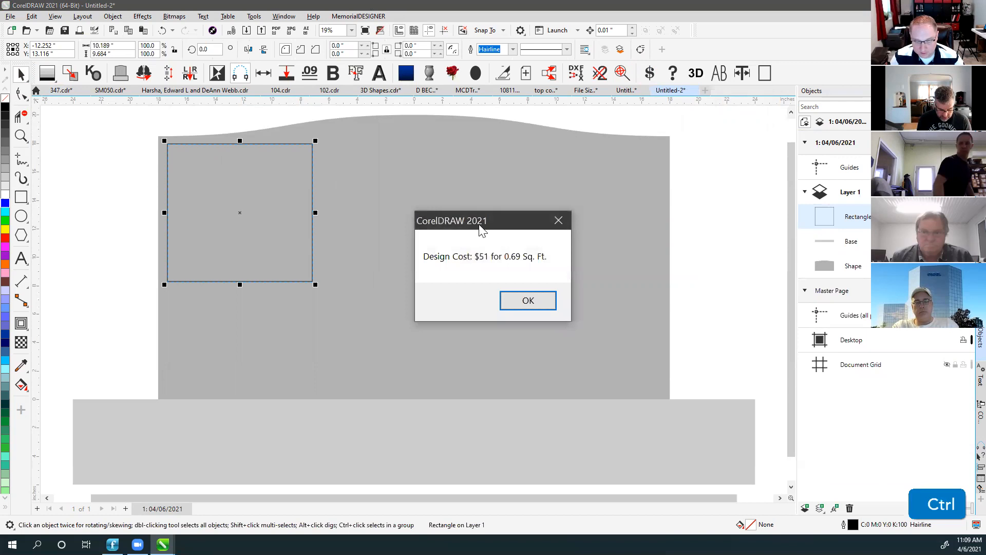
pyautogui.moveTo(528, 226); pyautogui.dragTo(451, 170)
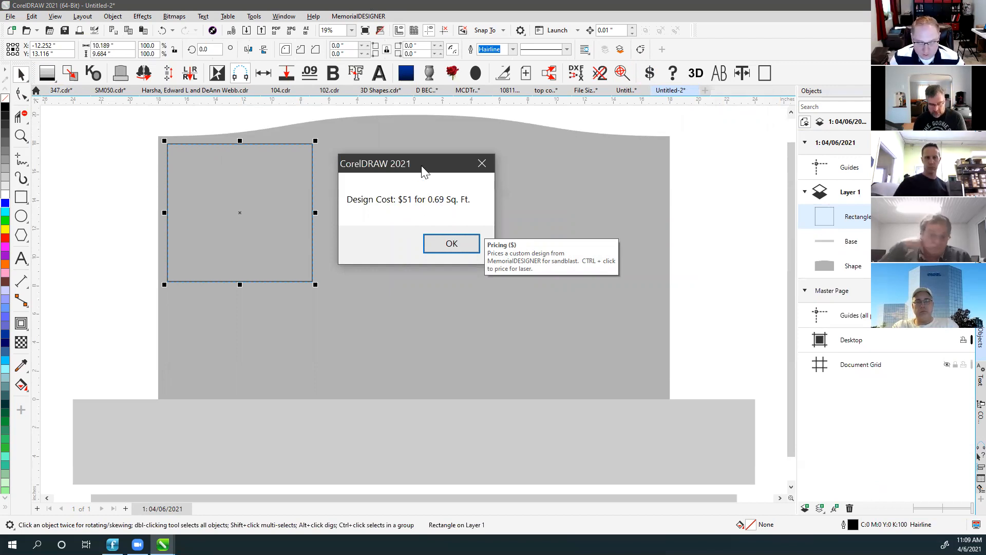
pyautogui.click(452, 243)
pyautogui.click(577, 191)
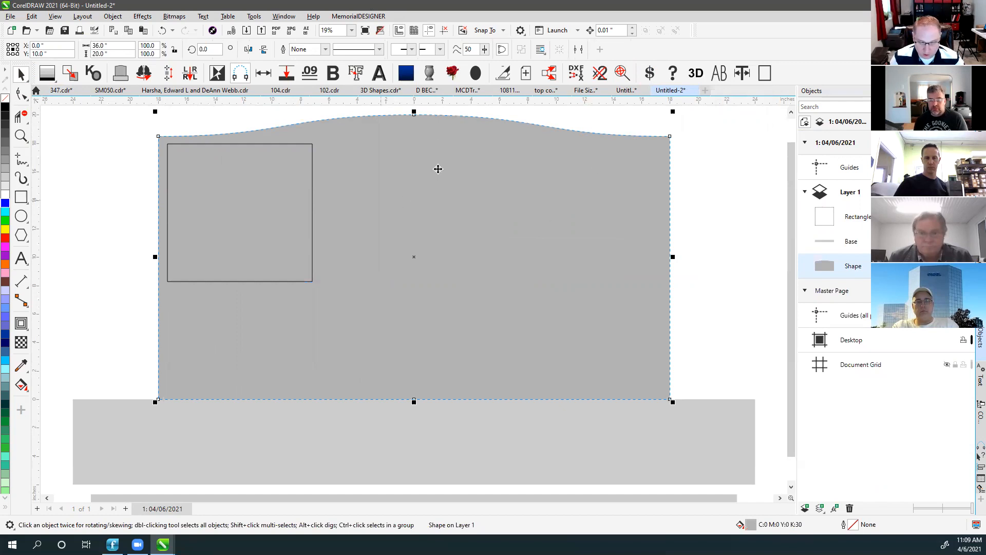
# Get the arched tablet's laser price, $375 for 5 Sq. Ft., then deselect and zoom out.
pyautogui.press('ctrl')
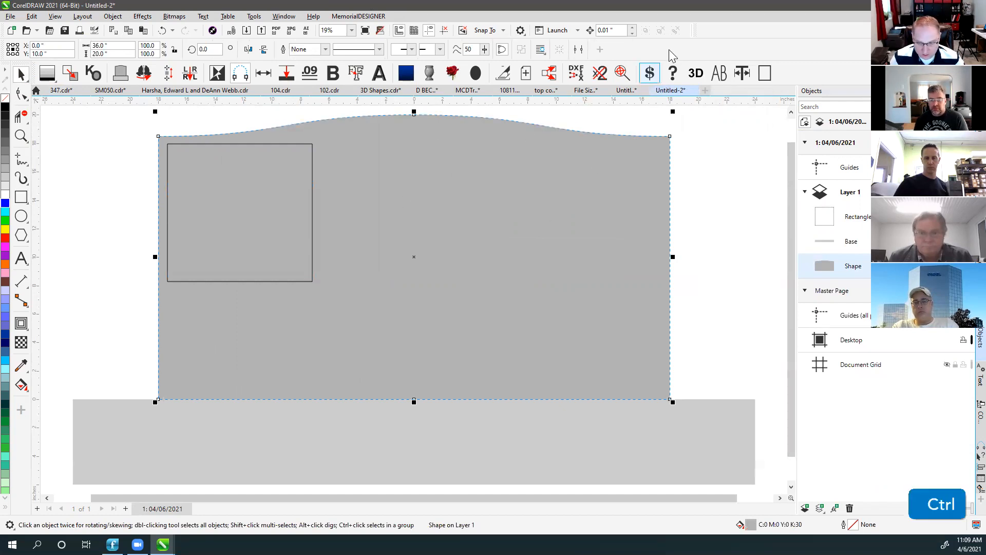
pyautogui.keyDown('ctrl'); pyautogui.click(649, 75); pyautogui.keyUp('ctrl')
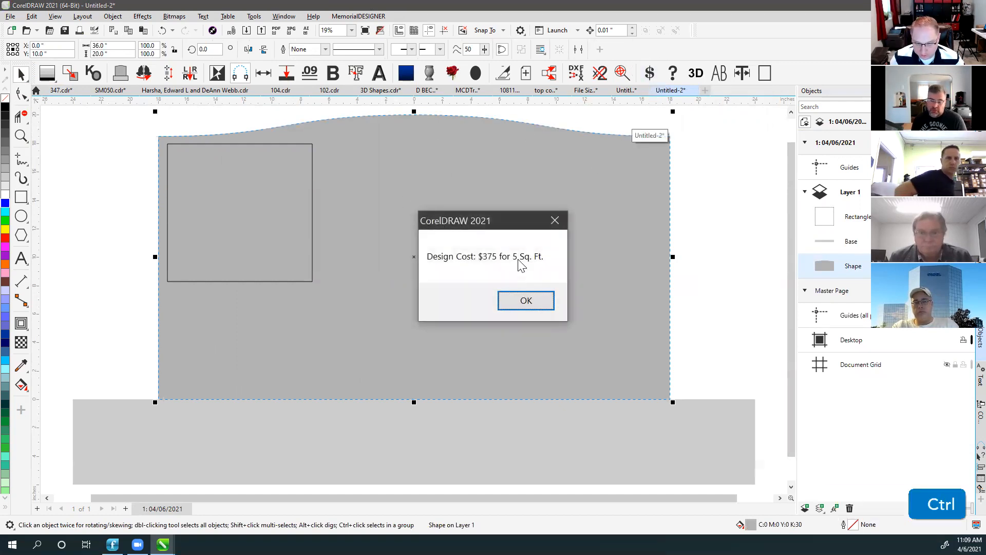
pyautogui.click(502, 226)
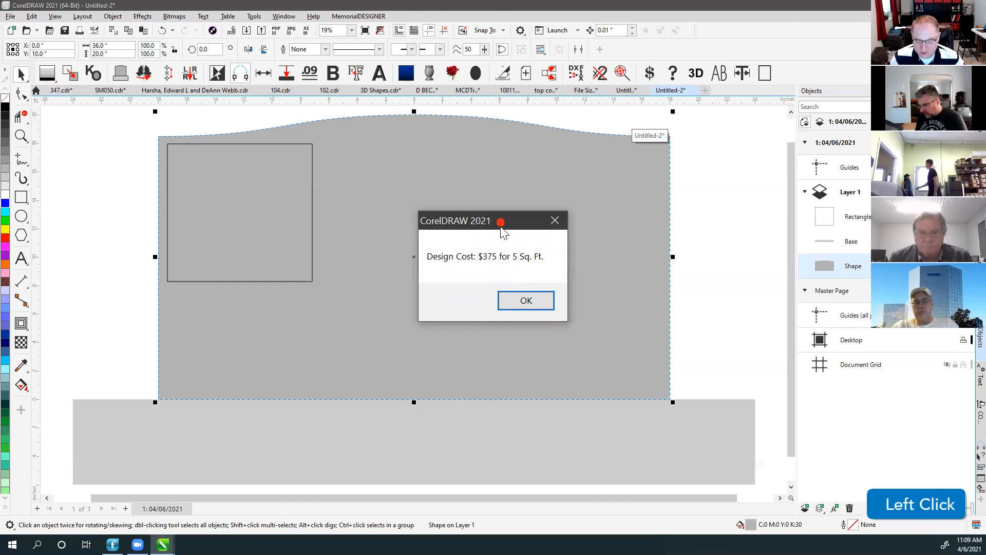
pyautogui.click(526, 303)
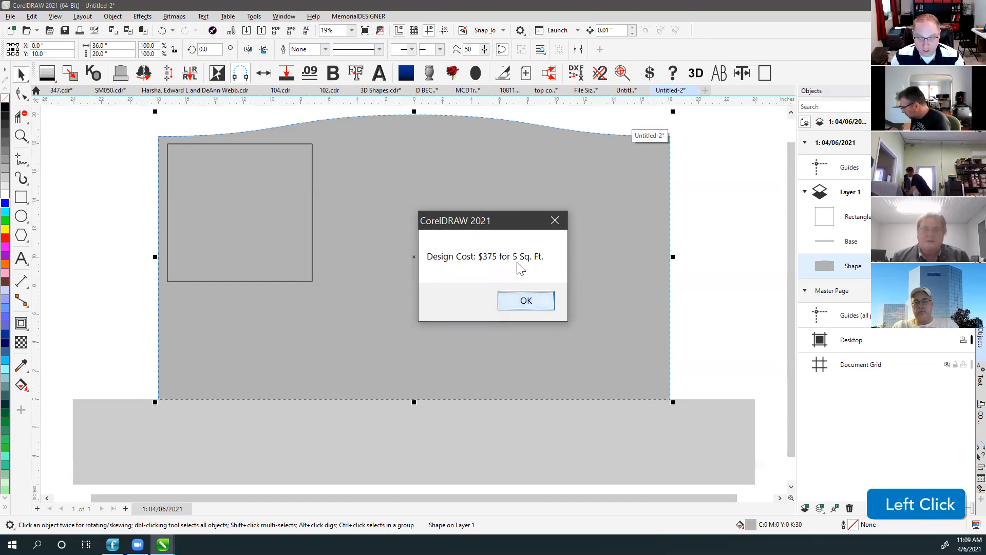
pyautogui.click(524, 302)
pyautogui.click(697, 174)
pyautogui.scroll(-1, 418, 215)
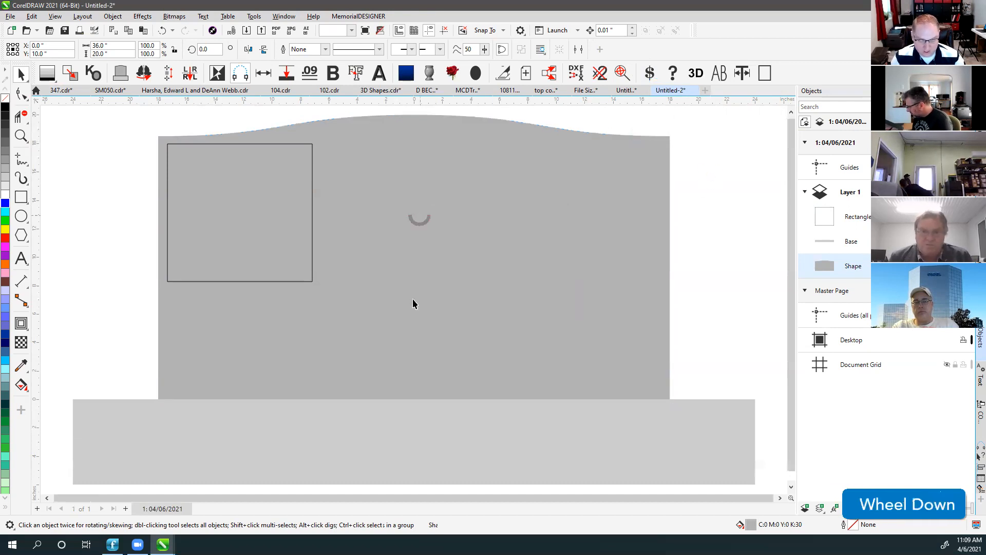
pyautogui.scroll(-1, 413, 304)
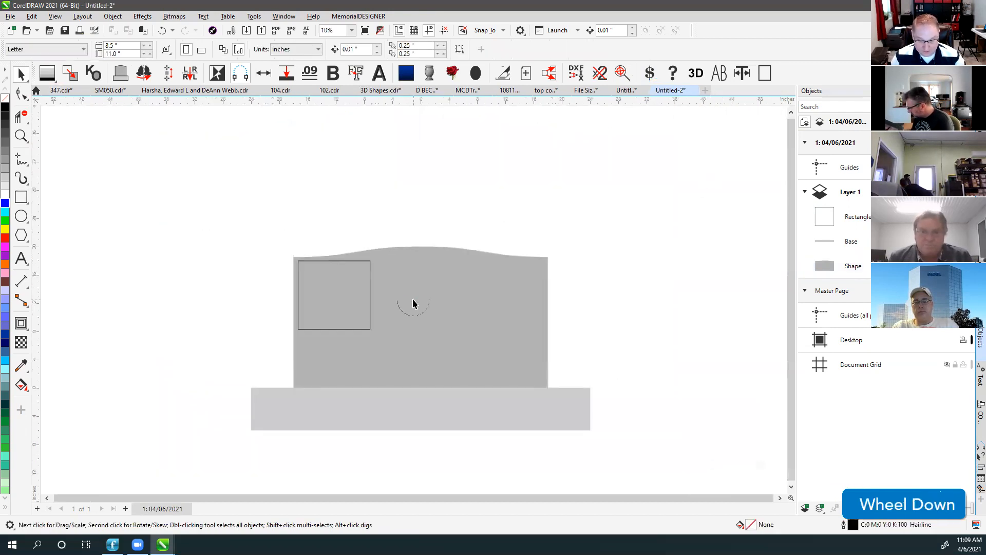
pyautogui.click(672, 72)
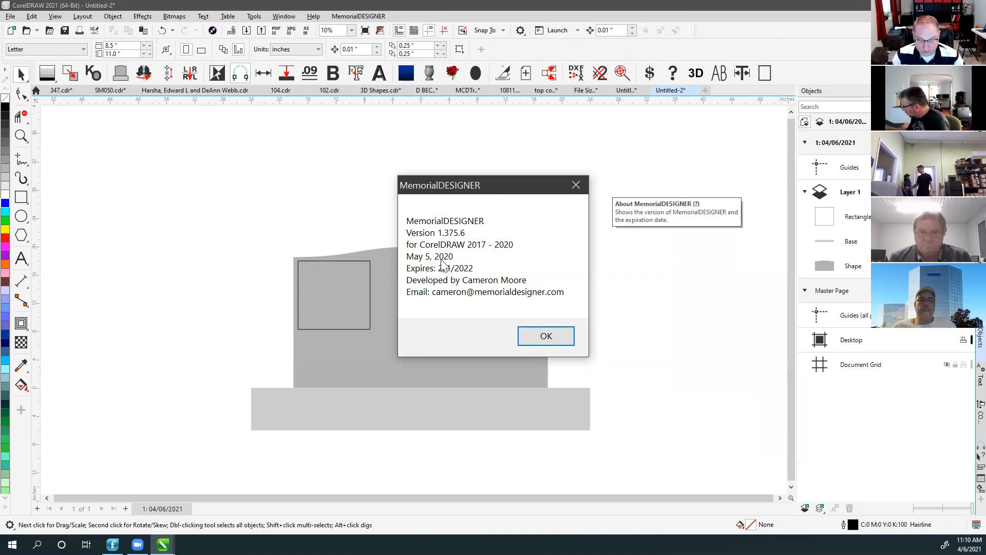
pyautogui.click(542, 337)
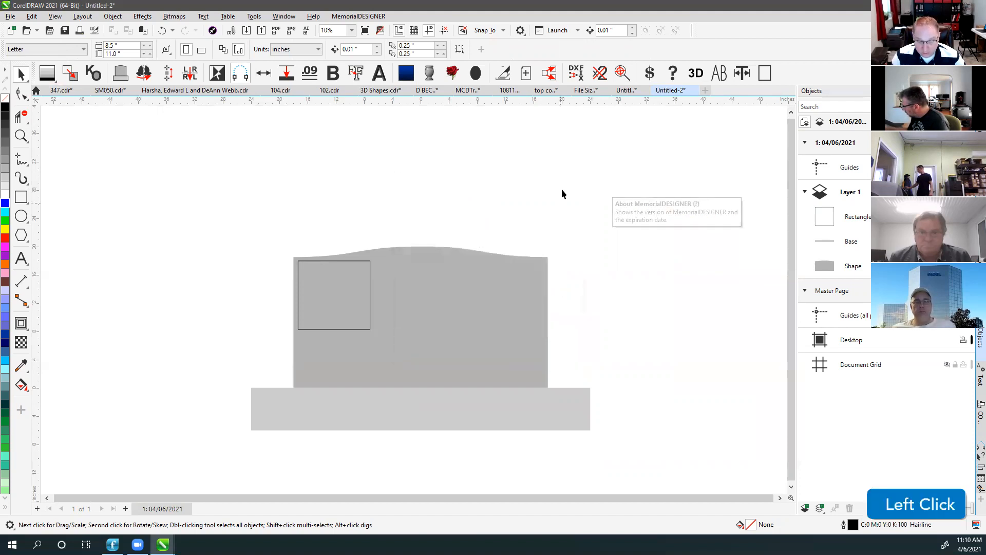
pyautogui.click(672, 74)
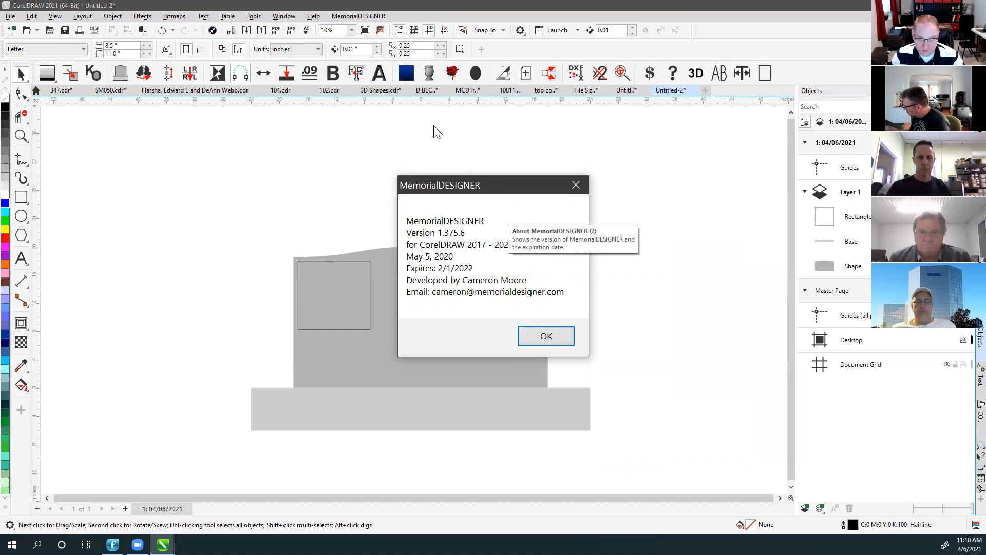
pyautogui.moveTo(498, 185); pyautogui.dragTo(405, 106)
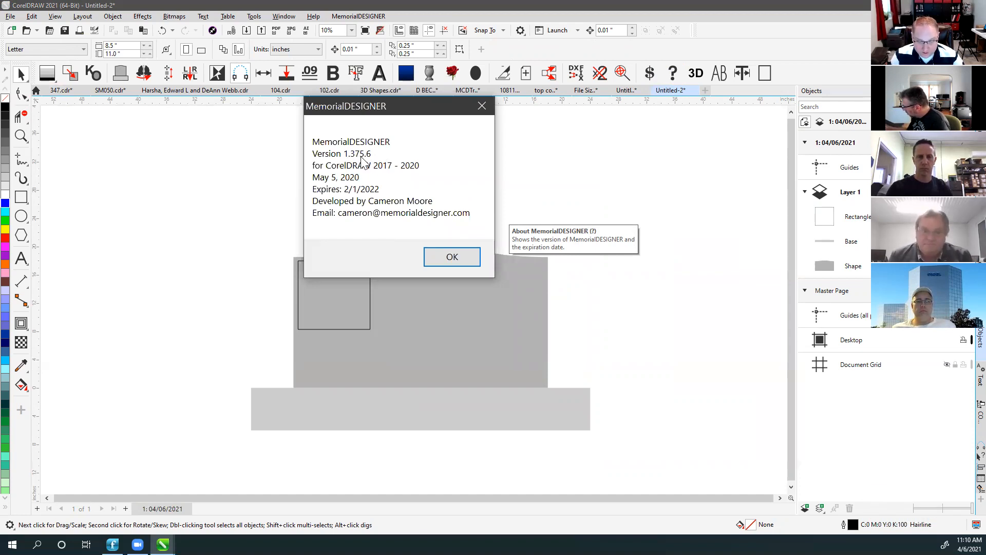
pyautogui.moveTo(401, 108); pyautogui.dragTo(414, 157)
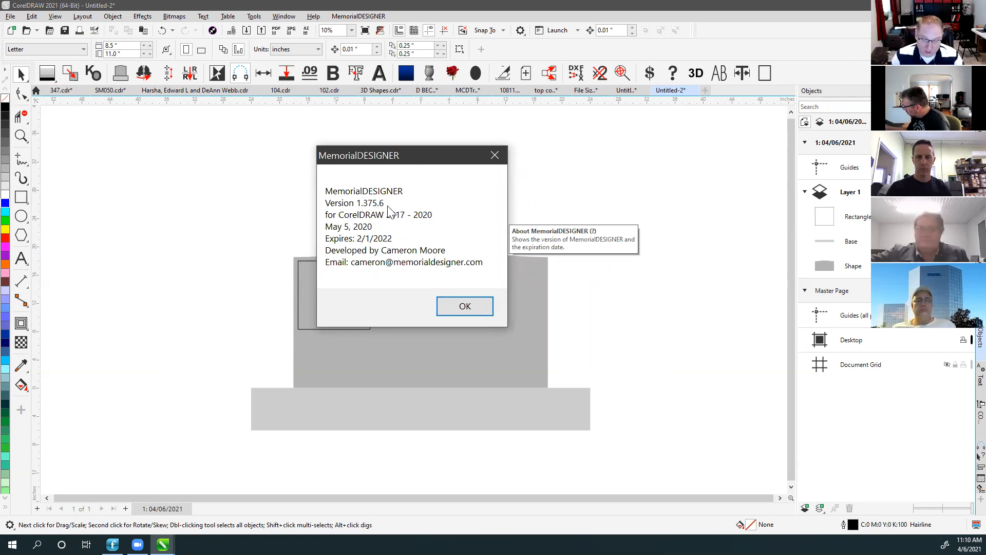
pyautogui.click(499, 157)
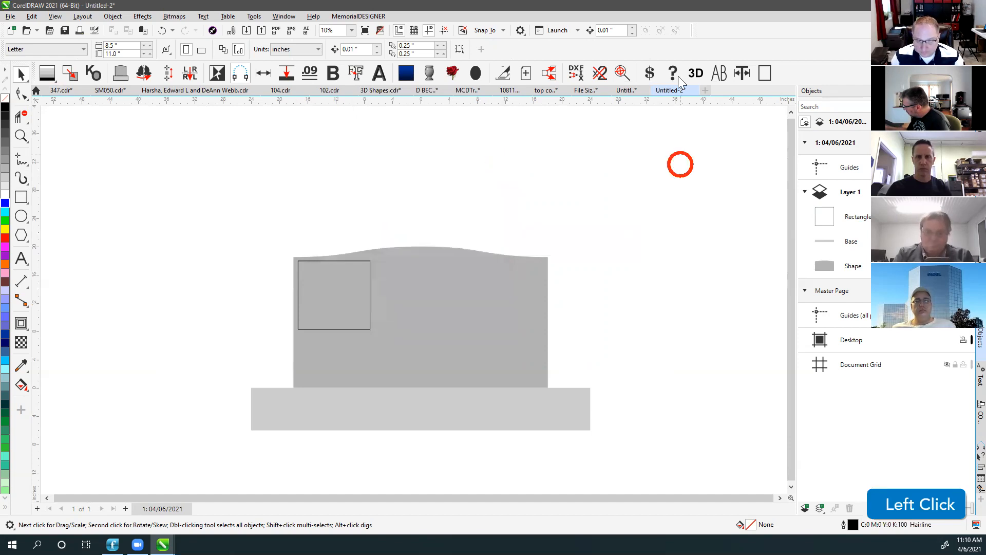
pyautogui.click(632, 166)
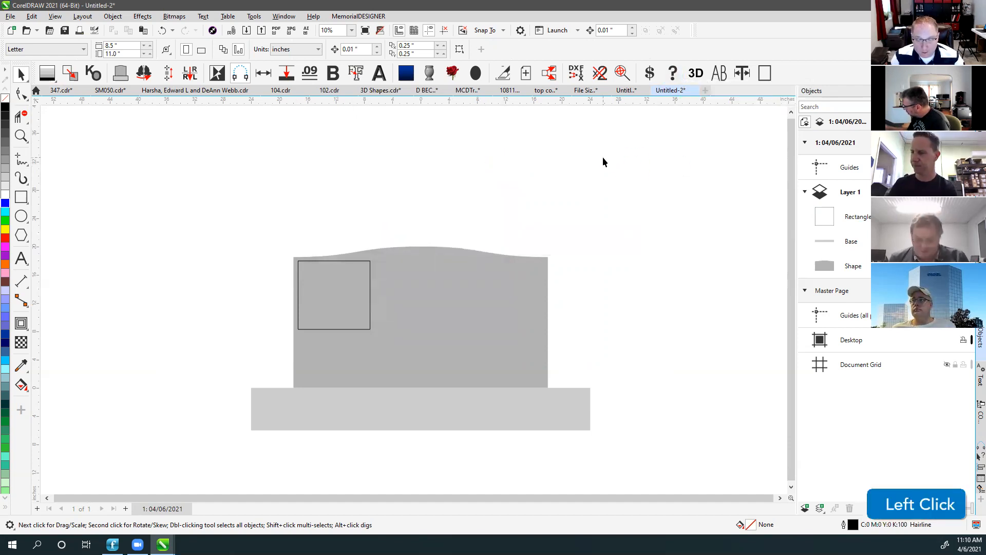
# Open MemorialDESIGNER's Panels and Spacing docker, set to Double Line panels and 0.5 in spacing.
pyautogui.click(548, 169)
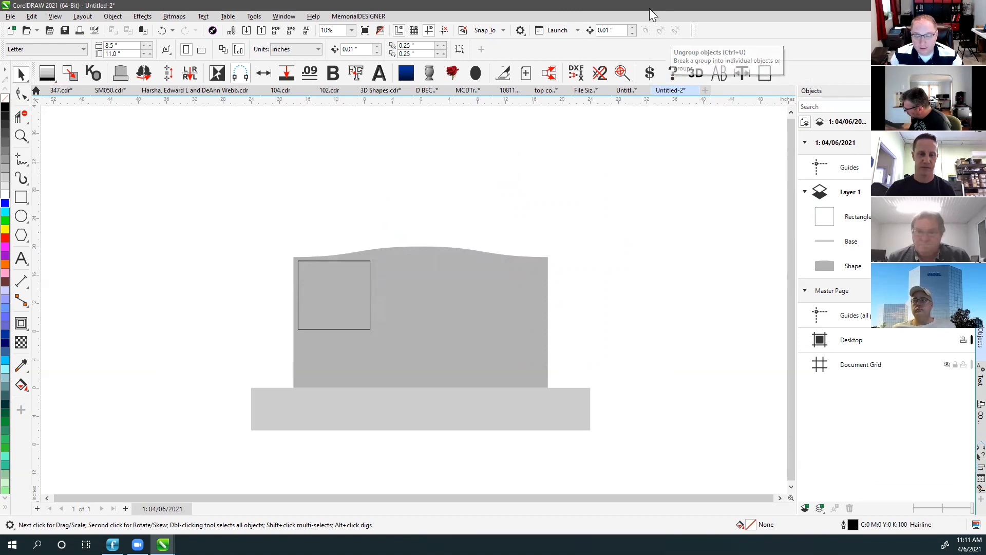
pyautogui.click(671, 78)
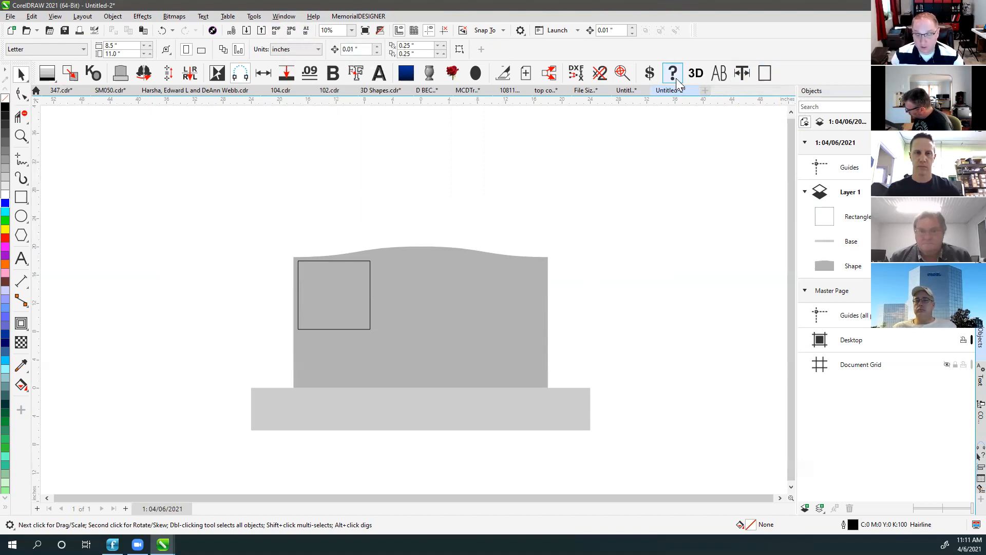
pyautogui.click(643, 5)
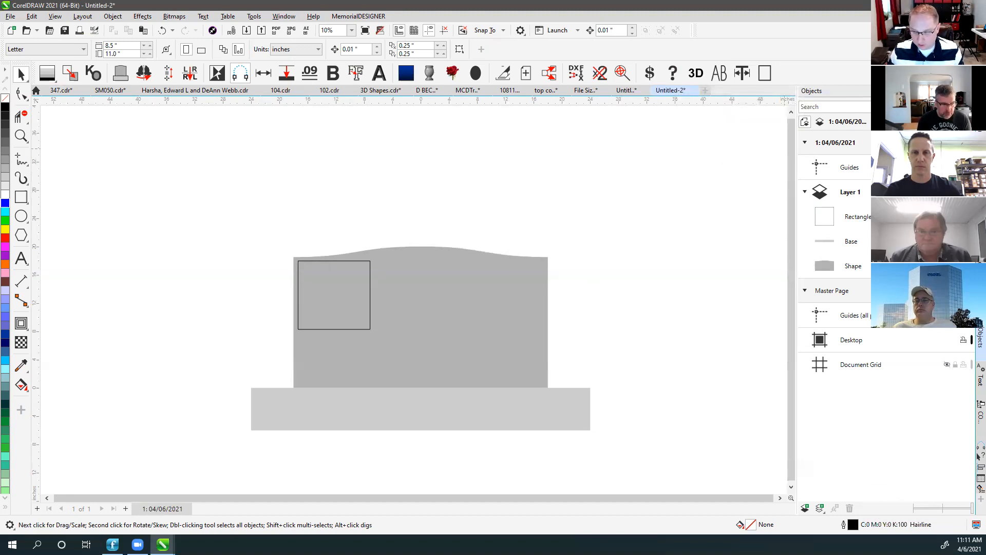
pyautogui.click(980, 135)
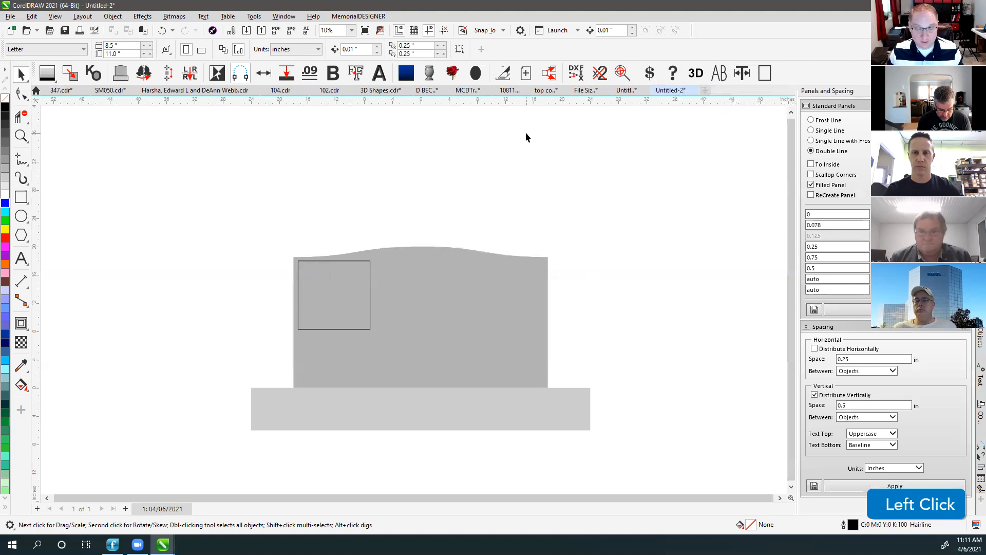
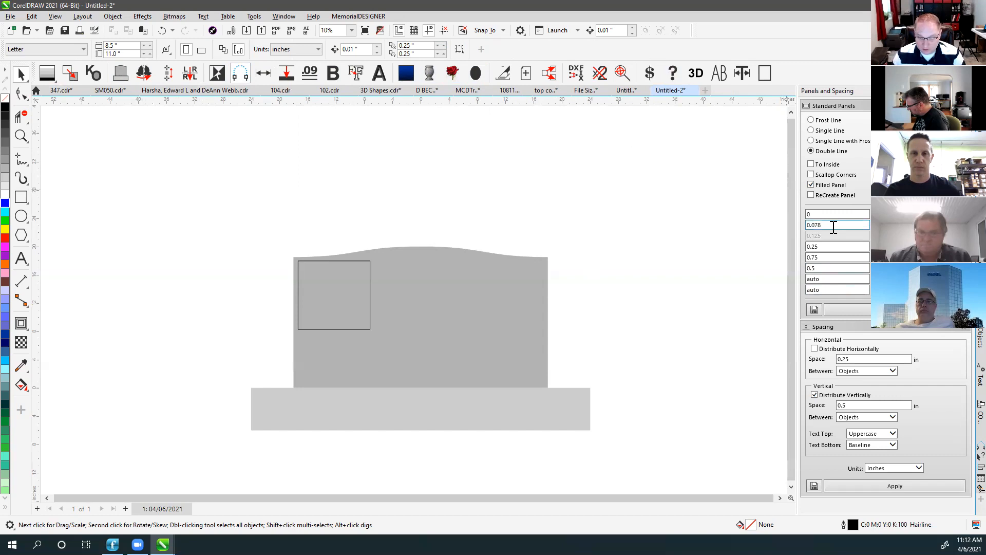
# Replace the Panels and Spacing docker with the Fills docker showing Favorite Fills and Granite Fills.
pyautogui.click(728, 176)
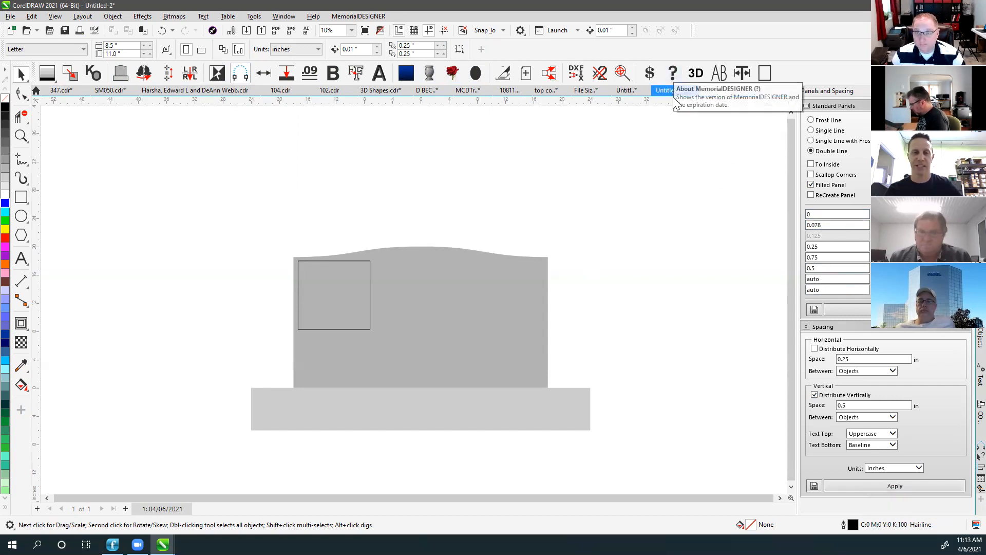
pyautogui.click(690, 153)
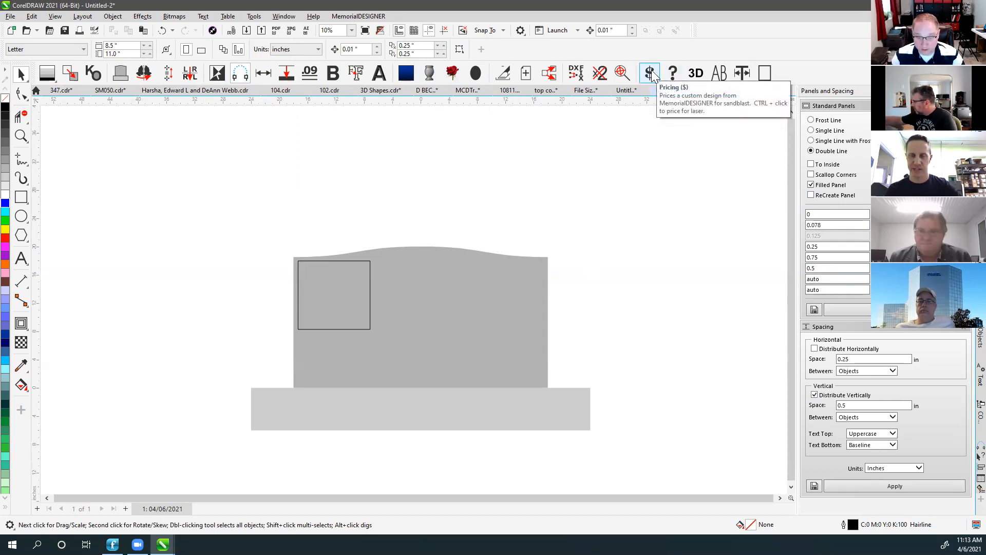
pyautogui.click(642, 178)
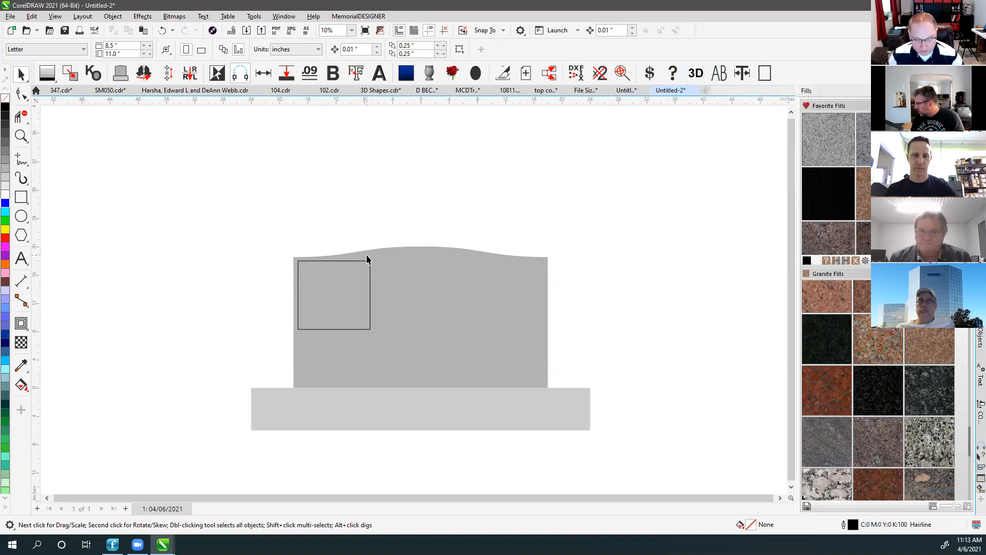
# Delete the small rectangle and give the upright and base simulated 3D depth.
pyautogui.click(370, 268)
pyautogui.press('Delete')
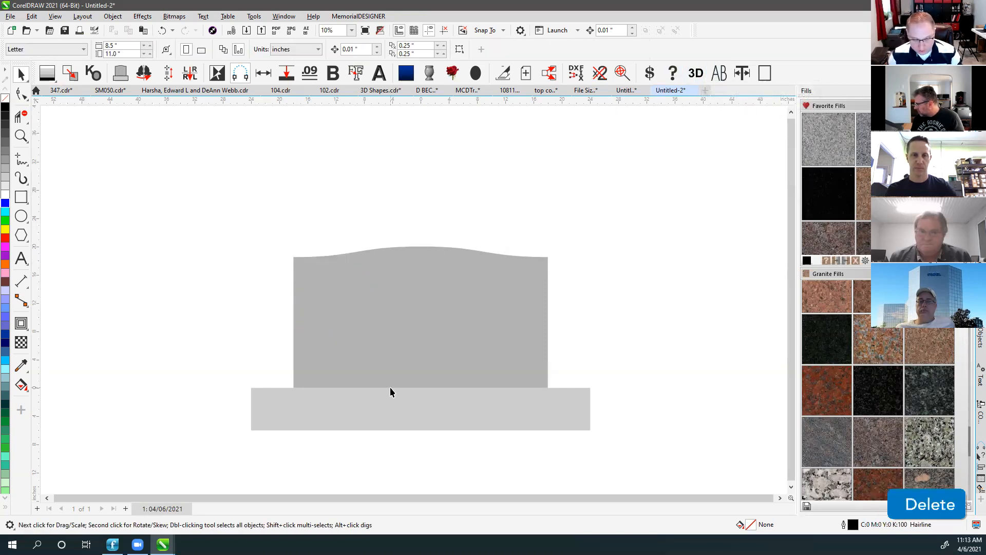
pyautogui.click(404, 311)
pyautogui.keyDown('shift'); pyautogui.click(386, 406); pyautogui.keyUp('shift')
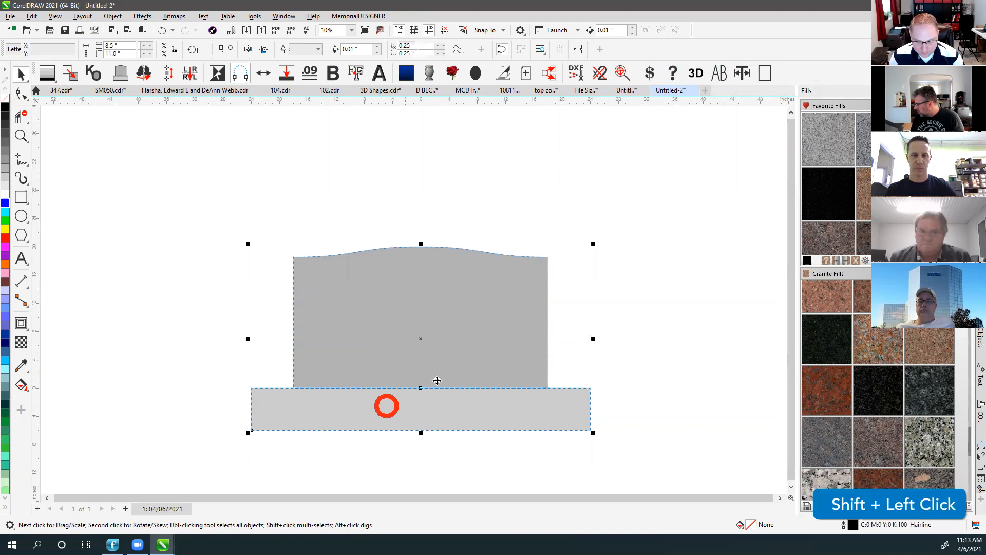
pyautogui.click(698, 74)
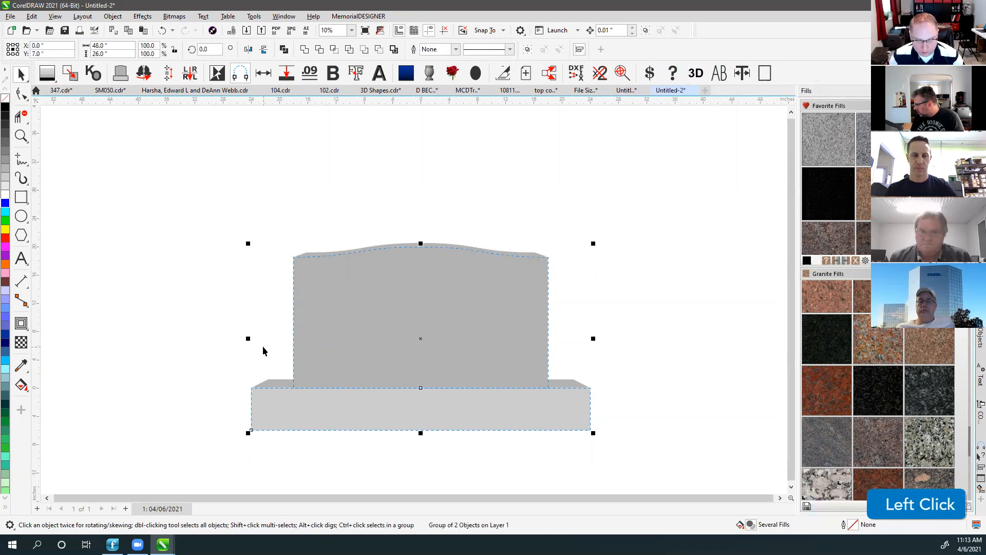
# Move both base parts slightly down and send them behind the headstone.
pyautogui.click(271, 382)
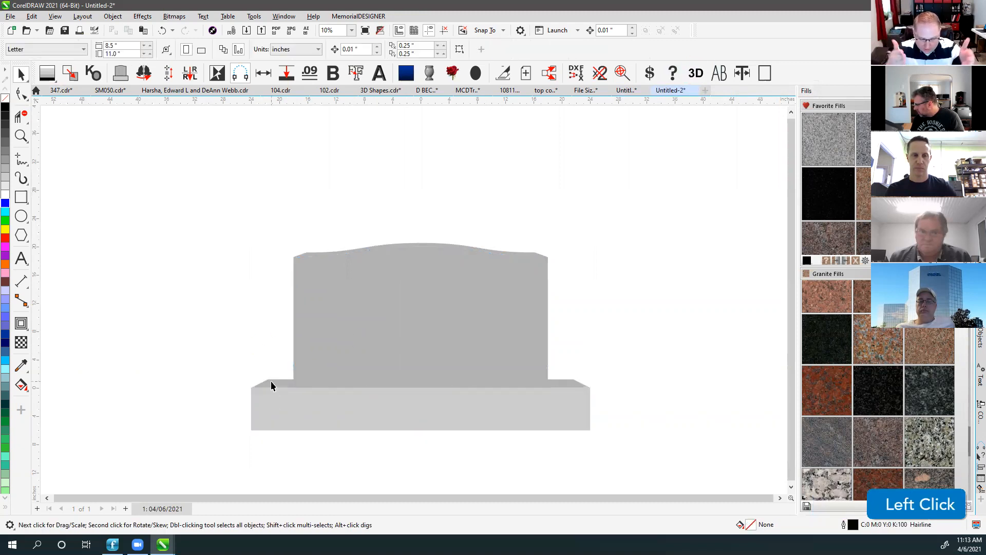
pyautogui.click(271, 385)
pyautogui.moveTo(215, 363); pyautogui.dragTo(602, 448)
pyautogui.click(597, 359)
pyautogui.moveTo(231, 365); pyautogui.dragTo(657, 448)
pyautogui.press('v')
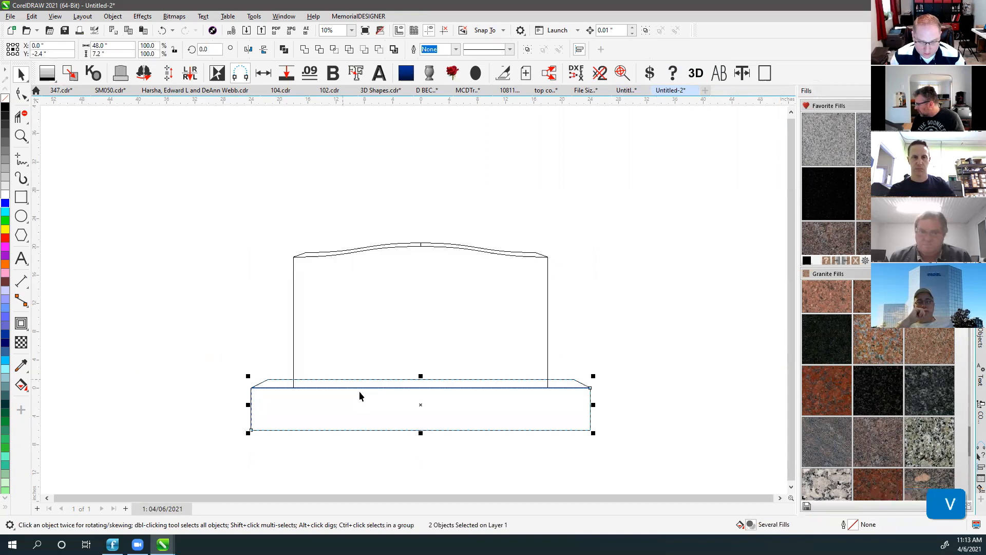
pyautogui.scroll(5, 355, 392)
pyautogui.moveTo(282, 273); pyautogui.dragTo(284, 286)
pyautogui.press('v')
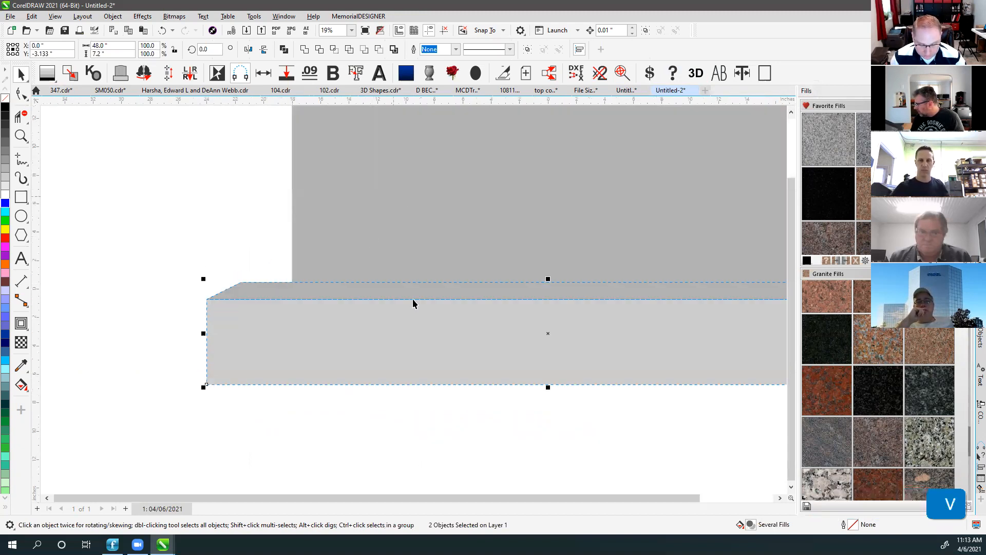
pyautogui.scroll(-3, 412, 298)
pyautogui.hotkey('shift', 'pagedown')
# Duplicate the upright, fill the copy black and fade it with a vertical fountain transparency.
pyautogui.click(310, 304)
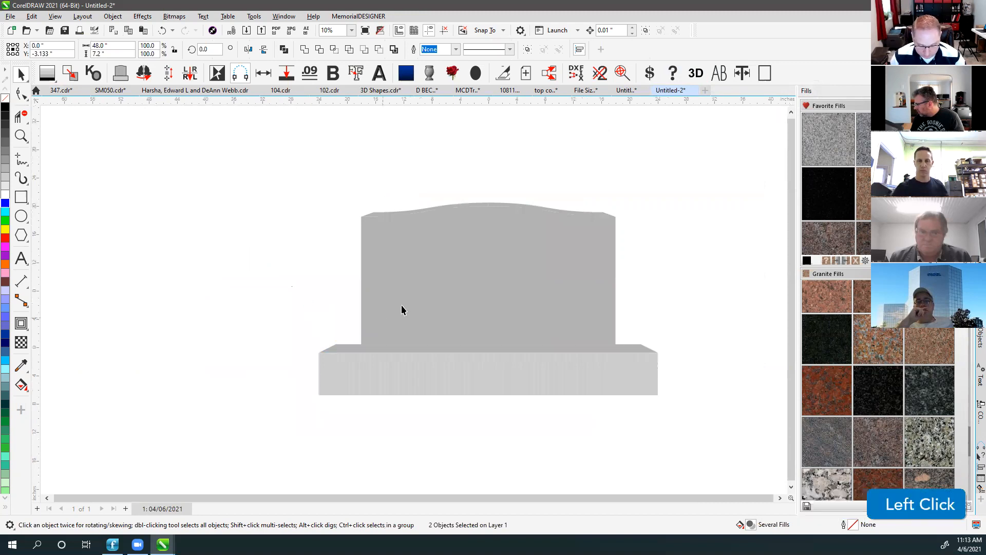
pyautogui.click(402, 304)
pyautogui.click(277, 260)
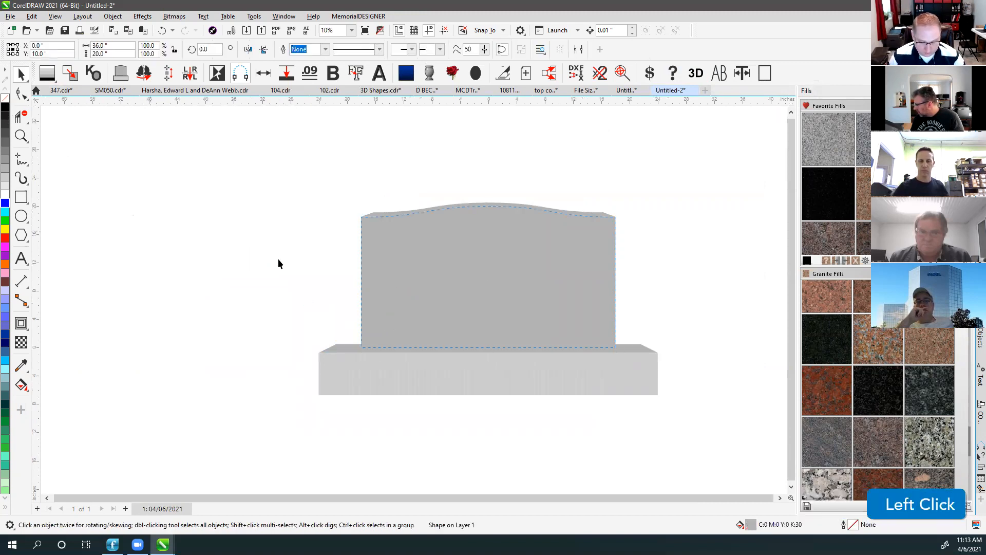
pyautogui.click(449, 282)
pyautogui.press('KP_Add')
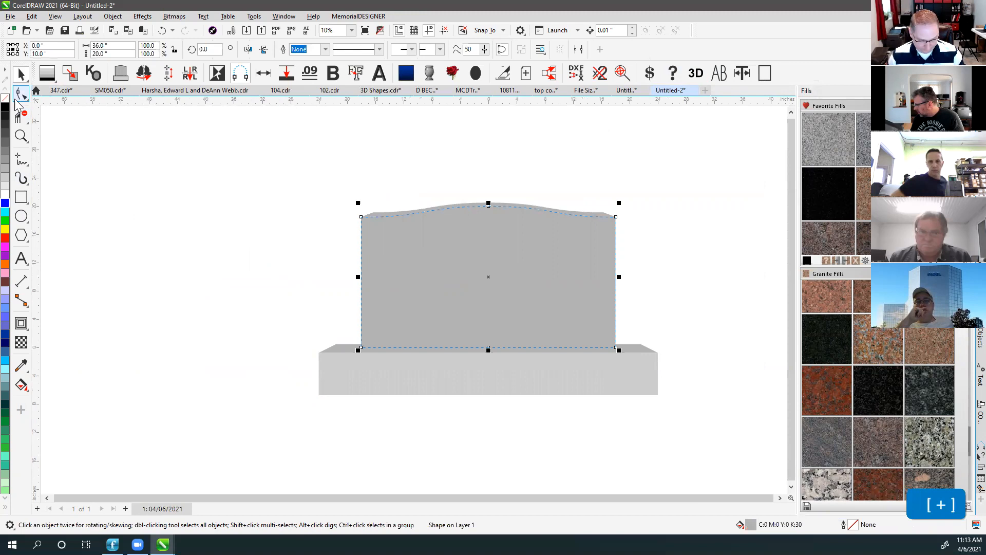
pyautogui.click(6, 107)
pyautogui.click(21, 342)
pyautogui.moveTo(468, 440); pyautogui.dragTo(469, 309)
pyautogui.click(21, 75)
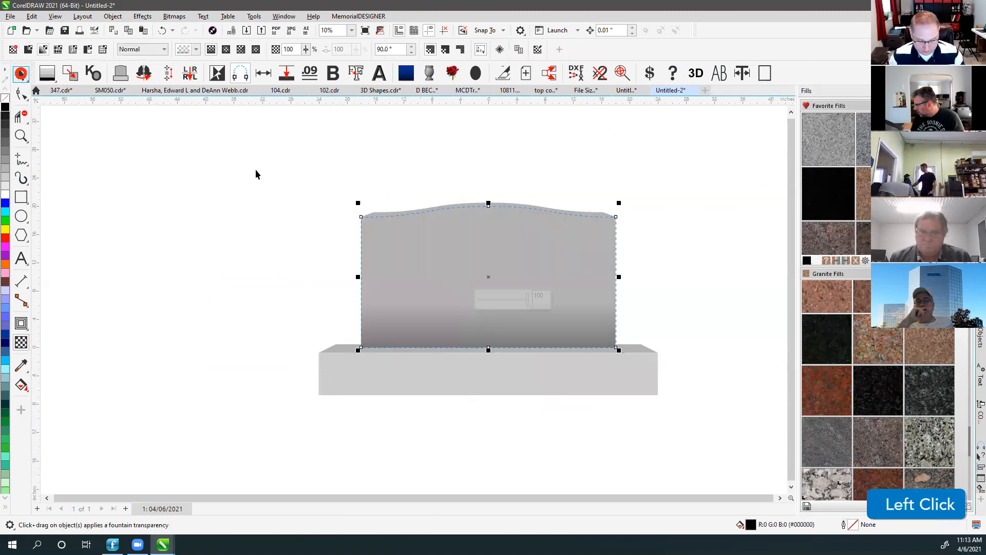
# Check the headstone's top curve, redraw the canvas and fit all objects in view.
pyautogui.click(256, 170)
pyautogui.click(404, 214)
pyautogui.scroll(2, 396, 216)
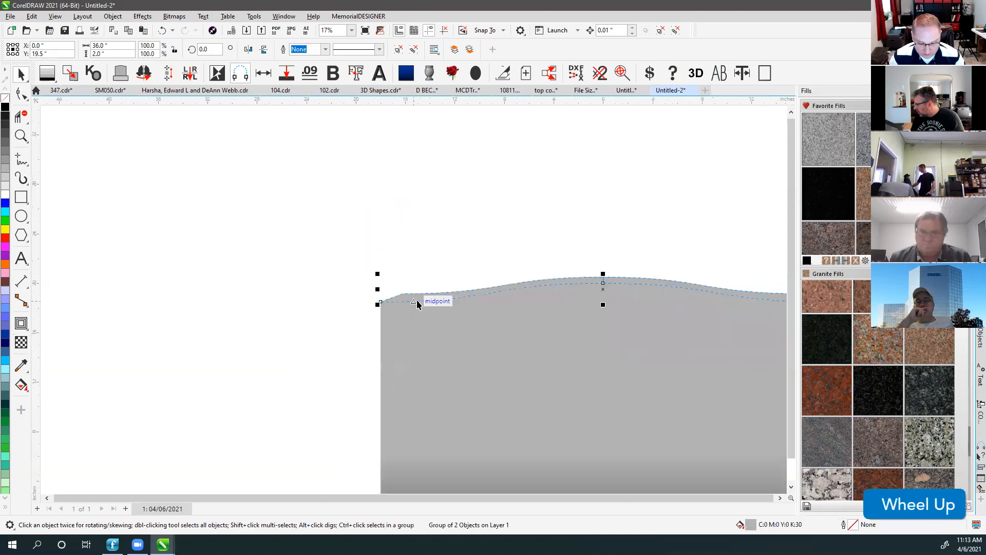
pyautogui.click(412, 223)
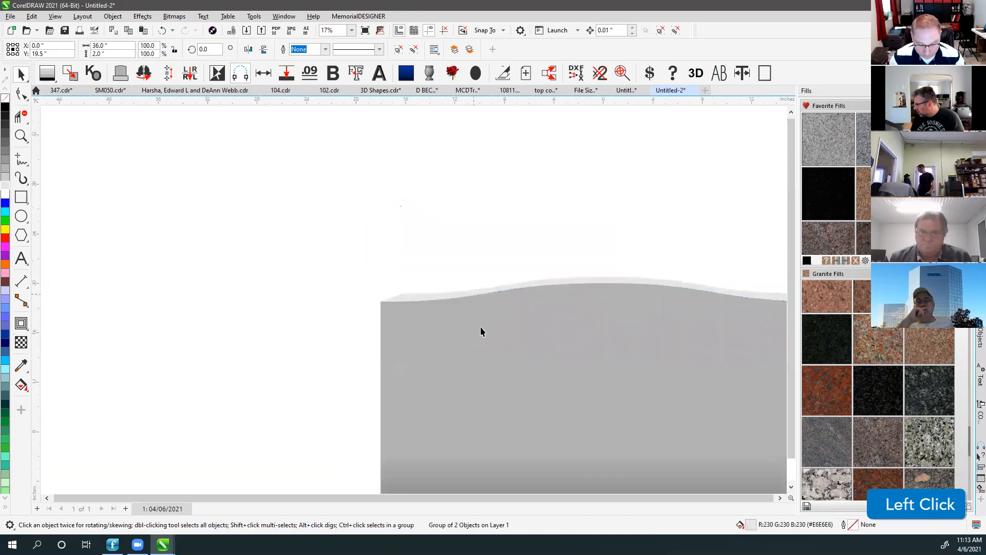
pyautogui.scroll(-1, 480, 326)
pyautogui.click(421, 269)
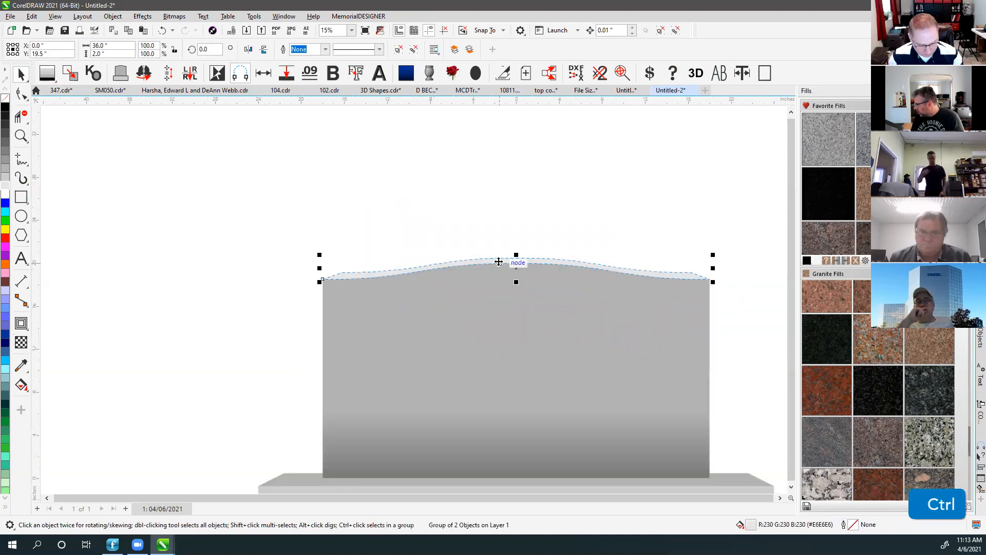
pyautogui.hotkey('ctrl', 'w')
pyautogui.click(550, 215)
pyautogui.scroll(1, 412, 298)
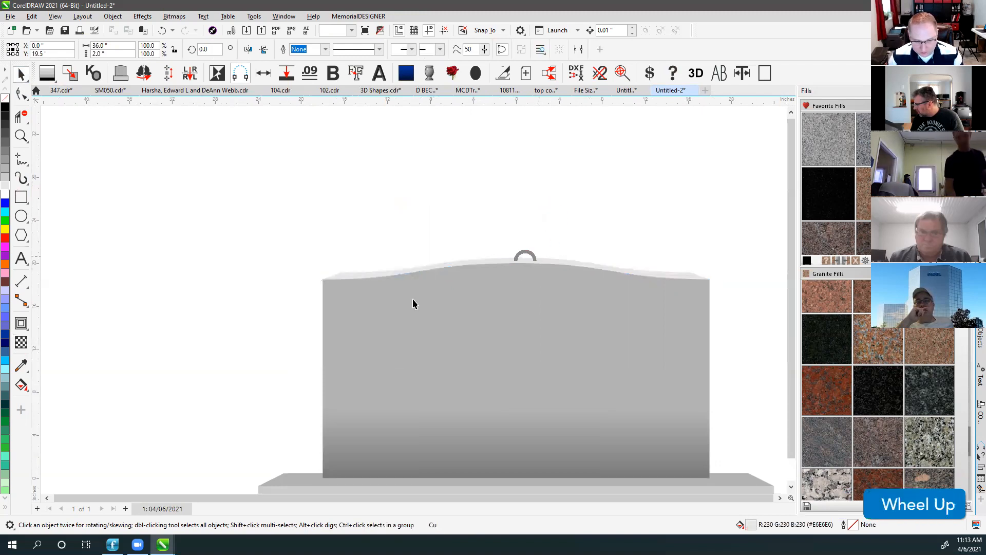
pyautogui.press('v')
pyautogui.press('v')
pyautogui.press('F4')
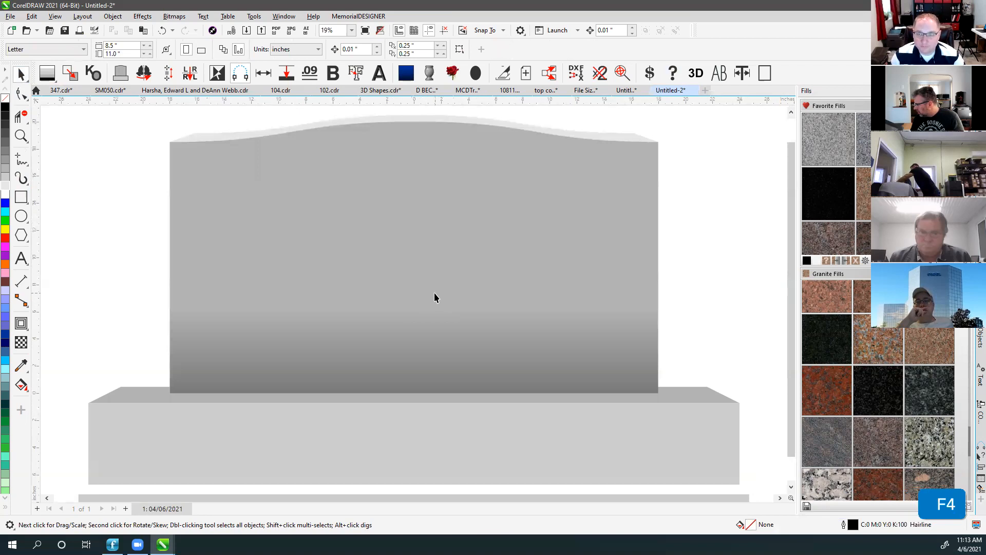
pyautogui.scroll(-2, 445, 279)
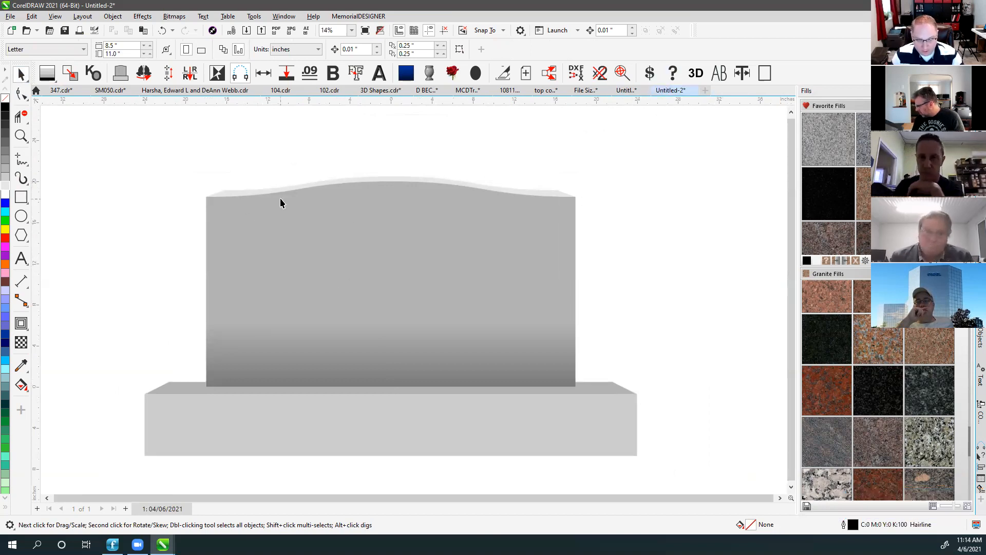
# Nudge the three headstone objects slightly down and check the plinth edge and arched top.
pyautogui.click(229, 194)
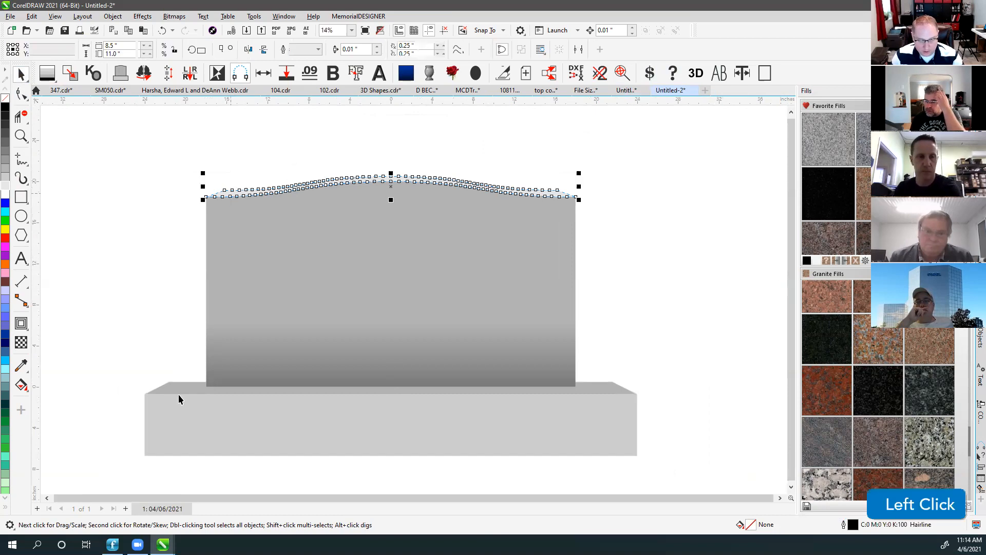
pyautogui.click(179, 395)
pyautogui.moveTo(228, 178); pyautogui.dragTo(591, 403)
pyautogui.scroll(2, 569, 387)
pyautogui.moveTo(414, 294); pyautogui.dragTo(412, 299)
pyautogui.click(504, 250)
pyautogui.press('F4')
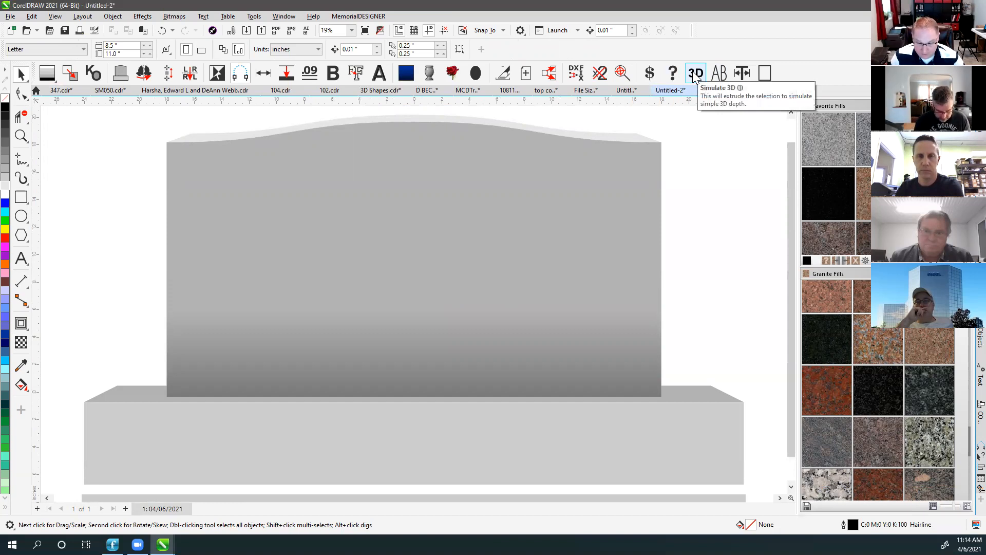
pyautogui.click(122, 390)
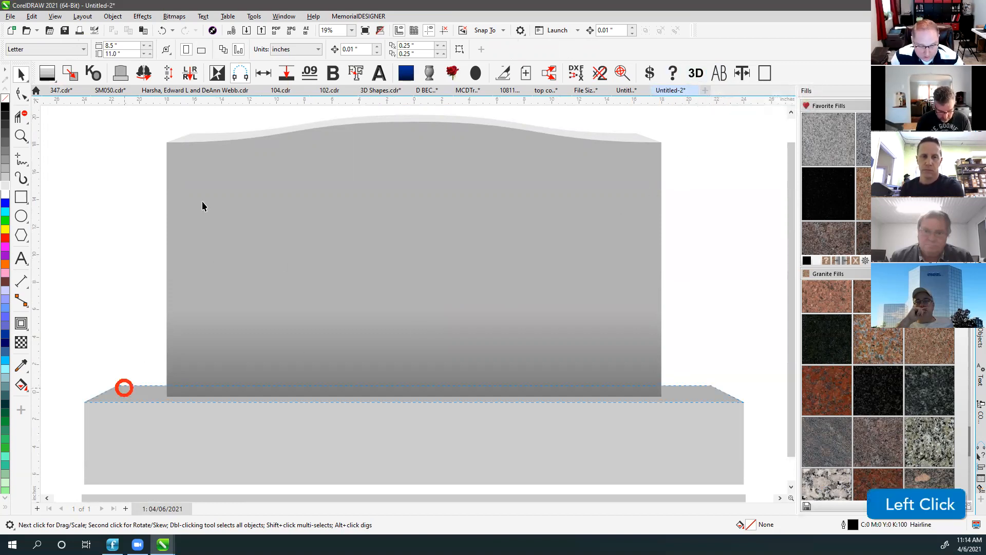
pyautogui.click(204, 137)
pyautogui.click(714, 174)
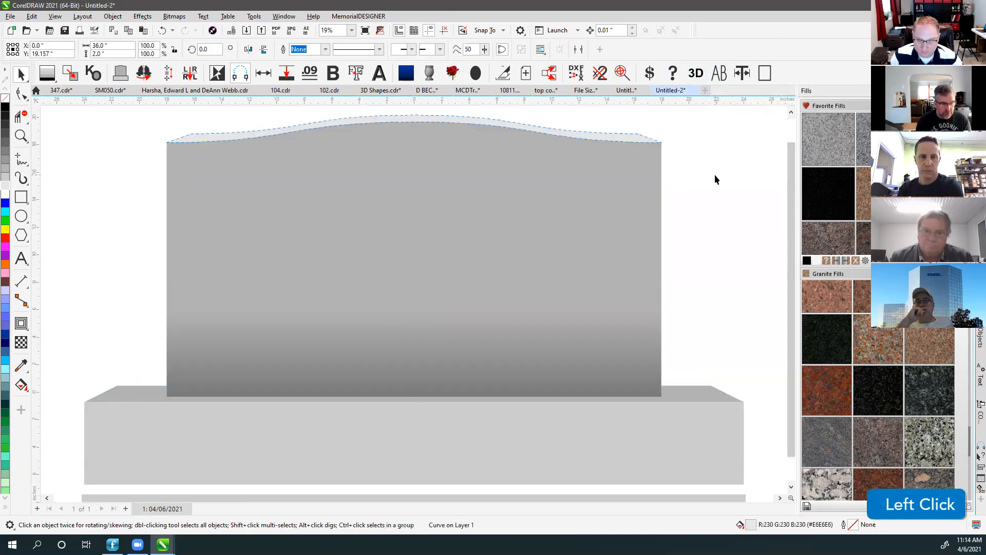
pyautogui.scroll(-2, 675, 202)
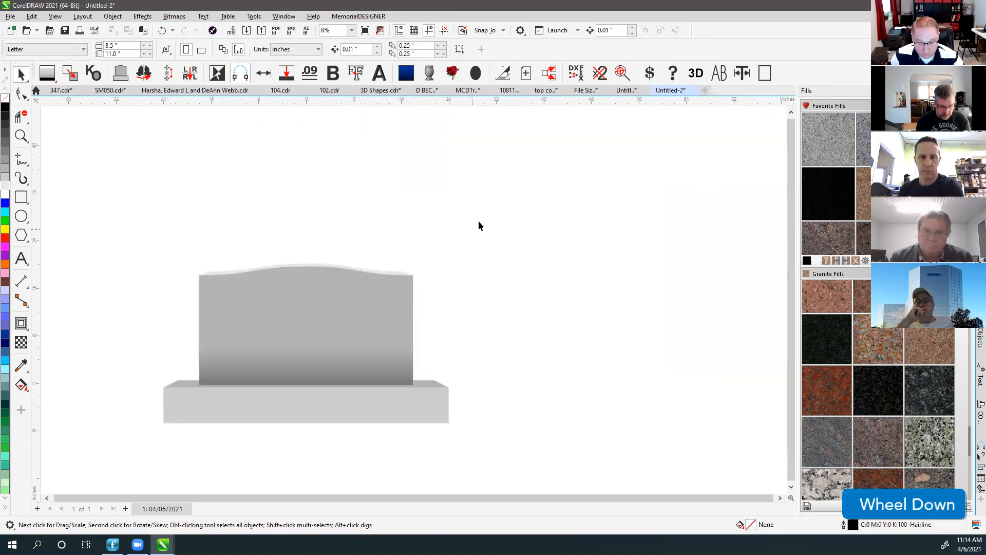
# Add a text line reading 'This is Text' above the headstone.
pyautogui.click(720, 77)
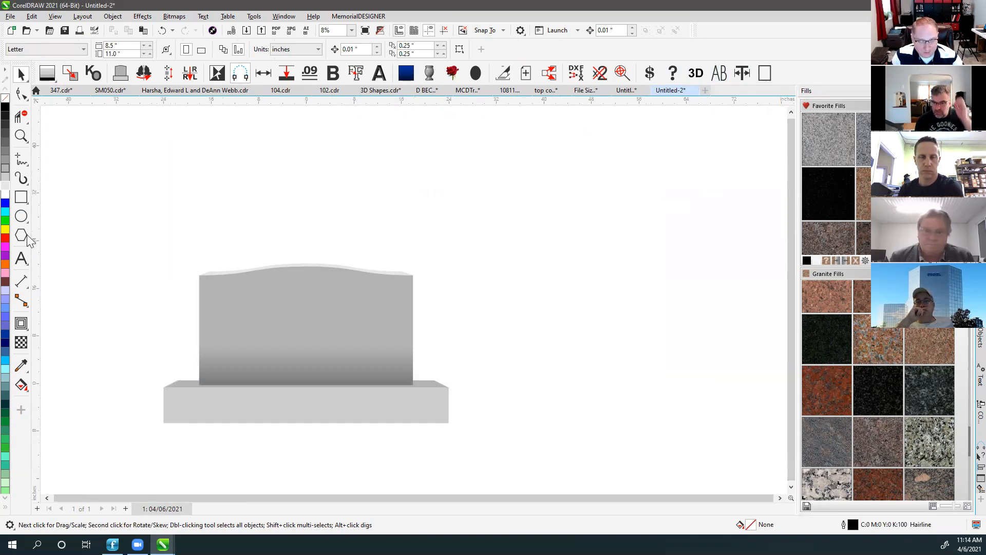
pyautogui.click(193, 216)
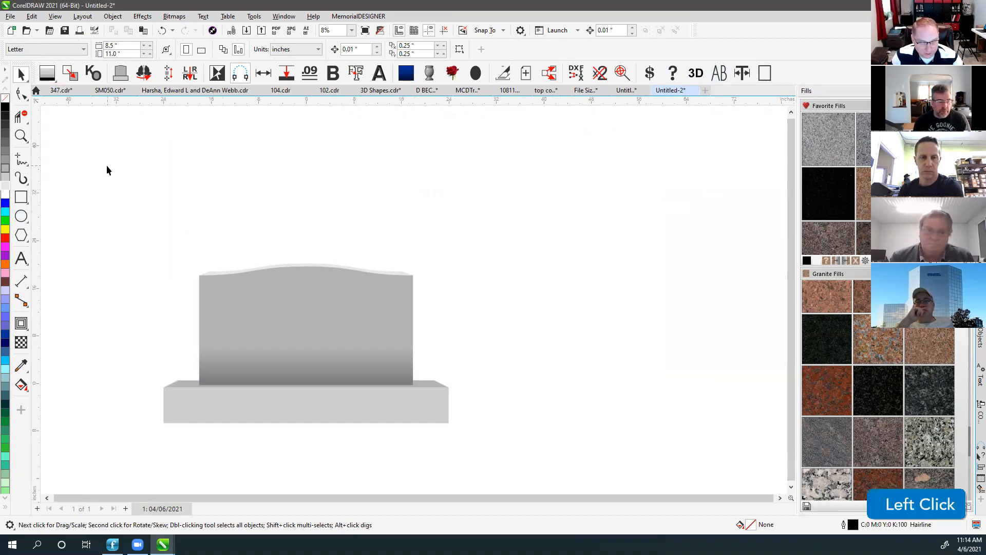
pyautogui.click(26, 255)
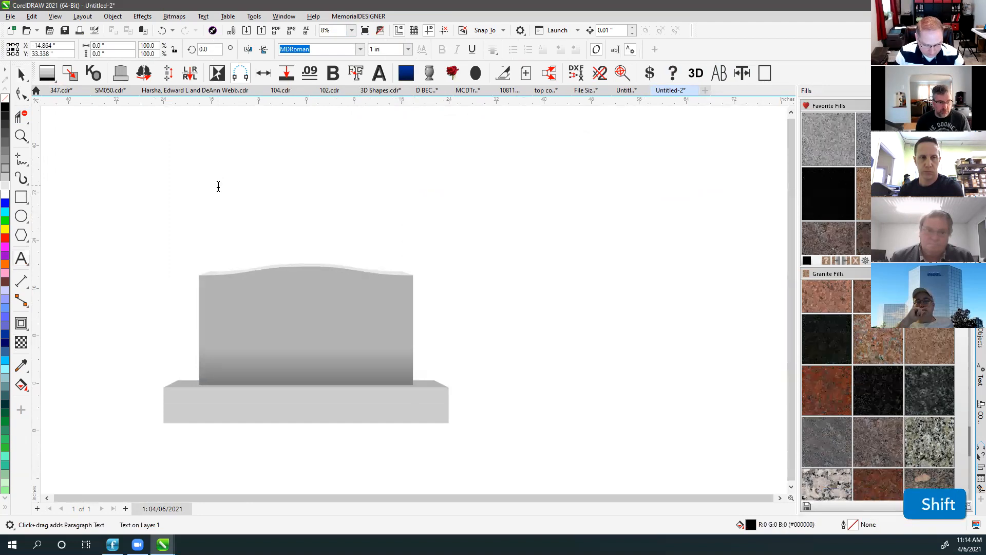
pyautogui.click(219, 185)
pyautogui.write('This is Test')
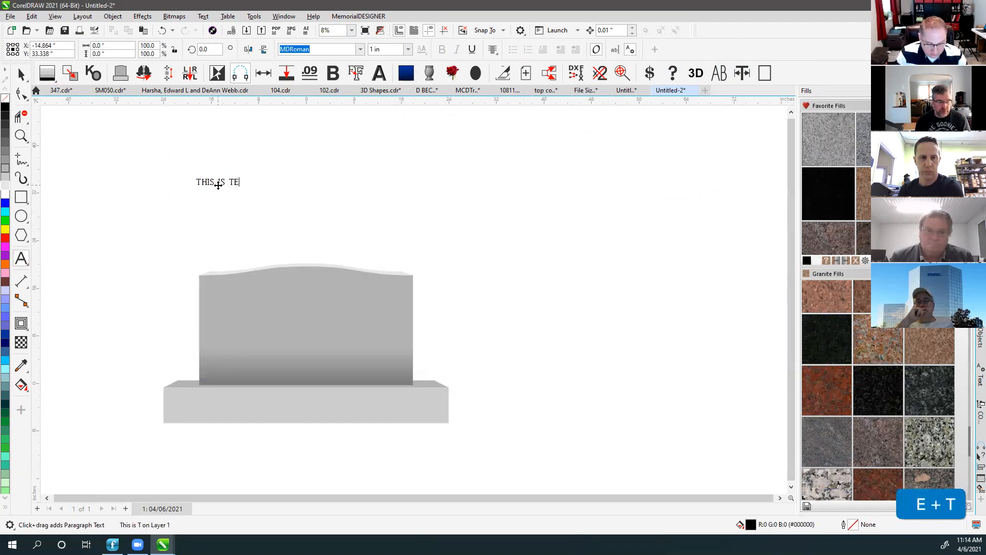
pyautogui.press('BackSpace')
pyautogui.press('BackSpace')
pyautogui.press('BackSpace')
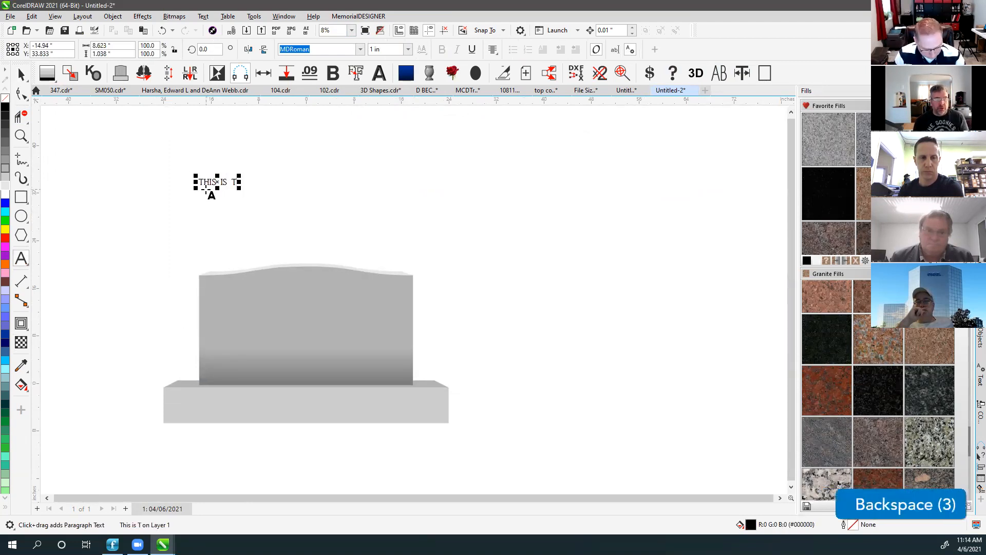
pyautogui.write('ext')
pyautogui.click(21, 75)
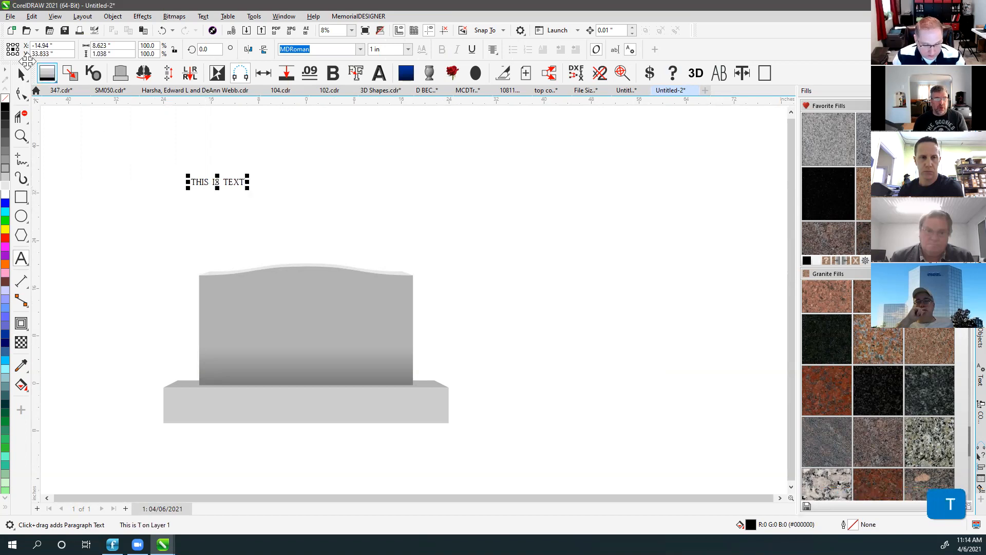
# Set the text in MLC Classic Roman FAH, try Formal Script SS Original, undo, and shift it left.
pyautogui.click(328, 46)
pyautogui.moveTo(337, 51); pyautogui.dragTo(261, 57)
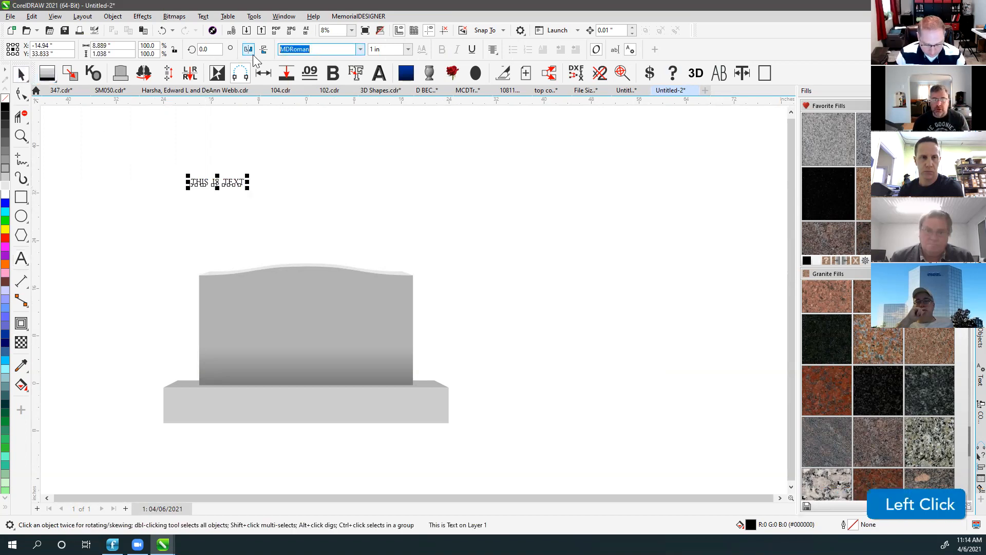
pyautogui.write('MLC Art-Line CR')
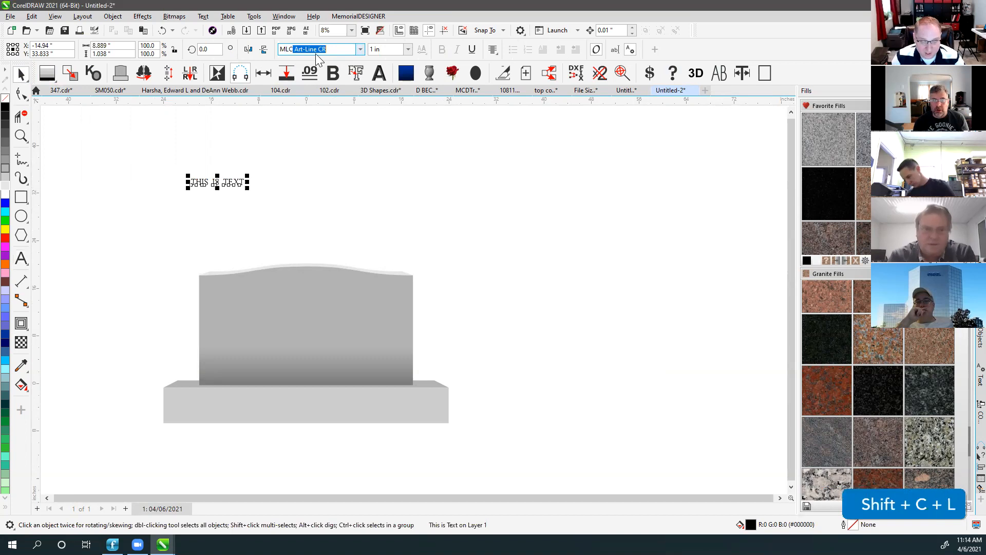
pyautogui.click(360, 50)
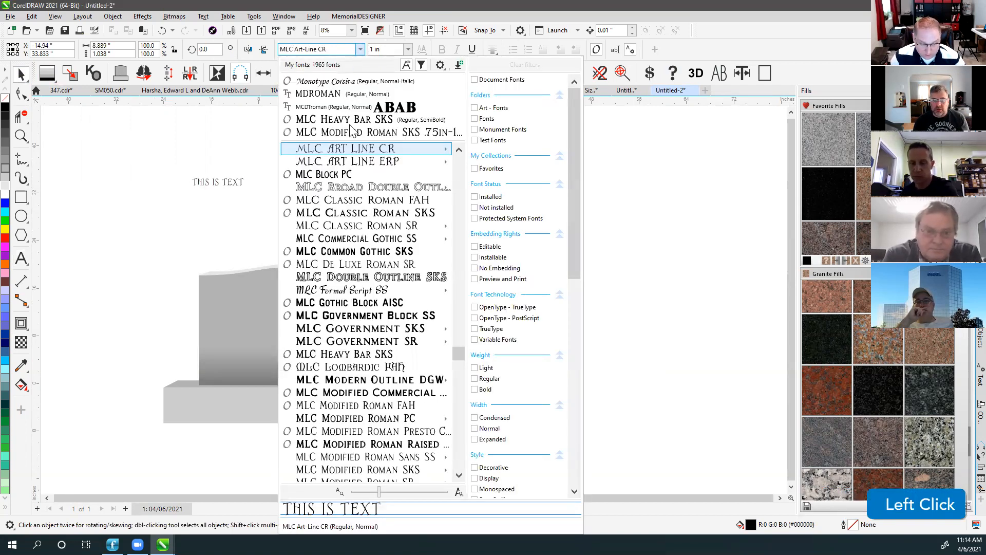
pyautogui.click(354, 201)
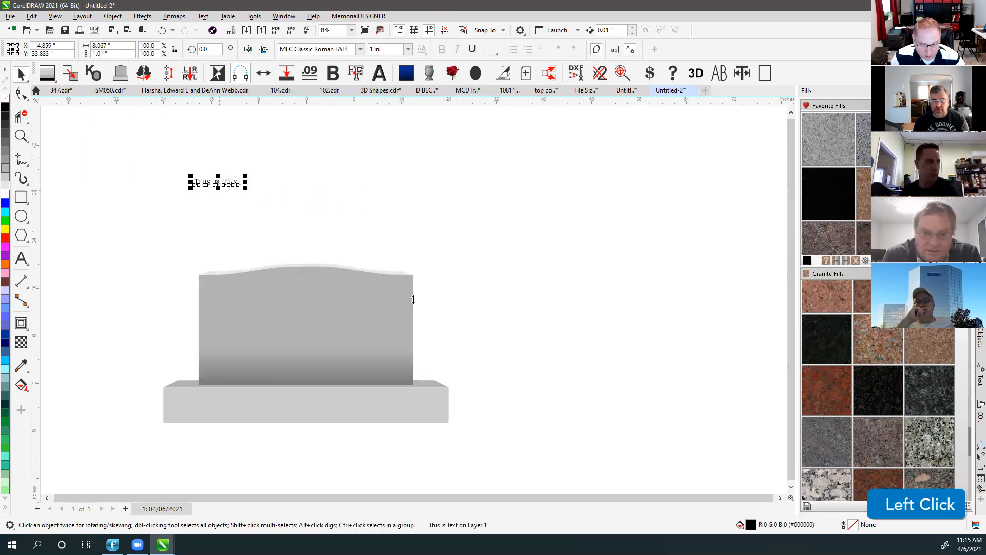
pyautogui.scroll(2, 414, 299)
pyautogui.scroll(2, 413, 299)
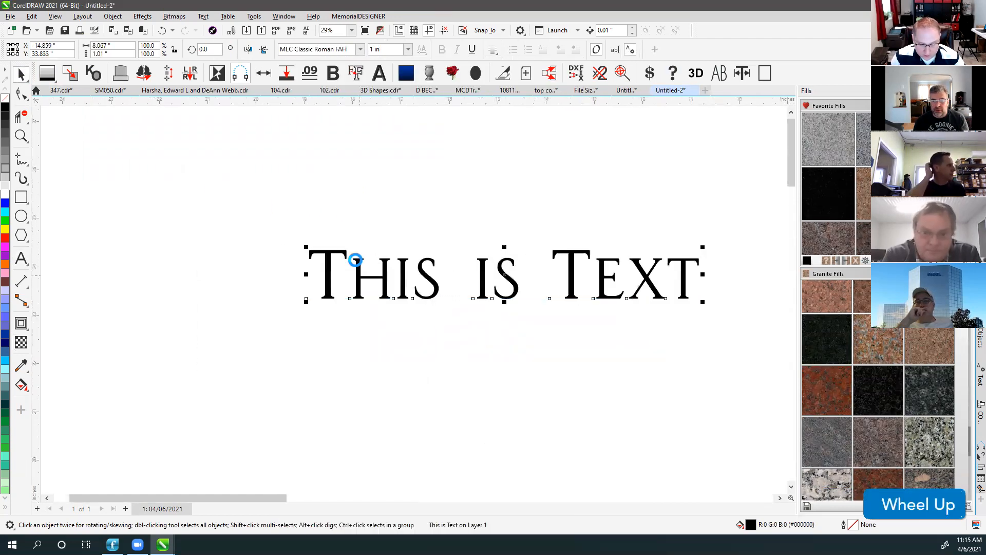
pyautogui.click(361, 49)
pyautogui.click(360, 50)
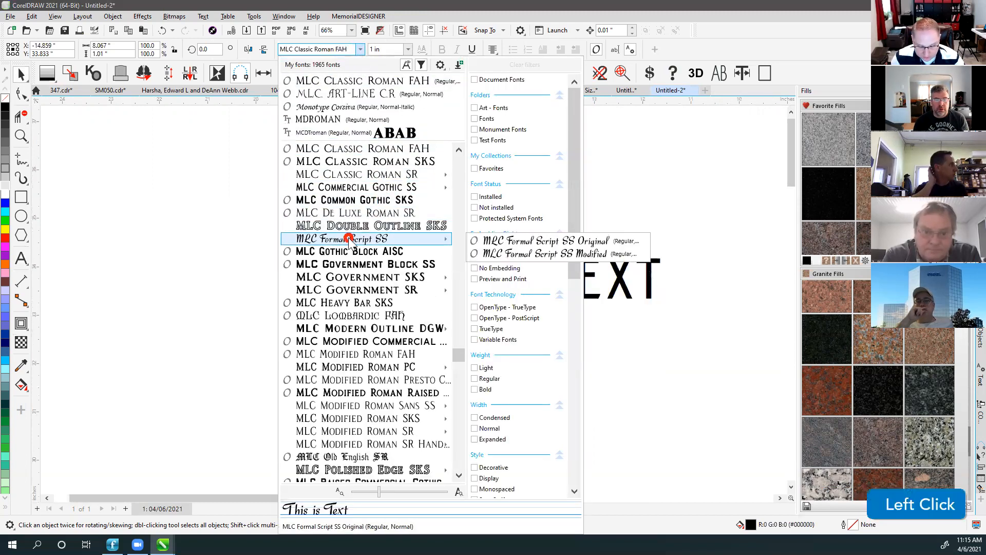
pyautogui.click(386, 239)
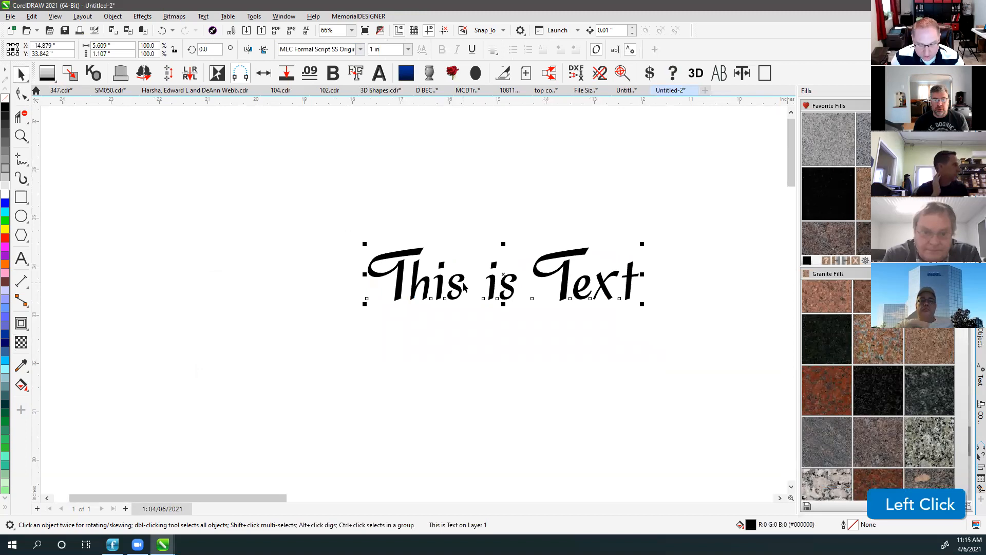
pyautogui.hotkey('ctrl', 'z')
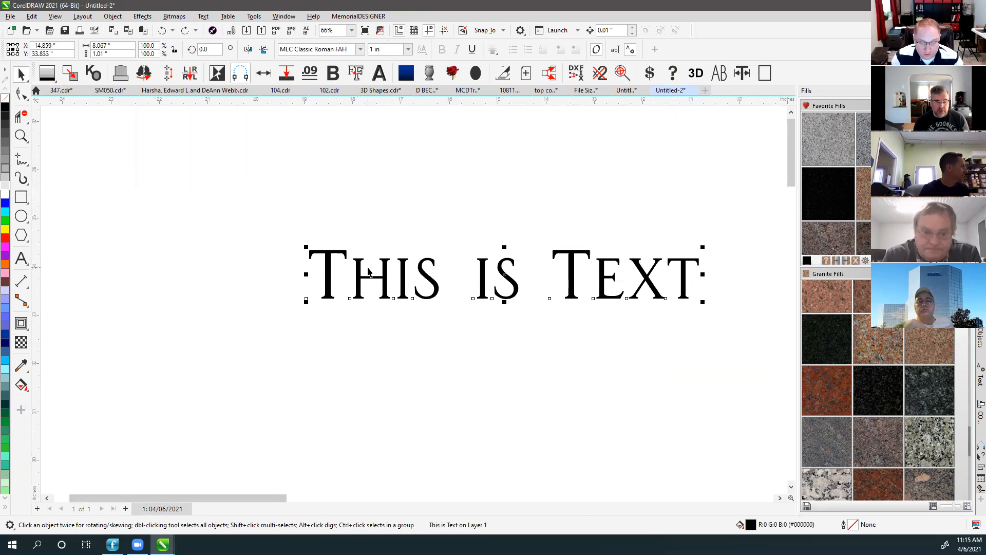
pyautogui.moveTo(362, 271); pyautogui.dragTo(284, 282)
# Retype the capital T of 'This' and 'Text' as lowercase t.
pyautogui.click(301, 282)
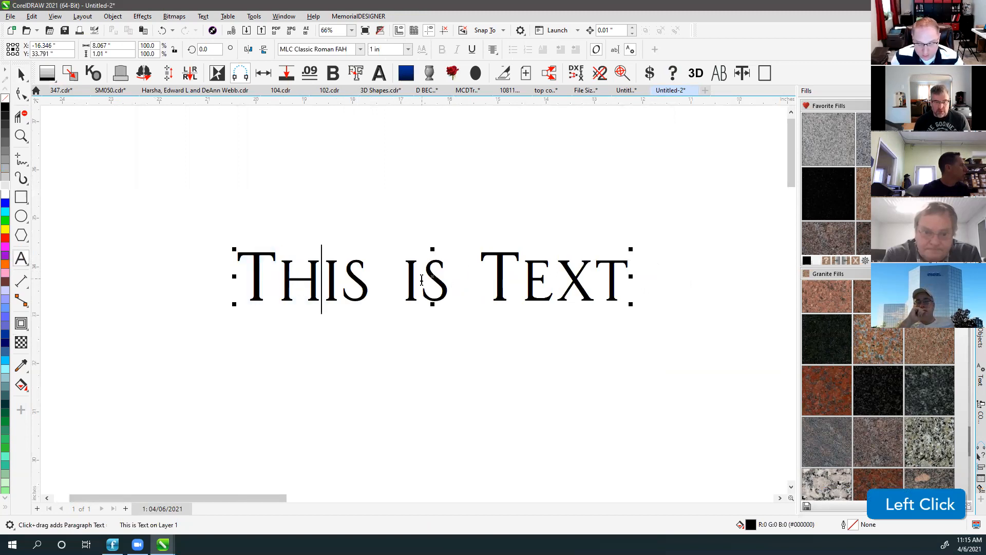
pyautogui.moveTo(282, 282); pyautogui.dragTo(222, 282)
pyautogui.write('t')
pyautogui.moveTo(519, 276); pyautogui.dragTo(476, 281)
pyautogui.write('t')
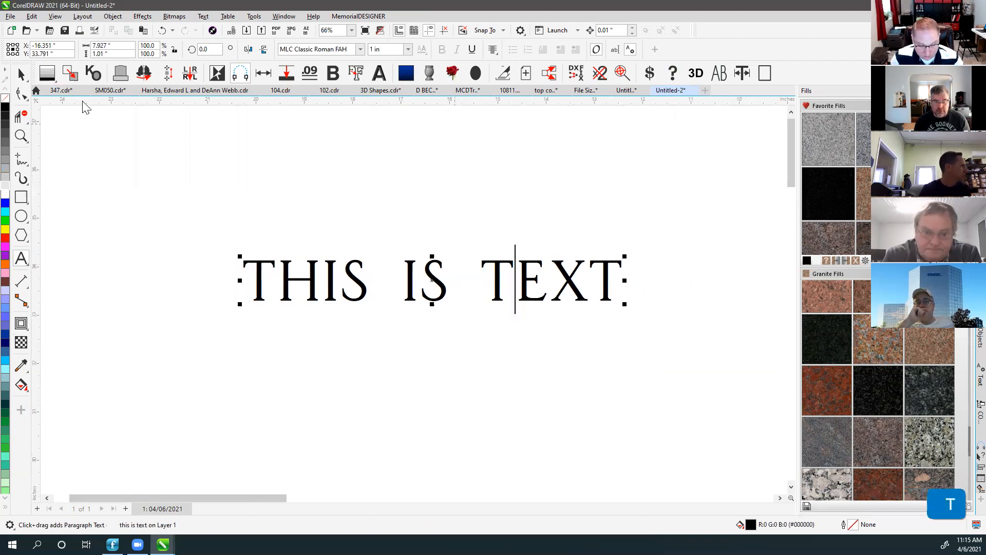
pyautogui.click(22, 75)
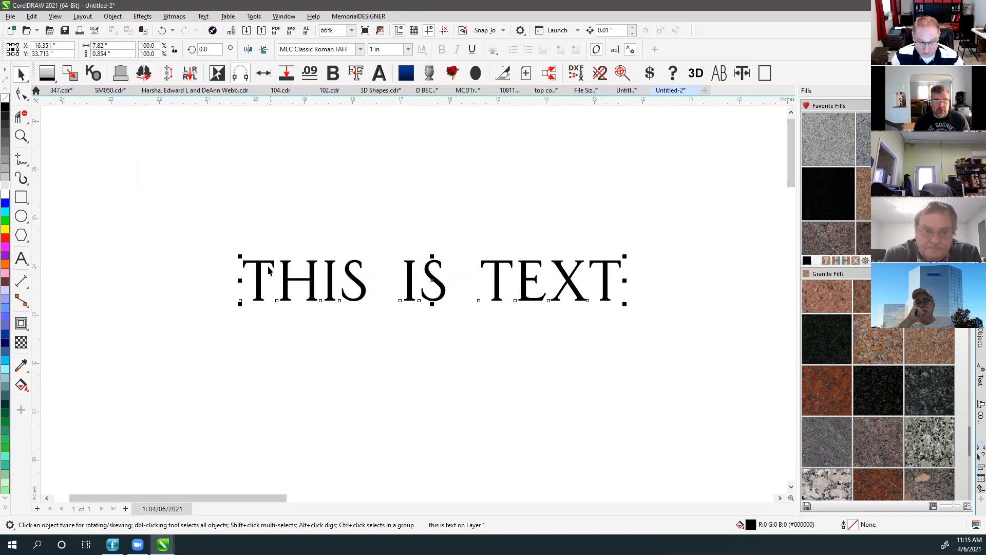
# Turn on All Caps for the text, toggling it repeatedly to compare letter sizes.
pyautogui.click(21, 260)
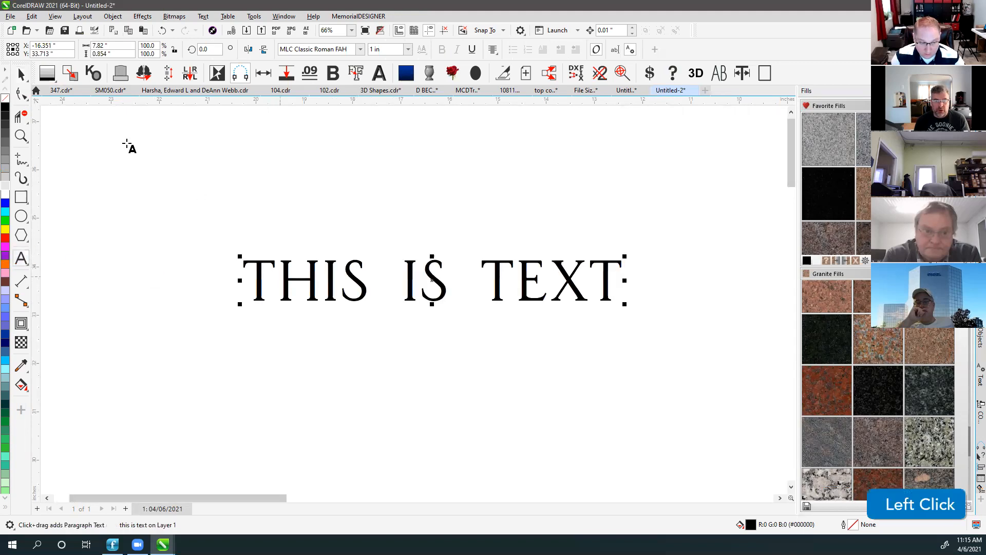
pyautogui.click(720, 74)
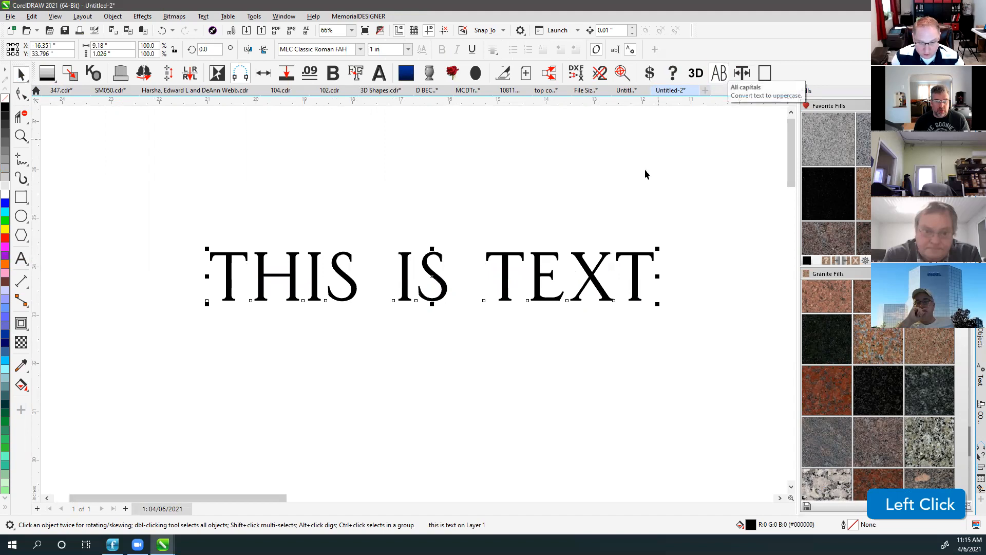
pyautogui.click(719, 74)
pyautogui.click(720, 74)
pyautogui.click(720, 74)
pyautogui.click(720, 74)
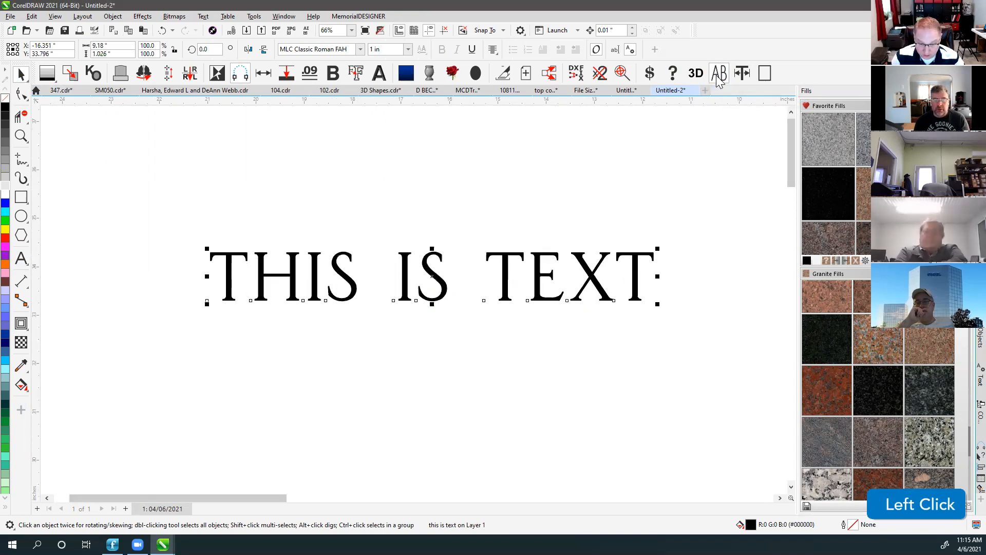
pyautogui.click(720, 74)
pyautogui.click(720, 74)
pyautogui.click(718, 78)
pyautogui.click(719, 78)
# Move the text onto the headstone centre and drop a copy just above it.
pyautogui.press('F4')
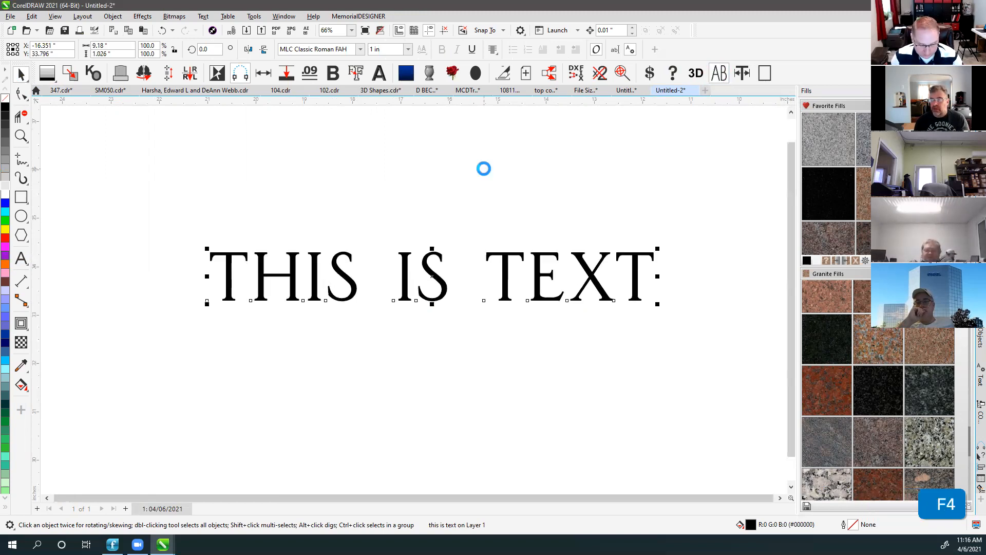
pyautogui.moveTo(291, 119); pyautogui.dragTo(453, 328)
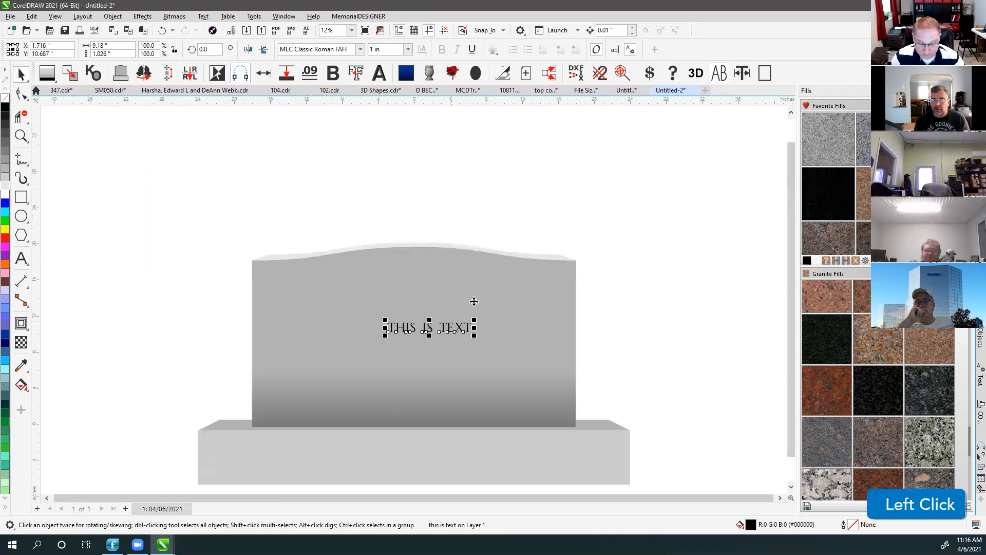
pyautogui.click(721, 70)
pyautogui.click(721, 71)
pyautogui.click(495, 165)
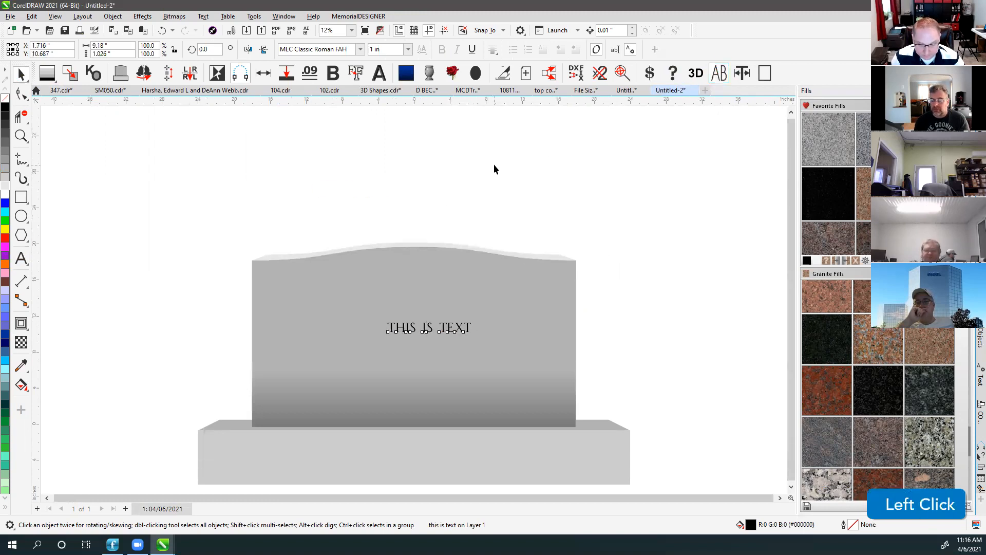
pyautogui.click(404, 328)
pyautogui.click(23, 258)
pyautogui.click(21, 75)
pyautogui.click(21, 72)
pyautogui.scroll(3, 414, 300)
pyautogui.moveTo(381, 266); pyautogui.dragTo(385, 230)
# Retype the top line as 'THIS WAY'.
pyautogui.click(20, 261)
pyautogui.click(357, 249)
pyautogui.hotkey('ctrl', 'a')
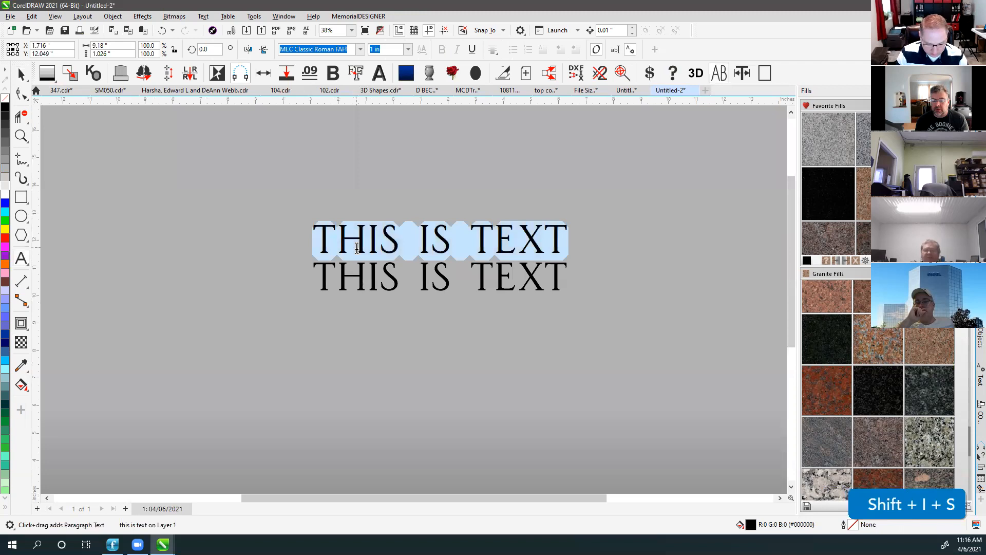
pyautogui.write('THIS')
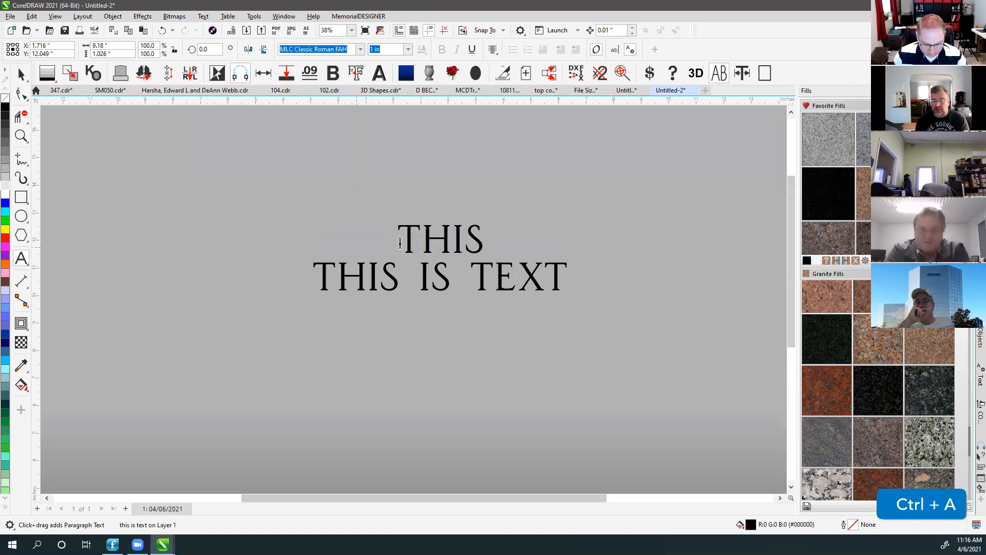
pyautogui.click(451, 235)
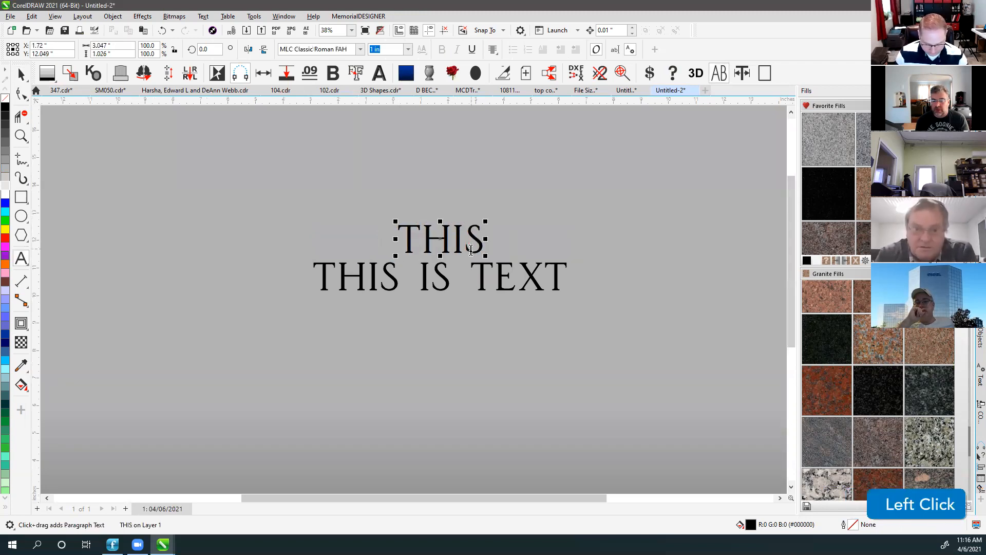
pyautogui.press('Right')
pyautogui.press('Right')
pyautogui.write('WAY')
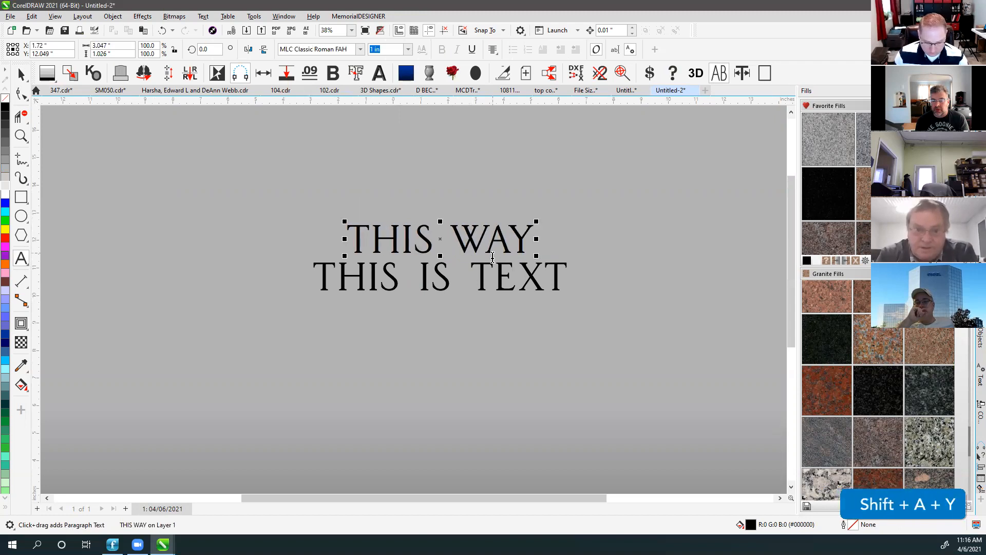
# Replace the bottom line with 'THIS WAY' and zoom in around both lines.
pyautogui.click(429, 280)
pyautogui.hotkey('ctrl', 'a')
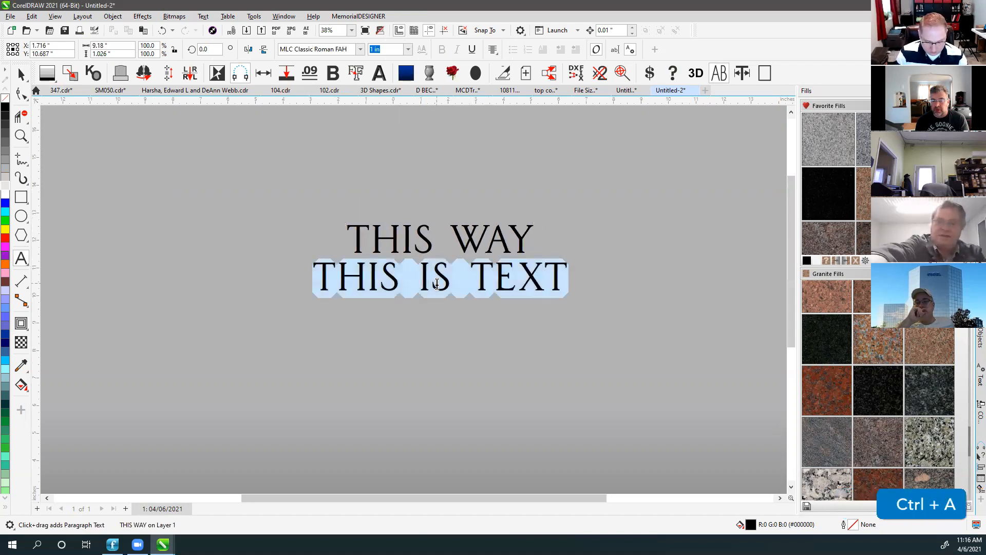
pyautogui.write('THIS WAY')
pyautogui.press('Escape')
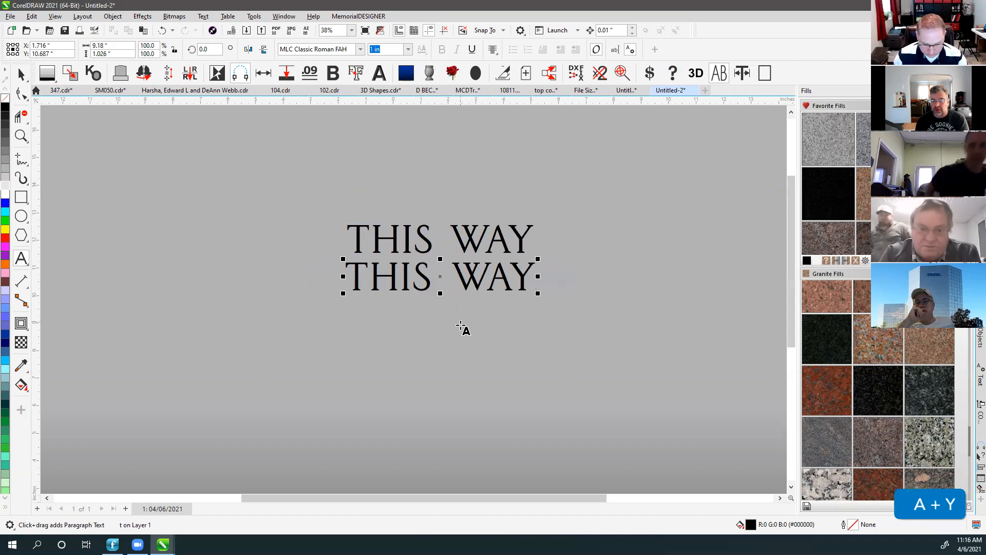
pyautogui.click(21, 135)
pyautogui.moveTo(289, 203); pyautogui.dragTo(570, 305)
pyautogui.press('space')
pyautogui.click(255, 203)
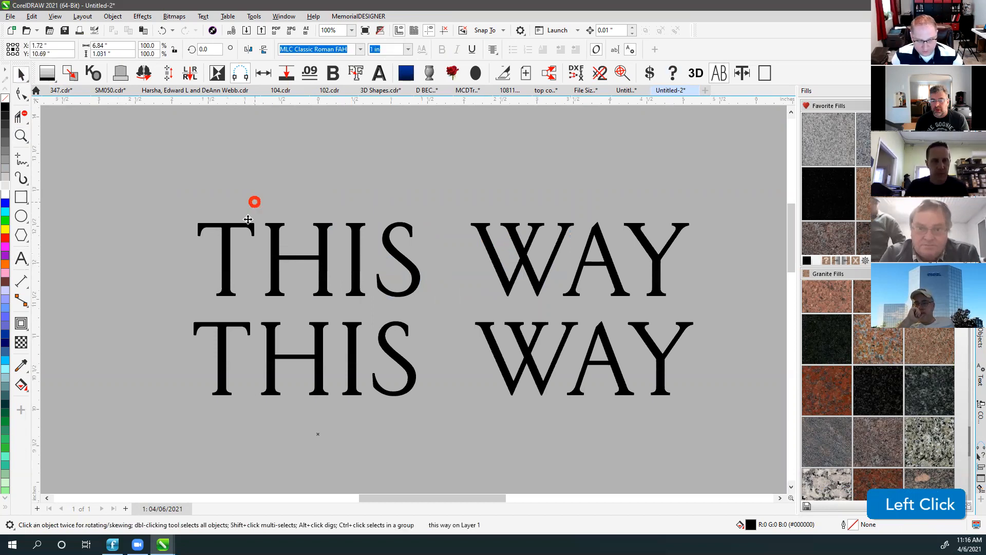
pyautogui.click(228, 232)
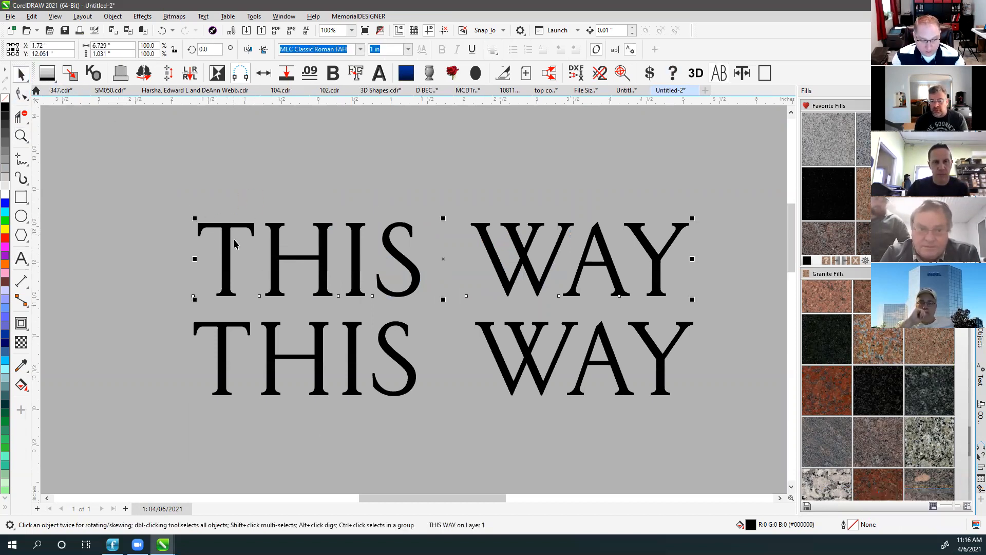
pyautogui.click(21, 258)
pyautogui.moveTo(260, 257); pyautogui.dragTo(735, 269)
pyautogui.click(23, 75)
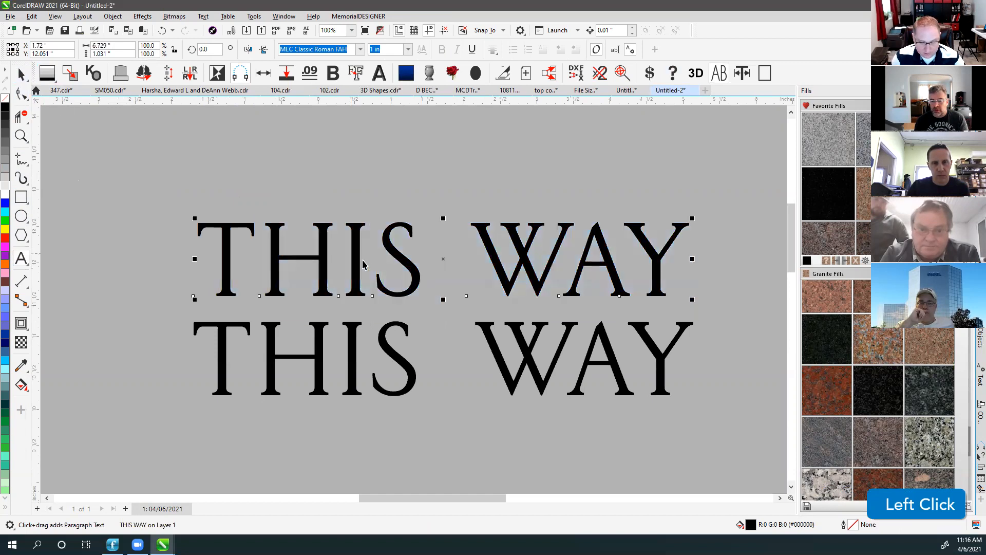
pyautogui.click(537, 334)
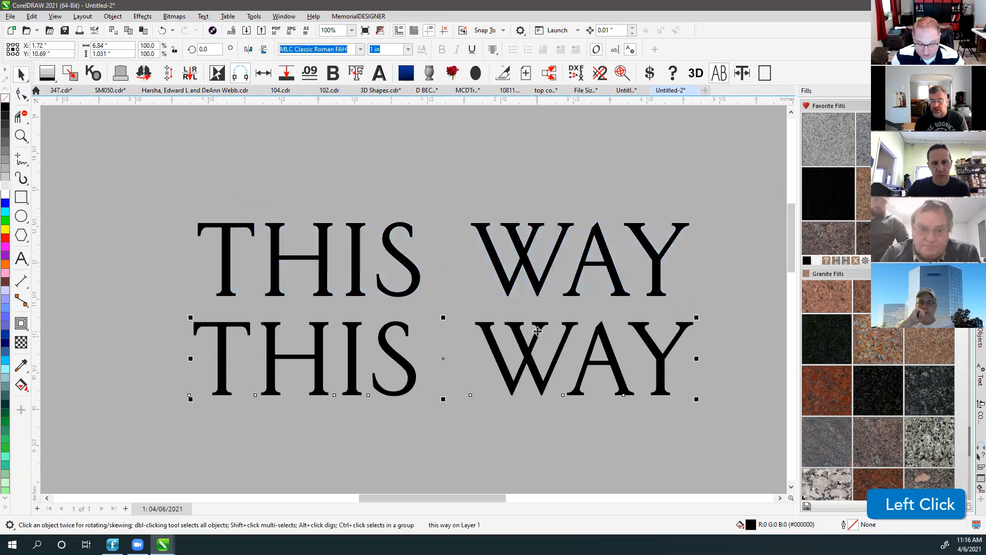
pyautogui.click(718, 75)
pyautogui.click(719, 75)
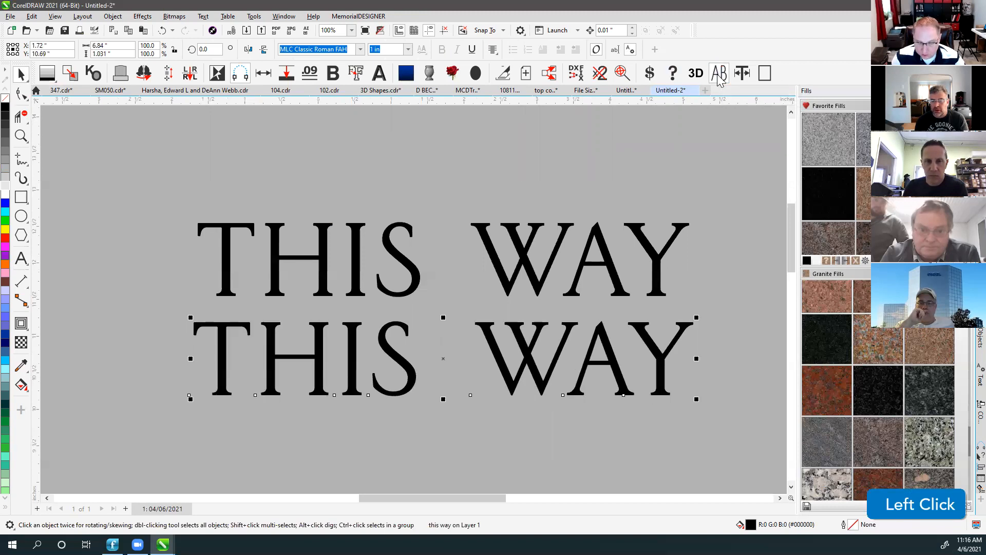
pyautogui.click(719, 74)
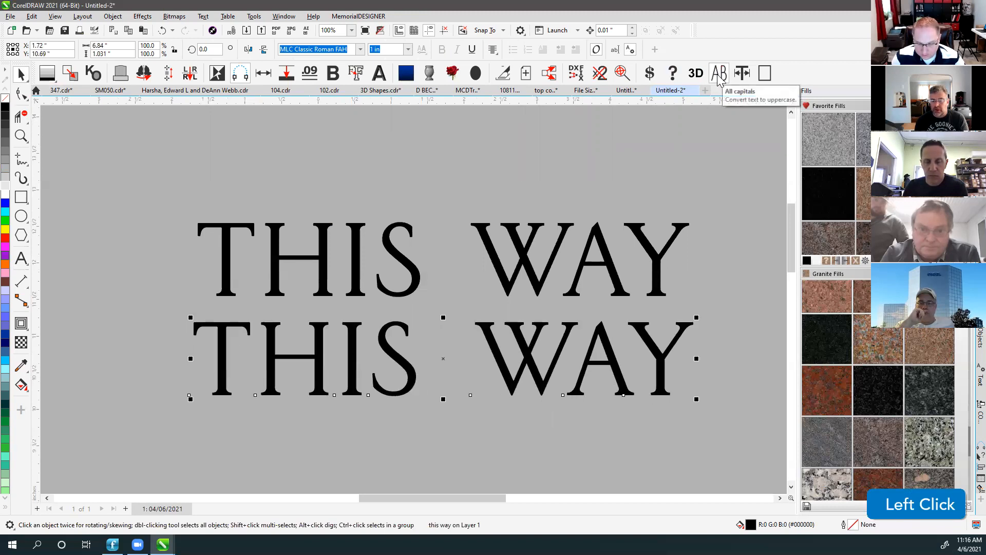
pyautogui.keyDown('shift'); pyautogui.click(231, 228); pyautogui.keyUp('shift')
pyautogui.press('l')
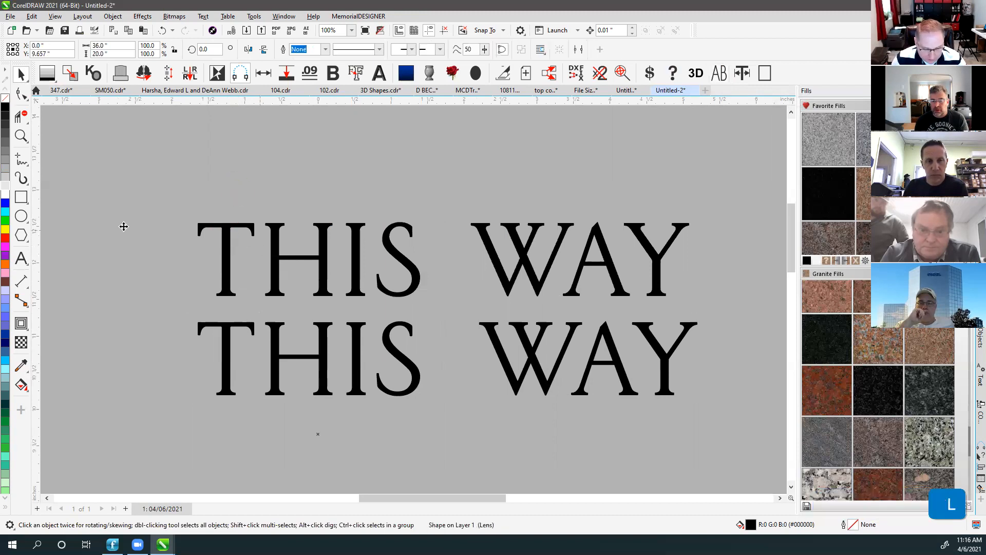
# Drag three vertical guidelines from the ruler through the THIS WAY text.
pyautogui.moveTo(39, 201); pyautogui.dragTo(139, 221)
pyautogui.moveTo(474, 240); pyautogui.dragTo(471, 231)
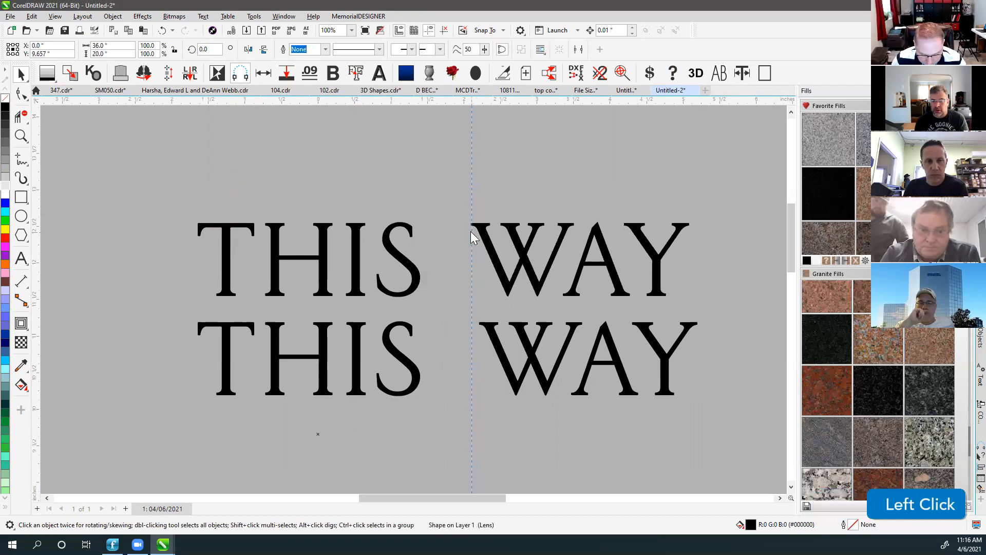
pyautogui.moveTo(38, 193); pyautogui.dragTo(587, 304)
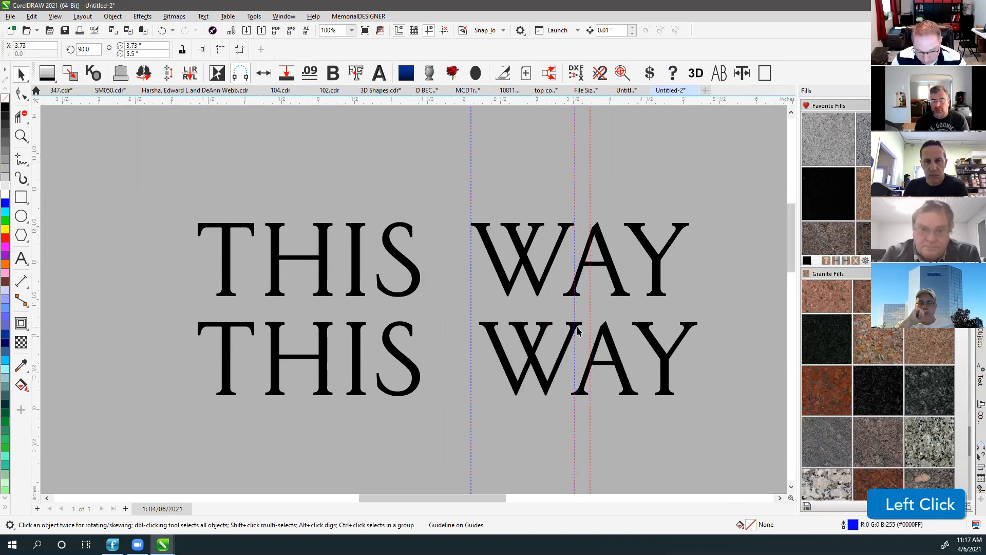
# Toggle All Caps on the lower THIS WAY line and compare its width with the upper line.
pyautogui.click(544, 378)
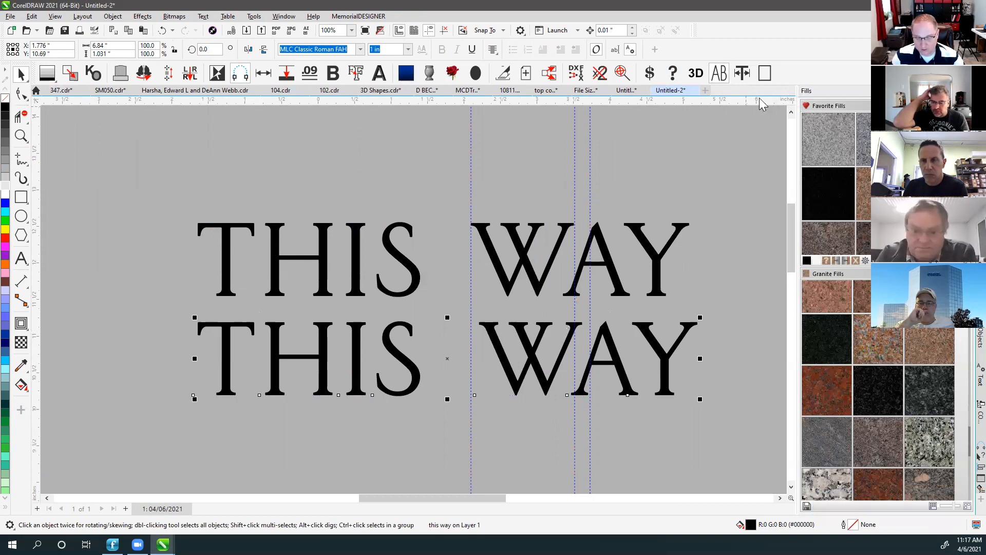
pyautogui.click(720, 73)
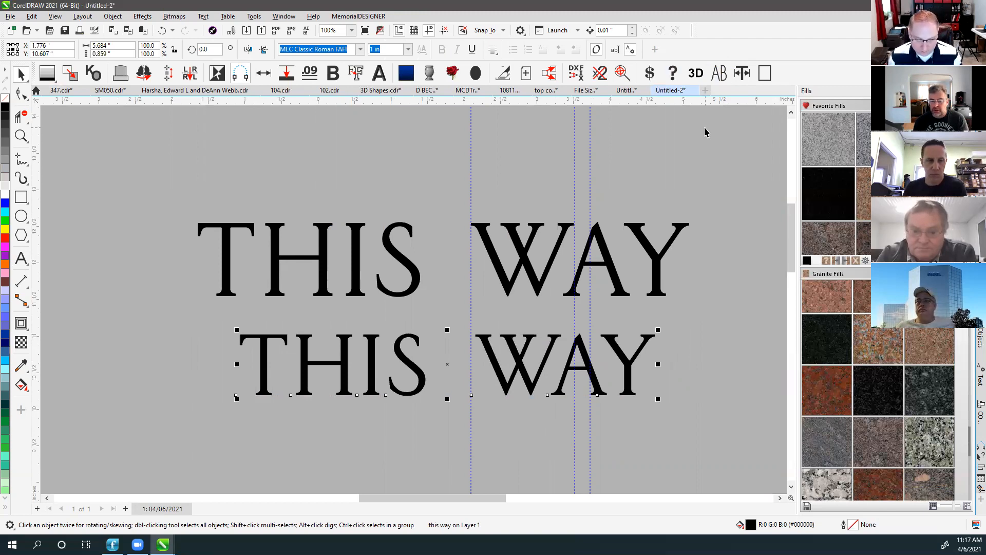
pyautogui.click(719, 72)
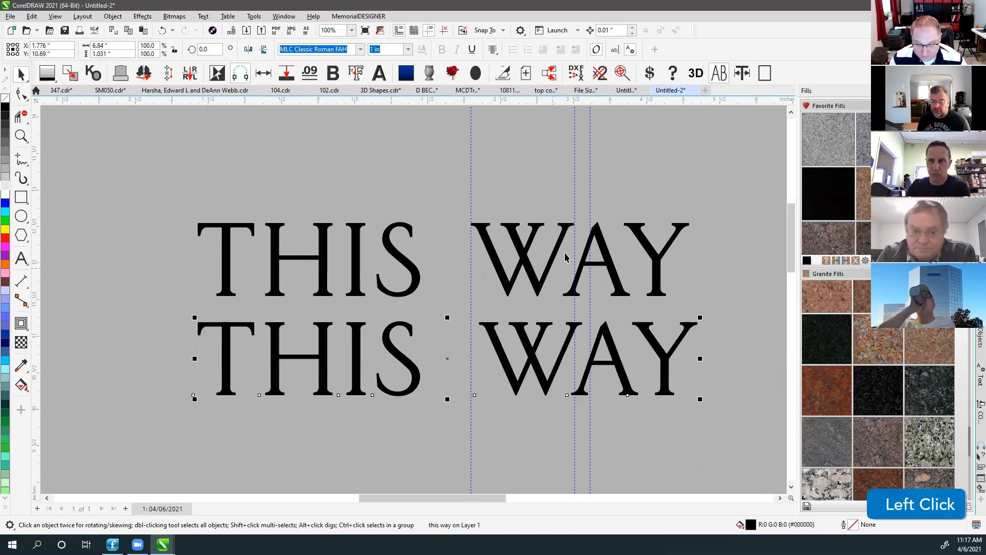
pyautogui.click(544, 287)
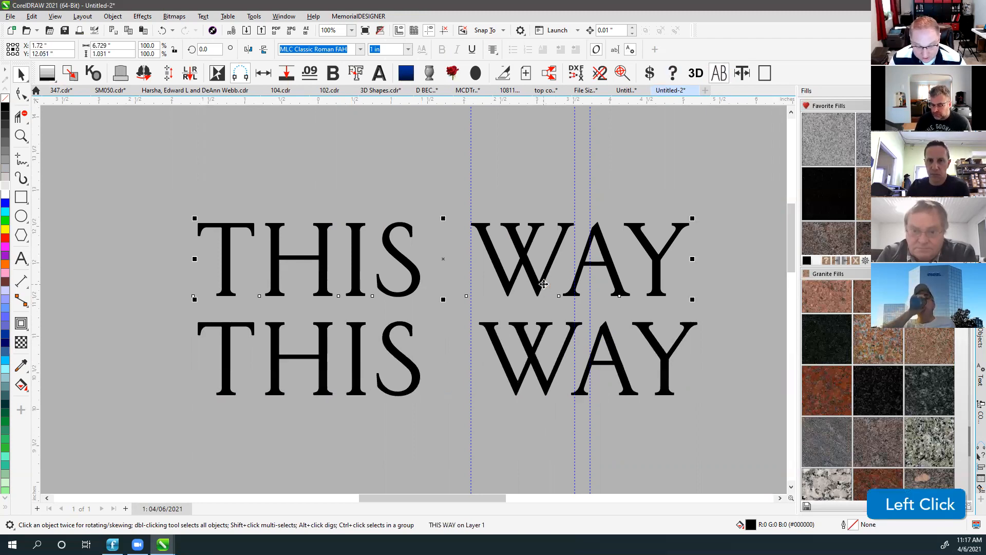
pyautogui.click(544, 330)
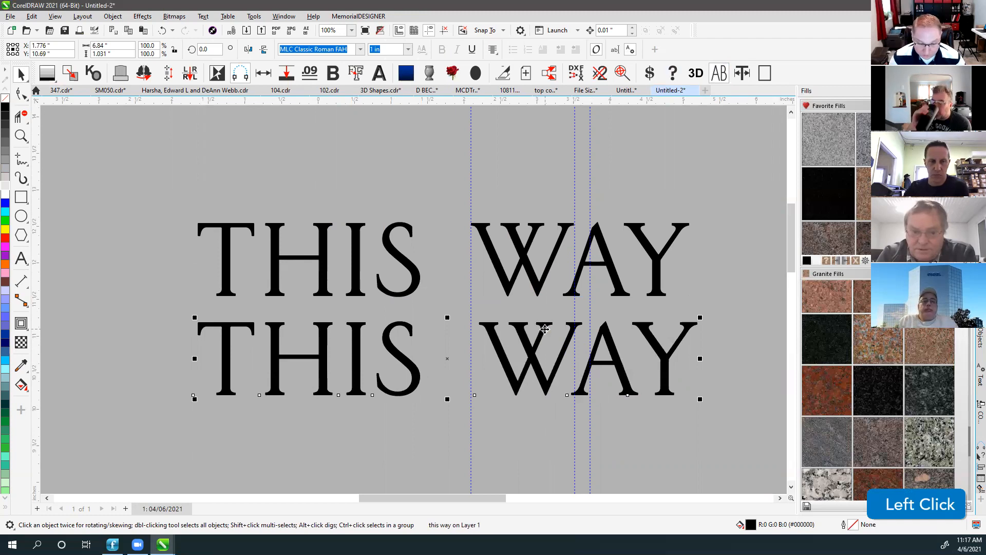
# Zoom to the whole monument, select both THIS WAY lines, then the upper line alone.
pyautogui.press('F4')
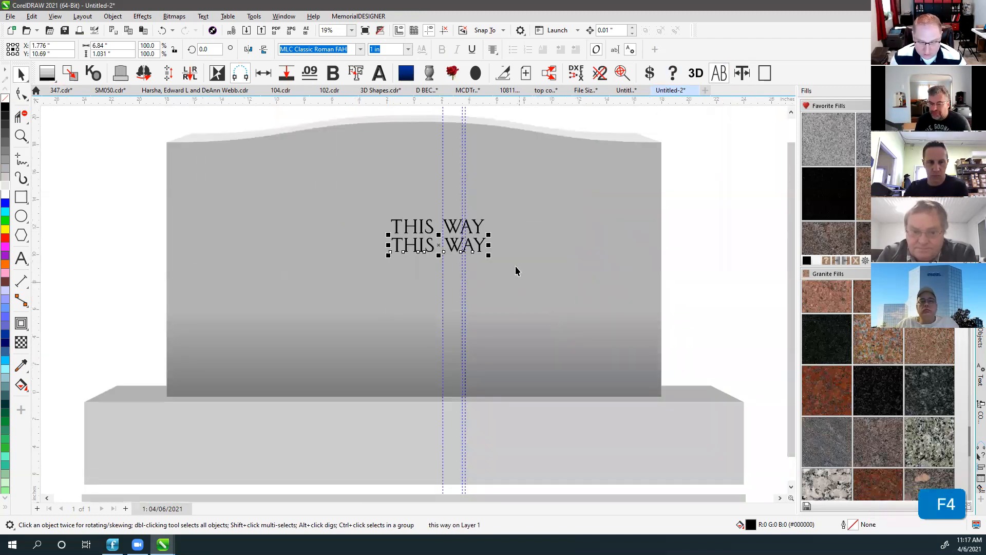
pyautogui.click(670, 226)
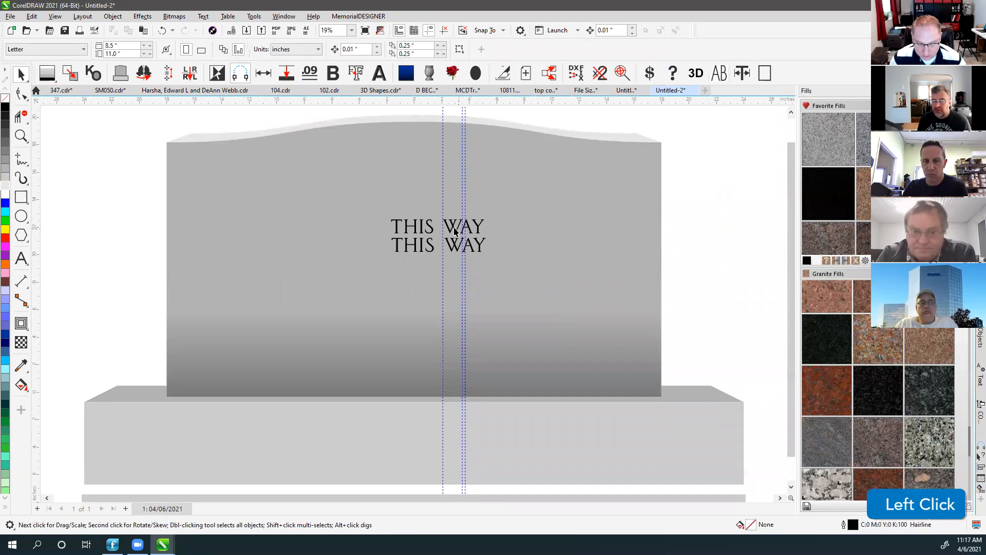
pyautogui.moveTo(676, 202); pyautogui.dragTo(347, 284)
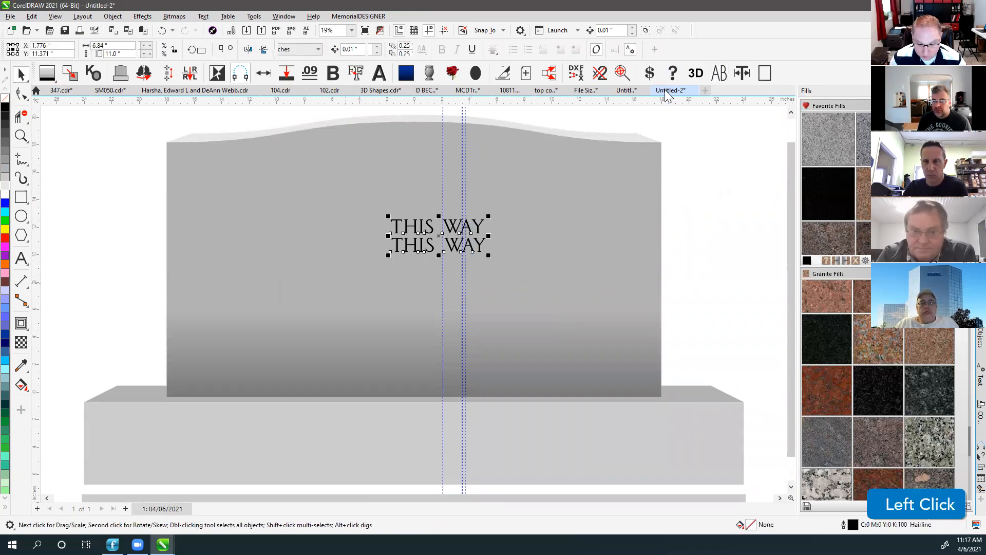
pyautogui.click(135, 209)
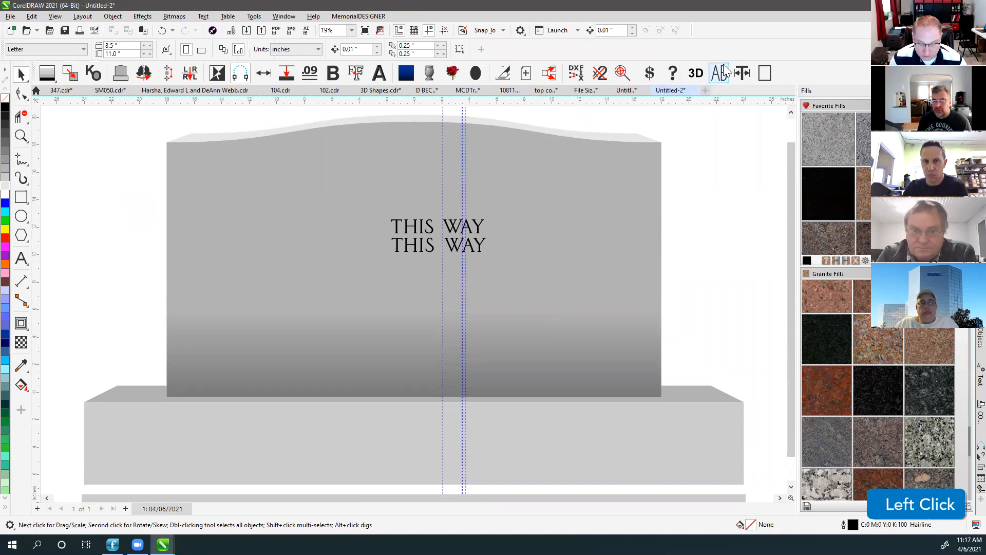
pyautogui.moveTo(347, 252); pyautogui.dragTo(545, 306)
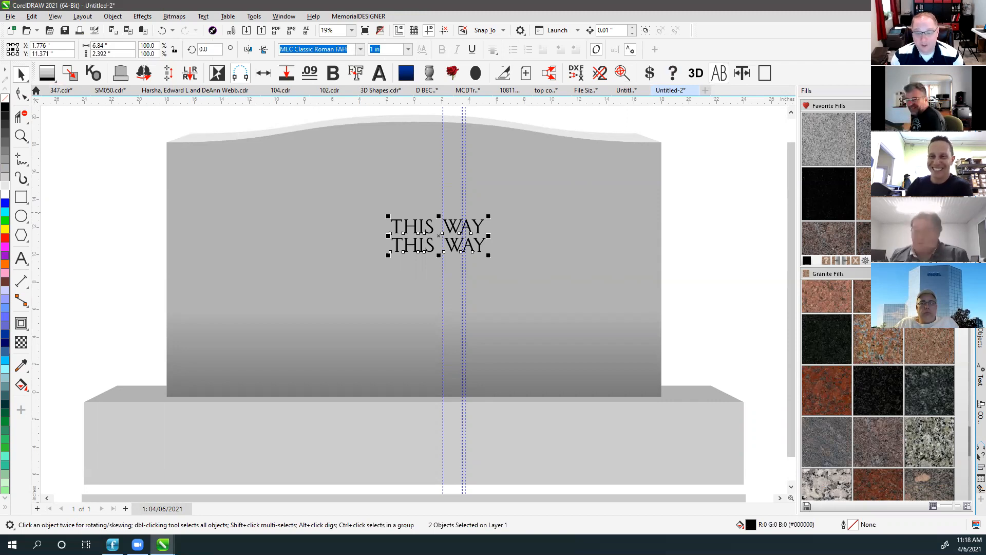
pyautogui.click(700, 202)
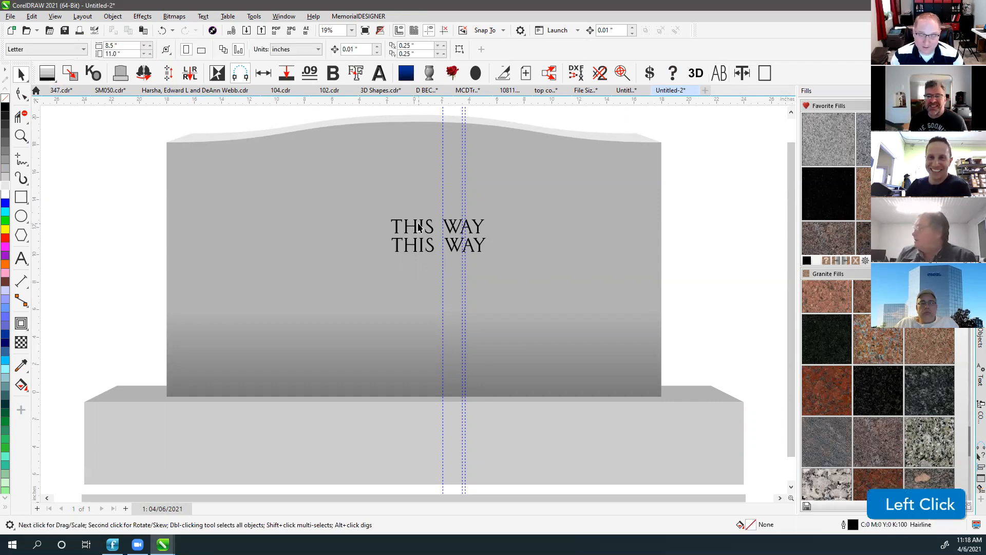
pyautogui.click(415, 227)
pyautogui.click(294, 48)
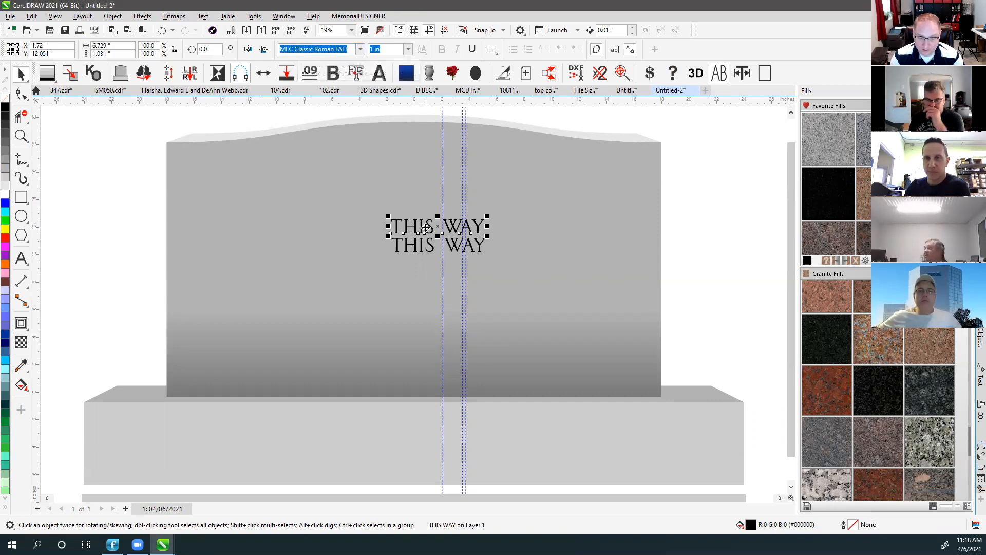
# Inspect the THIS WAY font name field, then fit all objects and zoom out to the panel.
pyautogui.scroll(3, 431, 254)
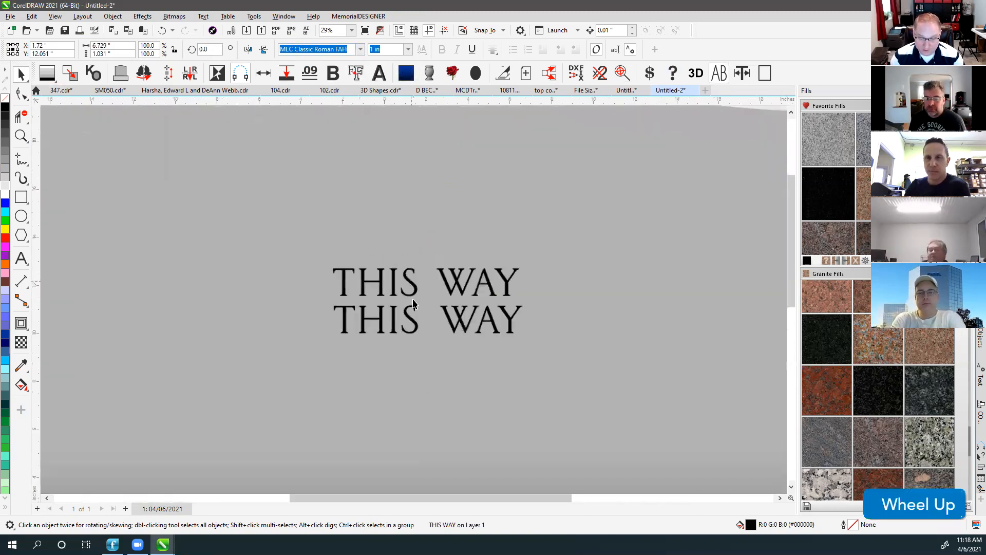
pyautogui.scroll(1, 414, 303)
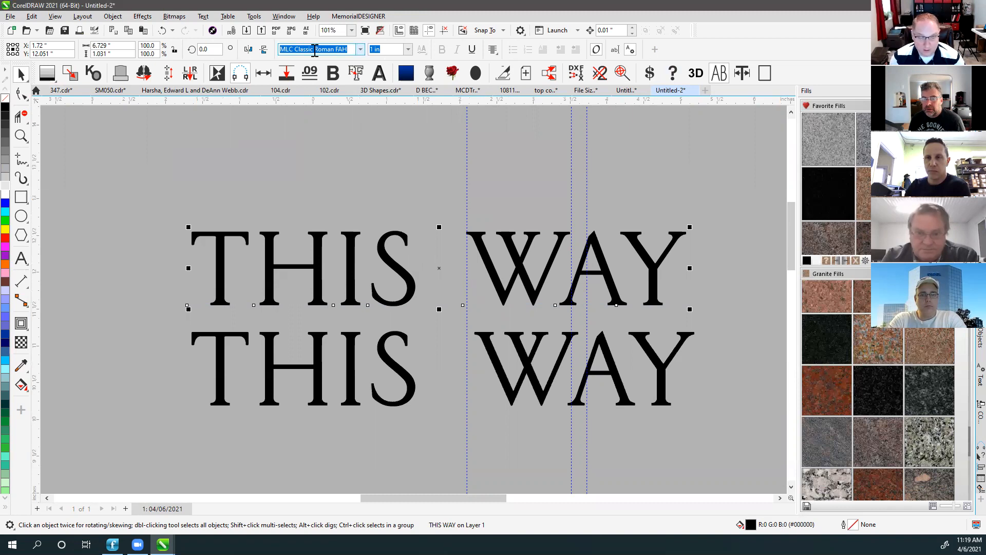
pyautogui.click(350, 49)
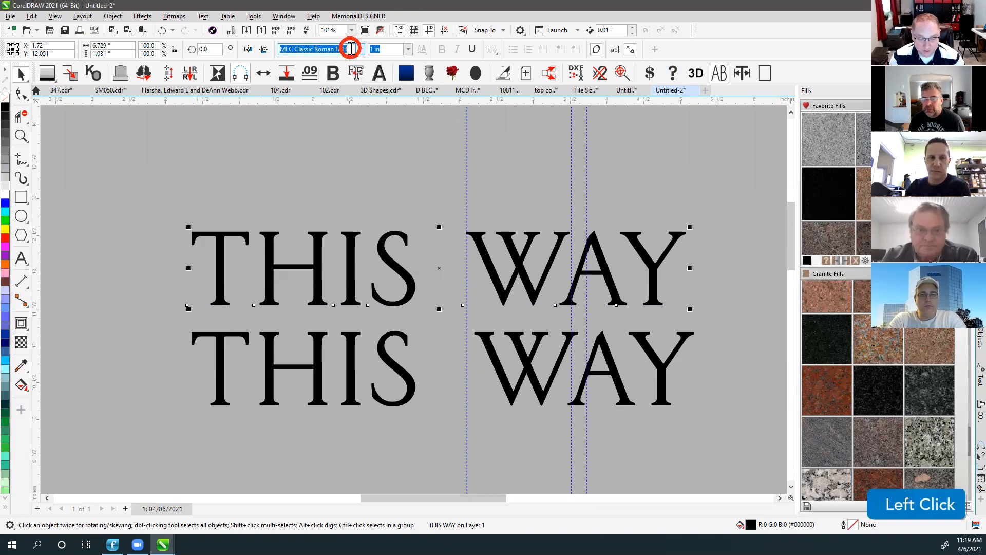
pyautogui.click(297, 49)
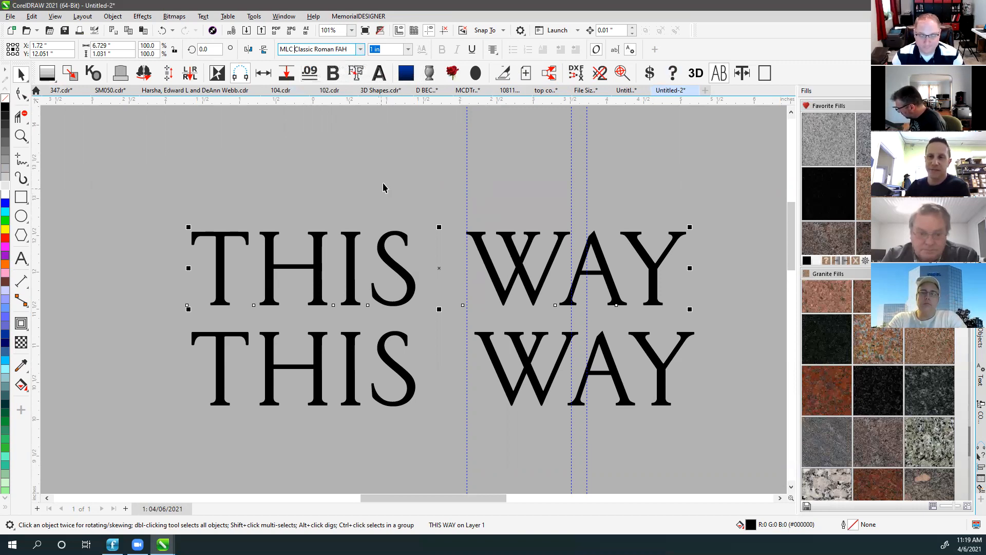
pyautogui.press('F4')
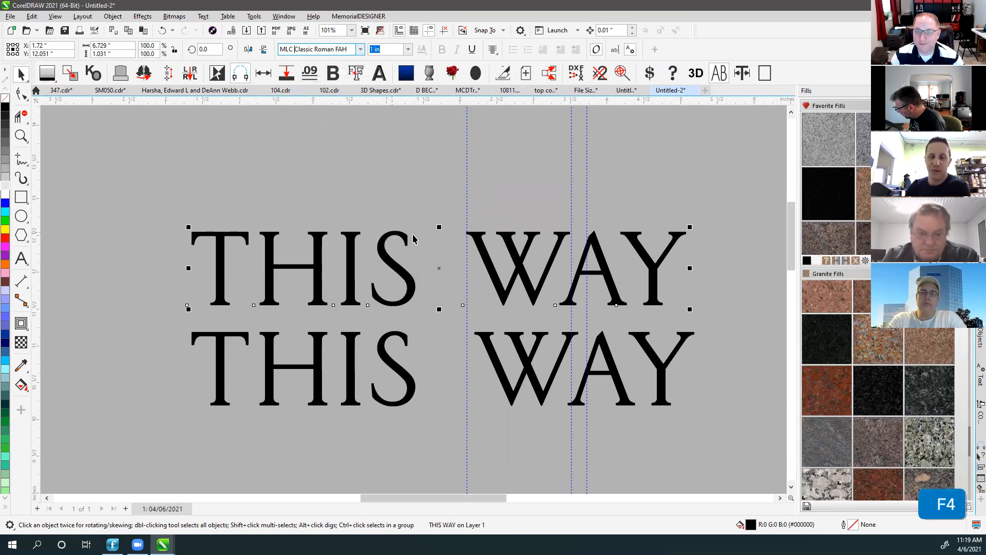
pyautogui.scroll(-4, 423, 248)
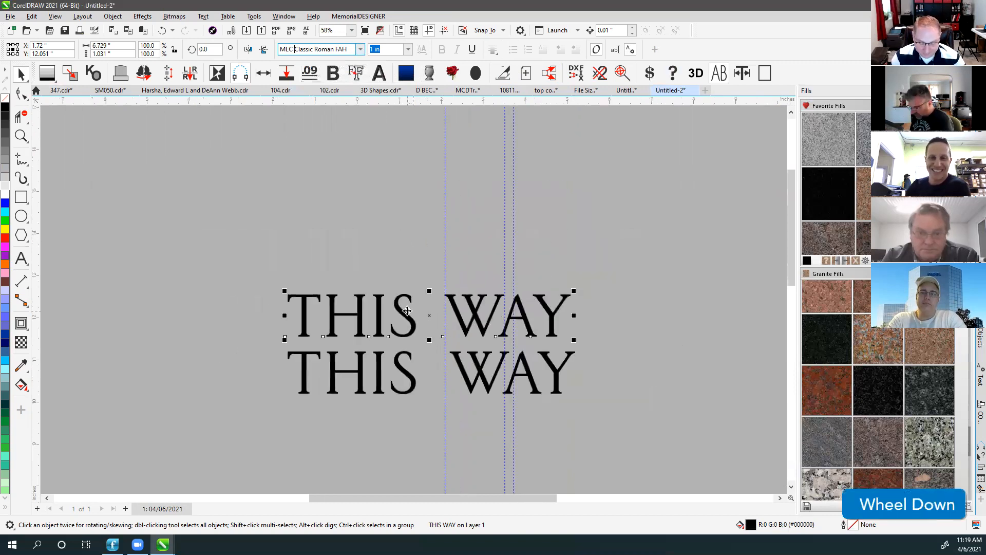
# Copy THIS WAY to the left and set it in MLC Modified Roman PC .75in-1in.
pyautogui.moveTo(411, 297); pyautogui.dragTo(185, 305)
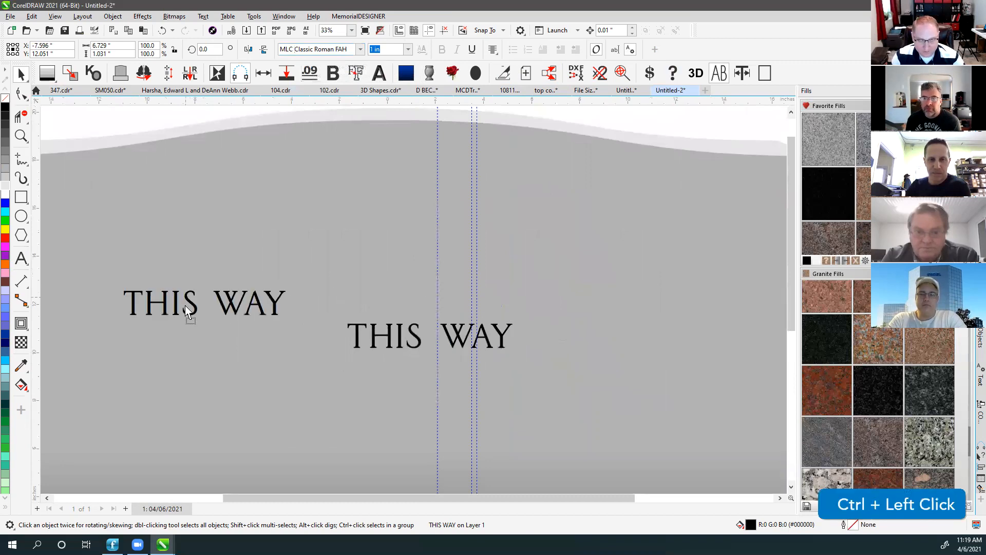
pyautogui.rightClick(185, 305)
pyautogui.click(359, 50)
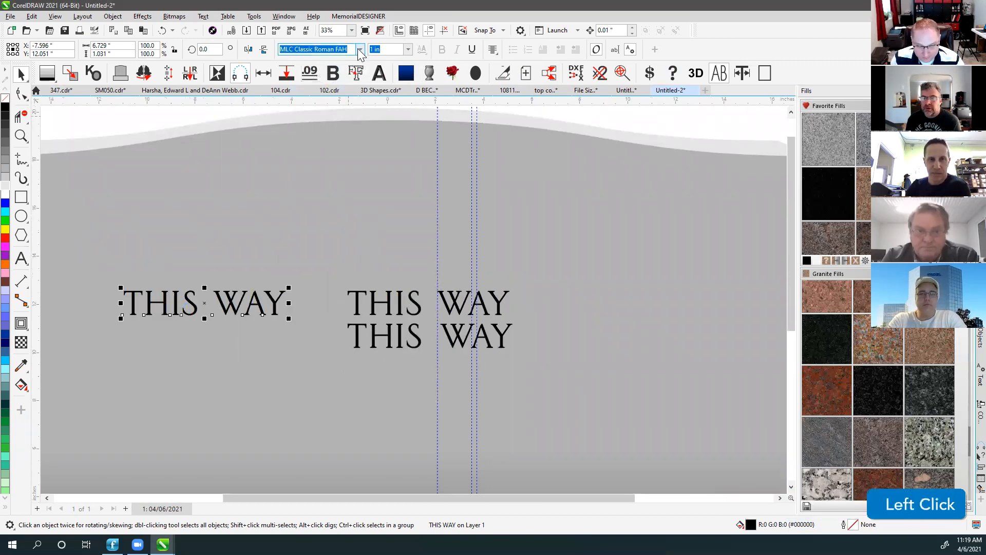
pyautogui.click(360, 49)
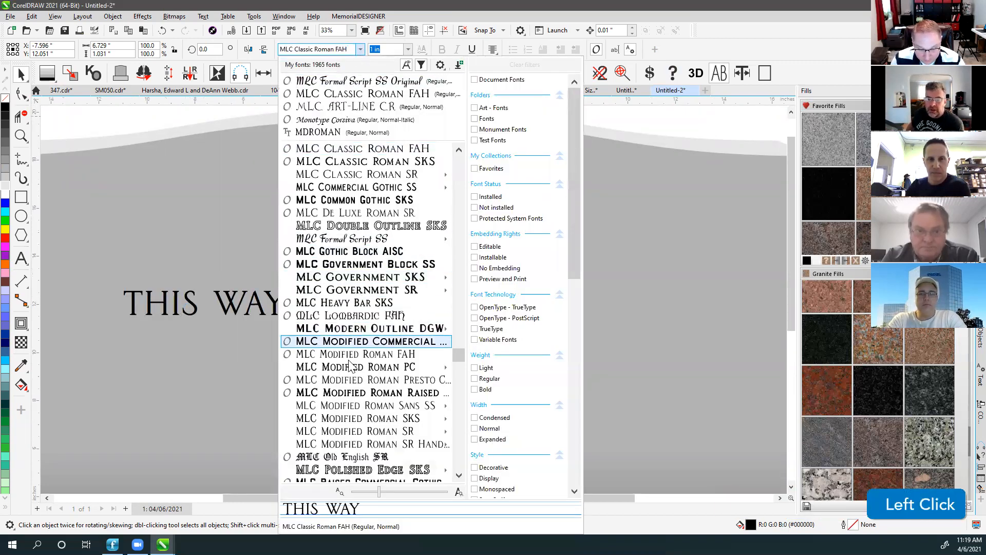
pyautogui.moveTo(375, 367)
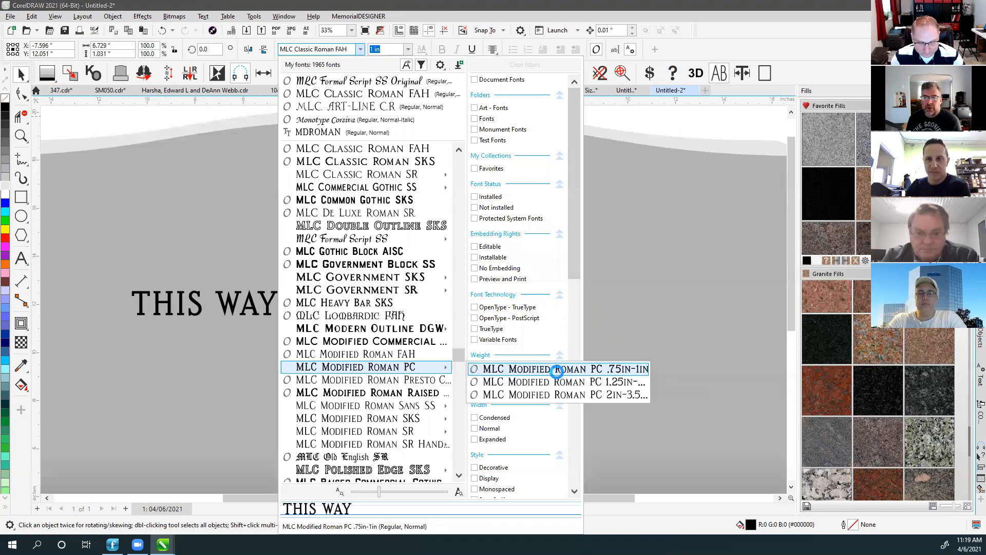
pyautogui.click(557, 370)
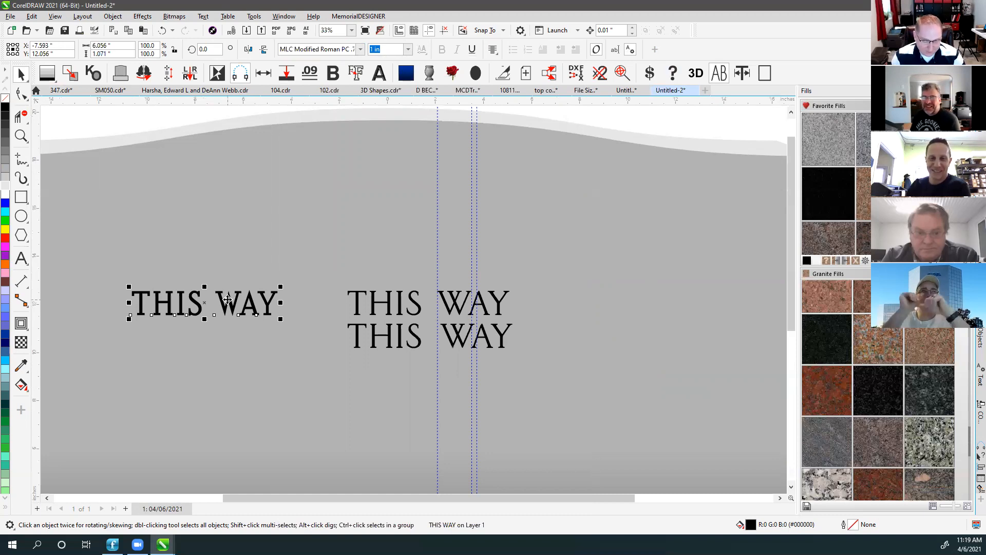
# Duplicate the copy directly below and set that one to MLC Modified Roman SKS 1.25in-3.5in.
pyautogui.scroll(2, 391, 298)
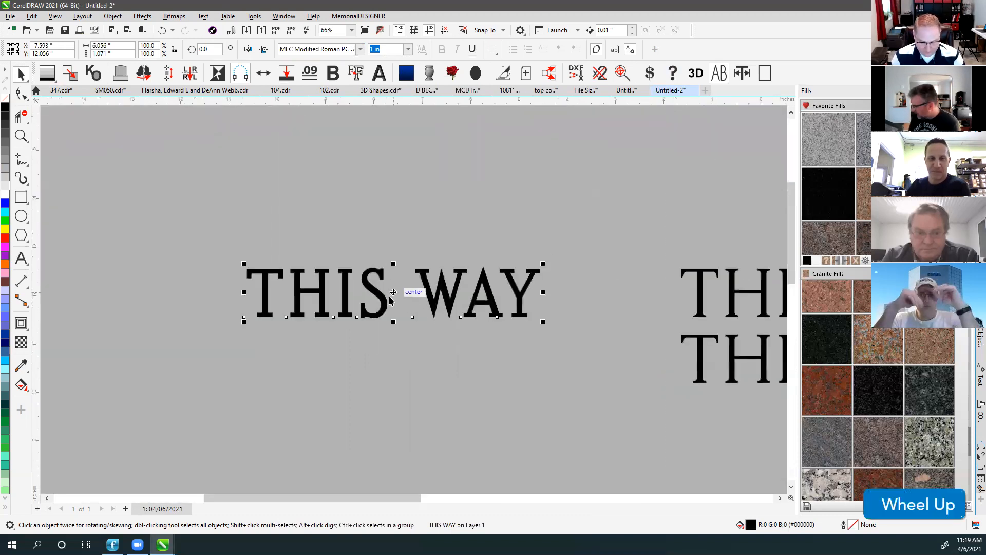
pyautogui.moveTo(390, 298); pyautogui.dragTo(393, 364)
pyautogui.rightClick(393, 364)
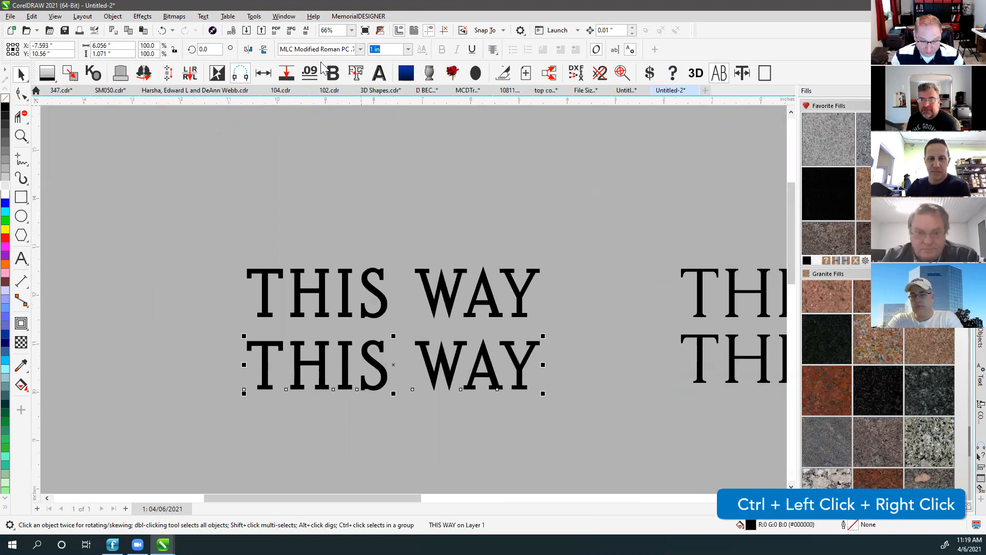
pyautogui.click(354, 49)
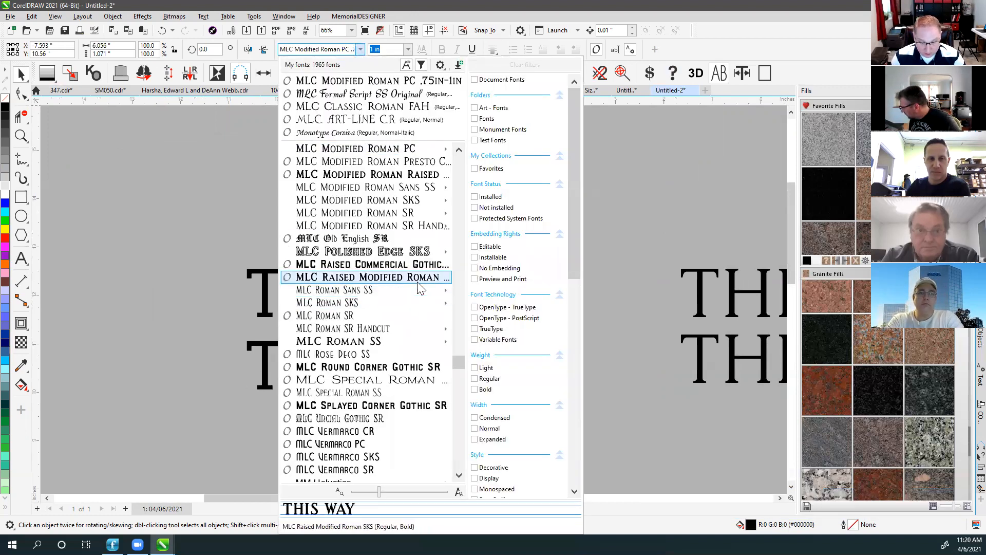
pyautogui.moveTo(415, 304)
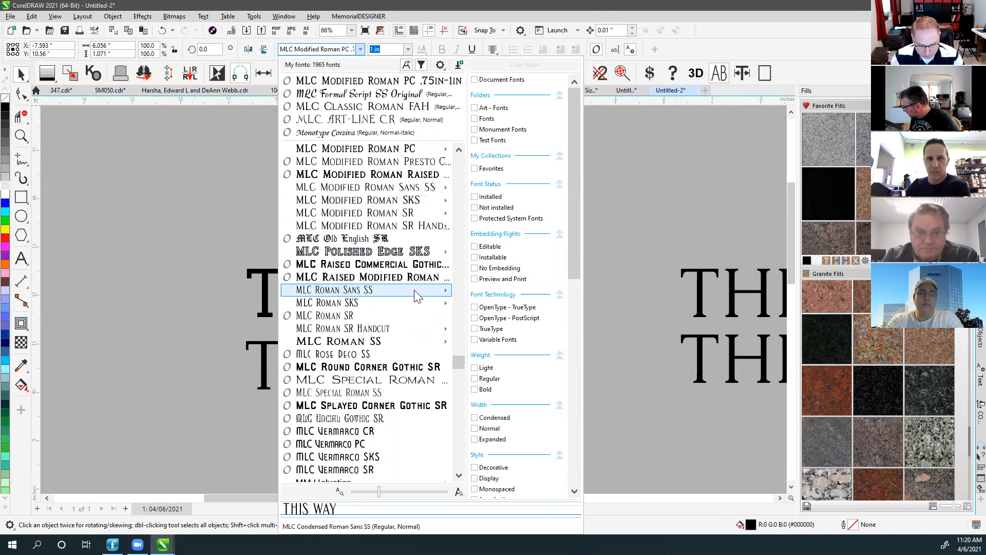
pyautogui.moveTo(414, 345)
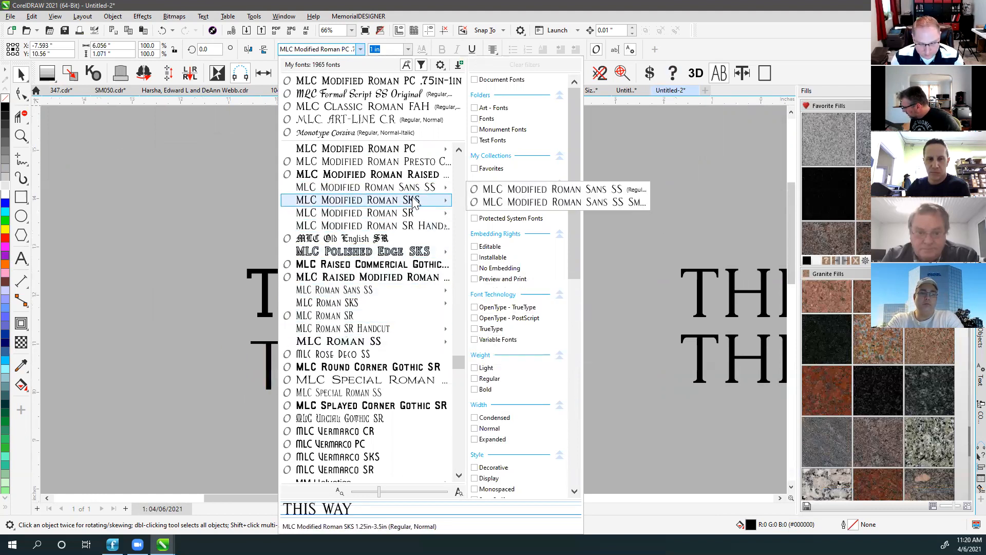
pyautogui.click(564, 203)
pyautogui.click(258, 273)
# Change the top line's font to the smaller MLC Modified Roman SKS size.
pyautogui.click(358, 49)
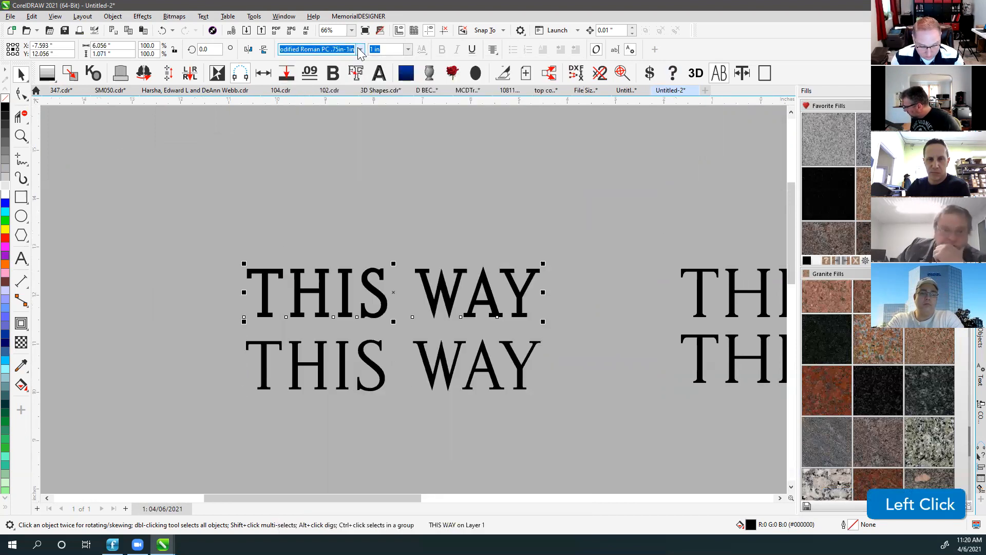
pyautogui.click(360, 49)
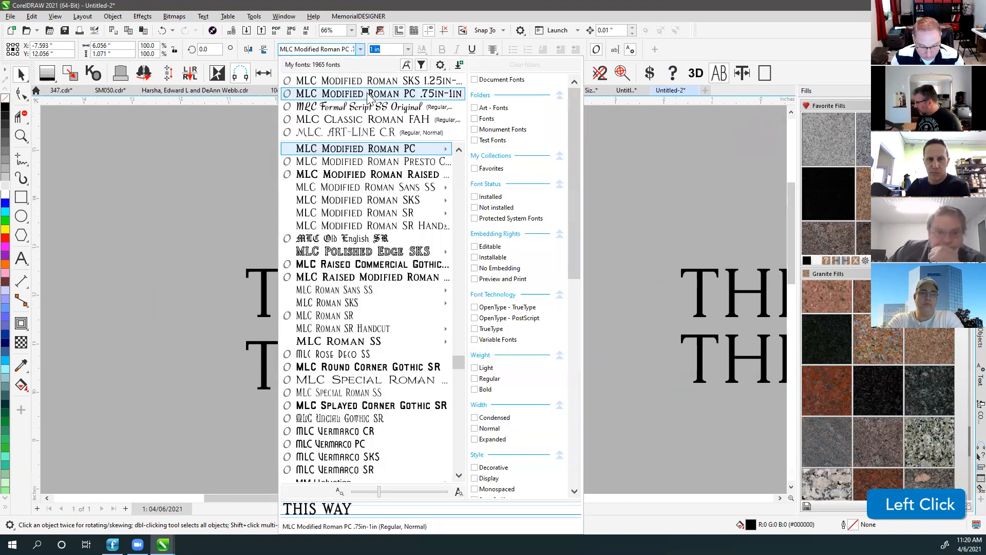
pyautogui.moveTo(421, 202)
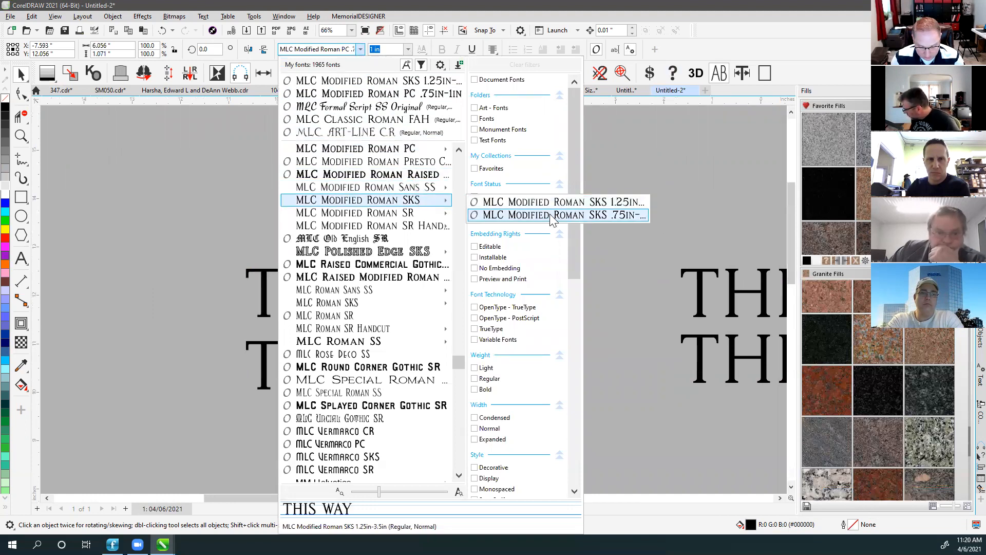
pyautogui.click(549, 214)
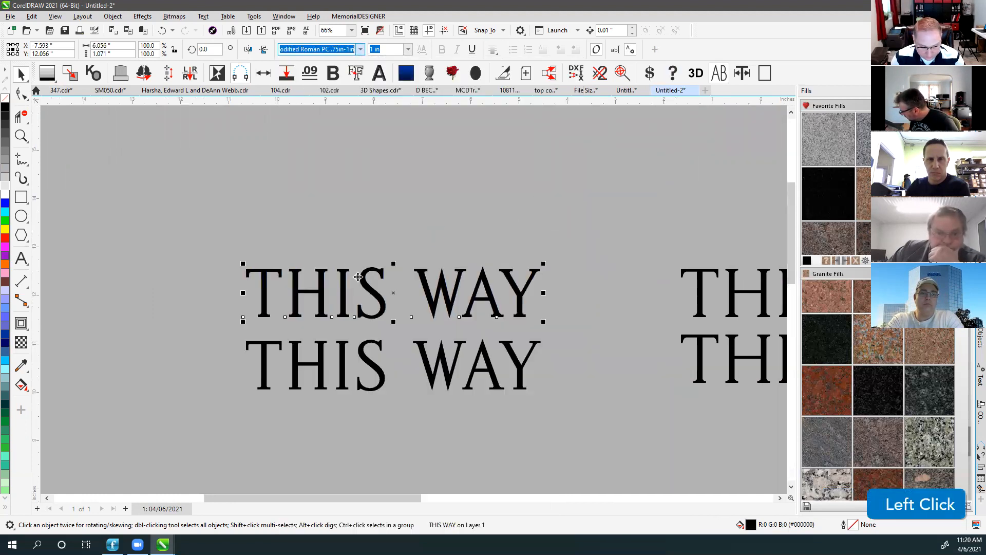
pyautogui.scroll(1, 433, 274)
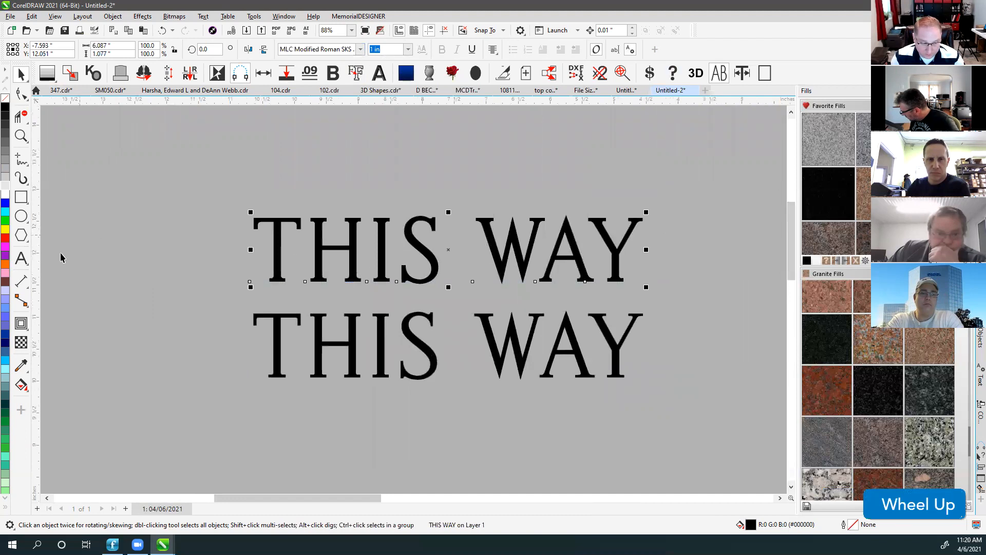
pyautogui.click(21, 258)
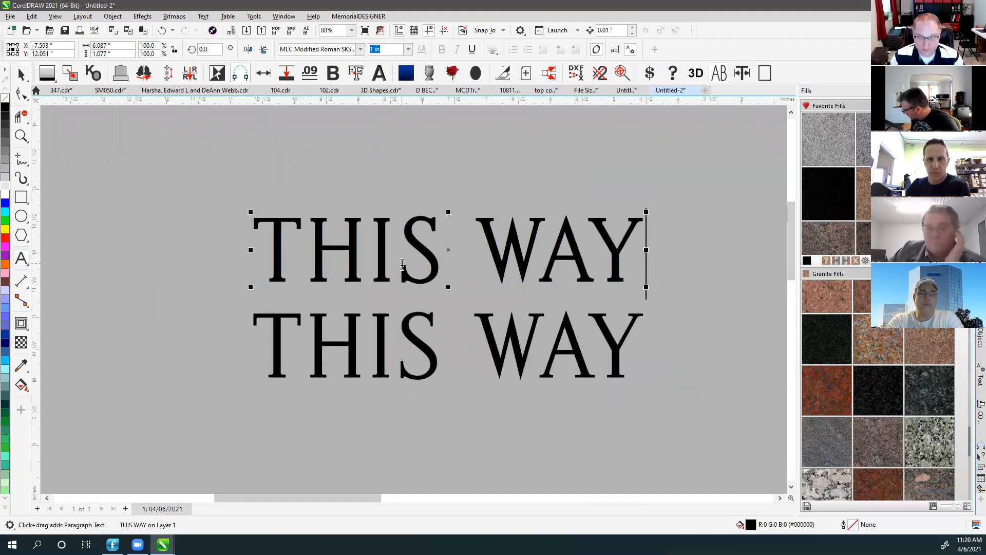
# Replace the I in the top line with É so it reads THÉS WAY, then reselect it.
pyautogui.moveTo(403, 265); pyautogui.dragTo(369, 263)
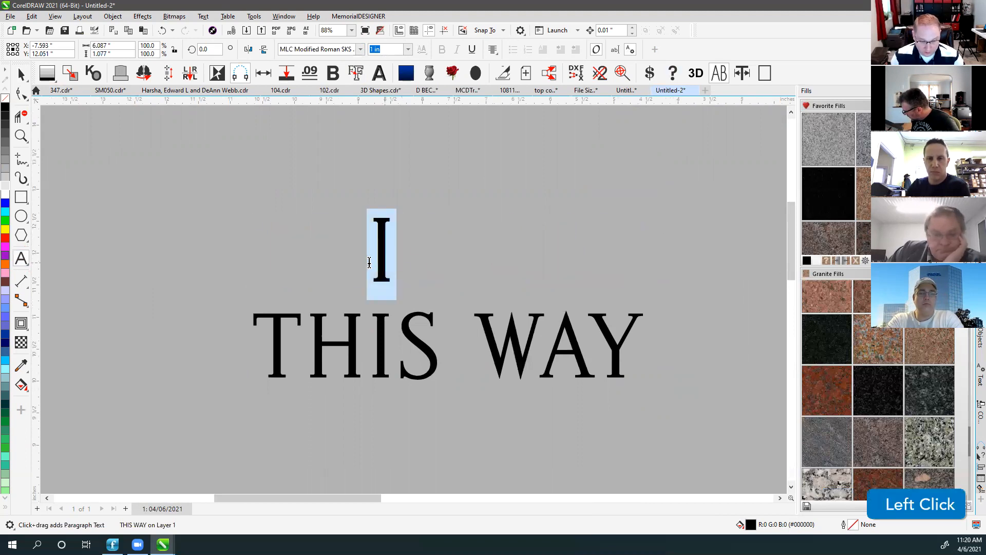
pyautogui.write('É')
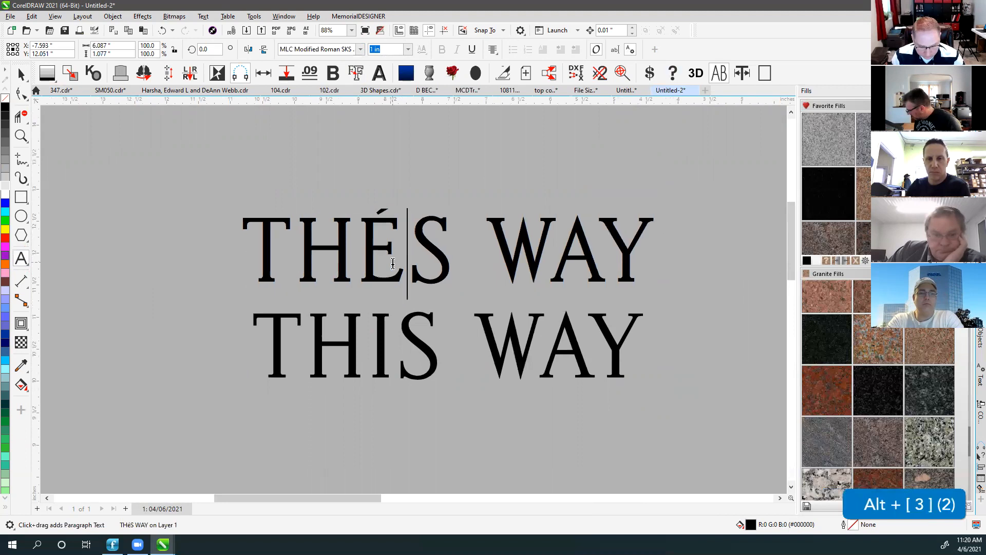
pyautogui.click(20, 74)
pyautogui.click(395, 234)
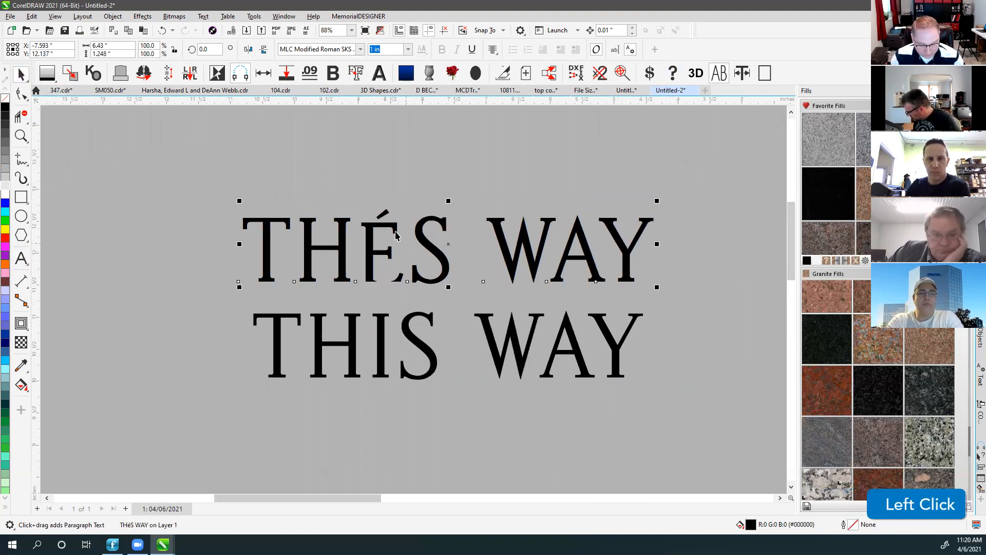
# Add a black hairline outline to THÉS WAY, remove it, and zoom in and out to compare.
pyautogui.rightClick(5, 112)
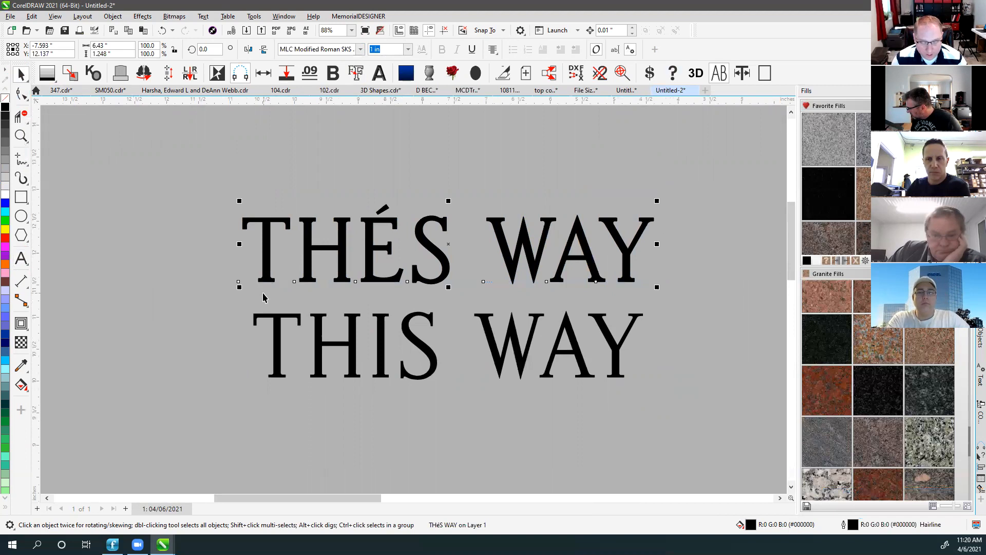
pyautogui.rightClick(3, 102)
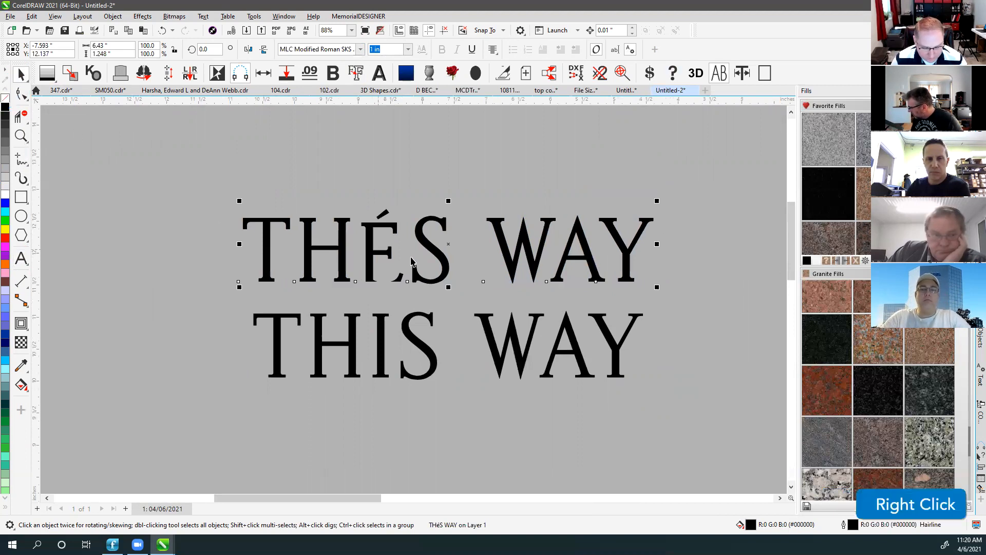
pyautogui.scroll(2, 412, 298)
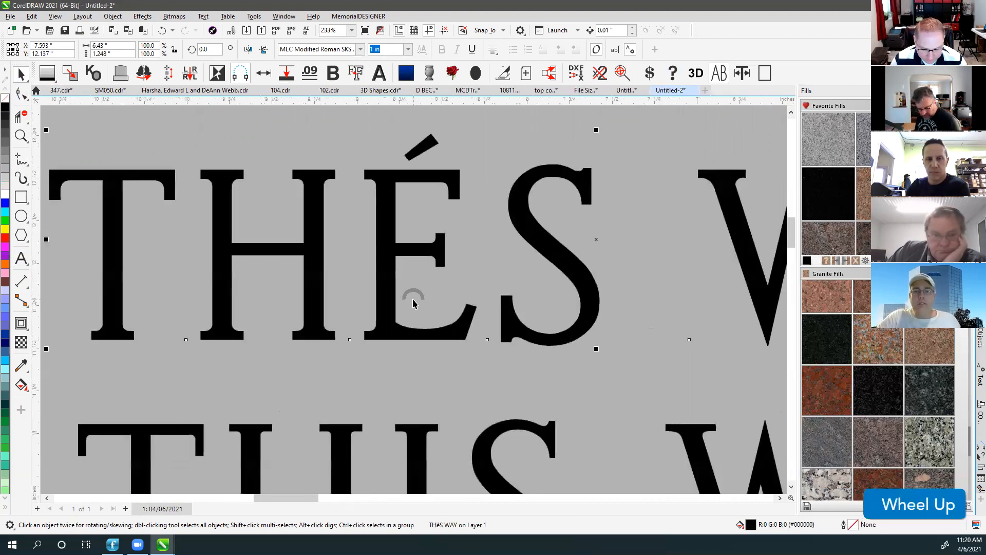
pyautogui.scroll(-3, 413, 302)
pyautogui.scroll(4, 413, 299)
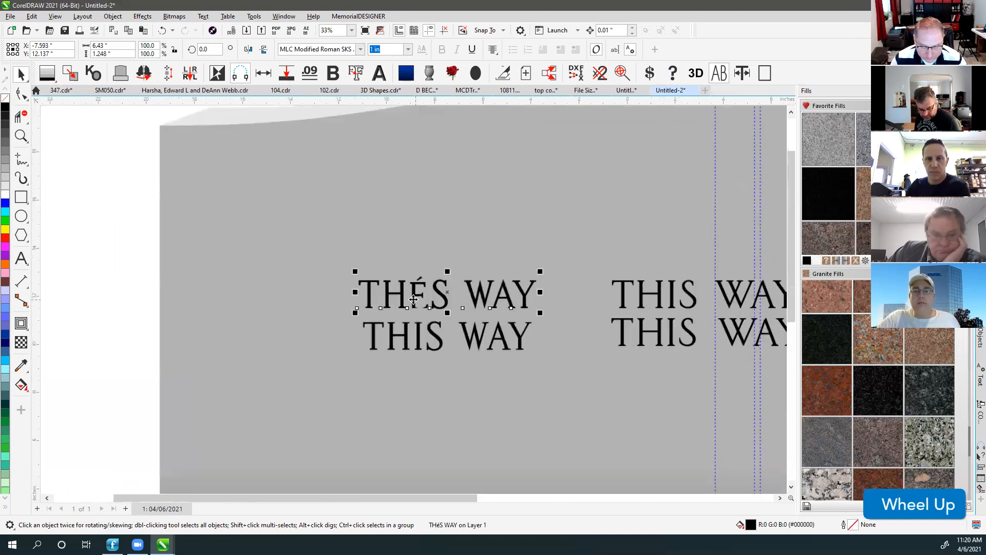
pyautogui.scroll(-1, 443, 305)
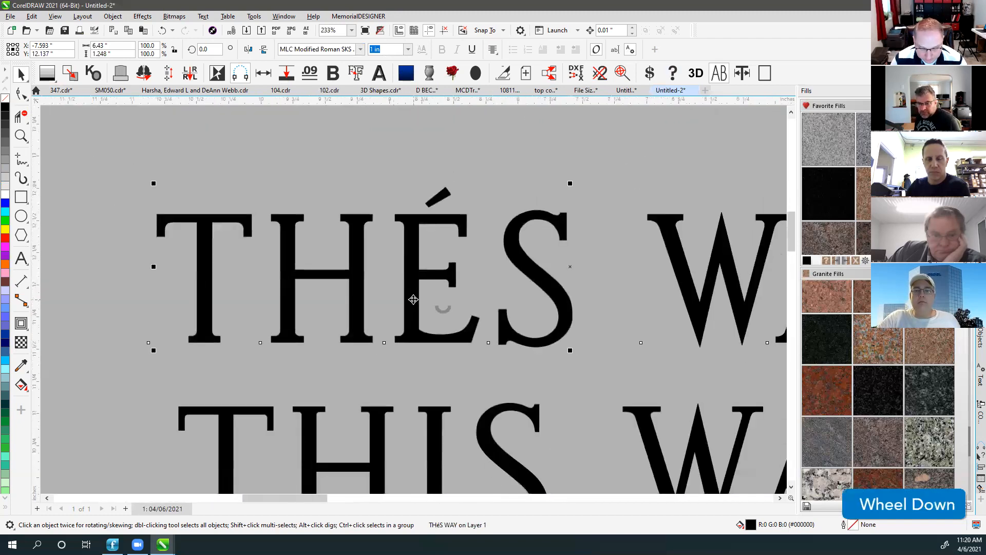
pyautogui.scroll(1, 412, 295)
pyautogui.scroll(-2, 416, 292)
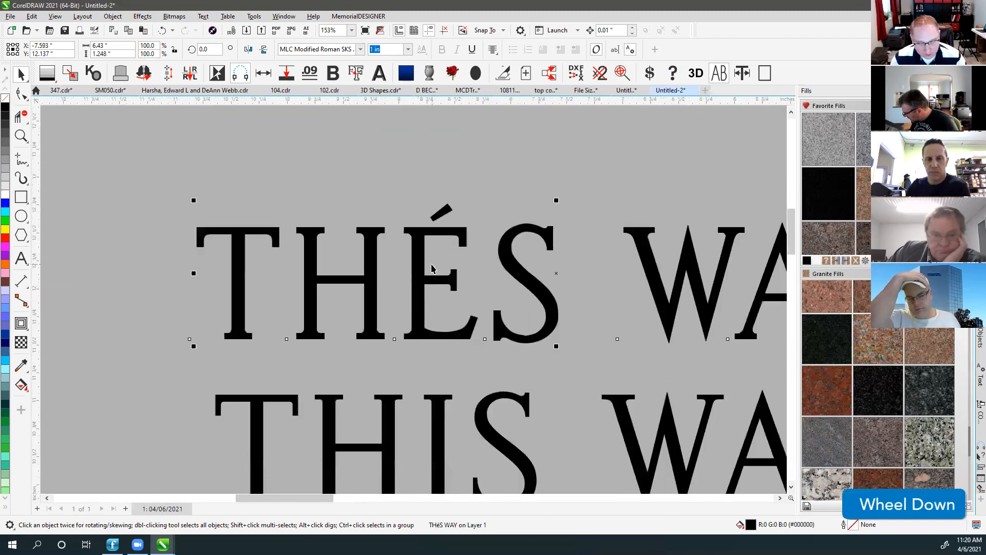
pyautogui.scroll(-3, 432, 272)
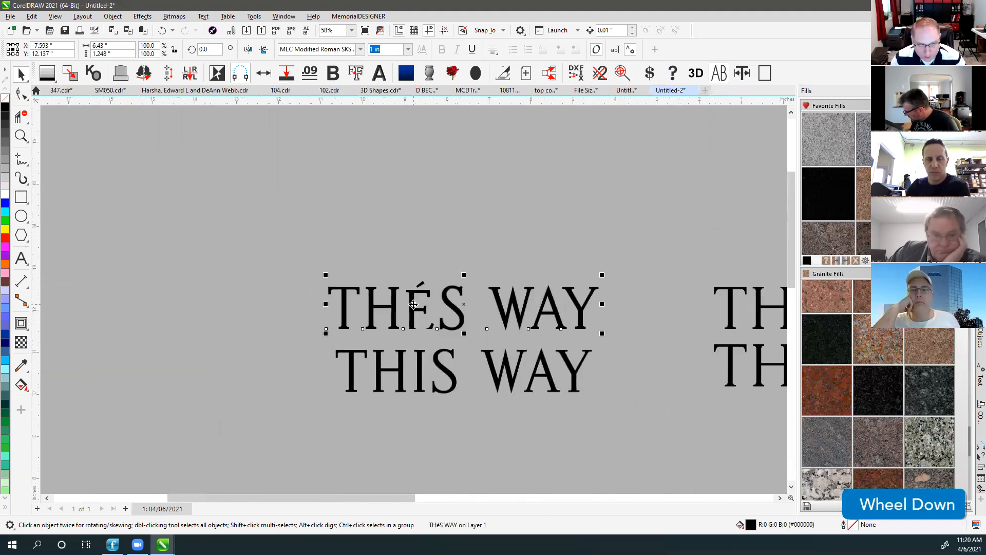
pyautogui.scroll(4, 417, 315)
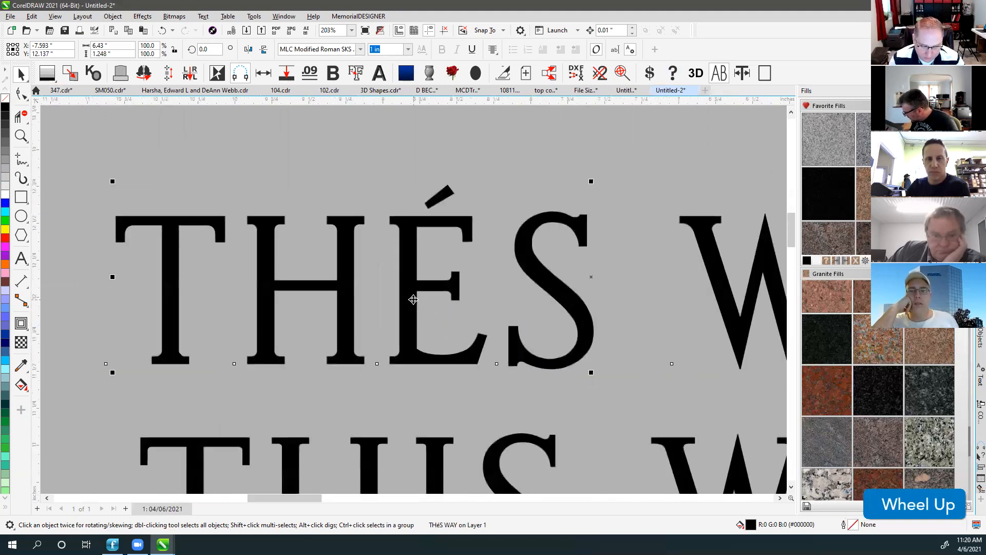
pyautogui.scroll(-3, 427, 283)
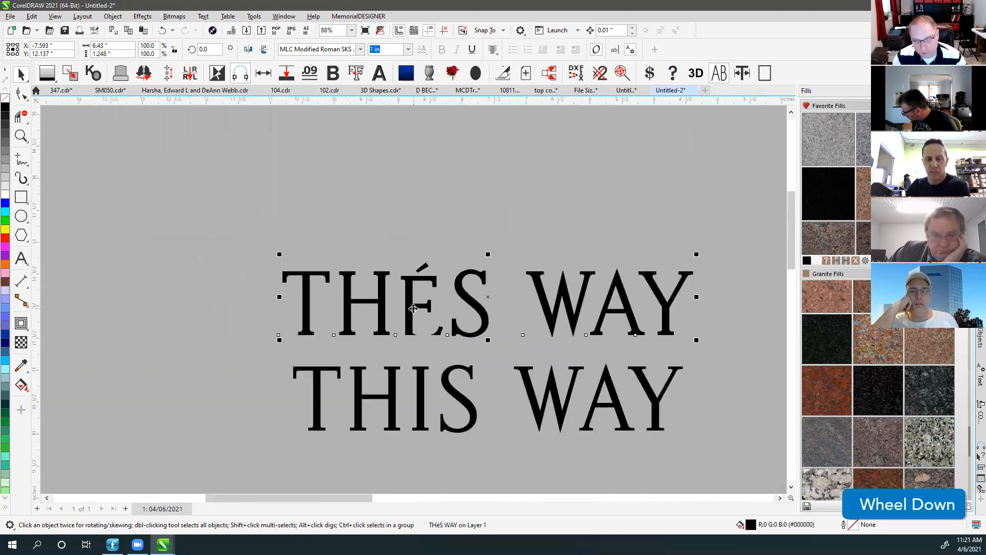
pyautogui.scroll(3, 407, 312)
pyautogui.scroll(-2, 406, 308)
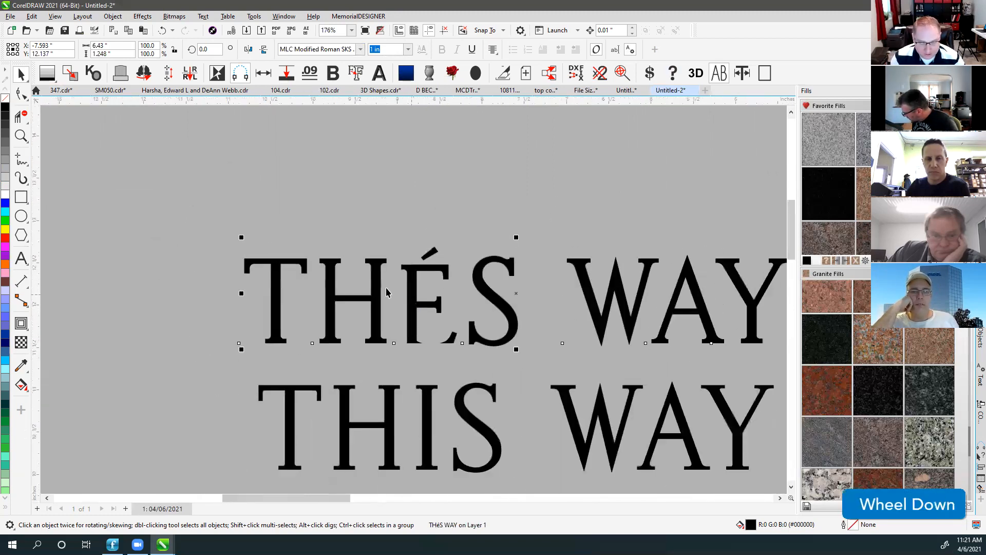
# Restore the black hairline outline on THÉS WAY and compare it against the THIS WAY line.
pyautogui.rightClick(5, 107)
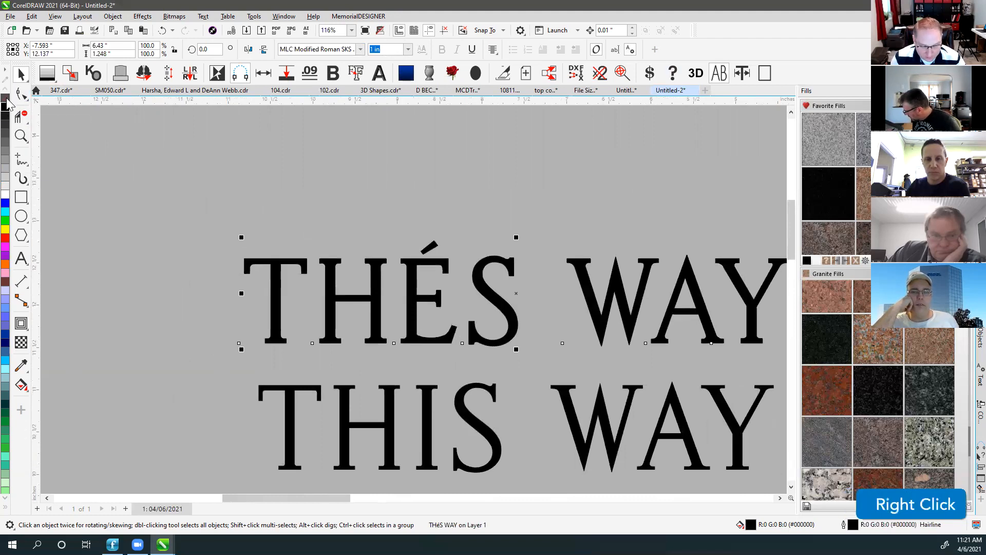
pyautogui.rightClick(6, 100)
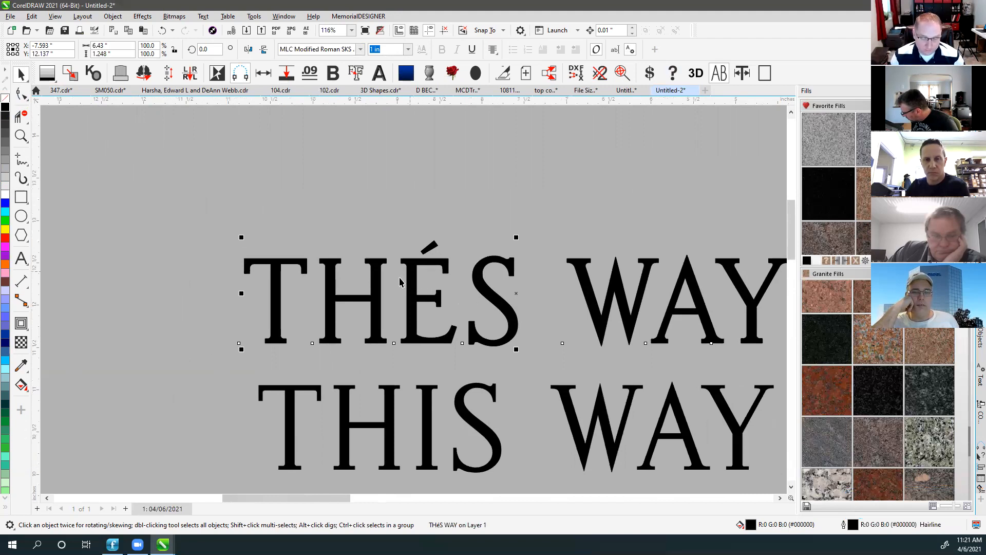
pyautogui.rightClick(5, 100)
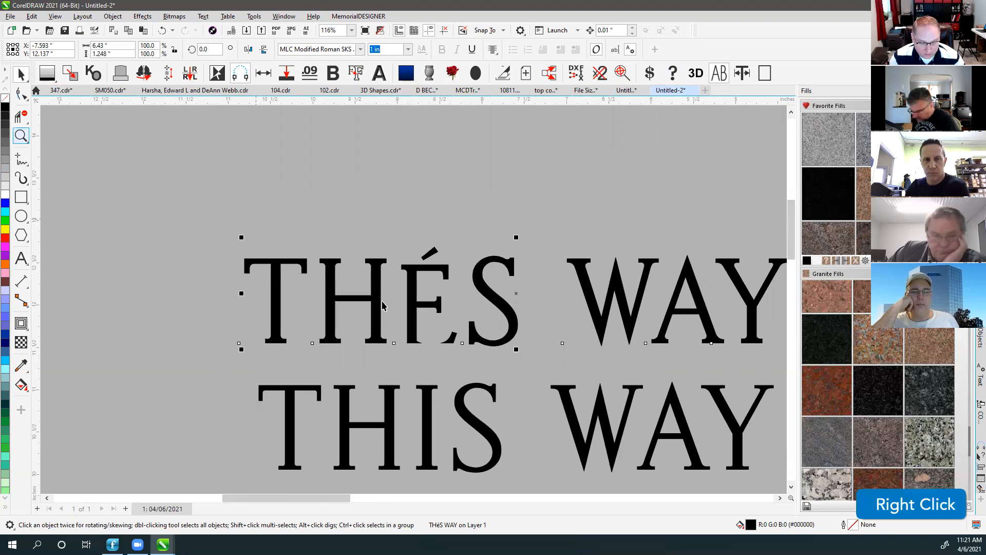
pyautogui.scroll(4, 424, 336)
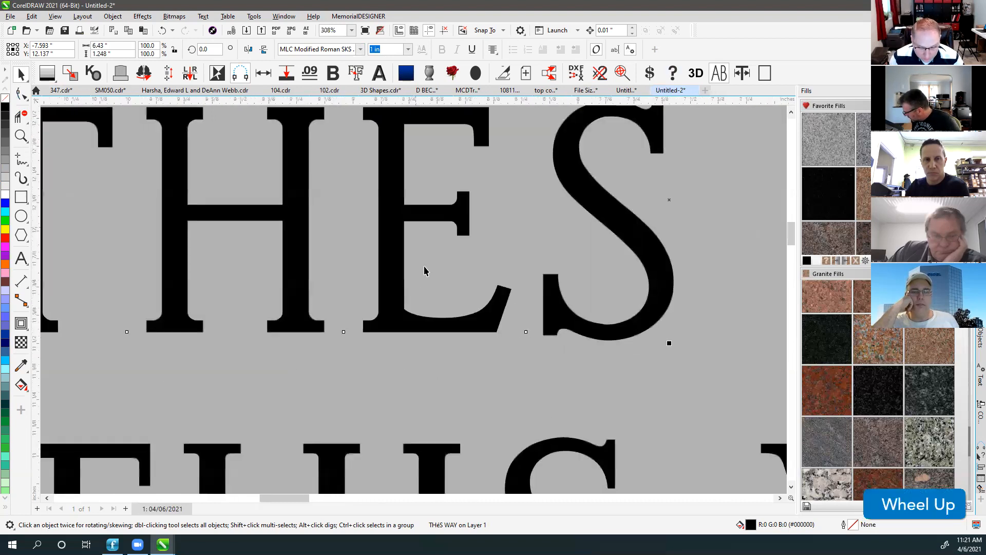
pyautogui.rightClick(7, 106)
pyautogui.scroll(-5, 412, 298)
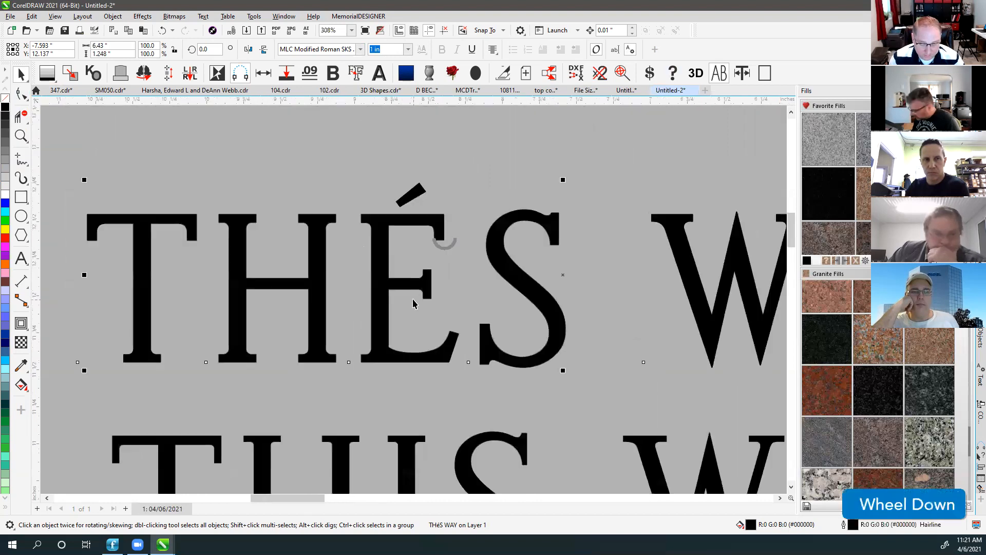
pyautogui.click(288, 371)
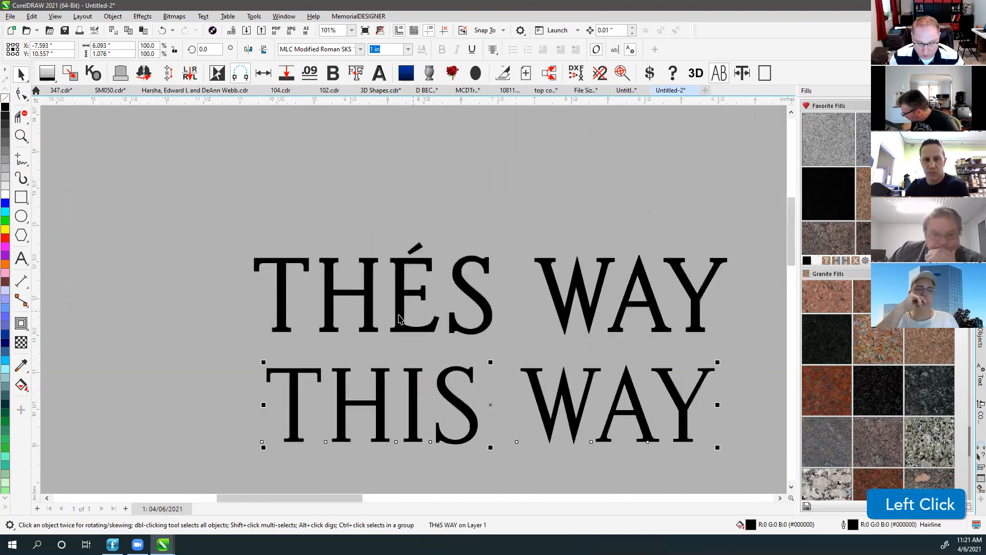
pyautogui.click(417, 252)
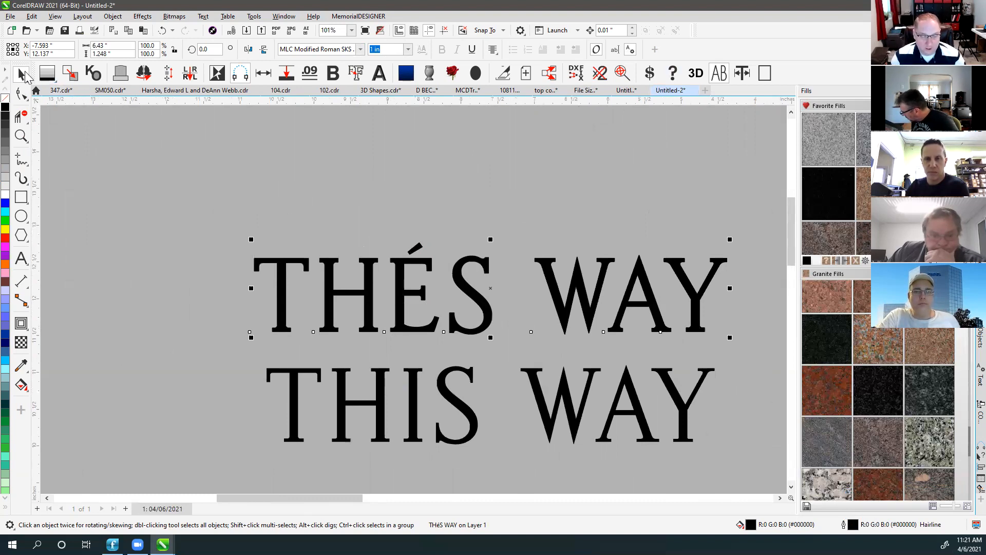
pyautogui.press('F4')
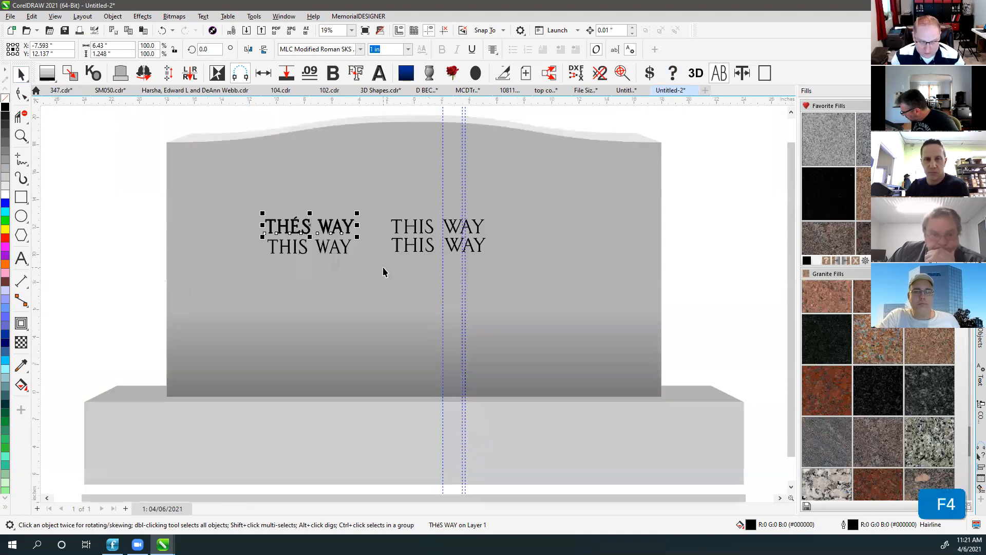
pyautogui.click(232, 122)
pyautogui.click(293, 227)
pyautogui.rightClick(6, 101)
pyautogui.click(103, 193)
pyautogui.hotkey('ctrl', 'z')
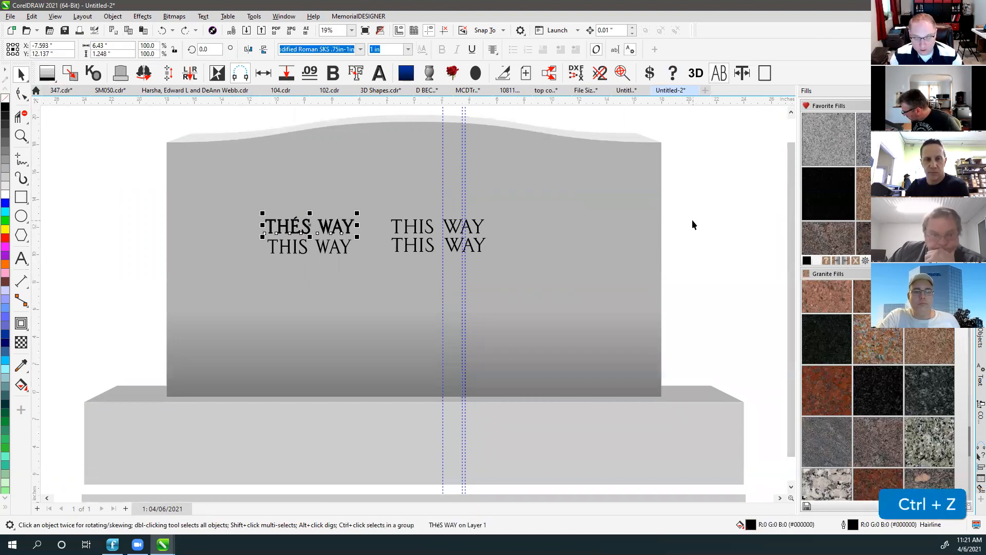
pyautogui.click(600, 198)
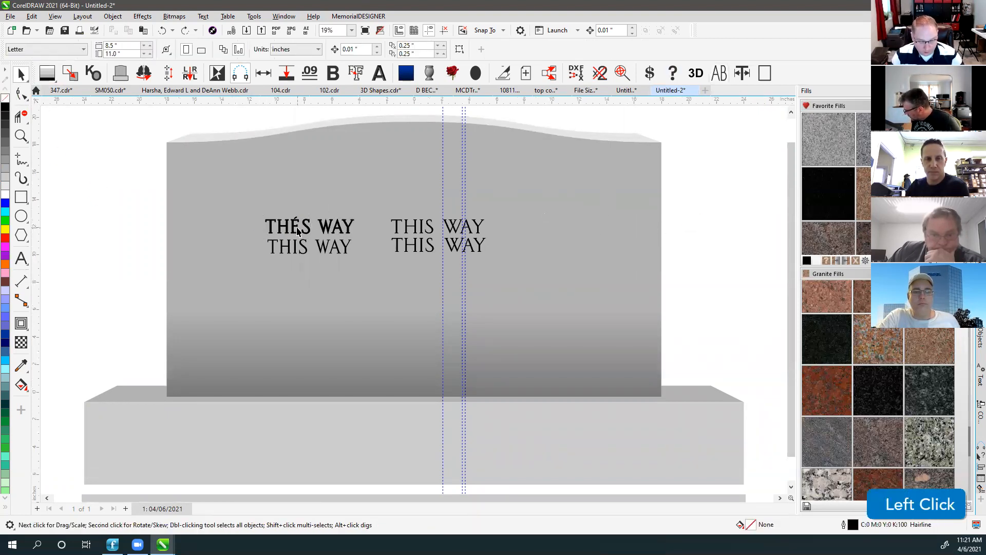
pyautogui.press('F4')
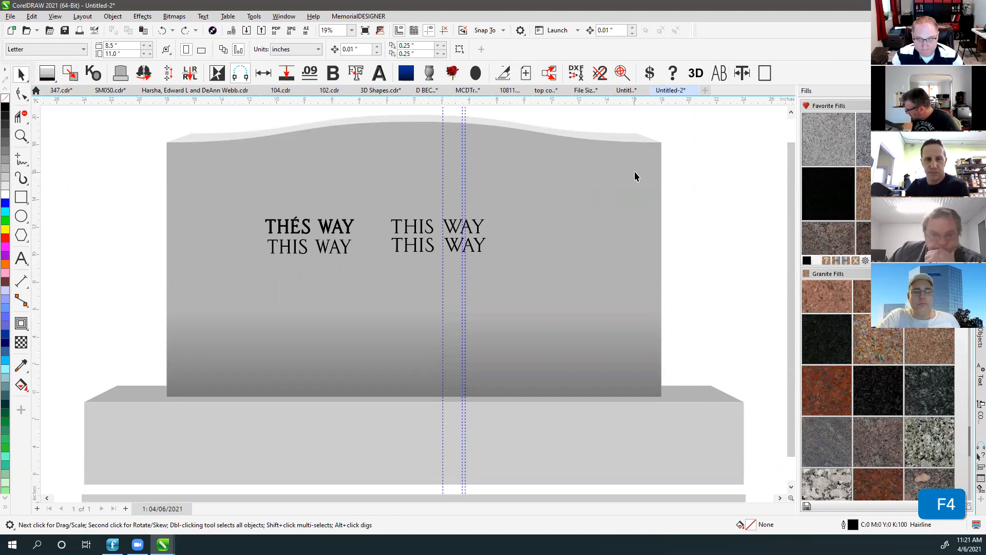
pyautogui.click(287, 229)
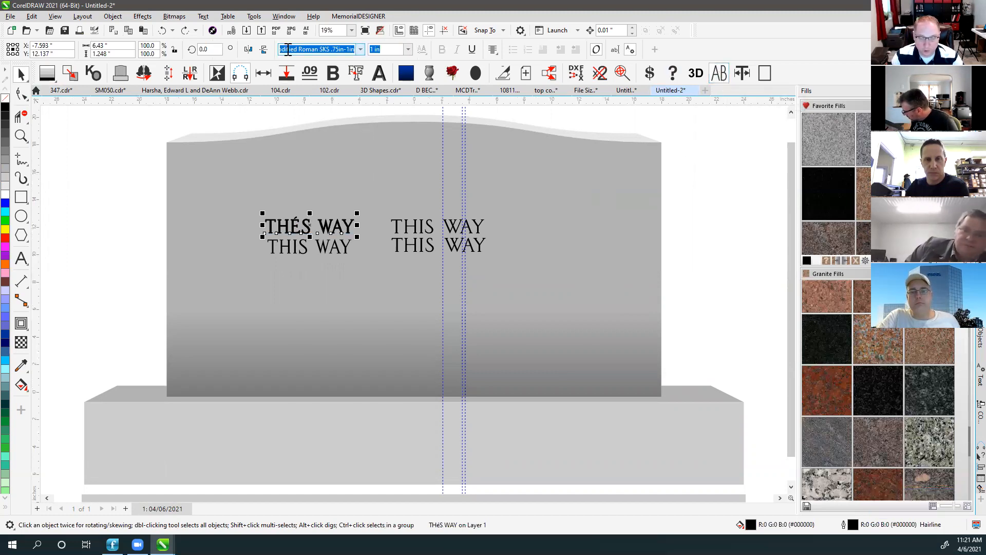
pyautogui.click(732, 145)
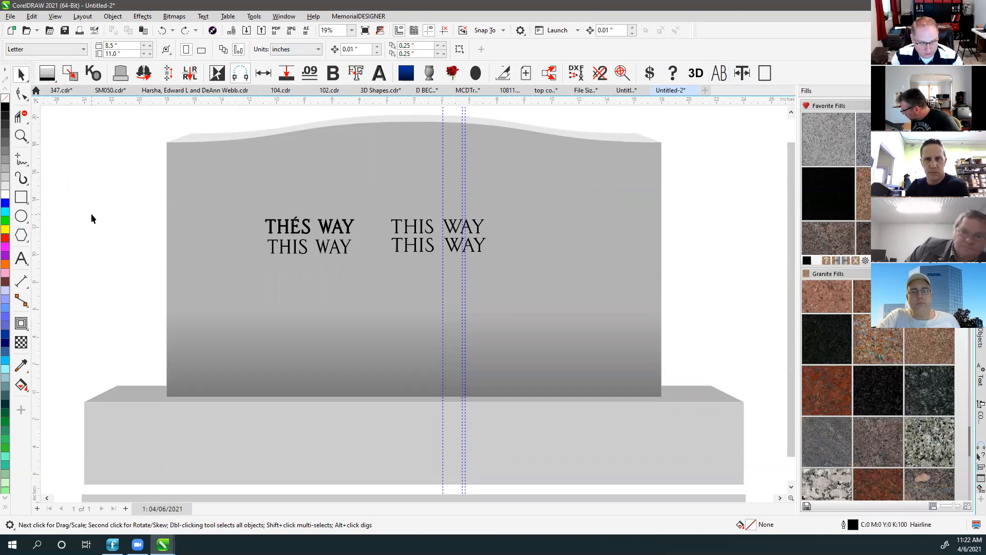
pyautogui.press('F8')
# Type the deceased's name, DEC. 26, 1979 and OCT. 30, 2079 on three lines below THÉS WAY.
pyautogui.click(252, 295)
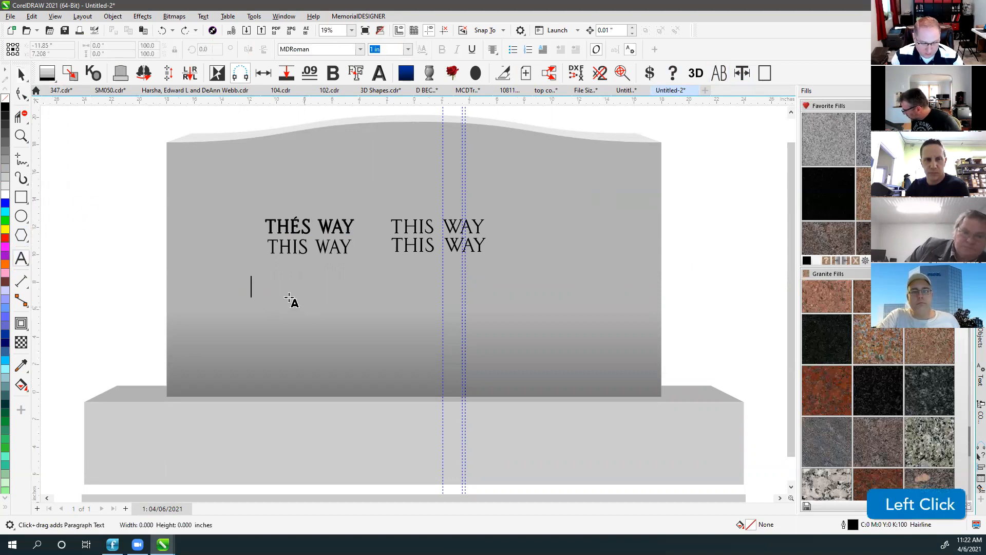
pyautogui.scroll(2, 291, 301)
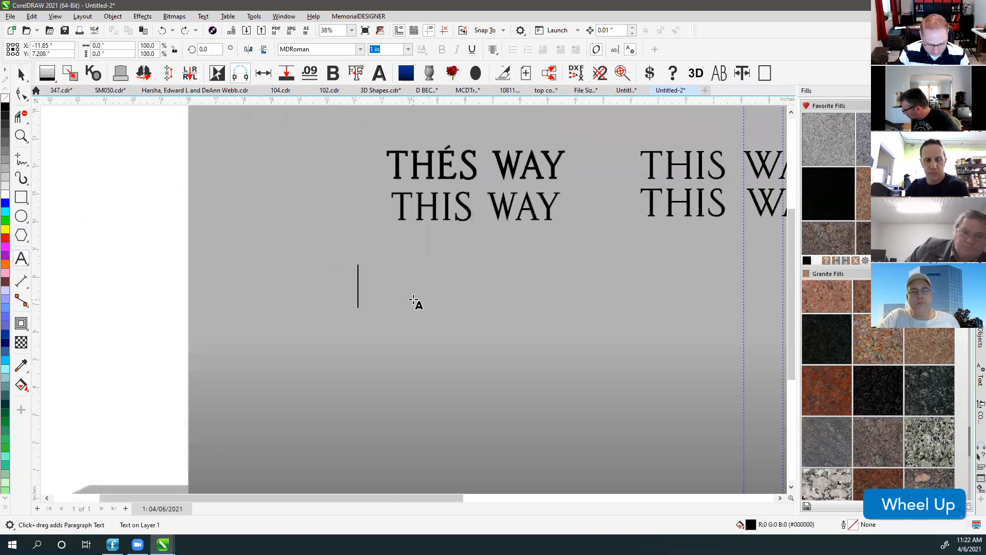
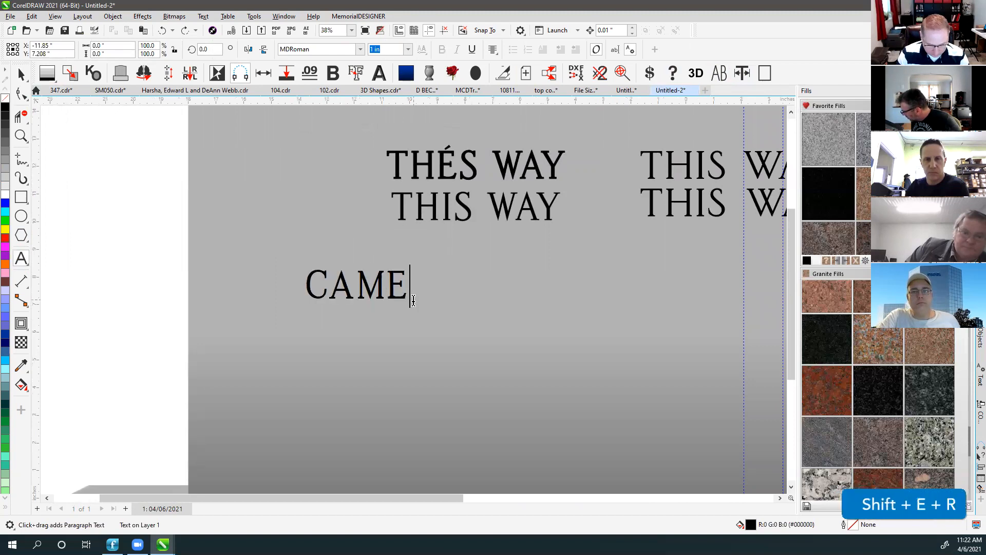
pyautogui.press('Return')
pyautogui.write('DEC. 26, 1979')
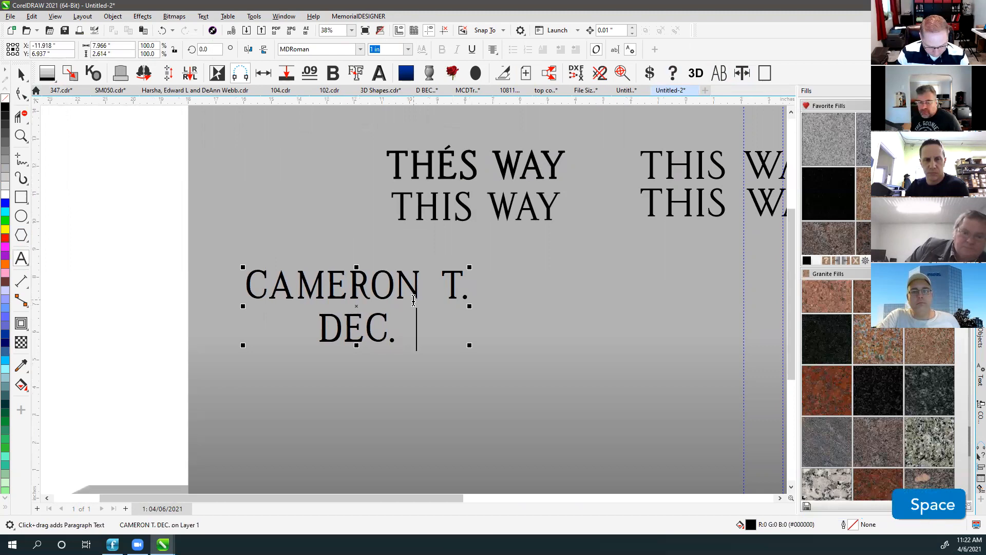
pyautogui.press('Return')
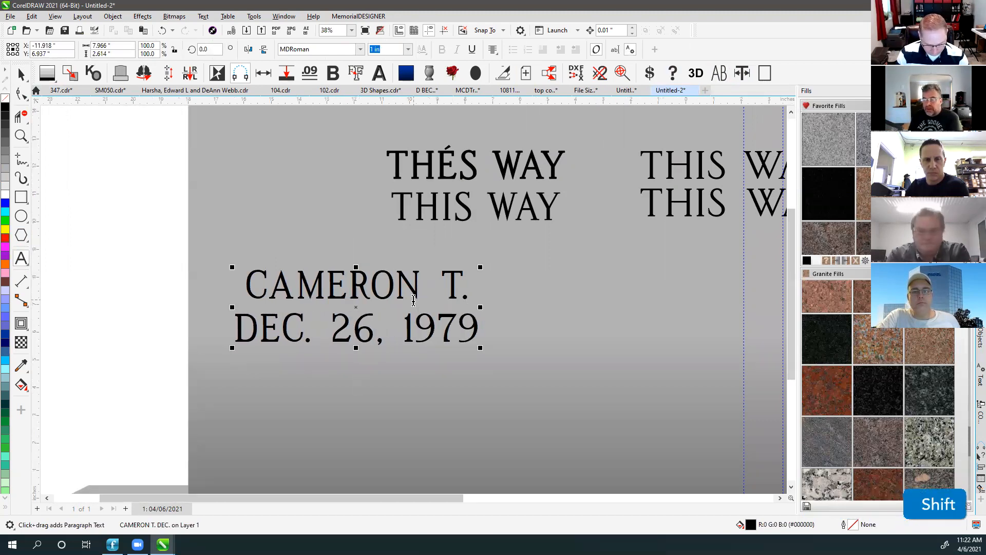
pyautogui.write('N')
pyautogui.press('BackSpace')
pyautogui.write('OCT.')
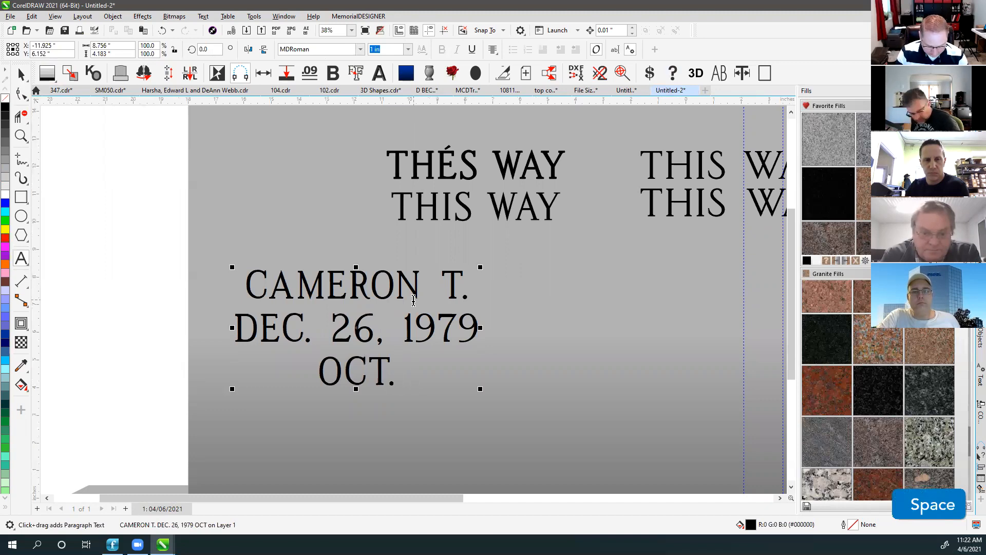
pyautogui.write(' 30,')
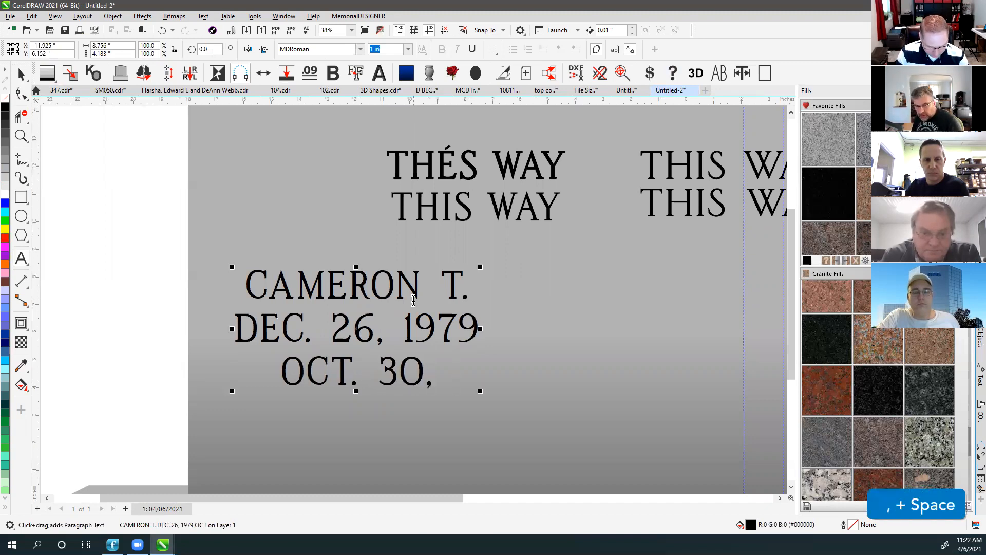
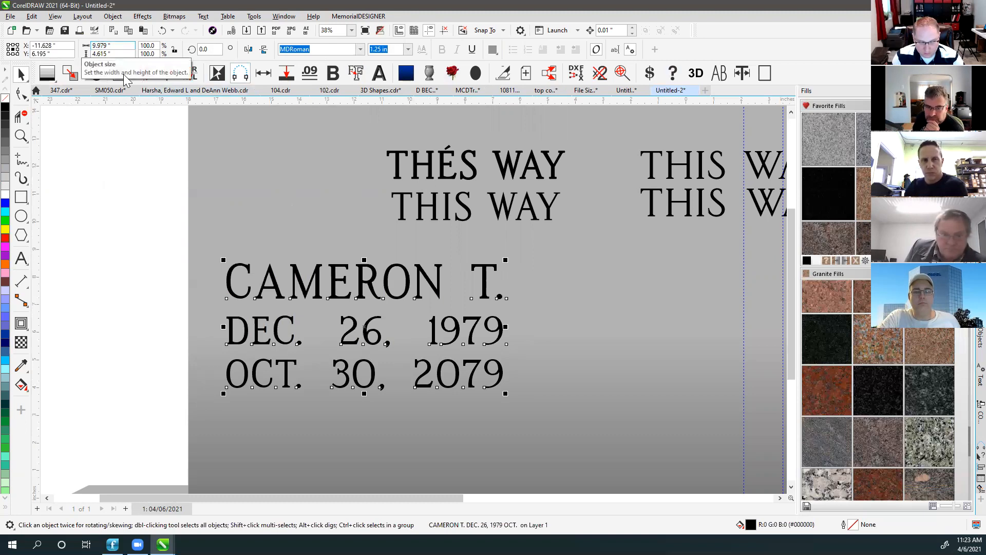
pyautogui.click(22, 259)
pyautogui.moveTo(496, 288); pyautogui.dragTo(513, 293)
pyautogui.press('Escape')
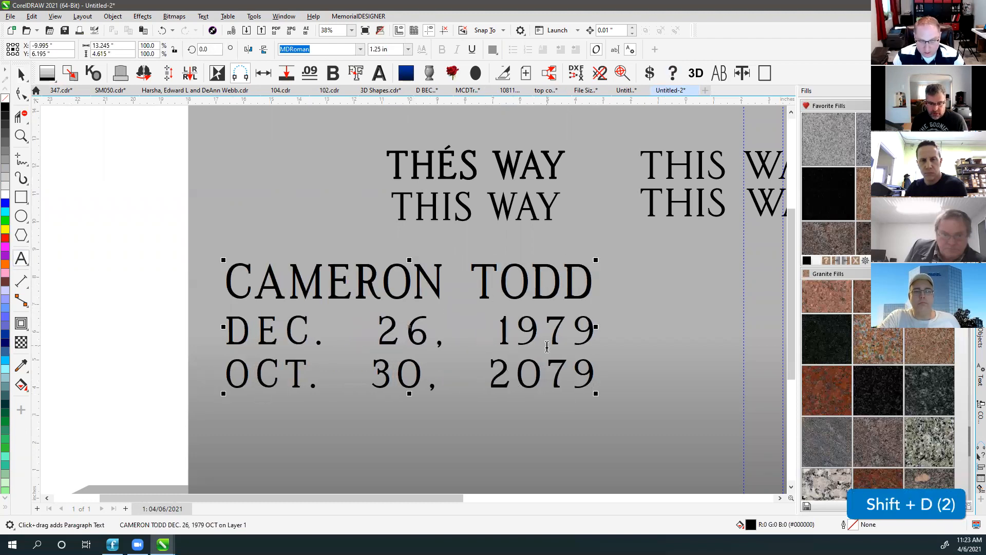
# Break the name-and-dates text block apart into separate lines with Ctrl+K.
pyautogui.click(21, 74)
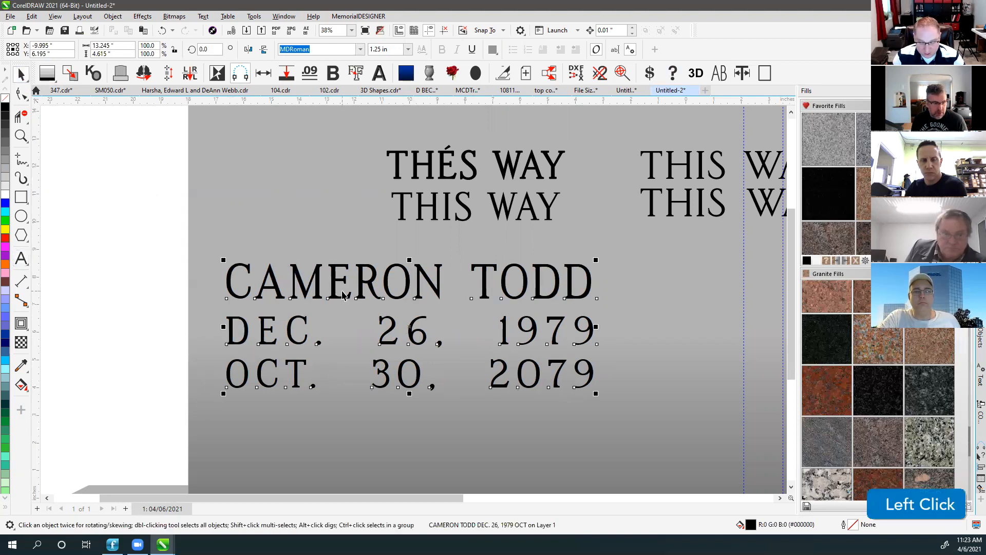
pyautogui.hotkey('ctrl', 'k')
pyautogui.moveTo(131, 306); pyautogui.dragTo(539, 418)
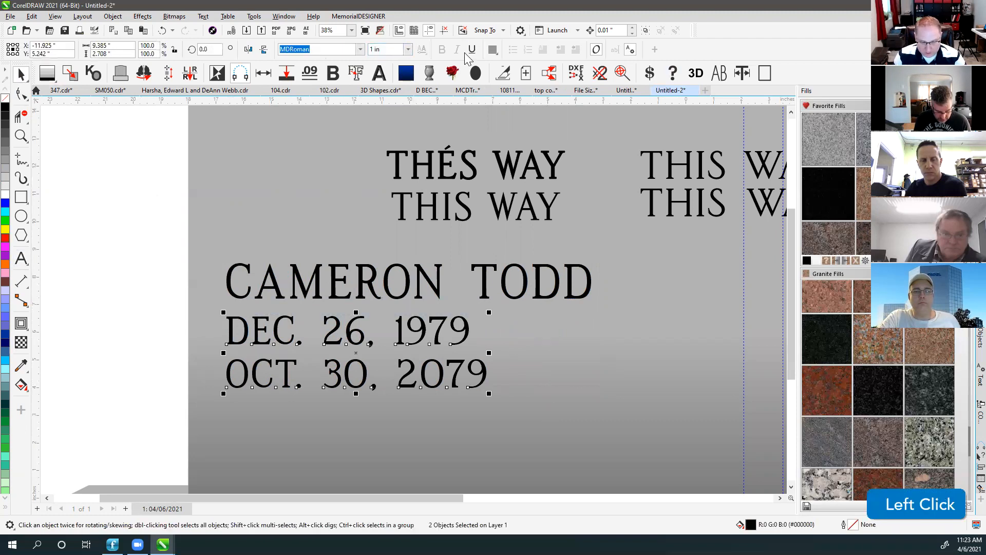
pyautogui.click(492, 49)
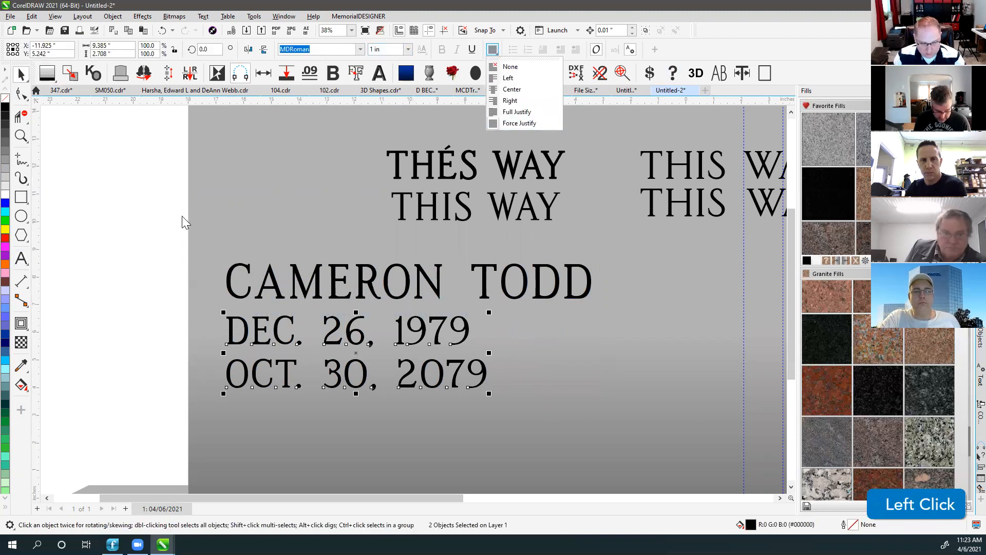
pyautogui.hotkey('ctrl', 'l')
pyautogui.click(110, 284)
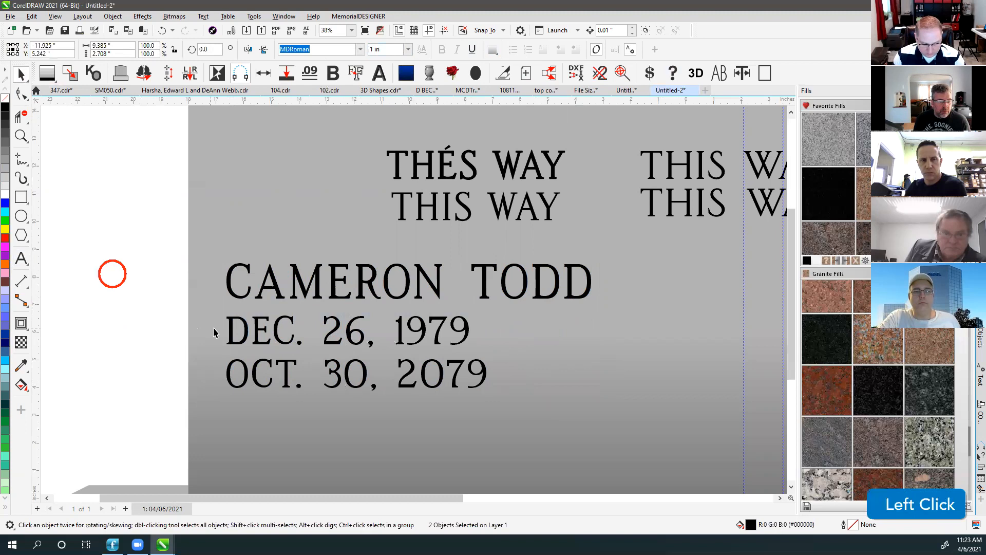
pyautogui.click(229, 341)
pyautogui.keyDown('shift'); pyautogui.click(240, 361); pyautogui.keyUp('shift')
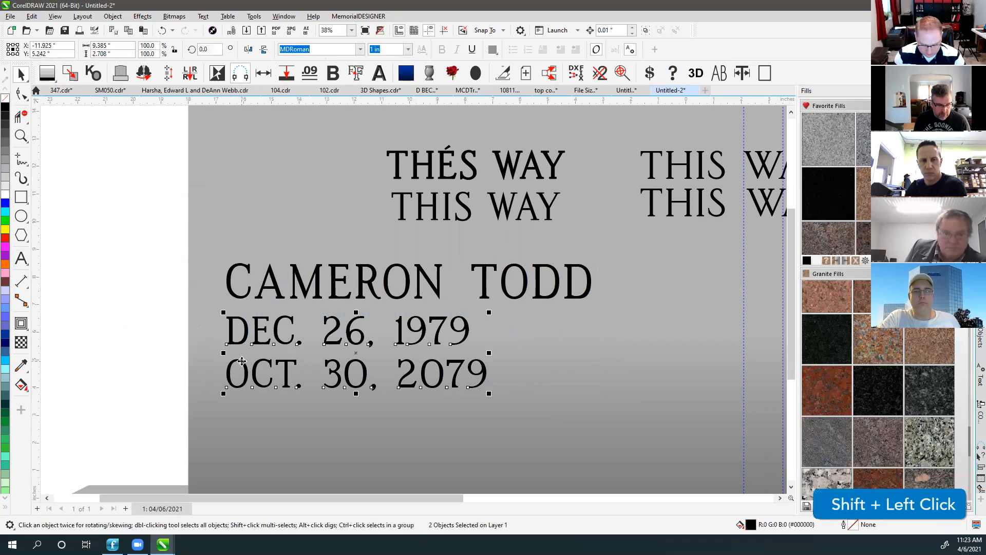
pyautogui.hotkey('ctrl', 'l')
pyautogui.keyDown('shift'); pyautogui.click(320, 285); pyautogui.keyUp('shift')
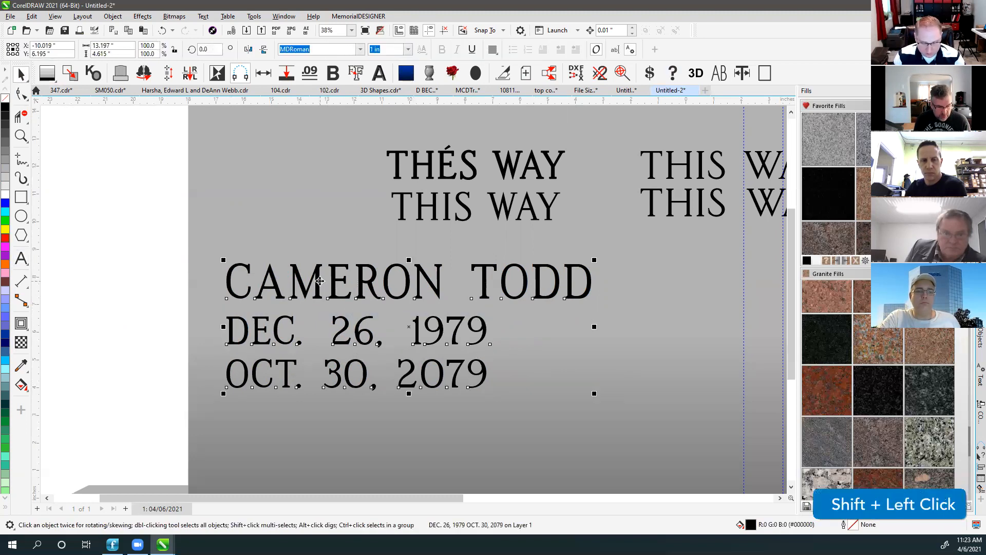
pyautogui.press('c')
pyautogui.click(122, 249)
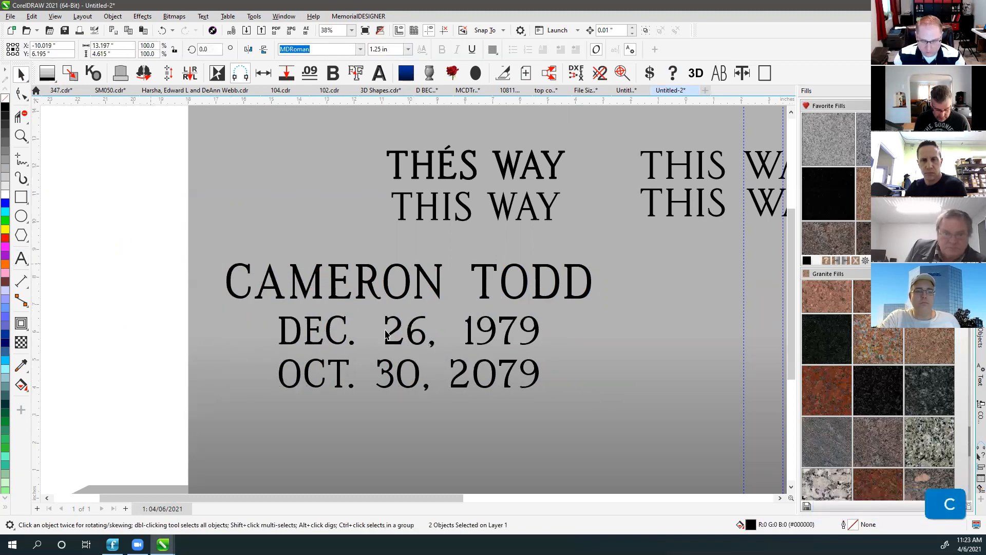
pyautogui.click(331, 337)
pyautogui.click(308, 285)
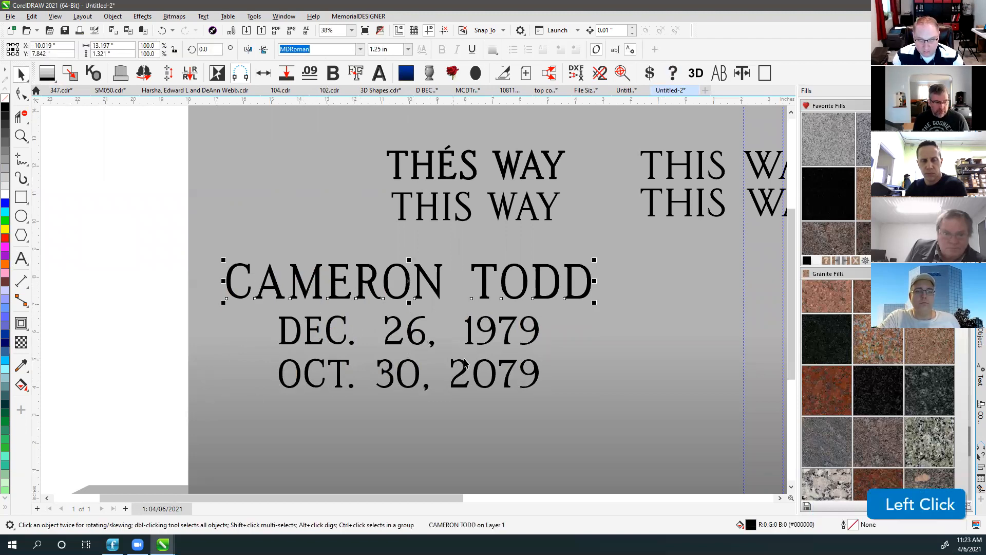
pyautogui.click(401, 326)
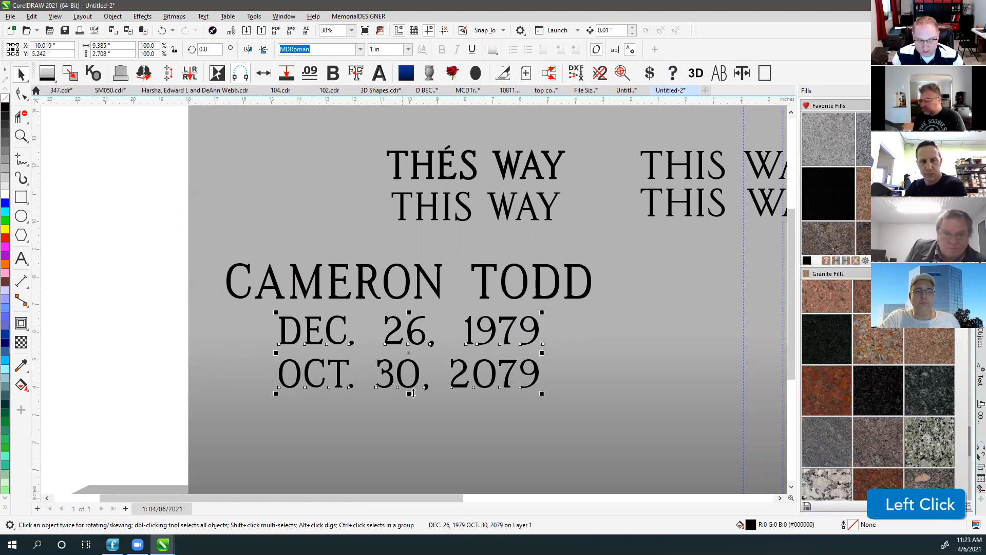
# Trial a 12-inch width on the dates, undo it, and split them into two selected lines.
pyautogui.click(116, 46)
pyautogui.write('12')
pyautogui.press('Return')
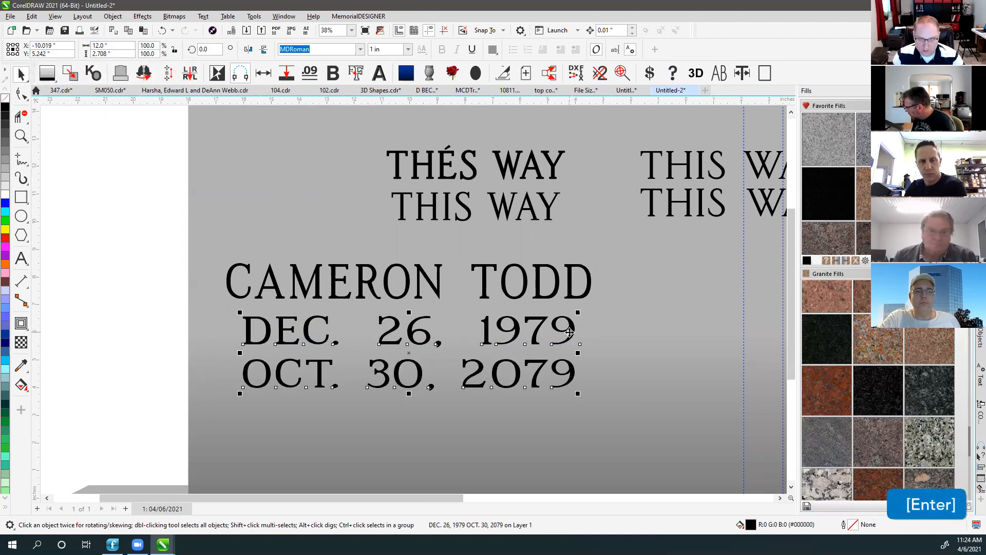
pyautogui.hotkey('ctrl', 'z')
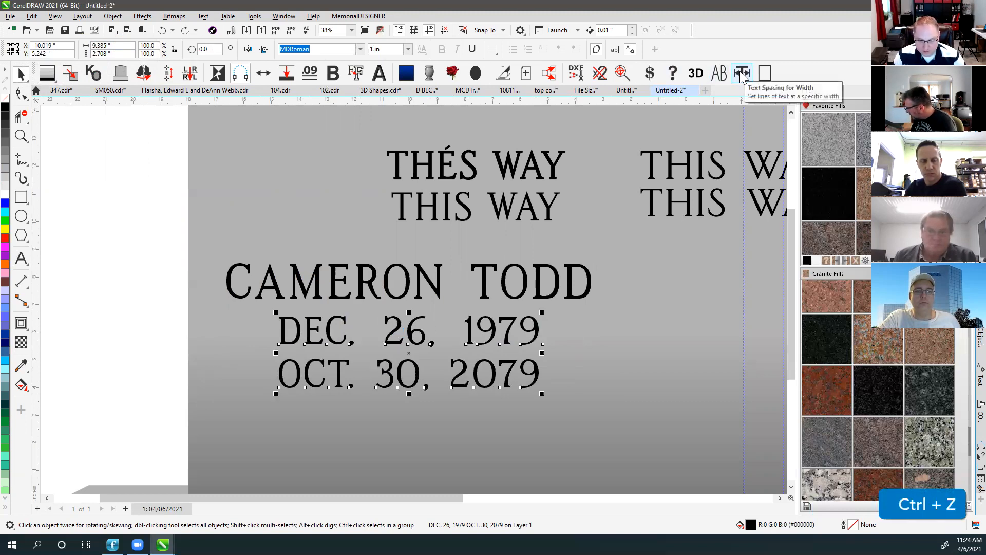
pyautogui.hotkey('ctrl', 'k')
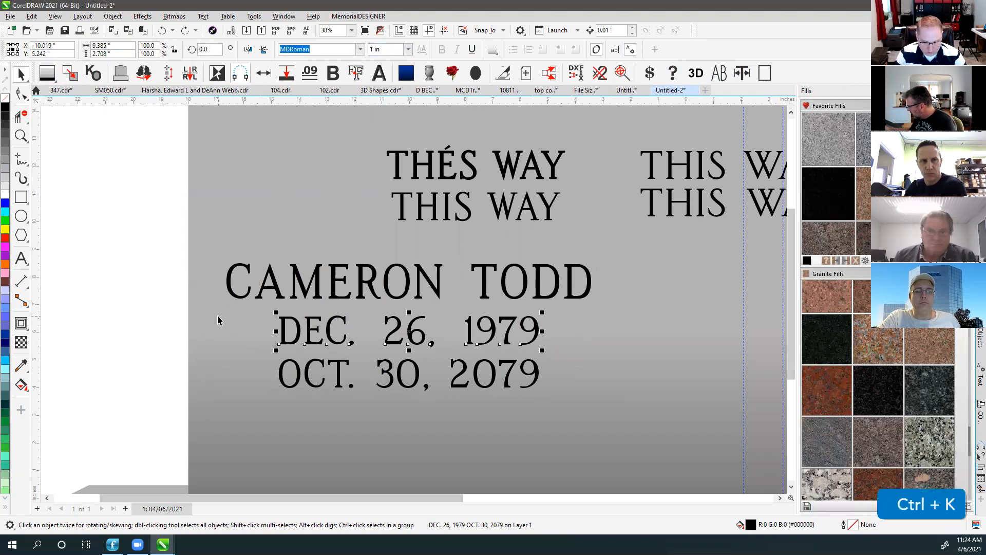
pyautogui.click(135, 239)
pyautogui.moveTo(148, 302); pyautogui.dragTo(581, 427)
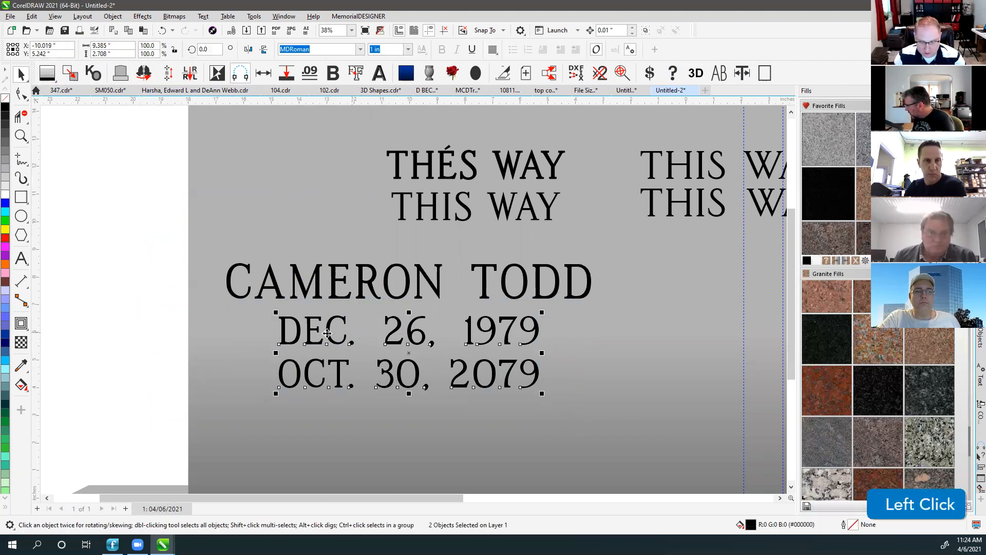
# Spread the date lines to a 12-inch target width and nudge them slightly left.
pyautogui.click(742, 73)
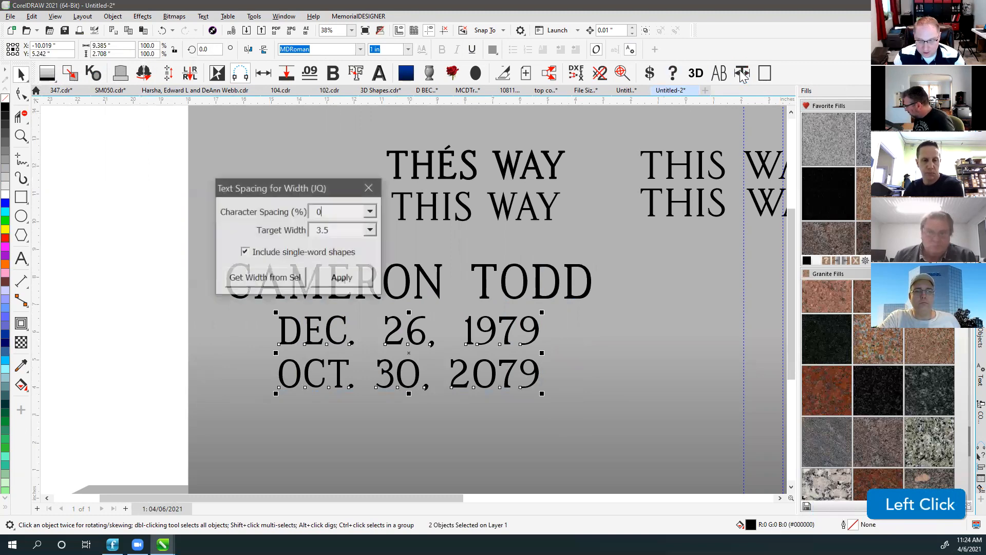
pyautogui.moveTo(363, 189); pyautogui.dragTo(771, 161)
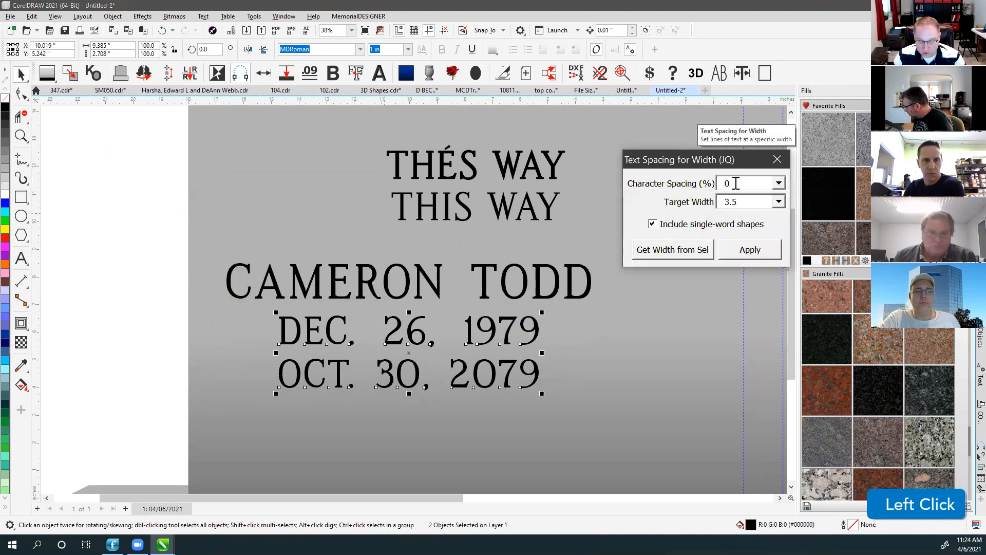
pyautogui.click(753, 202)
pyautogui.write('1')
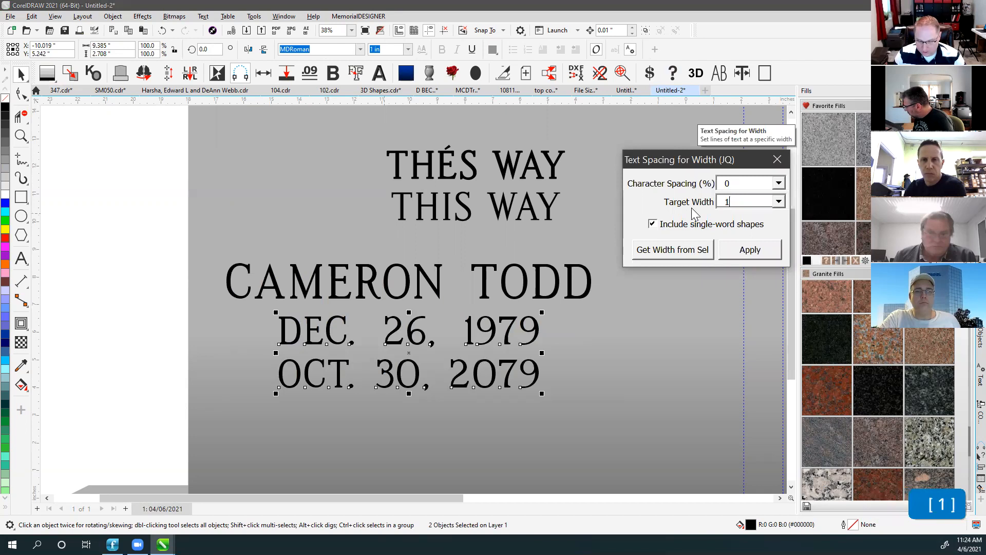
pyautogui.write('2')
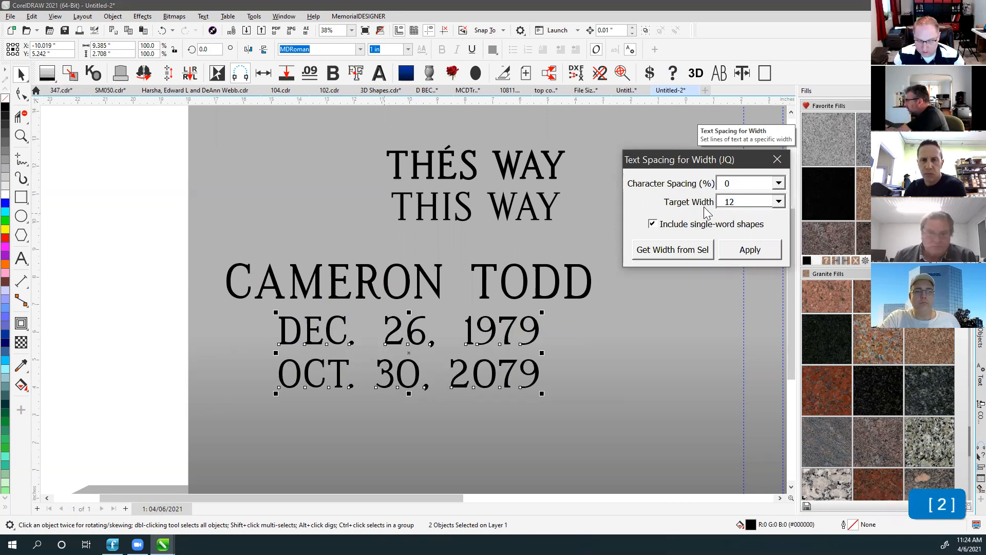
pyautogui.click(751, 250)
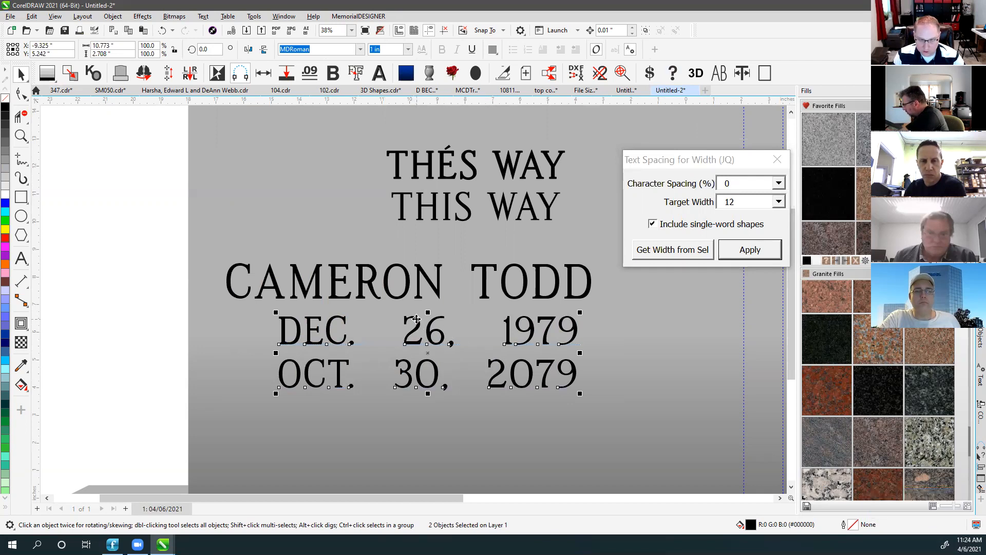
pyautogui.moveTo(417, 319); pyautogui.dragTo(386, 318)
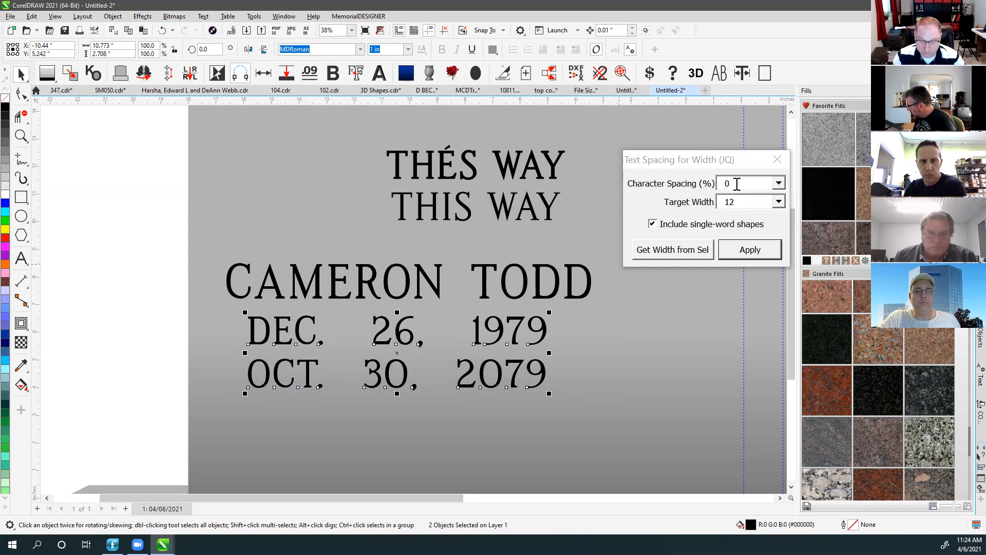
# Apply 25% character spacing to the dates, triggering a target-width-too-small warning.
pyautogui.click(752, 184)
pyautogui.write('25')
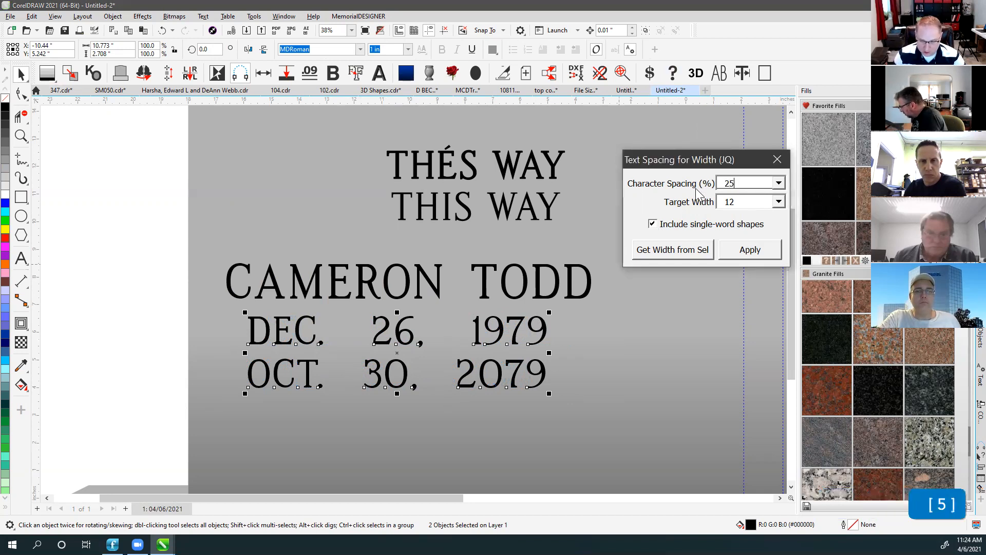
pyautogui.click(751, 250)
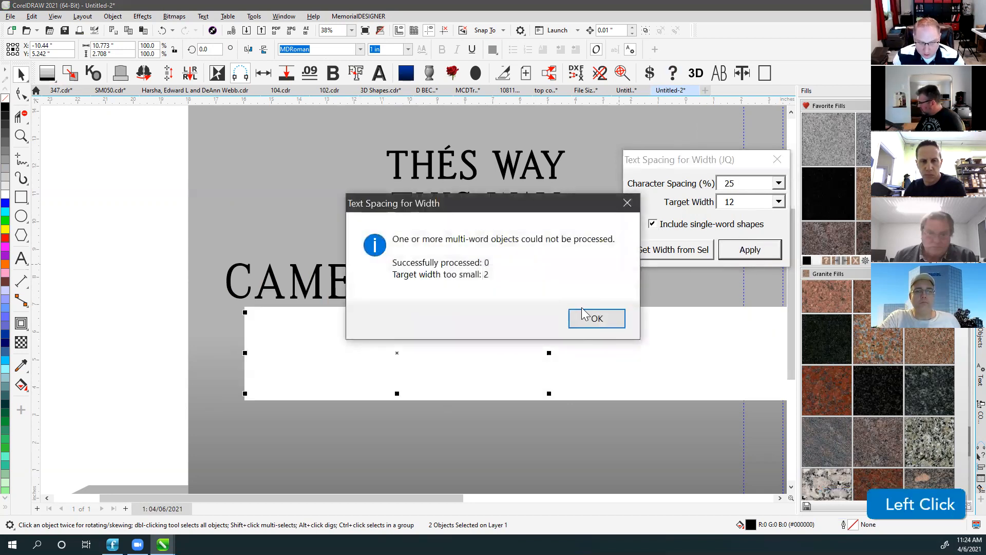
# Dismiss the warning, reselect both date lines and set the target width to 15.
pyautogui.click(590, 316)
pyautogui.moveTo(136, 293); pyautogui.dragTo(575, 413)
pyautogui.click(751, 252)
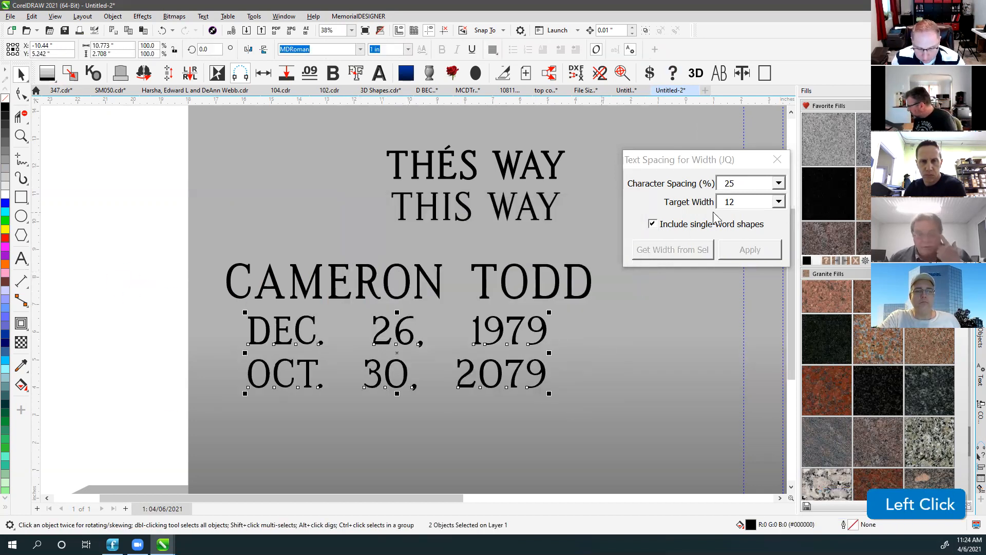
pyautogui.write('15')
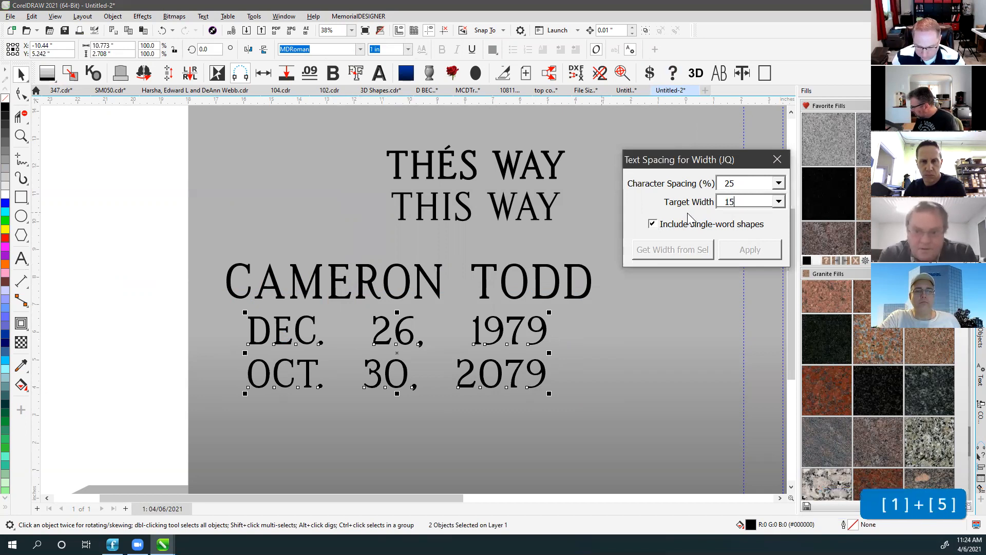
# Spread DEC. 26, 1979 and OCT. 30, 2079 individually to the 15-inch width.
pyautogui.click(266, 329)
pyautogui.click(268, 326)
pyautogui.click(754, 254)
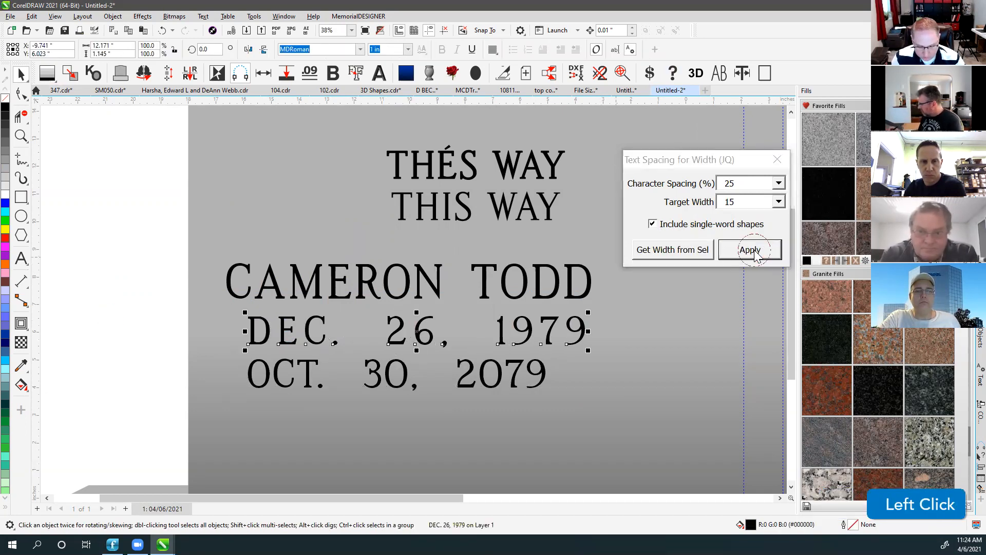
pyautogui.click(303, 364)
pyautogui.click(759, 253)
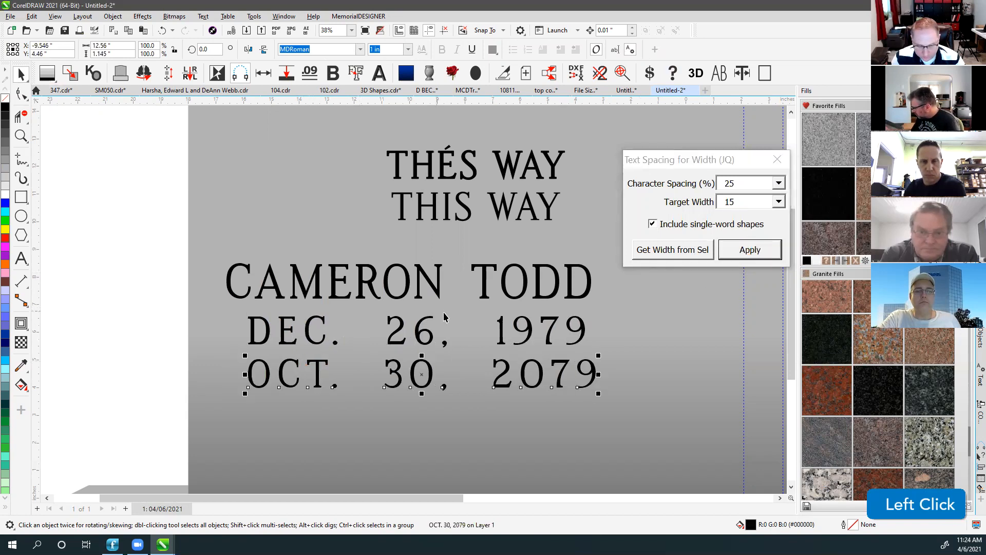
pyautogui.click(532, 329)
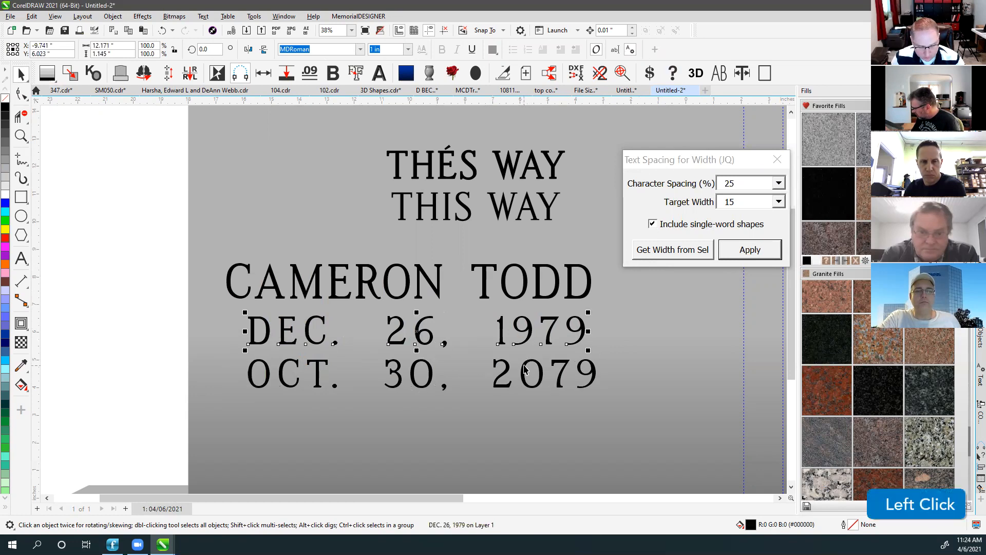
pyautogui.click(525, 367)
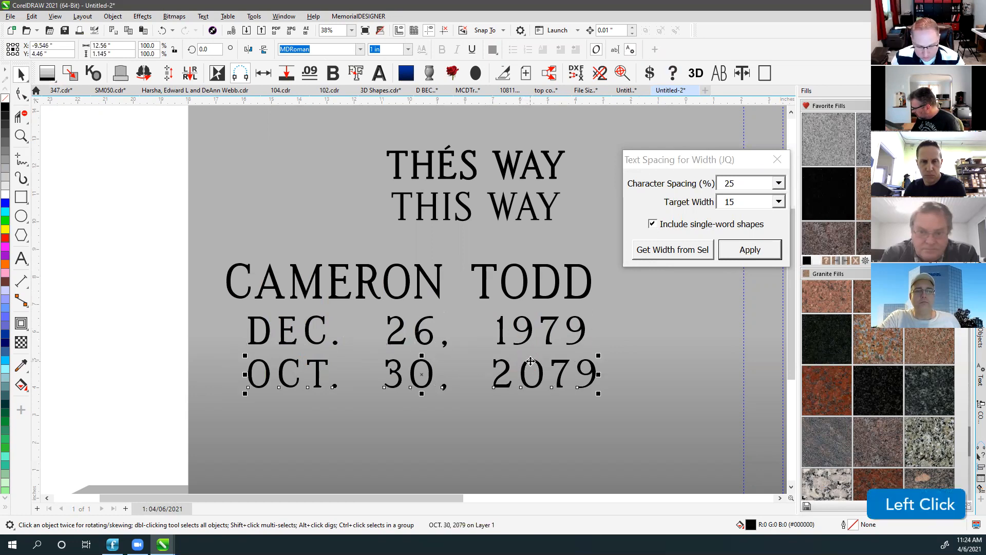
# Set character spacing to 0, apply it to DEC. 26, 1979, then undo.
pyautogui.click(743, 183)
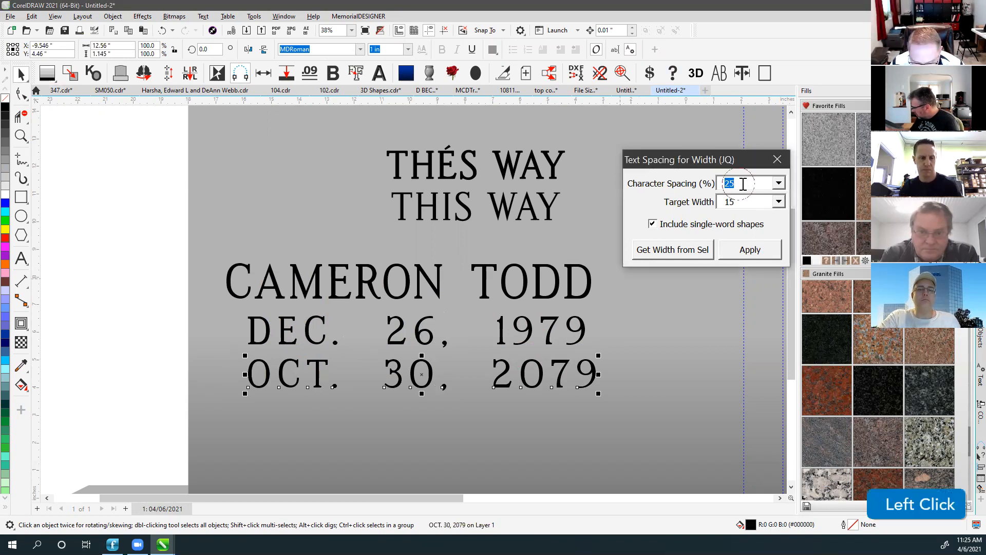
pyautogui.doubleClick(745, 206)
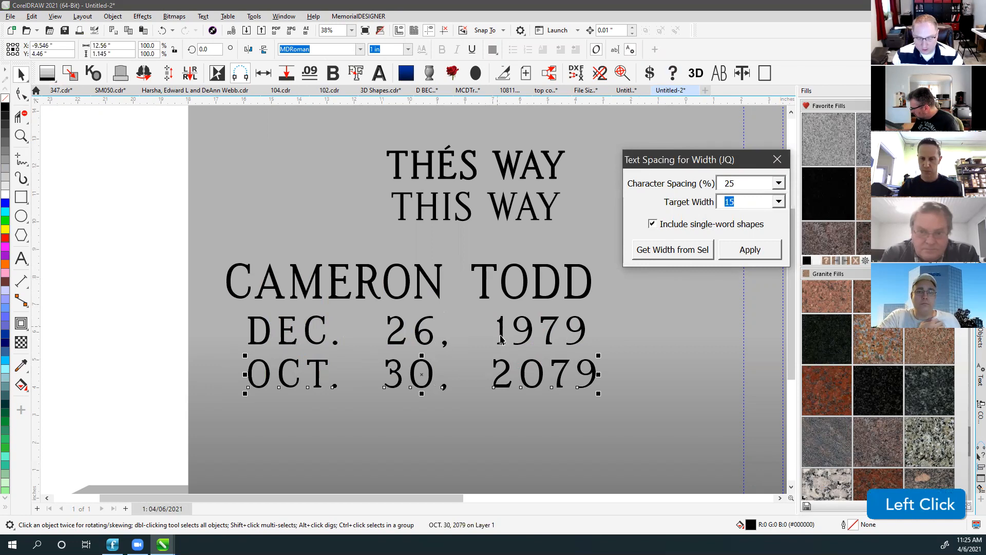
pyautogui.click(531, 332)
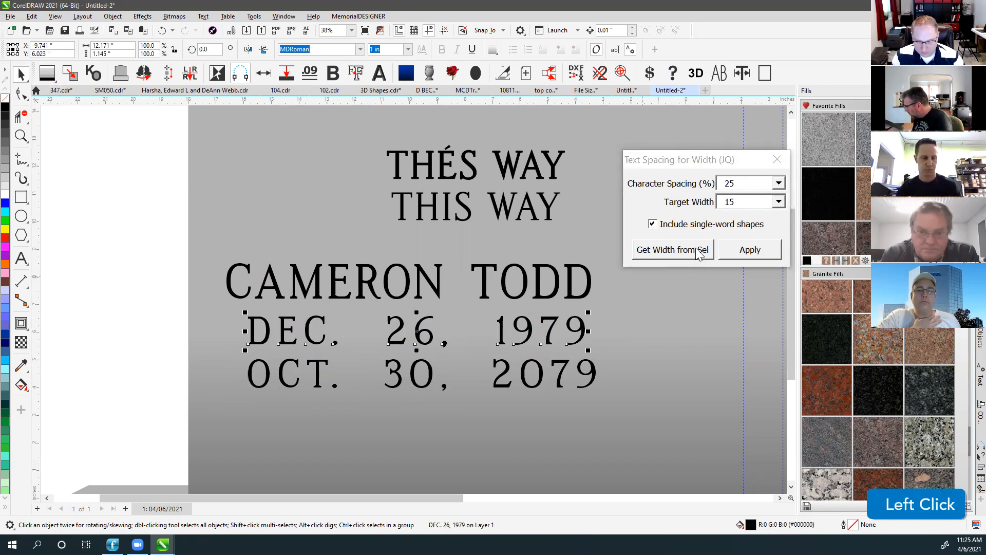
pyautogui.doubleClick(739, 185)
pyautogui.click(749, 186)
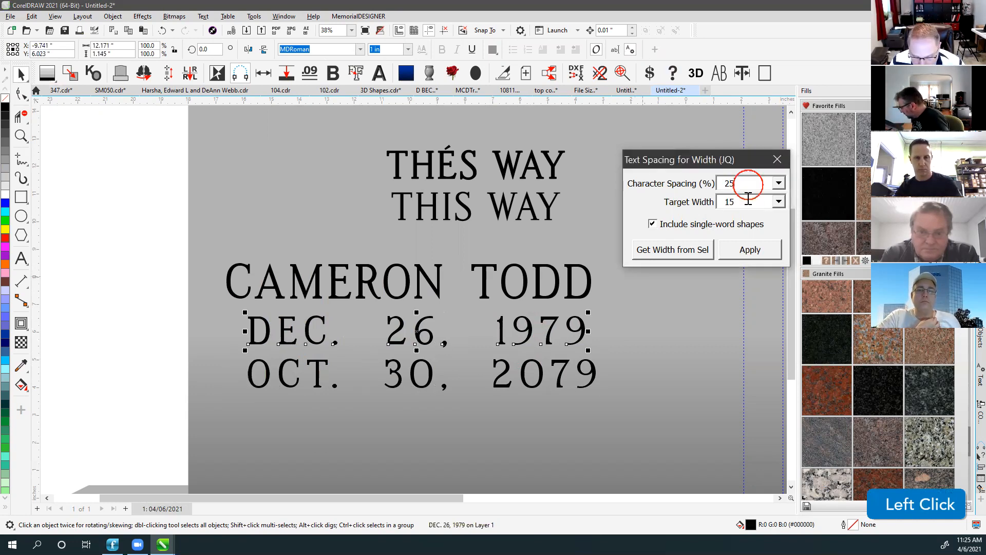
pyautogui.doubleClick(743, 185)
pyautogui.write('0')
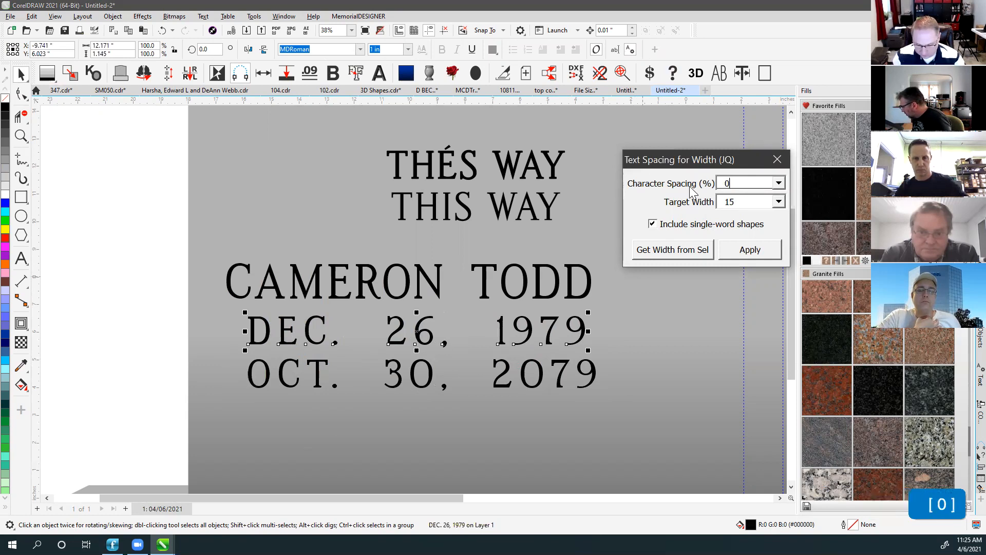
pyautogui.click(750, 252)
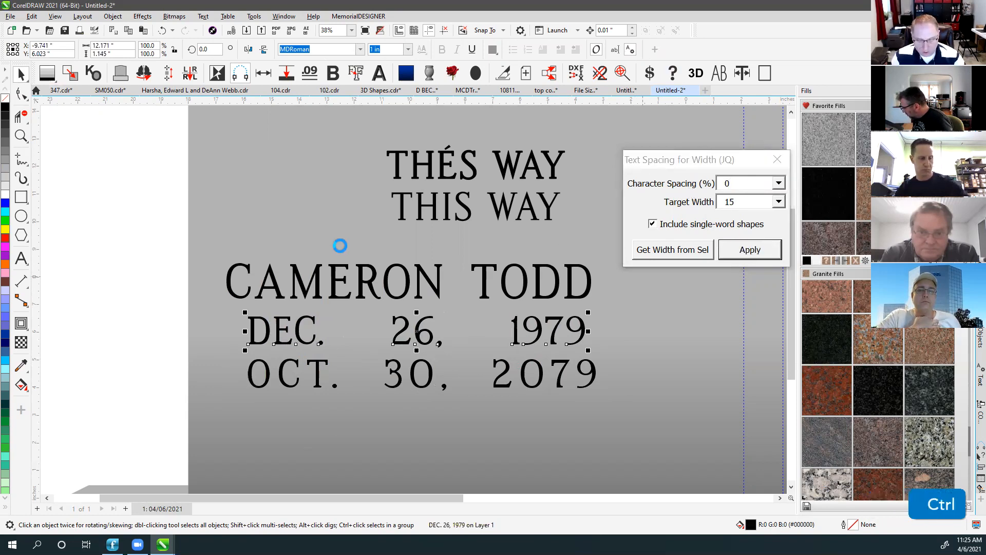
pyautogui.hotkey('ctrl', 'z')
pyautogui.hotkey('ctrl', 'z')
pyautogui.hotkey('ctrl', 'z')
pyautogui.hotkey('ctrl', 'z')
pyautogui.hotkey('ctrl', 'z')
pyautogui.hotkey('ctrl', 'z')
pyautogui.hotkey('ctrl', 'z')
pyautogui.hotkey('ctrl', 'z')
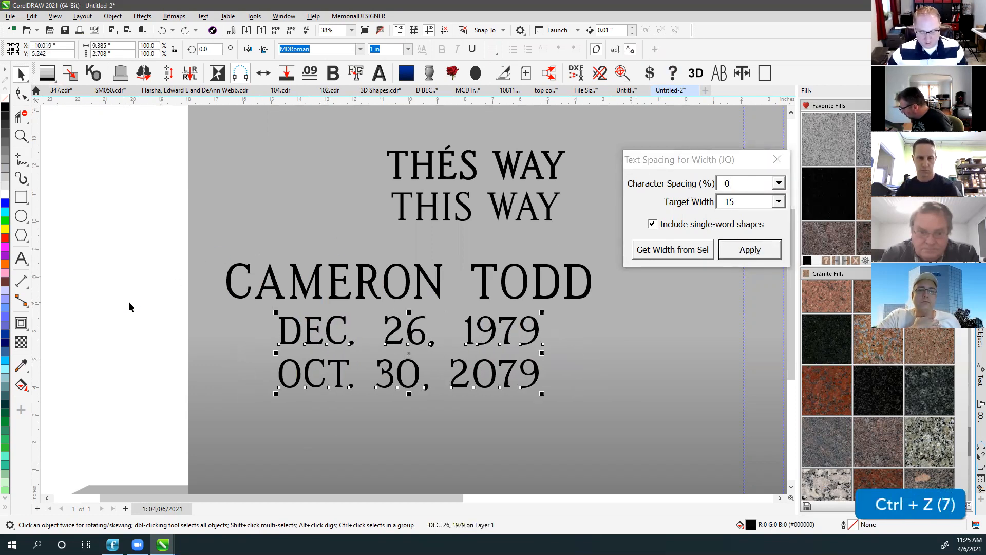
# Retry 25% spacing on DEC. 26, 1979, then undo back to the justified three-line block.
pyautogui.keyDown('ctrl'); pyautogui.click(128, 301); pyautogui.keyUp('ctrl')
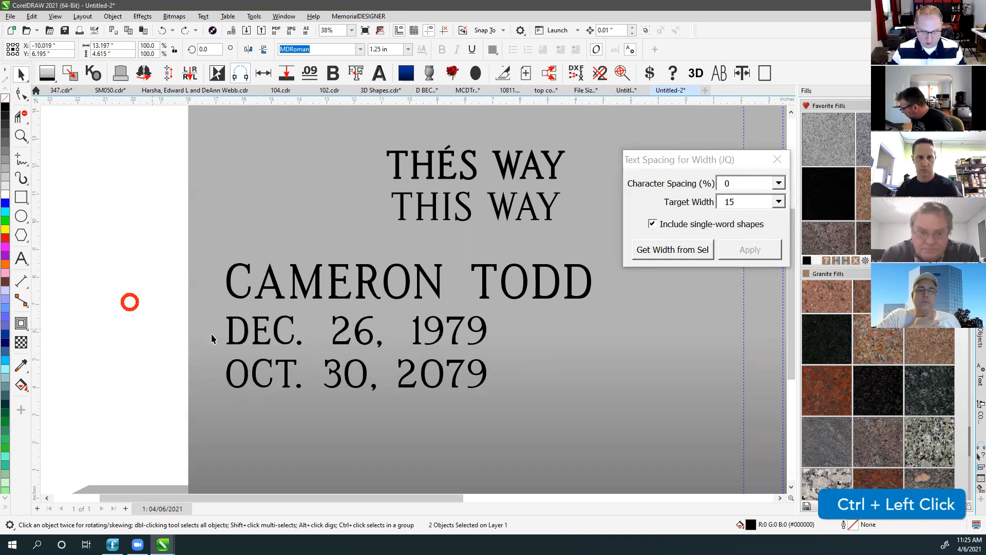
pyautogui.click(245, 332)
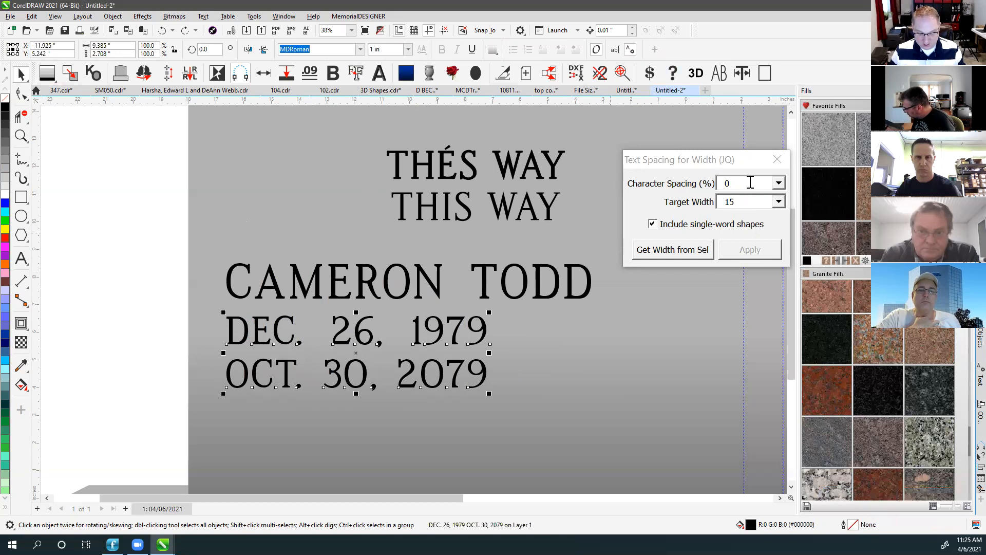
pyautogui.hotkey('ctrl', 'z')
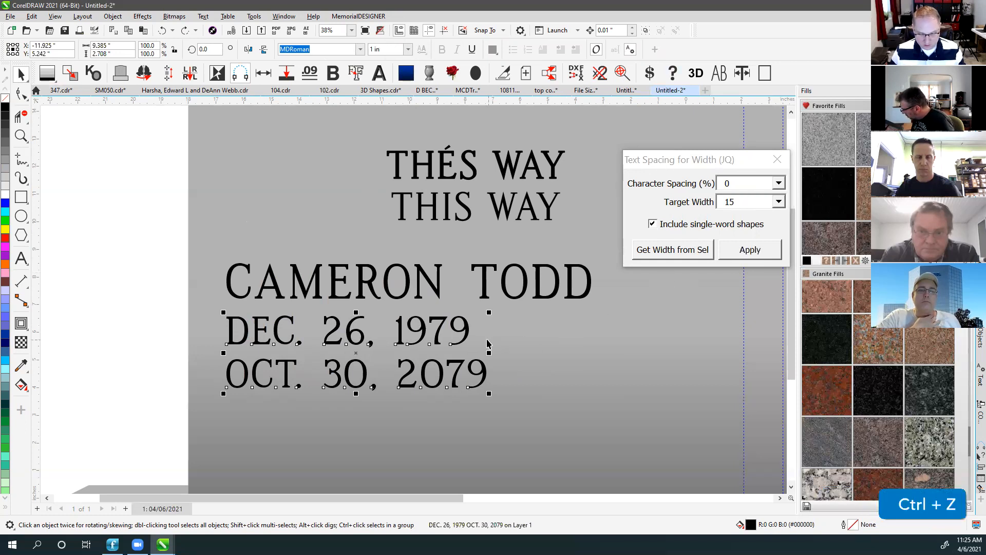
pyautogui.keyDown('ctrl'); pyautogui.click(147, 322); pyautogui.keyUp('ctrl')
pyautogui.click(465, 328)
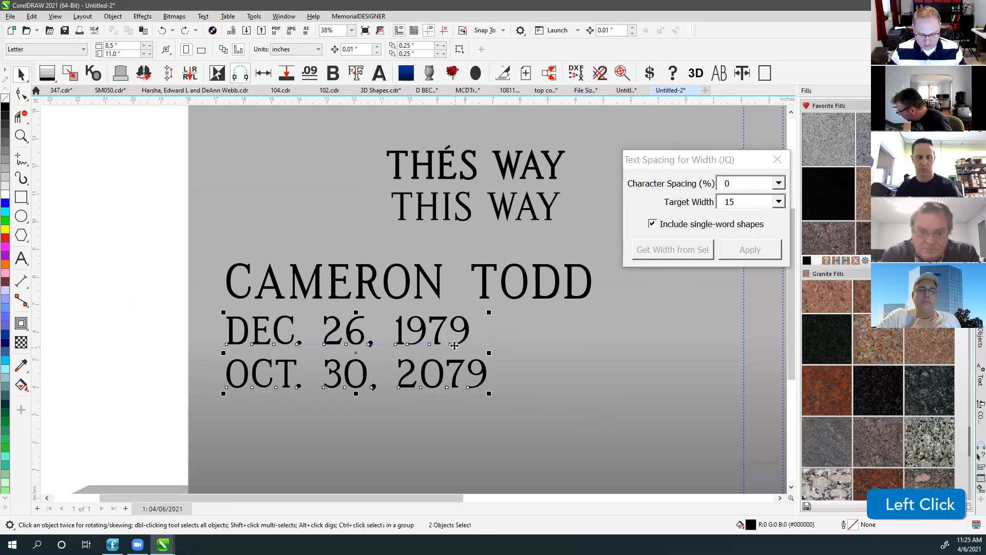
pyautogui.click(754, 185)
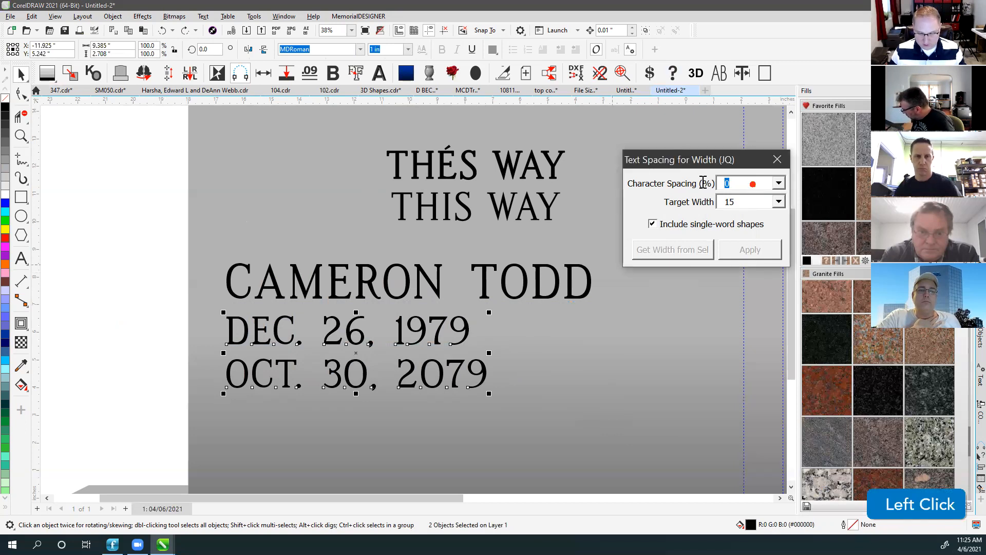
pyautogui.write('25')
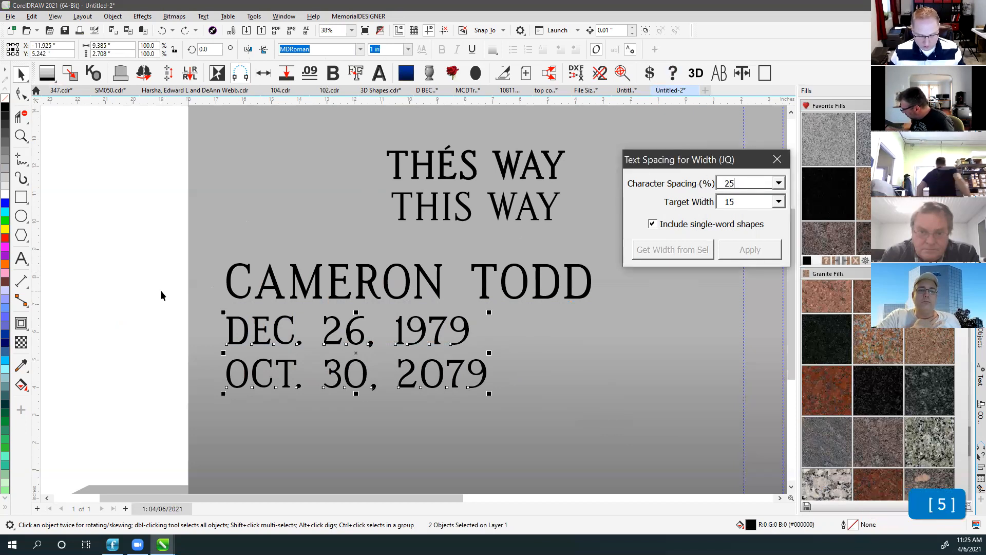
pyautogui.click(111, 333)
pyautogui.click(237, 343)
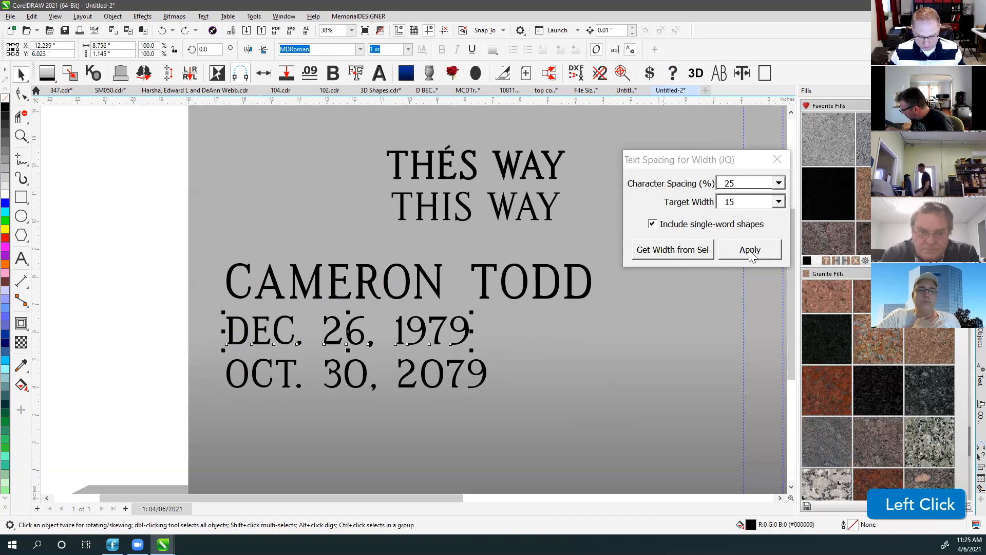
pyautogui.click(750, 250)
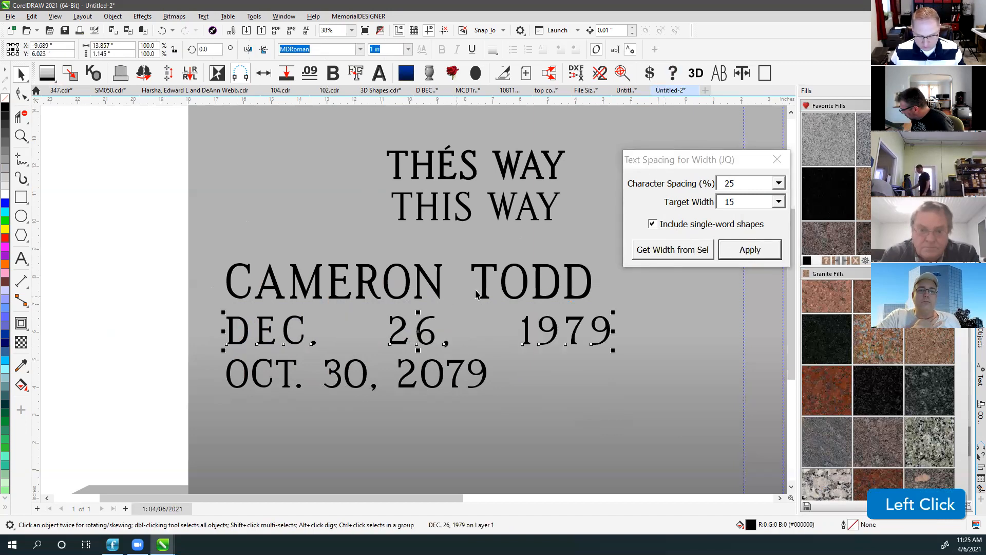
pyautogui.hotkey('ctrl', 'z')
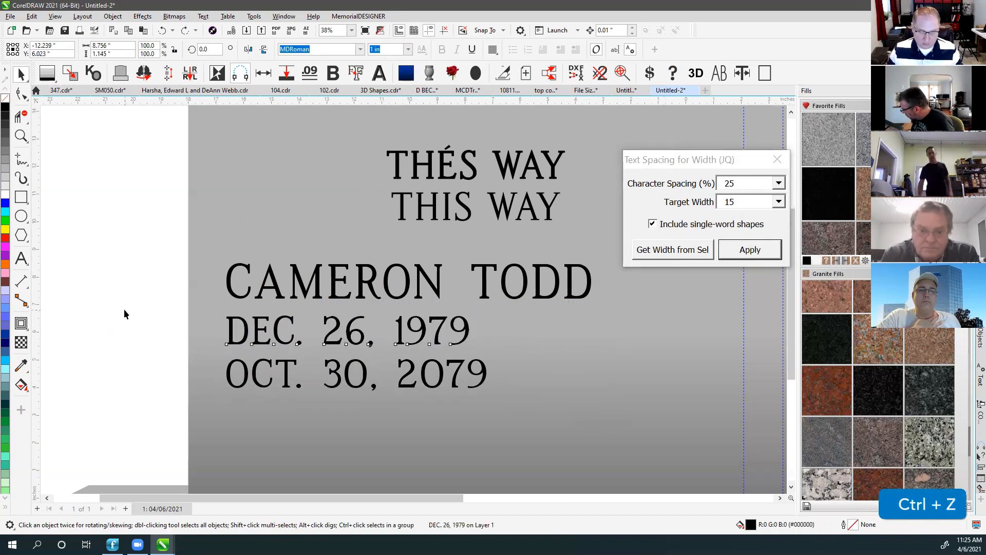
pyautogui.hotkey('ctrl', 'z')
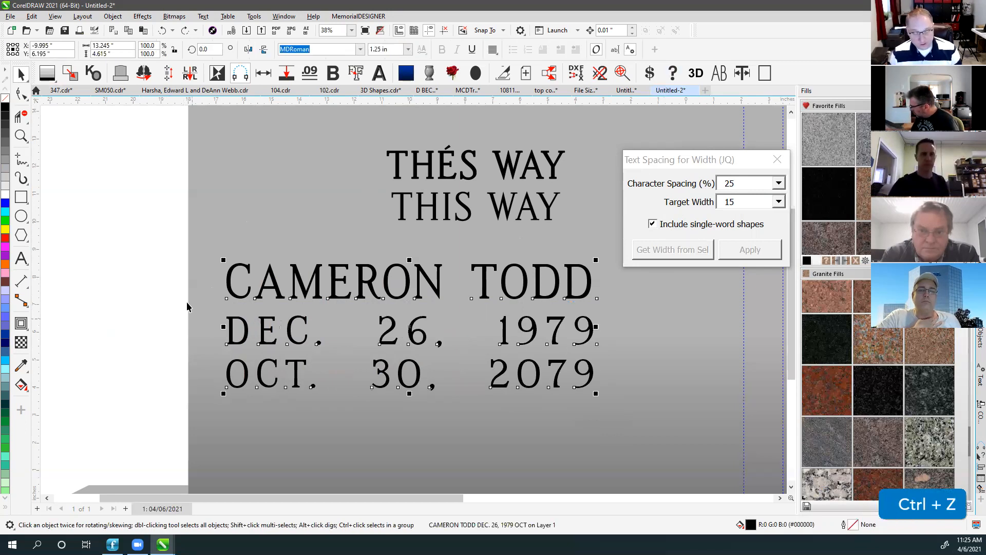
# Set the block's character spacing to 0 and break it into separate lines.
pyautogui.click(141, 247)
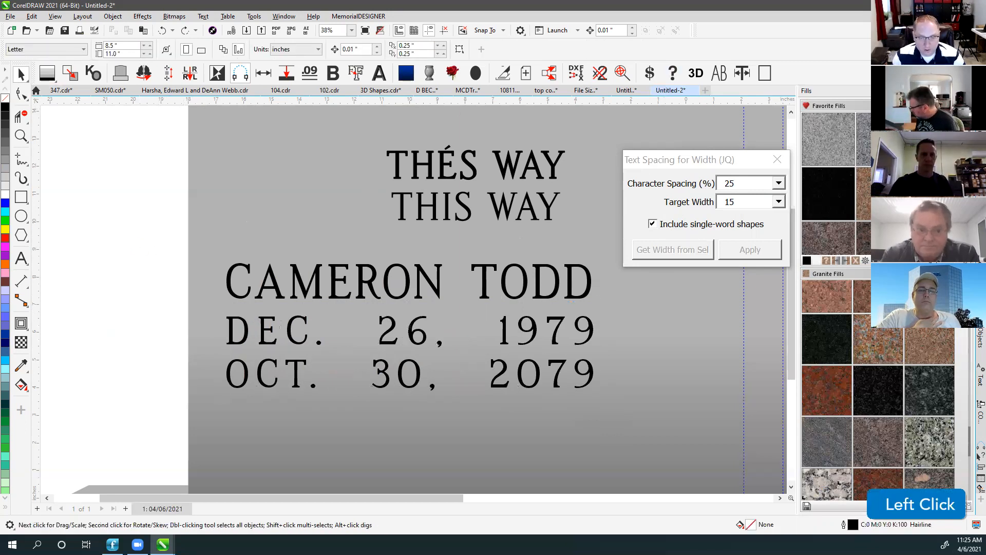
pyautogui.click(433, 280)
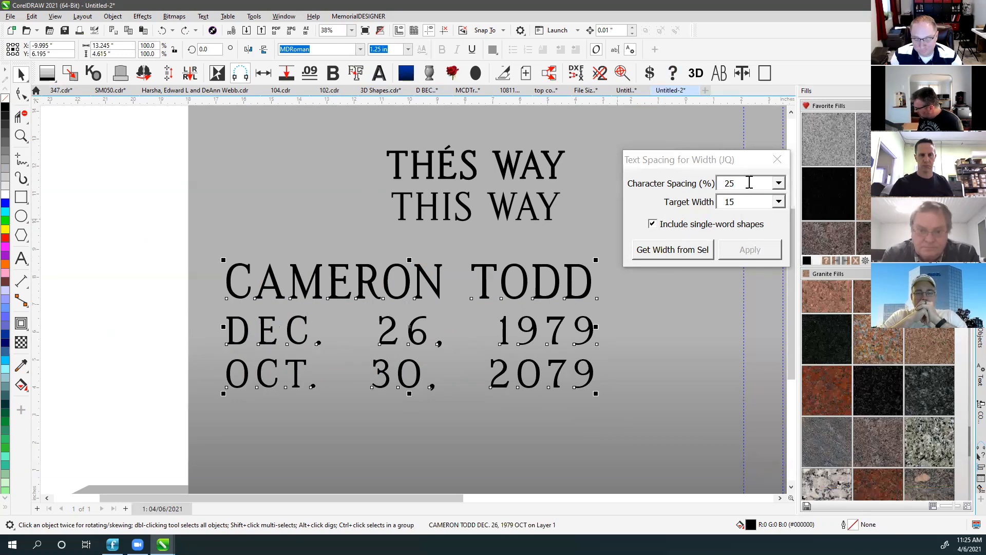
pyautogui.click(750, 183)
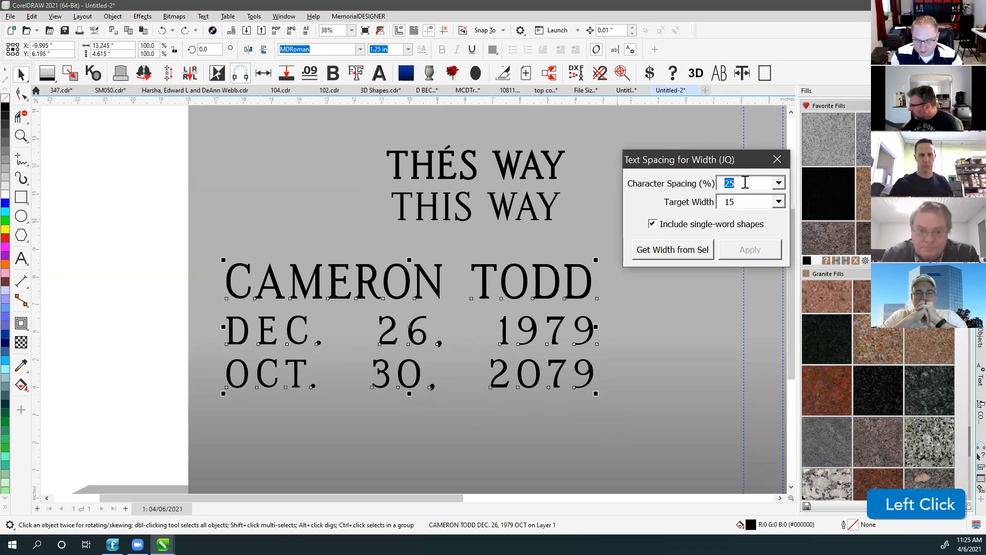
pyautogui.write('0')
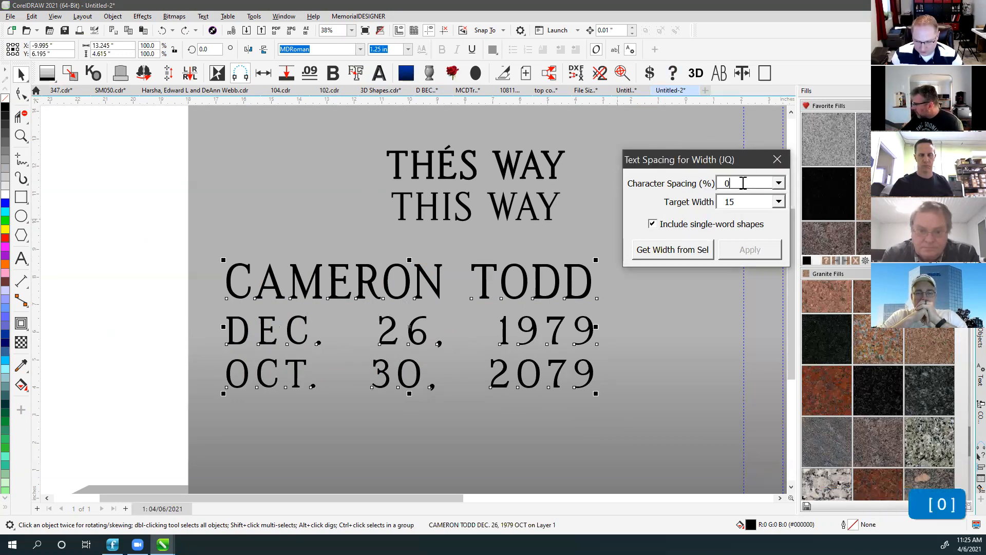
pyautogui.click(157, 239)
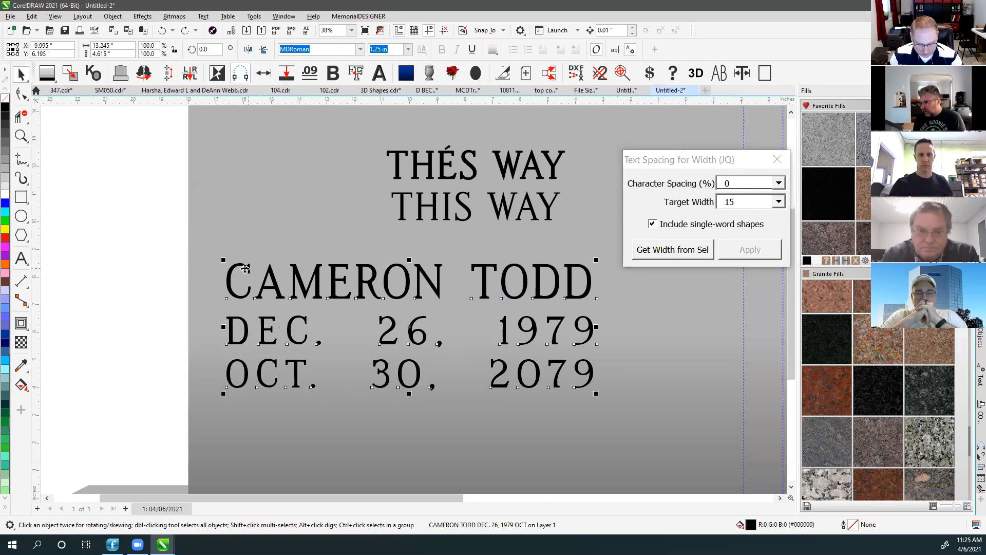
pyautogui.hotkey('ctrl', 'k')
pyautogui.click(119, 303)
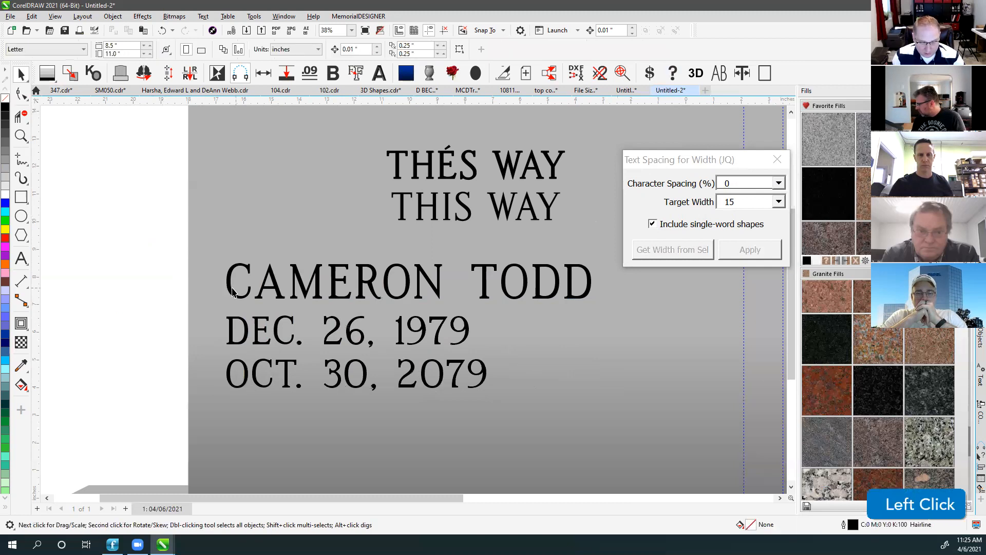
pyautogui.click(285, 284)
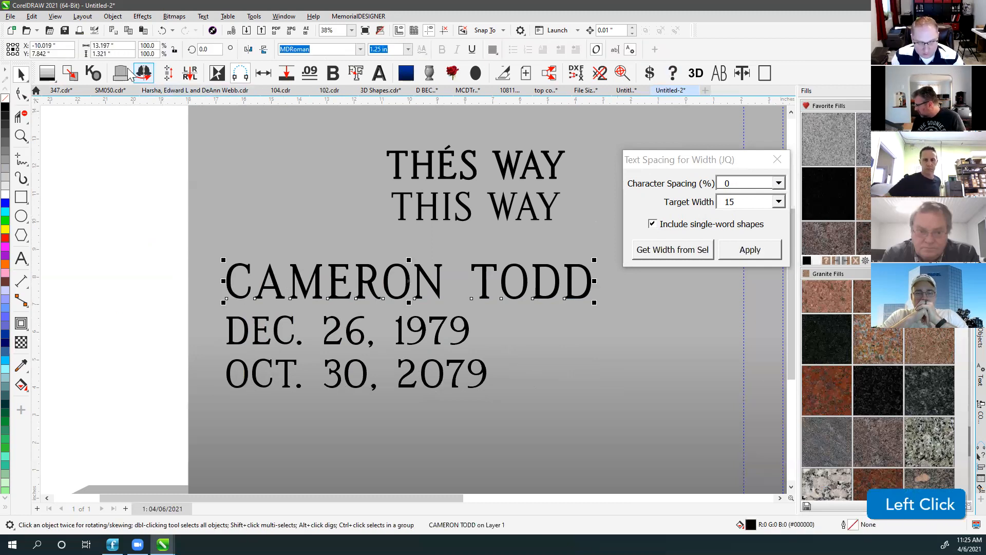
pyautogui.click(670, 251)
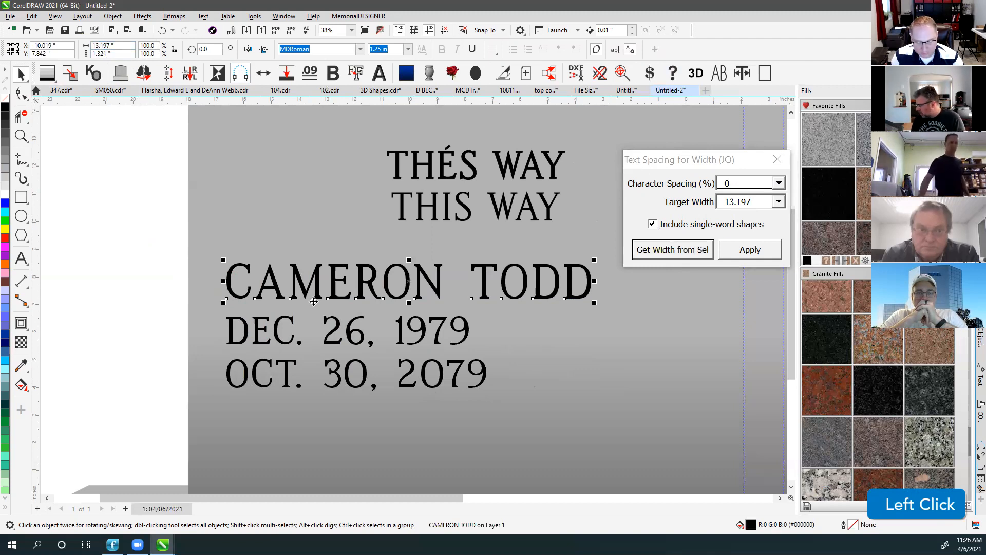
pyautogui.click(276, 340)
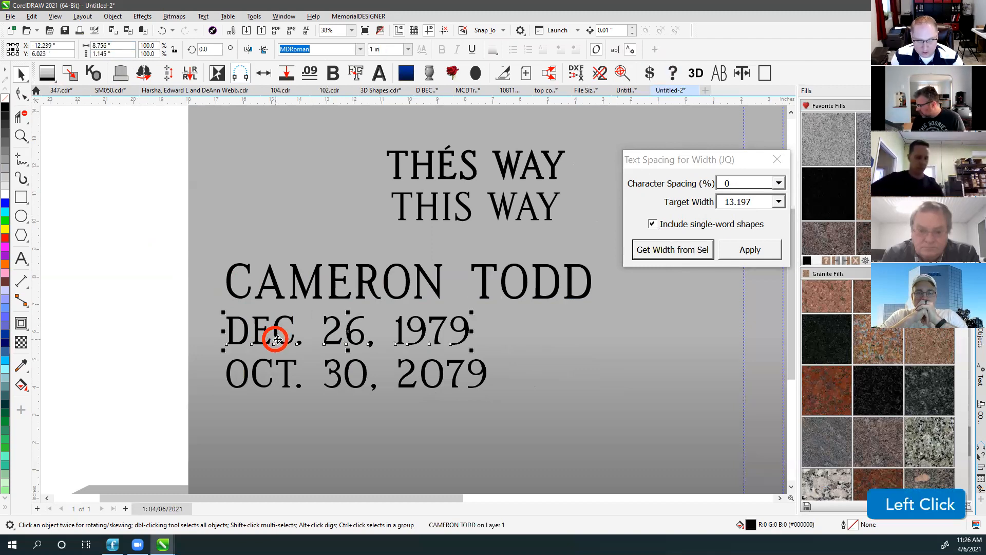
pyautogui.click(759, 257)
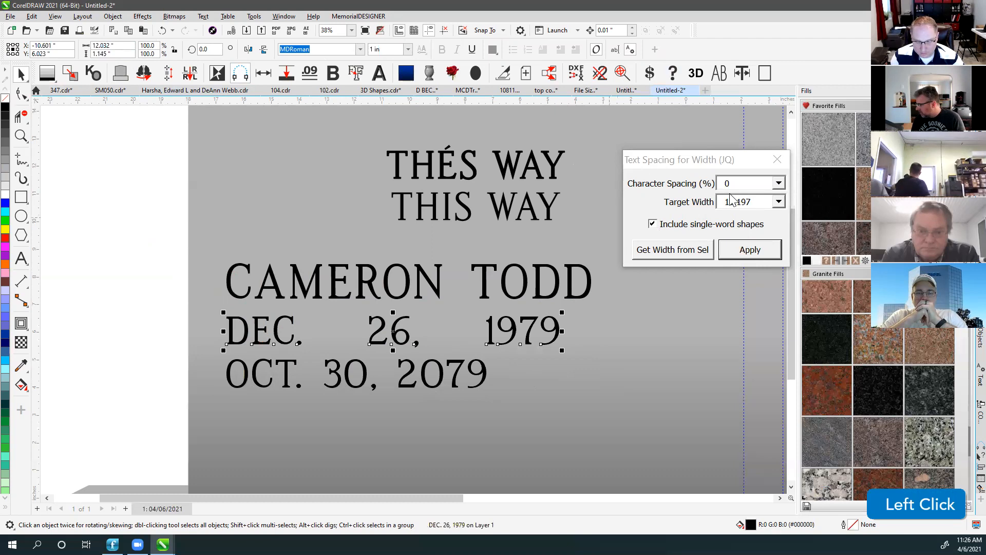
pyautogui.keyDown('shift'); pyautogui.click(420, 276); pyautogui.keyUp('shift')
pyautogui.press('c')
pyautogui.click(75, 296)
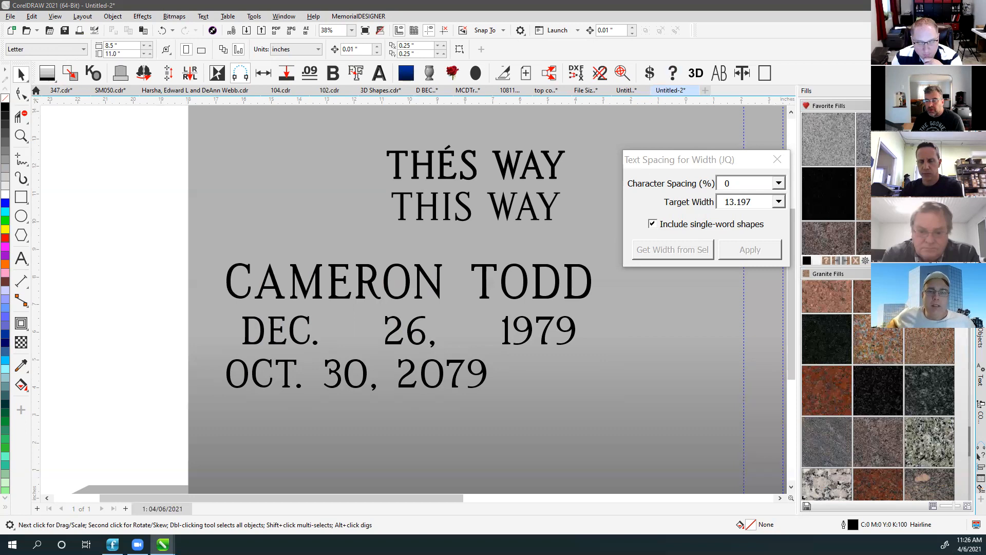
# Copy the name and both date lines and switch to CorelDRAW 2020.
pyautogui.click(653, 158)
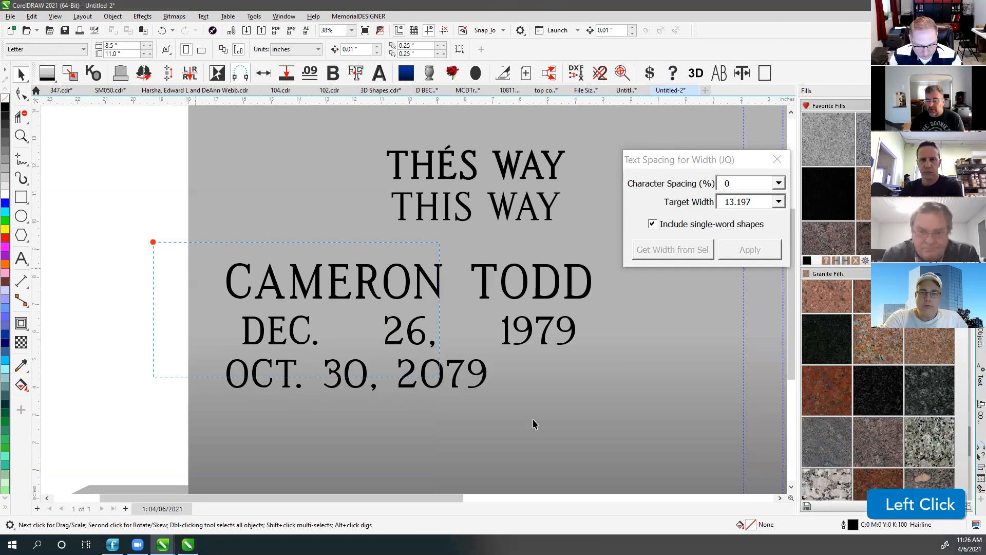
pyautogui.moveTo(533, 424); pyautogui.dragTo(649, 458)
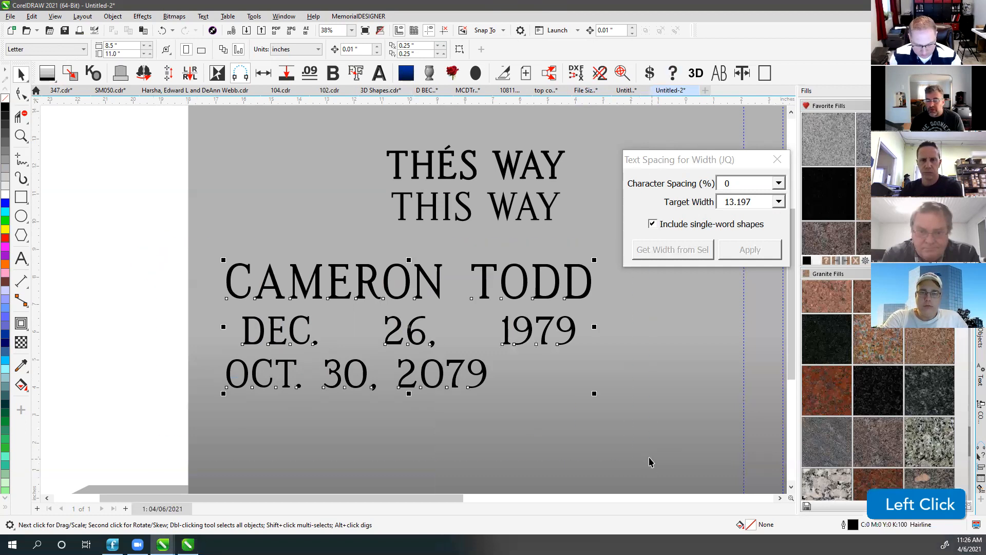
pyautogui.hotkey('ctrl', 'c')
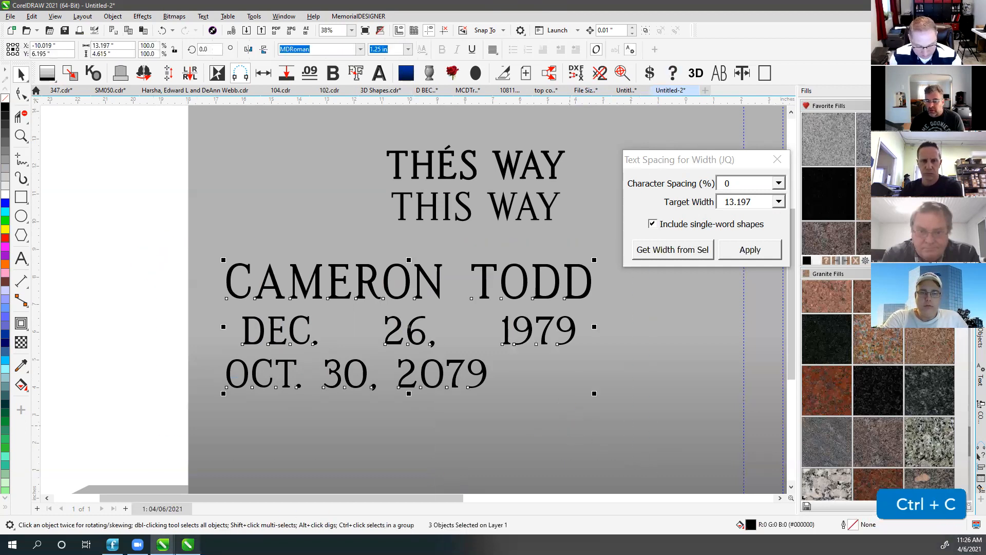
pyautogui.click(188, 545)
# Paste the lettering into CorelDRAW 2020 as Corel 32-bit Presentation Exchange Data and select DEC. 26, 1979.
pyautogui.doubleClick(579, 196)
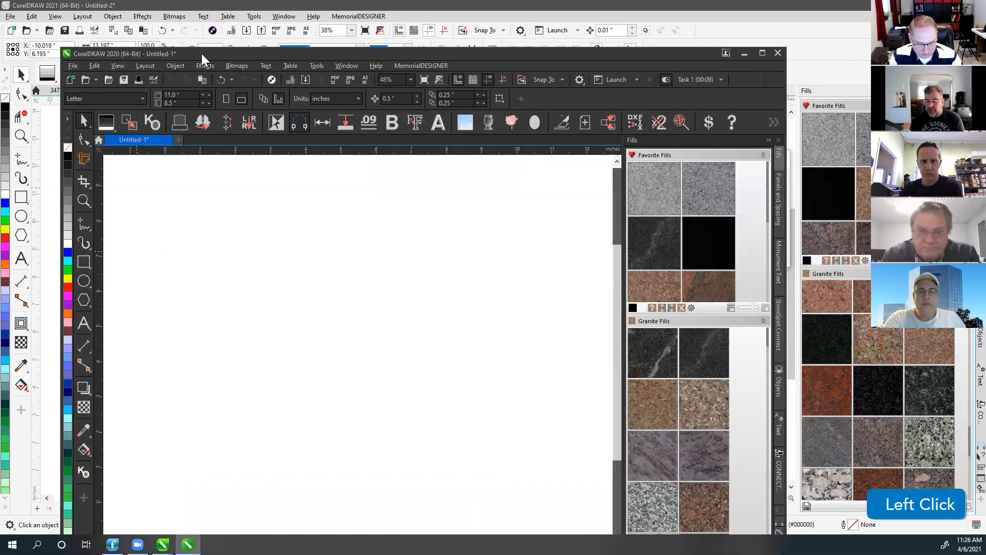
pyautogui.click(272, 258)
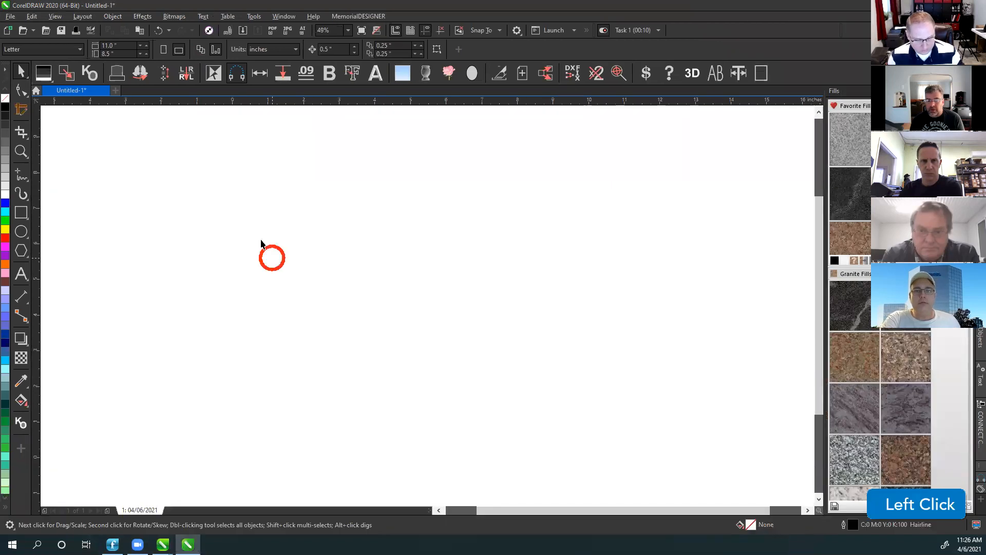
pyautogui.click(32, 16)
pyautogui.click(80, 123)
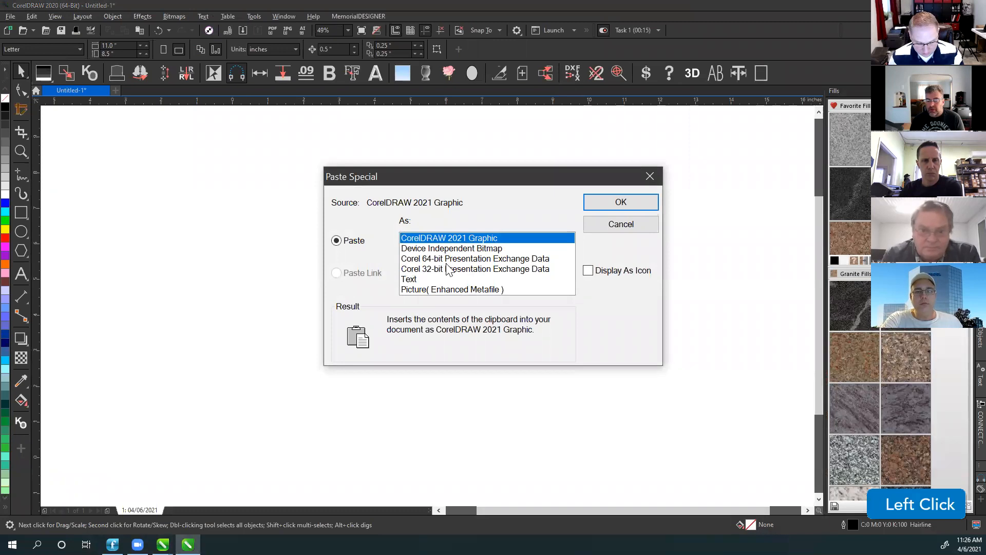
pyautogui.click(451, 269)
pyautogui.click(616, 216)
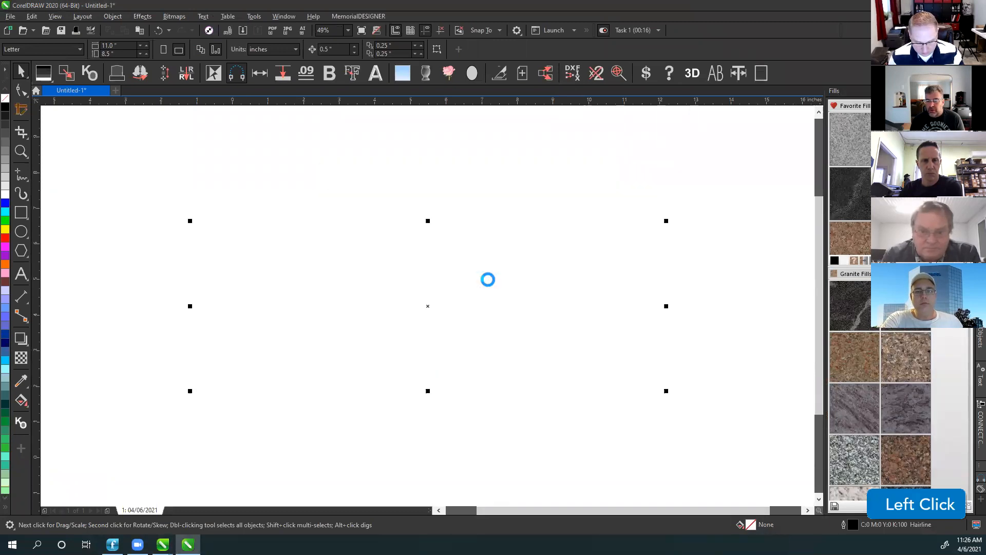
pyautogui.click(291, 245)
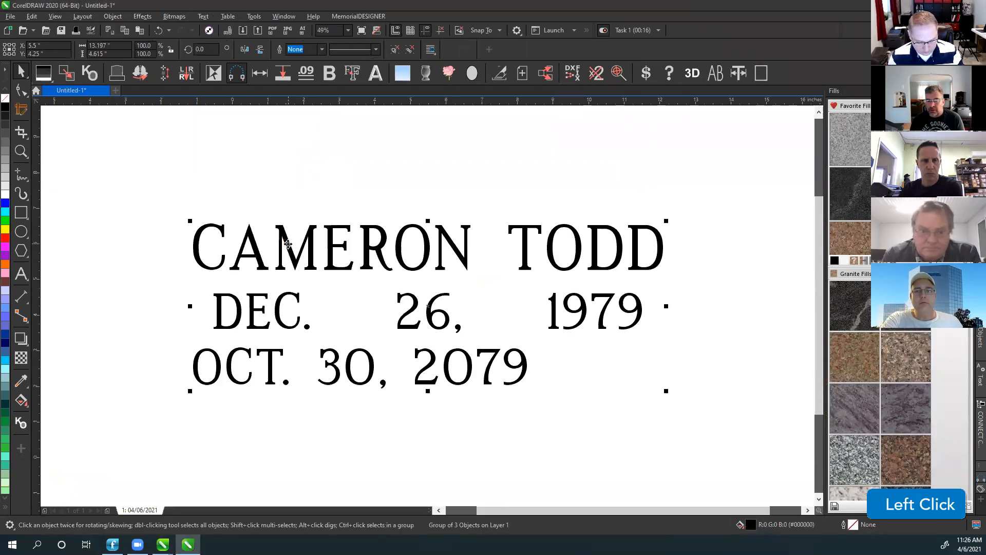
pyautogui.click(387, 240)
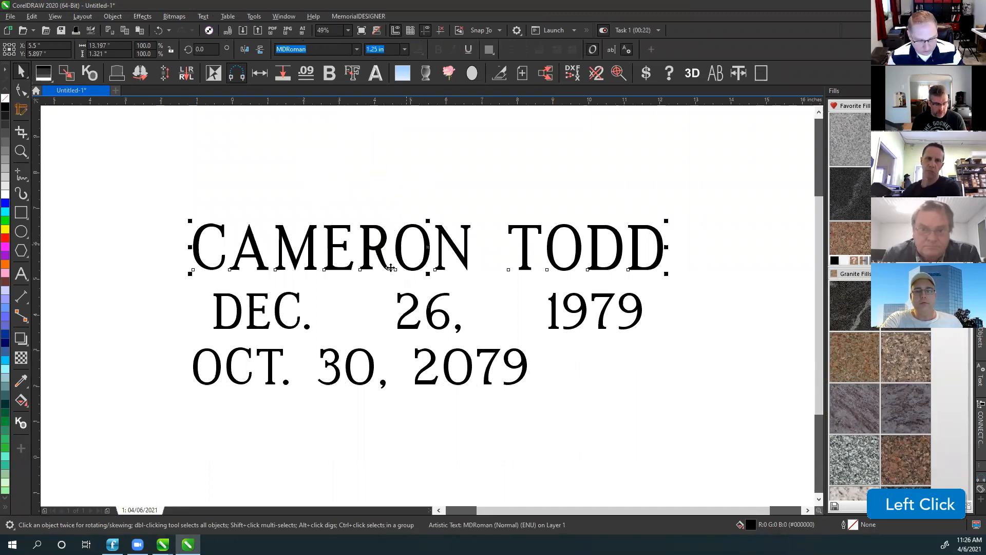
pyautogui.click(281, 302)
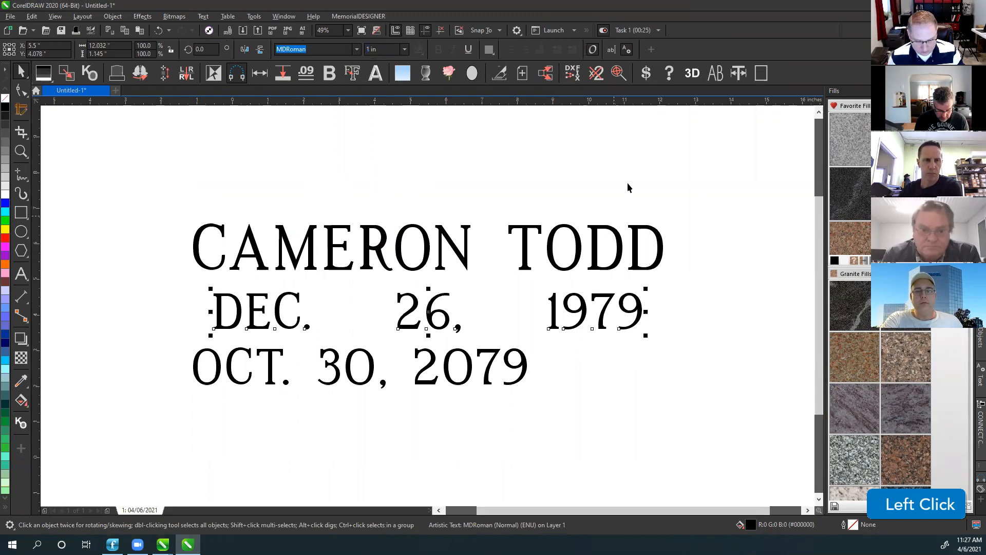
# Spread DEC. 26, 1979 to a 20-inch target width and fit everything in view.
pyautogui.click(736, 73)
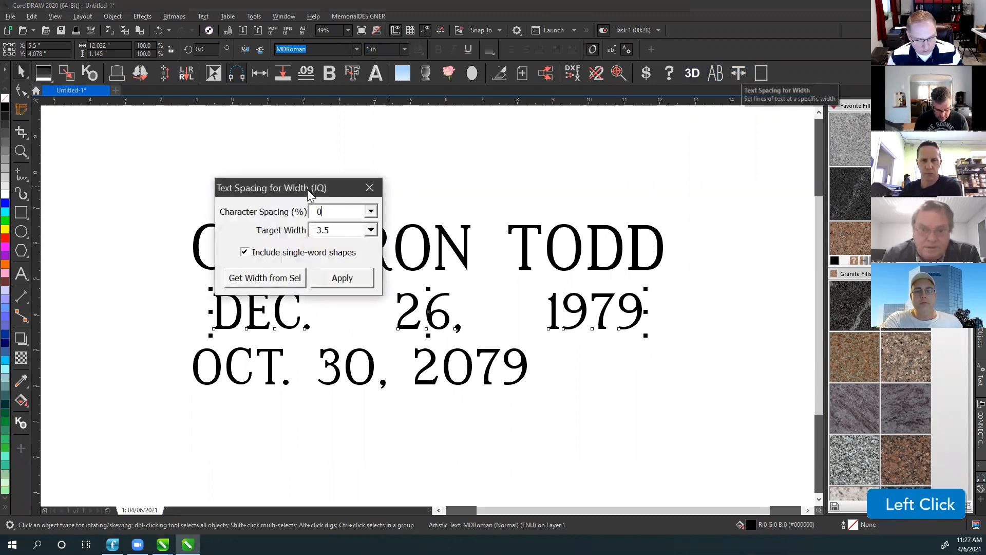
pyautogui.moveTo(309, 184); pyautogui.dragTo(774, 142)
pyautogui.click(805, 189)
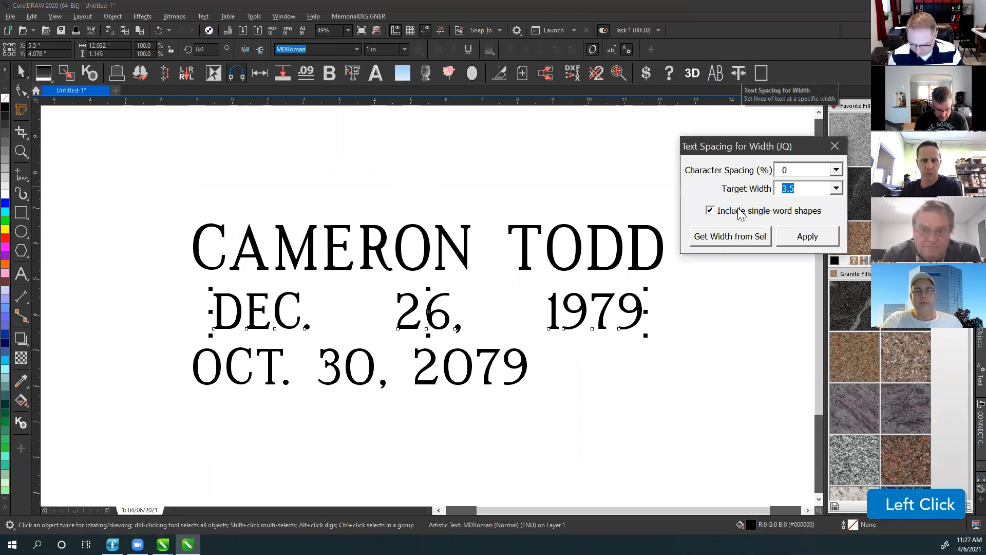
pyautogui.write('20')
pyautogui.click(808, 238)
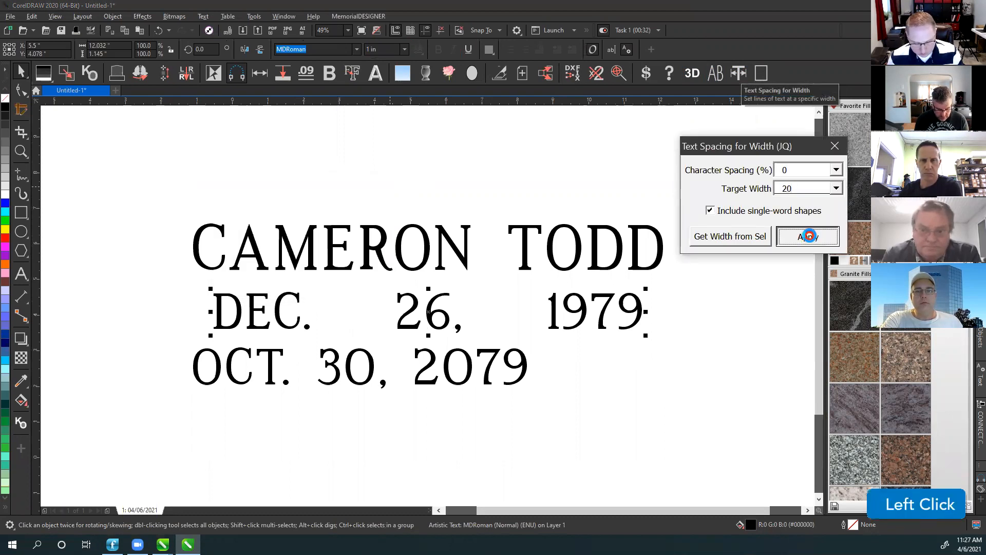
pyautogui.click(275, 305)
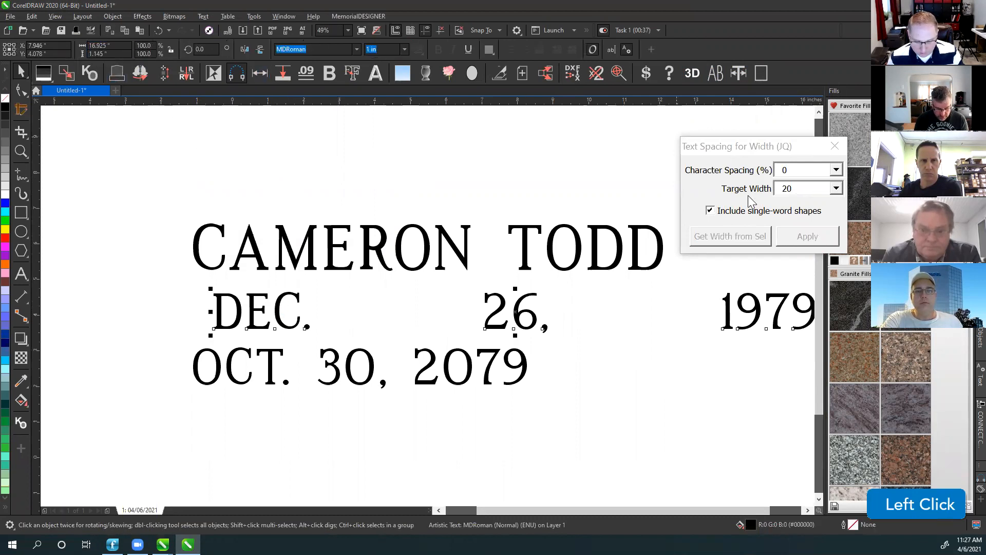
pyautogui.press('F4')
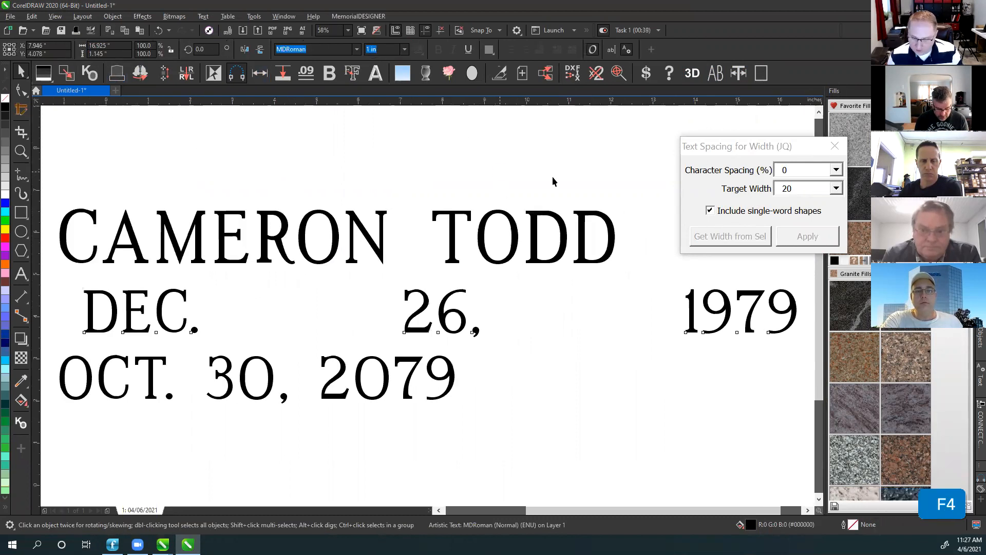
pyautogui.click(553, 177)
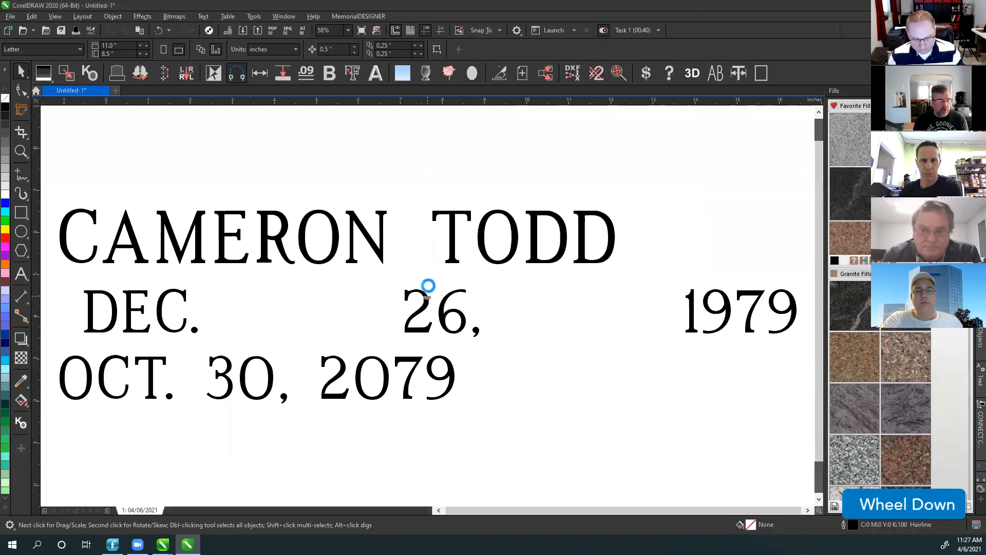
pyautogui.scroll(-4, 428, 285)
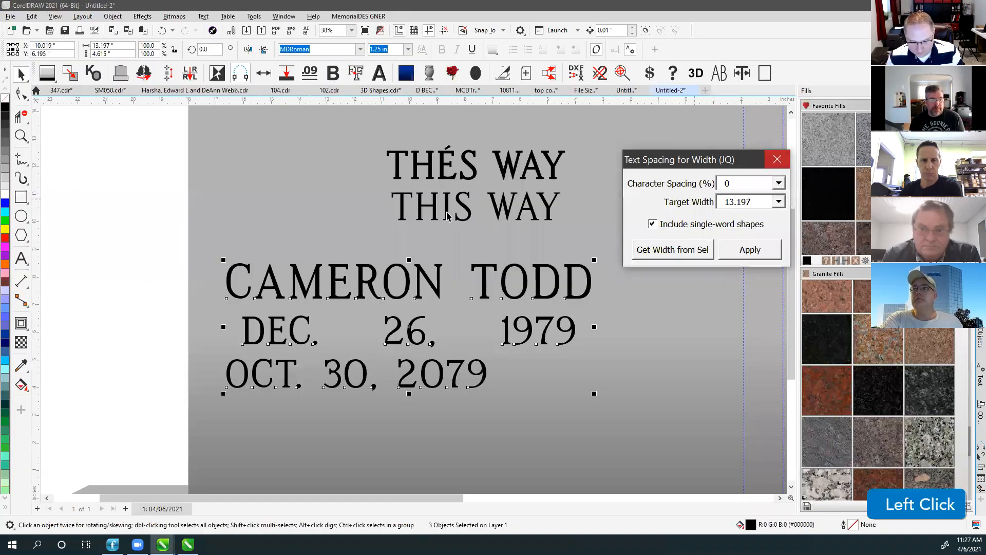
# Close the text spacing settings and zoom to show the whole monument.
pyautogui.click(144, 231)
pyautogui.scroll(-1, 448, 272)
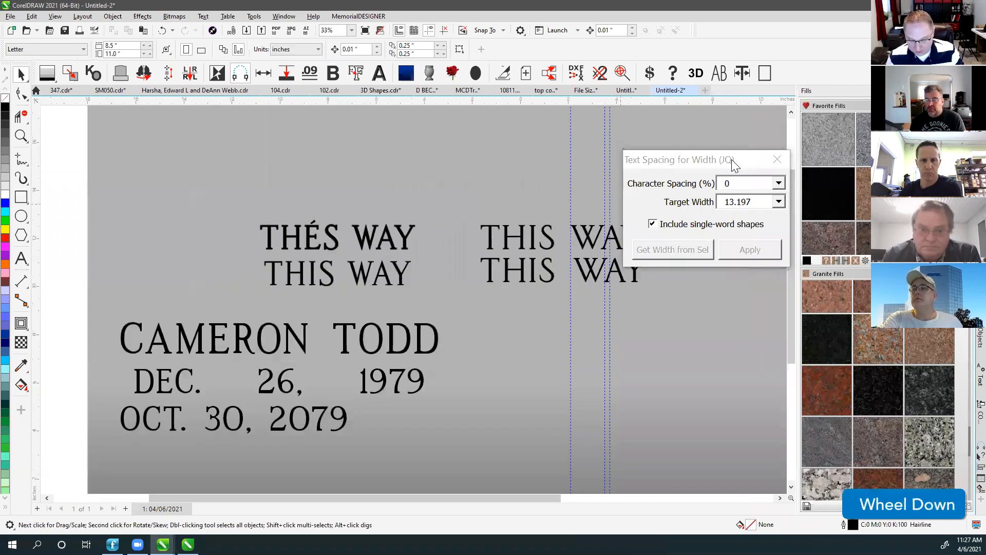
pyautogui.click(777, 159)
pyautogui.press('F4')
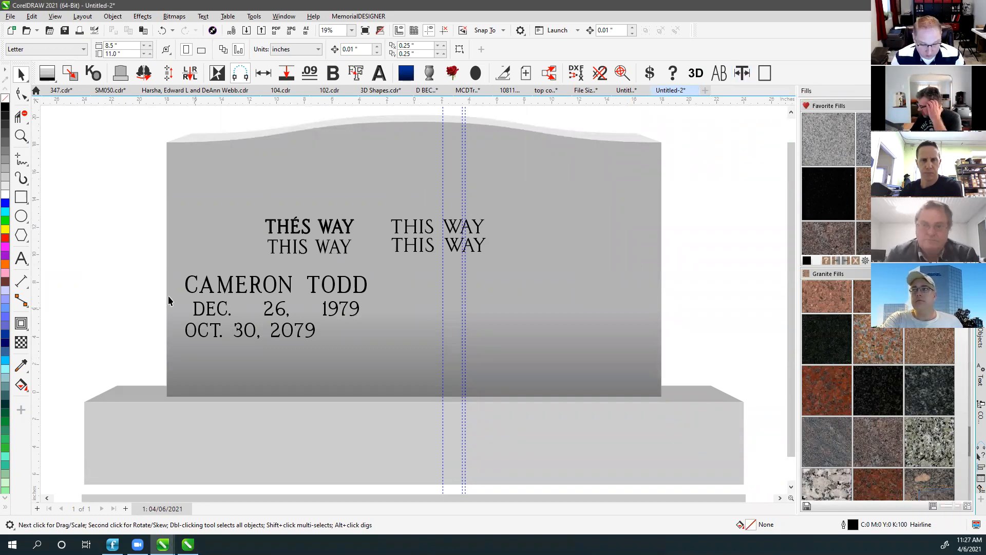
# Type CAMERON left of the monument and trial a 12-inch target width spread.
pyautogui.click(23, 259)
pyautogui.click(128, 214)
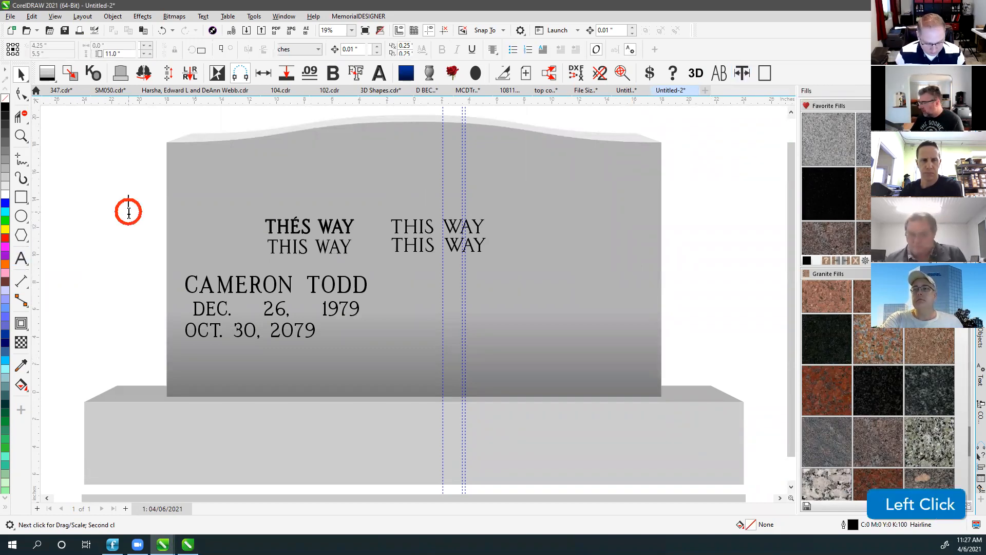
pyautogui.write('CAMERON')
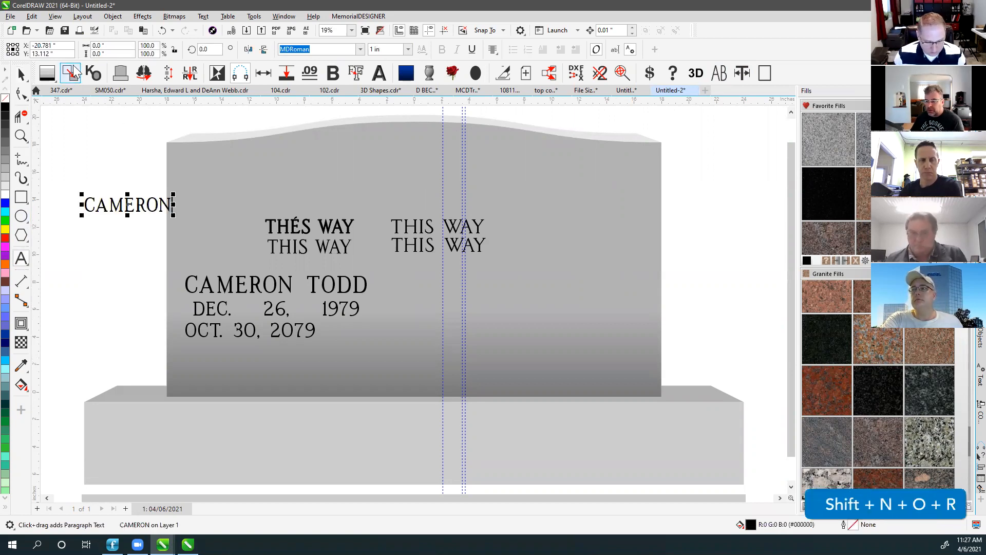
pyautogui.click(21, 74)
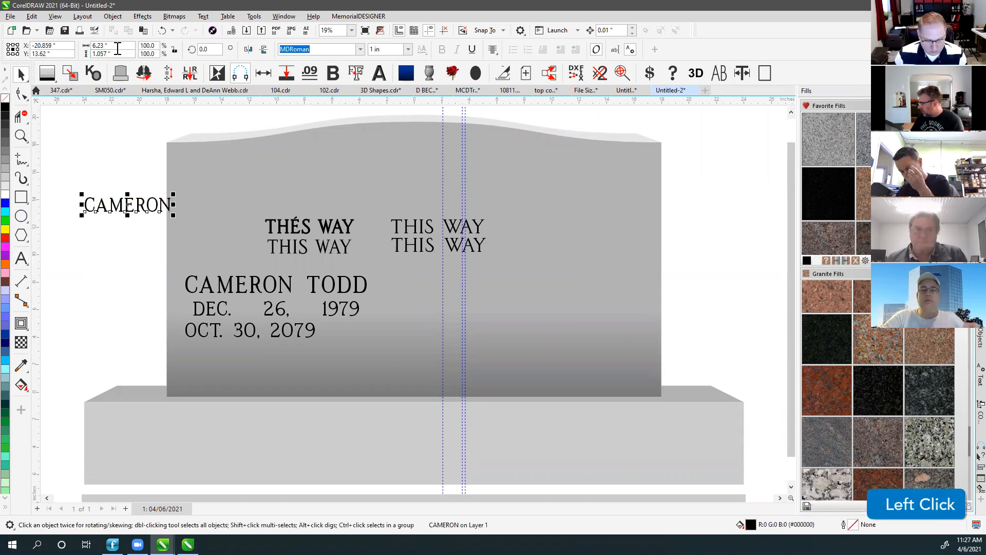
pyautogui.click(741, 74)
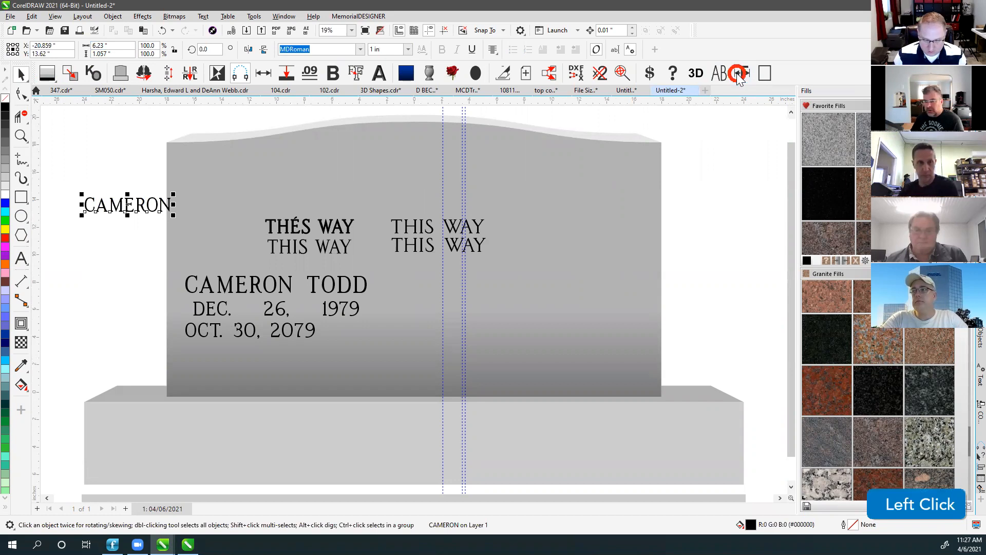
pyautogui.doubleClick(754, 201)
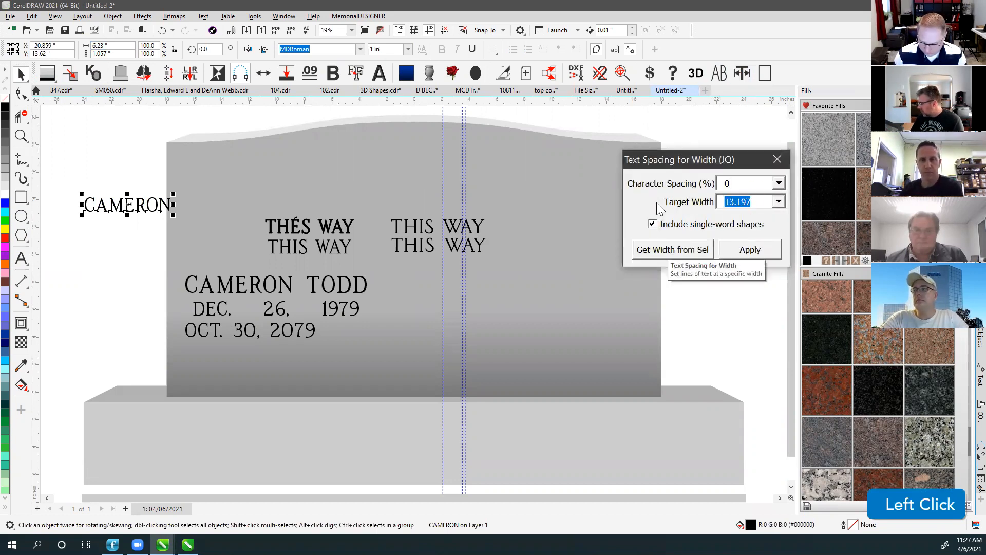
pyautogui.write('12')
pyautogui.click(740, 254)
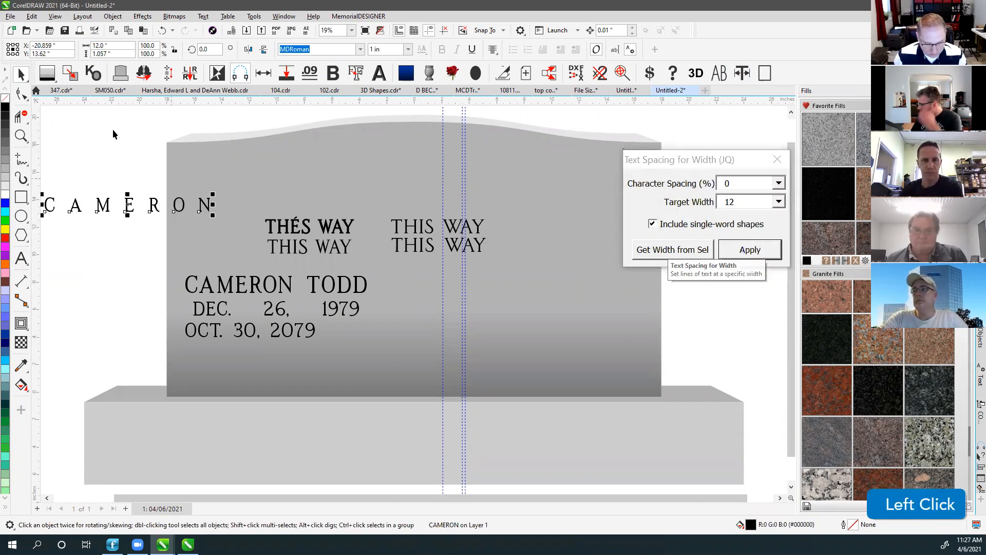
pyautogui.moveTo(129, 206); pyautogui.dragTo(271, 171)
pyautogui.hotkey('ctrl', 'z')
pyautogui.hotkey('ctrl', 'z')
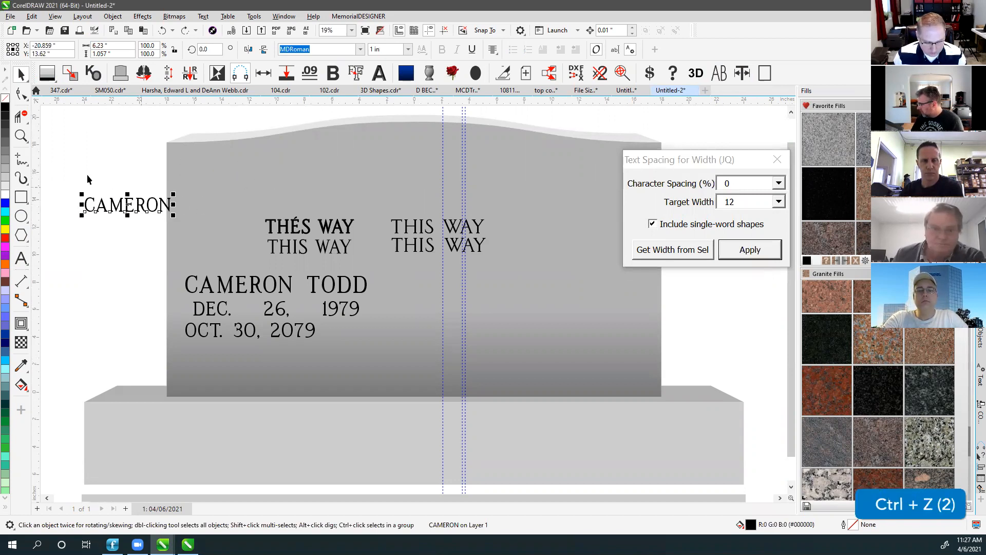
# Test replacing it with DEC. 26, 1979 spread to 12 inches, then undo back to CAMERON.
pyautogui.click(21, 258)
pyautogui.click(159, 205)
pyautogui.hotkey('ctrl', 'a')
pyautogui.write('DEC. 26, 1979')
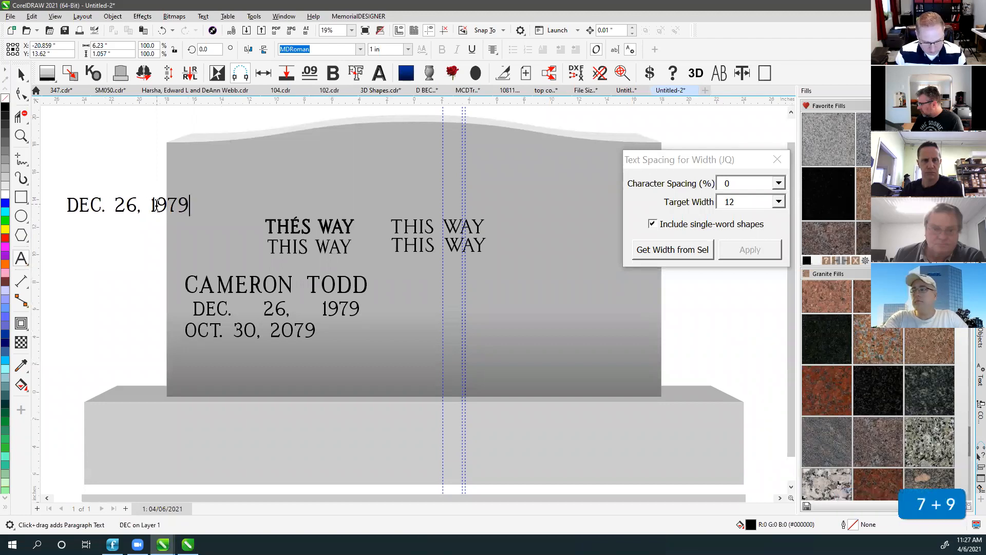
pyautogui.click(21, 75)
pyautogui.click(750, 250)
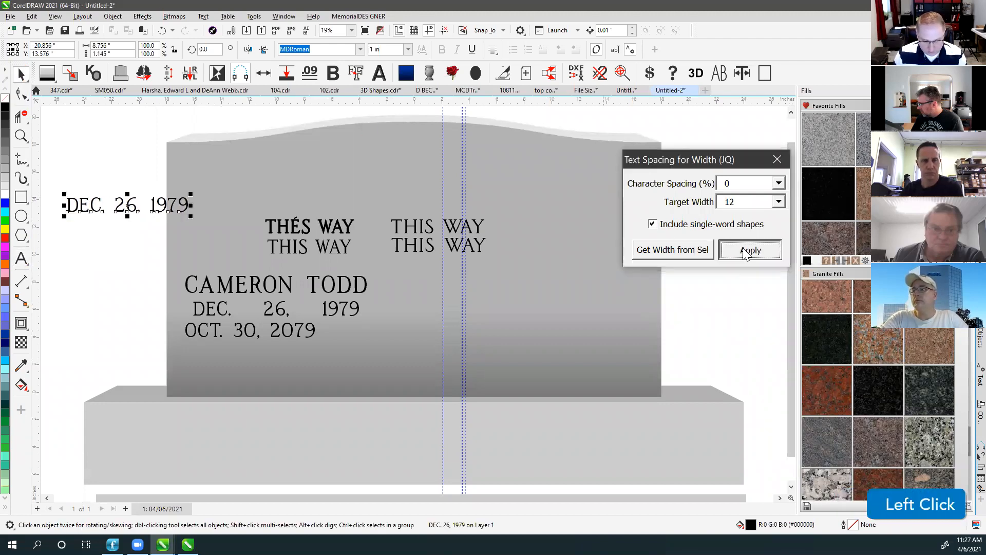
pyautogui.hotkey('ctrl', 'z')
pyautogui.hotkey('ctrl', 'z')
pyautogui.hotkey('ctrl', 'z')
pyautogui.press('F4')
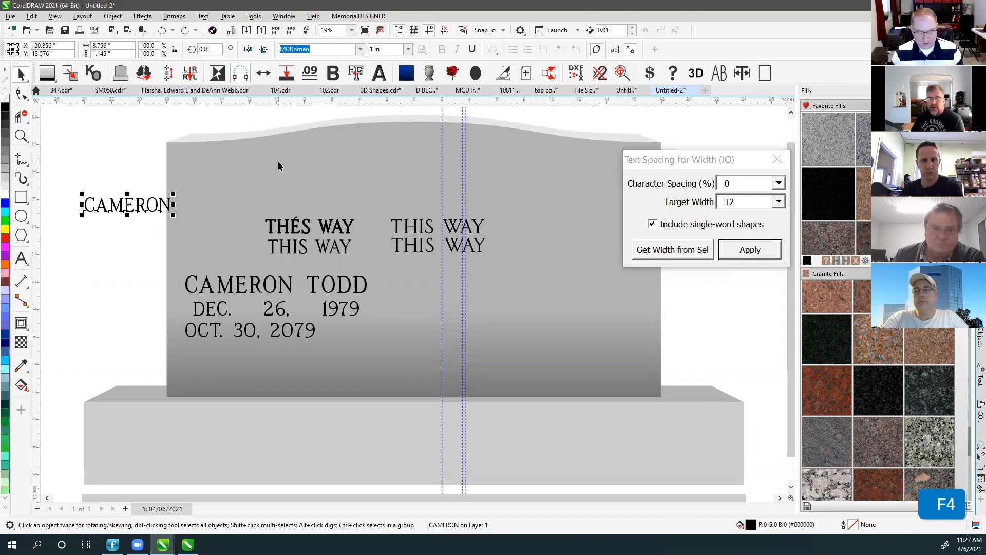
pyautogui.click(723, 160)
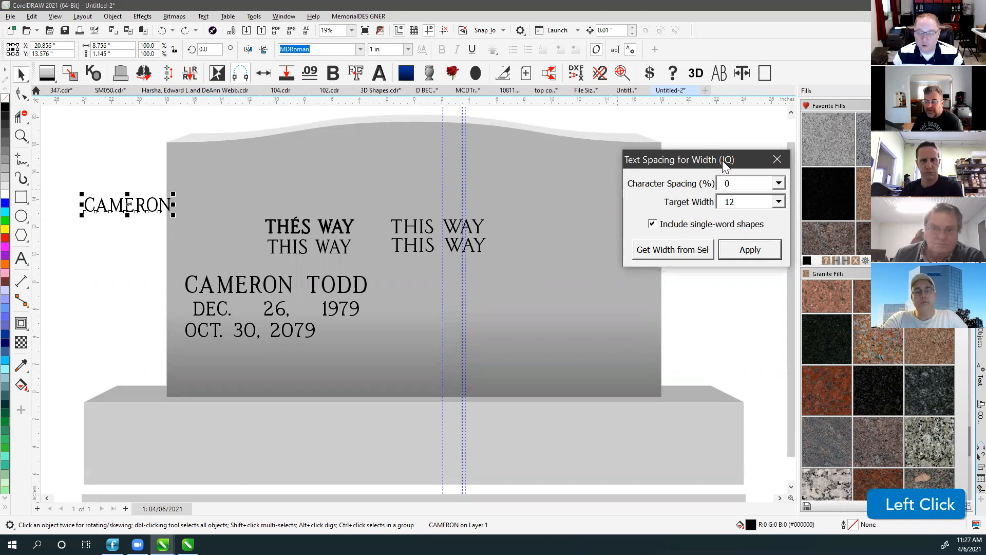
# Move the monument drawing up and right off the page and remove the vertical guidelines.
pyautogui.click(778, 159)
pyautogui.click(692, 129)
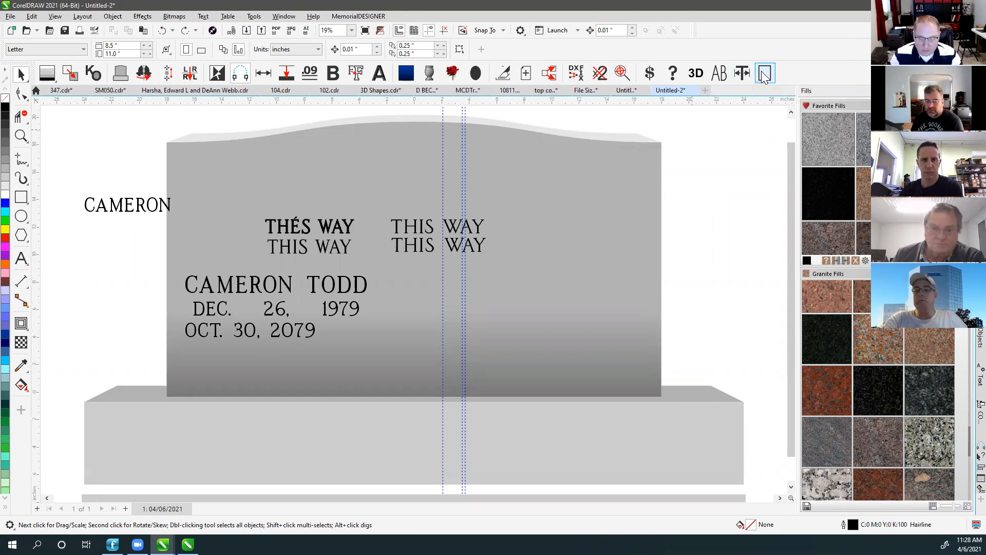
pyautogui.press('F4')
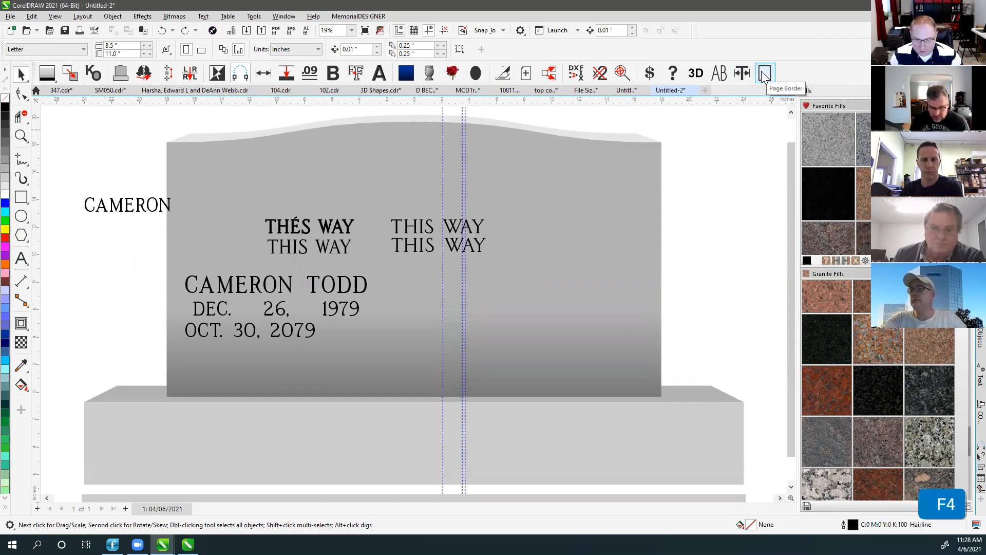
pyautogui.click(764, 75)
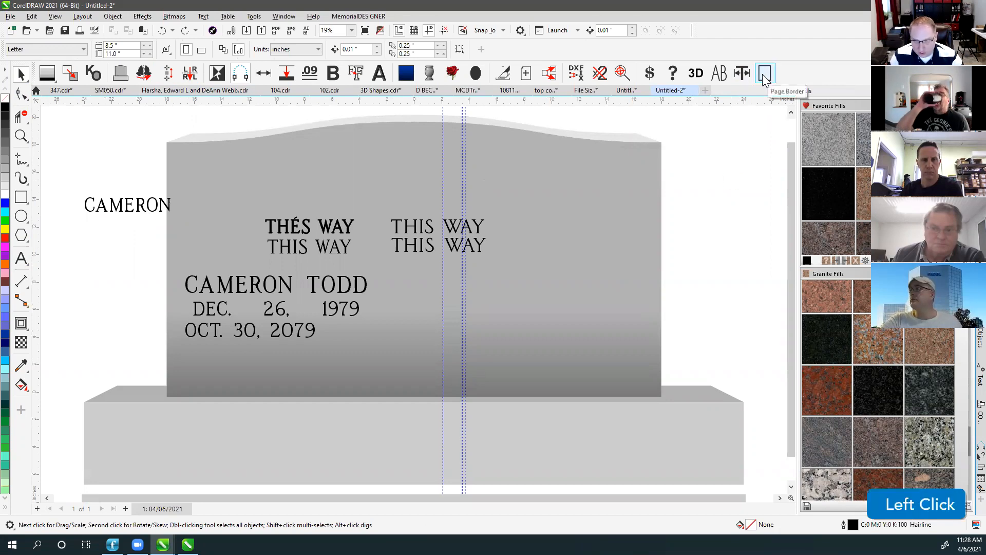
pyautogui.scroll(-1, 414, 304)
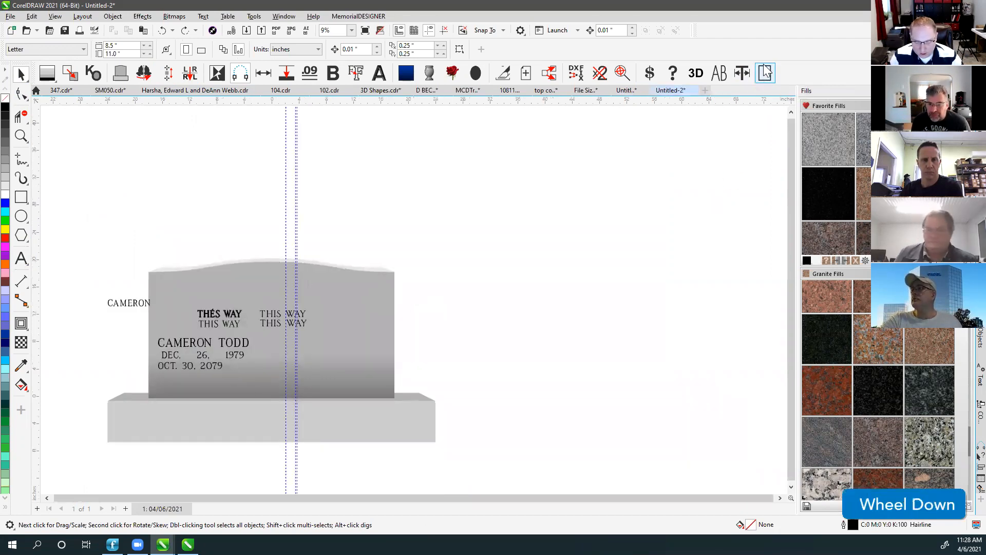
pyautogui.click(527, 210)
pyautogui.moveTo(85, 246); pyautogui.dragTo(508, 467)
pyautogui.moveTo(321, 345); pyautogui.dragTo(627, 194)
pyautogui.click(326, 305)
pyautogui.click(444, 30)
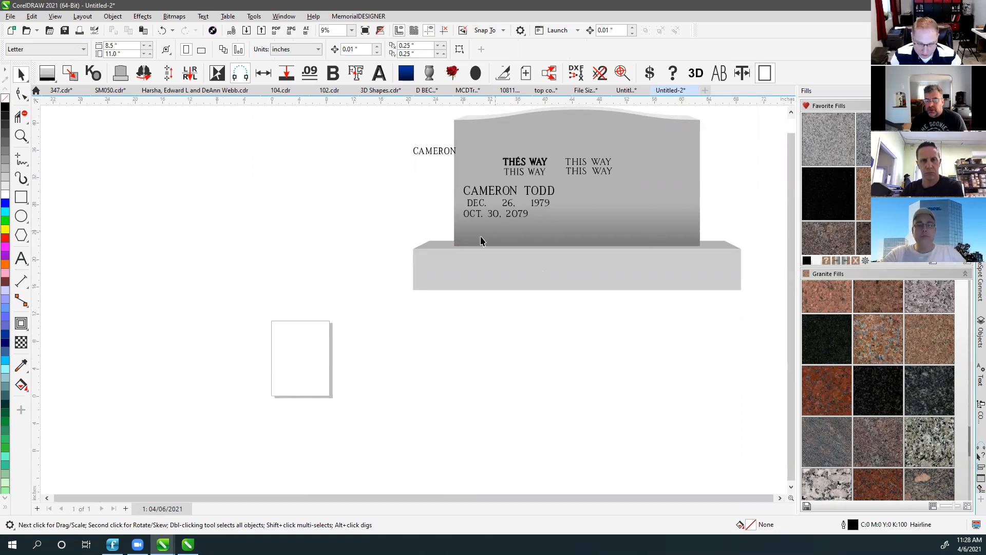
# Add a second page, return to page 1 and show the Objects docker.
pyautogui.click(126, 509)
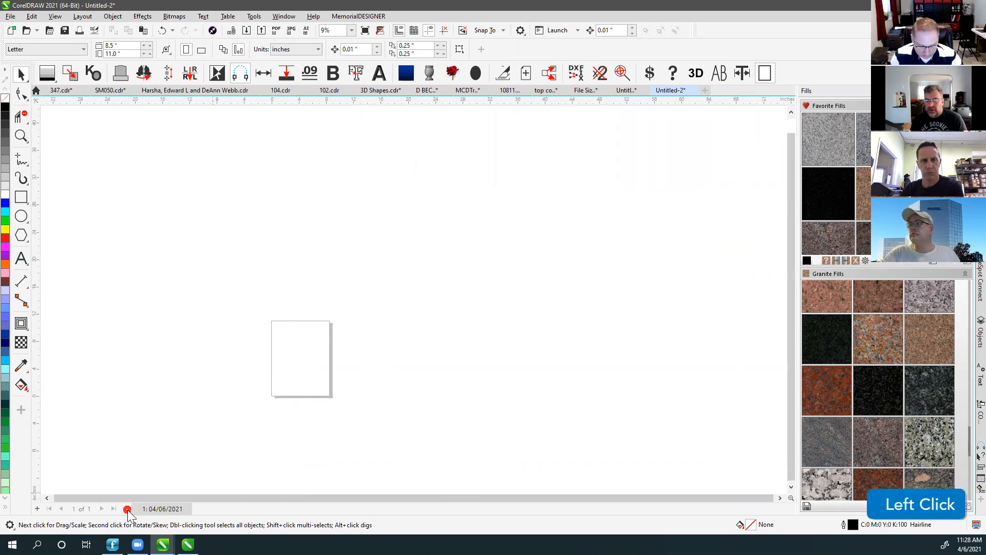
pyautogui.click(161, 509)
pyautogui.click(430, 370)
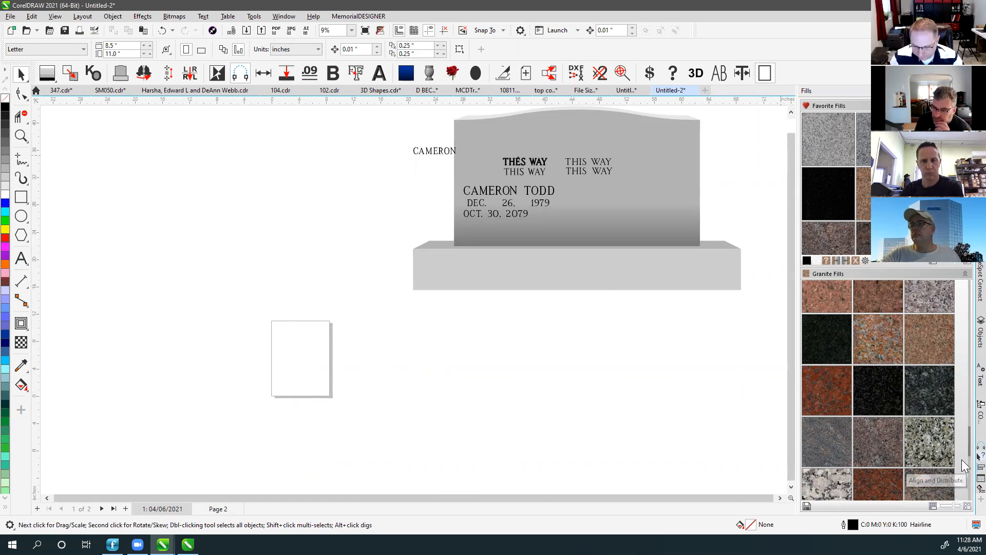
pyautogui.click(980, 333)
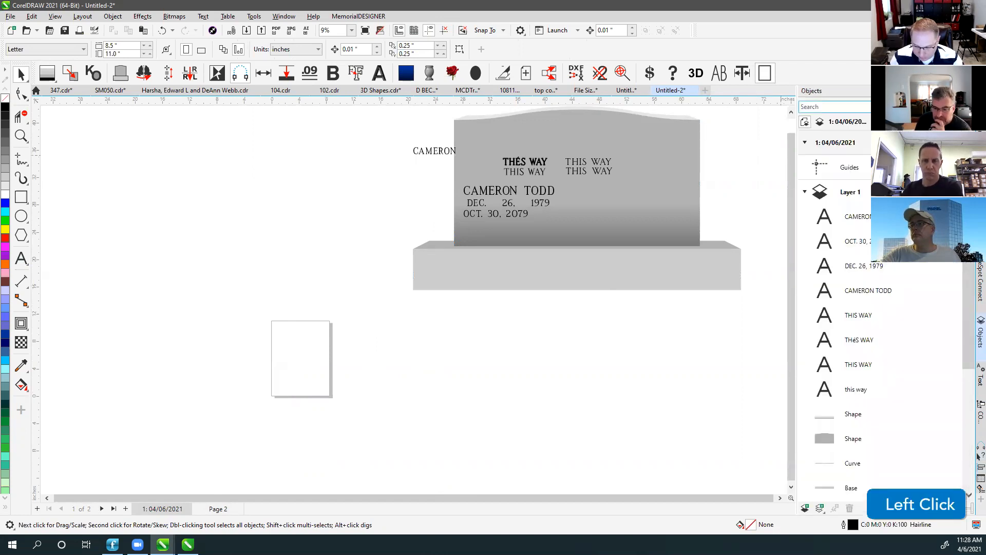
# Adjust the Objects list display, add Page 3, and return to the first dated page.
pyautogui.click(968, 122)
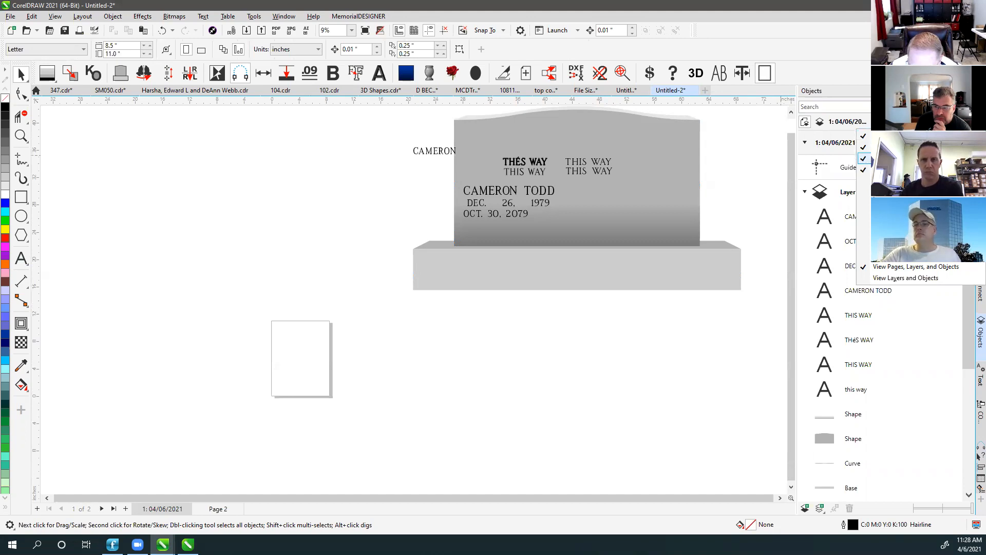
pyautogui.click(864, 161)
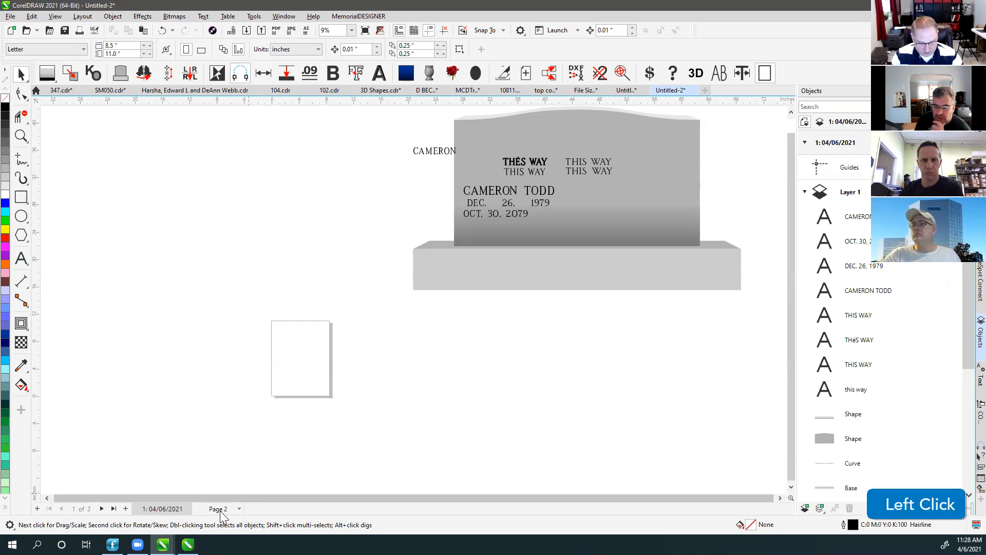
pyautogui.click(125, 509)
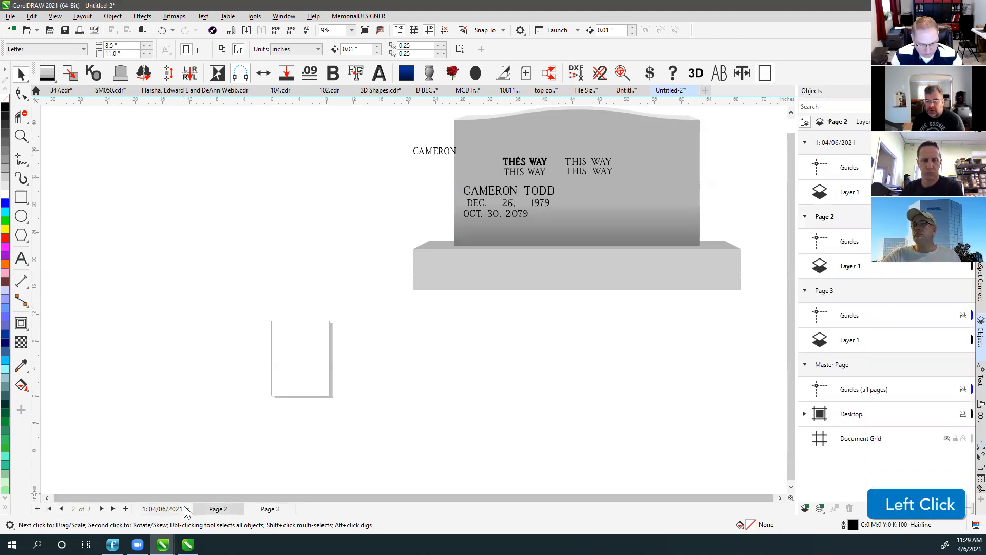
pyautogui.click(265, 508)
pyautogui.click(220, 508)
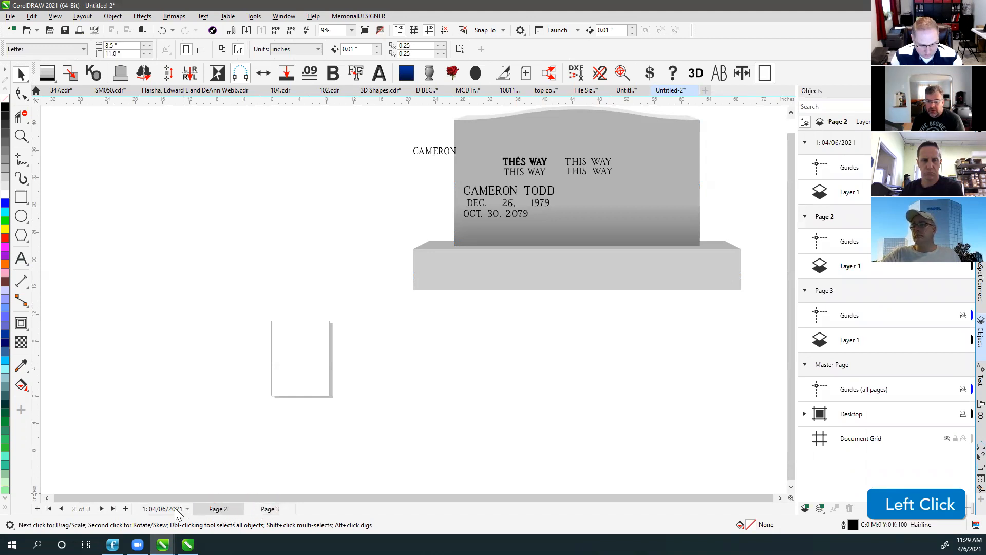
pyautogui.click(170, 509)
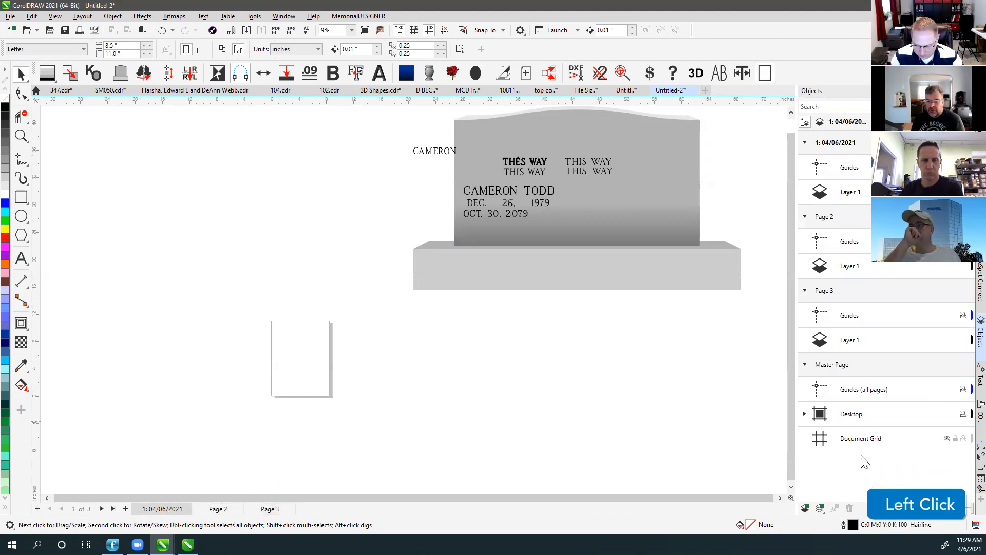
# Review the Desktop layer's objects and clear leftover ghost text from the canvas.
pyautogui.click(806, 414)
pyautogui.scroll(-3, 859, 421)
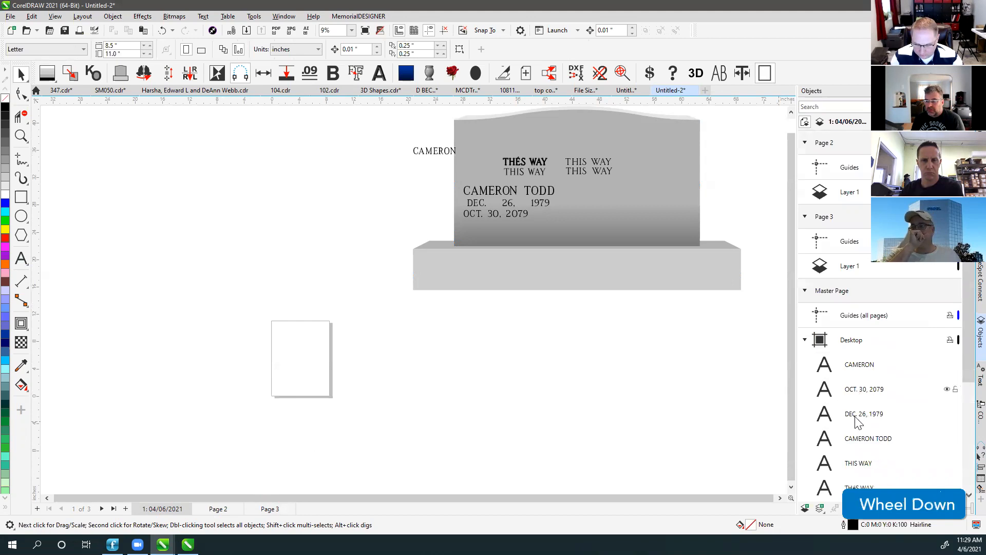
pyautogui.click(856, 271)
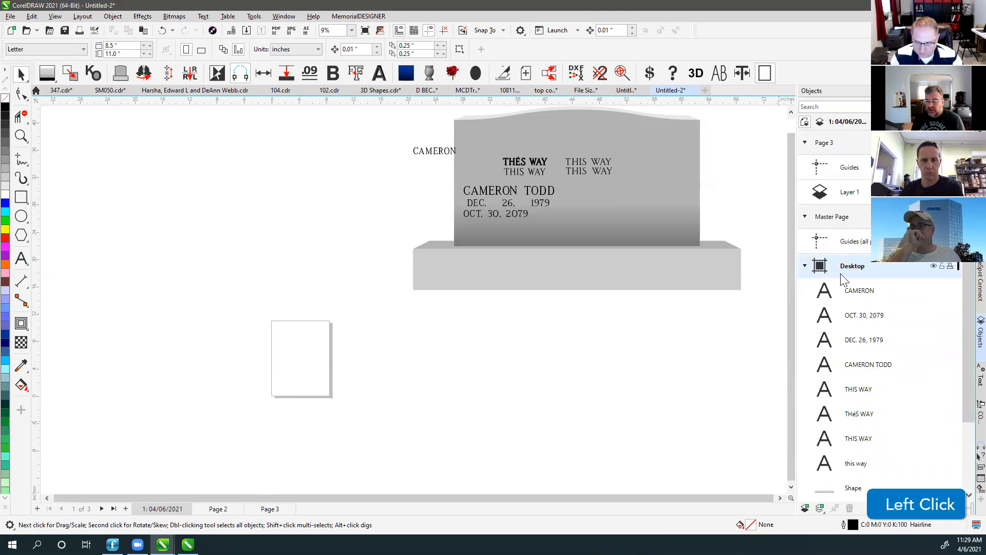
pyautogui.scroll(-3, 842, 280)
pyautogui.scroll(2, 844, 280)
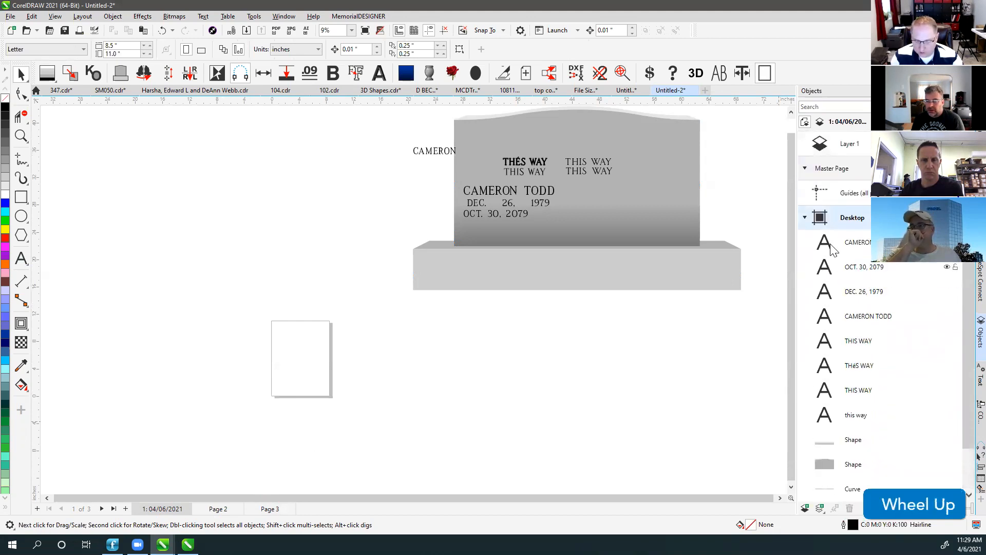
pyautogui.click(803, 219)
pyautogui.scroll(-3, 412, 298)
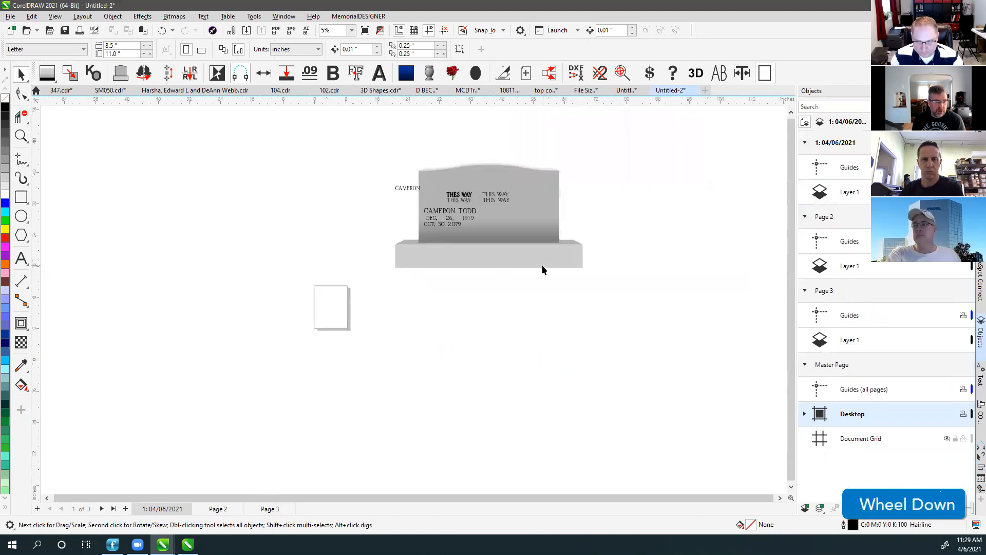
pyautogui.scroll(1, 412, 298)
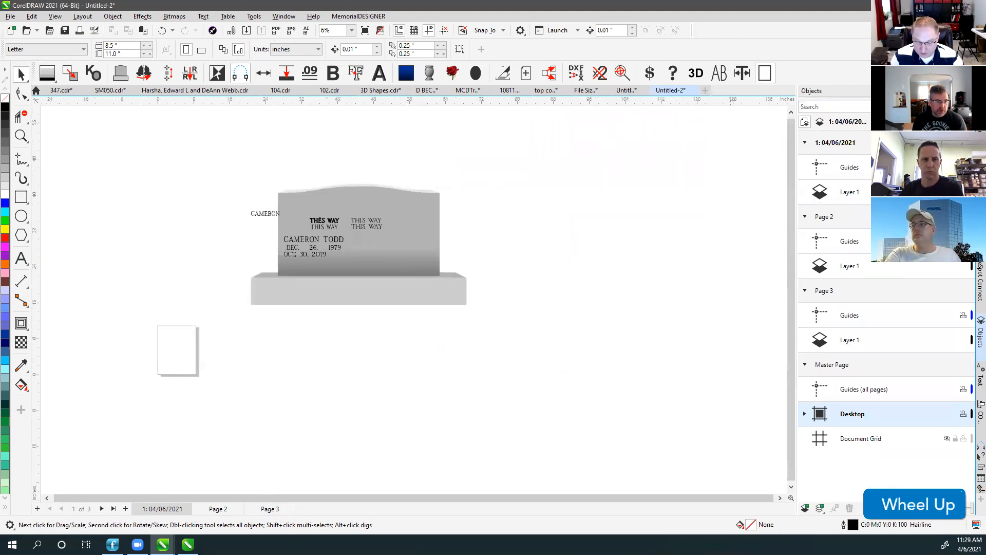
pyautogui.click(530, 211)
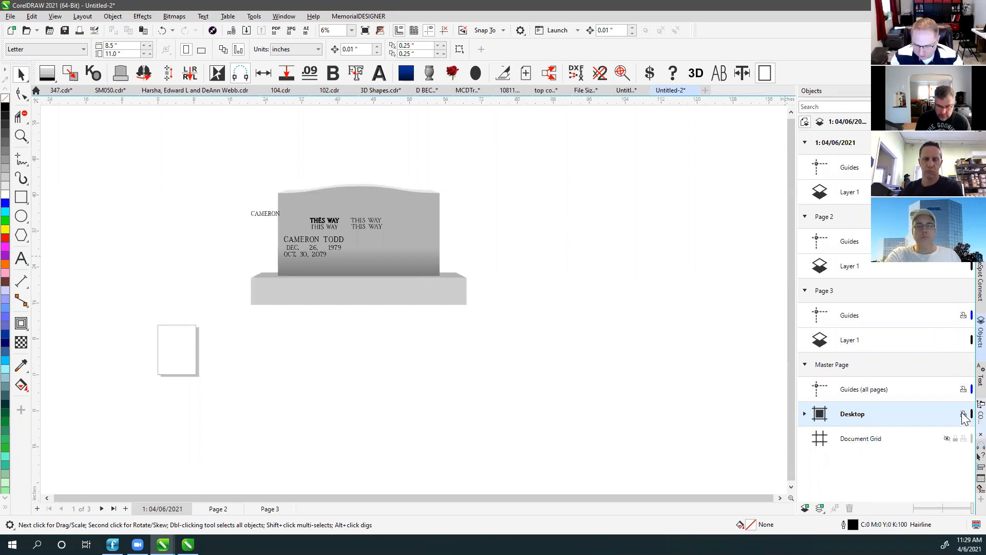
# Hide the page border, fit all objects in the window, and marquee-select the whole headstone.
pyautogui.click(968, 122)
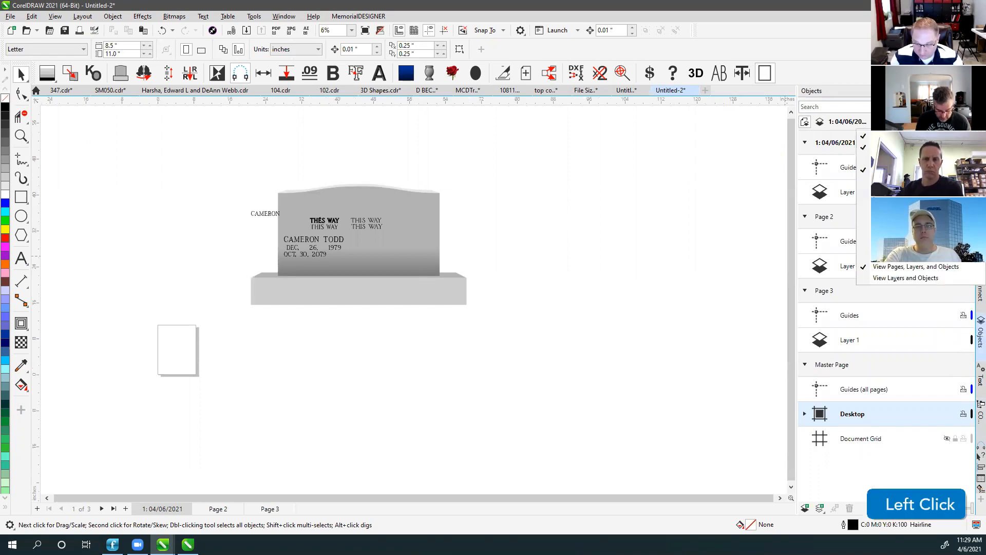
pyautogui.click(867, 159)
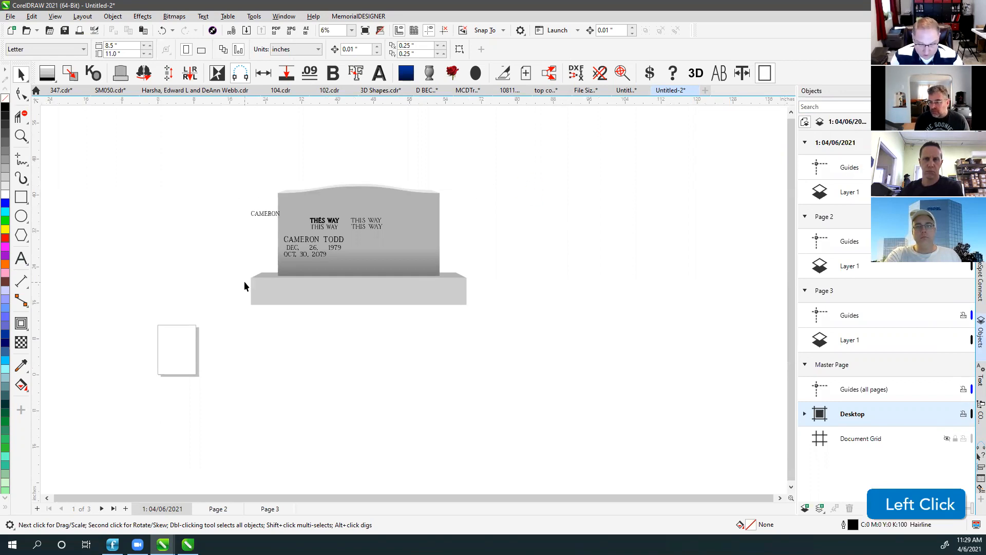
pyautogui.press('F4')
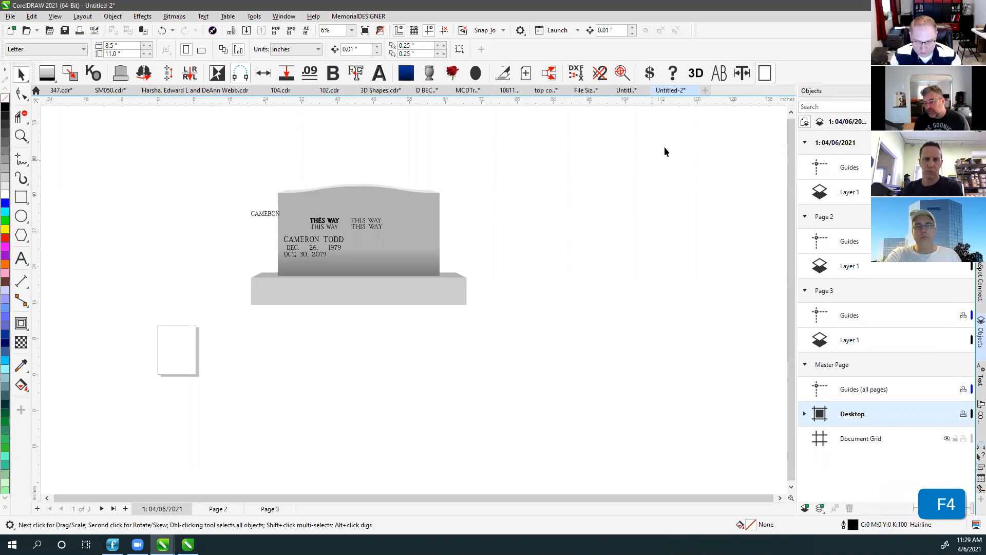
pyautogui.click(761, 73)
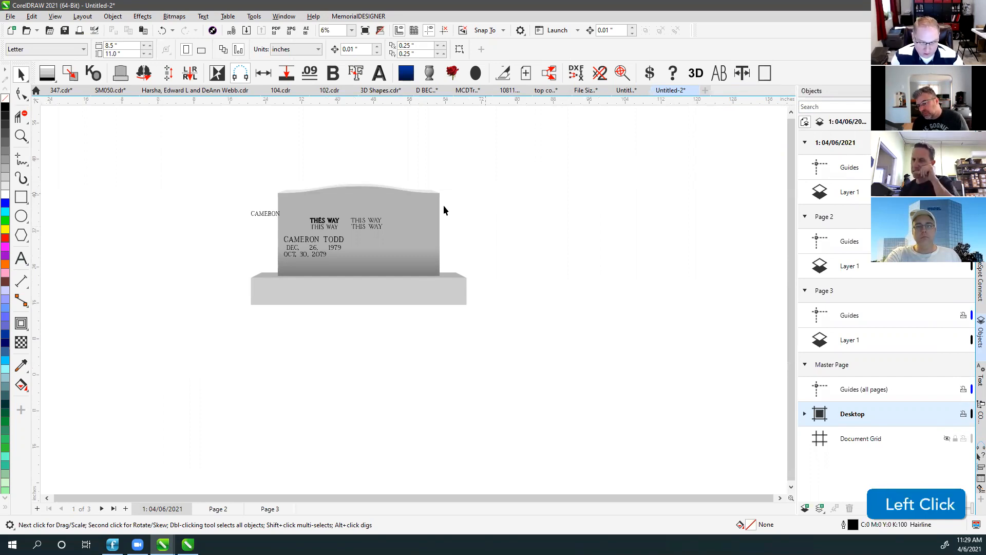
pyautogui.press('F4')
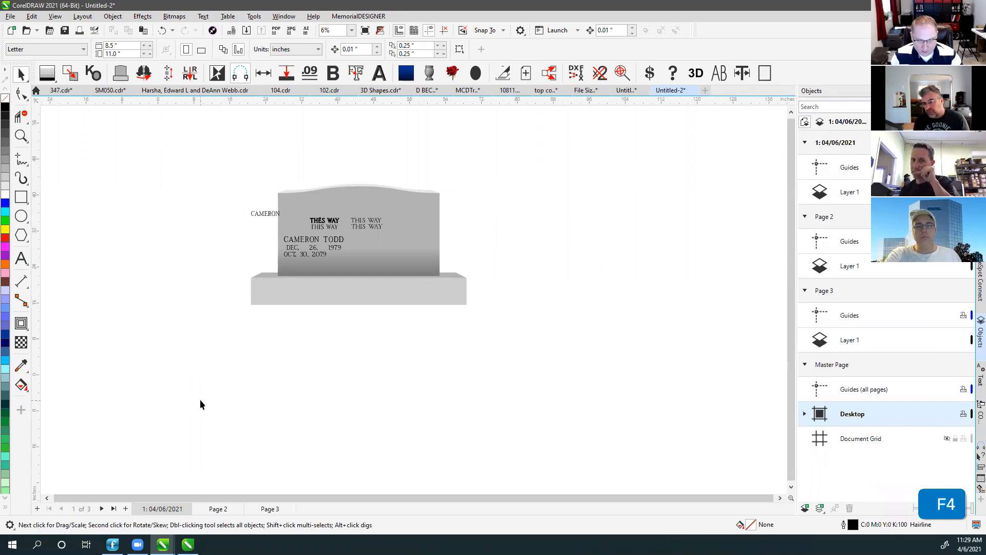
pyautogui.scroll(-2, 412, 298)
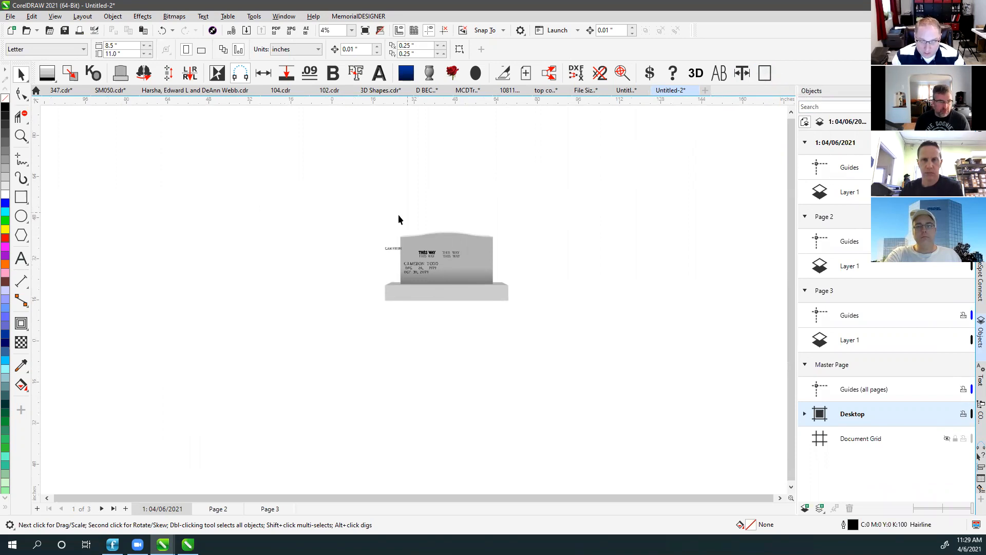
pyautogui.moveTo(400, 224); pyautogui.dragTo(508, 289)
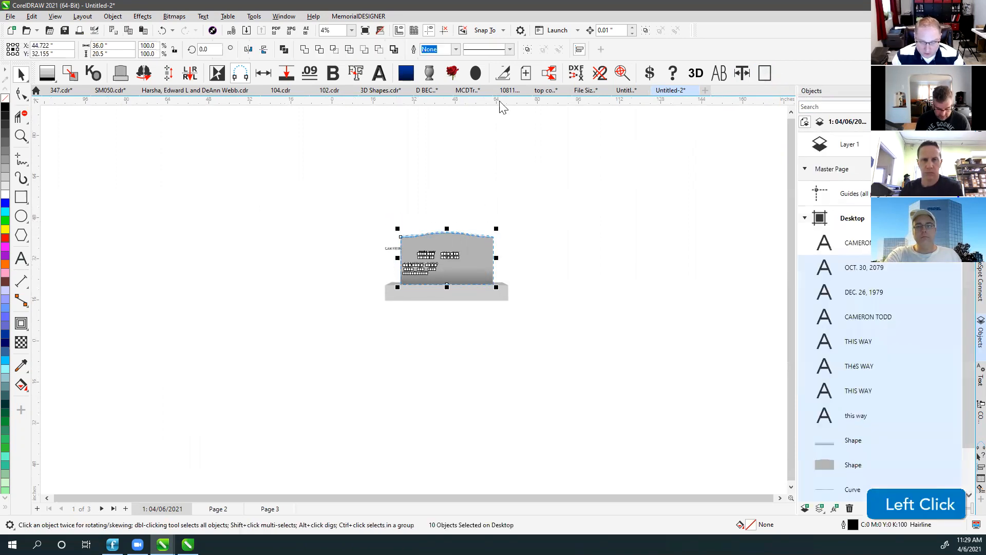
# Create a Plot page with a headstone copy using MemorialDESIGNER and size it 60 x 30 inches.
pyautogui.click(503, 77)
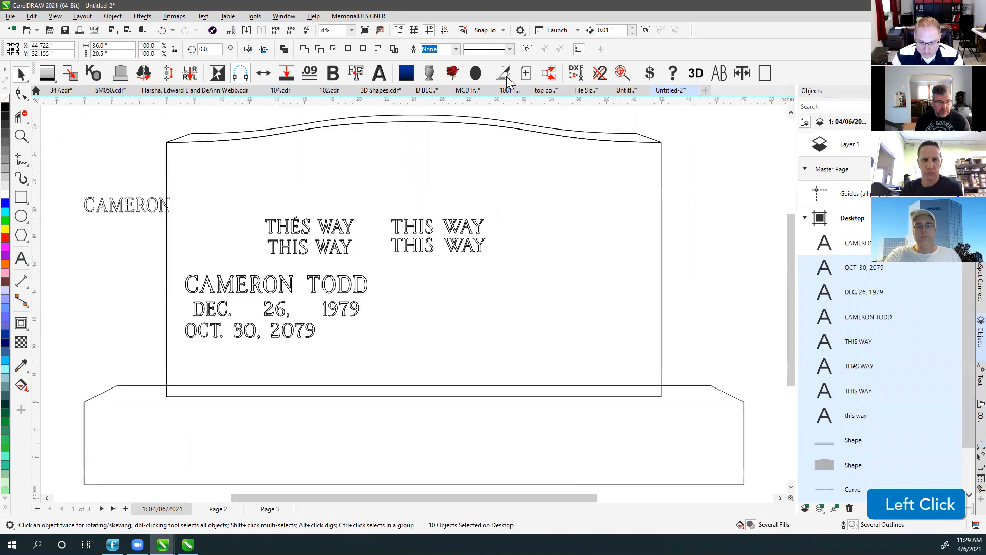
pyautogui.scroll(-2, 419, 152)
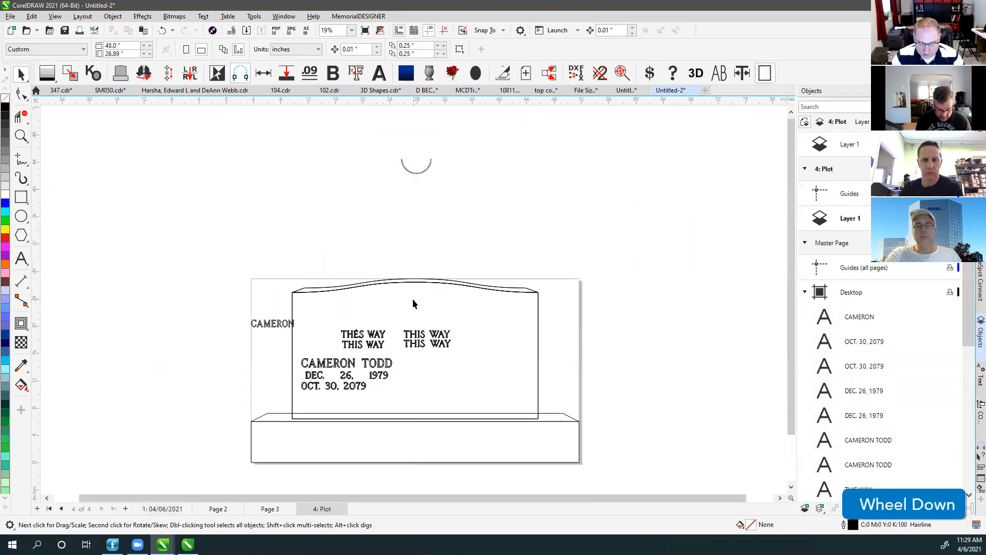
pyautogui.click(264, 281)
pyautogui.click(130, 45)
pyautogui.write('60')
pyautogui.press('Tab')
pyautogui.write('30')
pyautogui.press('Return')
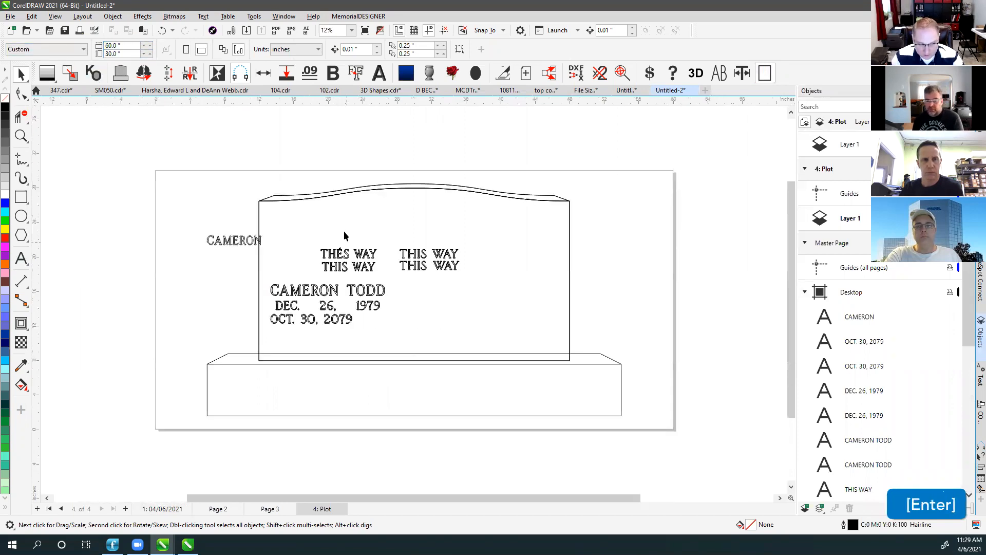
# Move the headstone to the page's lower-left corner, then delete its lettering and base.
pyautogui.moveTo(173, 166); pyautogui.dragTo(568, 406)
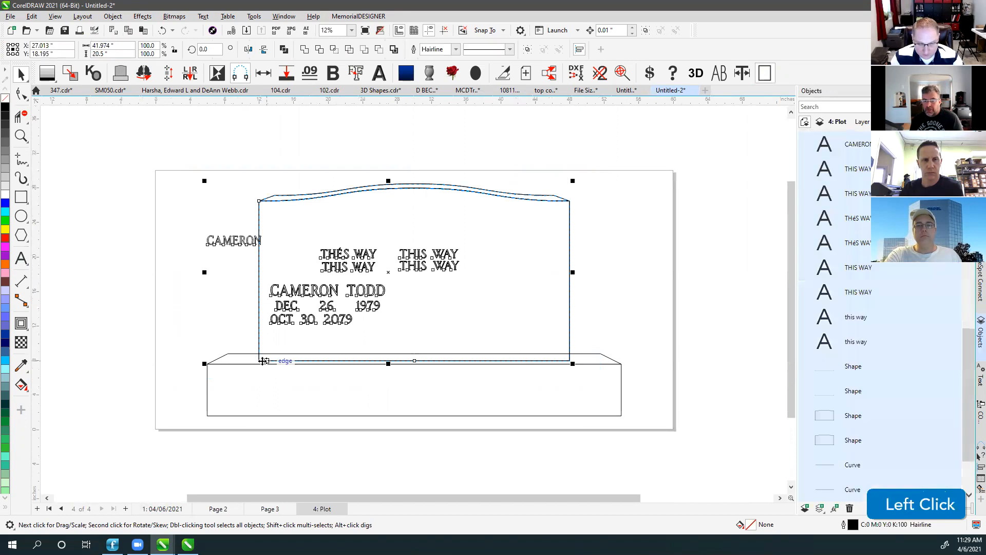
pyautogui.moveTo(260, 360); pyautogui.dragTo(156, 430)
pyautogui.click(696, 156)
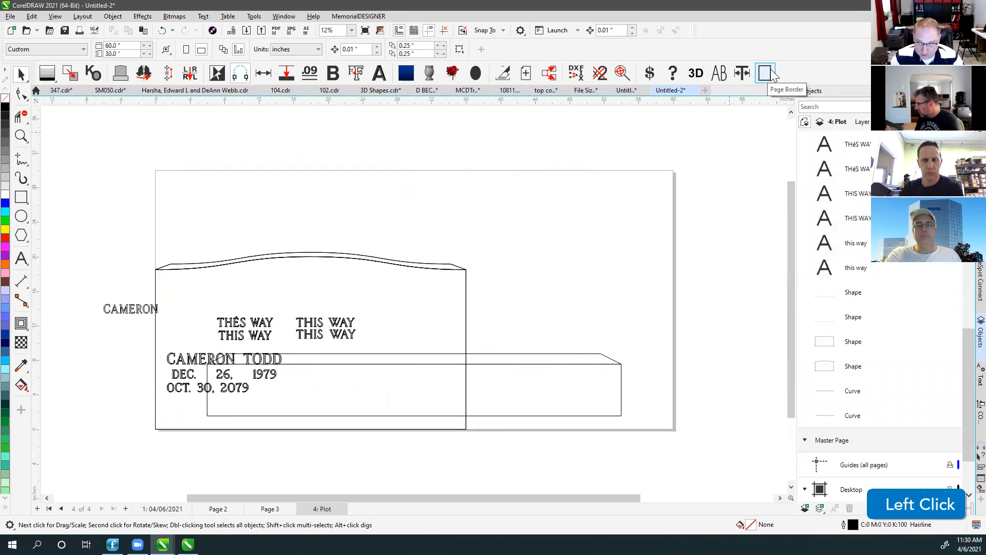
pyautogui.moveTo(83, 302); pyautogui.dragTo(456, 436)
pyautogui.press('Delete')
pyautogui.moveTo(654, 329); pyautogui.dragTo(178, 441)
pyautogui.press('Delete')
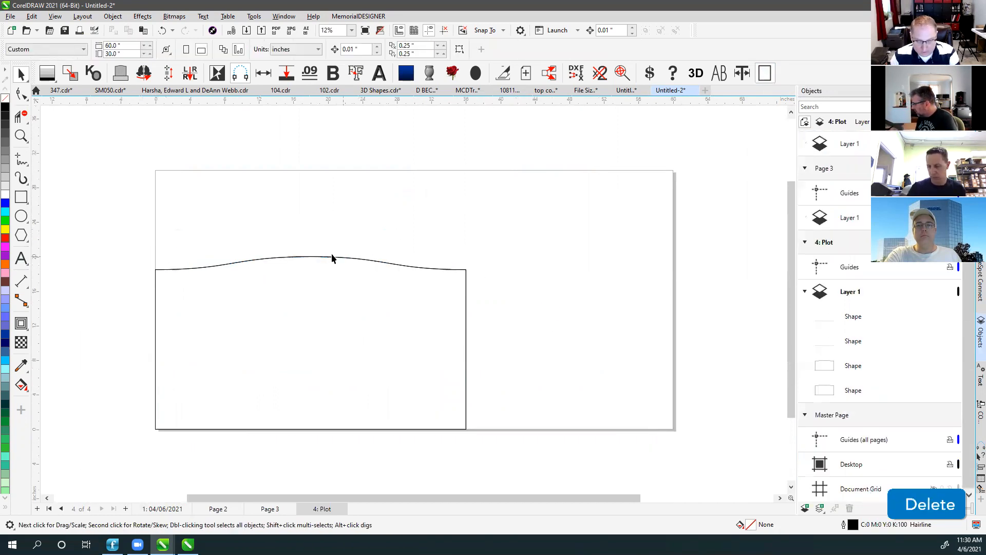
# Turn the page border off and fit the outline shape in the window with F4.
pyautogui.click(330, 259)
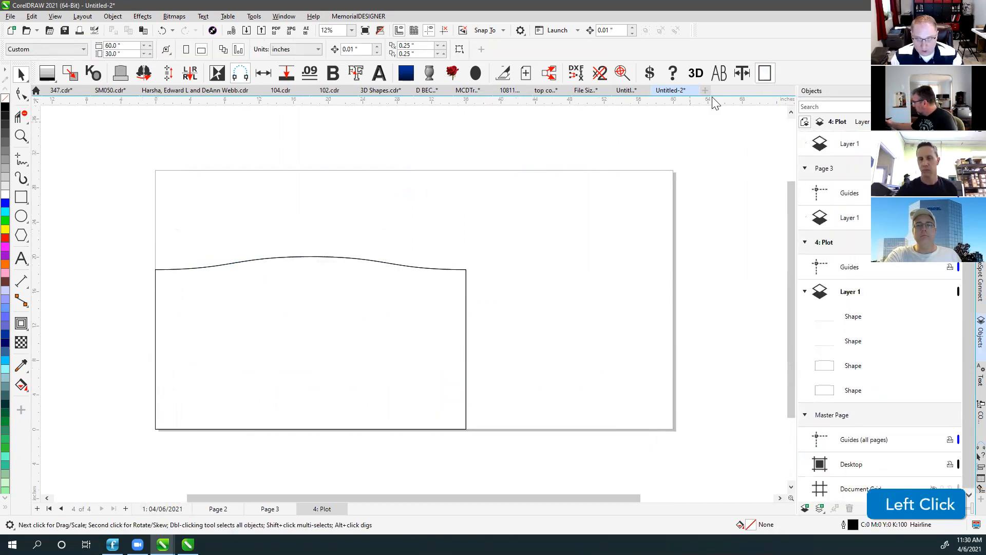
pyautogui.click(765, 73)
pyautogui.click(766, 73)
pyautogui.click(769, 73)
pyautogui.click(769, 73)
pyautogui.click(769, 73)
pyautogui.click(769, 73)
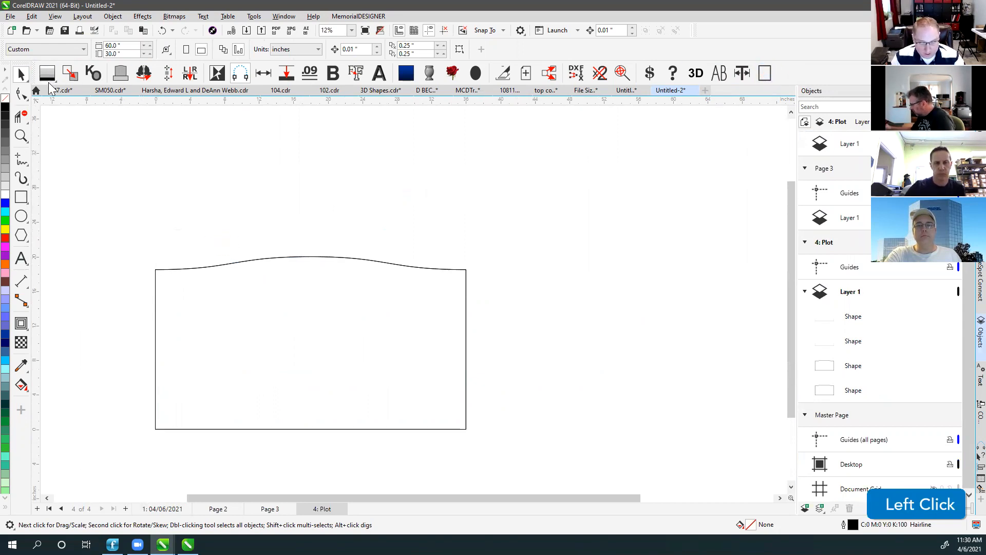
pyautogui.press('F4')
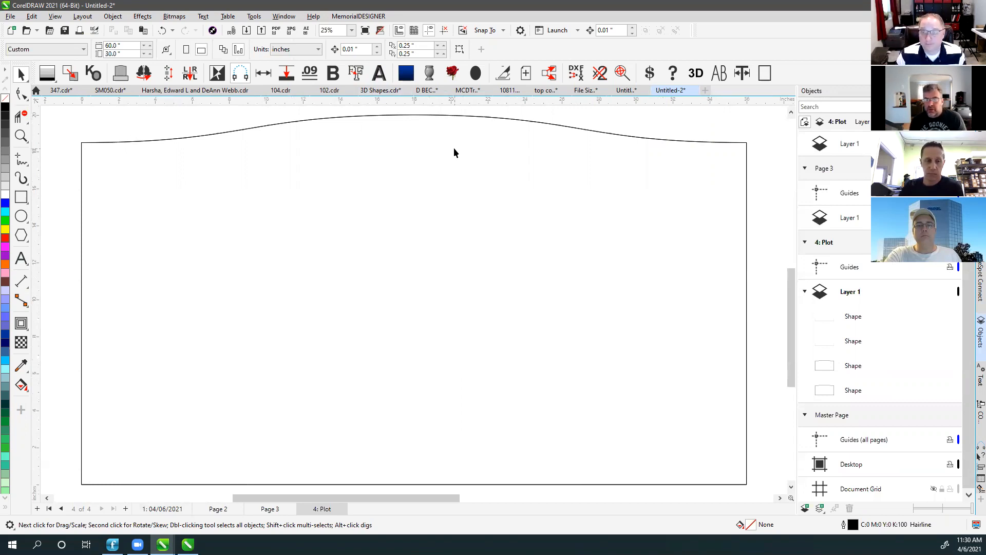
# Review the Plot page's Layer 1 contents, showing the four headstone outline shapes.
pyautogui.click(456, 185)
pyautogui.click(652, 129)
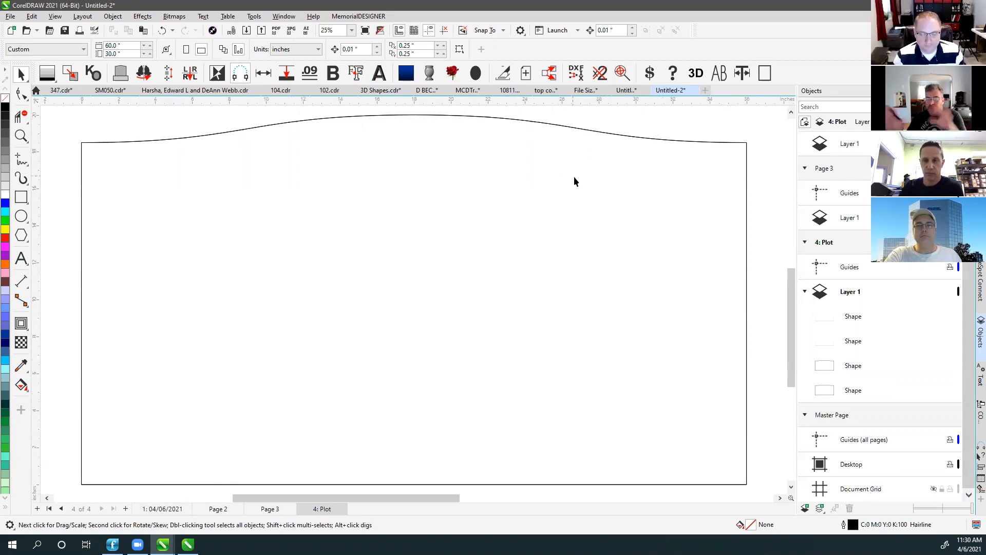
pyautogui.click(215, 122)
pyautogui.click(756, 132)
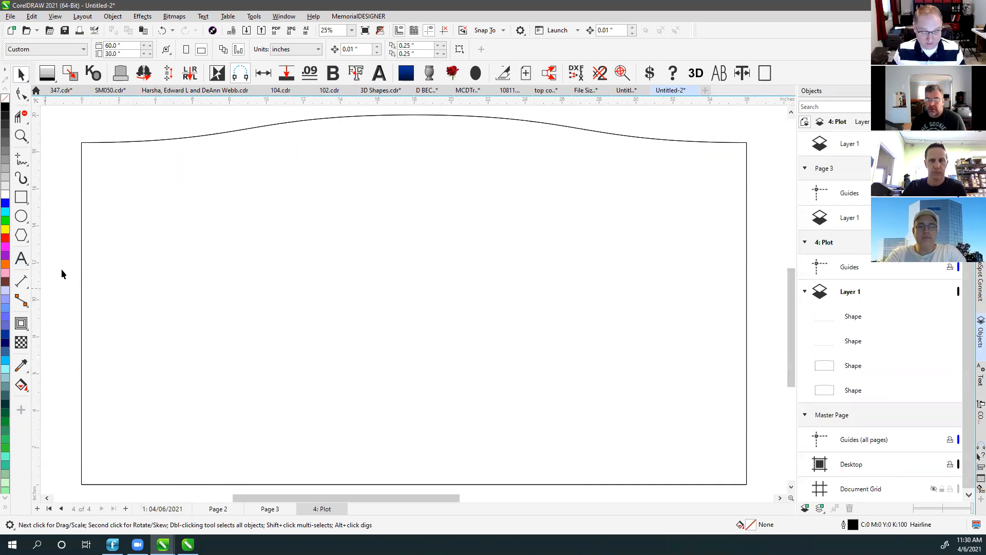
pyautogui.click(124, 174)
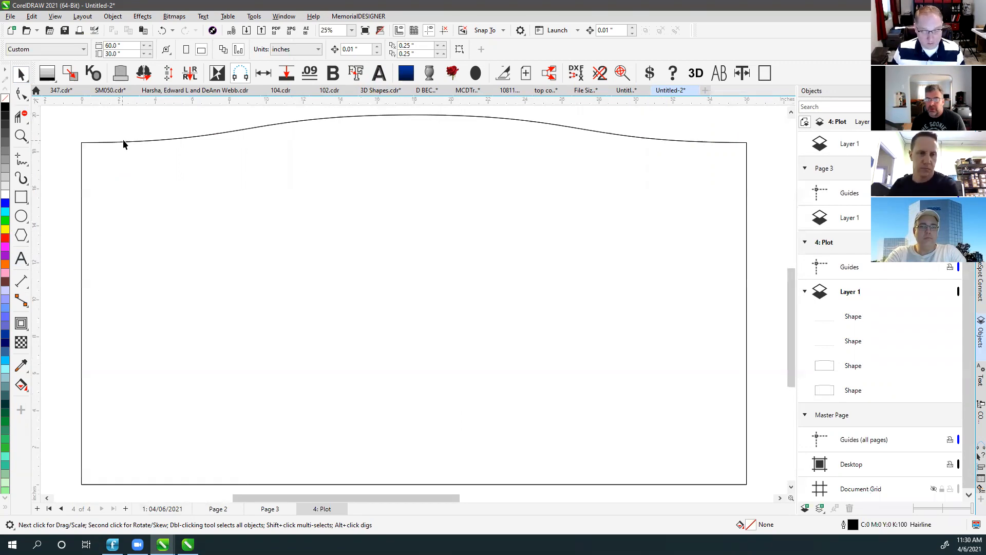
pyautogui.click(650, 120)
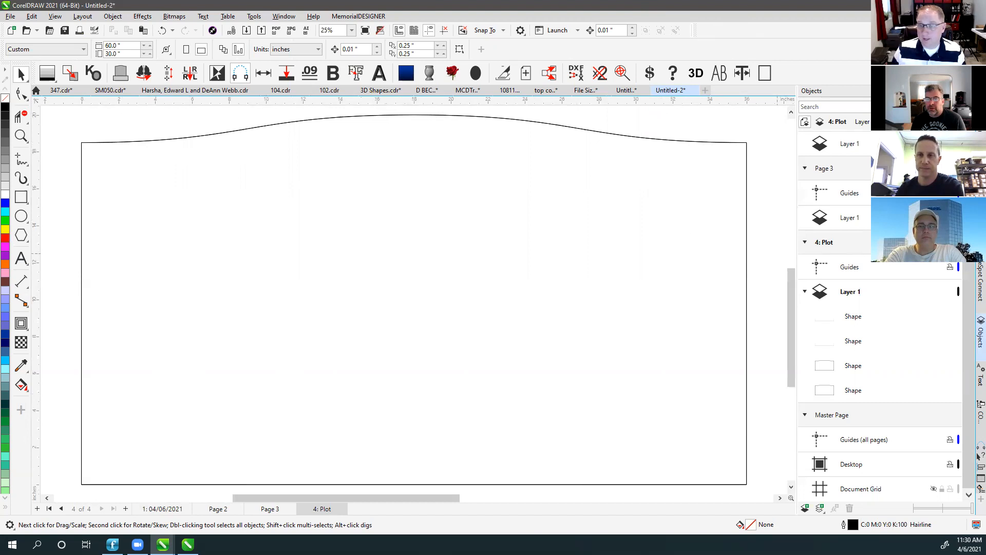
pyautogui.click(925, 252)
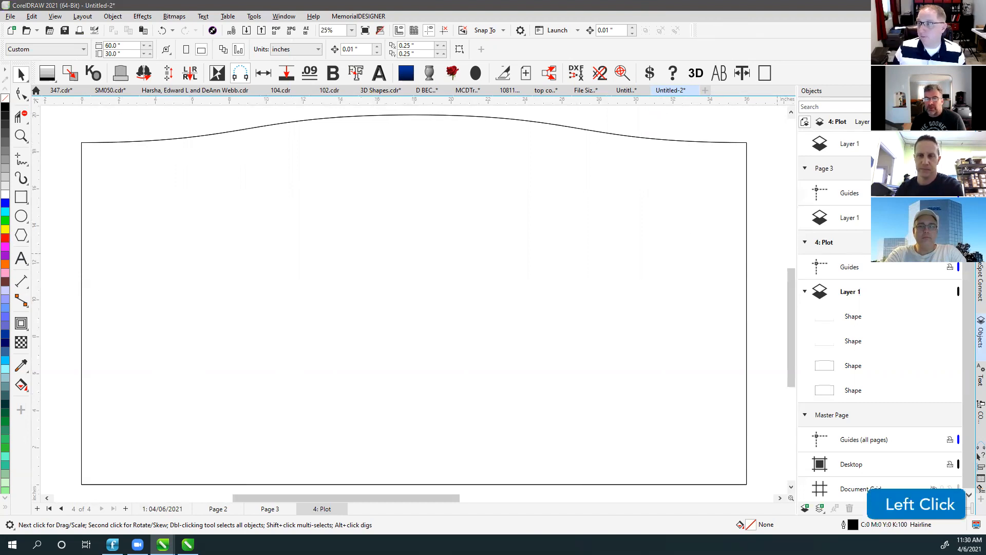